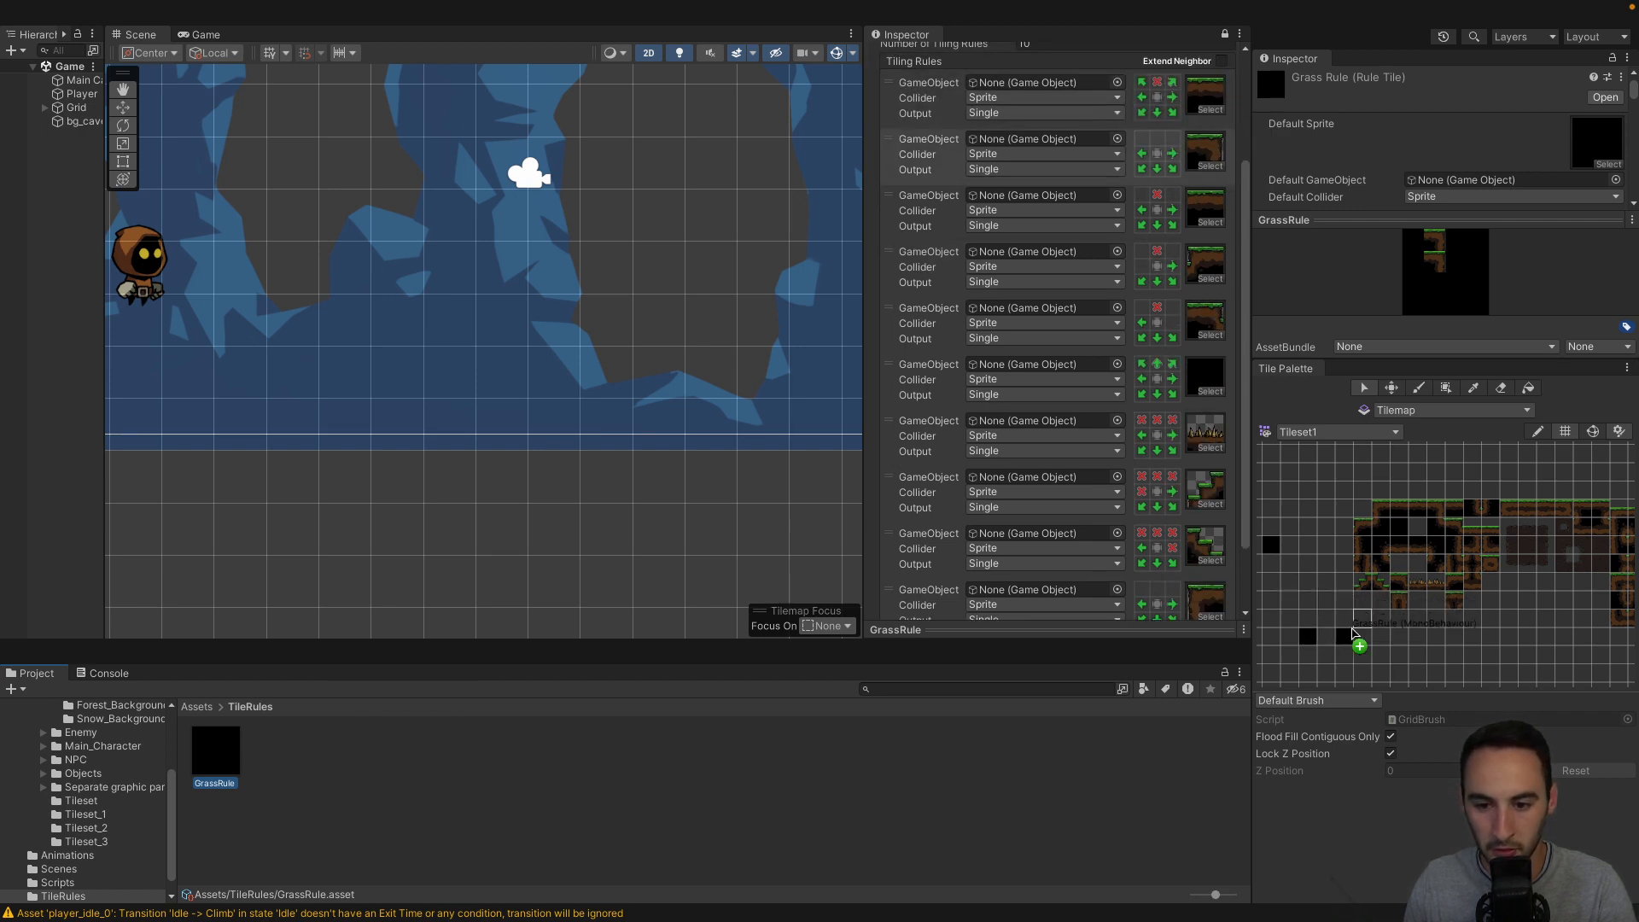
Add the GrassRule tile to the Tileset1 palette and paint a block of 10 by 4 tiles with it below the cave background.
left_click(1344, 642)
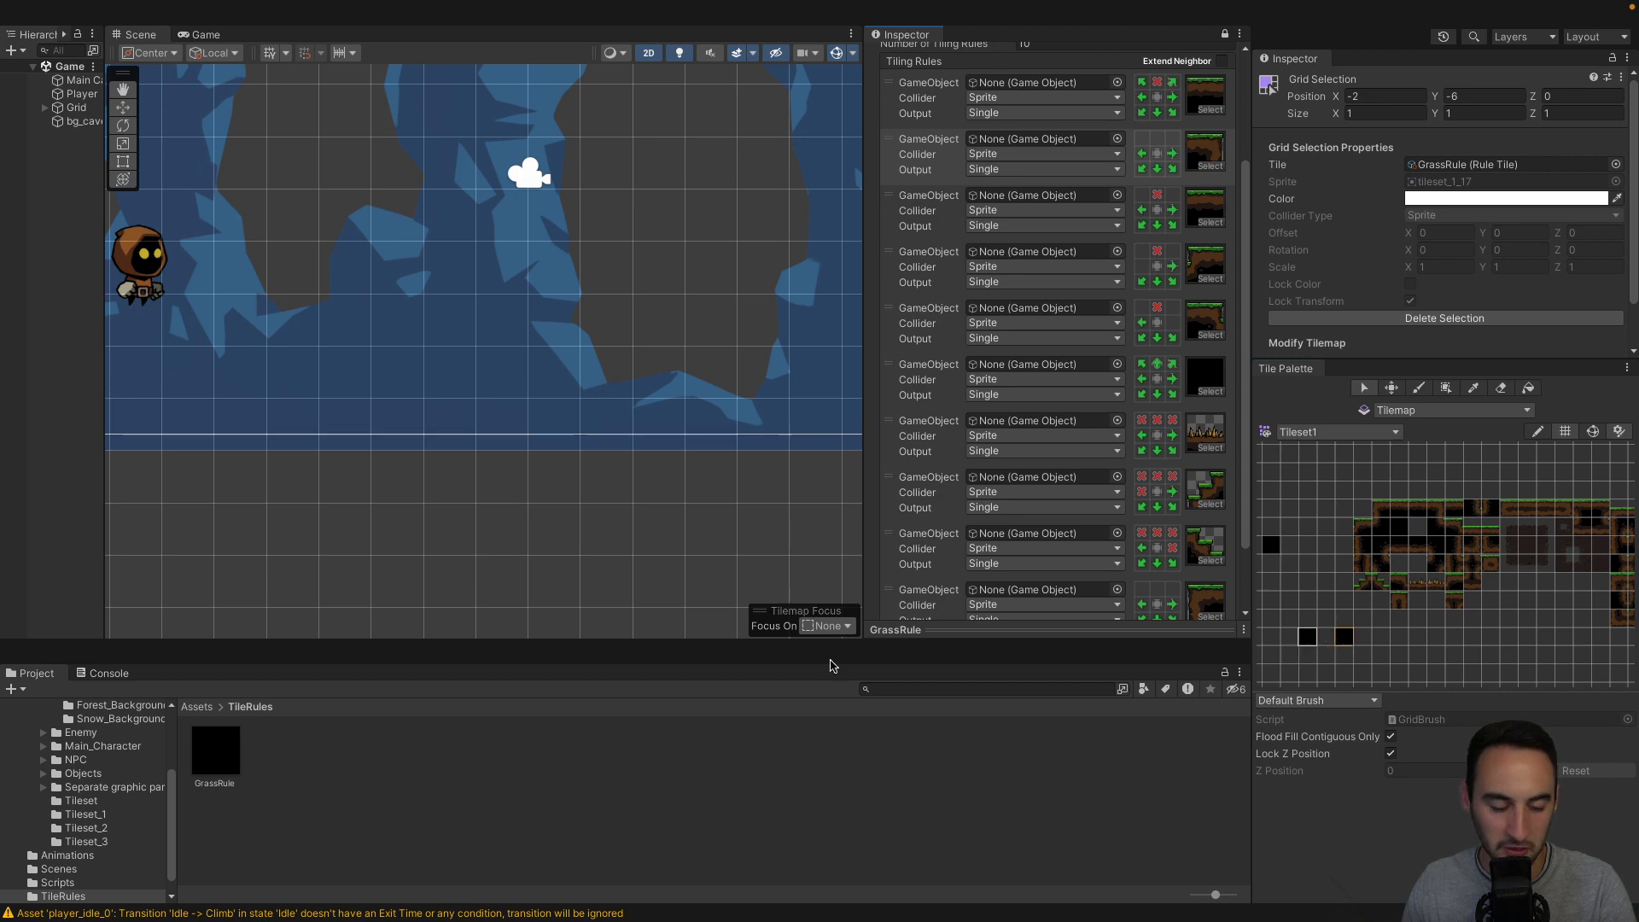
left_click(94, 801)
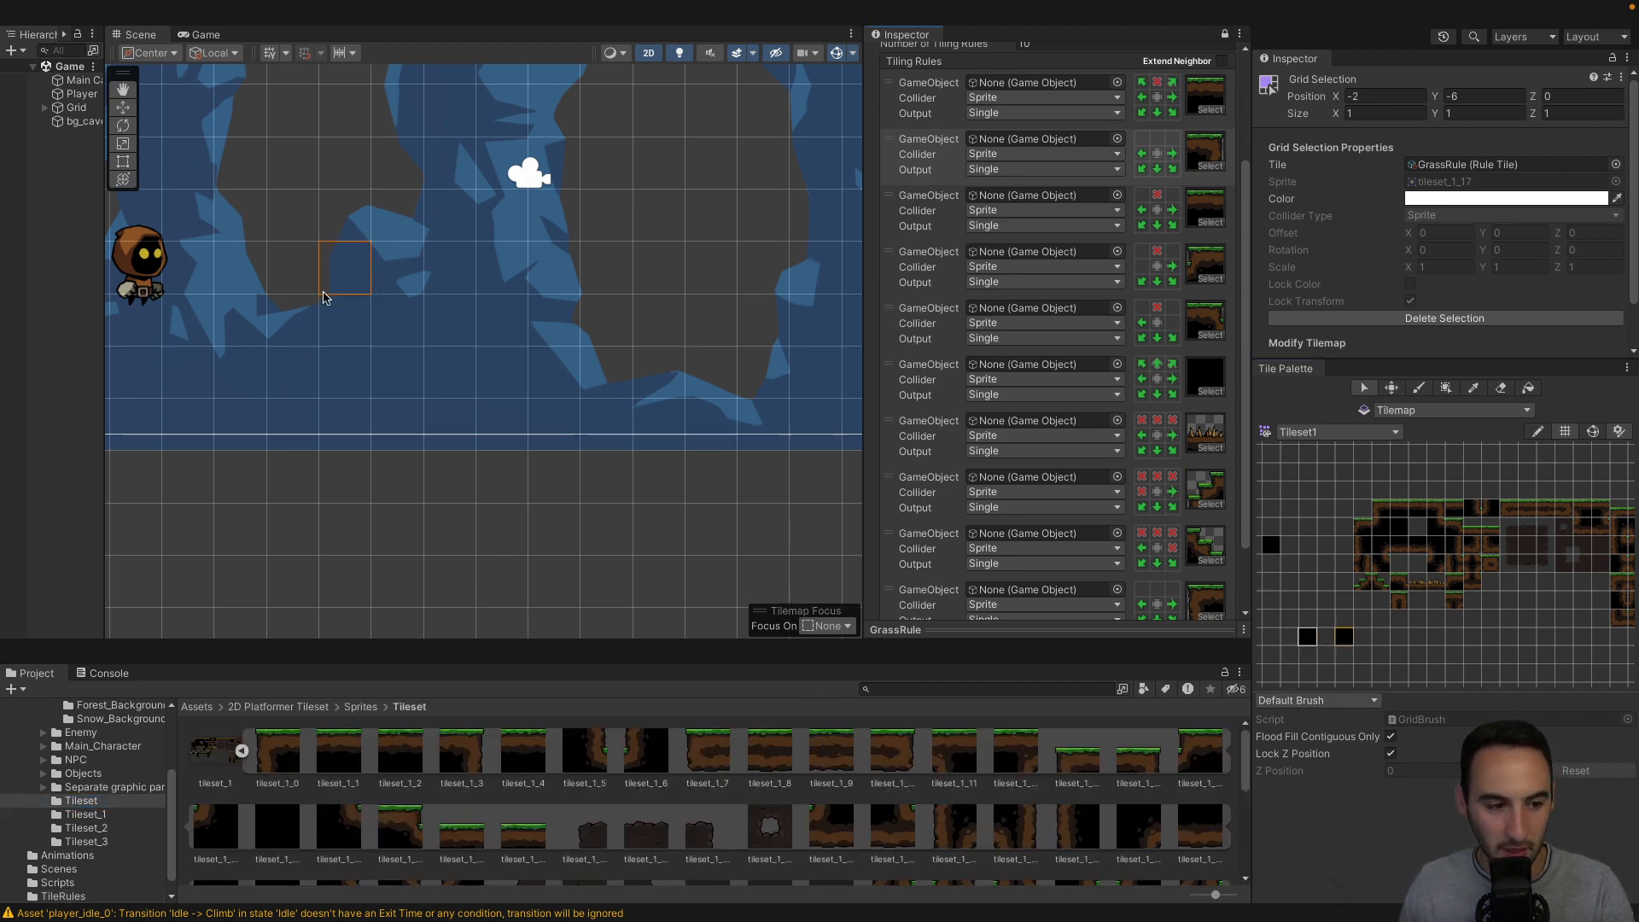
mouse_move(241, 329)
left_mouse_down()
mouse_move(611, 329)
mouse_move(668, 450)
left_mouse_up()
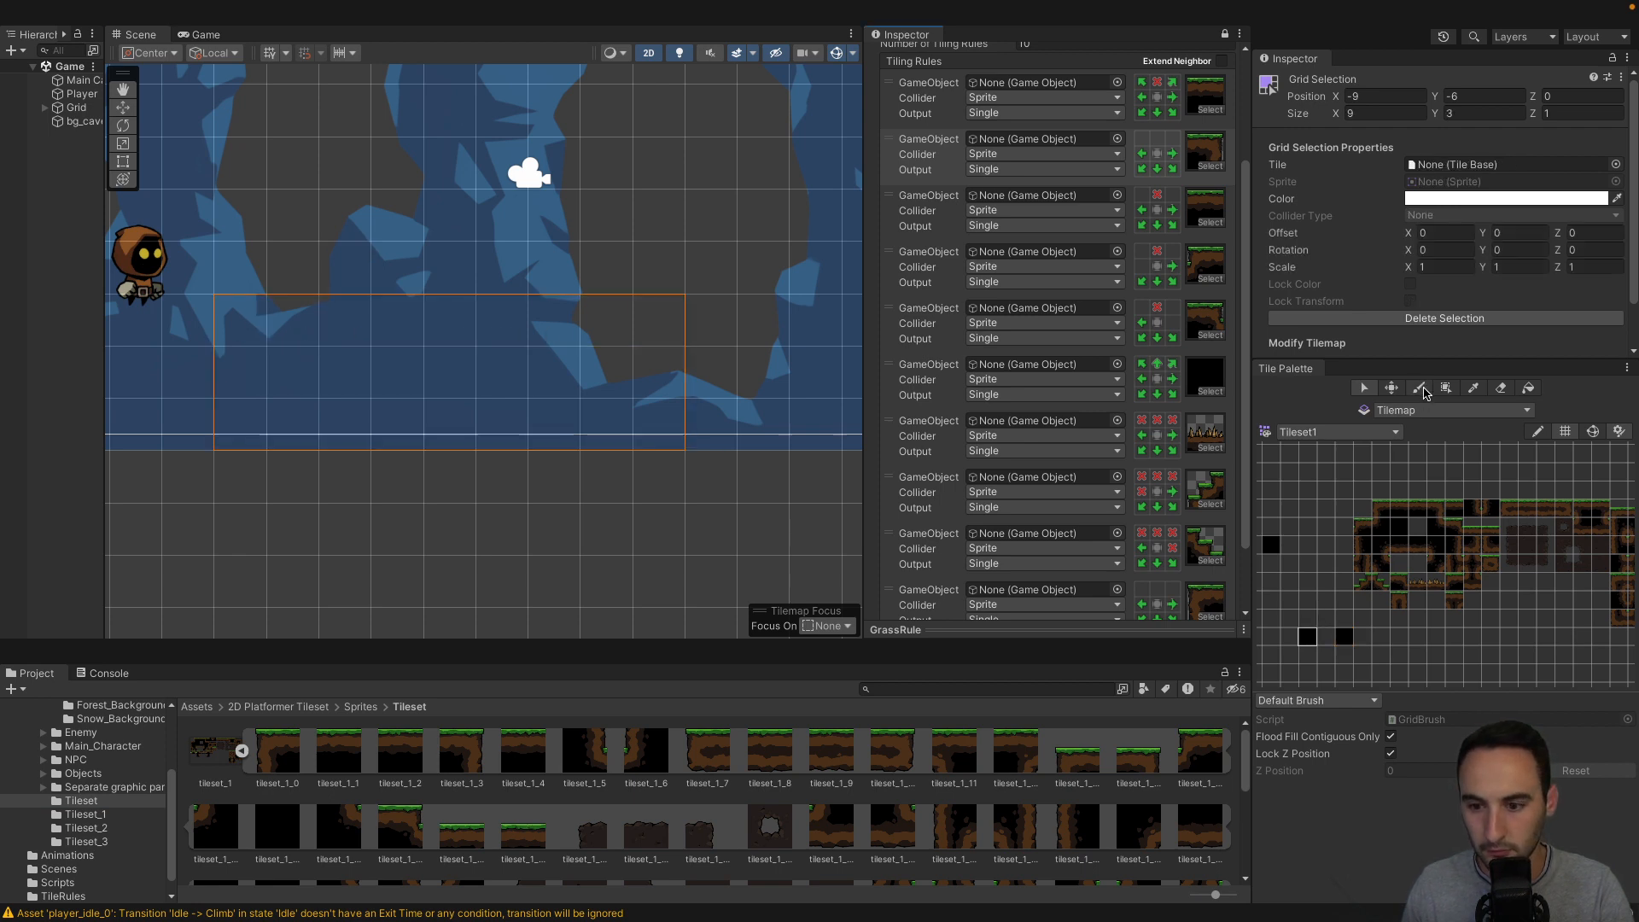
double_click(1384, 585)
left_click(1344, 636)
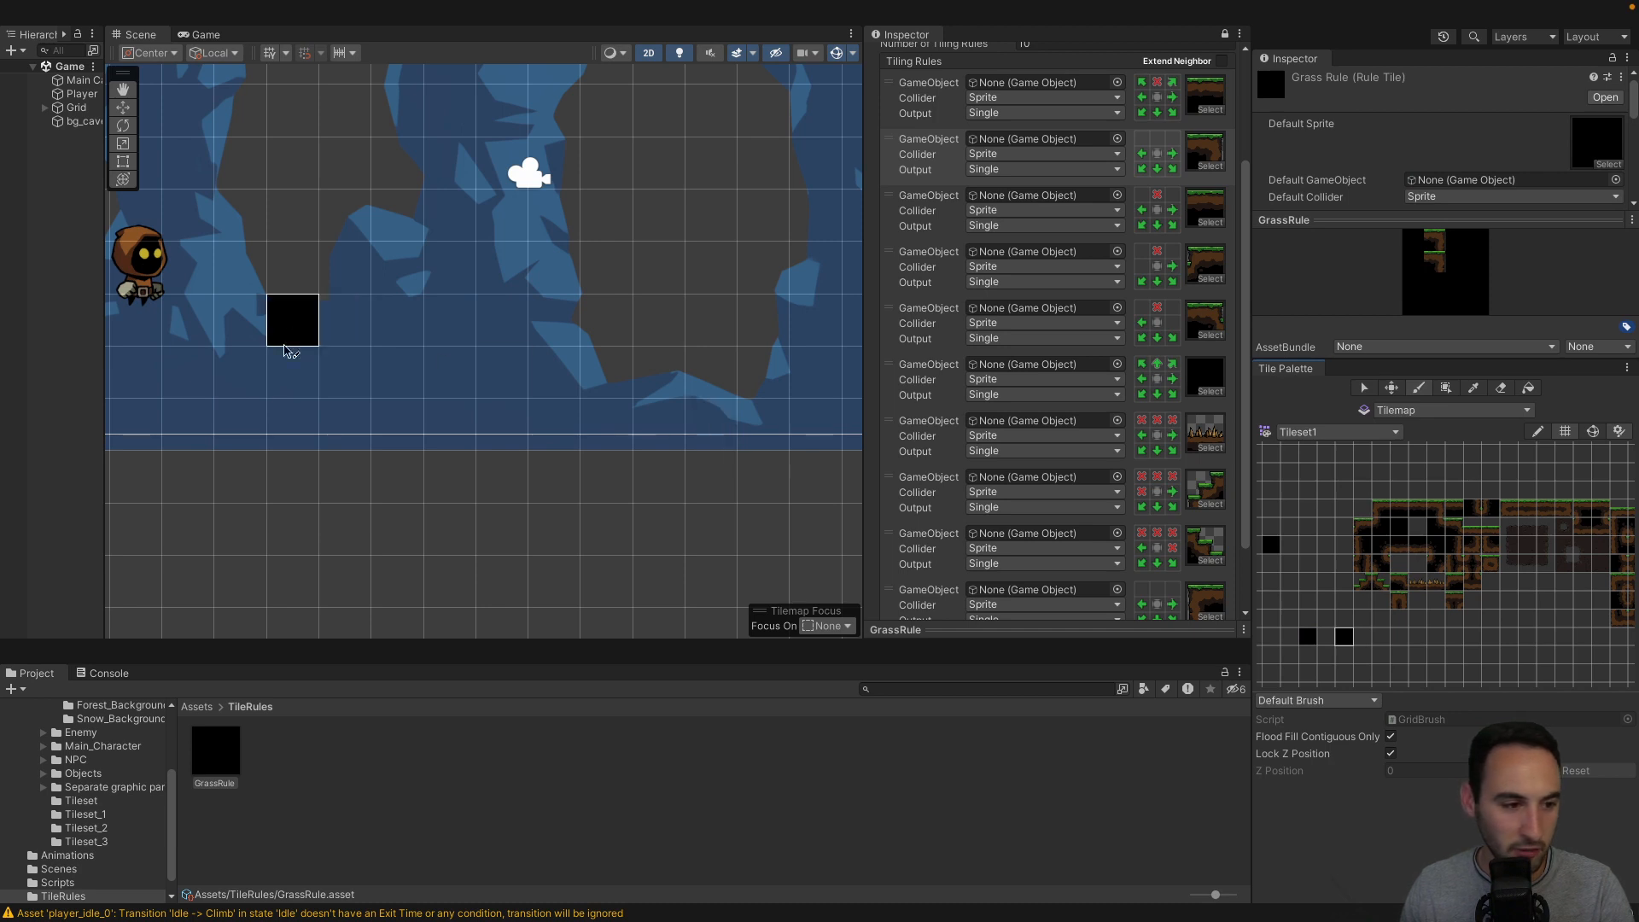
mouse_move(240, 320)
left_mouse_down()
mouse_move(357, 345)
mouse_move(653, 335)
mouse_move(392, 341)
mouse_move(273, 380)
mouse_move(560, 404)
mouse_move(606, 432)
mouse_move(307, 428)
mouse_move(245, 443)
mouse_move(458, 484)
mouse_move(658, 476)
mouse_move(716, 369)
mouse_move(717, 329)
mouse_move(781, 395)
left_mouse_up()
scroll(1091, 352, "up", 5)
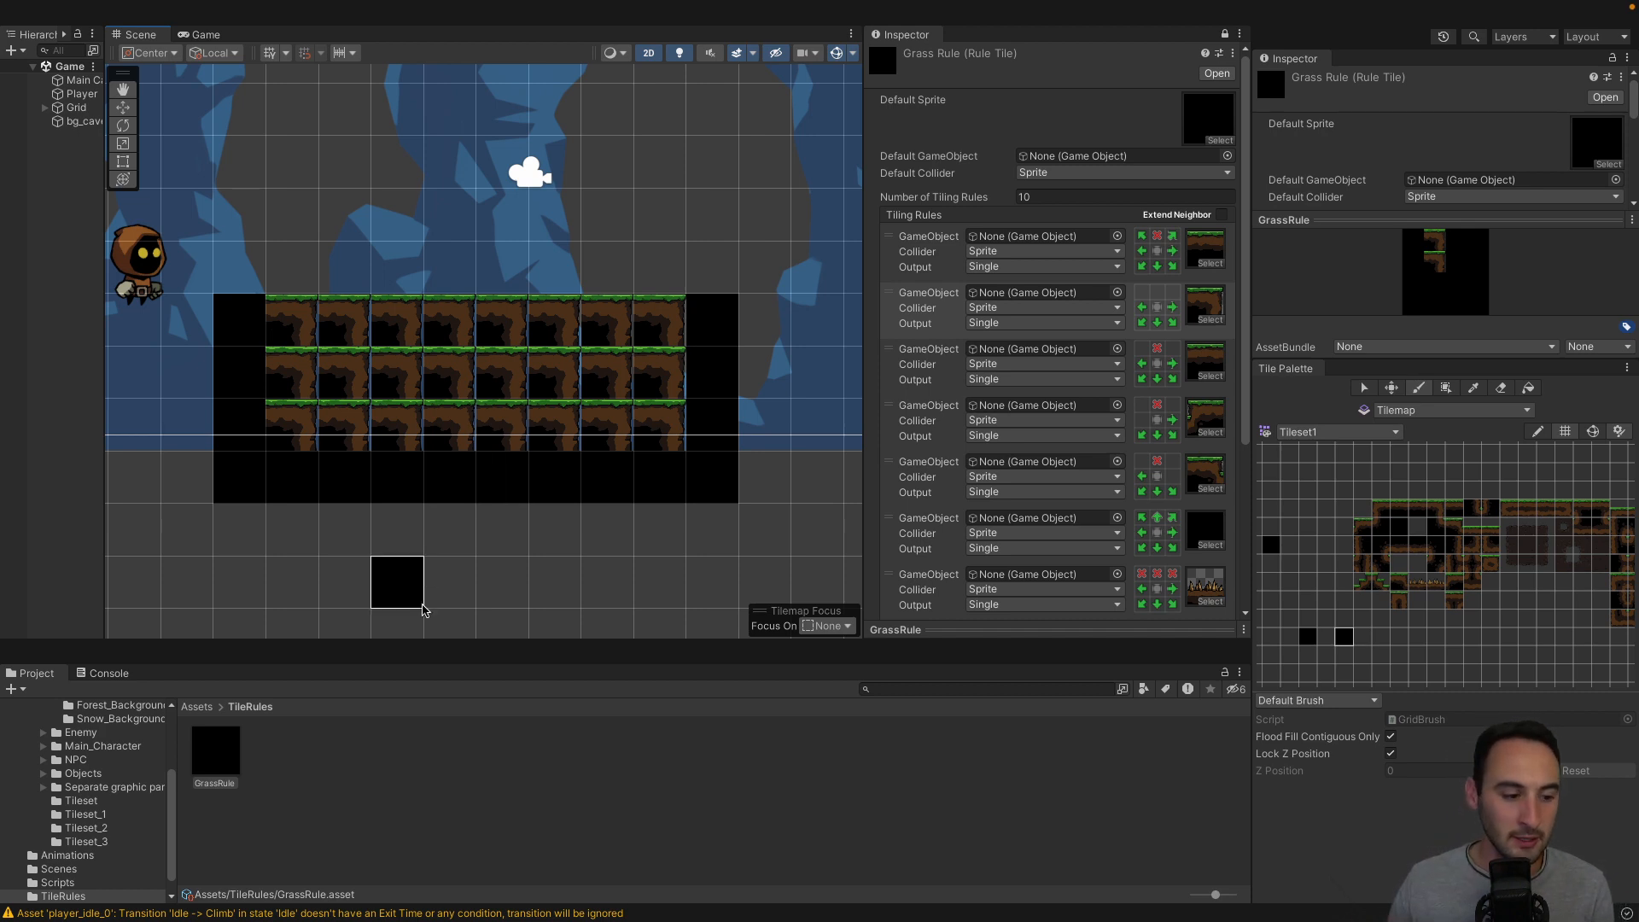
left_click(420, 631)
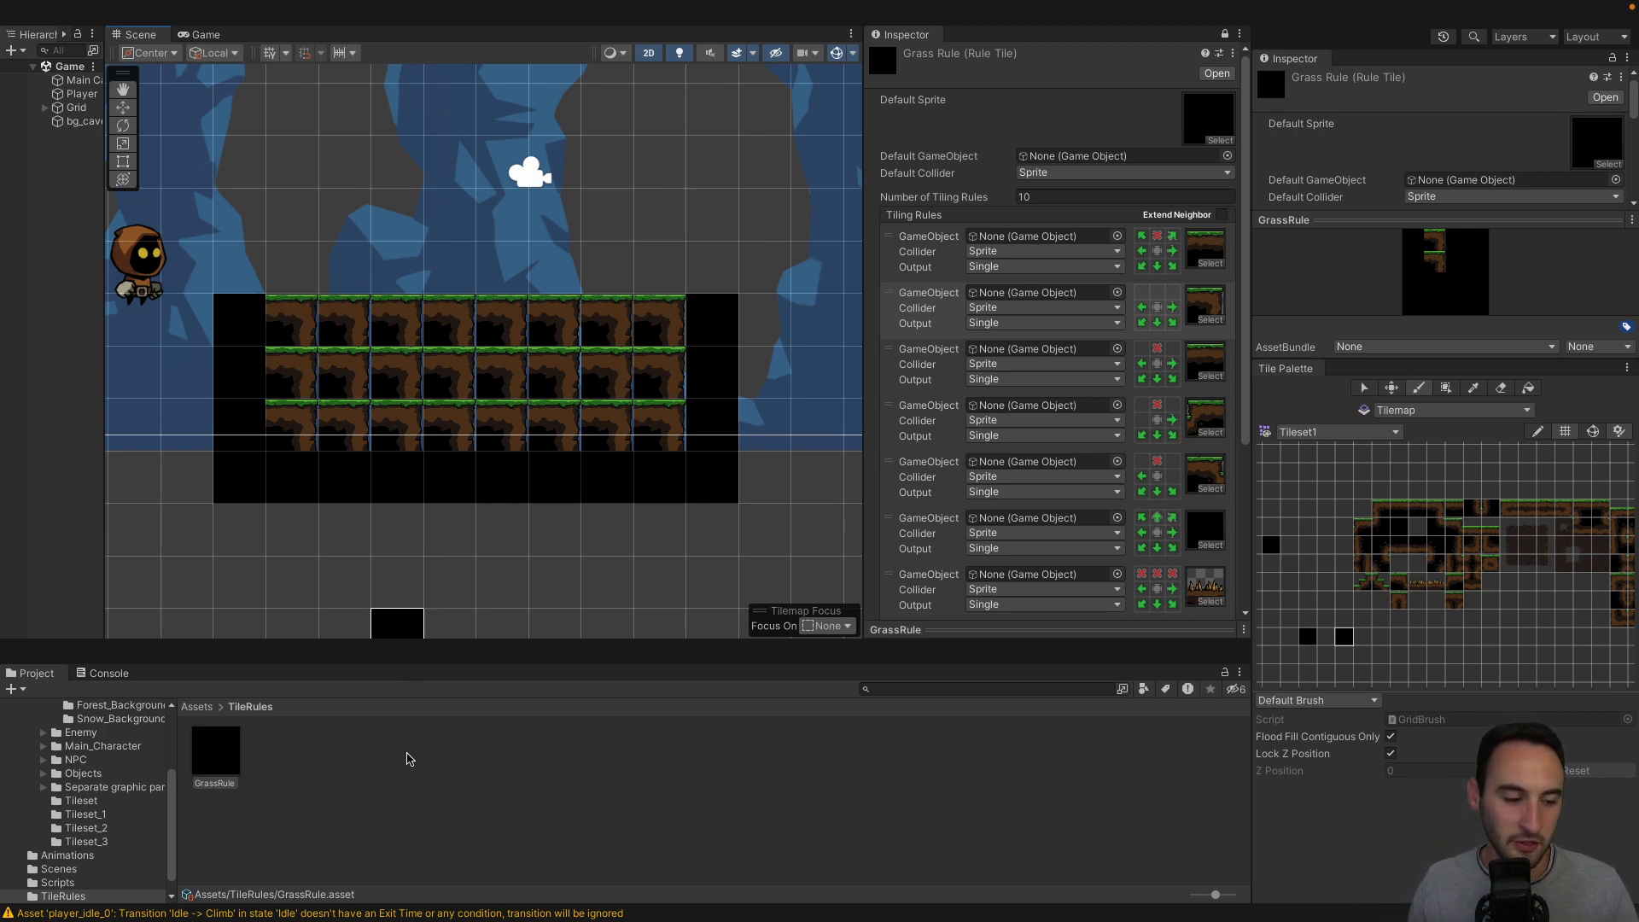
key("ctrl+z")
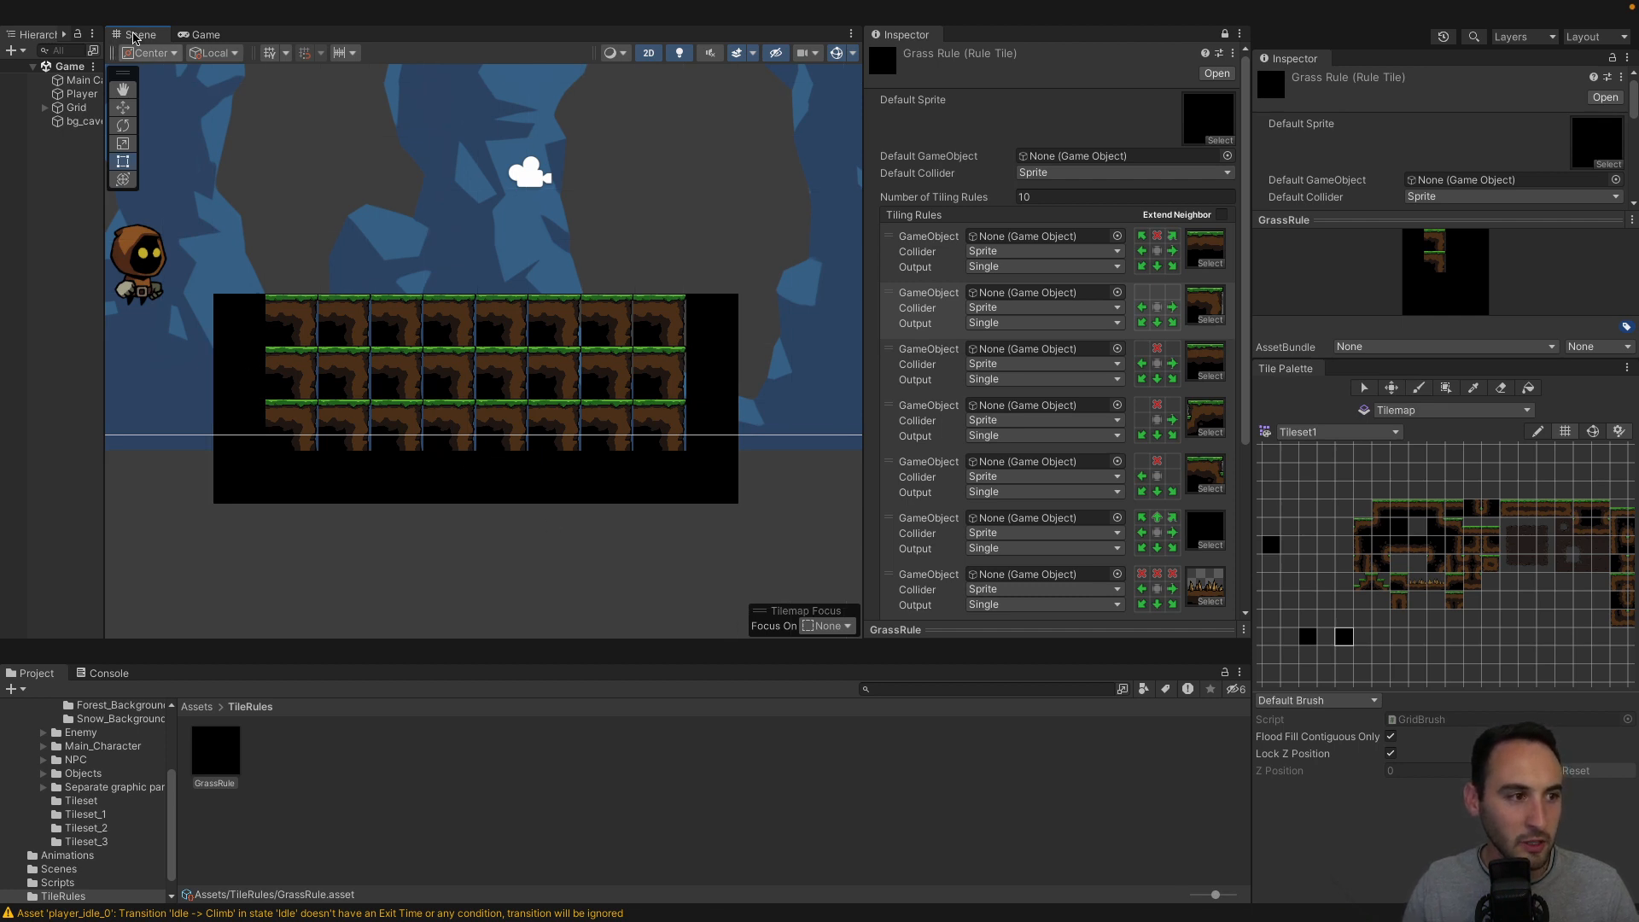
Widen the Hierarchy and select the Tilemap under Grid.
left_click(90, 122)
left_click_drag(104, 137, 192, 137)
left_click(76, 107)
scroll(383, 302, "down", 1)
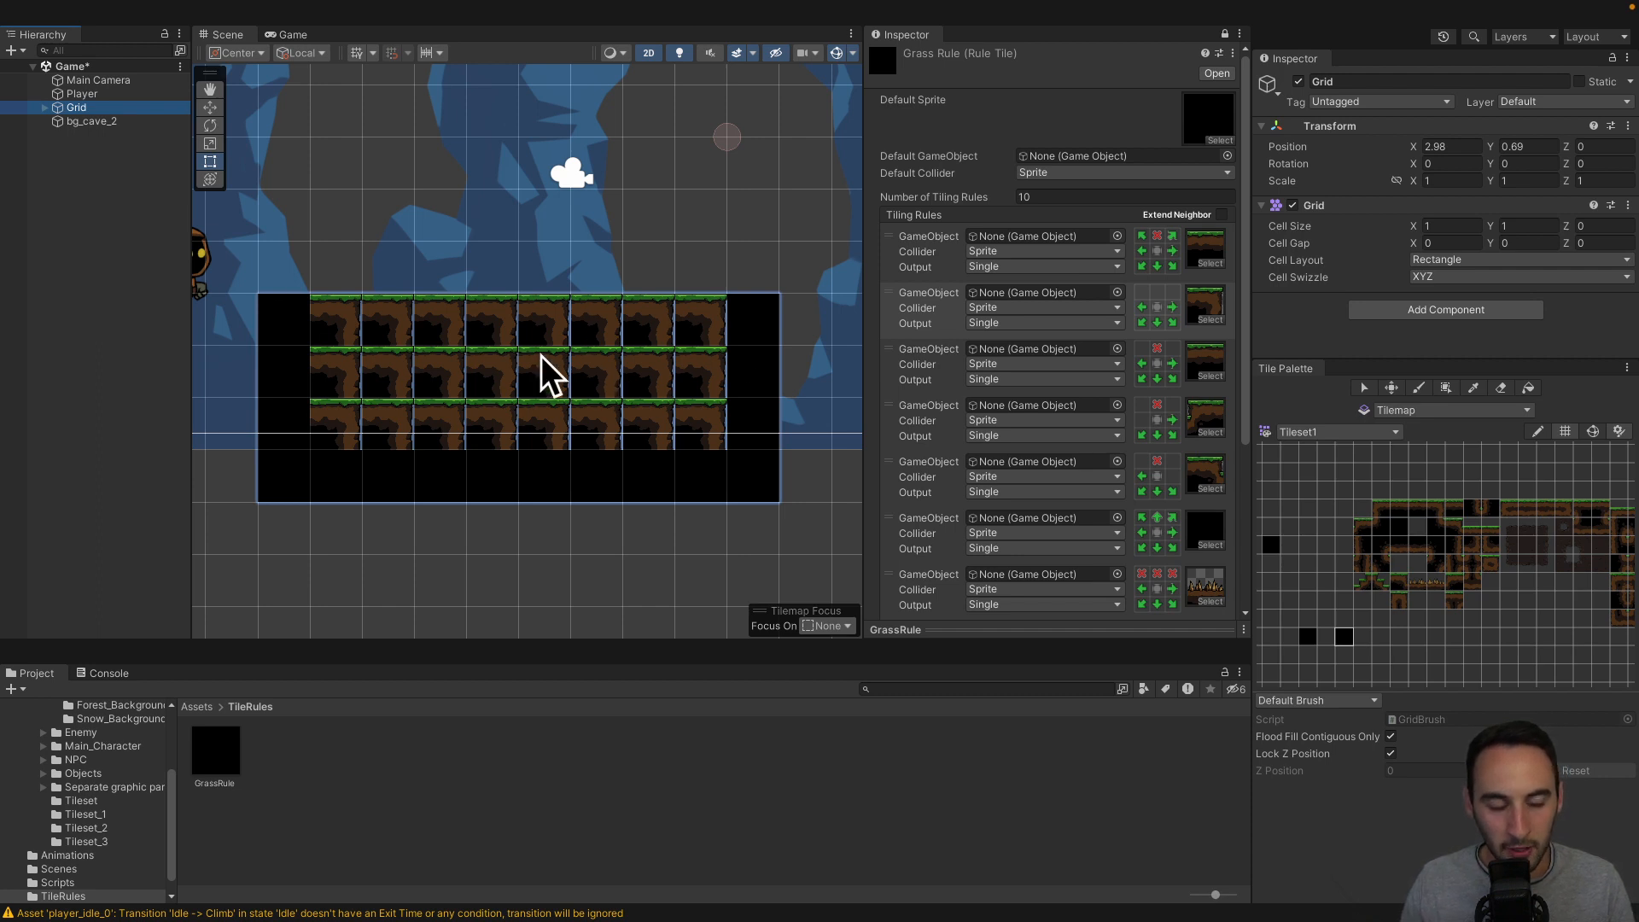
left_click(397, 324)
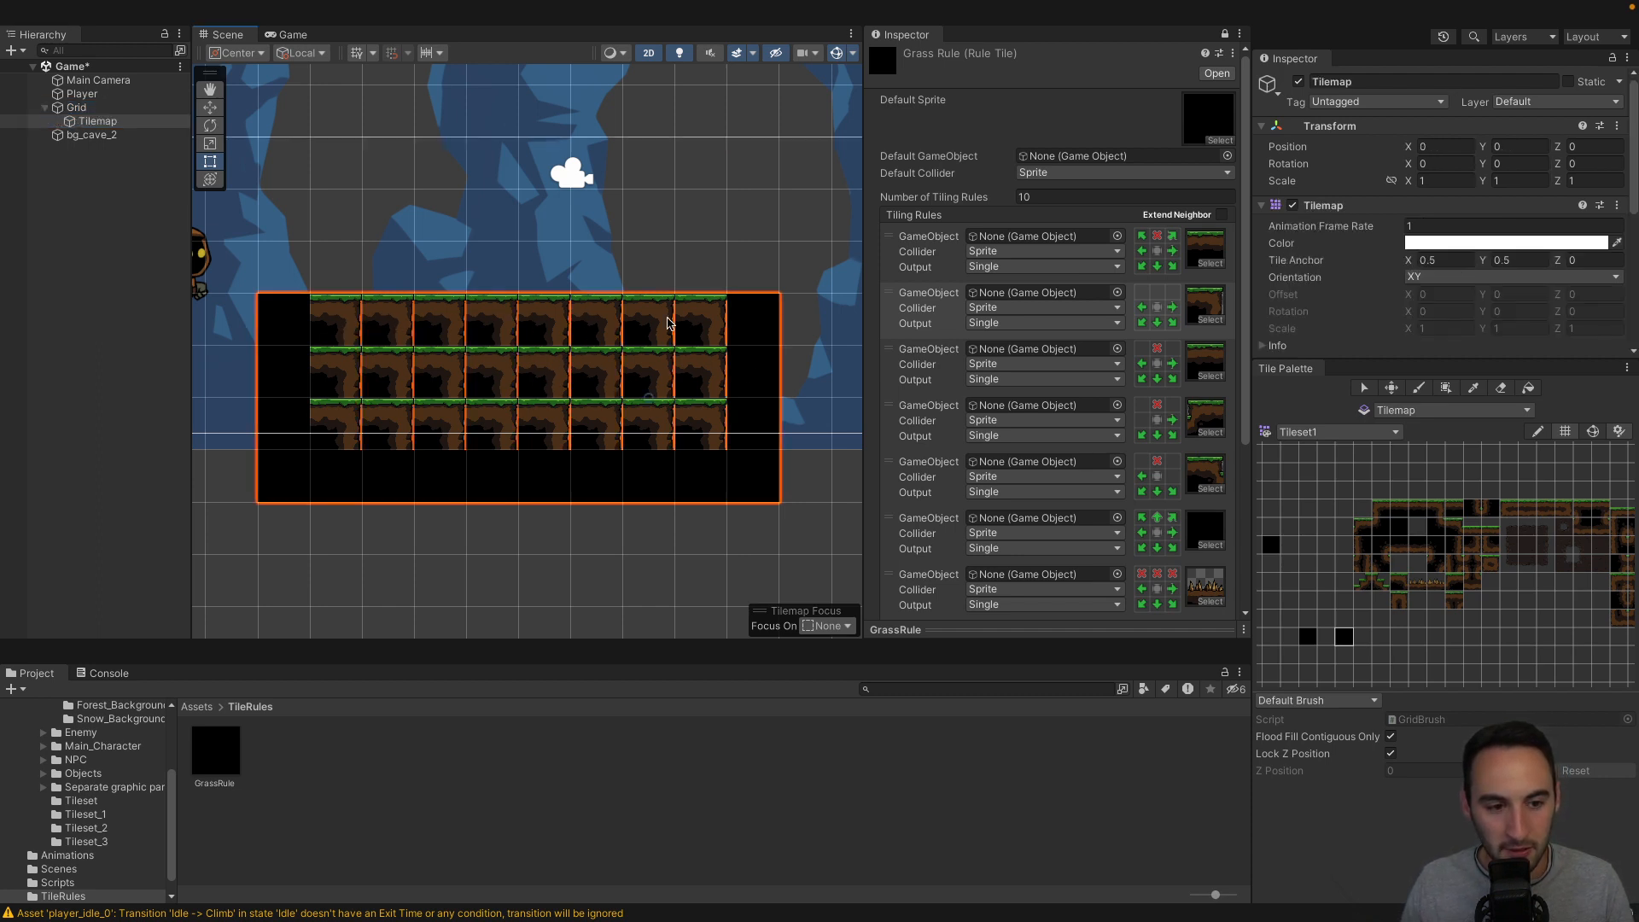
Try the first tiling rule with its upper-left and upper-right neighbors set to Not This.
left_click(1207, 245)
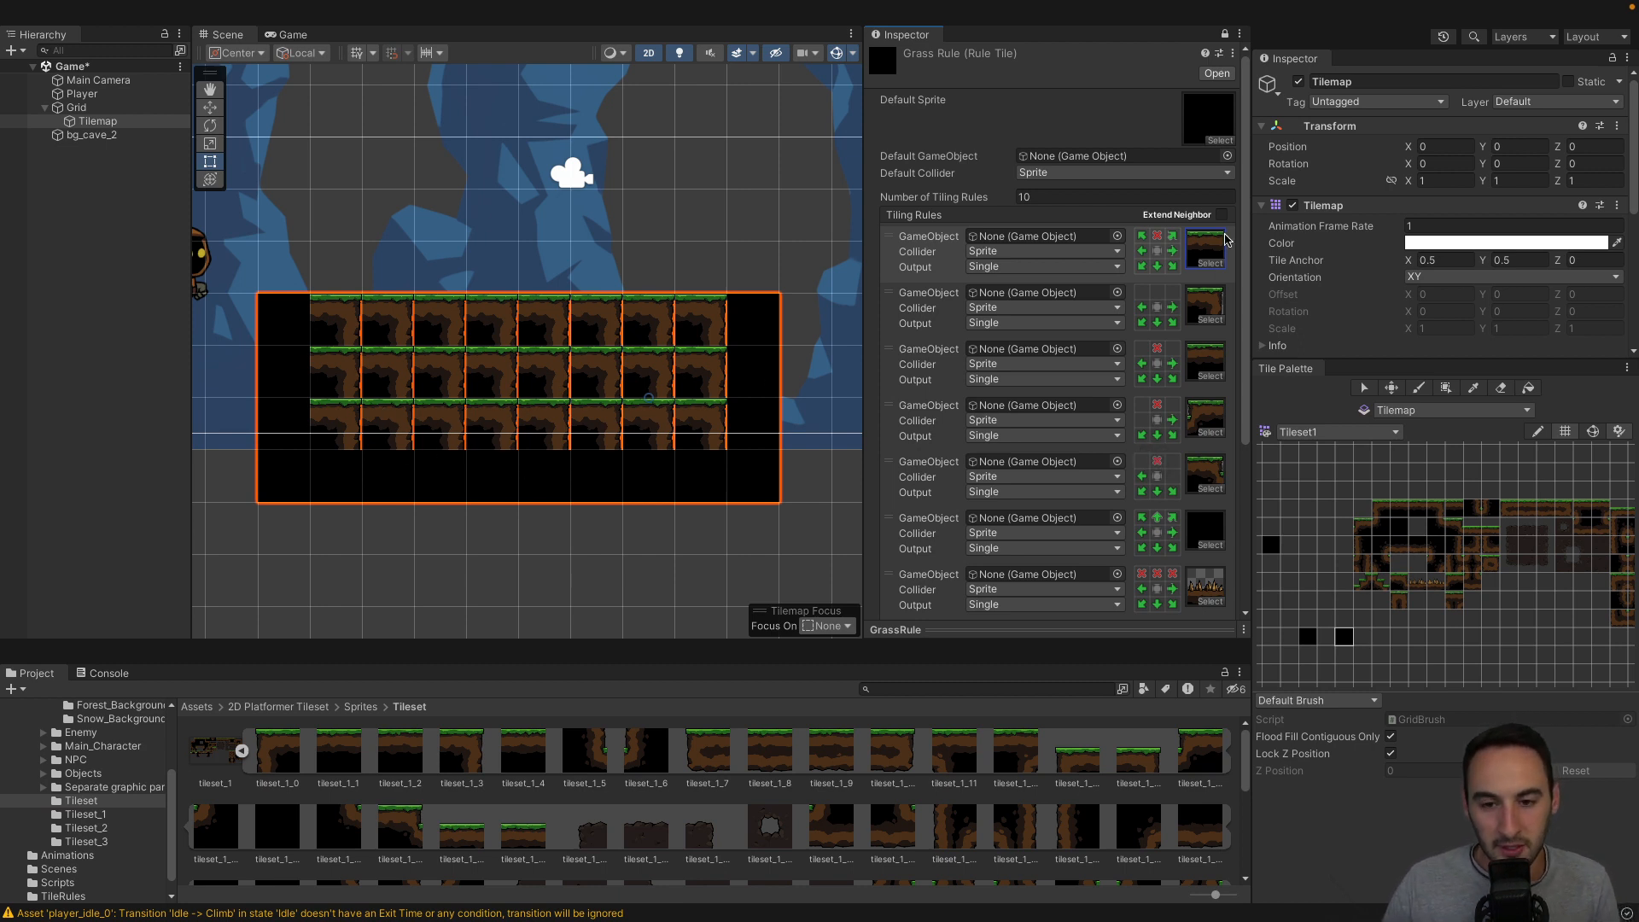
left_click(1212, 257)
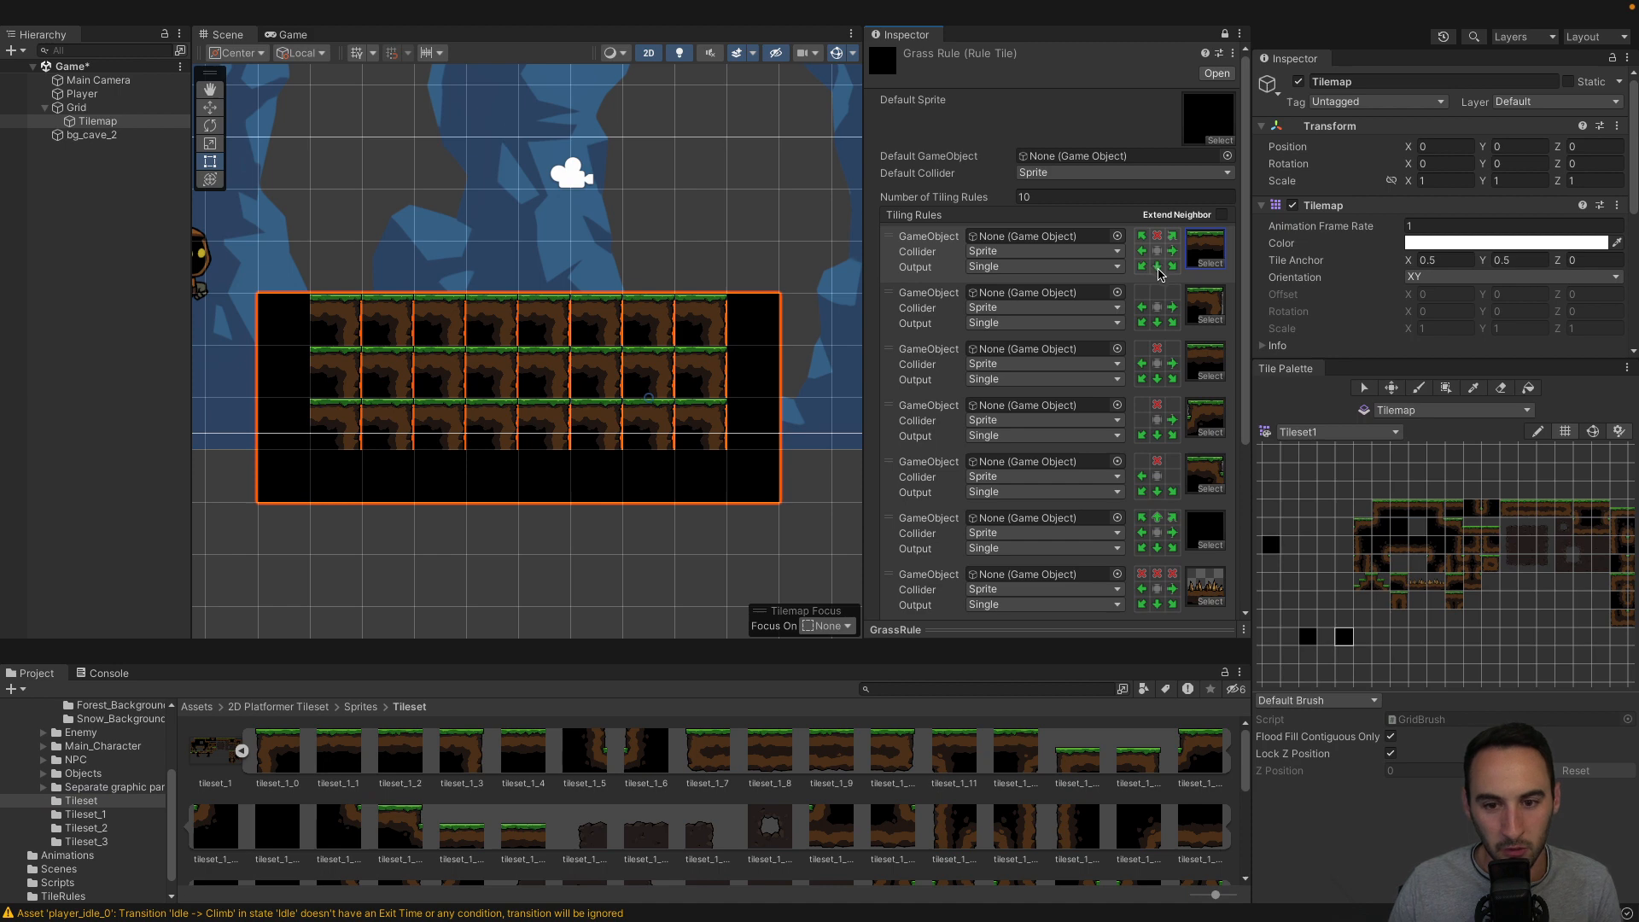
left_click(1172, 237)
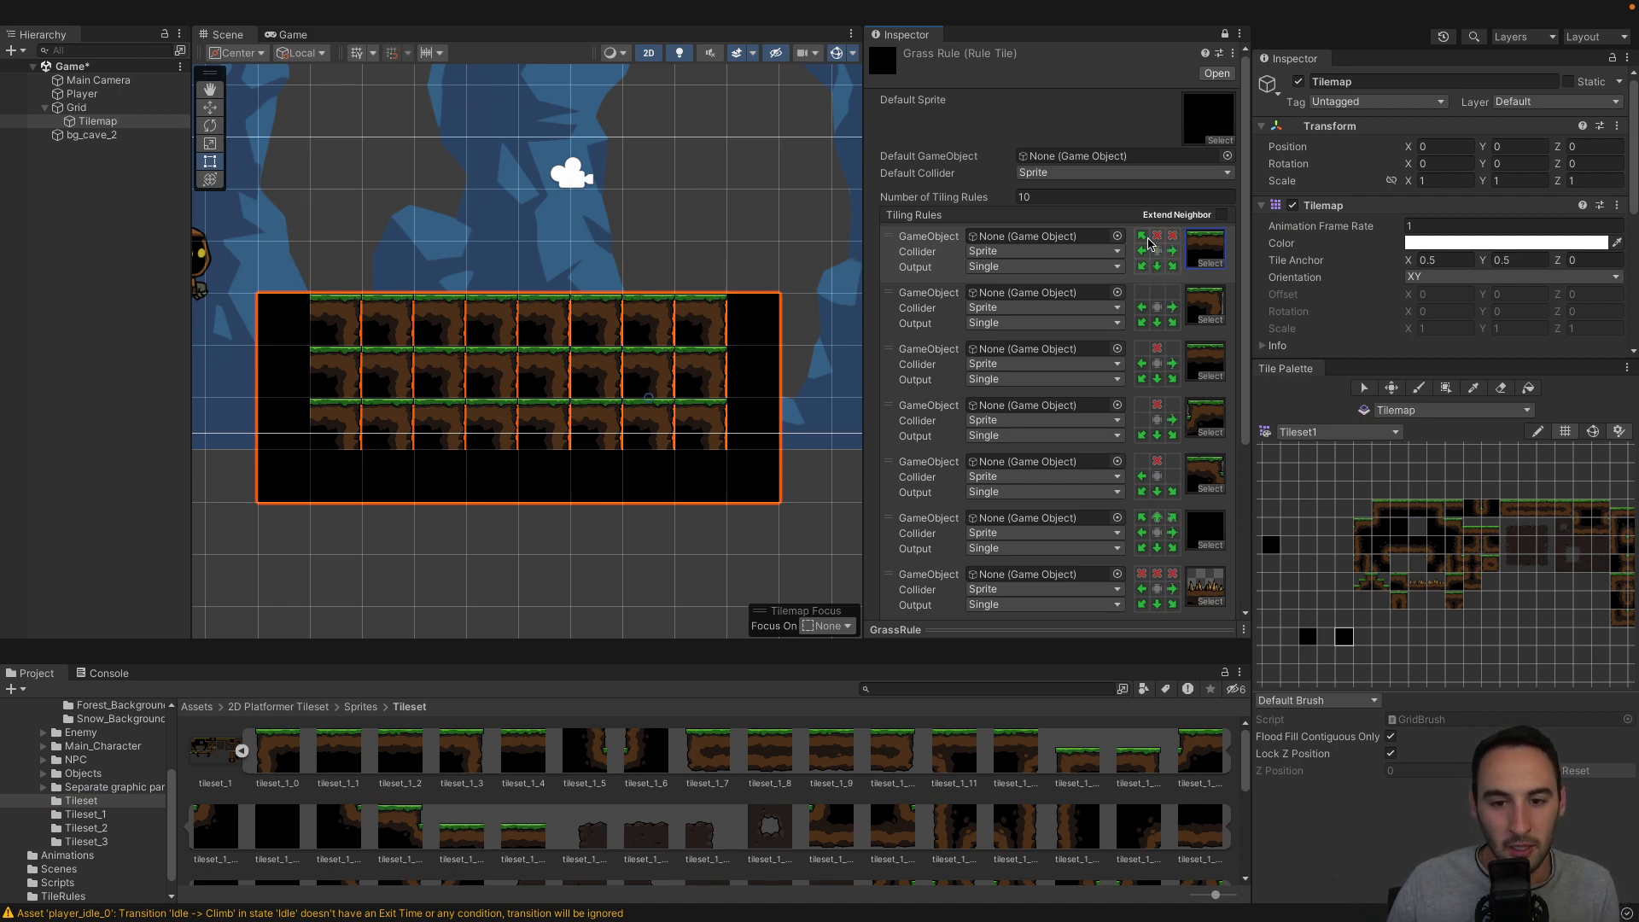
left_click(1141, 237)
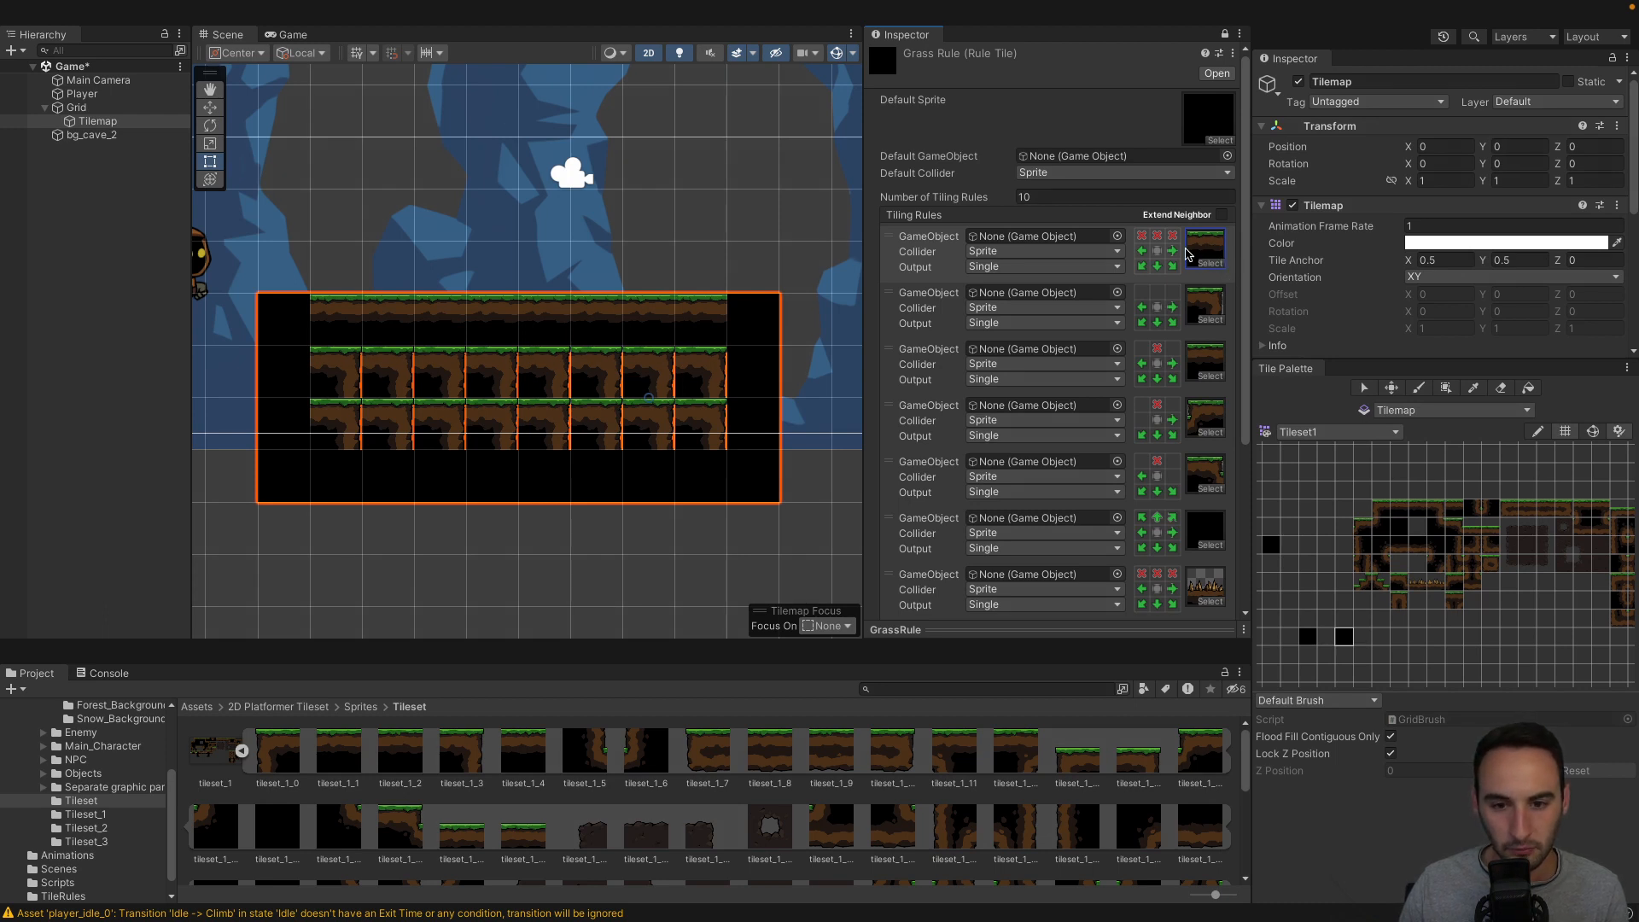
left_click(1172, 237)
left_click(1141, 239)
left_click(1139, 240)
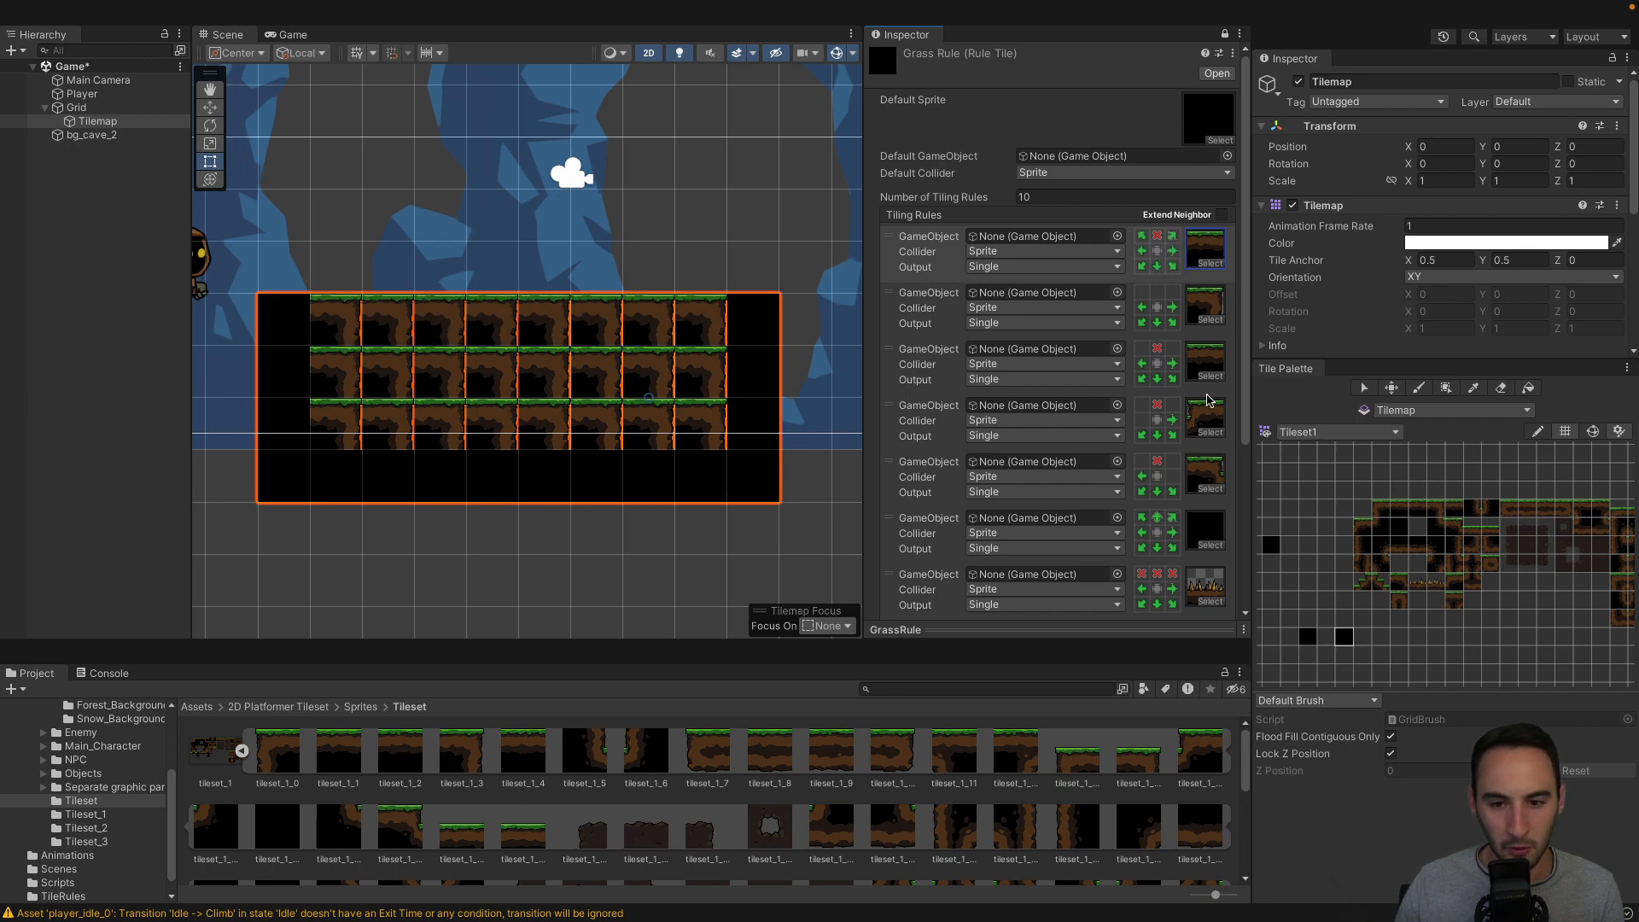
Try the second tiling rule with its three lower neighbors set to Not This.
left_click(1199, 307)
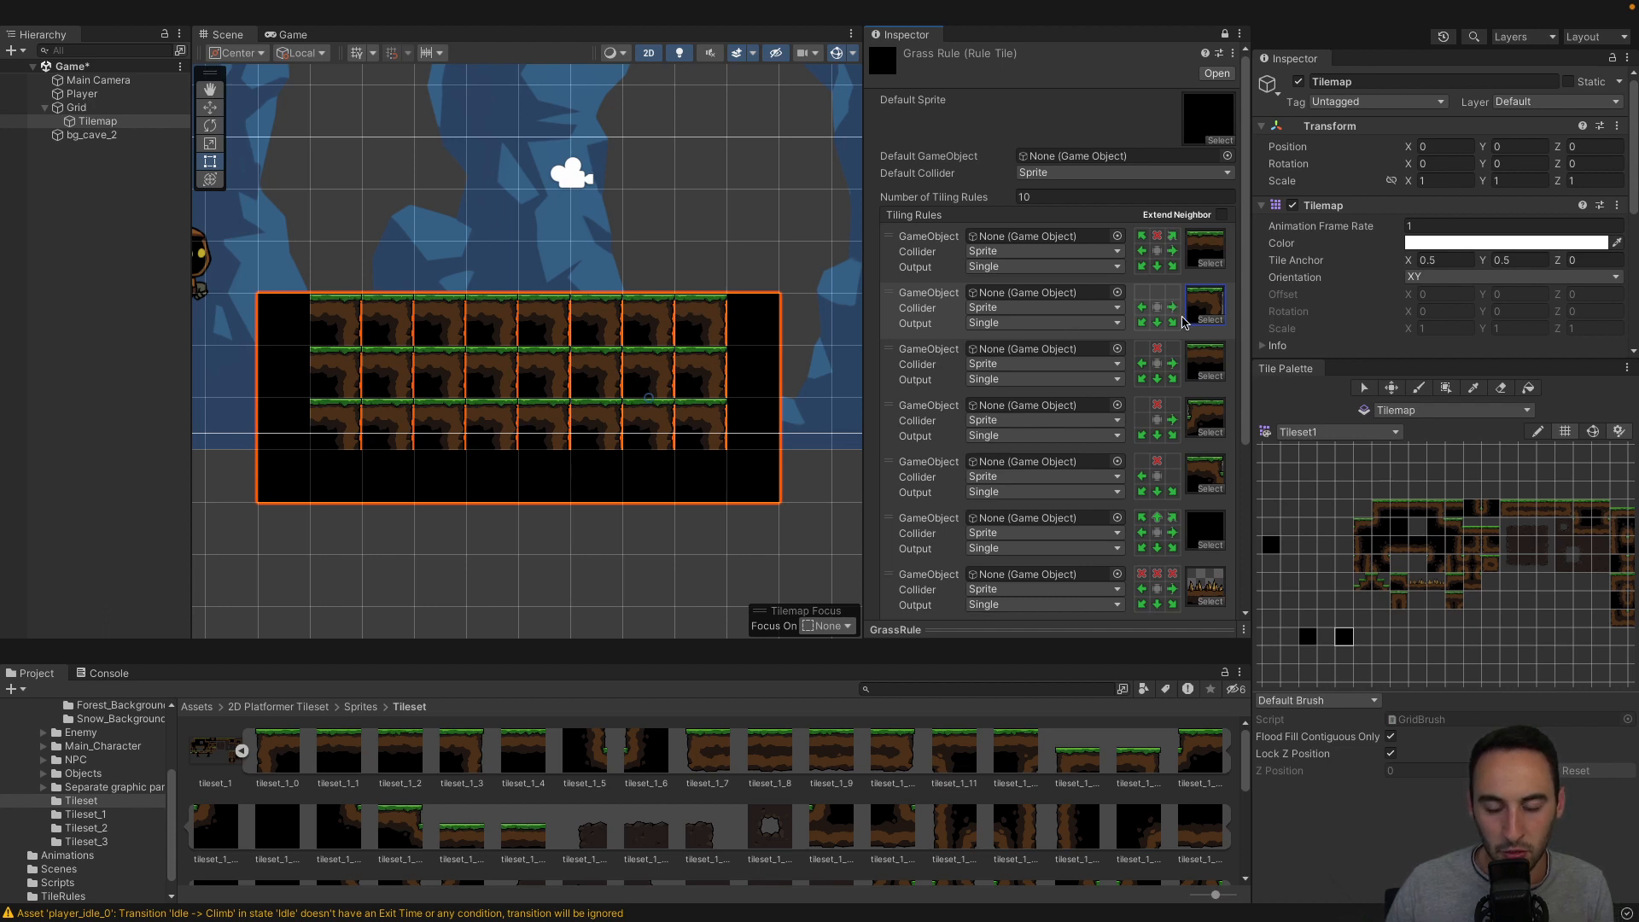
left_click(1142, 323)
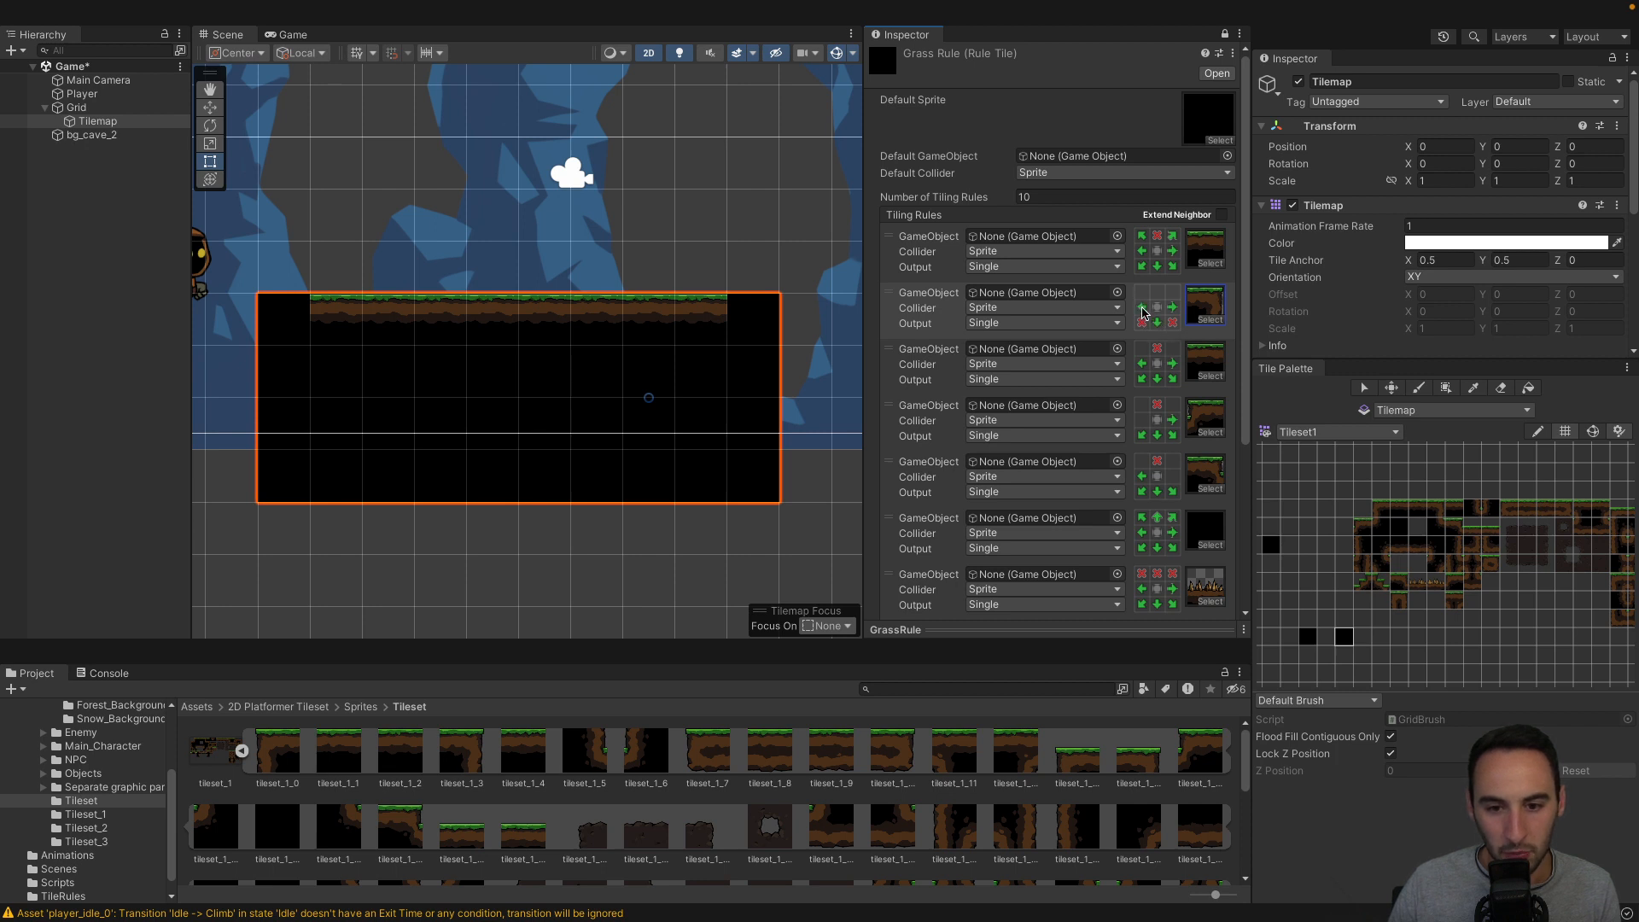
left_click(1156, 323)
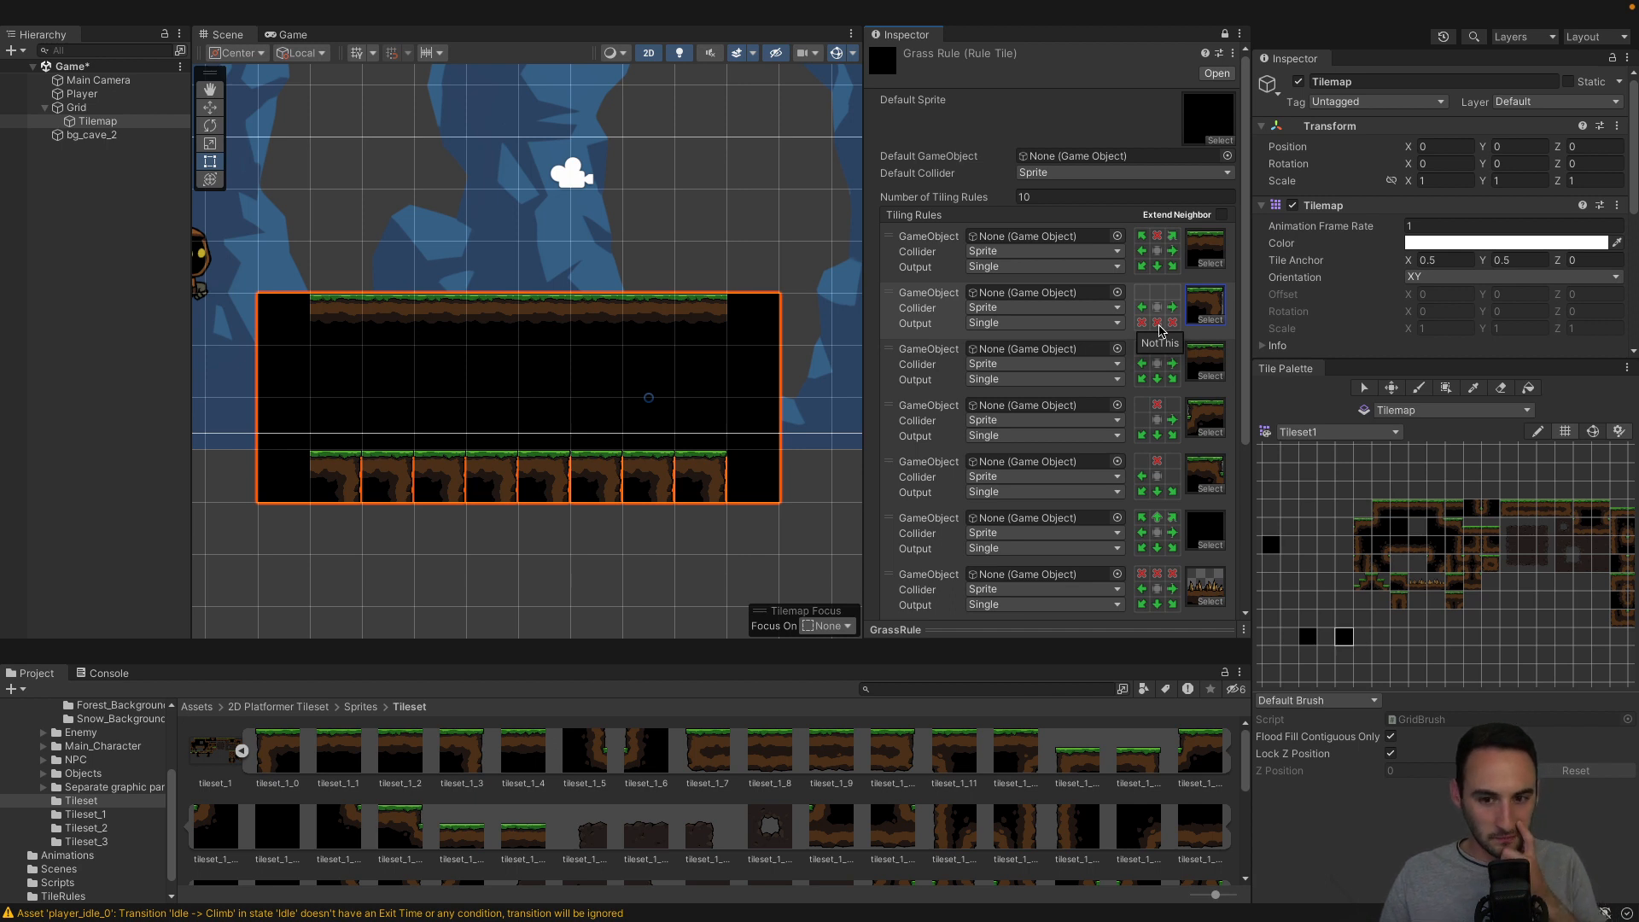
left_click(1158, 323)
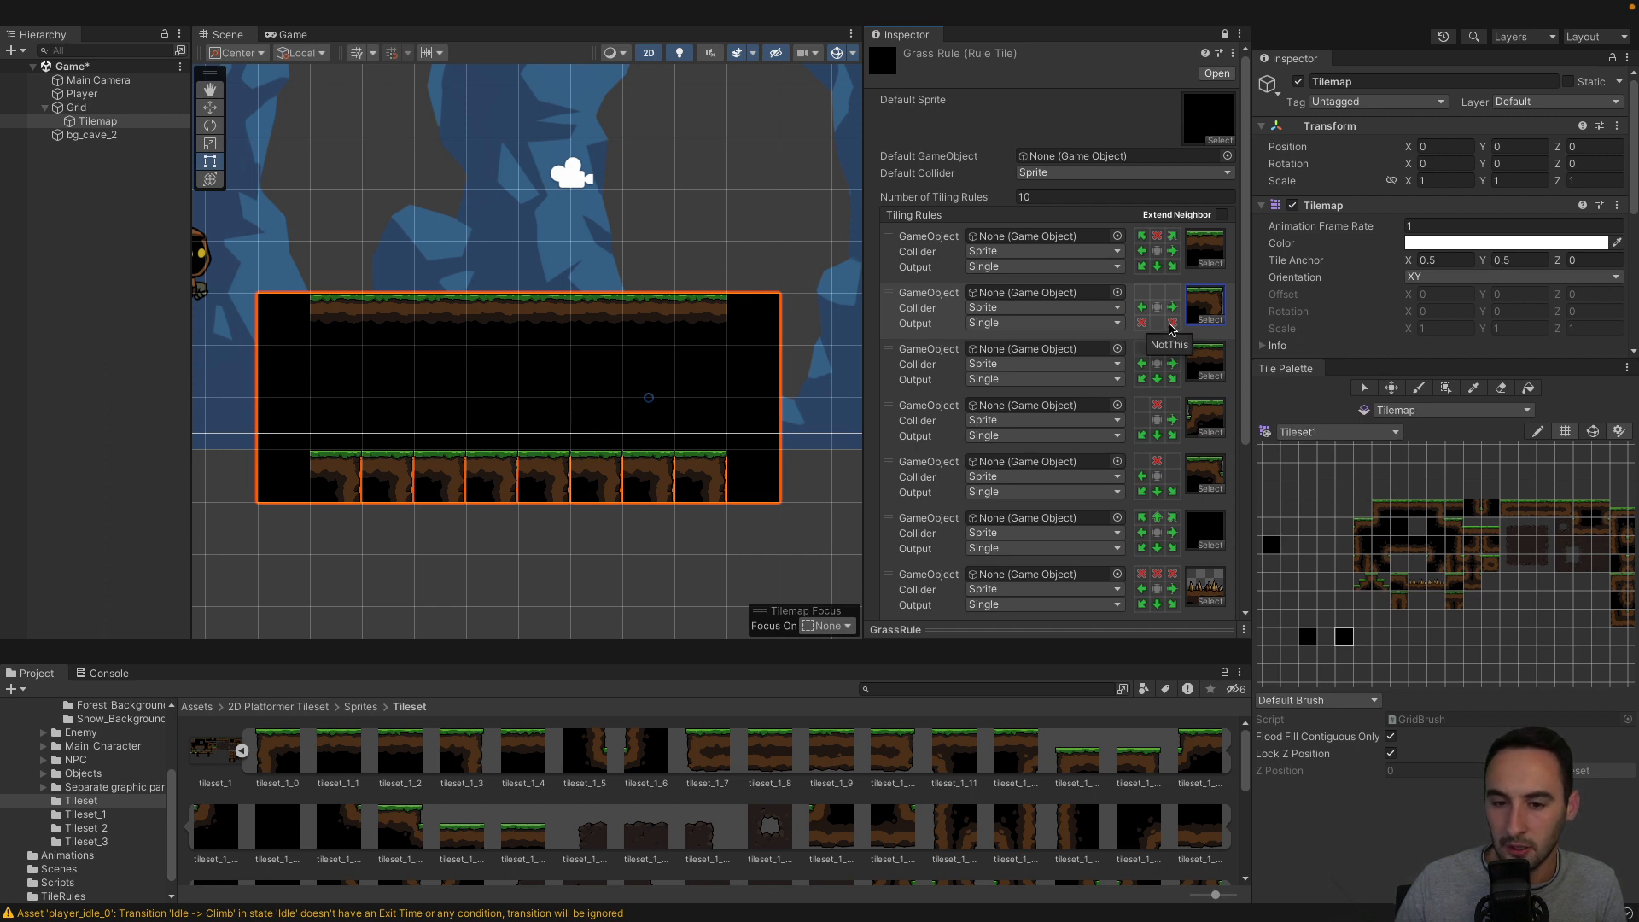
left_click(1173, 329)
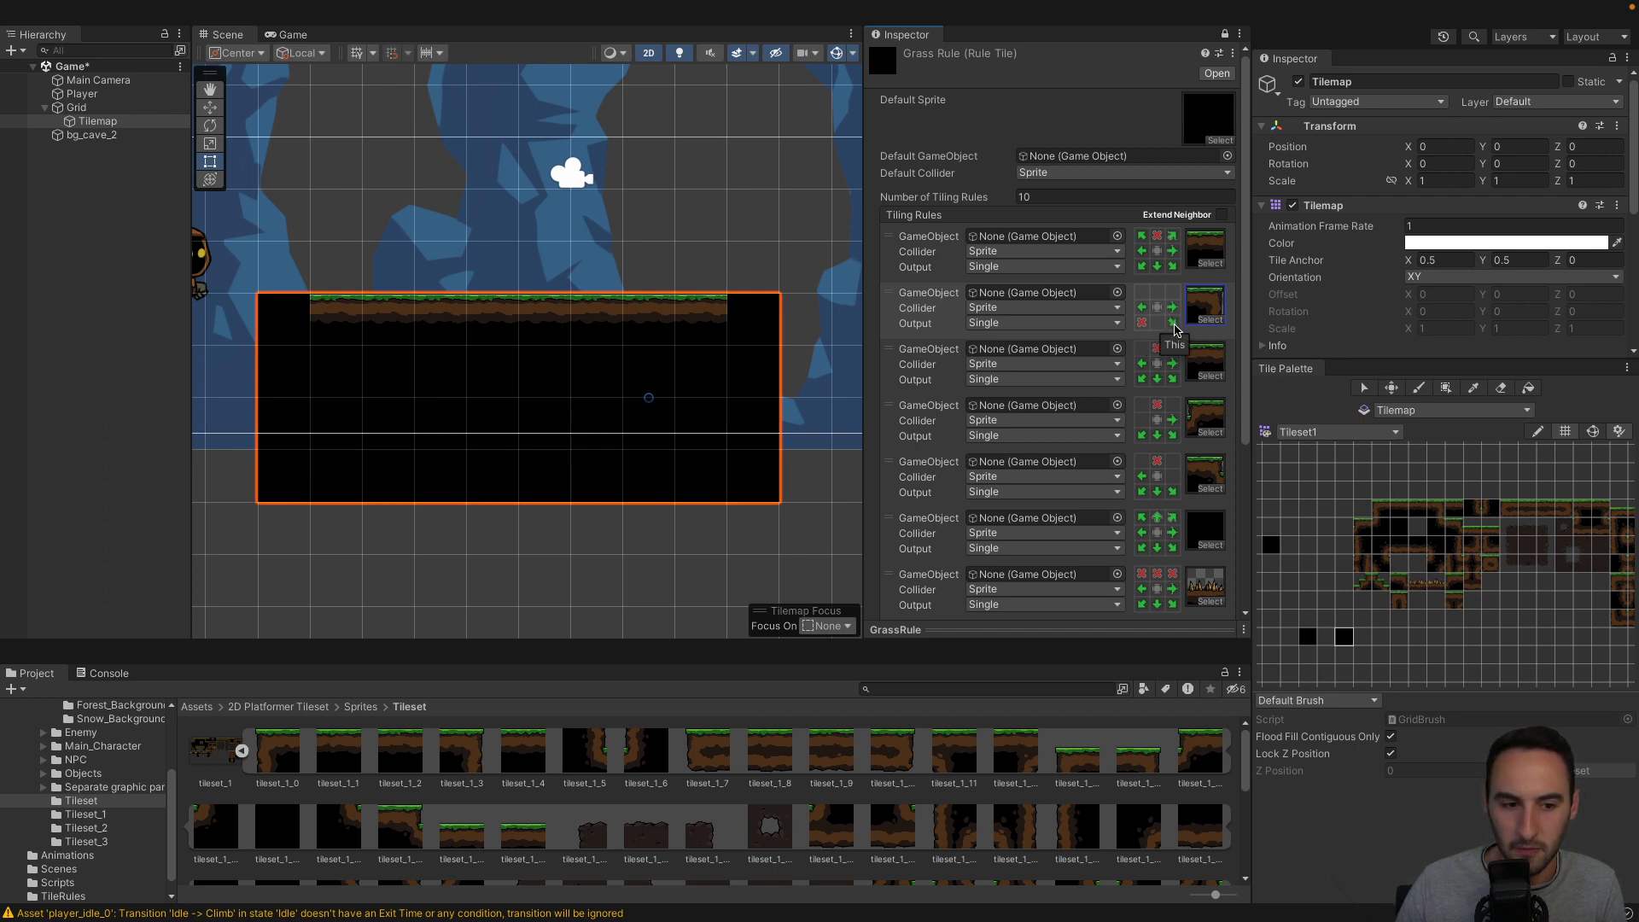
left_click(1142, 323)
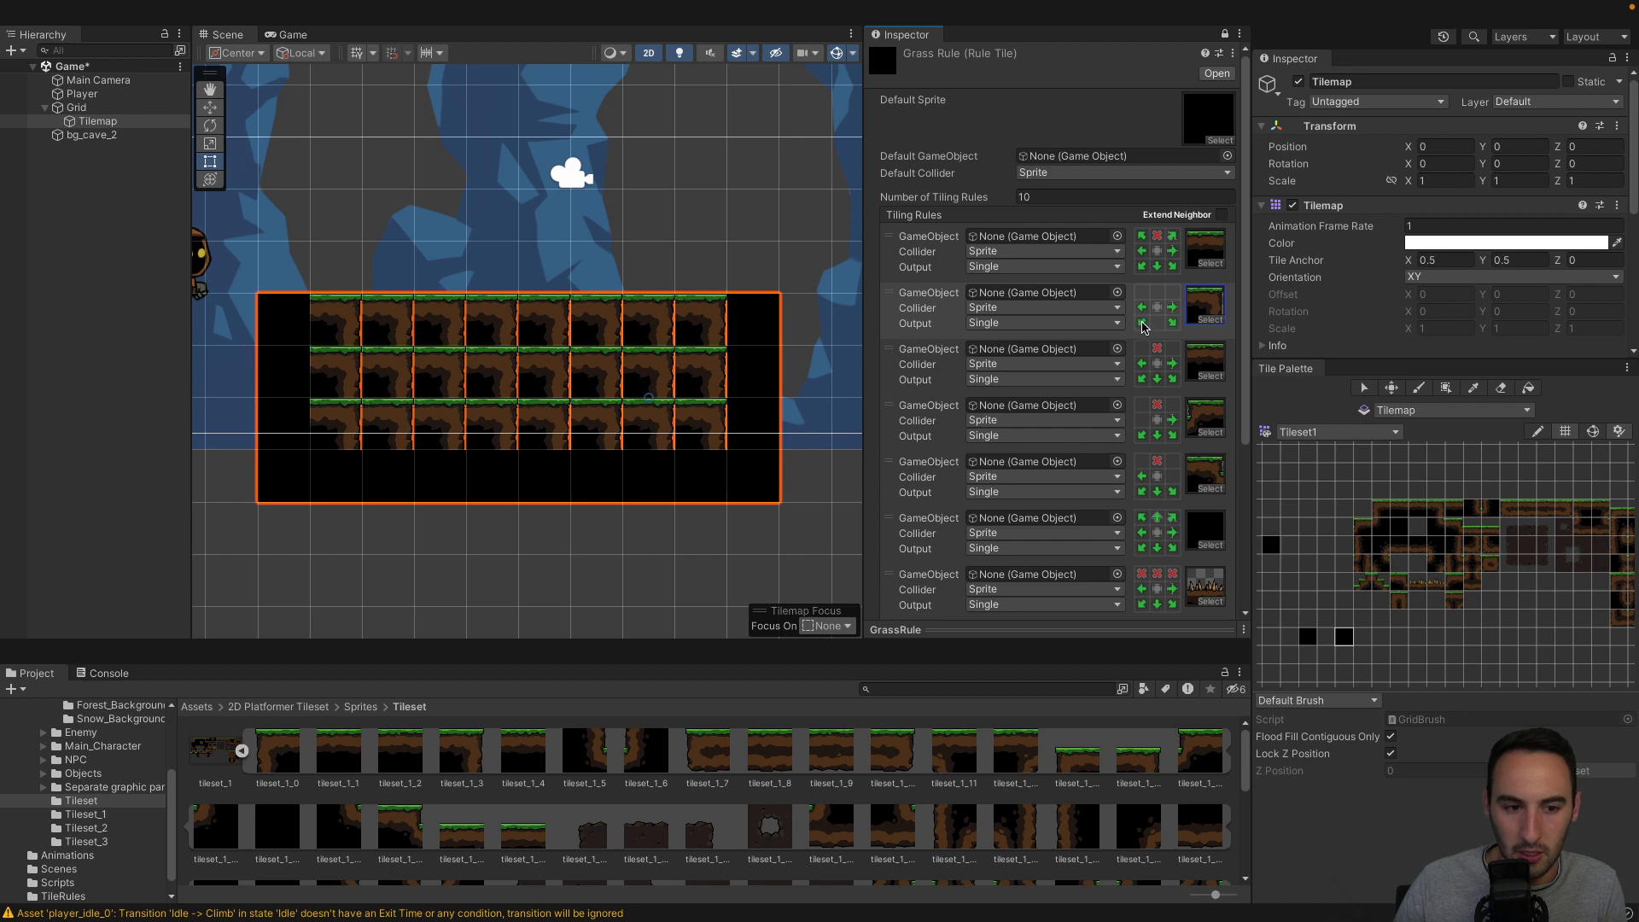
Clear the left, right and lower-left neighbor conditions of the second tiling rule.
left_click(1142, 322)
left_click(1142, 307)
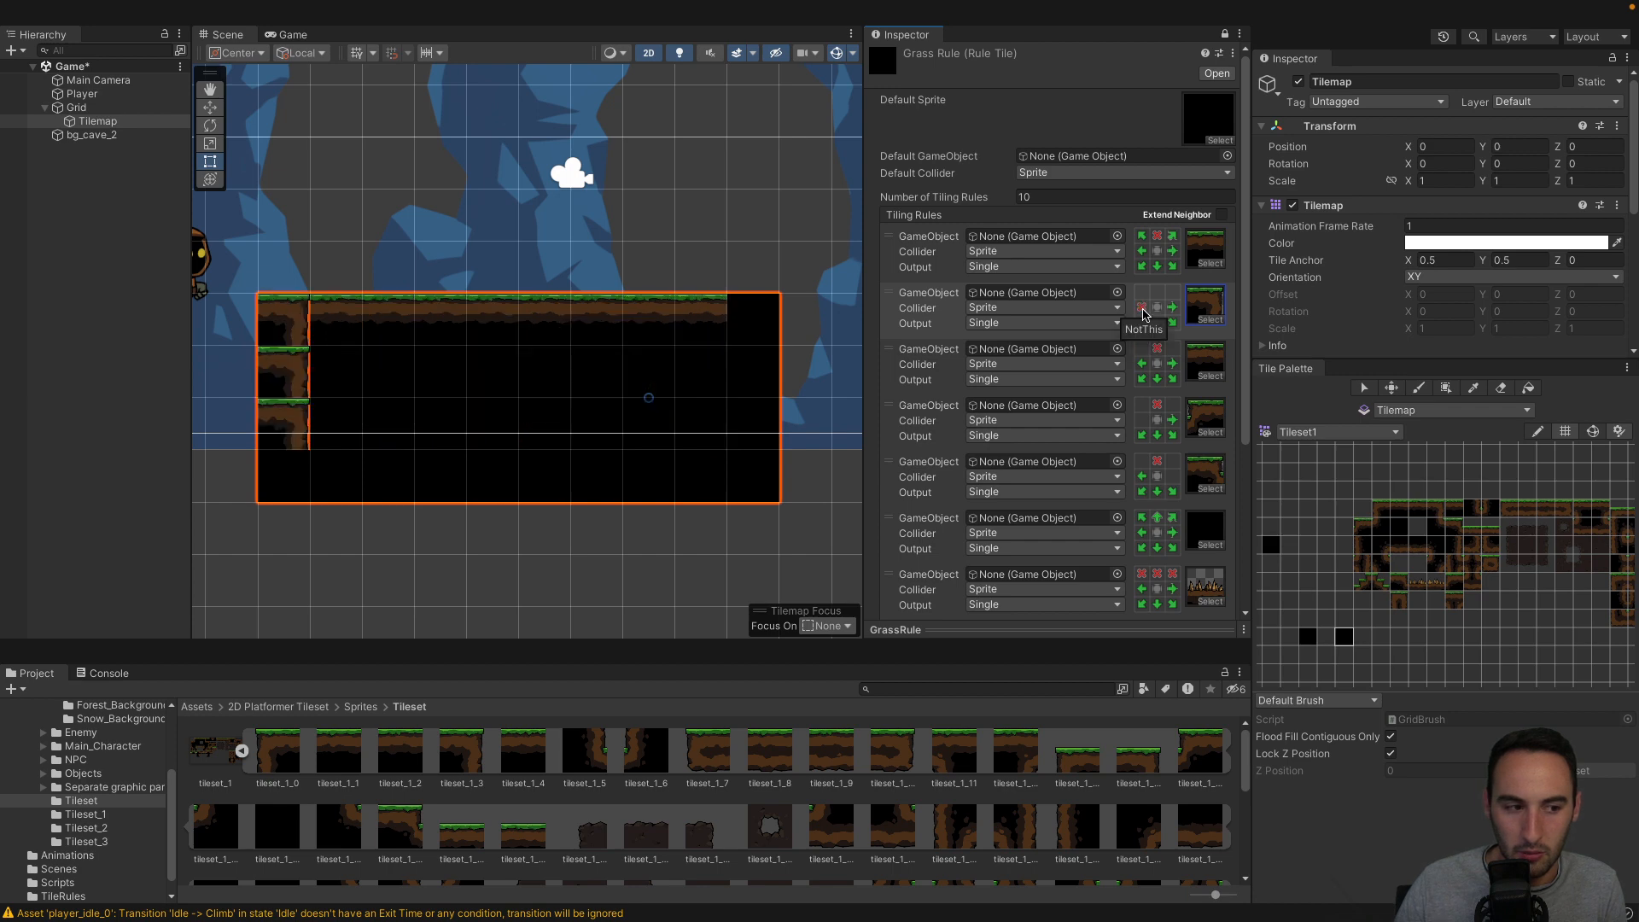
left_click(1143, 309)
left_click(1143, 323)
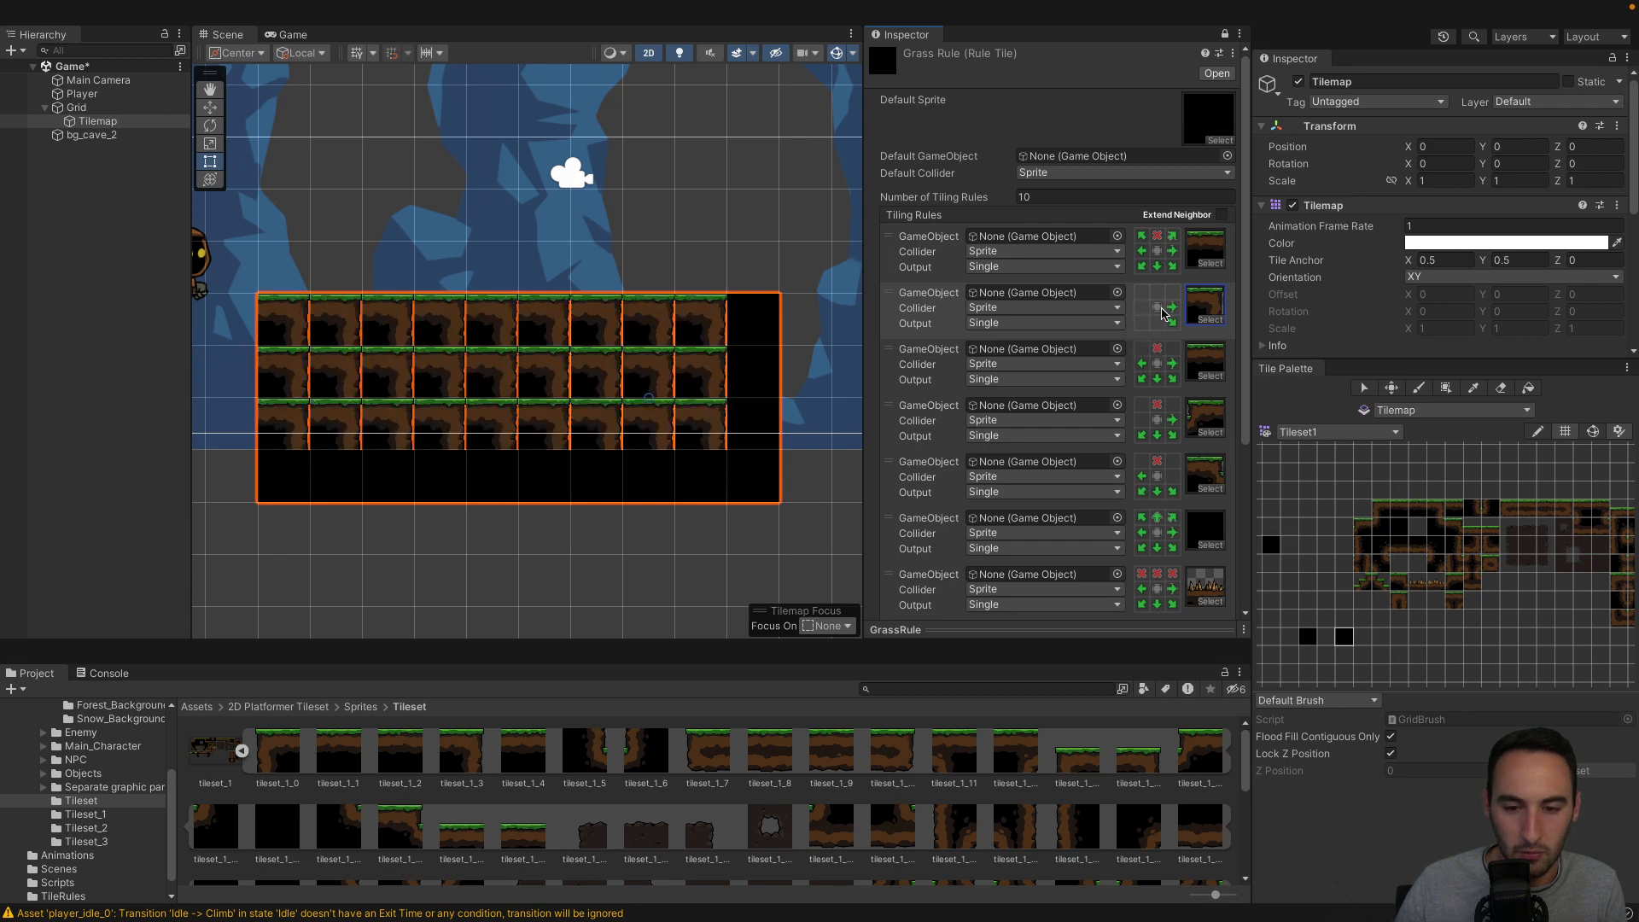
left_click(1172, 308)
left_click(1173, 309)
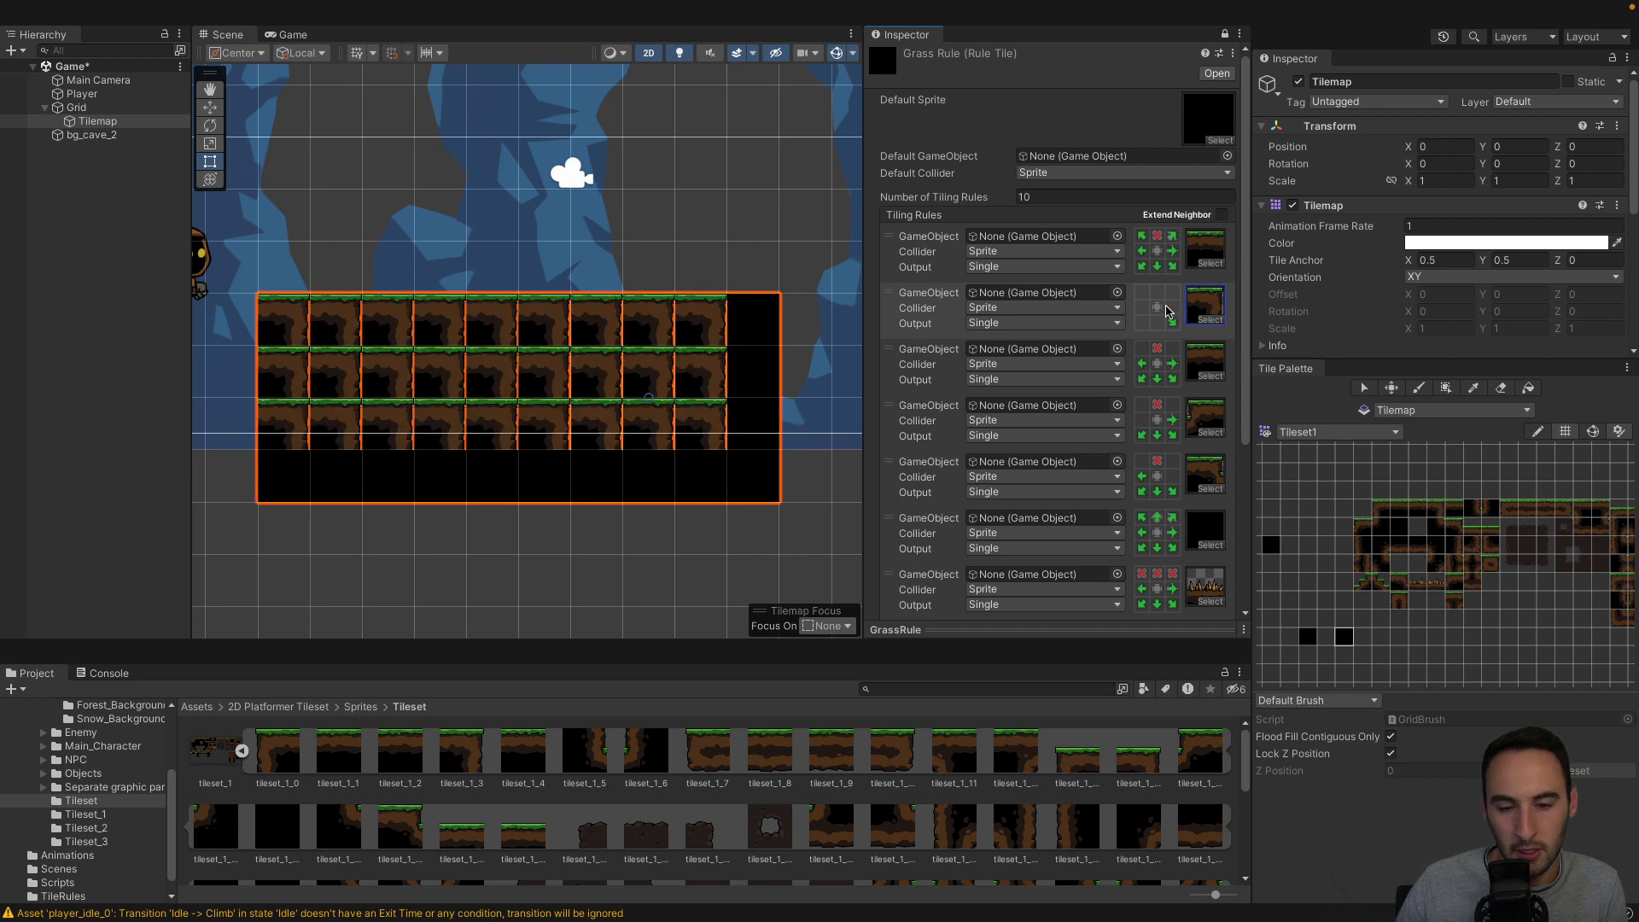
left_click(1142, 308)
left_click(1143, 308)
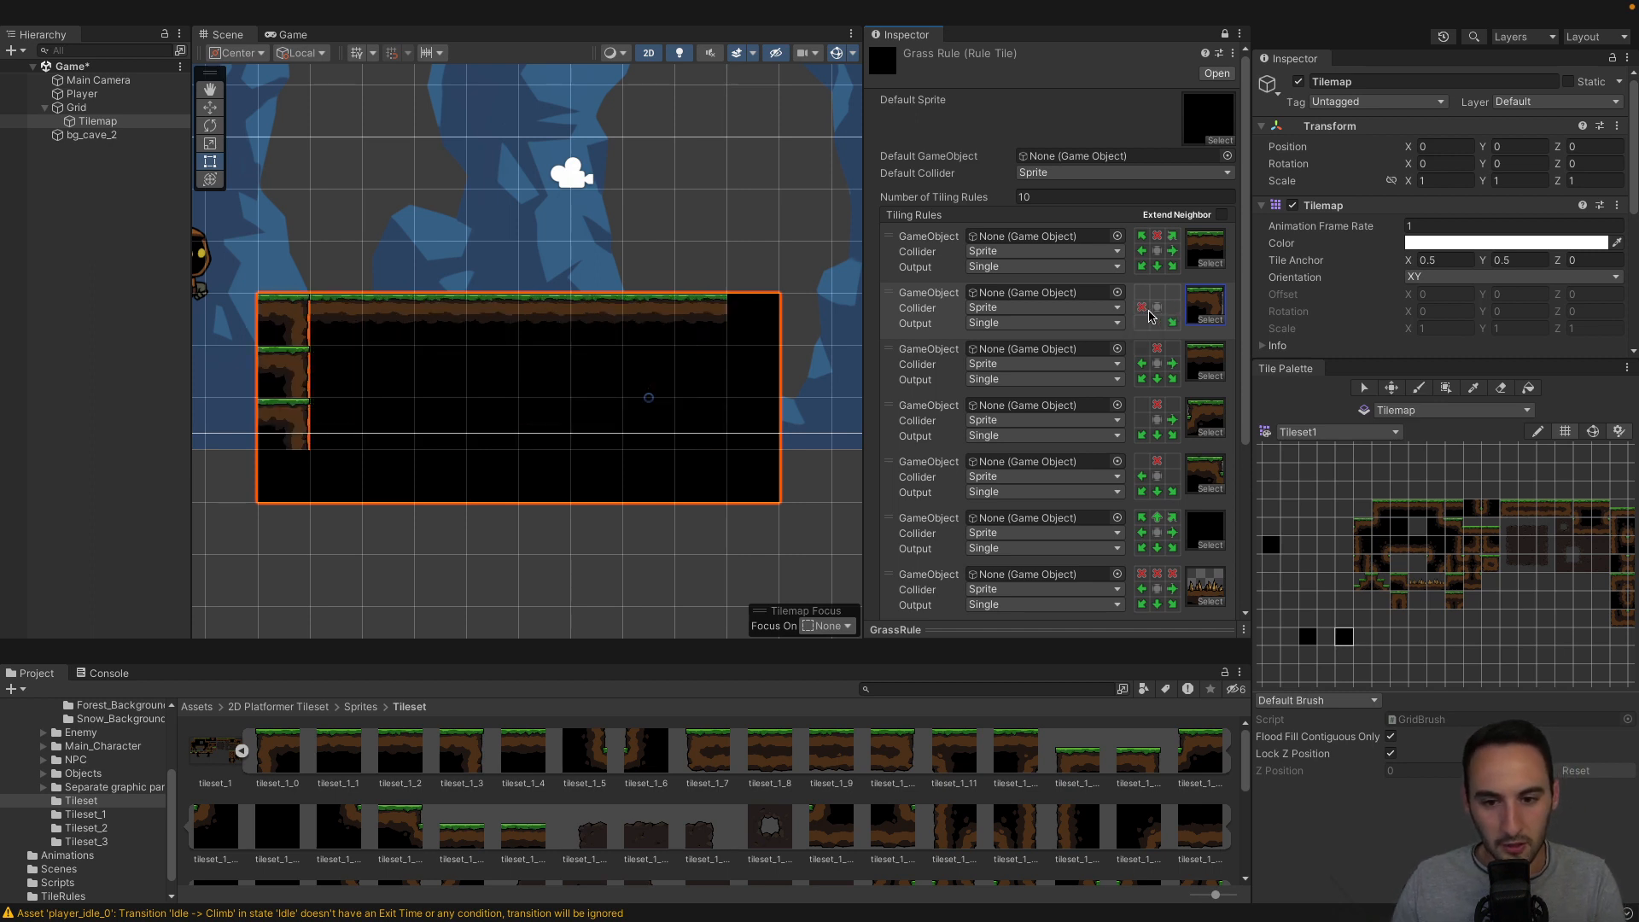
left_click(1143, 308)
Move the second tiling rule down to third place and set the new second rule's upper-left and upper-right neighbors to This.
left_click_drag(888, 297, 891, 358)
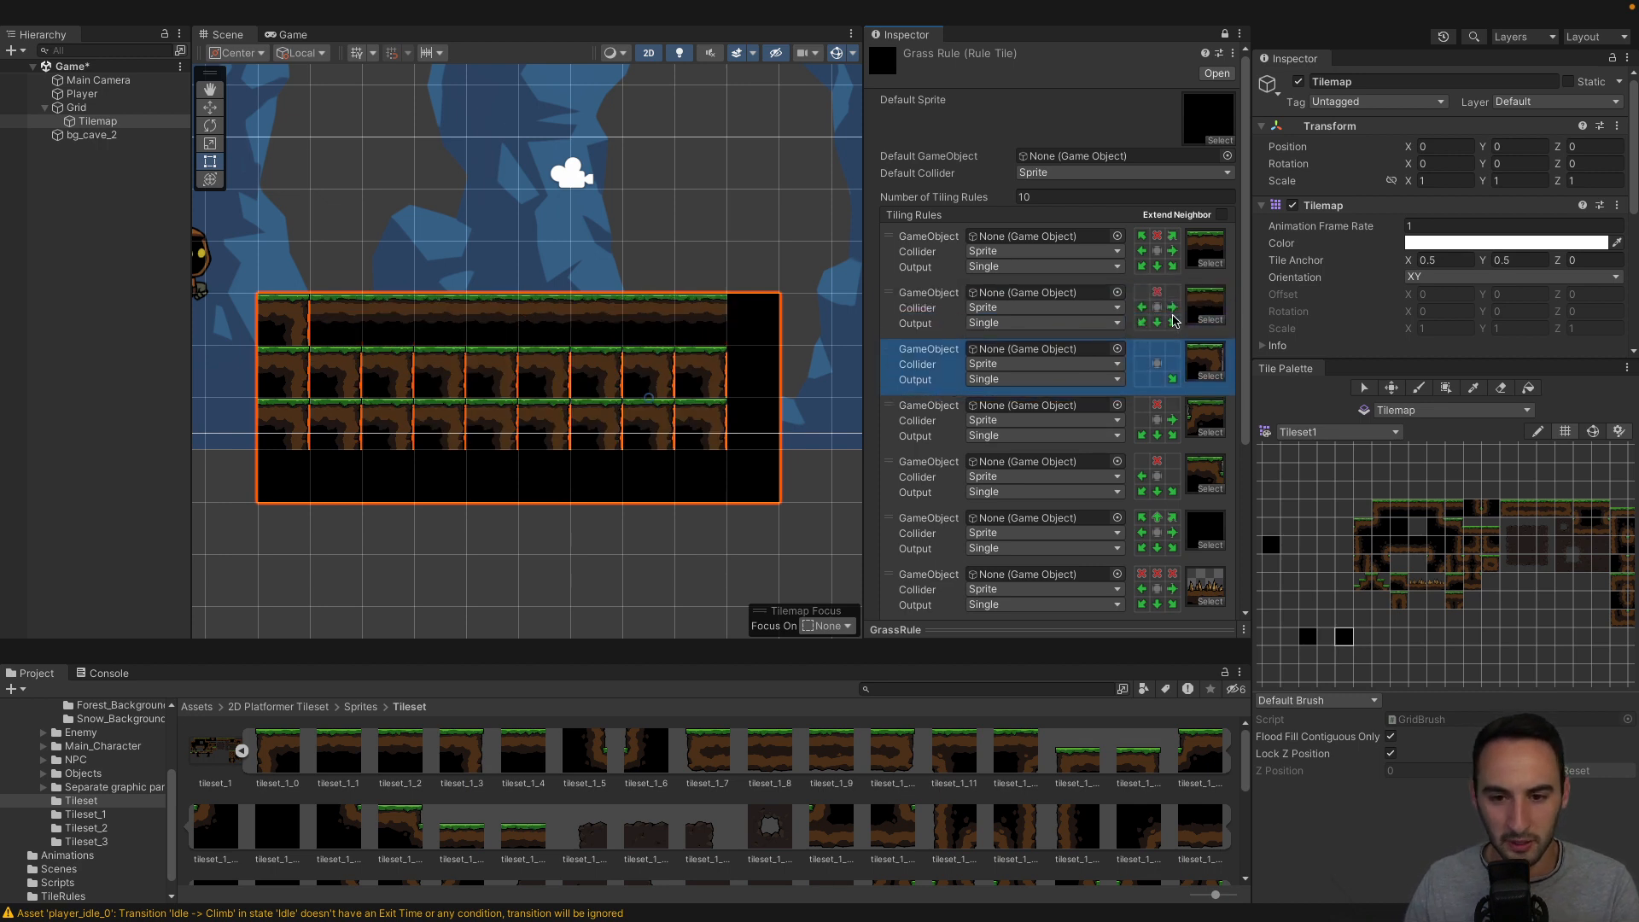
left_click(1143, 293)
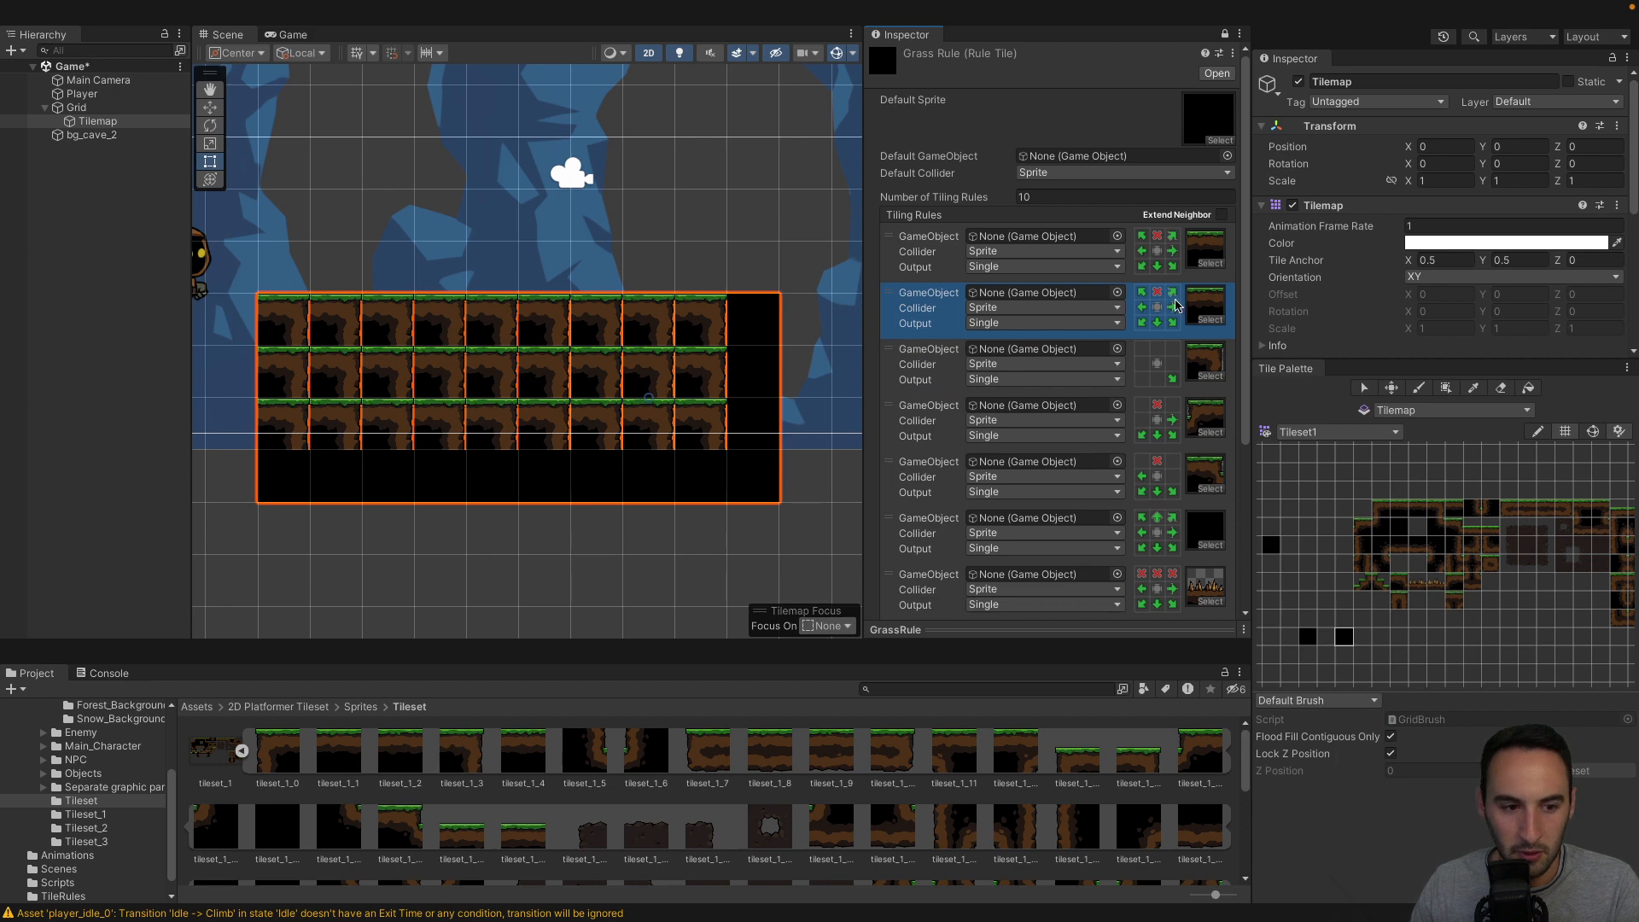
Set the third tiling rule's left and directly lower neighbors to This and its right neighbor to Not This.
scroll(1178, 308, "down", 3)
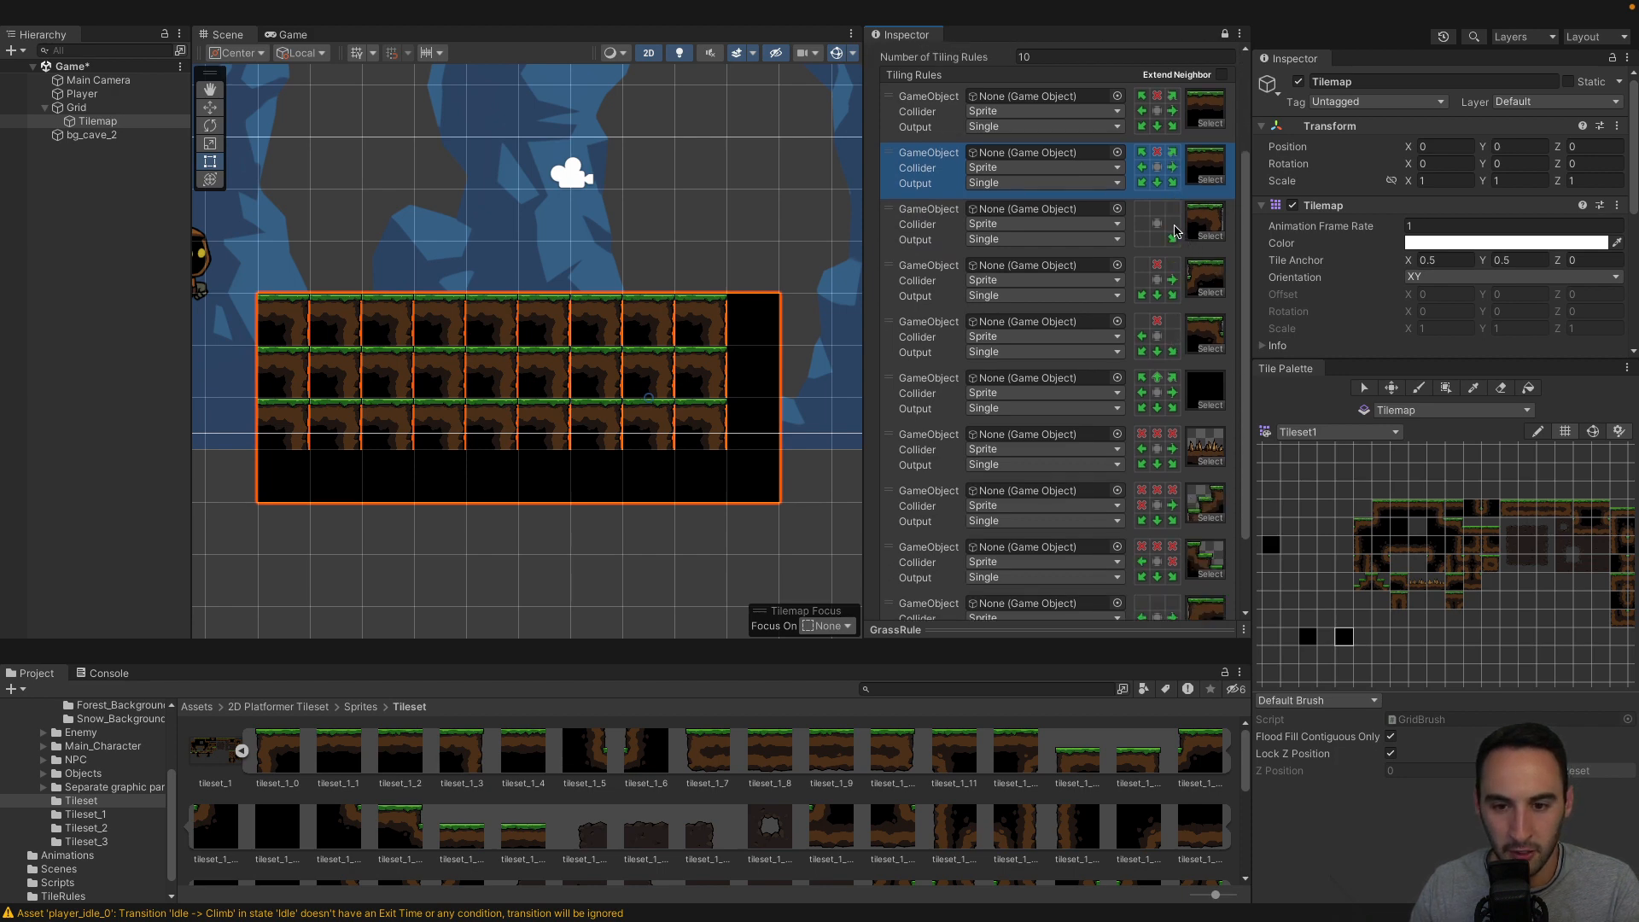
left_click(1173, 225)
left_click(1143, 225)
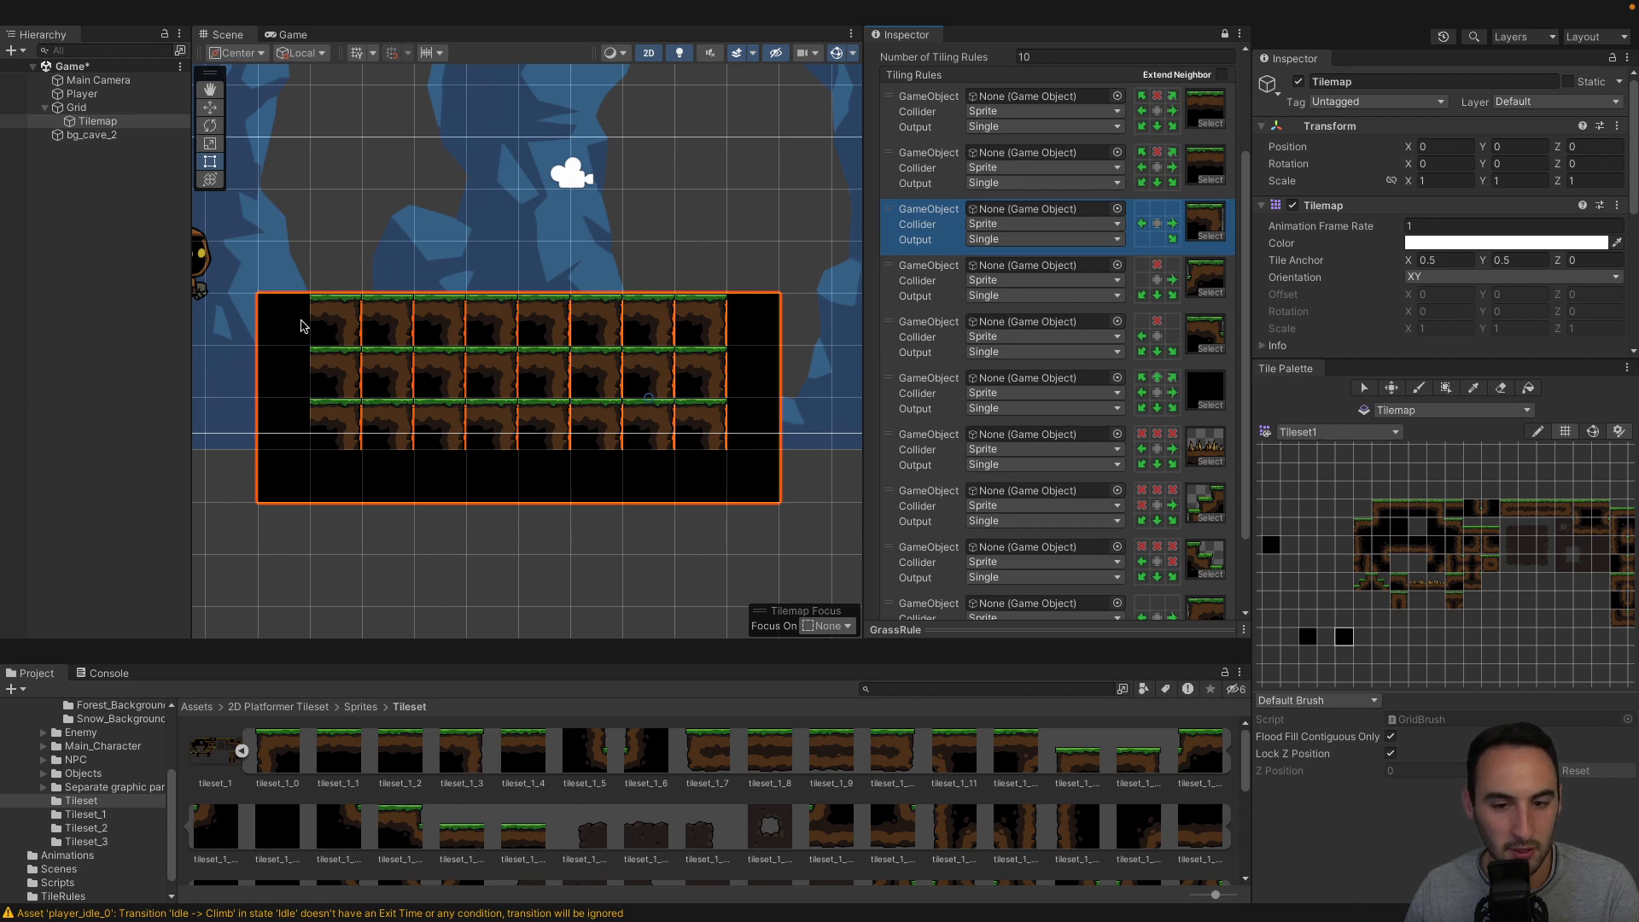
left_click(1142, 225)
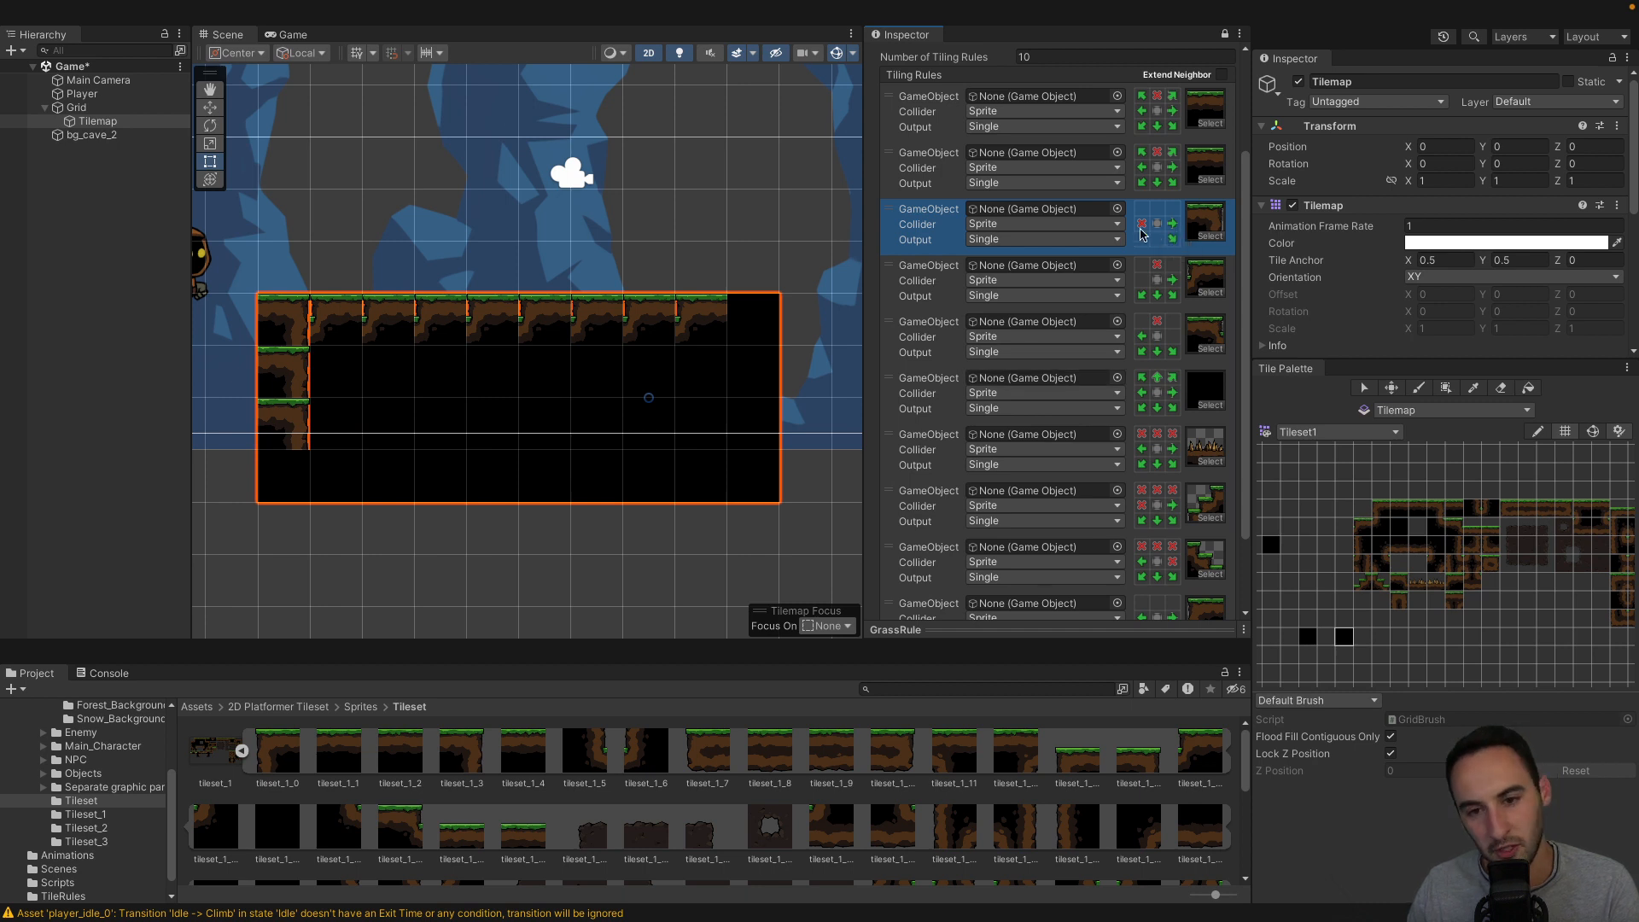
left_click(1142, 226)
left_click(1170, 224)
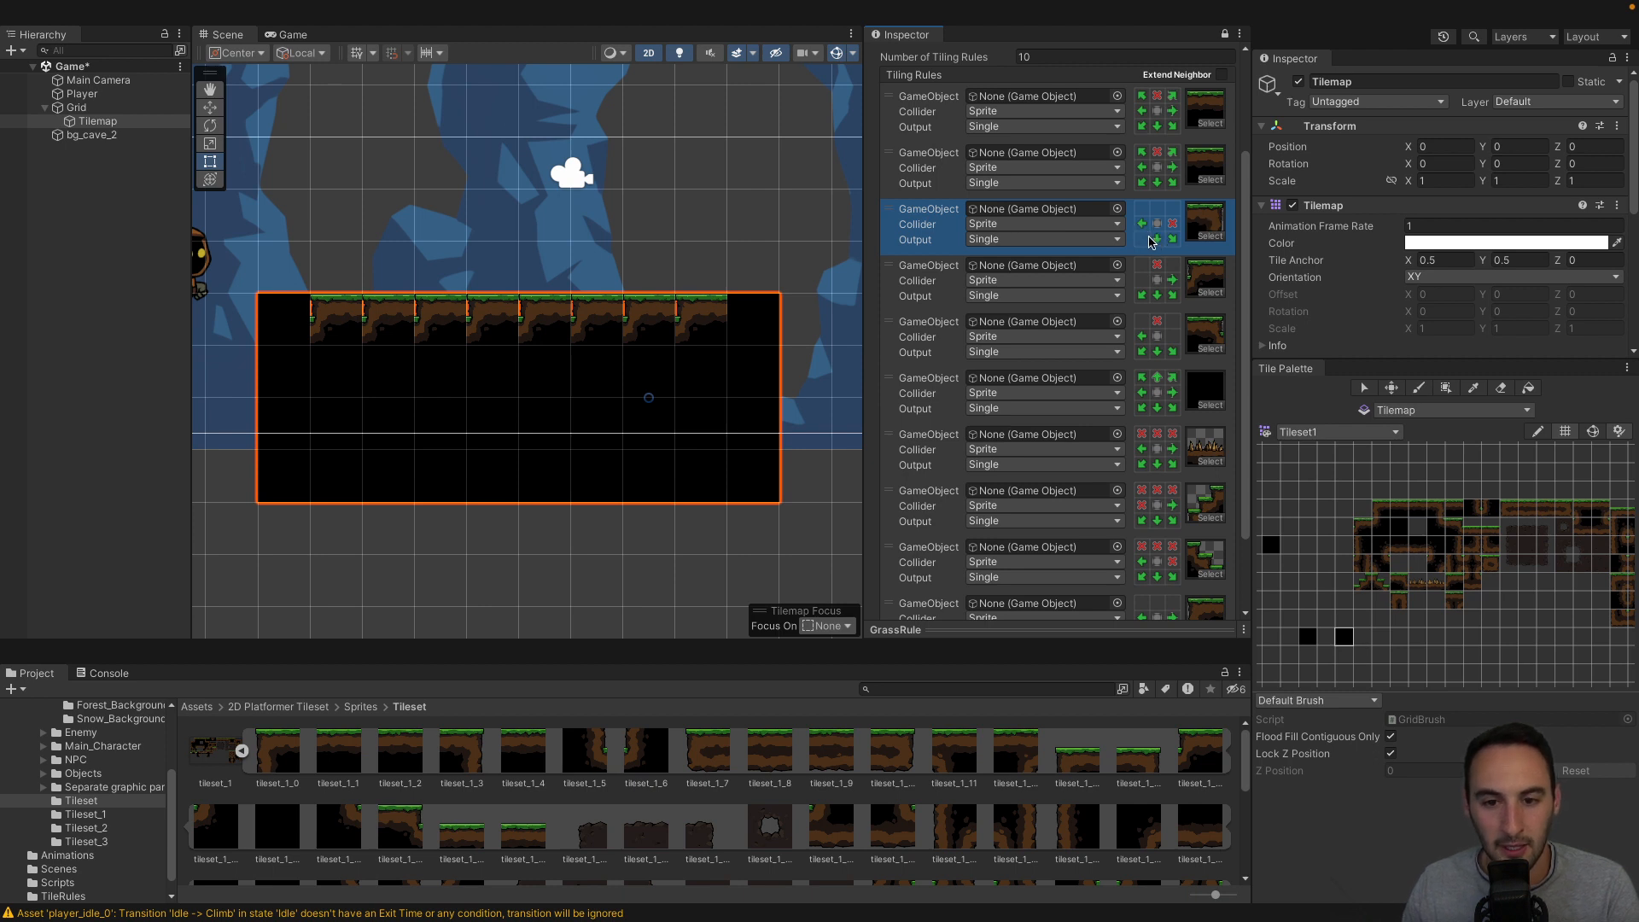
Set the fourth tiling rule's left, upper-left, upper-right and lower-left neighbors to Not This.
left_click(1144, 285)
left_click(1143, 285)
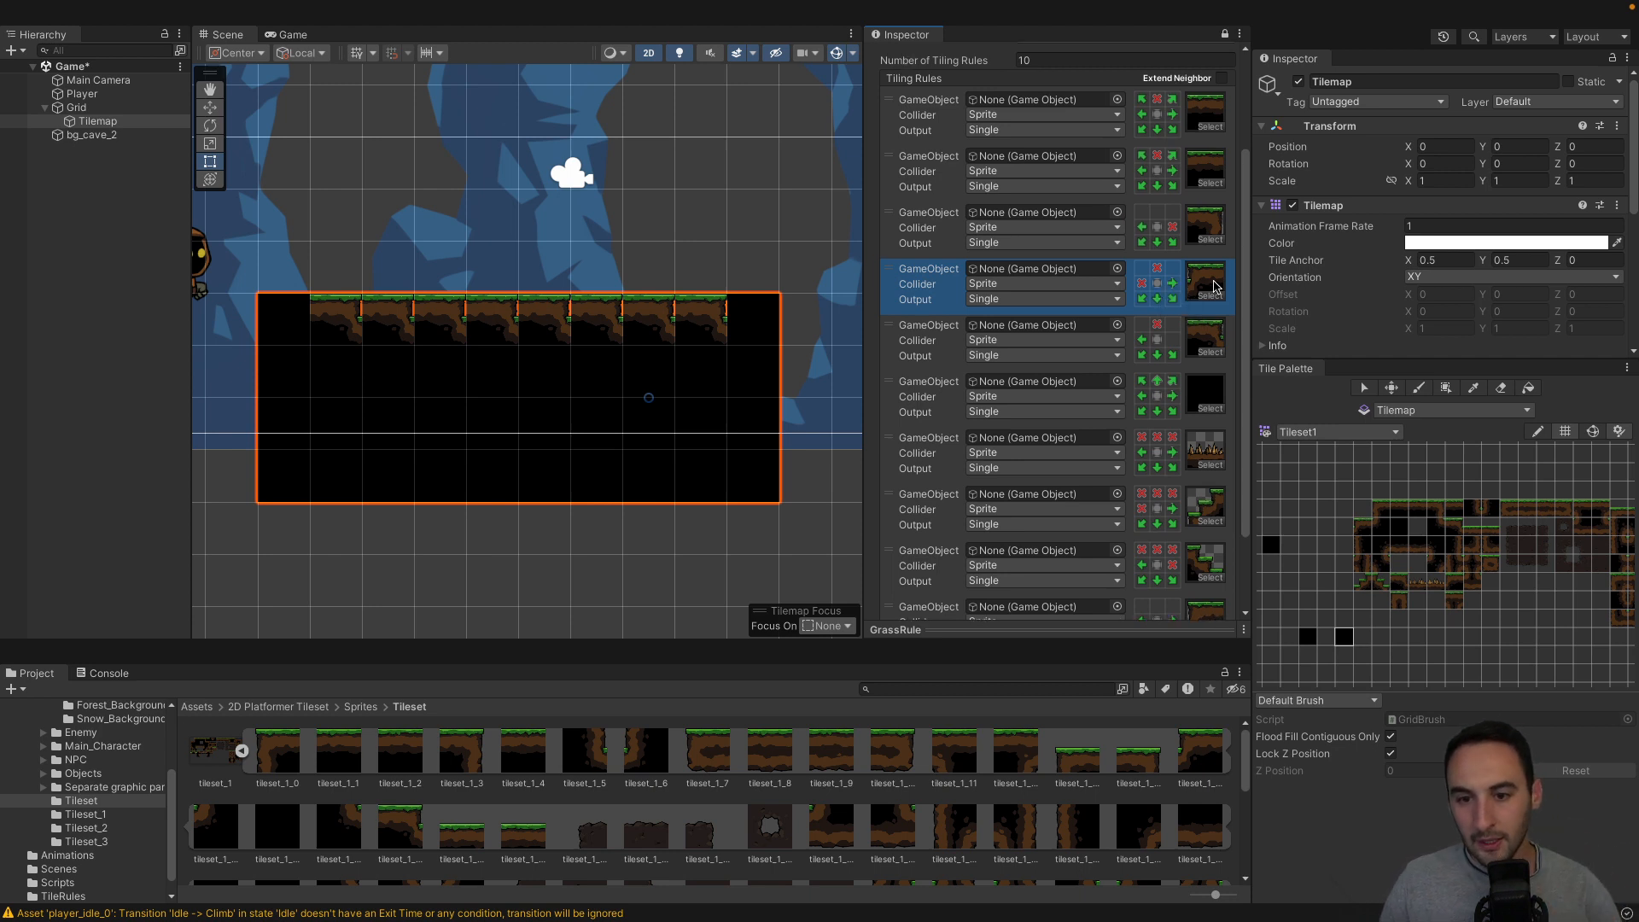
scroll(1212, 316, "up", 2)
scroll(1195, 328, "down", 1)
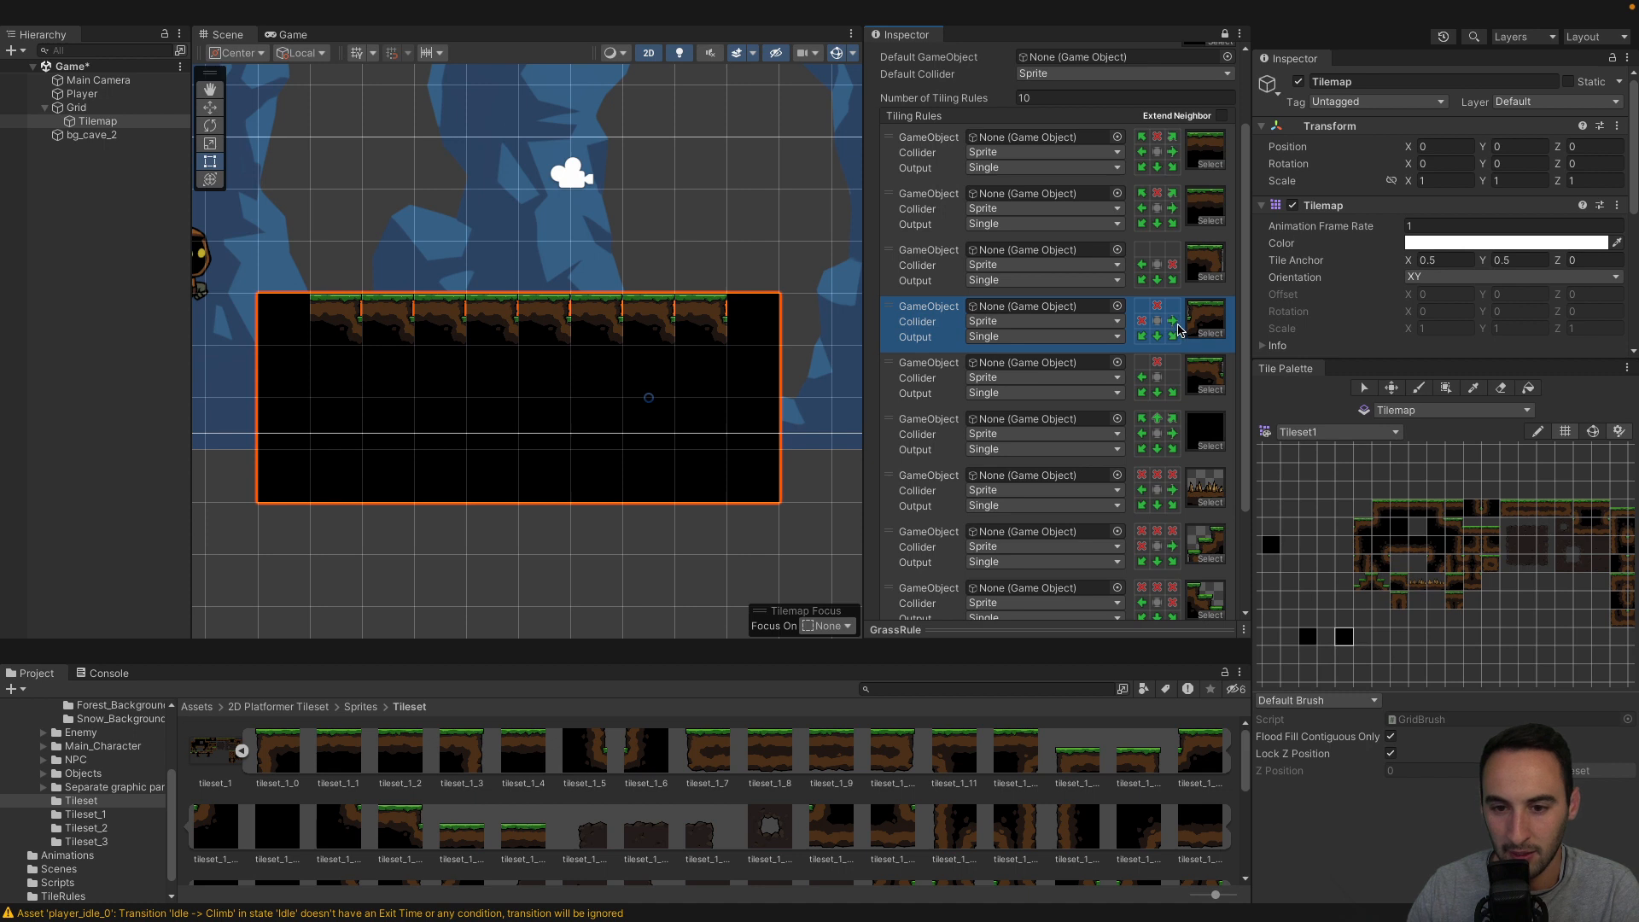
scroll(1179, 329, "down", 1)
left_click(1141, 284)
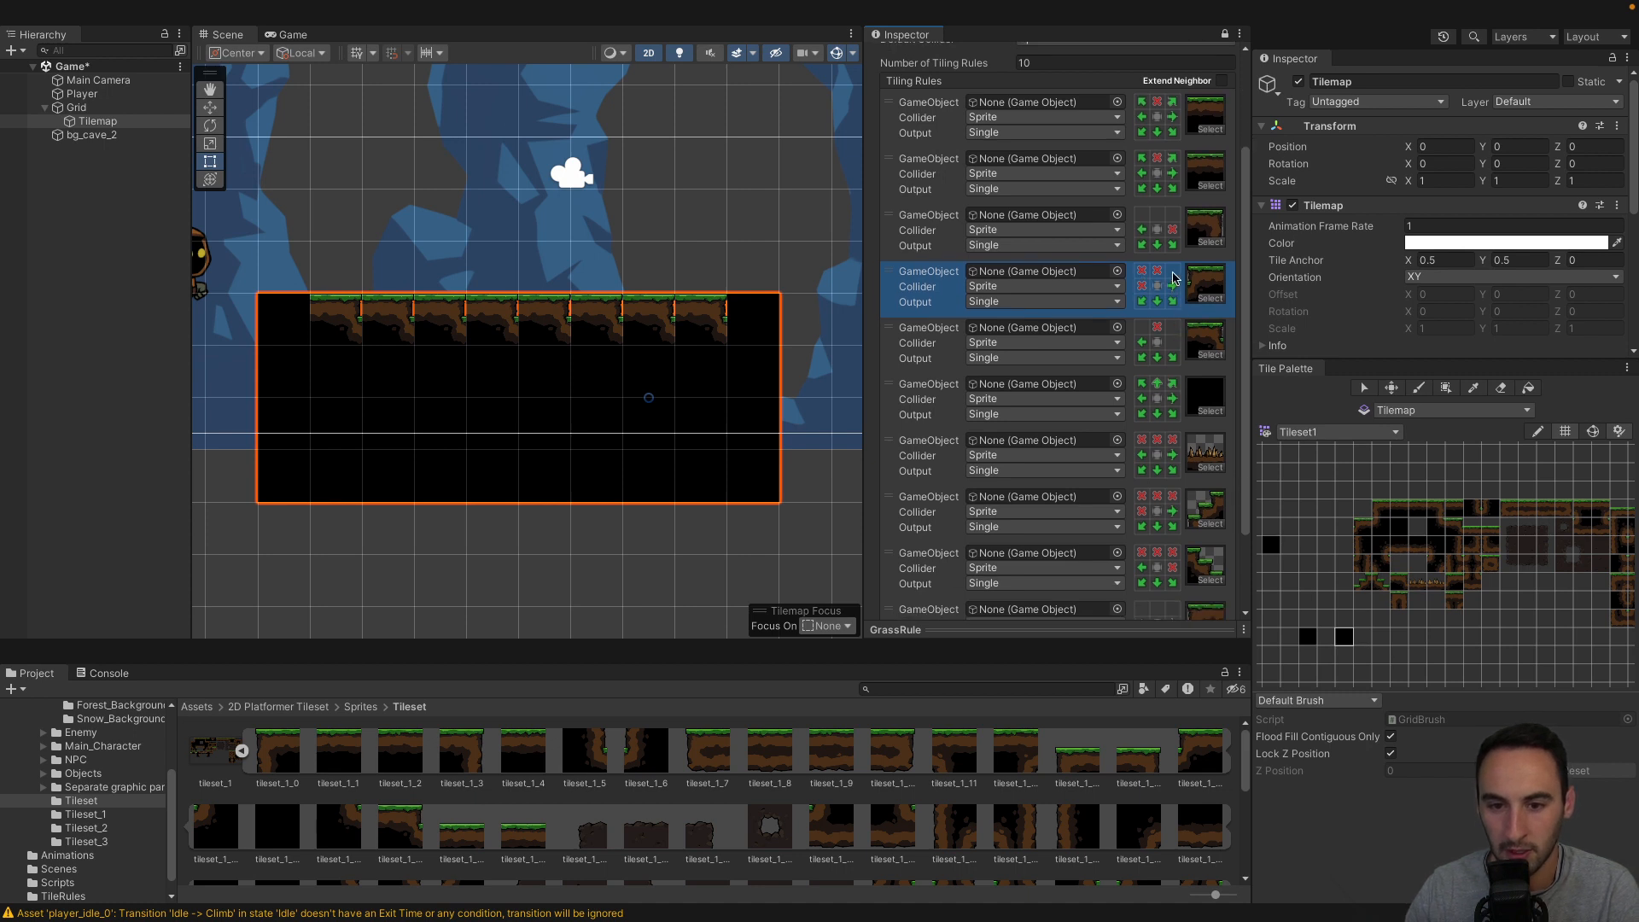
left_click(1174, 273)
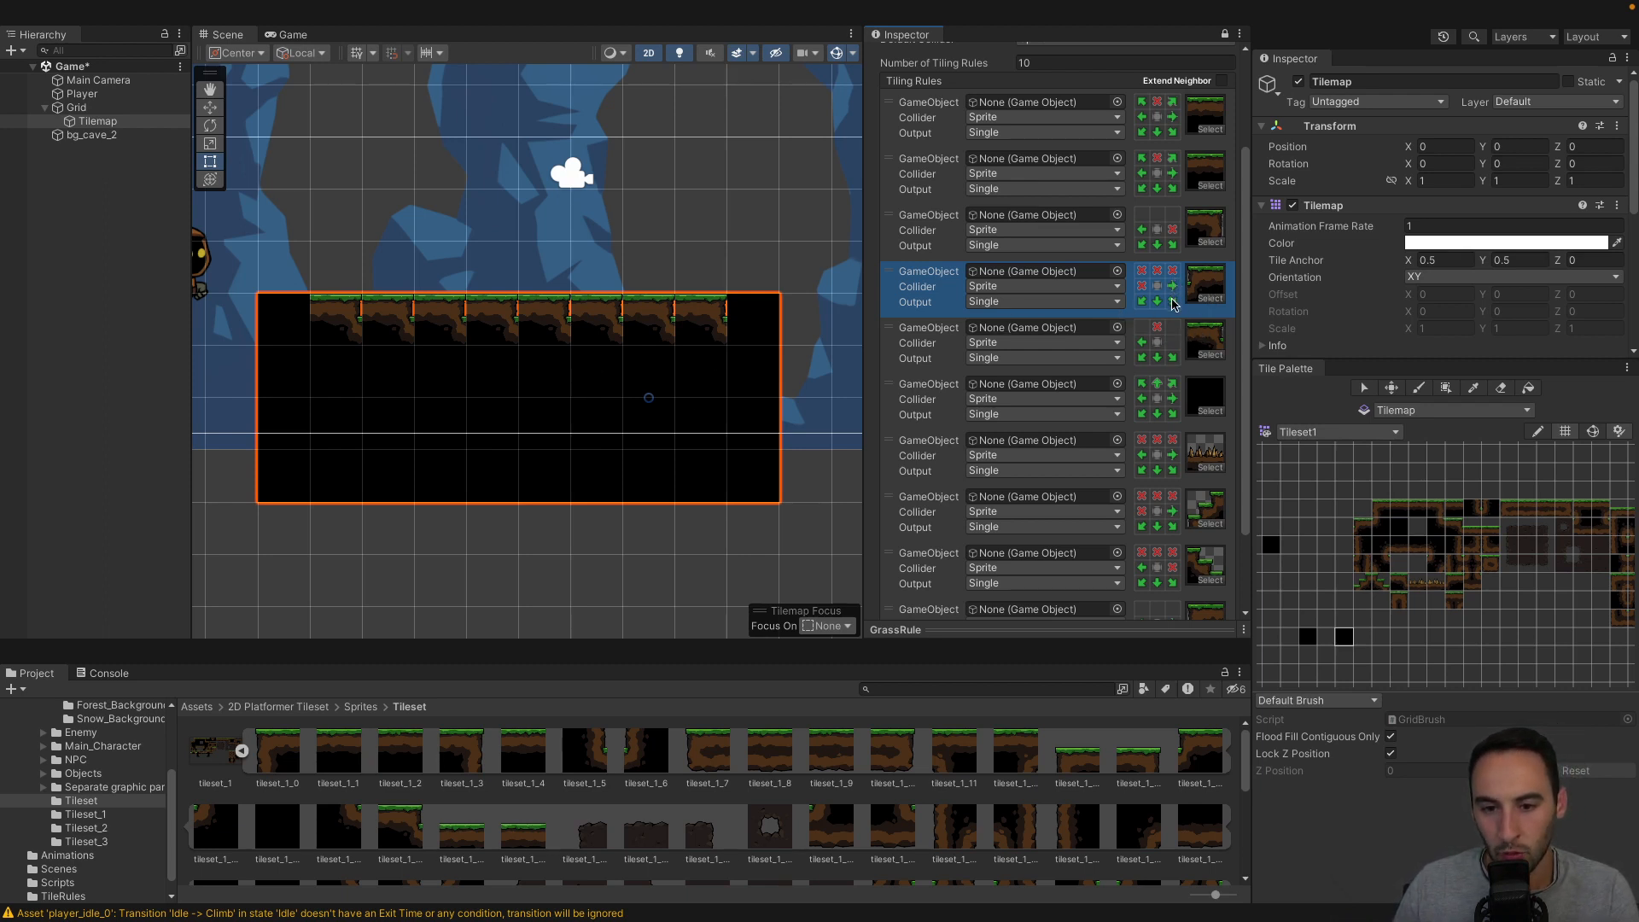
left_click(1143, 302)
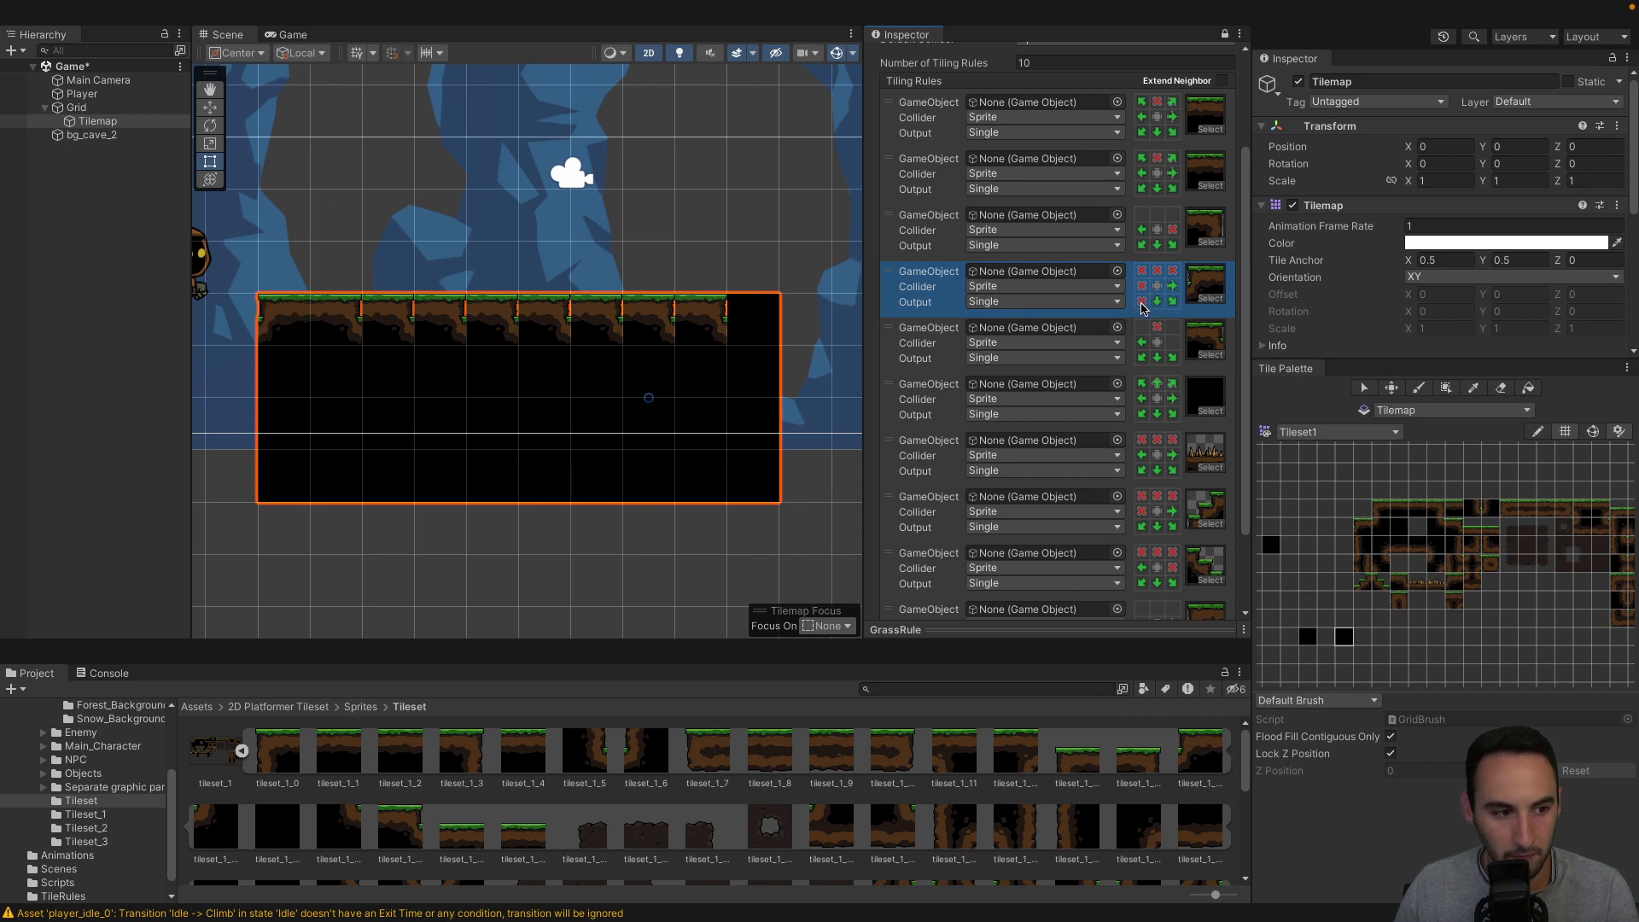
Set the fourth tiling rule's lower-left neighbor to This and the fifth rule's upper-left and upper-right neighbors to Not This.
left_click(1140, 304)
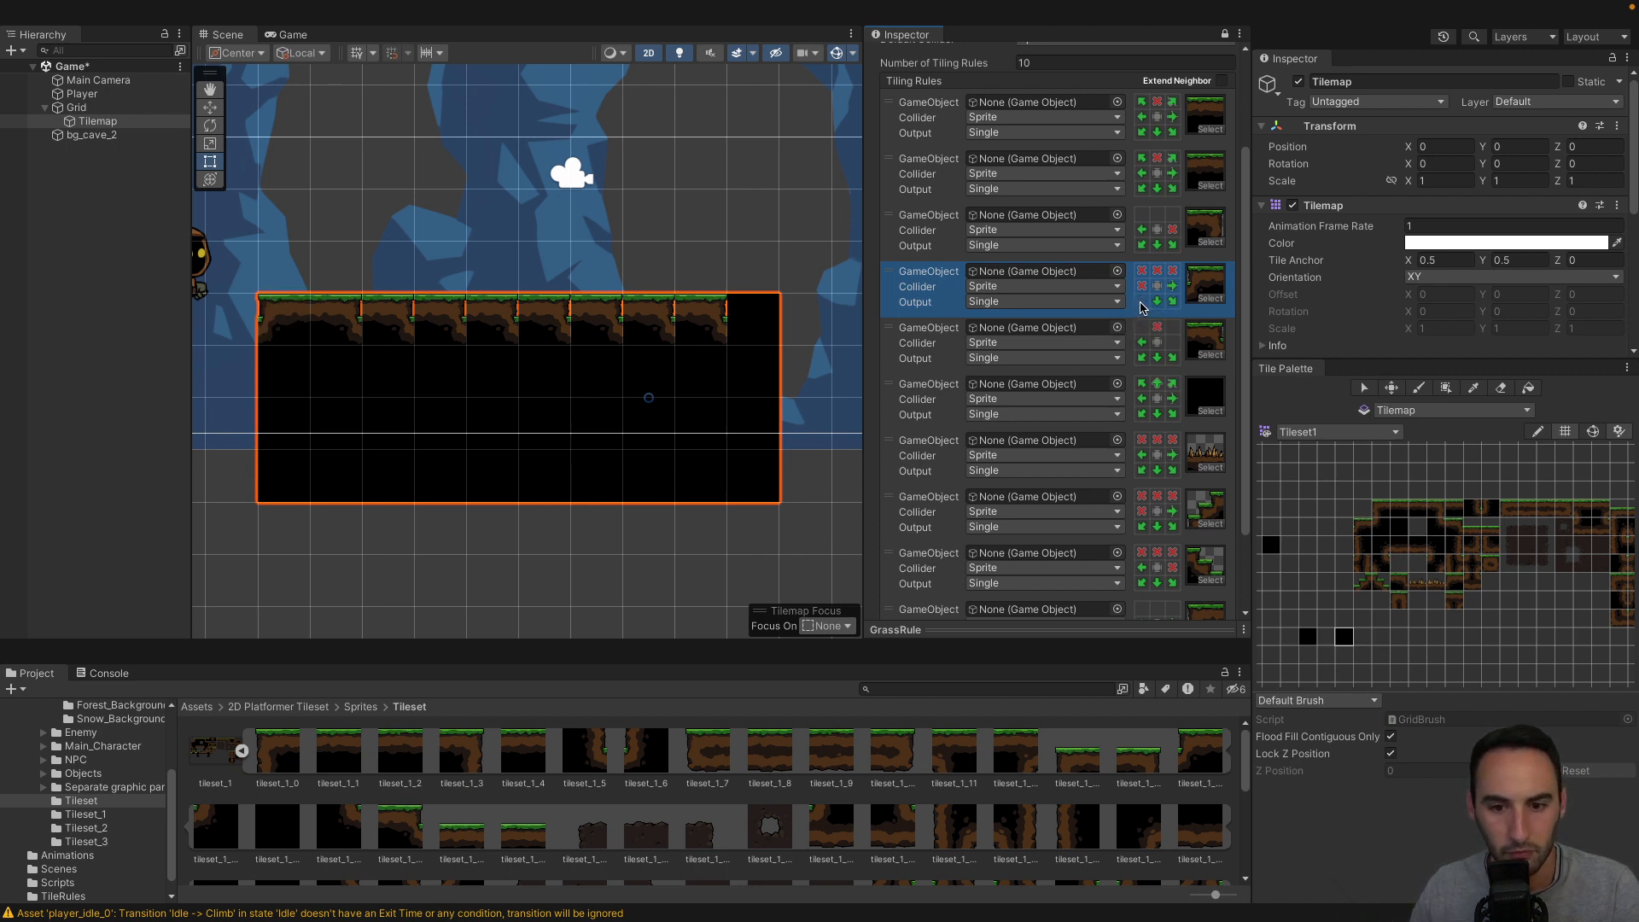
left_click(1141, 303)
left_click(928, 339)
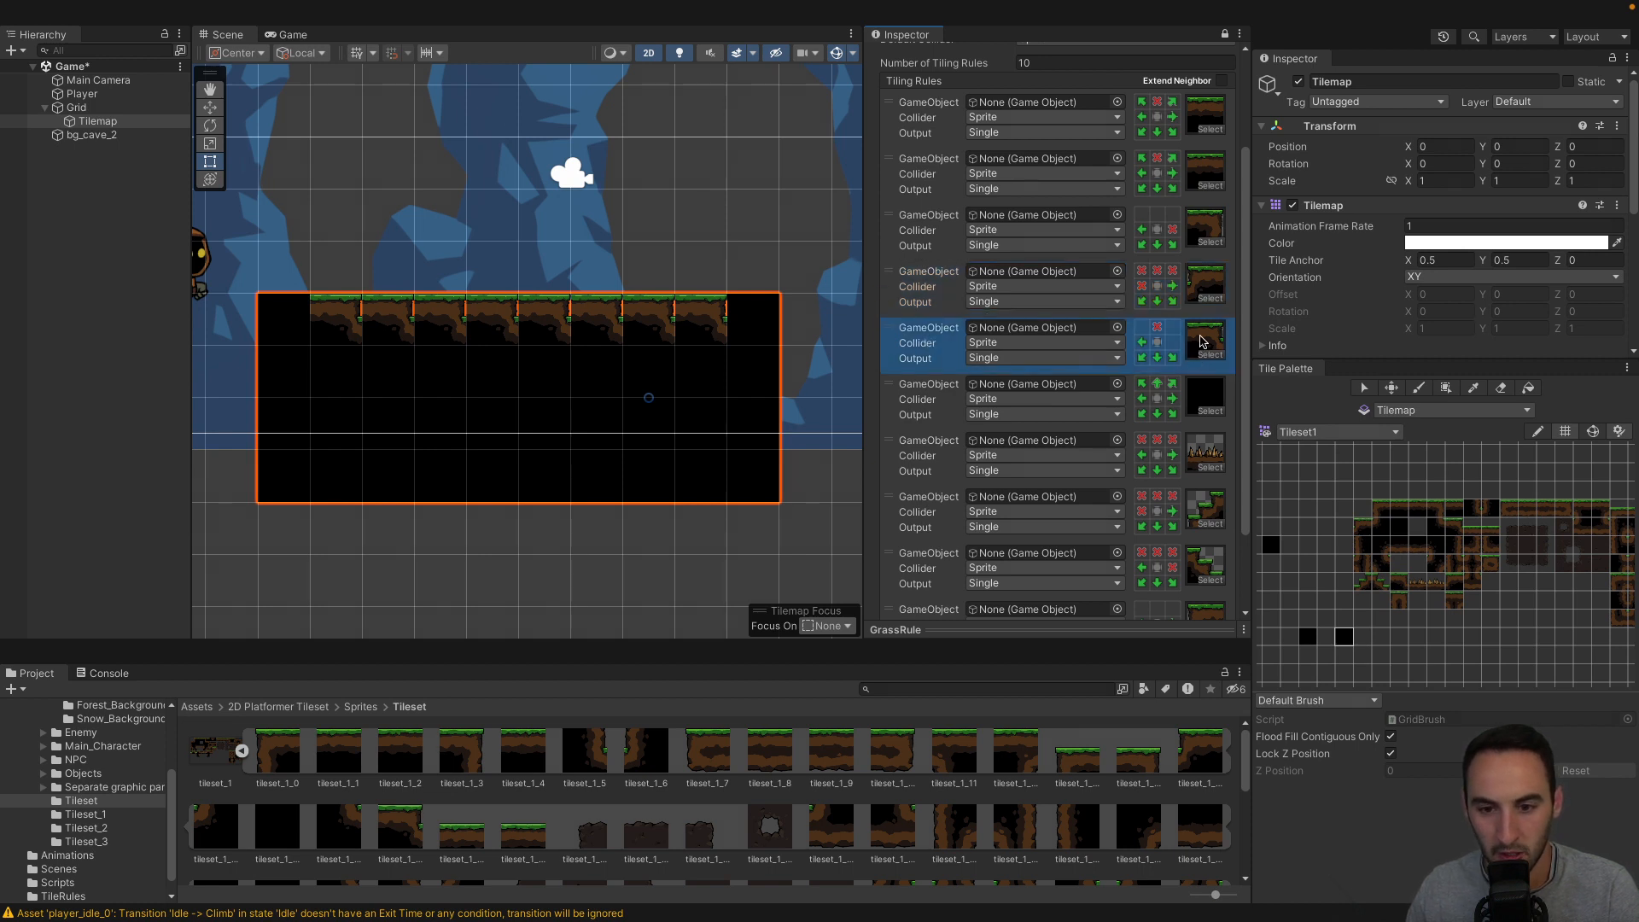
left_click(1171, 328)
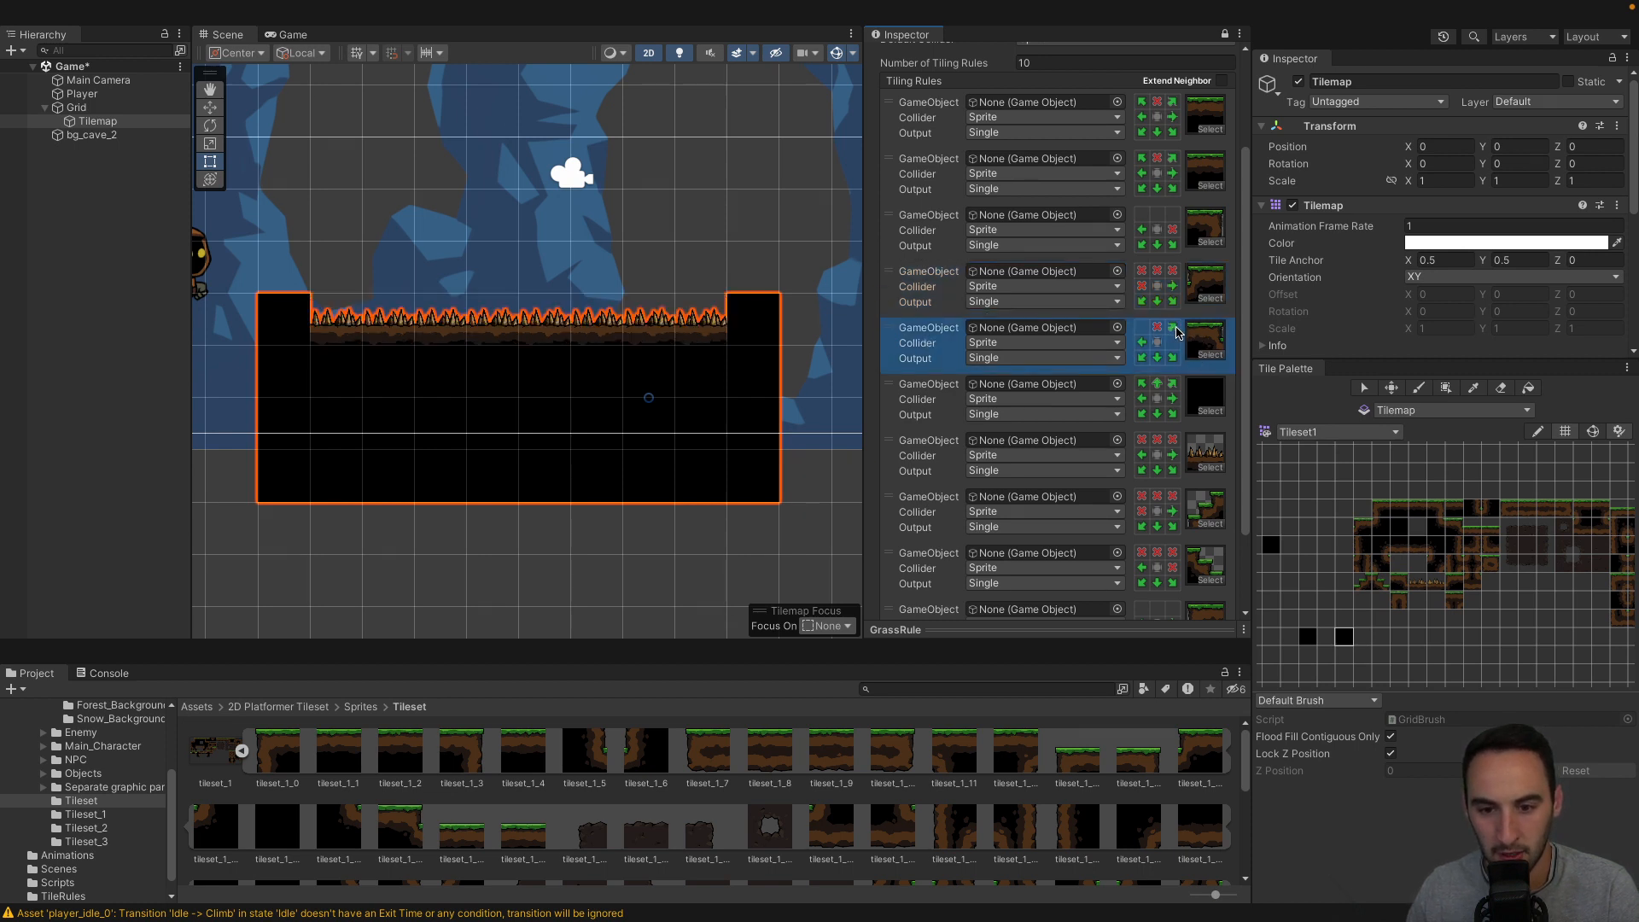
left_click(1175, 330)
left_click(1143, 328)
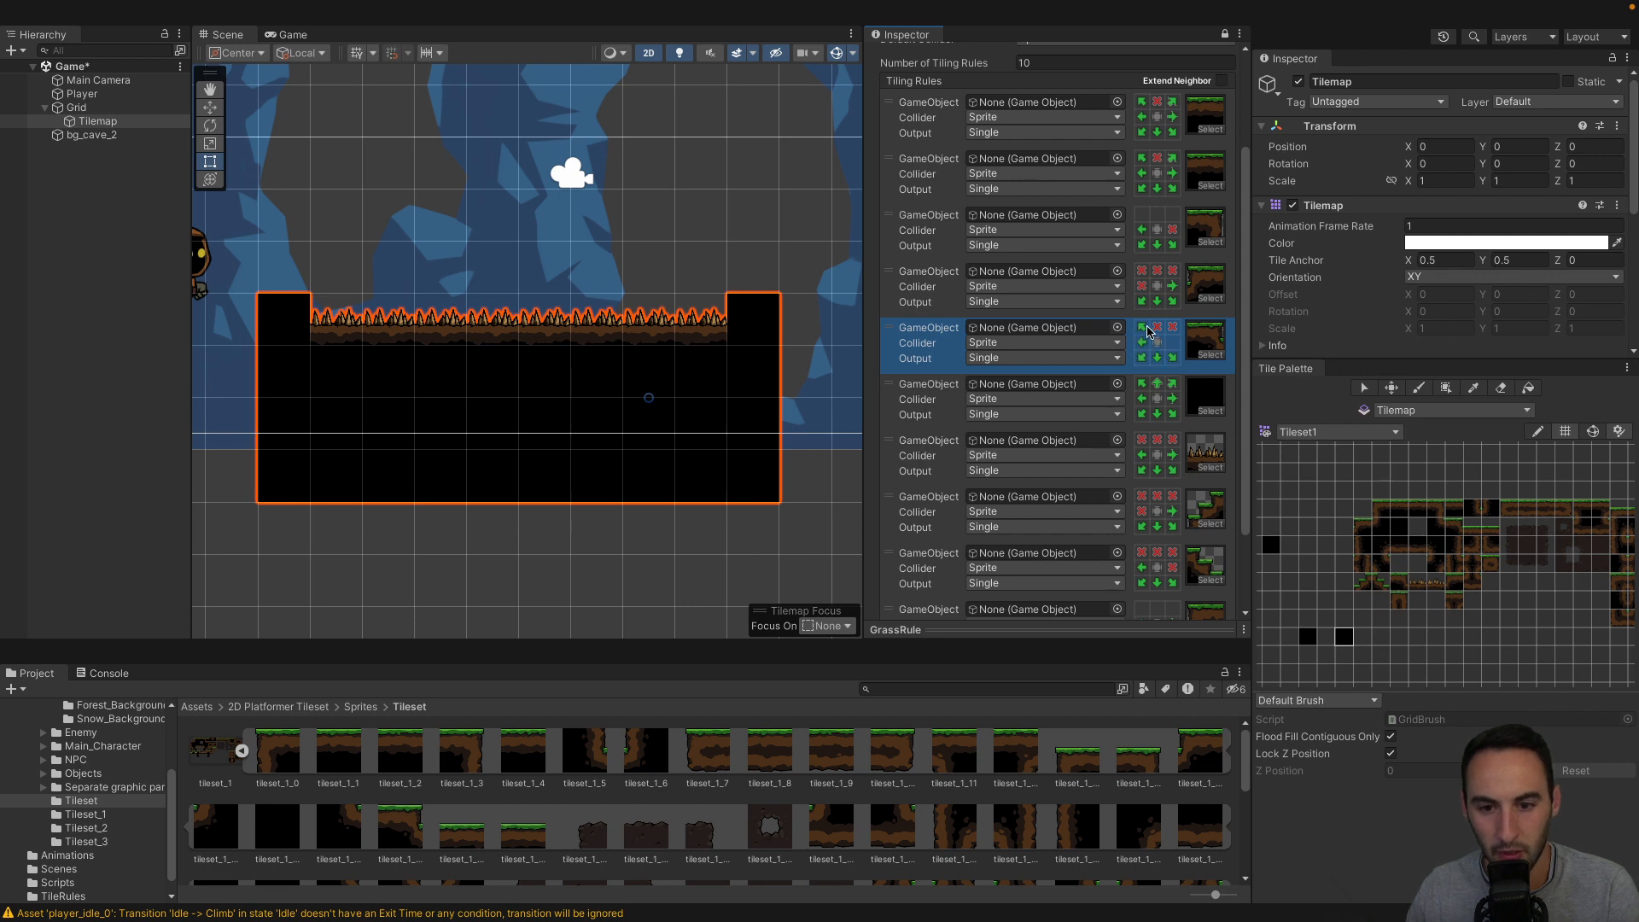
left_click(1143, 329)
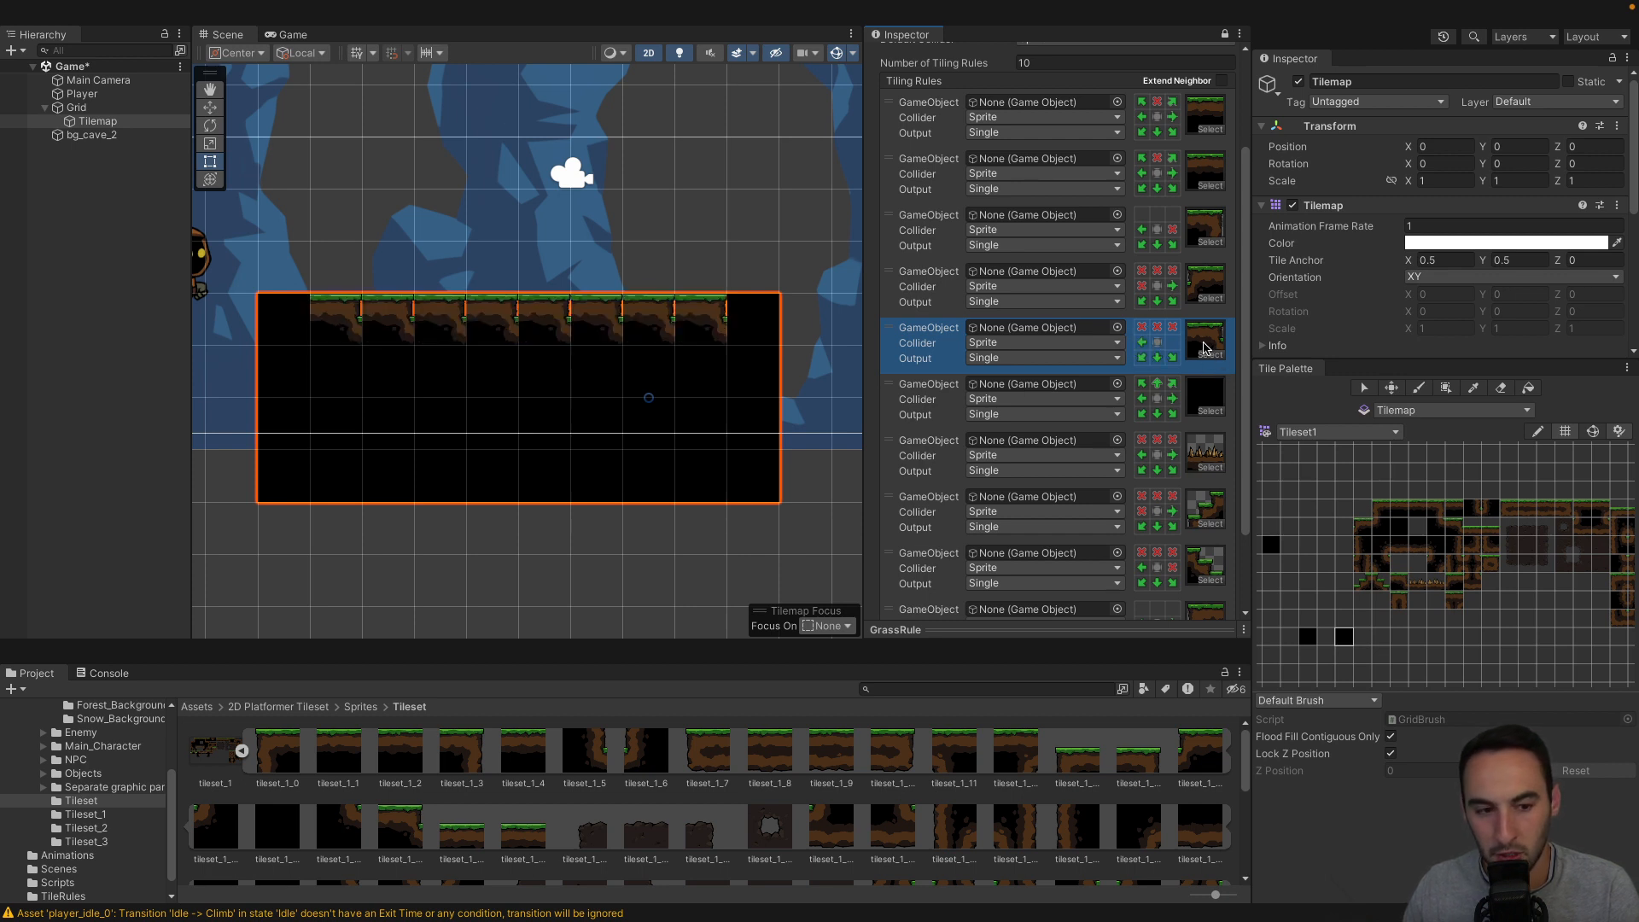
Try the sixth tiling rule's directly lower neighbor as Not This, and restore it to This.
scroll(1207, 350, "down", 1)
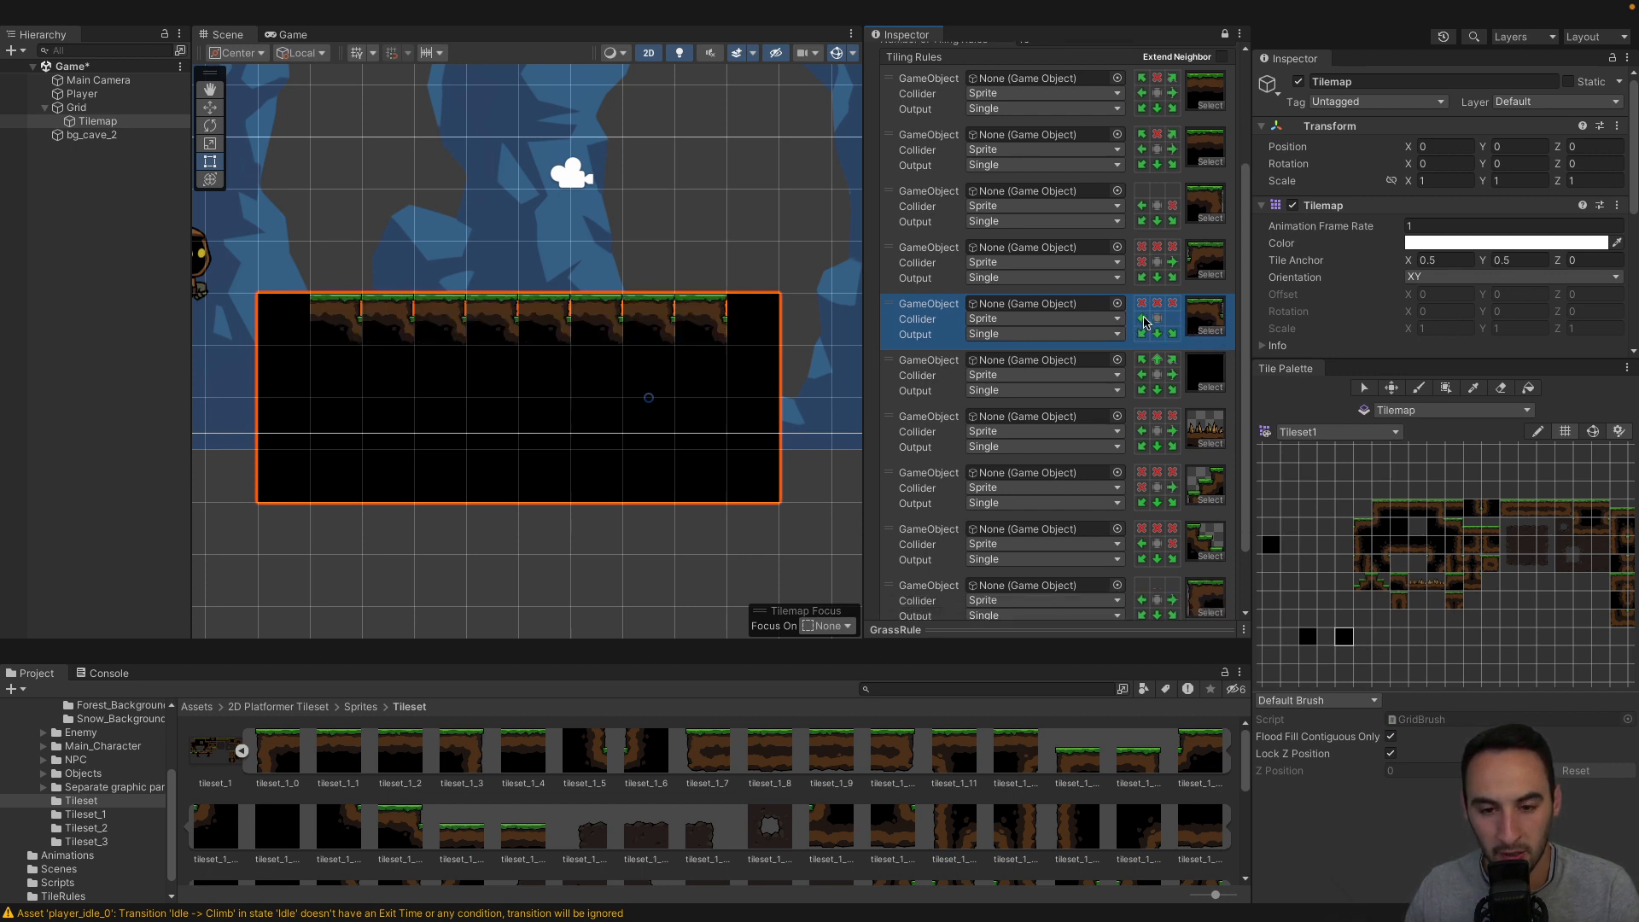
scroll(1178, 403, "down", 1)
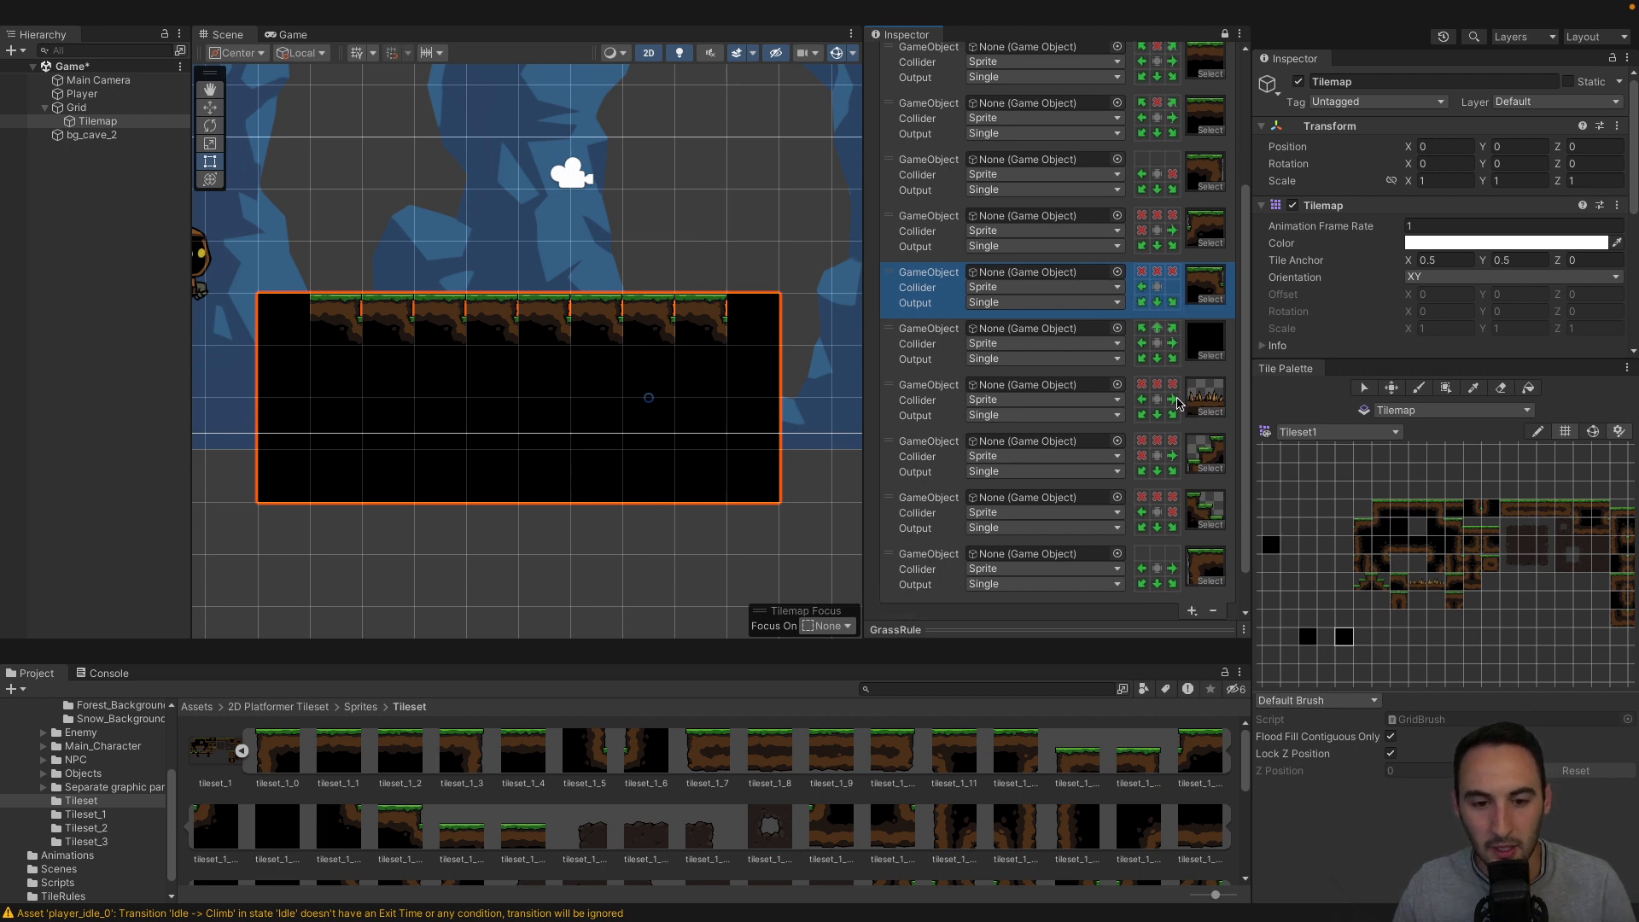
left_click(1204, 341)
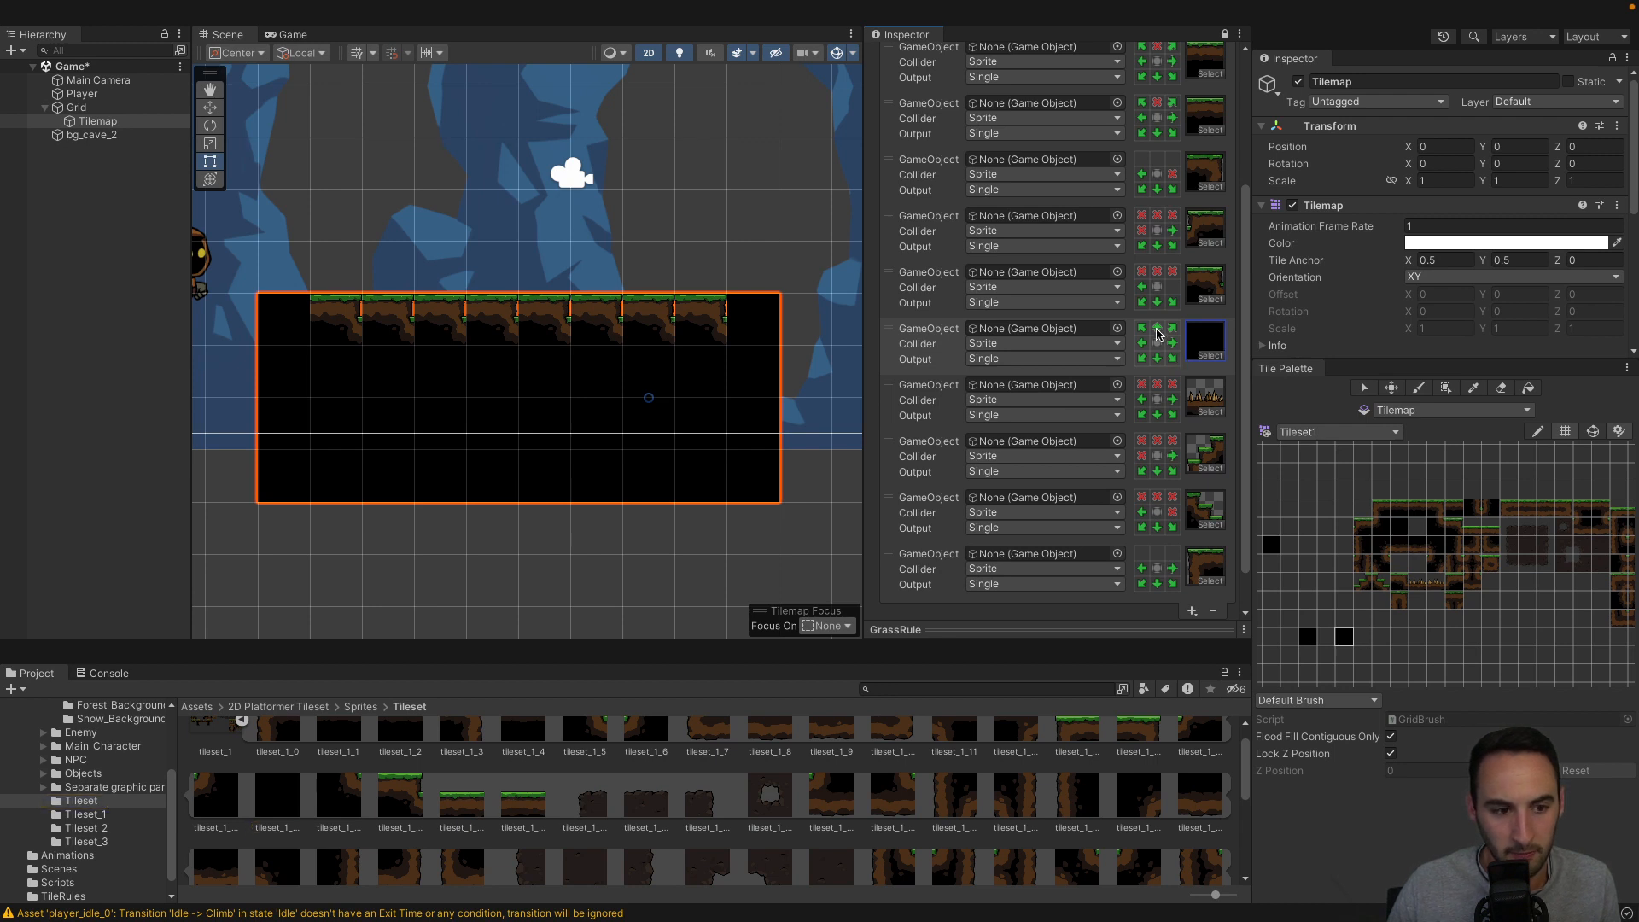
scroll(1157, 334, "down", 1)
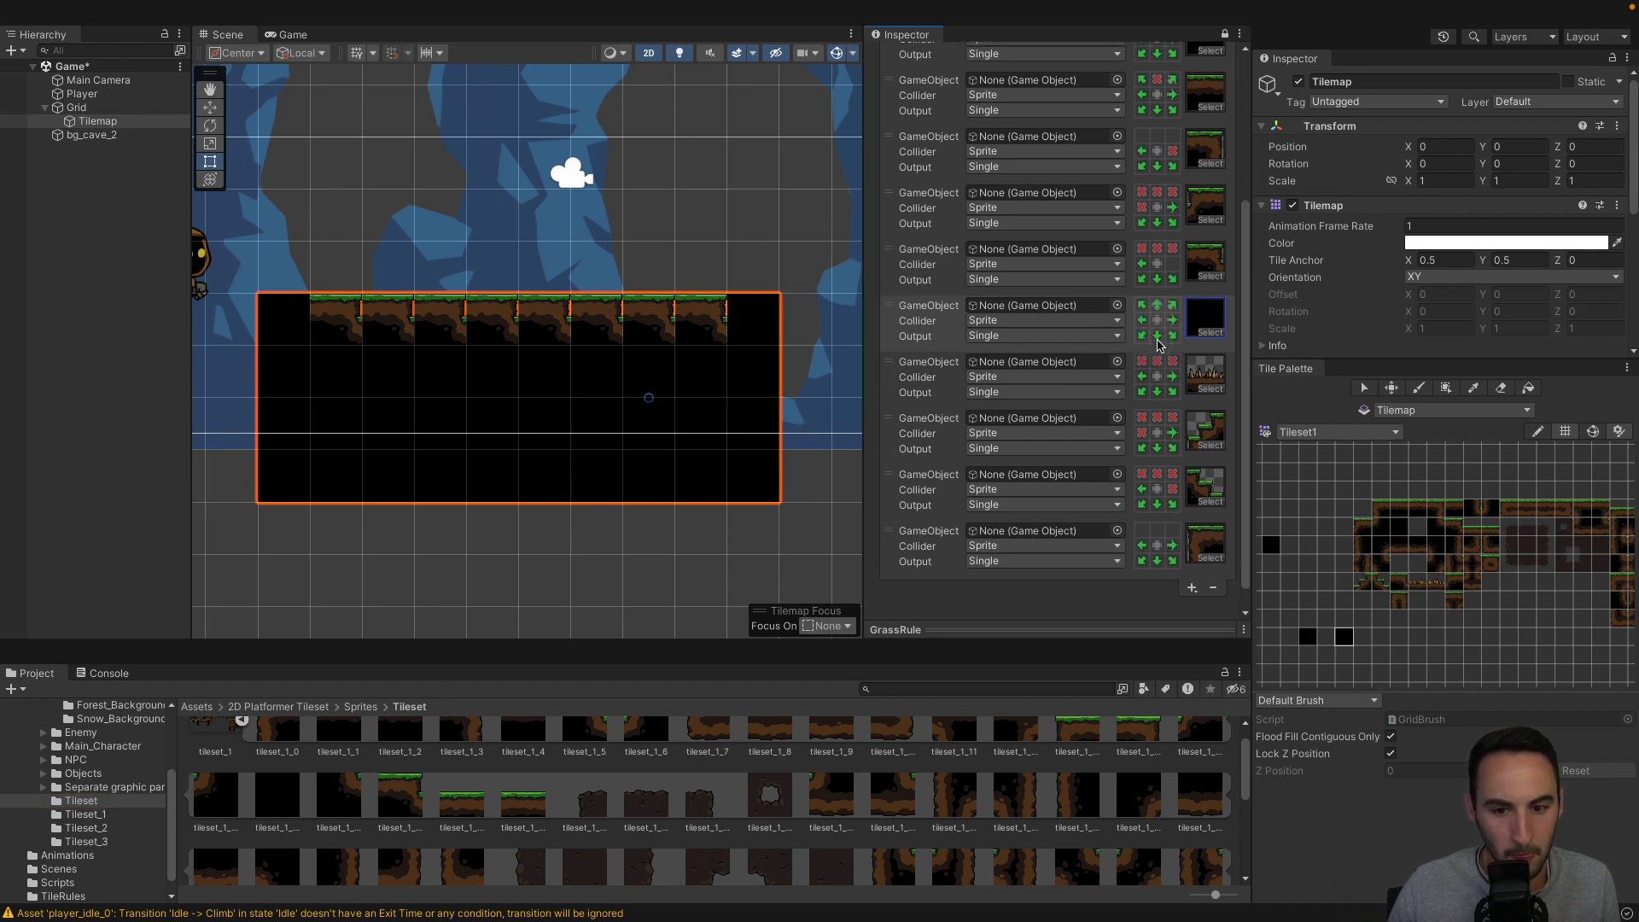
left_click(1159, 342)
left_click(1158, 340)
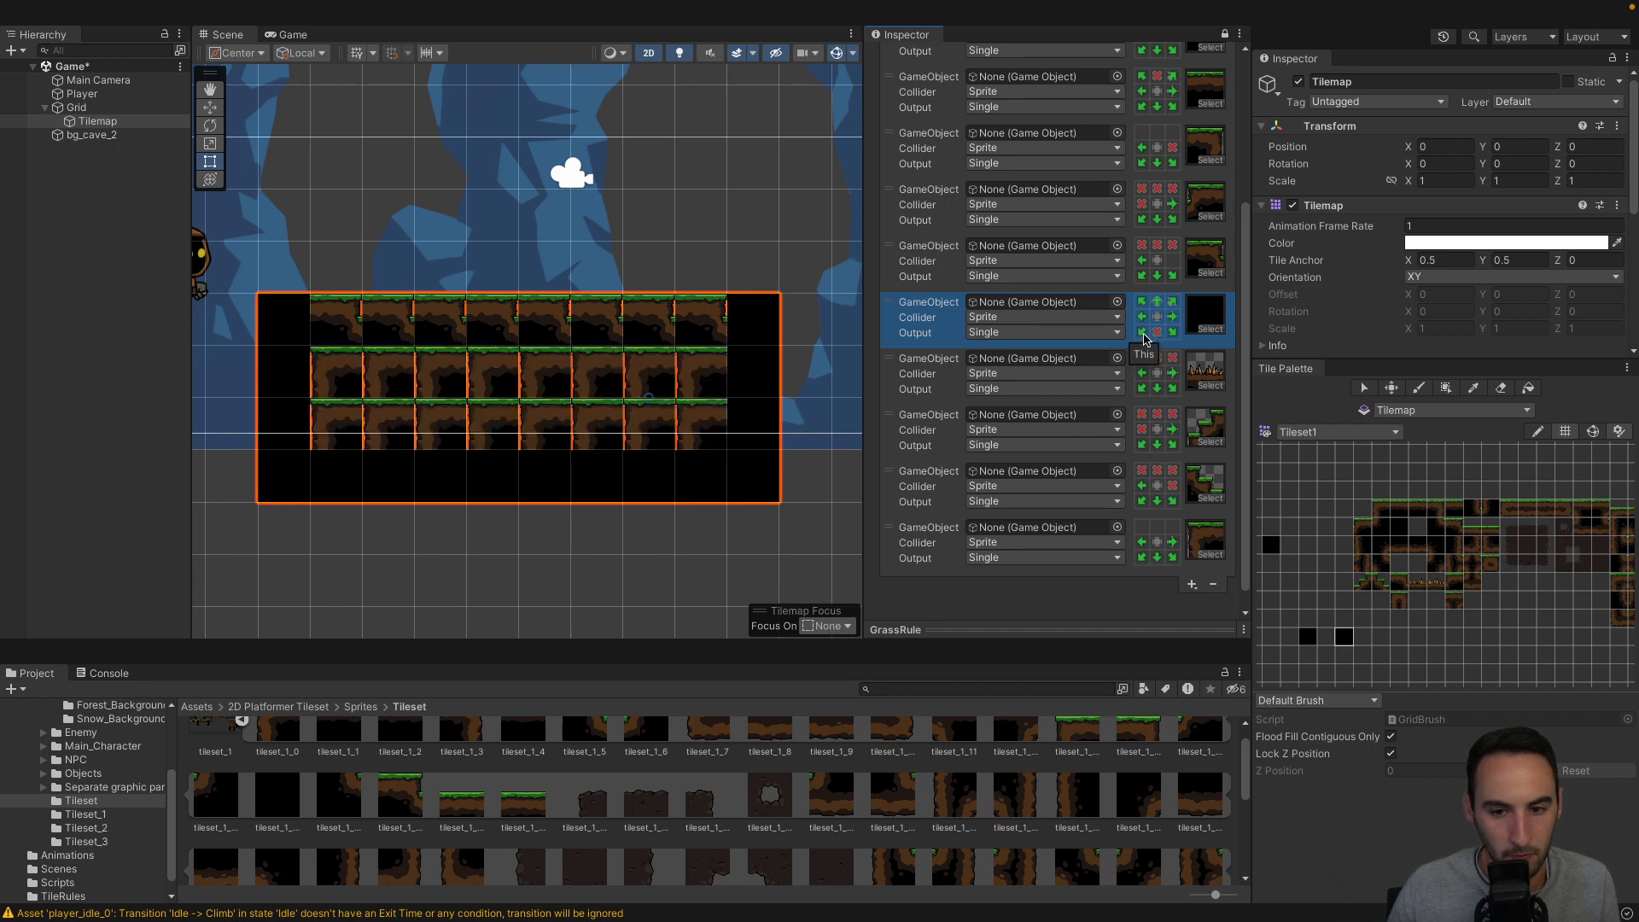
left_click(1158, 333)
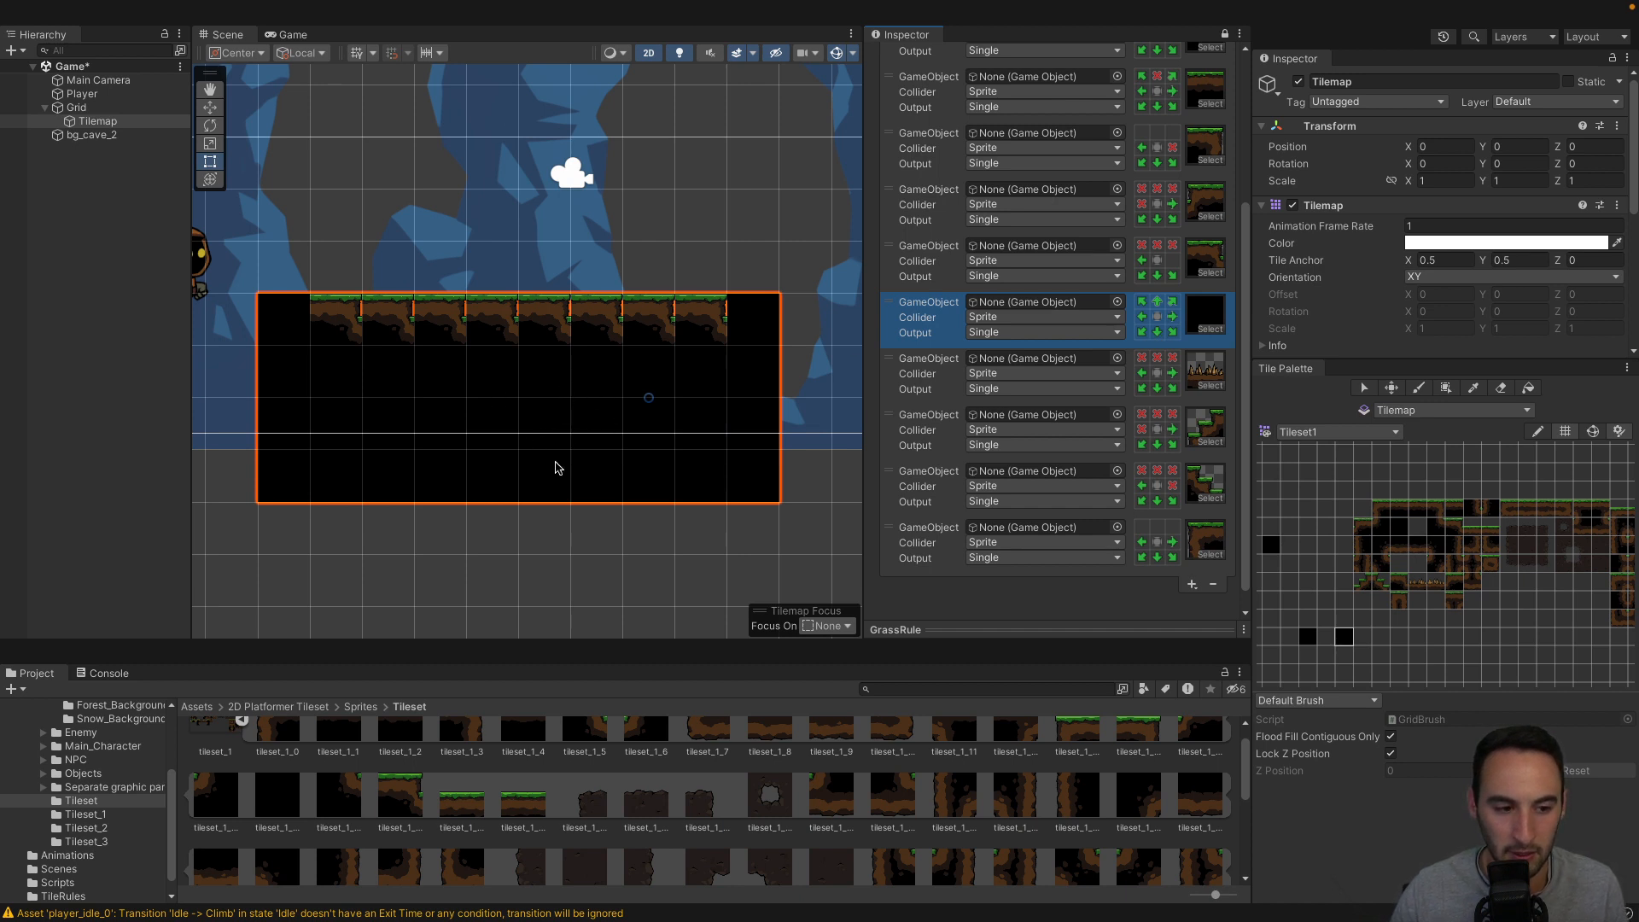
Select the Grid object in the scene and check which sprites the seventh and last tiling rules use.
left_click(542, 424)
left_click(555, 418)
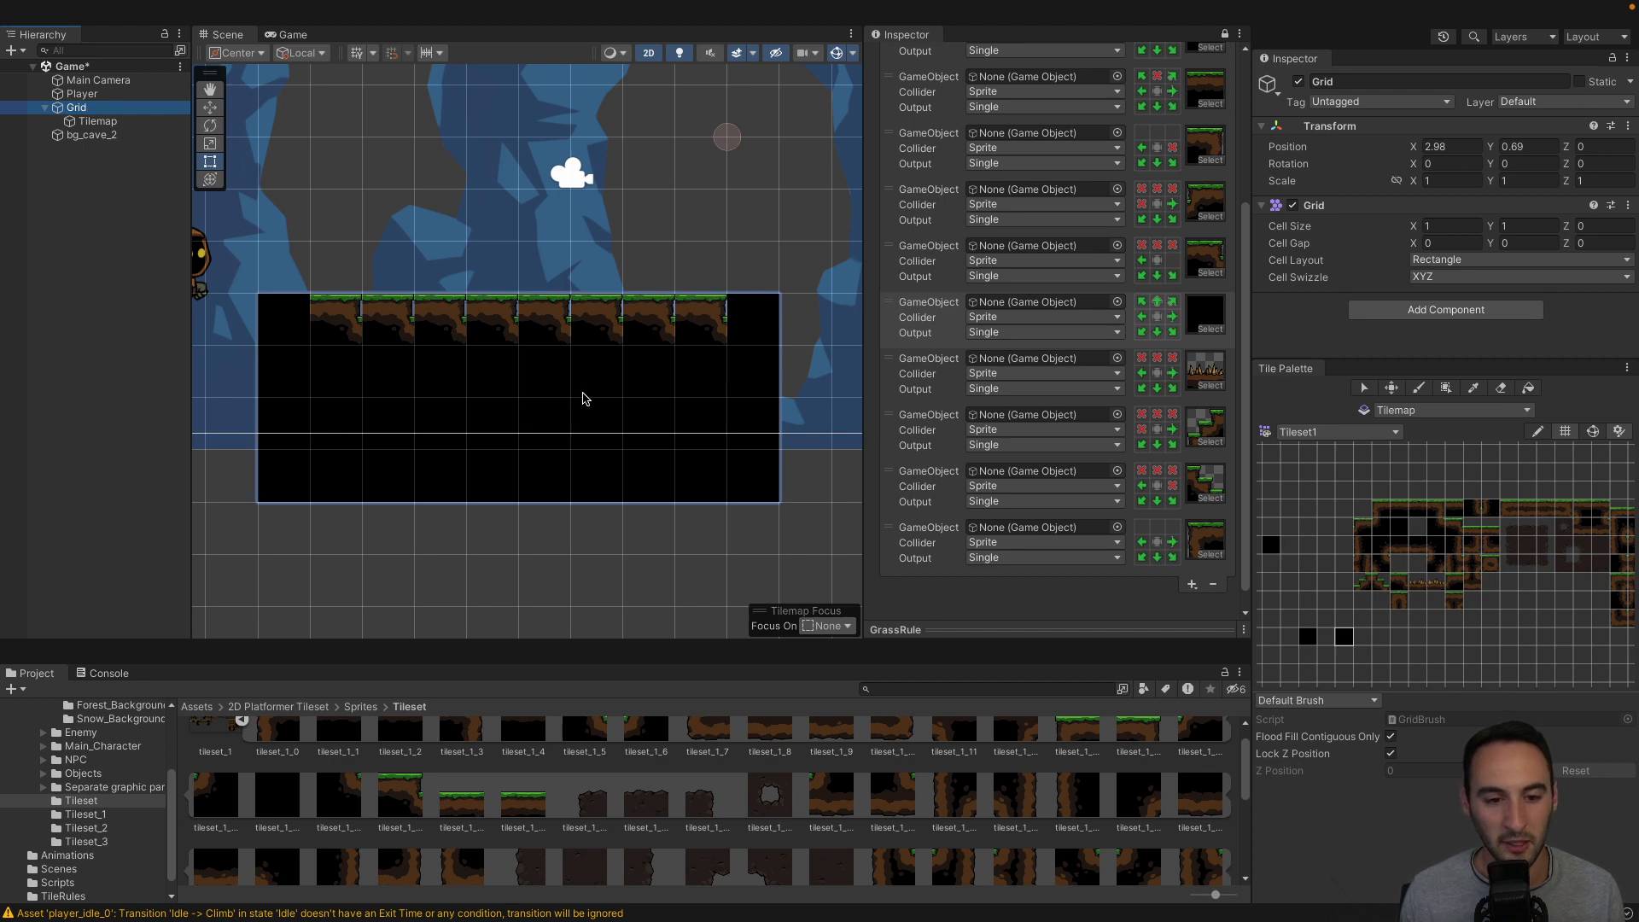
scroll(1072, 396, "up", 3)
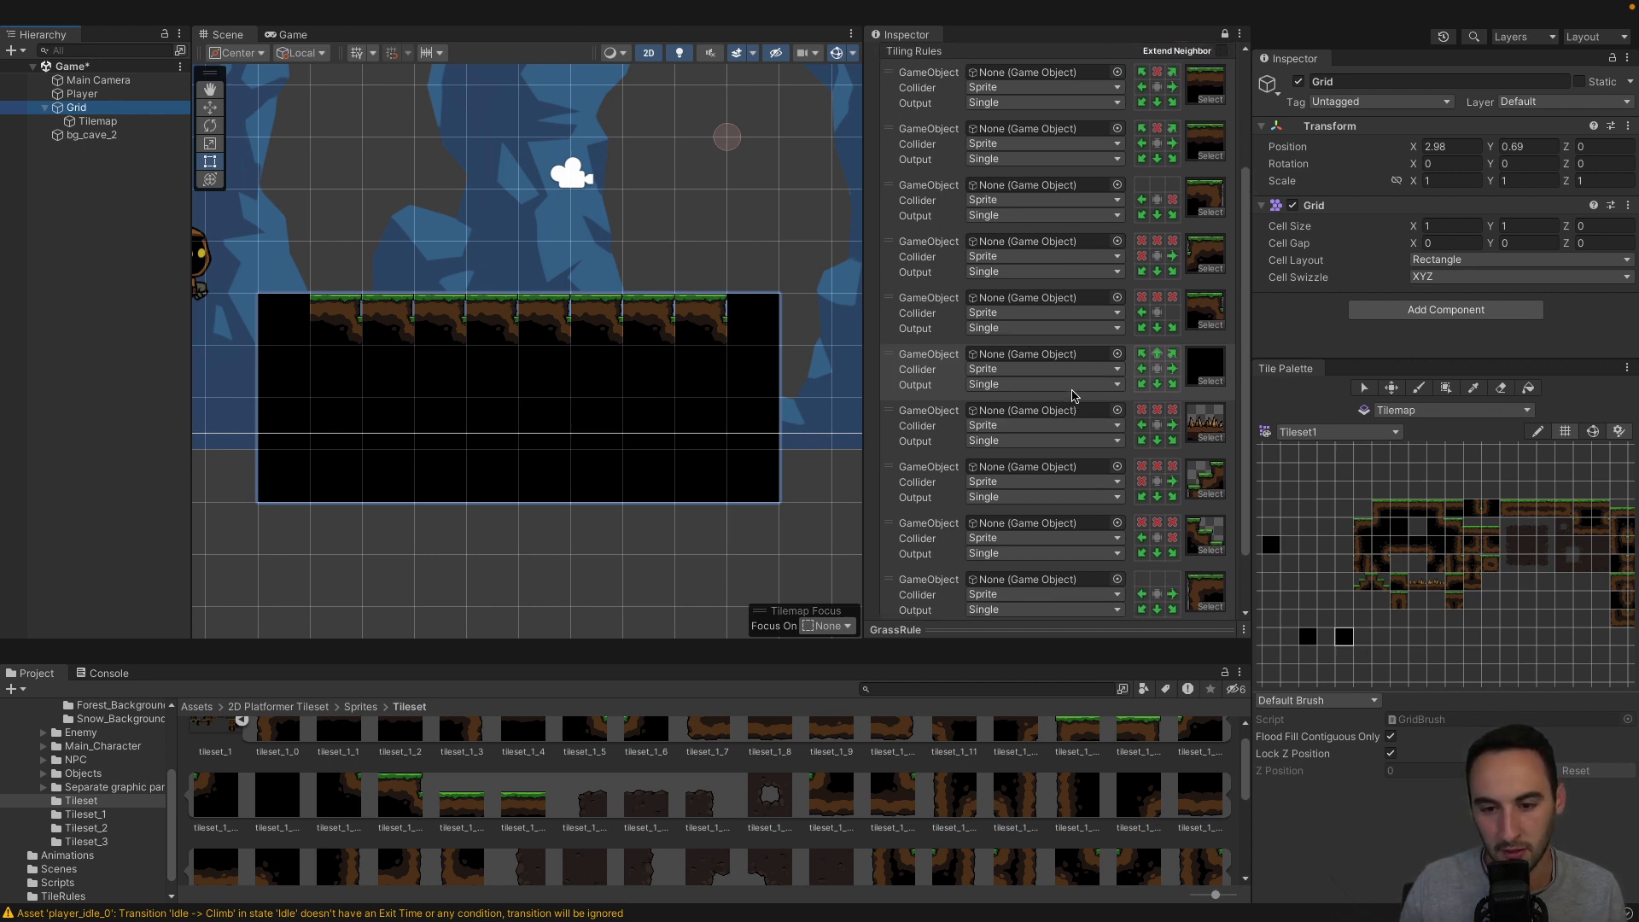
scroll(1072, 395, "down", 2)
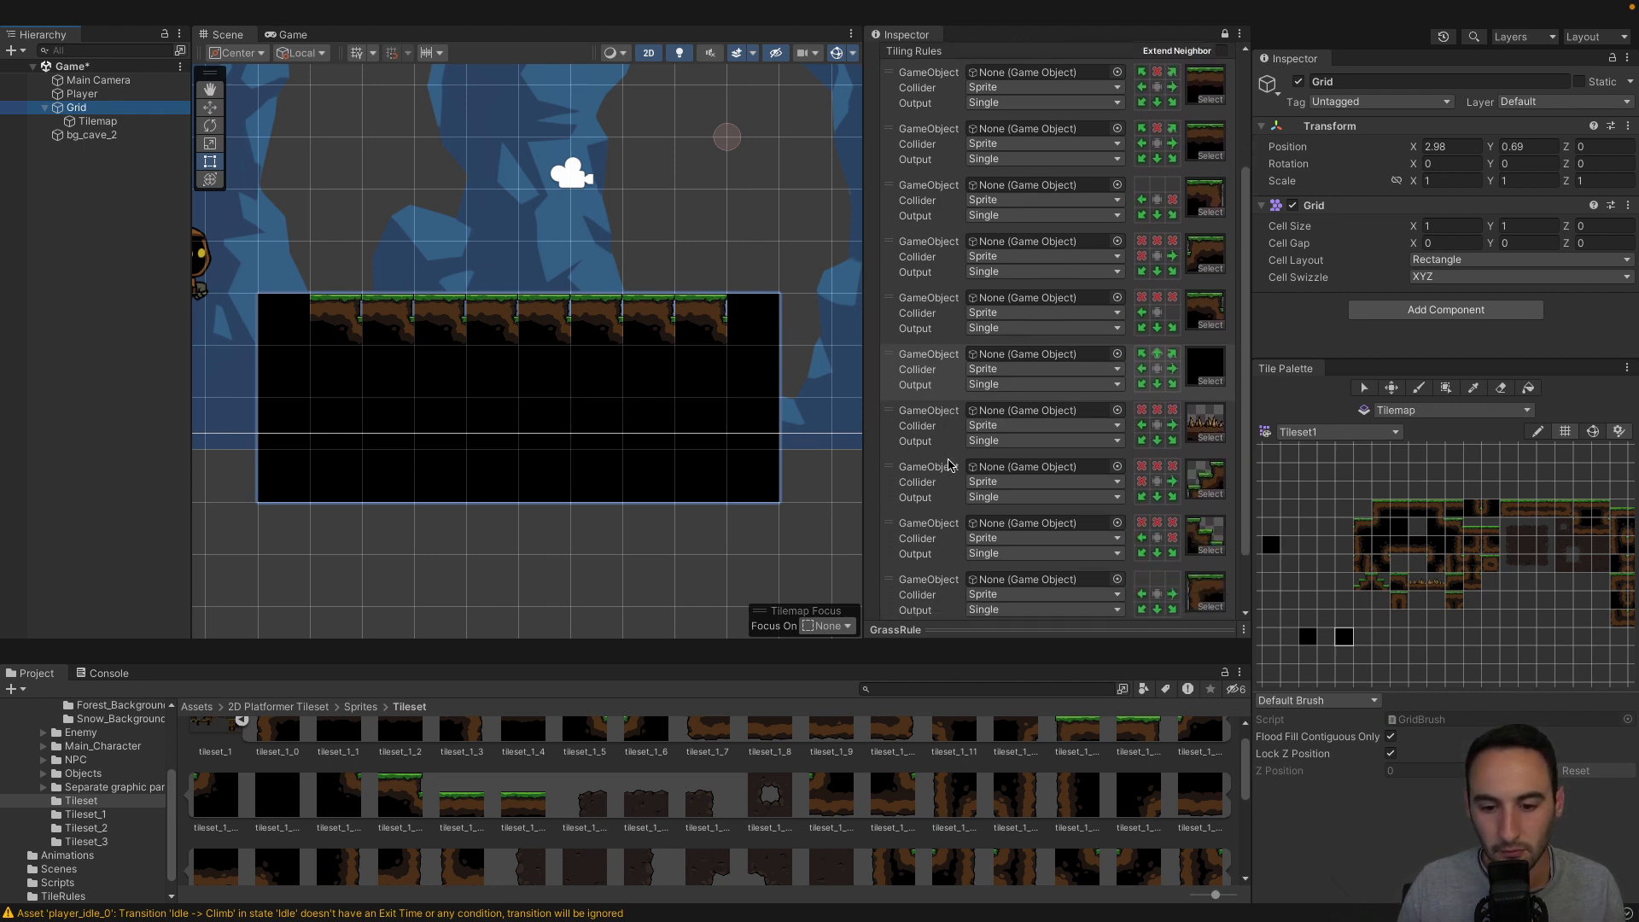
left_click(1204, 416)
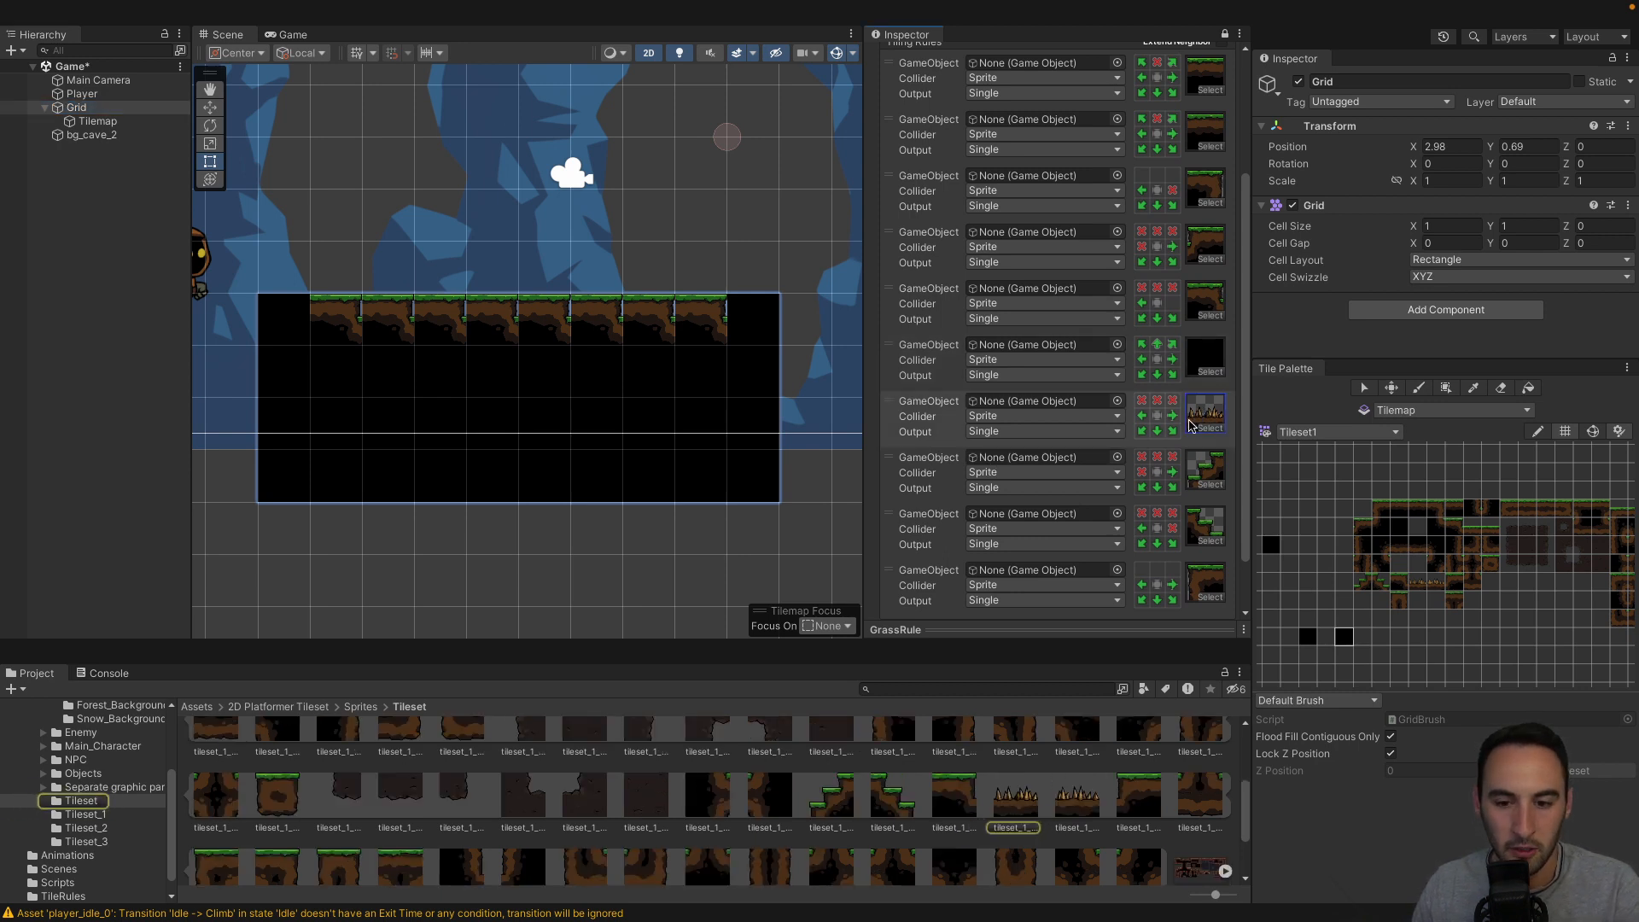
scroll(1175, 434, "down", 2)
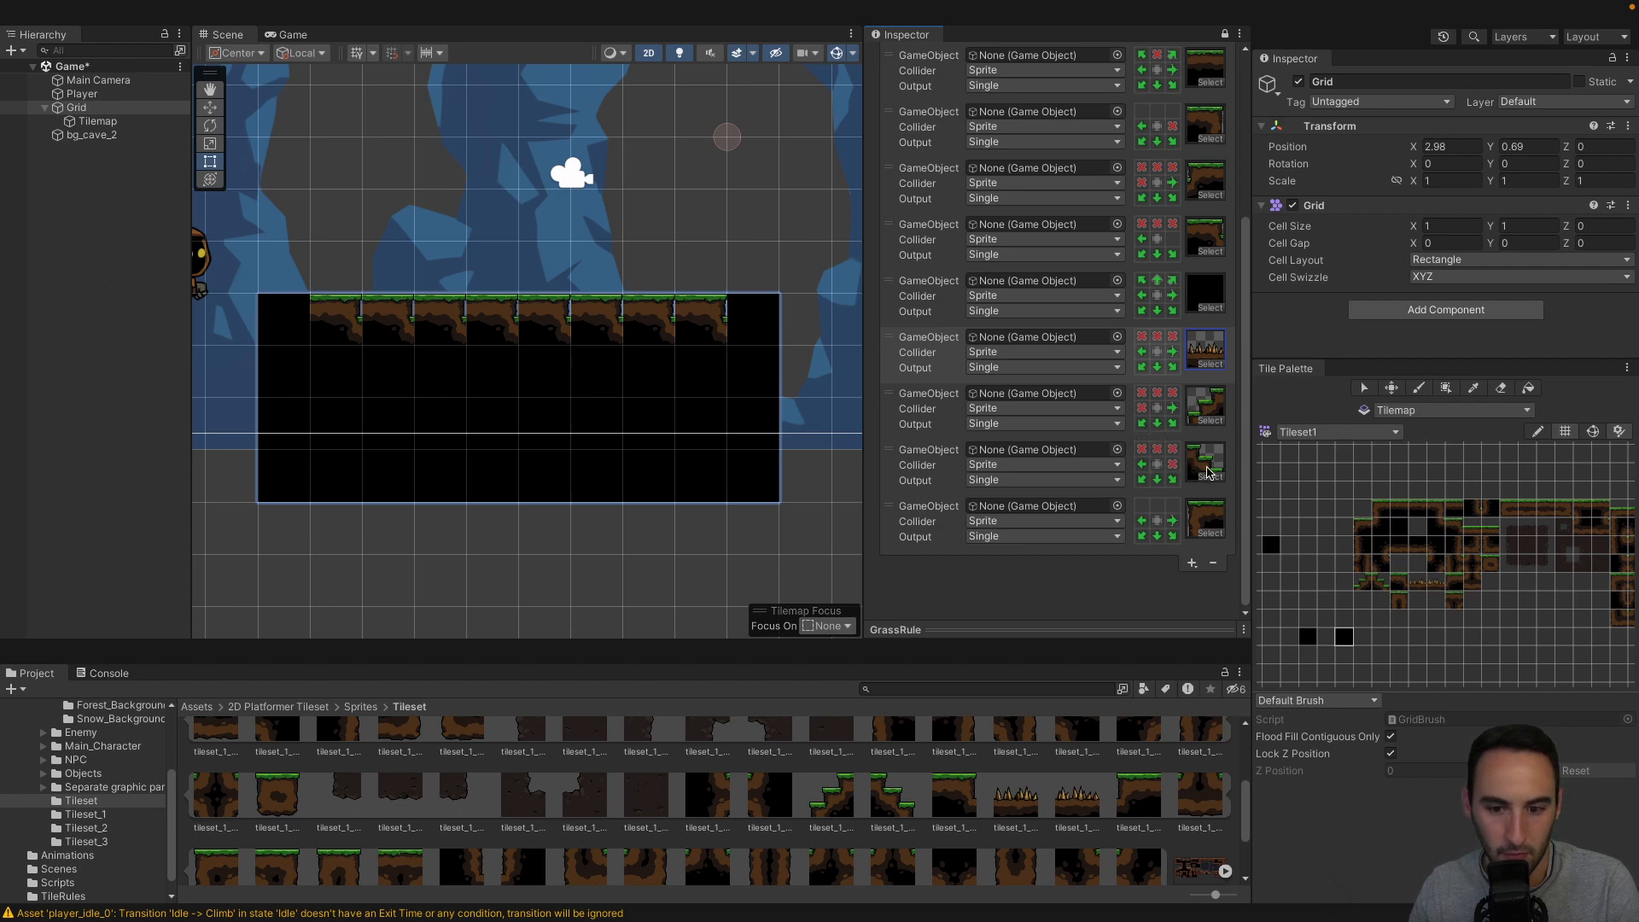
left_click(1200, 520)
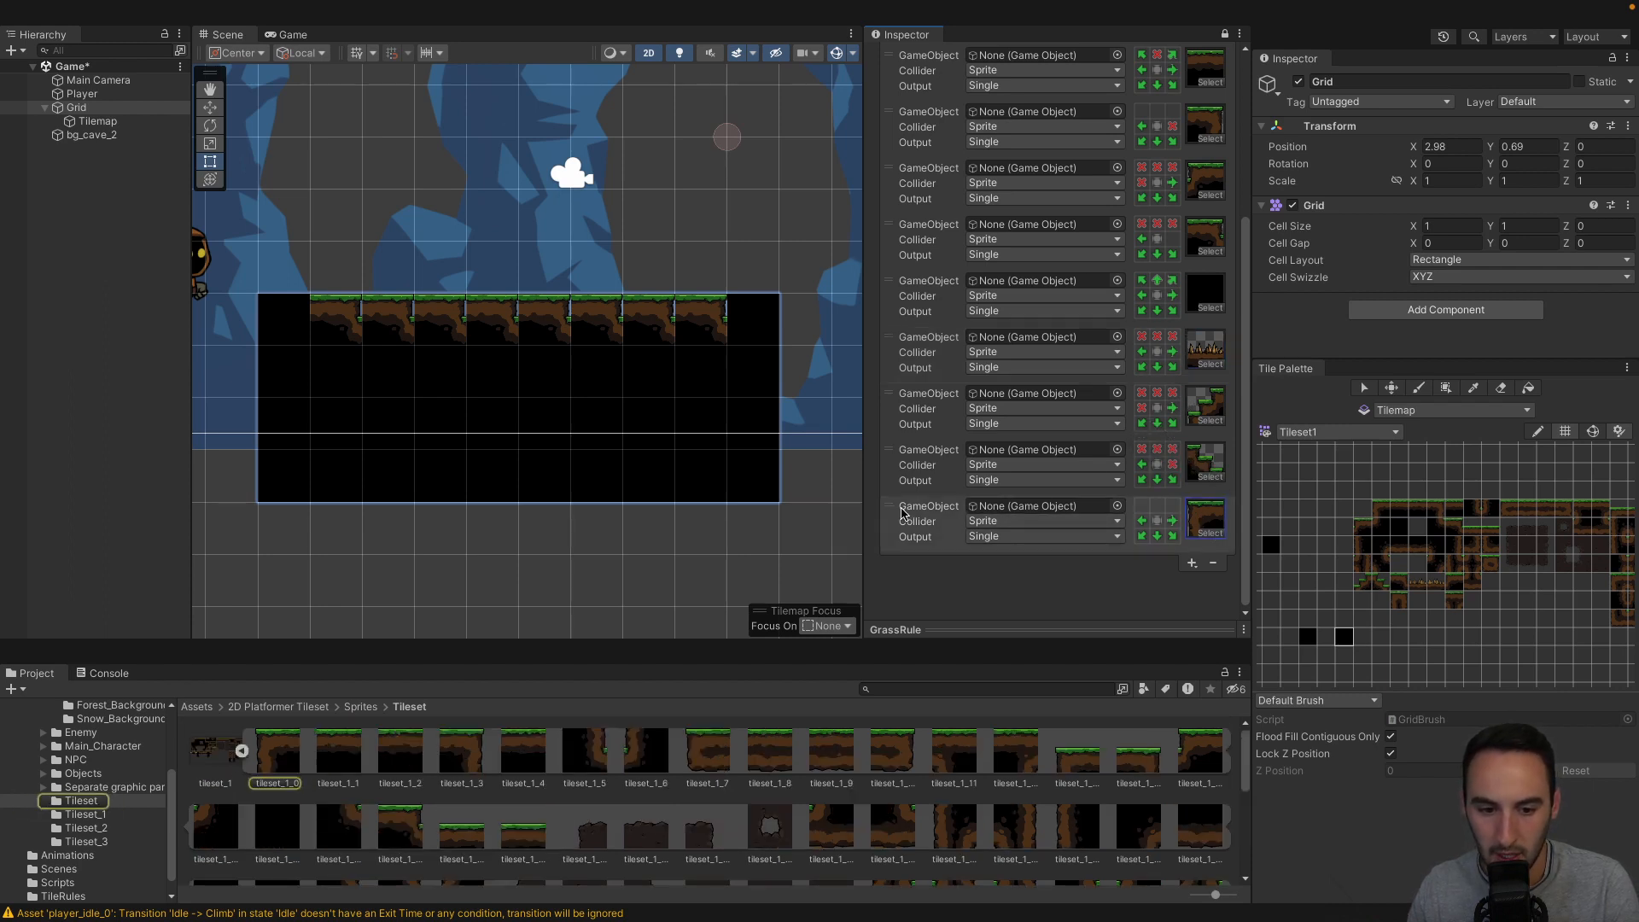
Move the last tiling rule up to first place and set its left neighbor to Not This.
left_click_drag(888, 506, 918, 181)
scroll(924, 190, "up", 3)
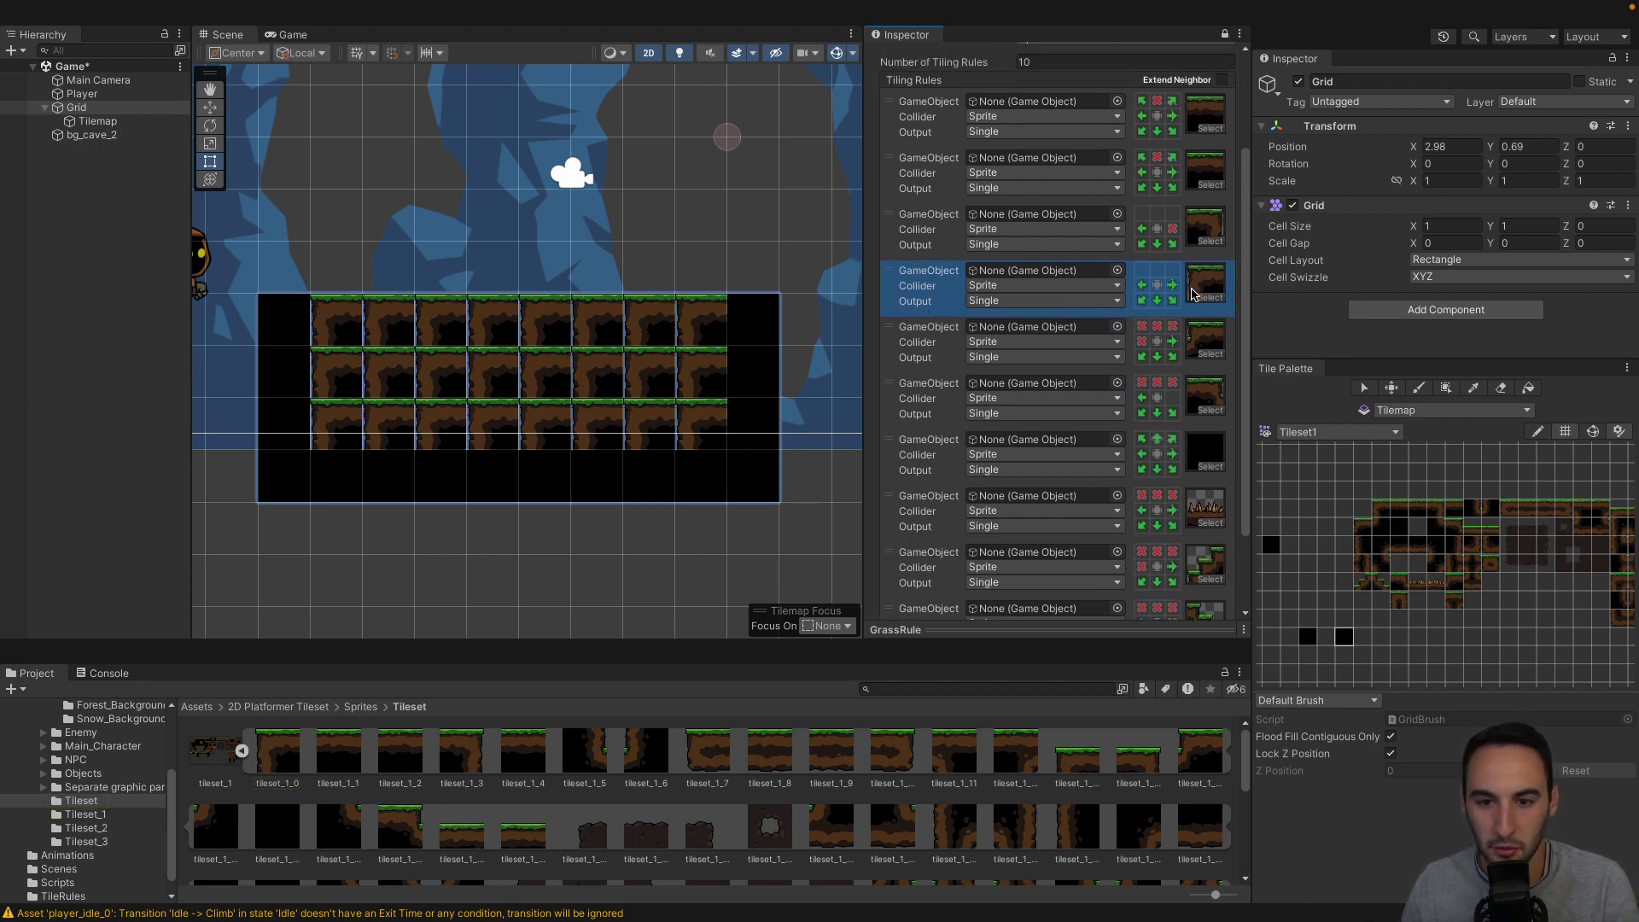
left_click(1143, 285)
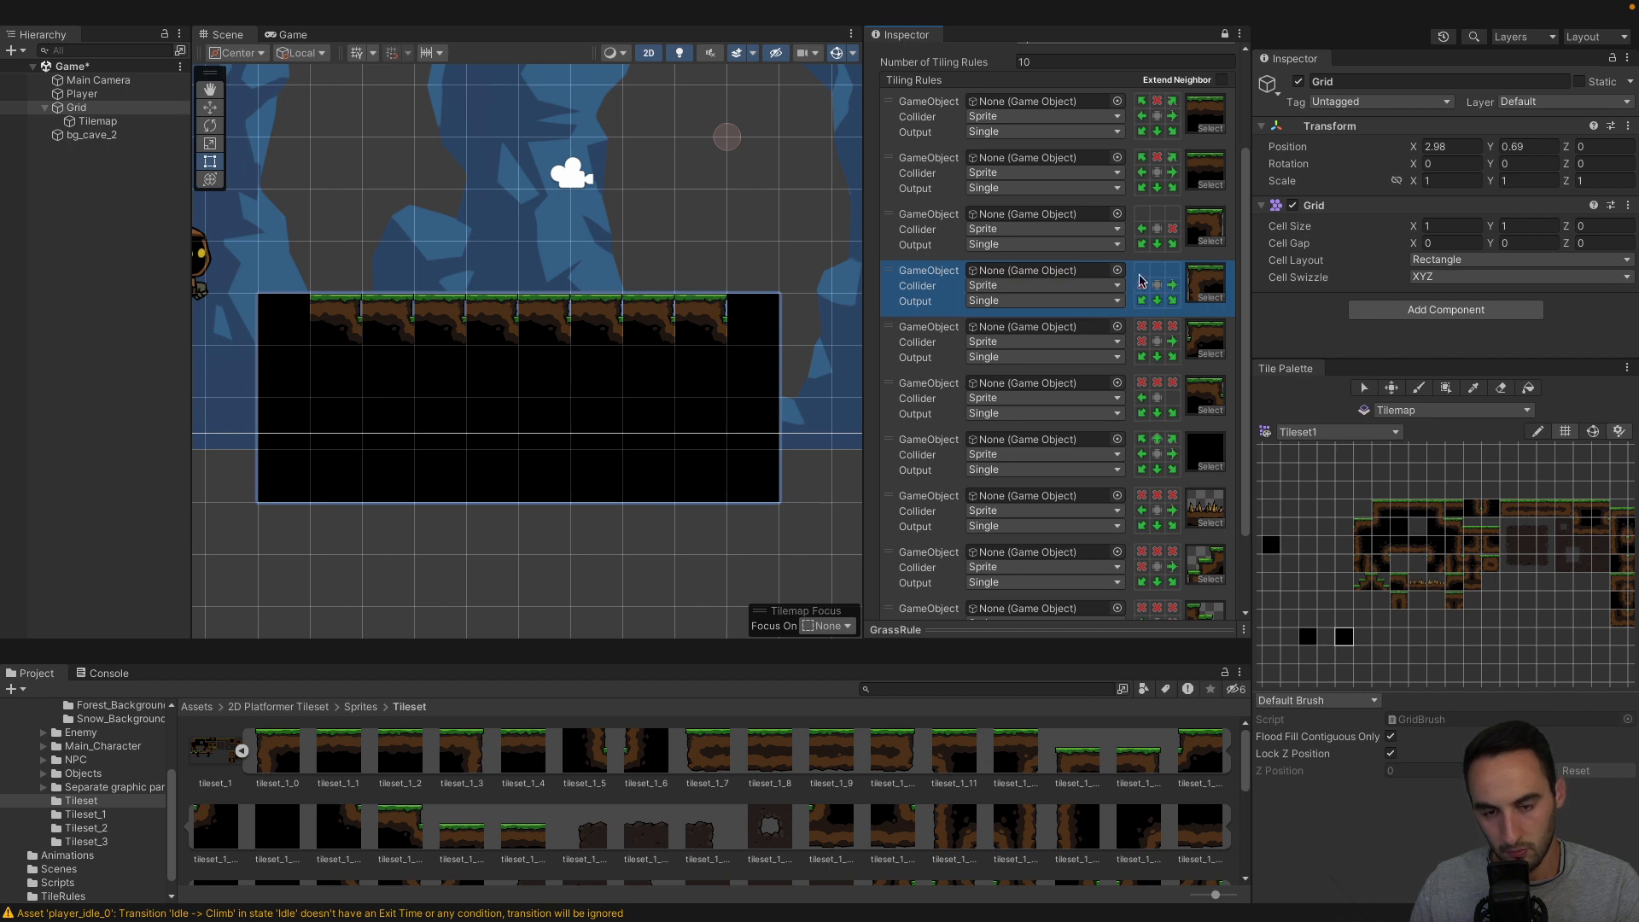
left_click_drag(895, 274, 893, 95)
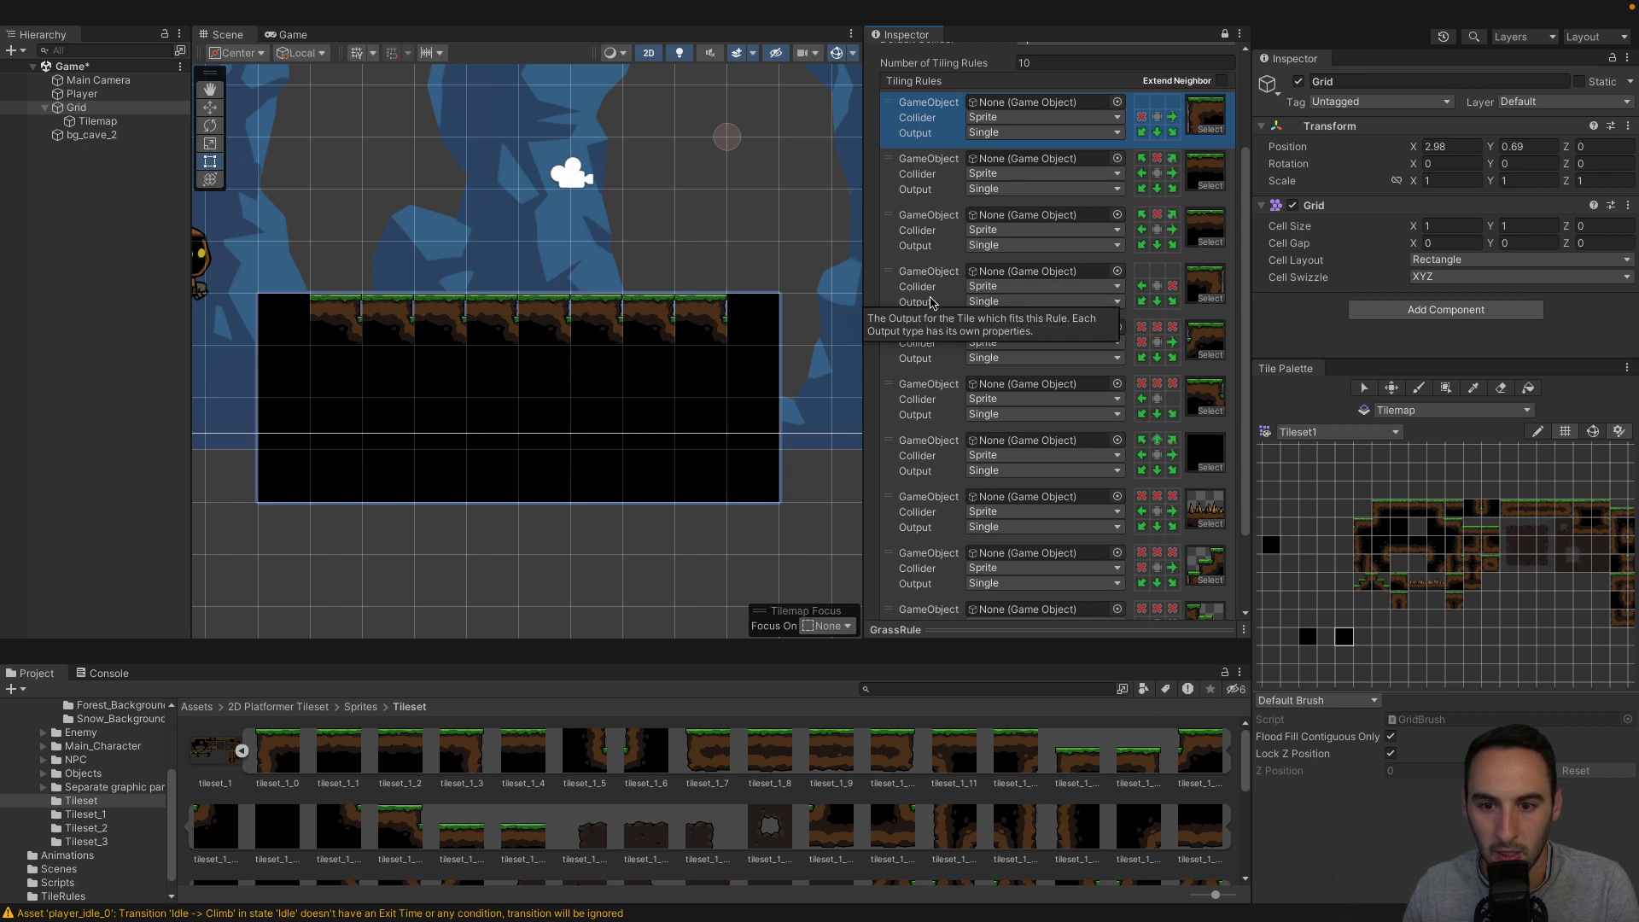
Move the fourth tiling rule up to second place and set its left and lower-left neighbors to This.
left_click_drag(889, 275, 888, 172)
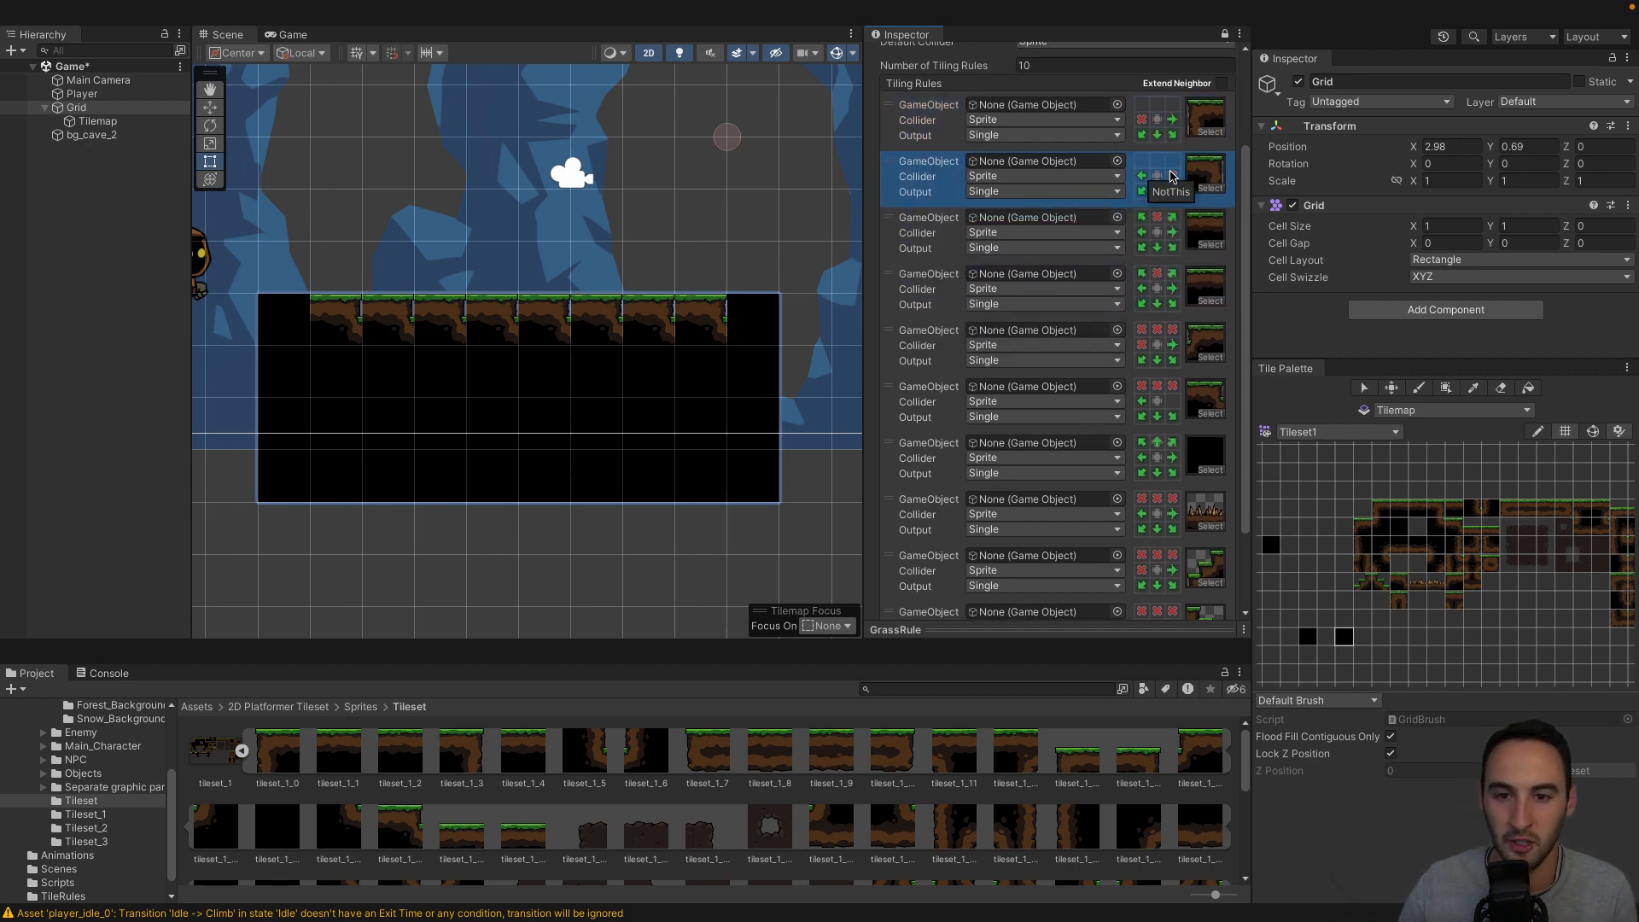
double_click(1141, 176)
double_click(1140, 188)
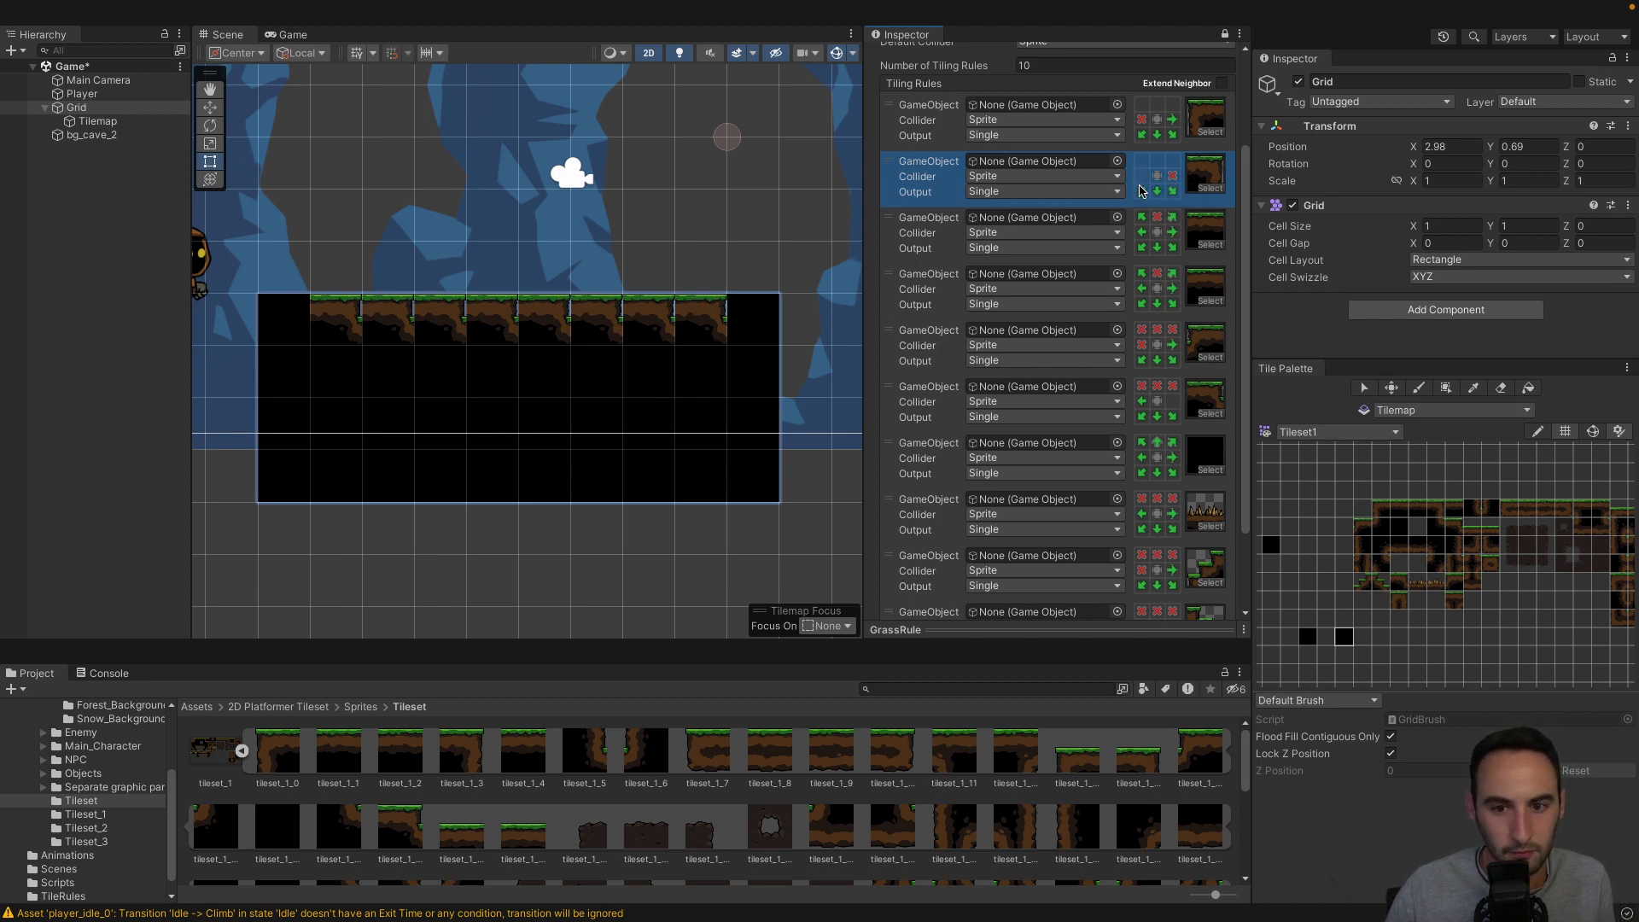
left_click(1142, 192)
left_click(1172, 191)
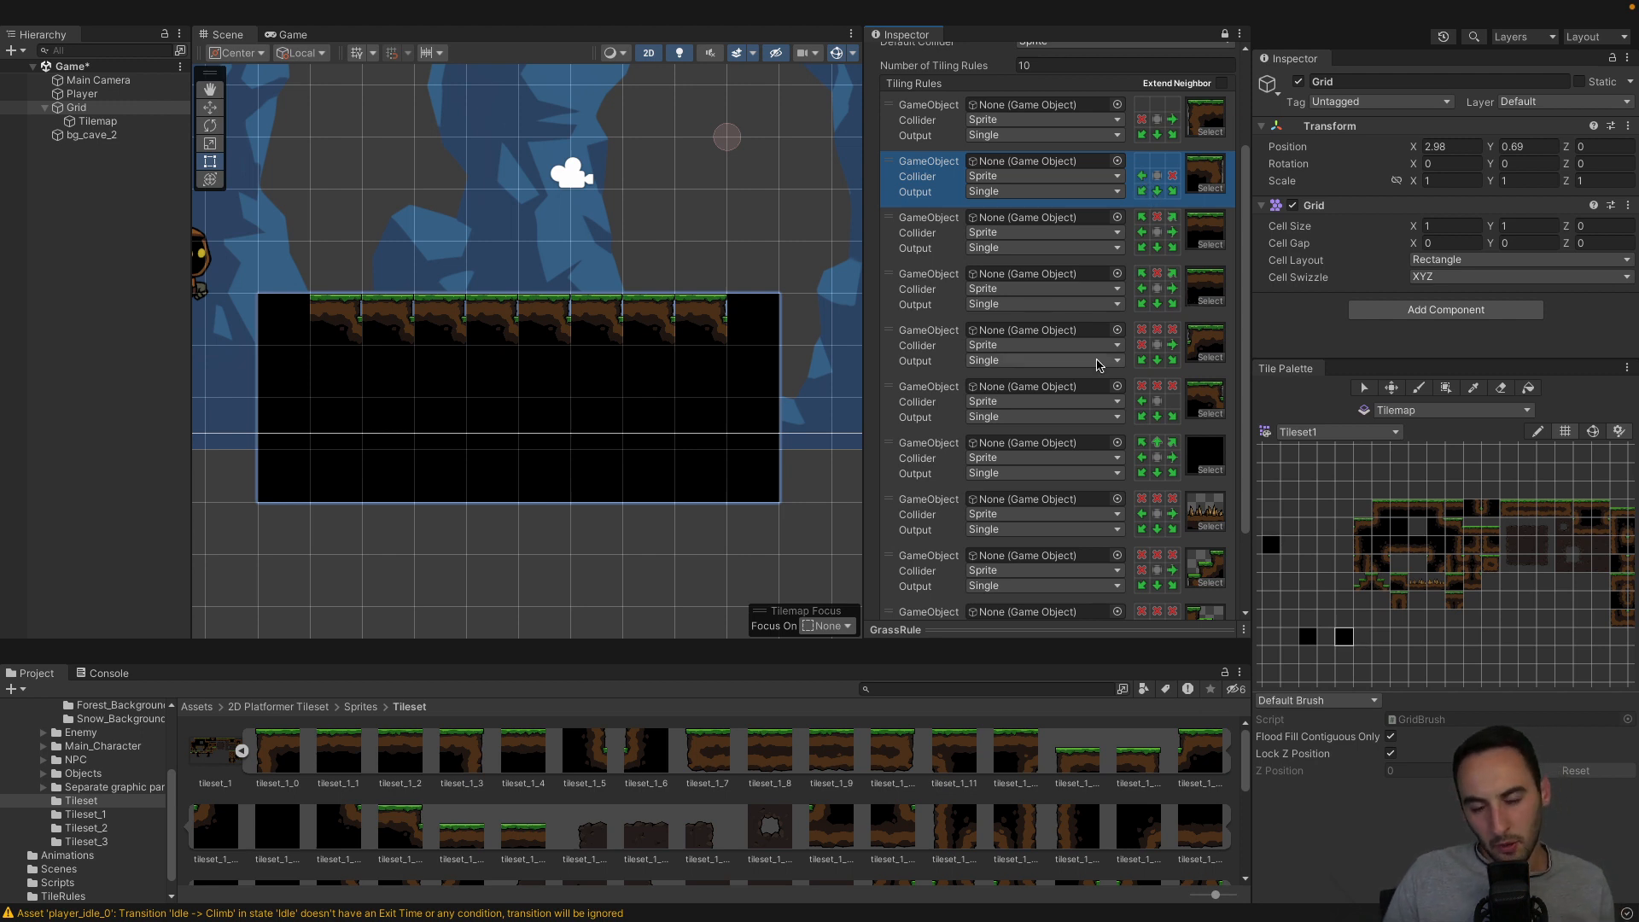
Move the two grass-top tiling rules in third and fourth place up to first and second place.
scroll(1100, 366, "down", 3)
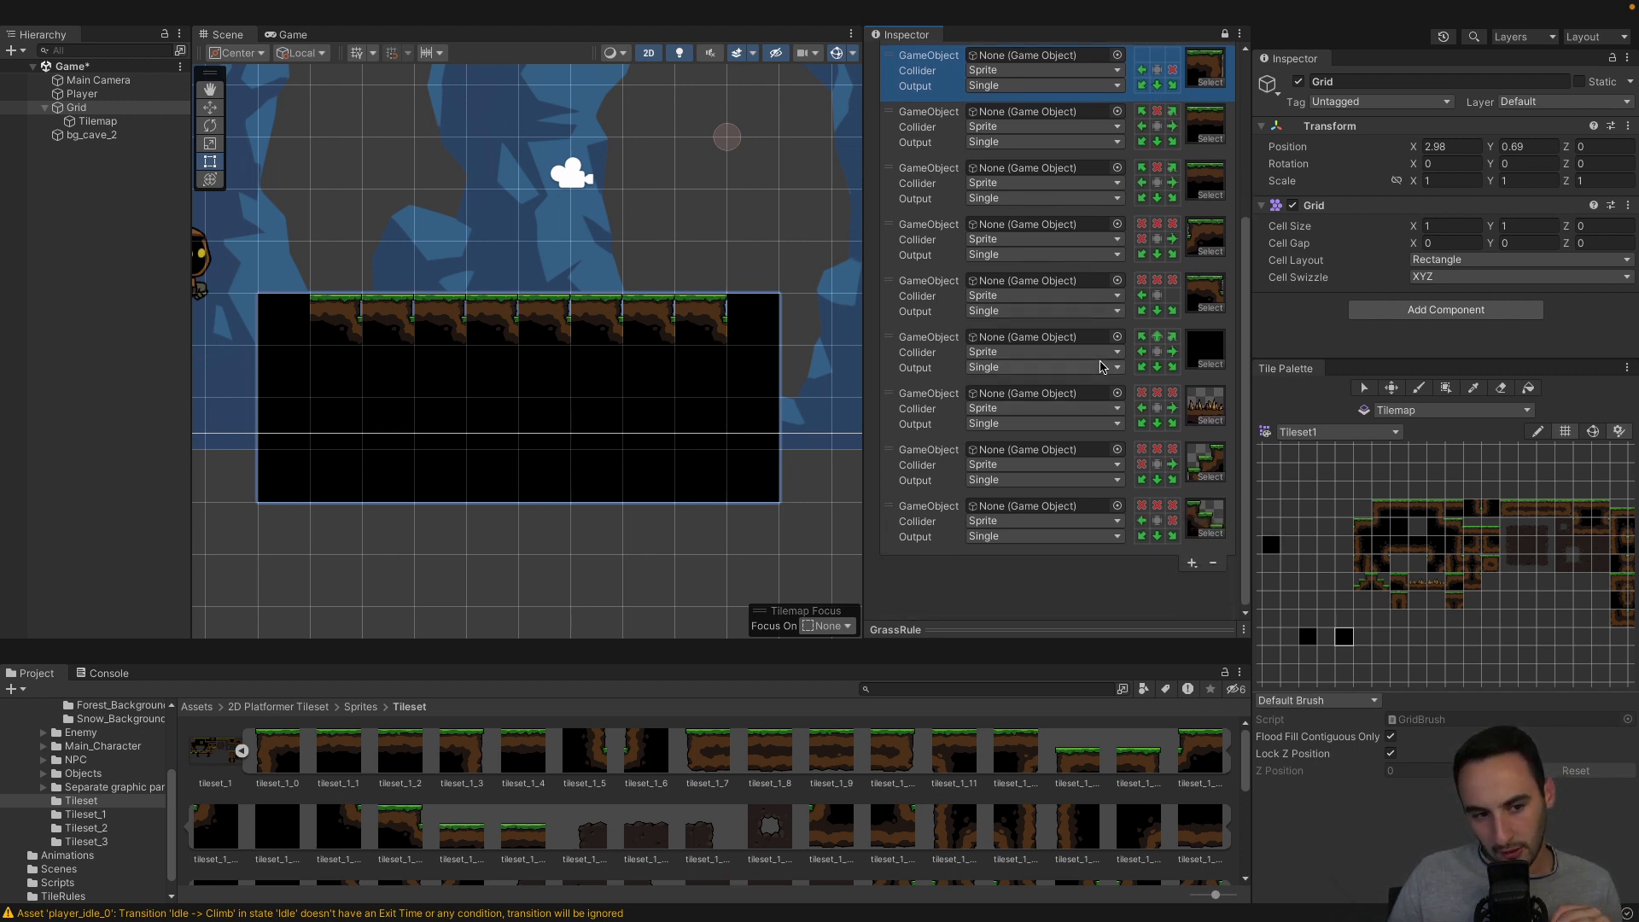
scroll(1101, 366, "up", 3)
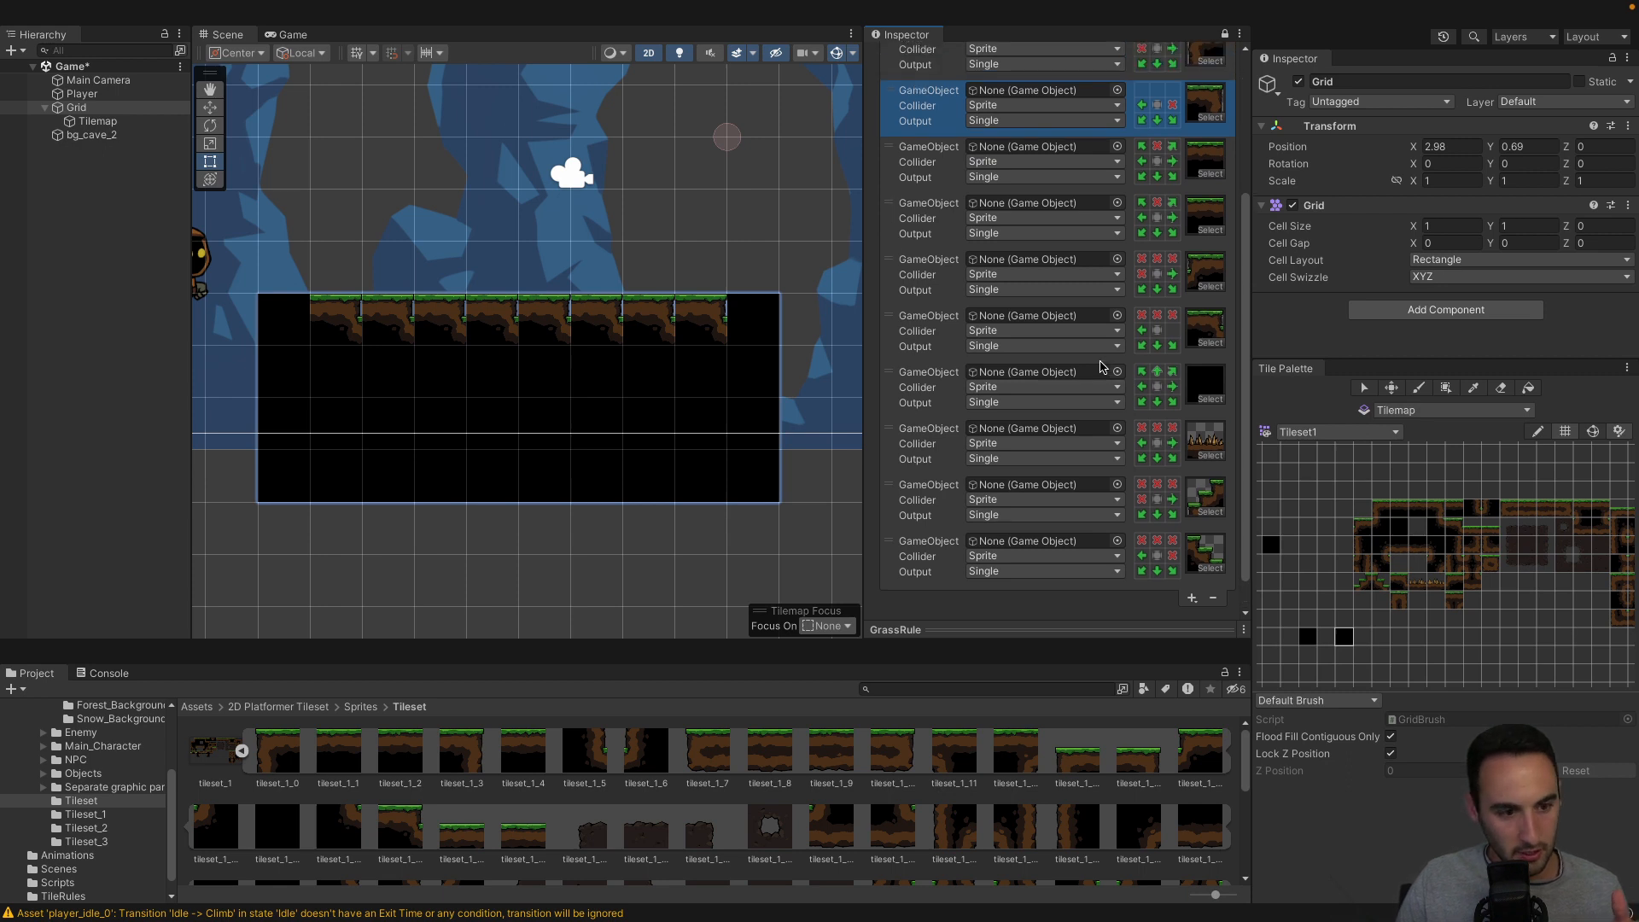
scroll(1100, 366, "down", 3)
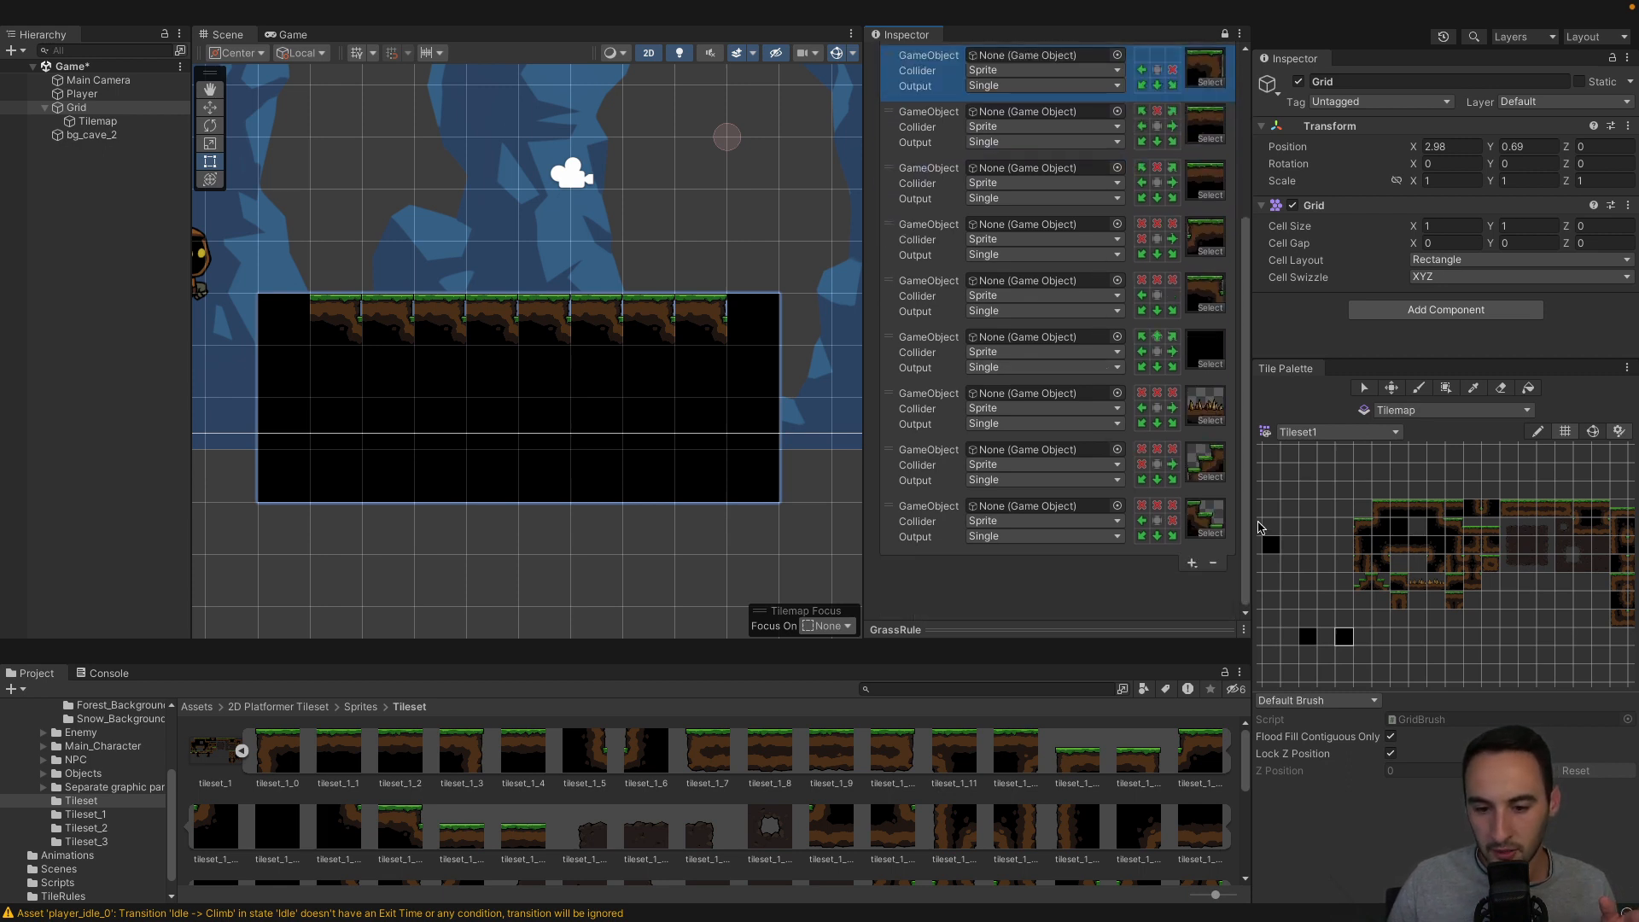
left_click(1196, 526)
scroll(1203, 527, "up", 6)
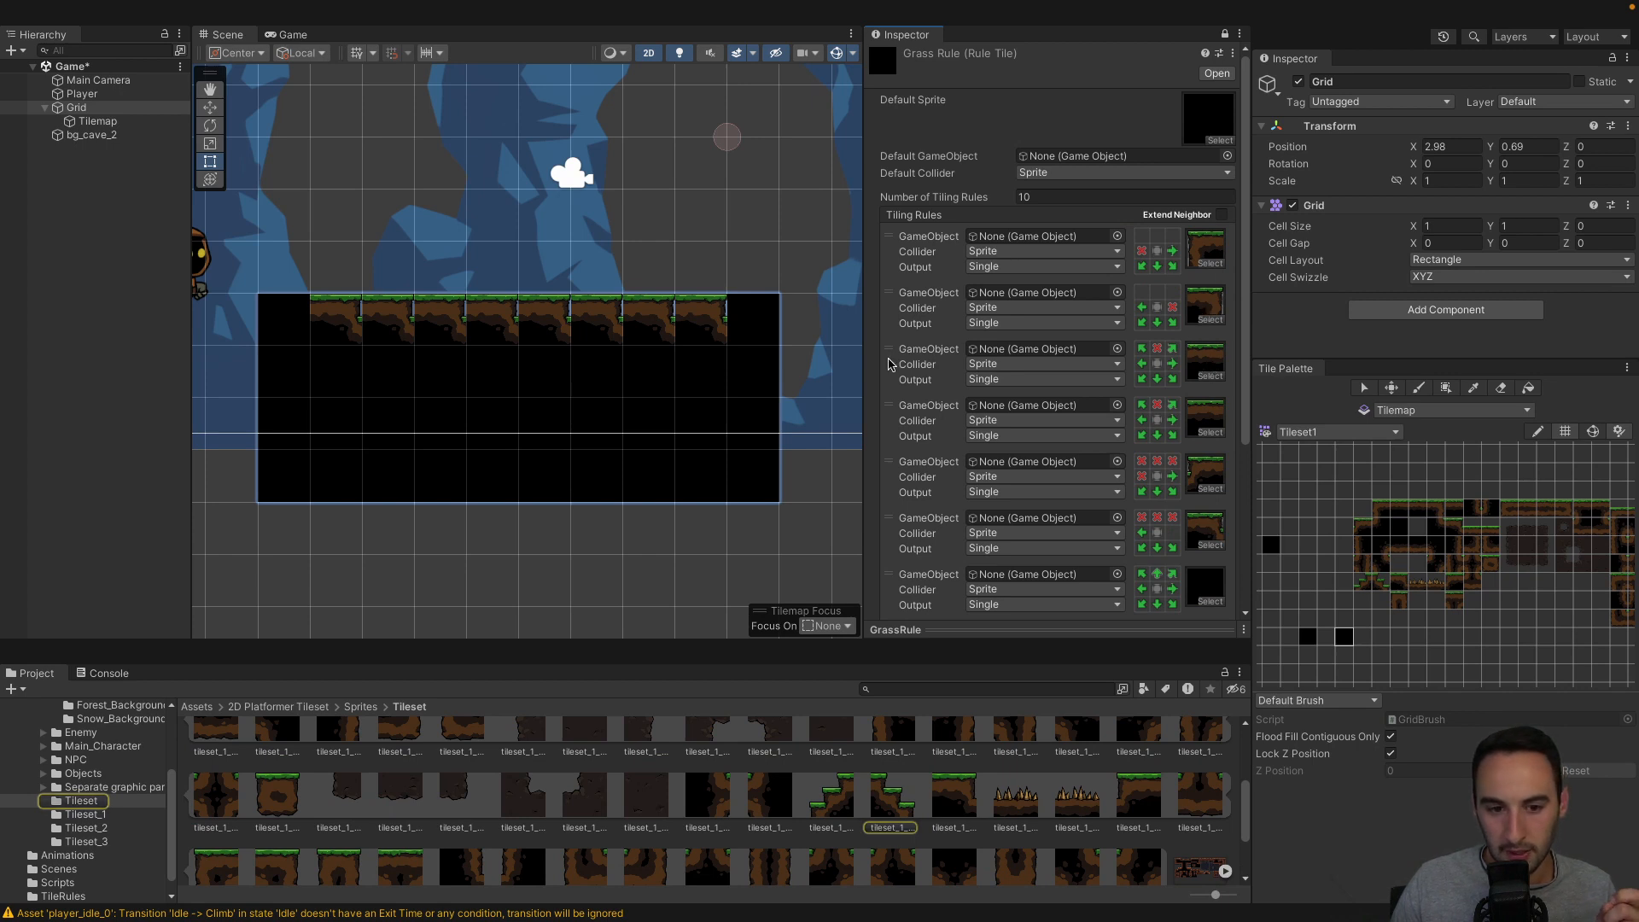
left_click_drag(890, 363, 891, 240)
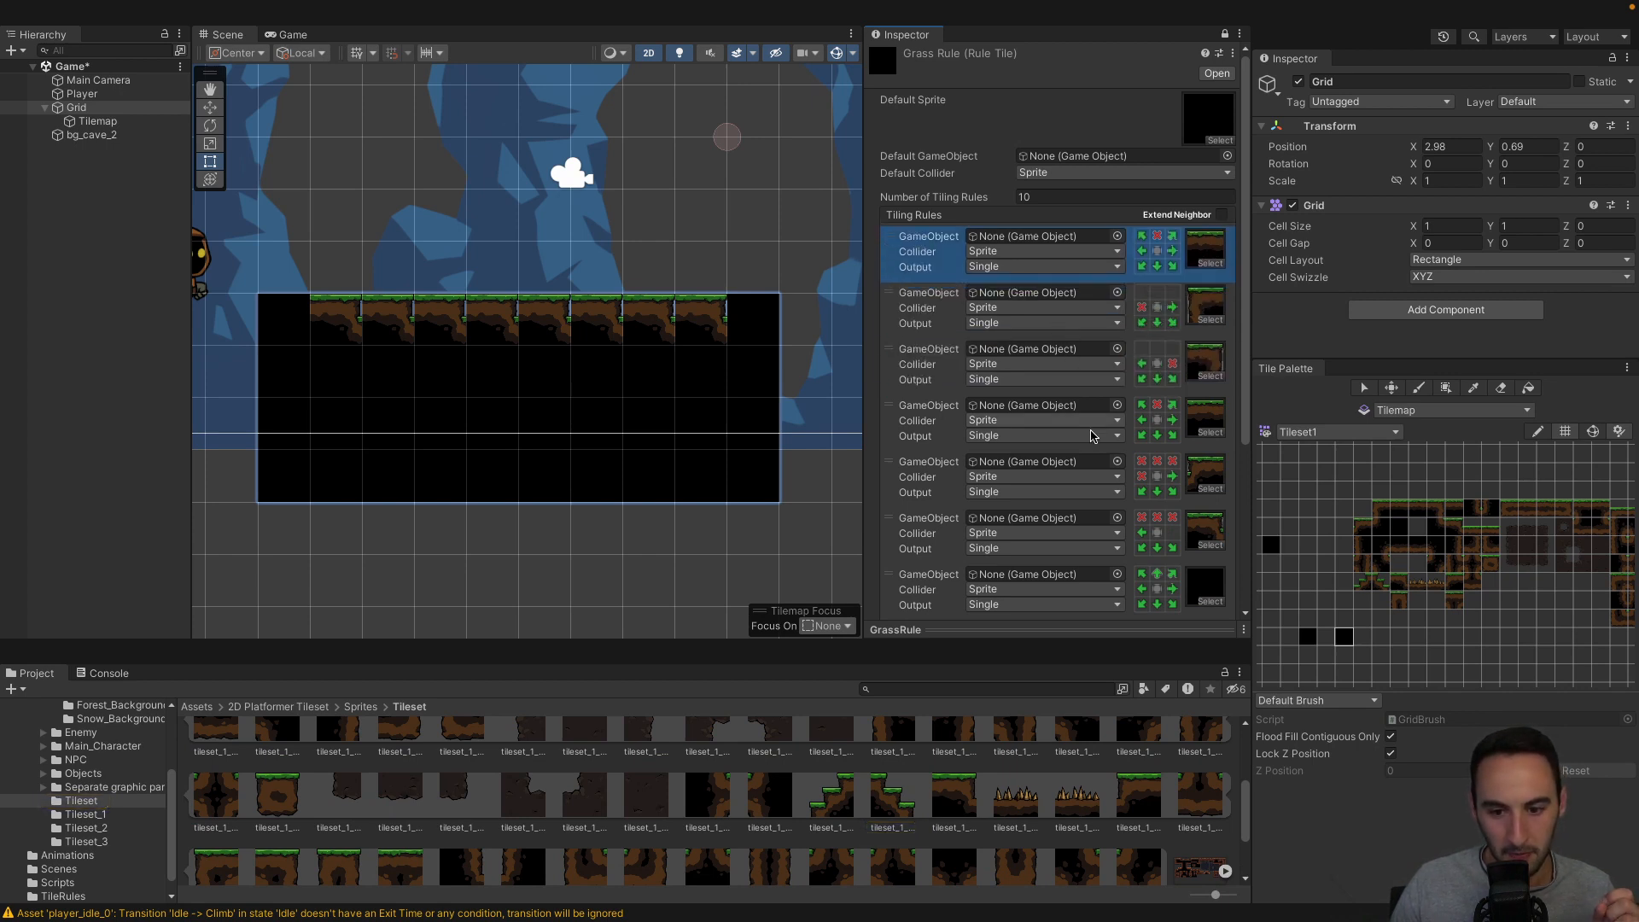
scroll(1091, 436, "down", 2)
left_click_drag(888, 315, 888, 209)
scroll(1067, 296, "up", 2)
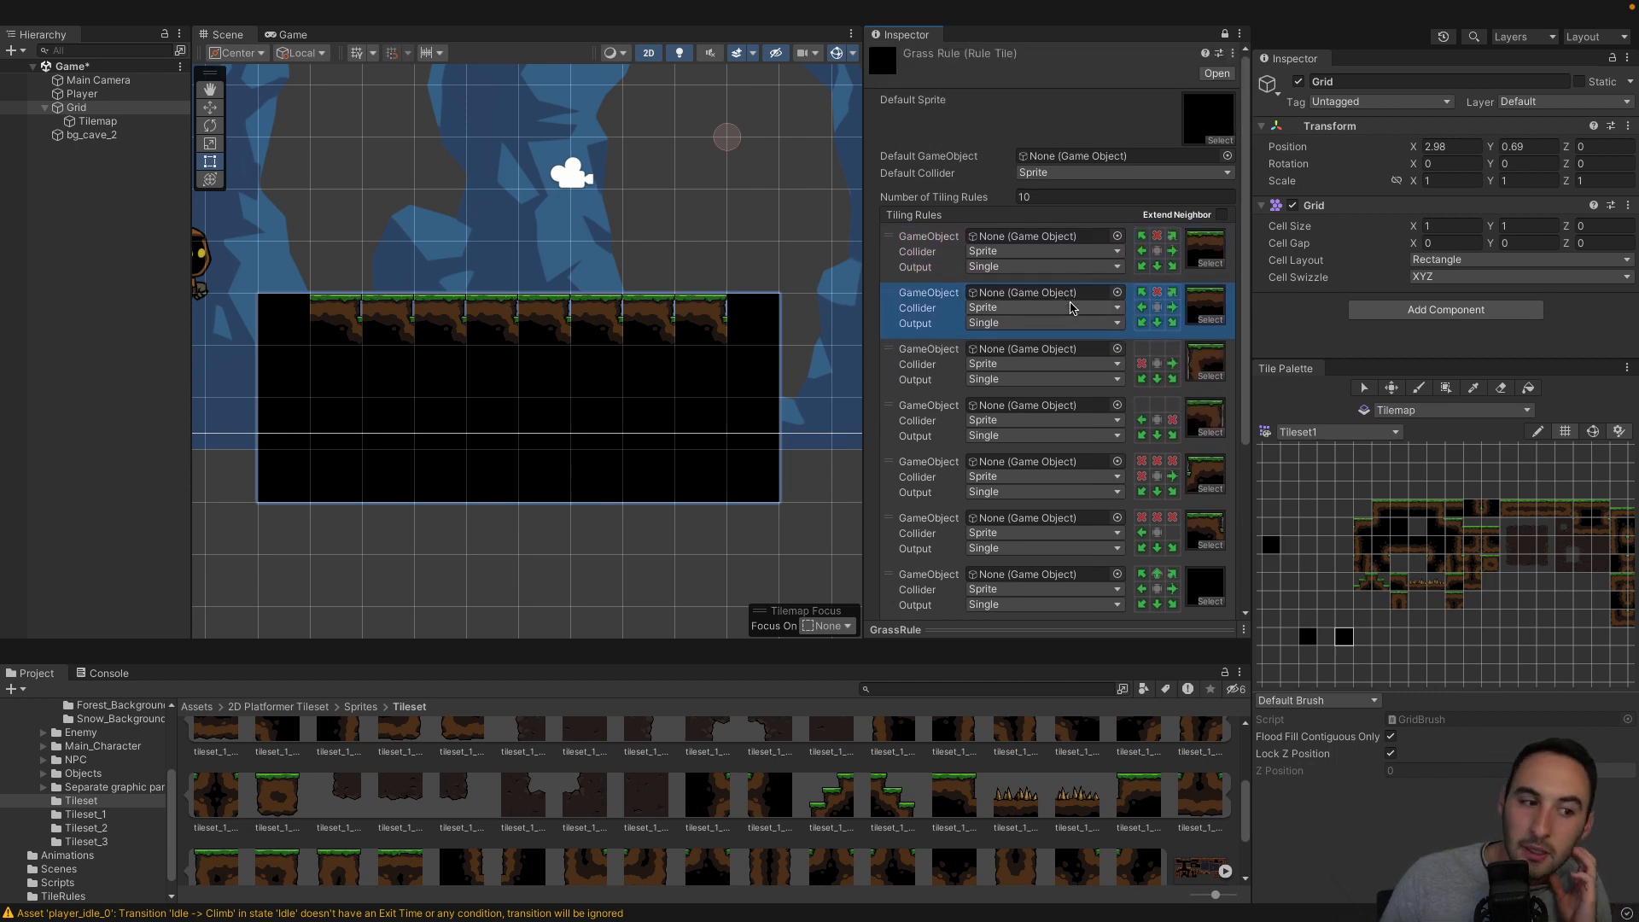
Set the first tiling rule's upper-right and upper-left neighbors to Not This.
left_click(1215, 247)
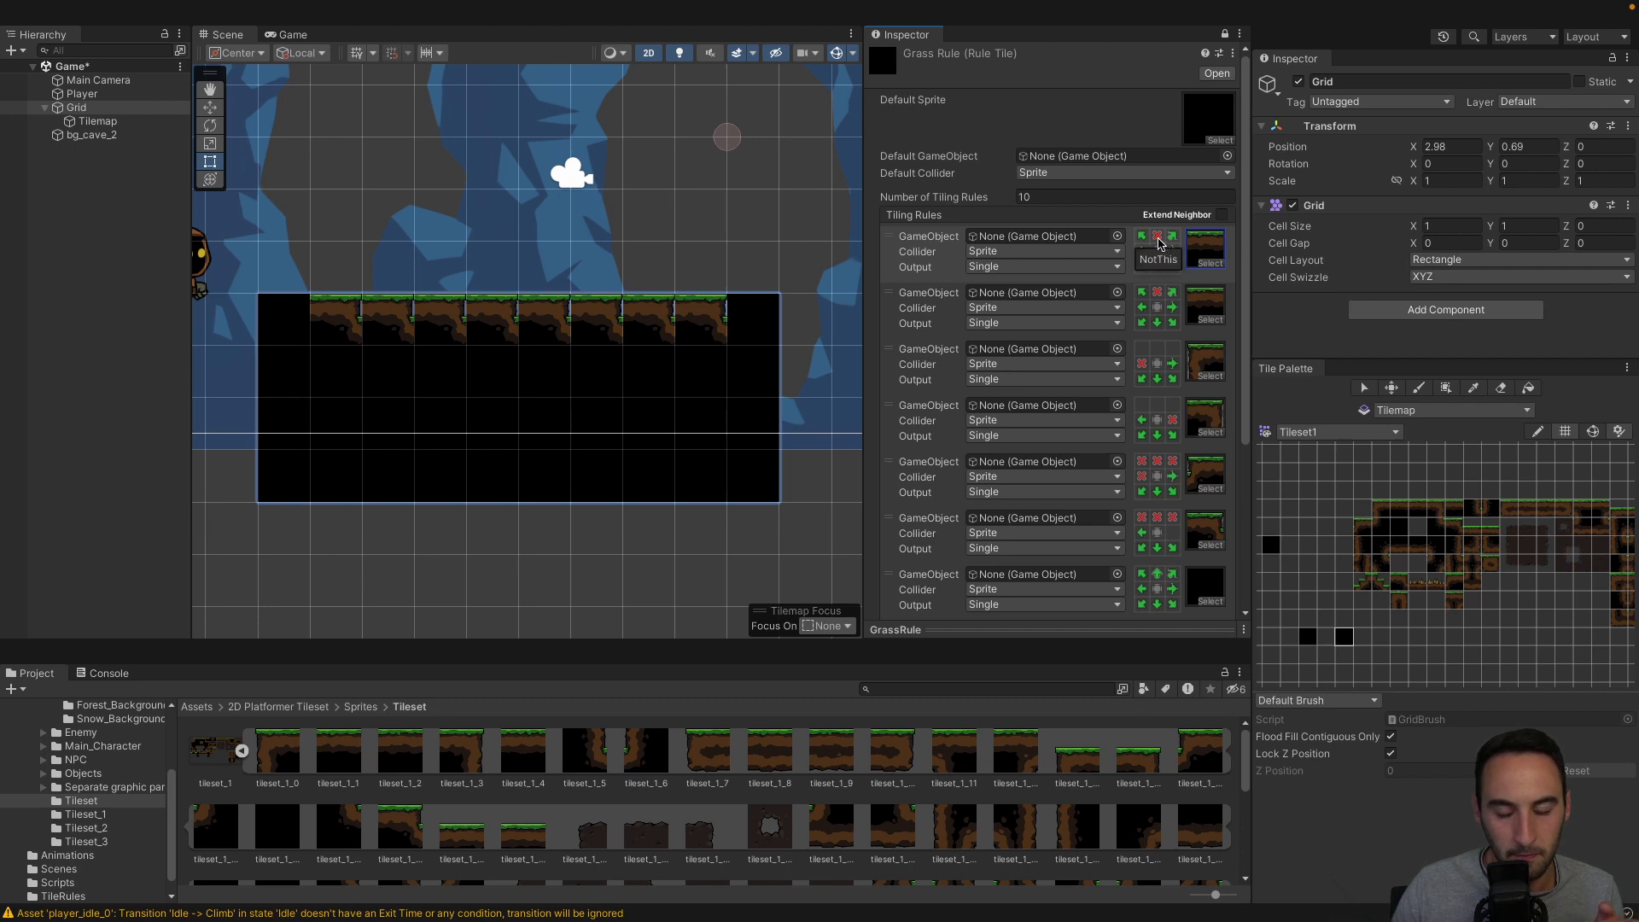
left_click(1172, 239)
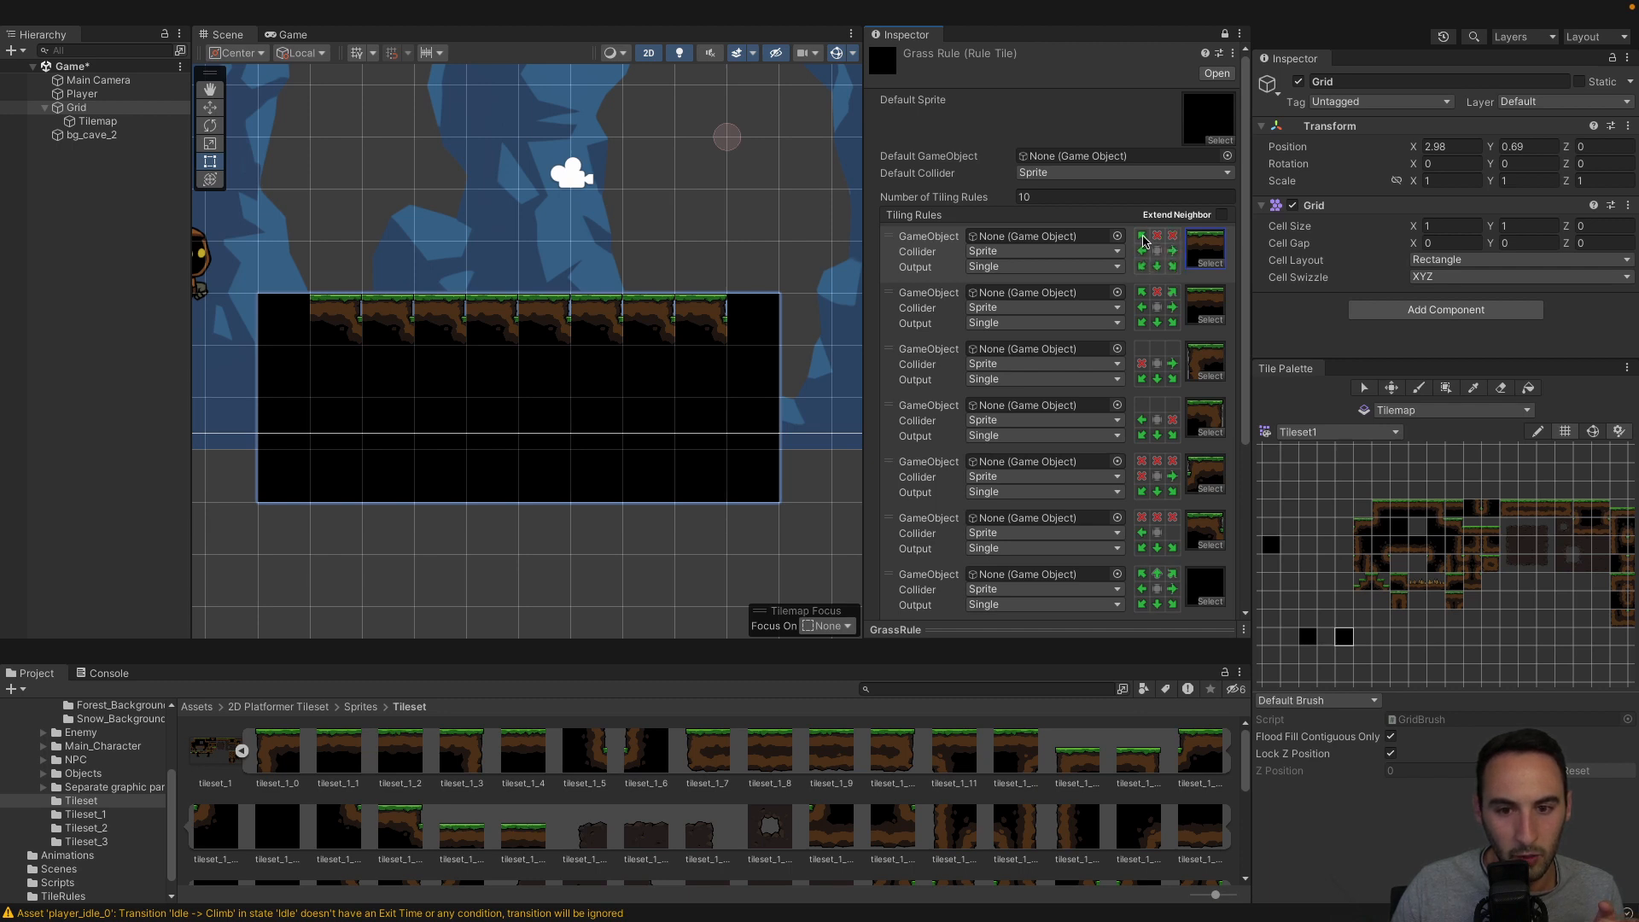
left_click(1143, 238)
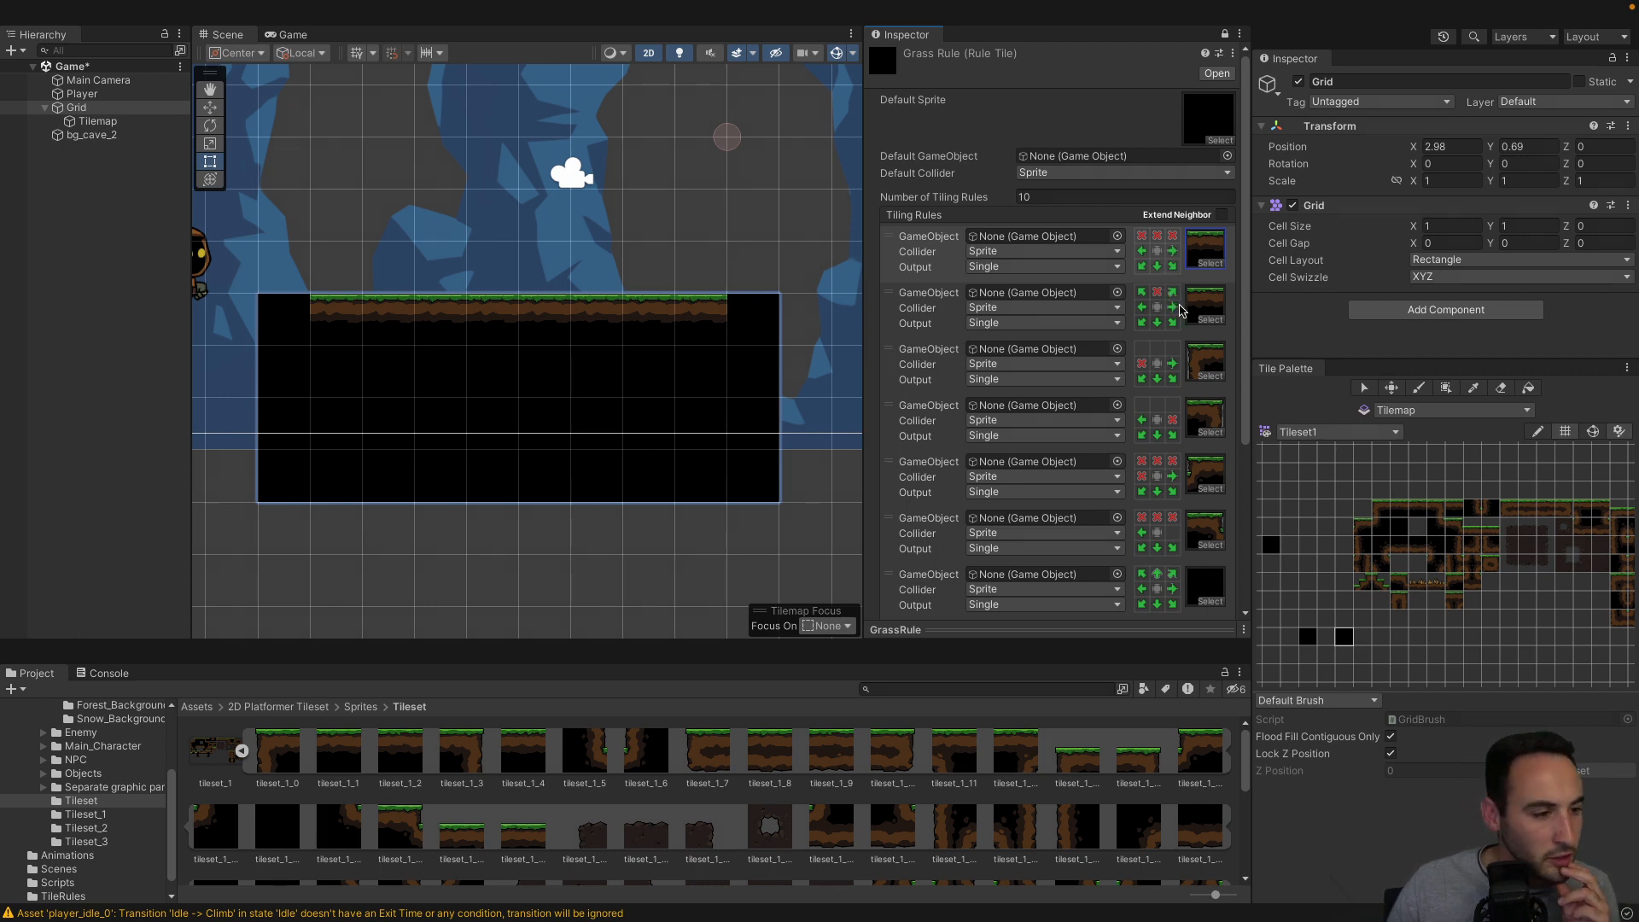
Check the fifth tiling rule's sprite and paint two test tiles on top of the block's right end.
left_click(1209, 476)
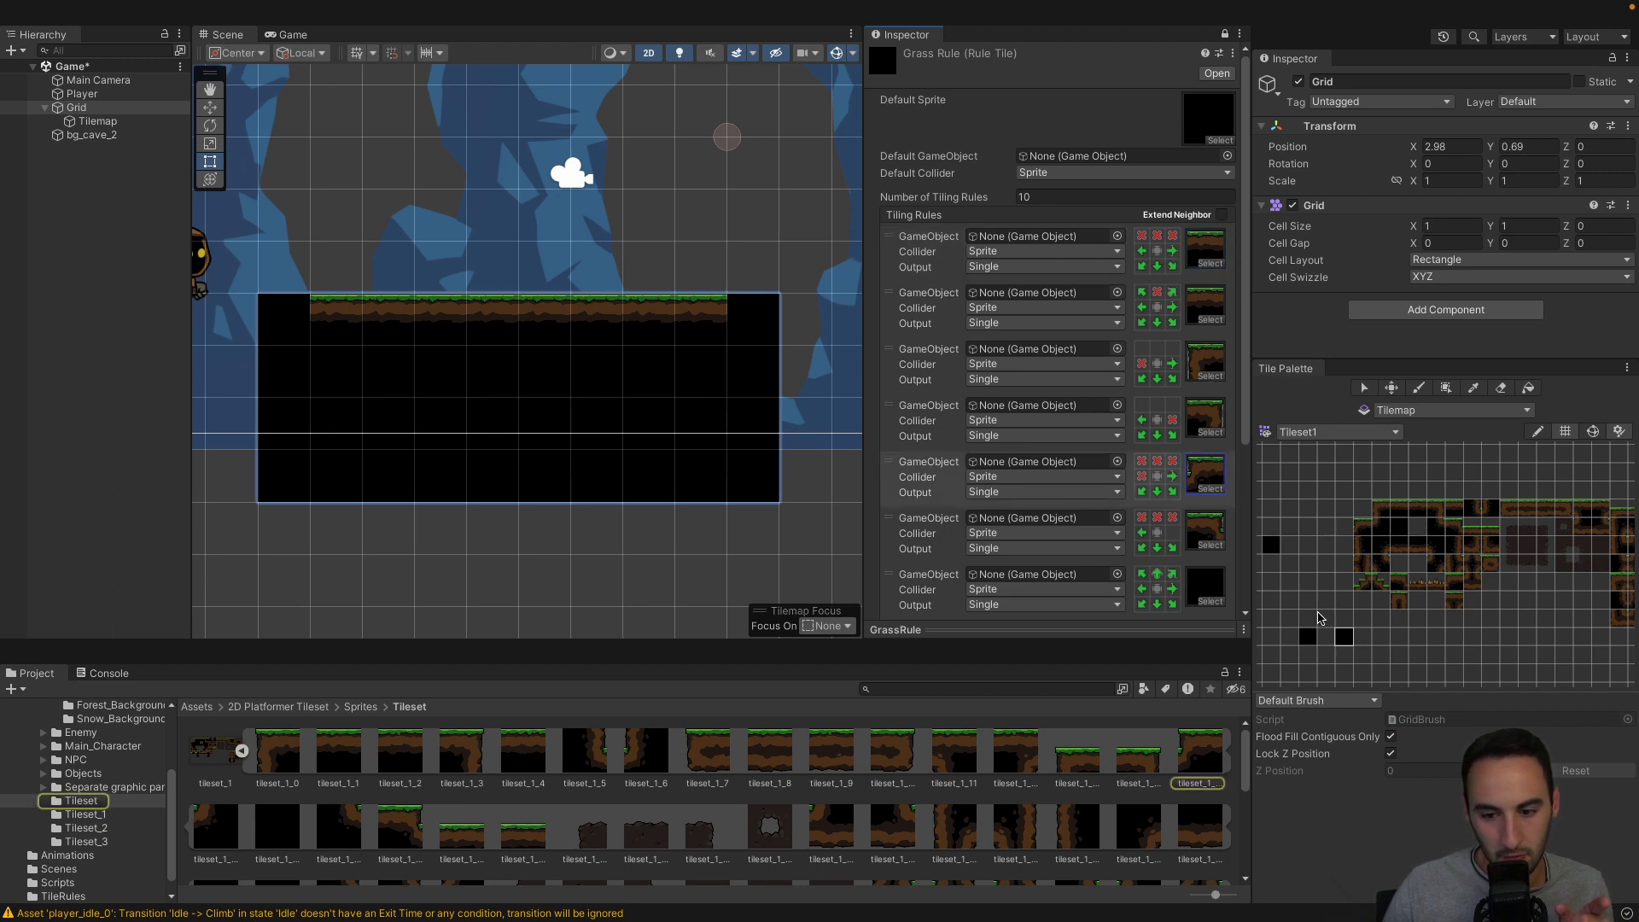
left_click(752, 268)
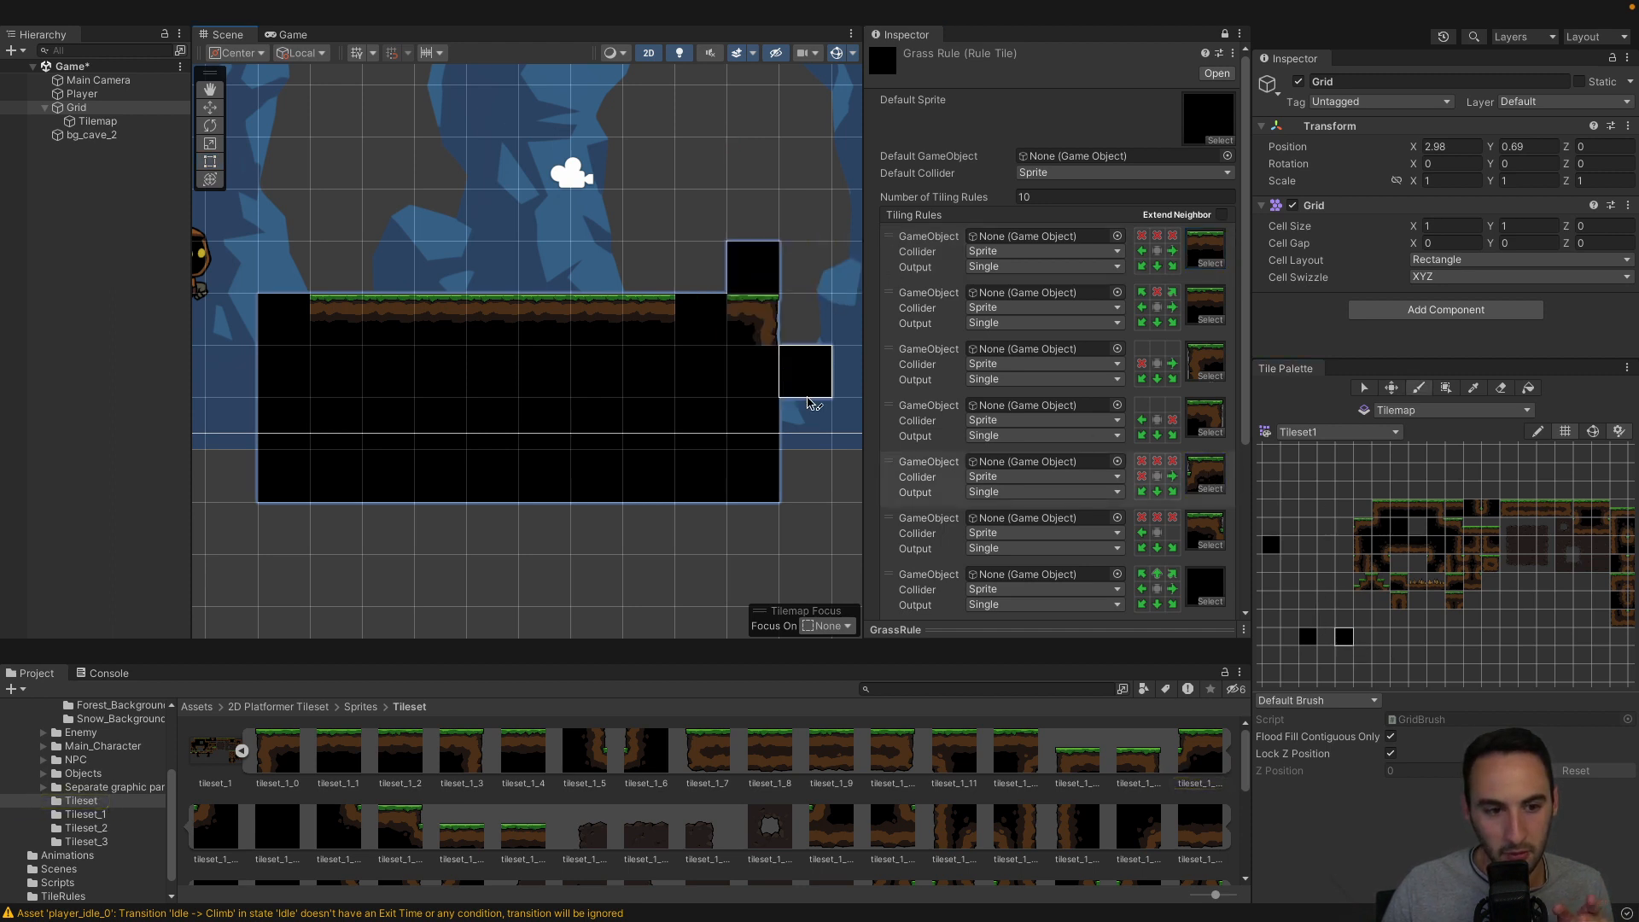
left_click(699, 266)
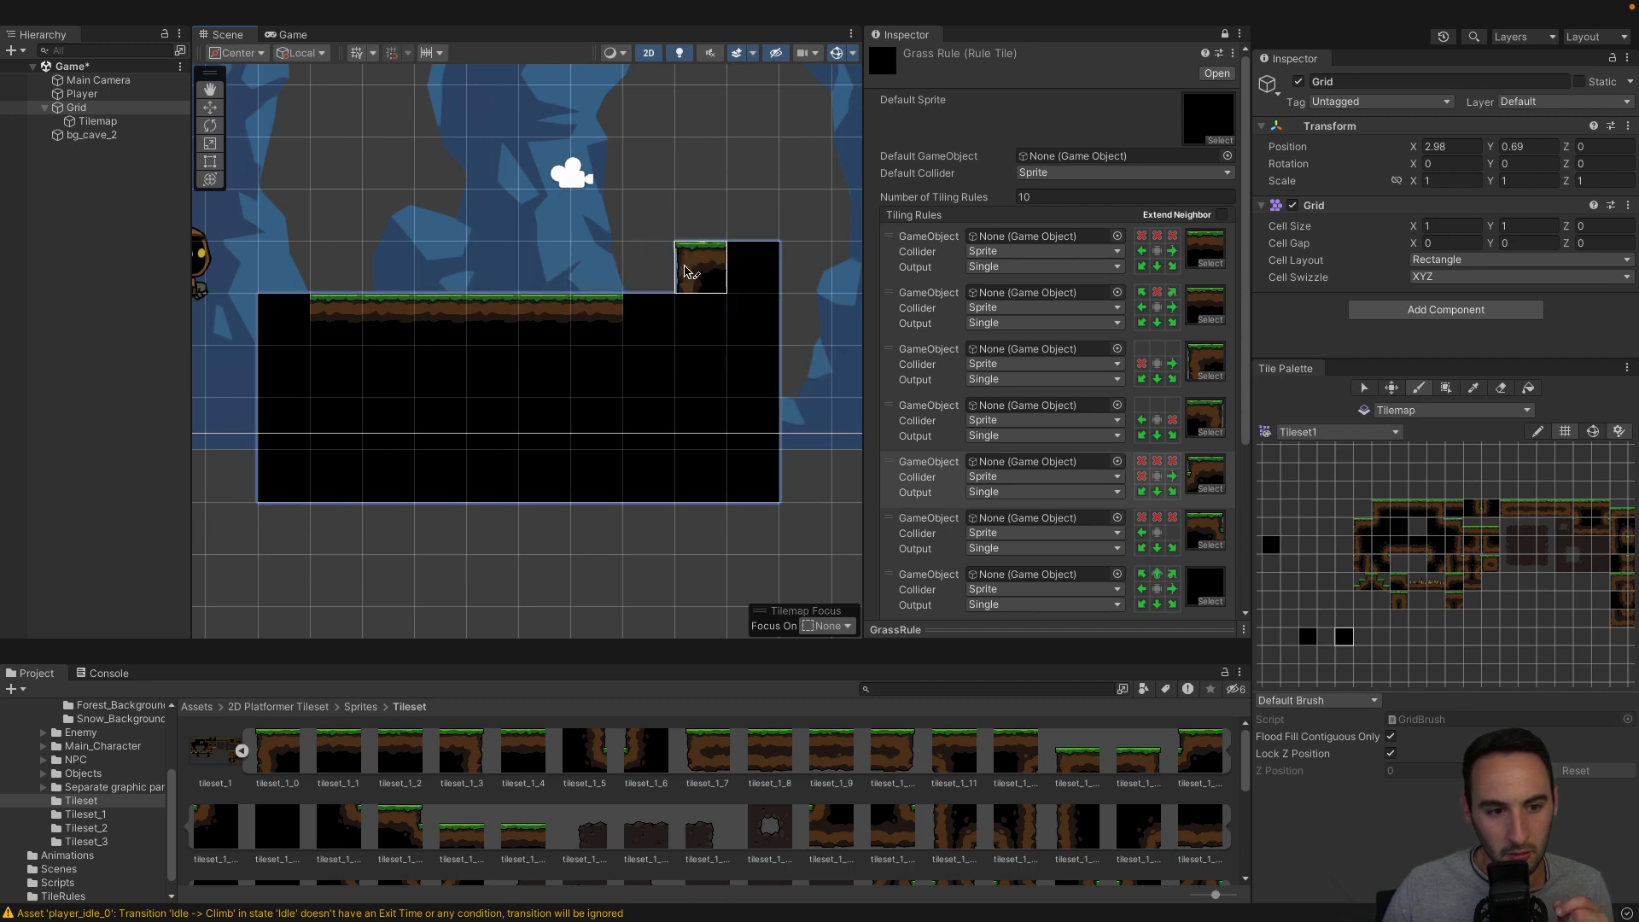
Paint tiles on both ends of the block to form mirrored two-level stairs with an added outer column on each side.
left_click(324, 282)
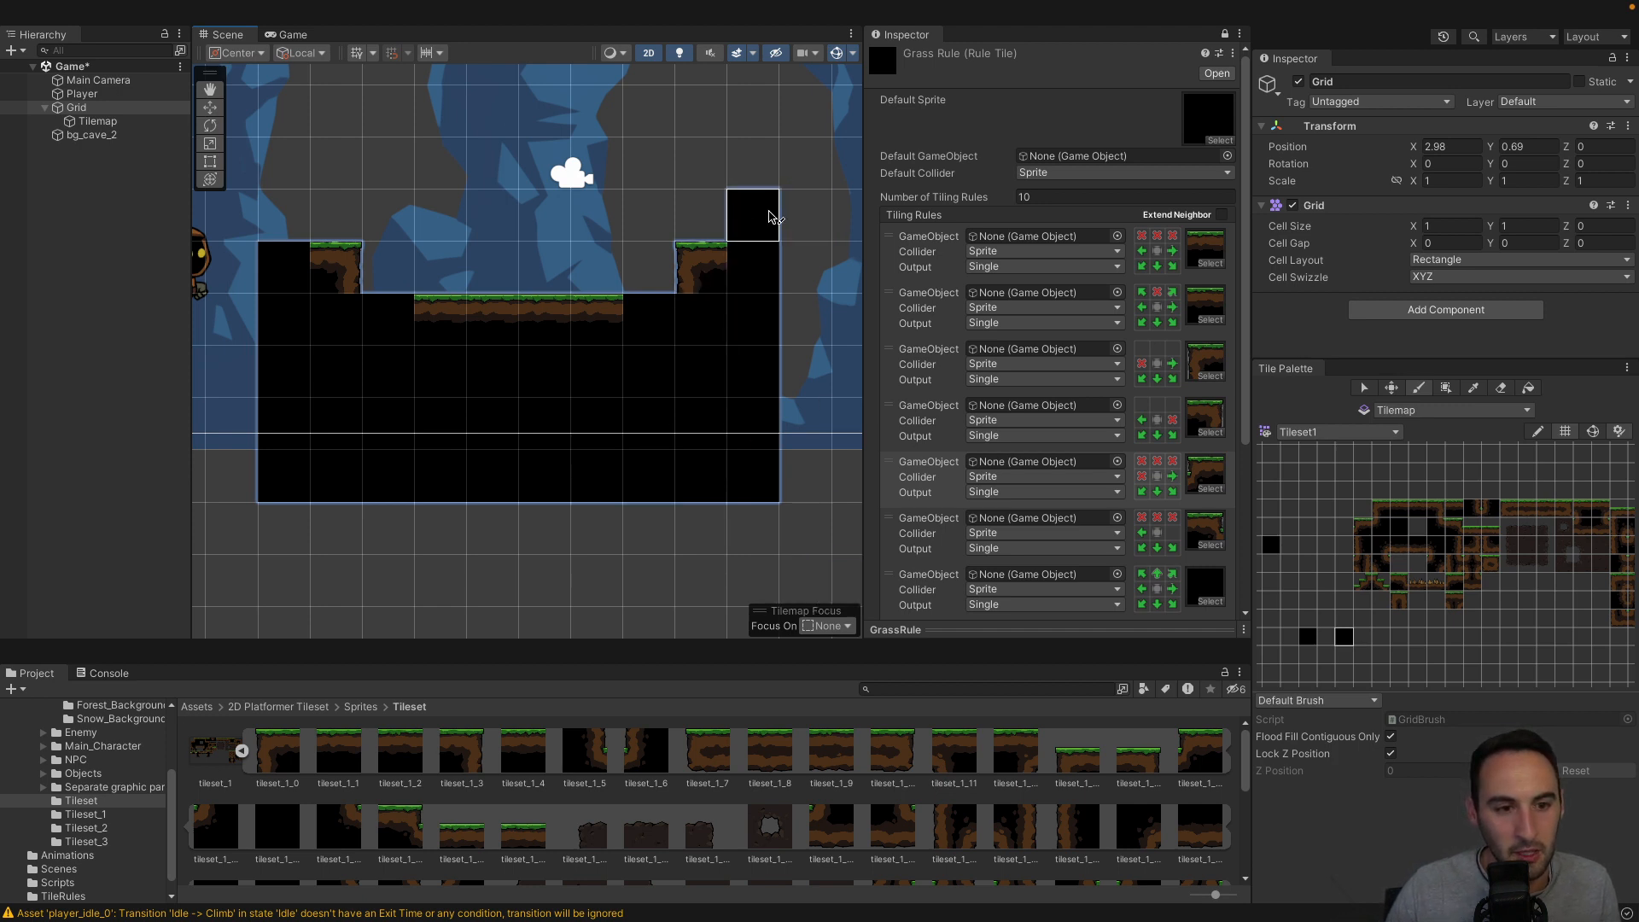
left_click(760, 215)
mouse_move(228, 213)
left_mouse_down()
mouse_move(271, 219)
mouse_move(230, 320)
mouse_move(230, 482)
left_mouse_up()
mouse_move(757, 282)
left_mouse_down()
mouse_move(812, 208)
mouse_move(790, 468)
left_mouse_up()
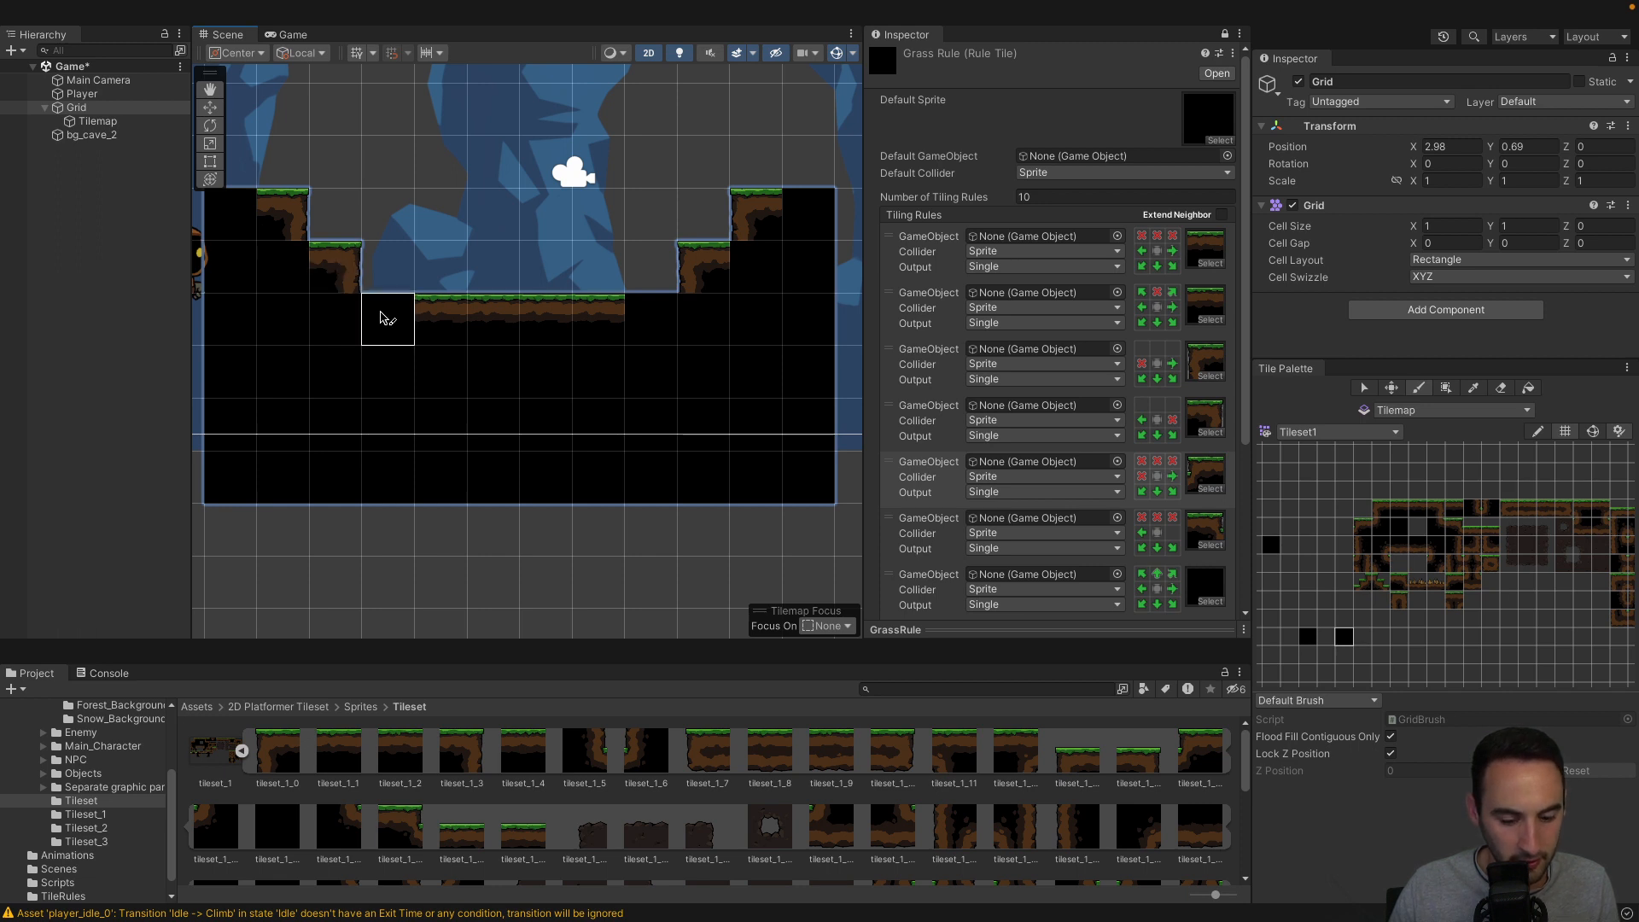
Move the last tiling rule, the small stair sprite with its right neighbor set to Not This, up to third place.
scroll(1149, 461, "down", 5)
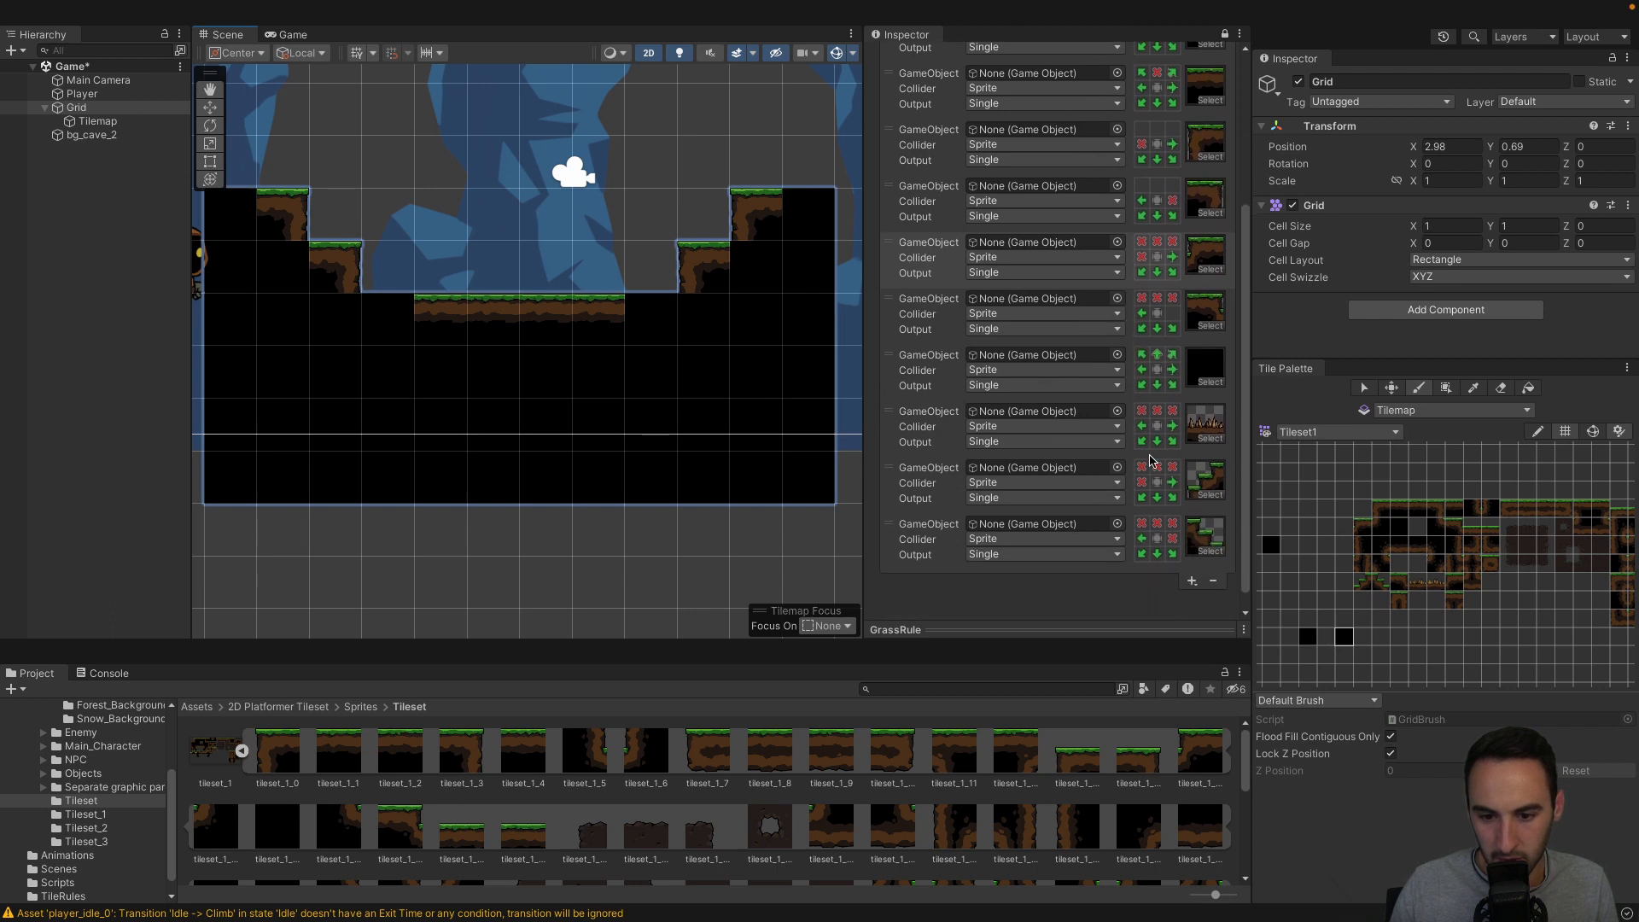
left_click_drag(891, 527, 871, 220)
scroll(871, 220, "up", 2)
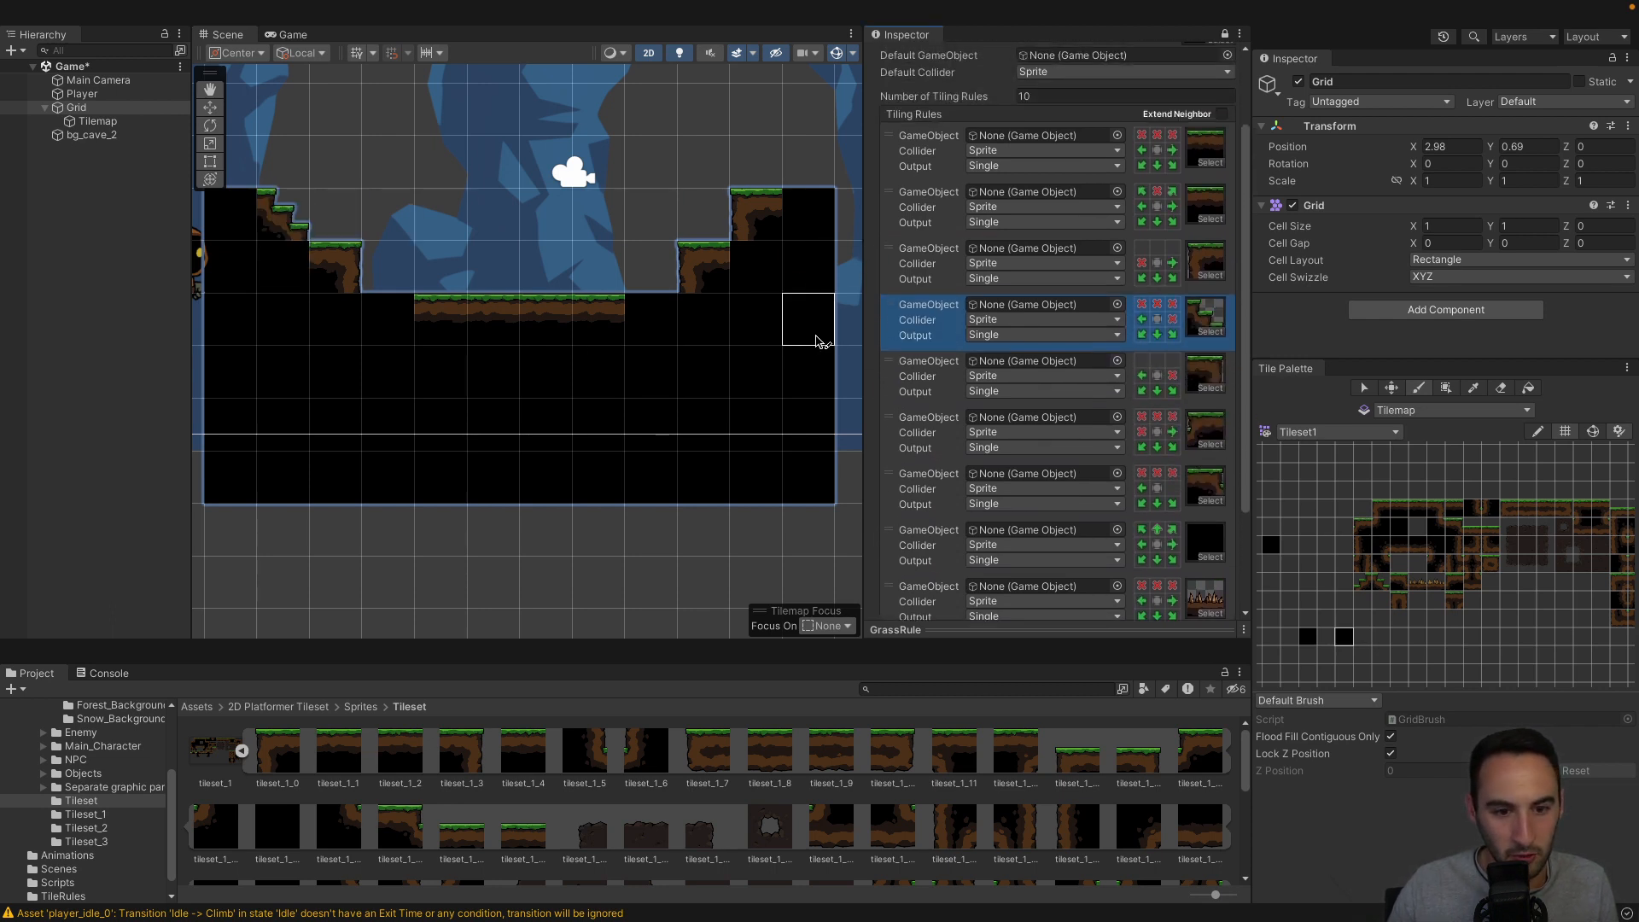
left_click_drag(889, 309, 892, 256)
scroll(962, 339, "down", 5)
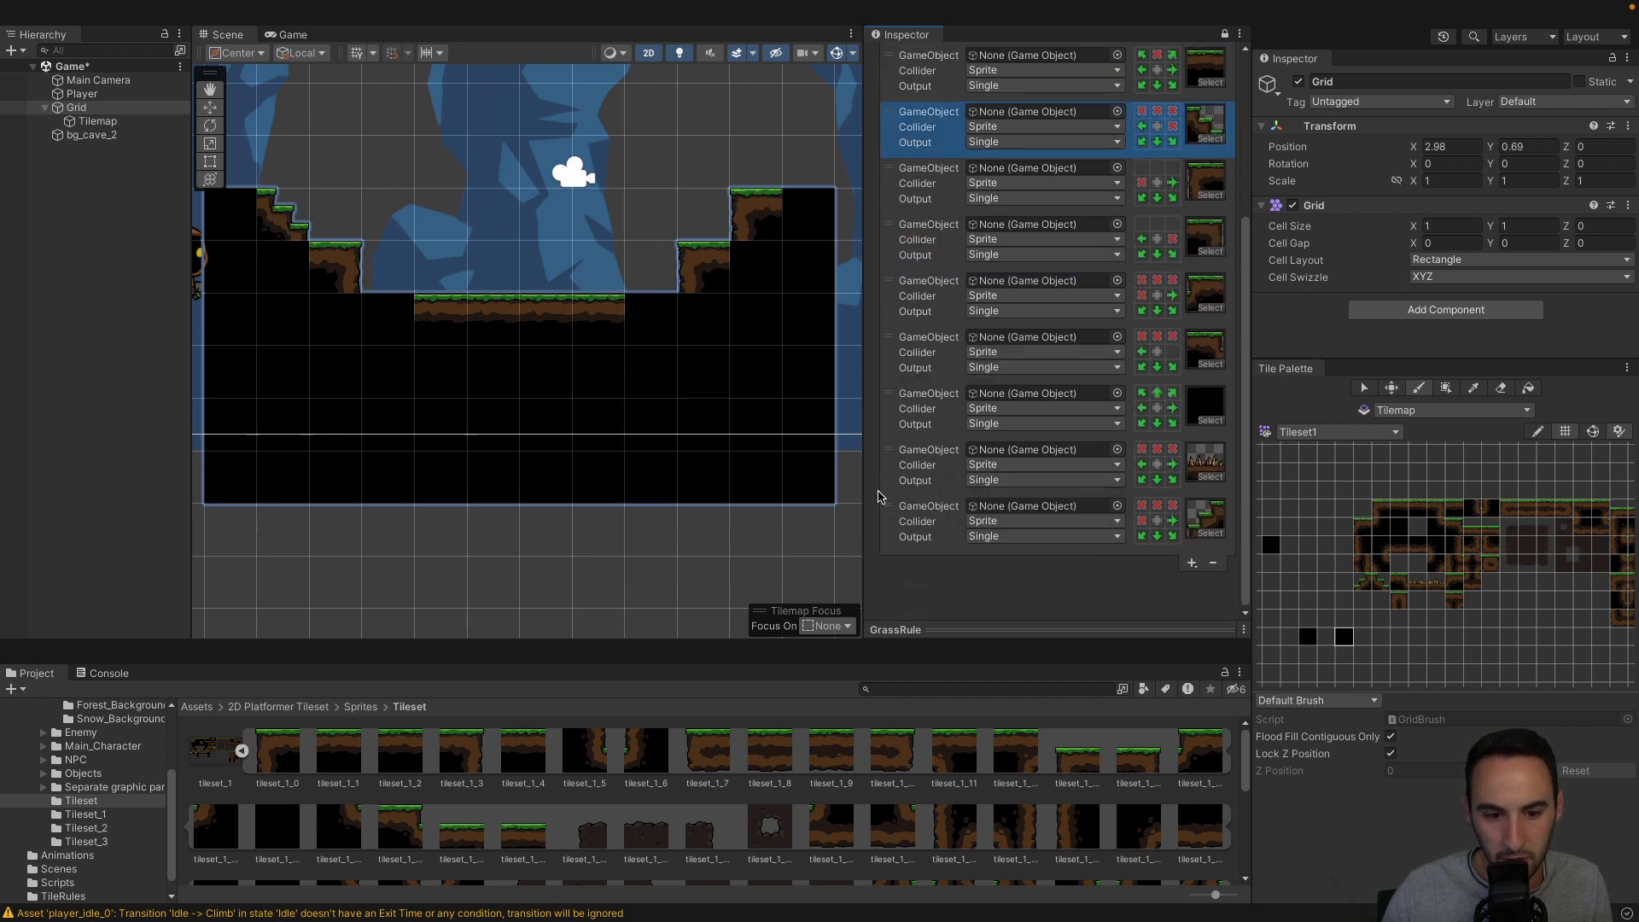
Move the mirrored stair-sprite tiling rule from the end of the list up to fourth place.
left_click_drag(885, 498, 919, 223)
scroll(920, 224, "up", 1)
scroll(919, 227, "up", 3)
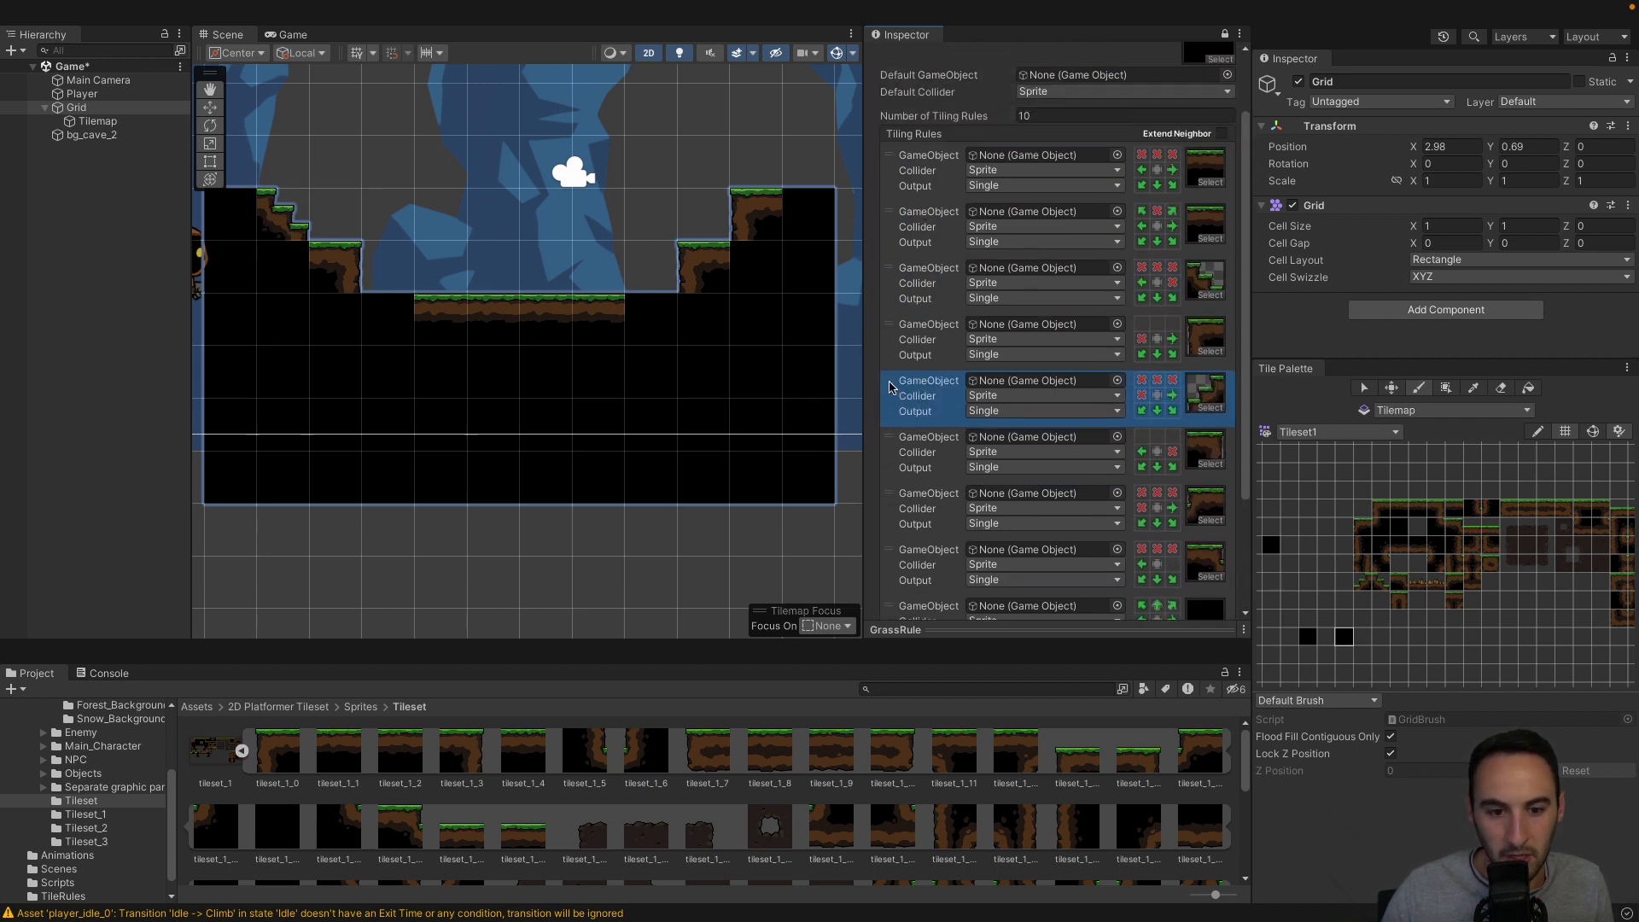
left_click_drag(890, 386, 890, 329)
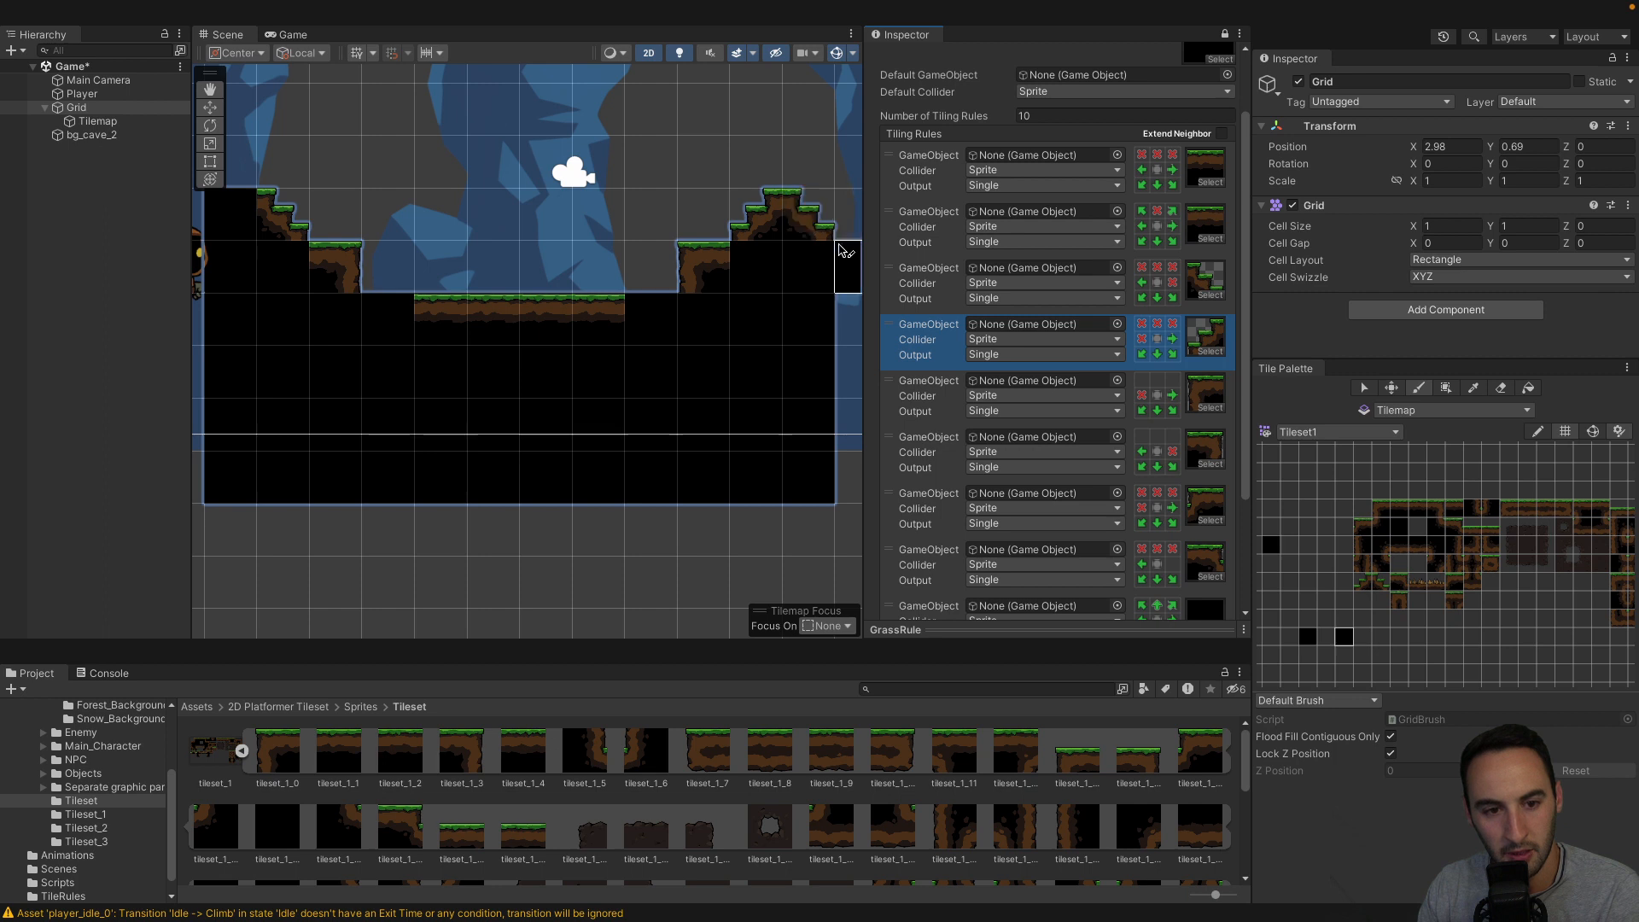
Extend the block's right end with one raised tile and two filled columns one tile lower.
left_click(844, 216)
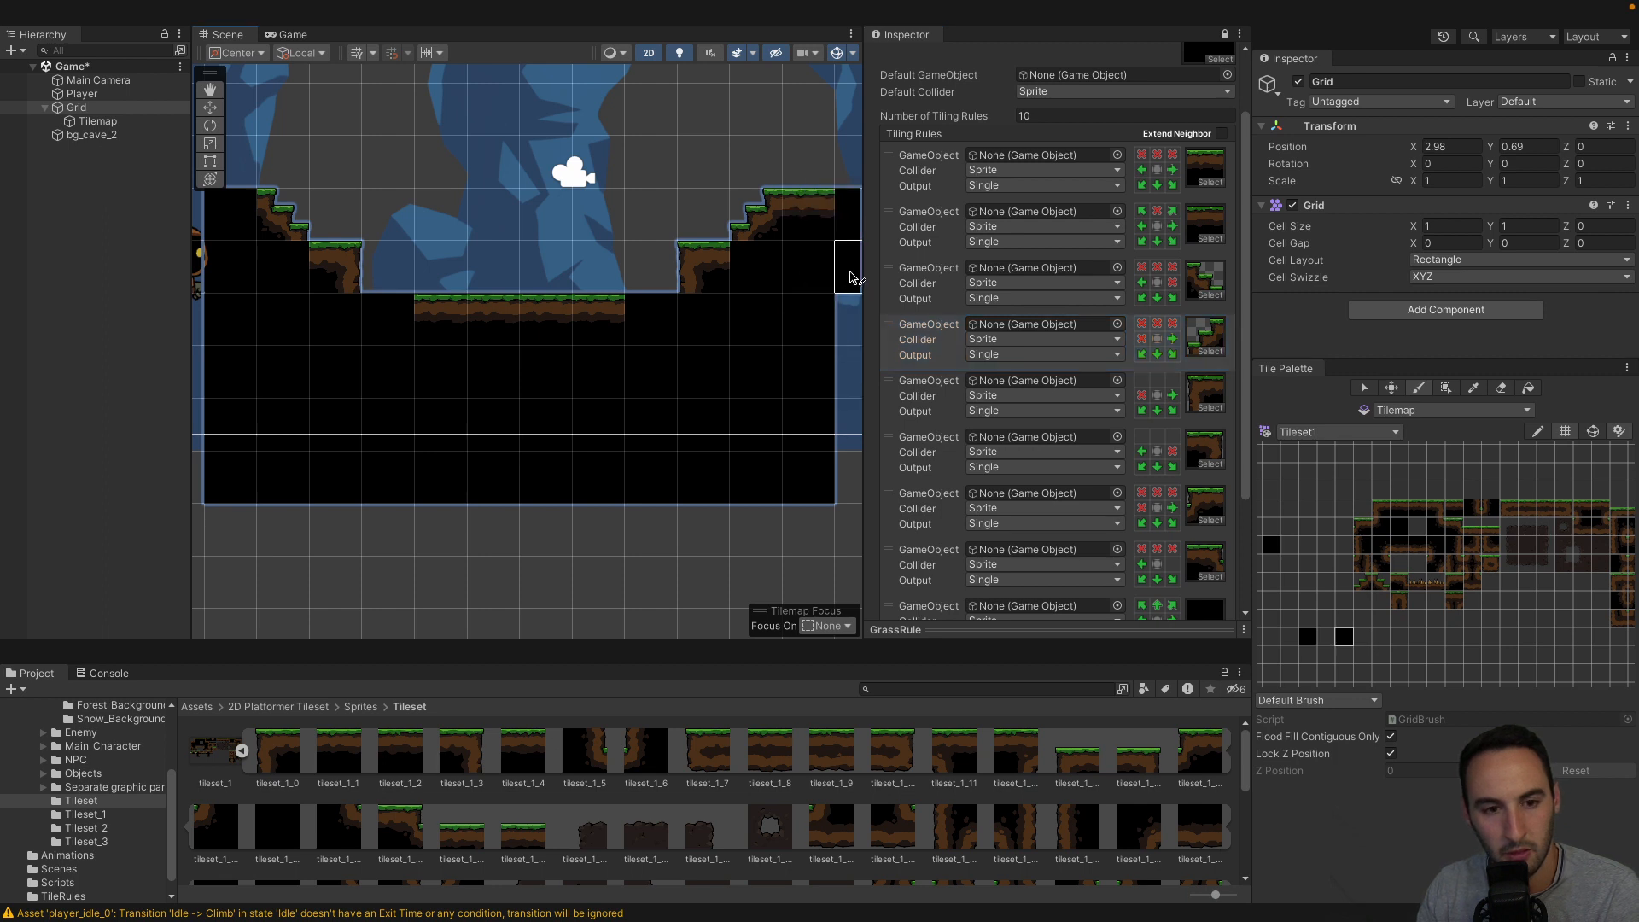
middle_click_drag(775, 312, 581, 318)
mouse_move(704, 325)
left_mouse_down()
mouse_move(663, 422)
mouse_move(688, 475)
mouse_move(727, 436)
mouse_move(717, 303)
mouse_move(786, 282)
mouse_move(786, 475)
mouse_move(549, 432)
left_mouse_up()
middle_click_drag(548, 432, 689, 435)
scroll(688, 435, "down", 3)
mouse_move(471, 439)
middle_mouse_down()
mouse_move(658, 436)
mouse_move(482, 398)
mouse_move(422, 364)
middle_mouse_up()
scroll(658, 436, "down", 3)
scroll(445, 377, "down", 2)
Extend the block's left end with one raised column and two filled columns one tile lower.
left_click_drag(250, 250, 250, 416)
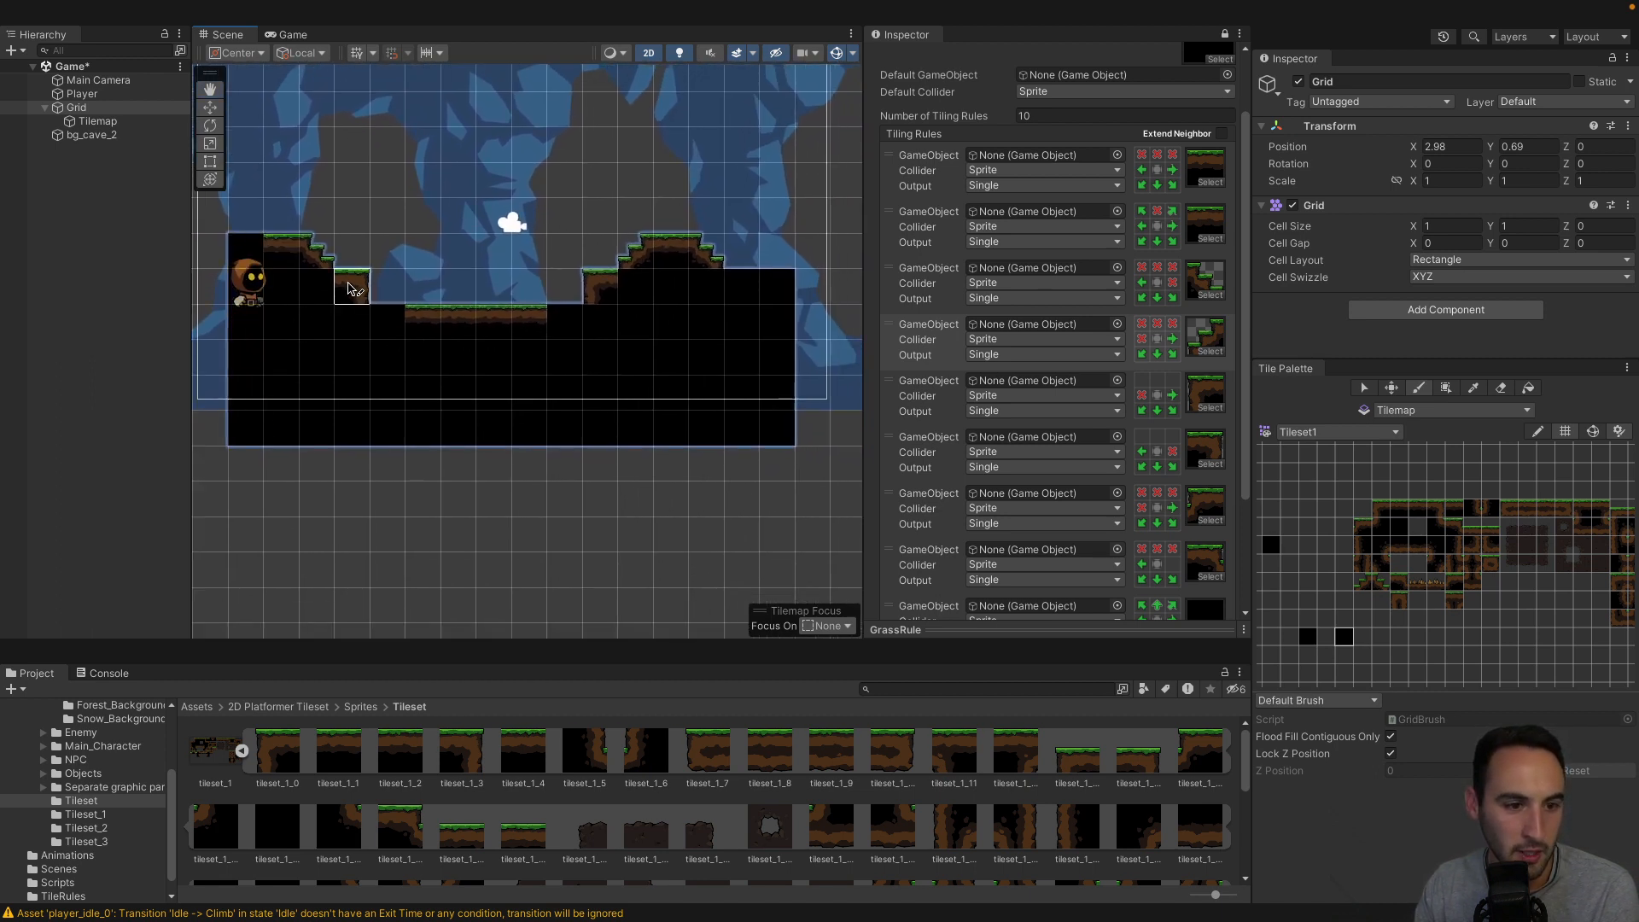
mouse_move(249, 275)
left_mouse_down()
mouse_move(219, 331)
mouse_move(219, 428)
left_mouse_up()
mouse_move(219, 427)
middle_mouse_down()
mouse_move(439, 391)
mouse_move(303, 384)
mouse_move(393, 374)
middle_mouse_up()
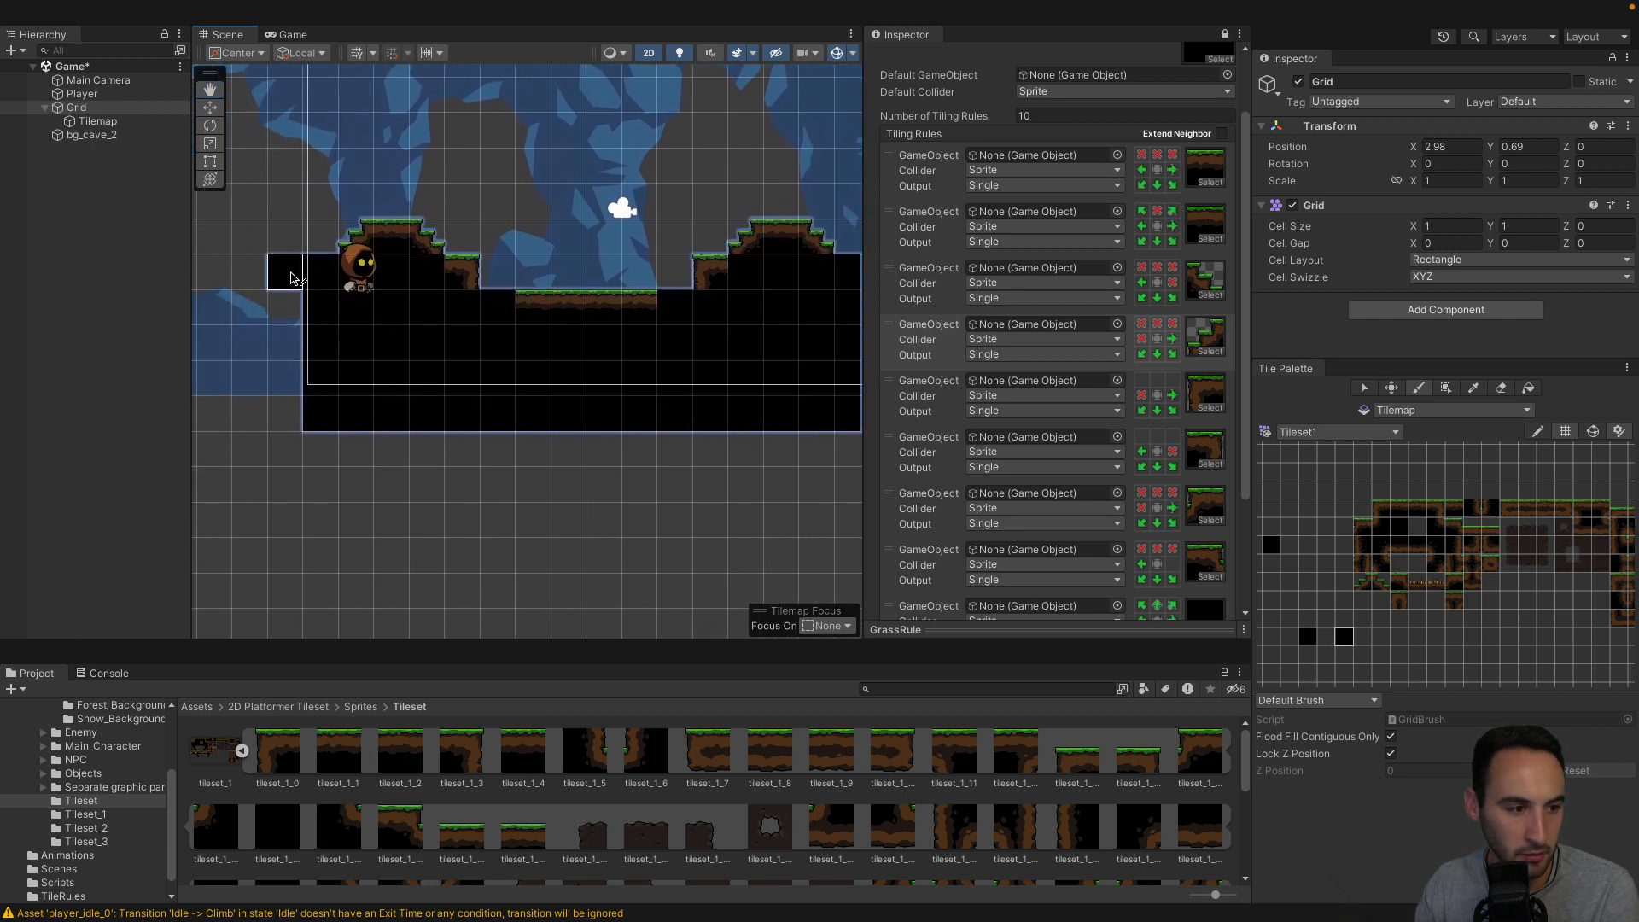
left_click_drag(292, 274, 296, 426)
middle_click_drag(633, 472, 562, 495)
scroll(585, 490, "down", 3)
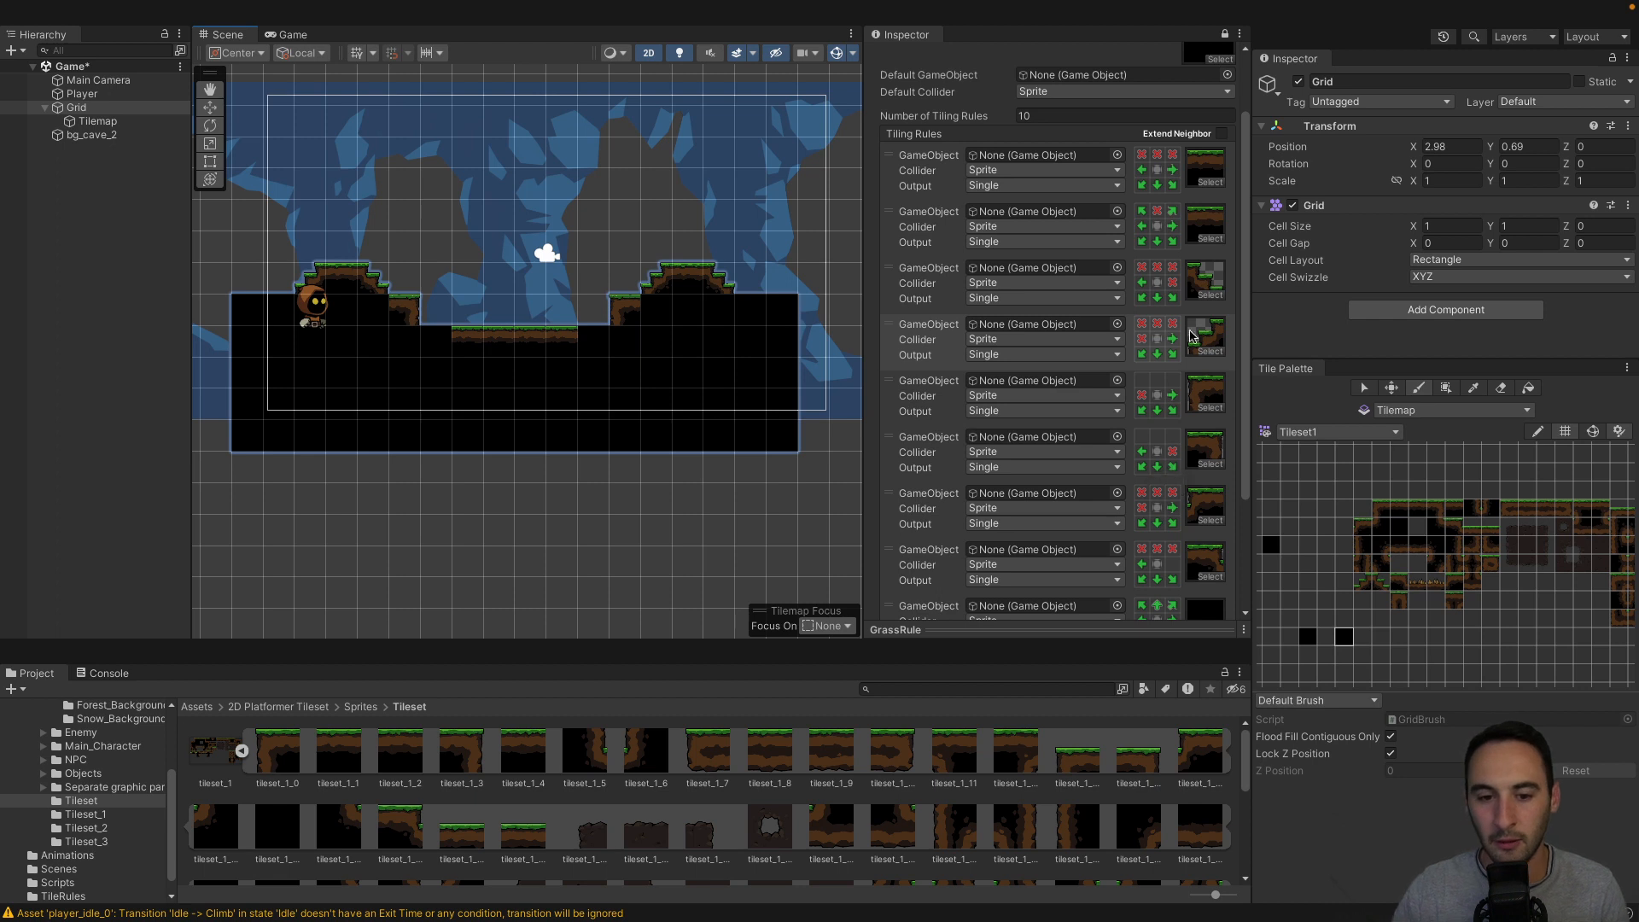
Check the inner corner tiles against the rules and set the second tiling rule's upper-right and upper-left neighbors to Not This.
scroll(996, 526, "down", 4)
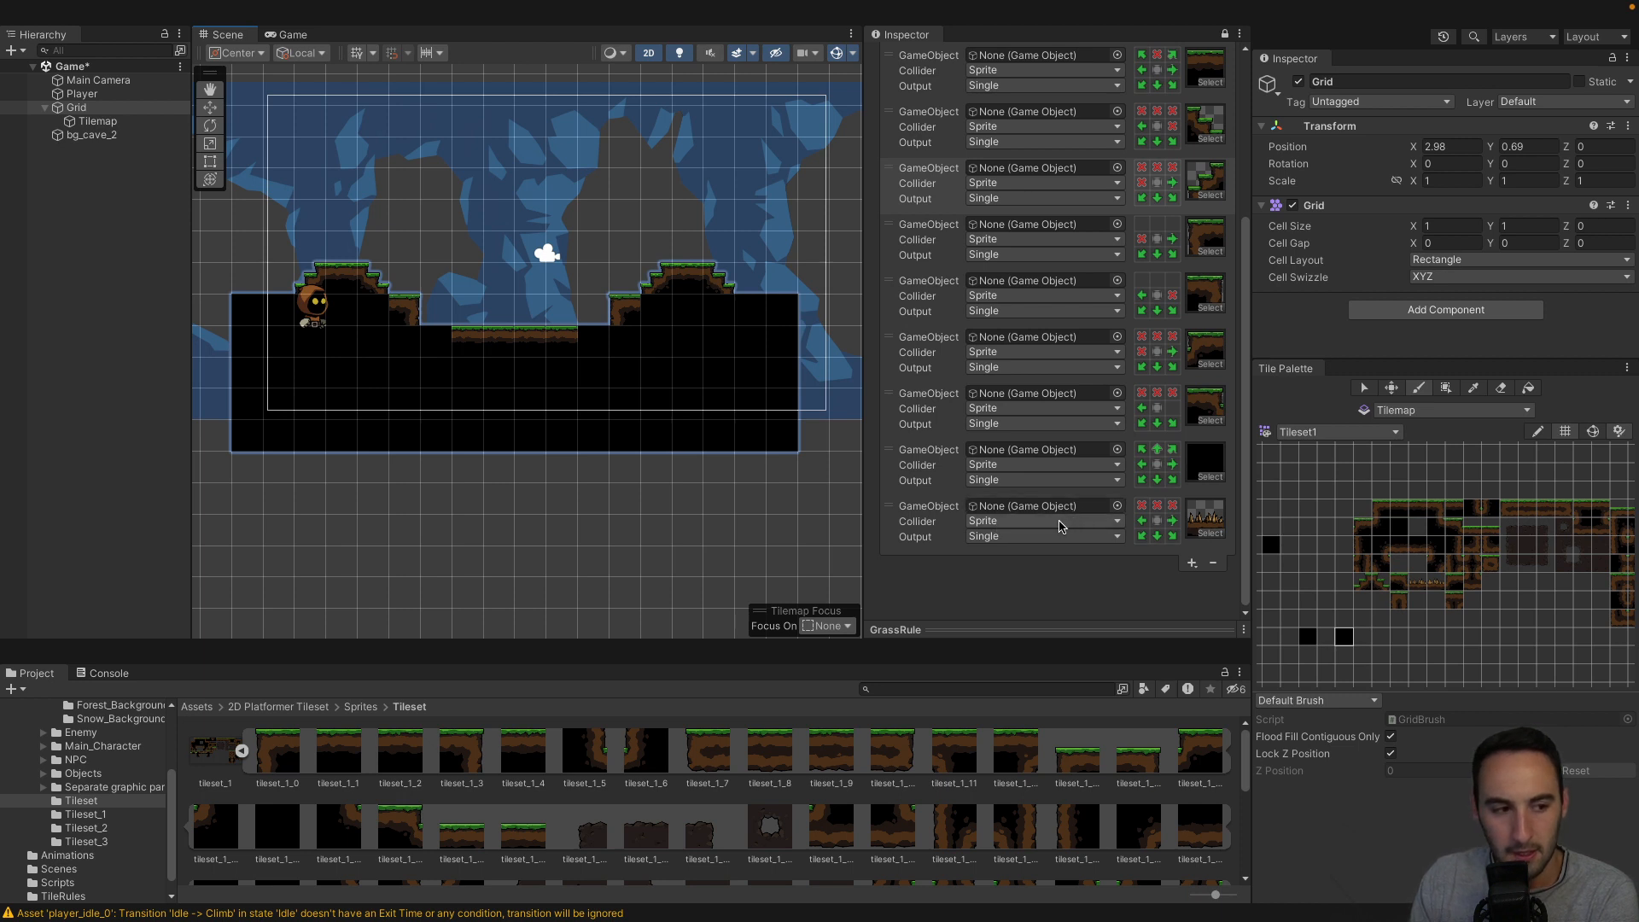
scroll(1063, 523, "up", 1)
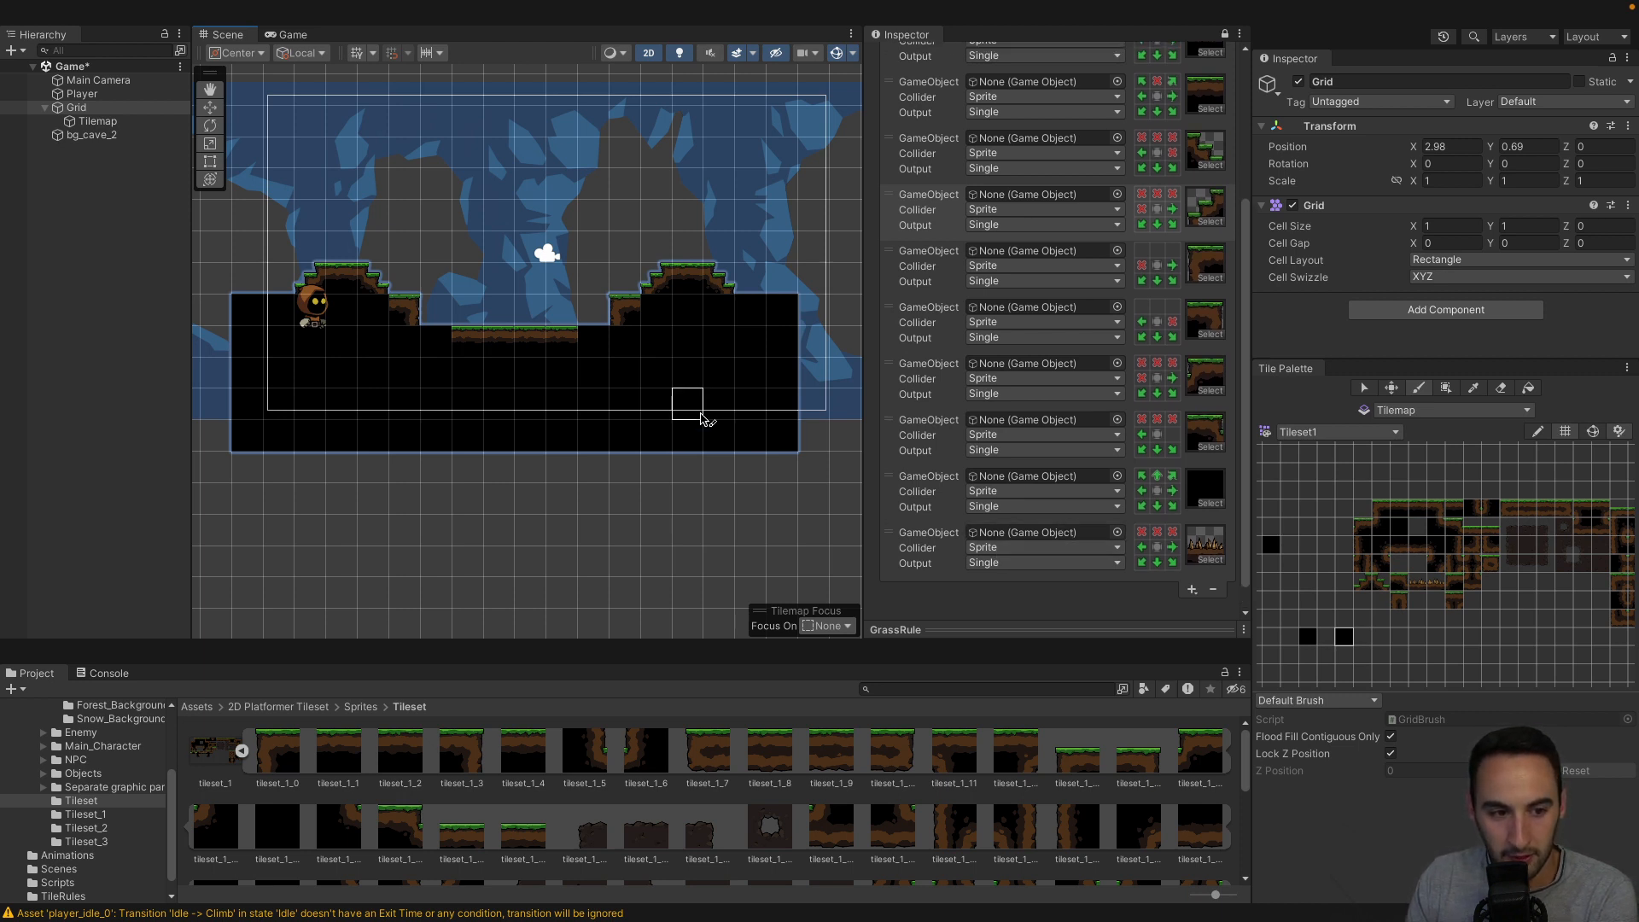
scroll(696, 408, "up", 3)
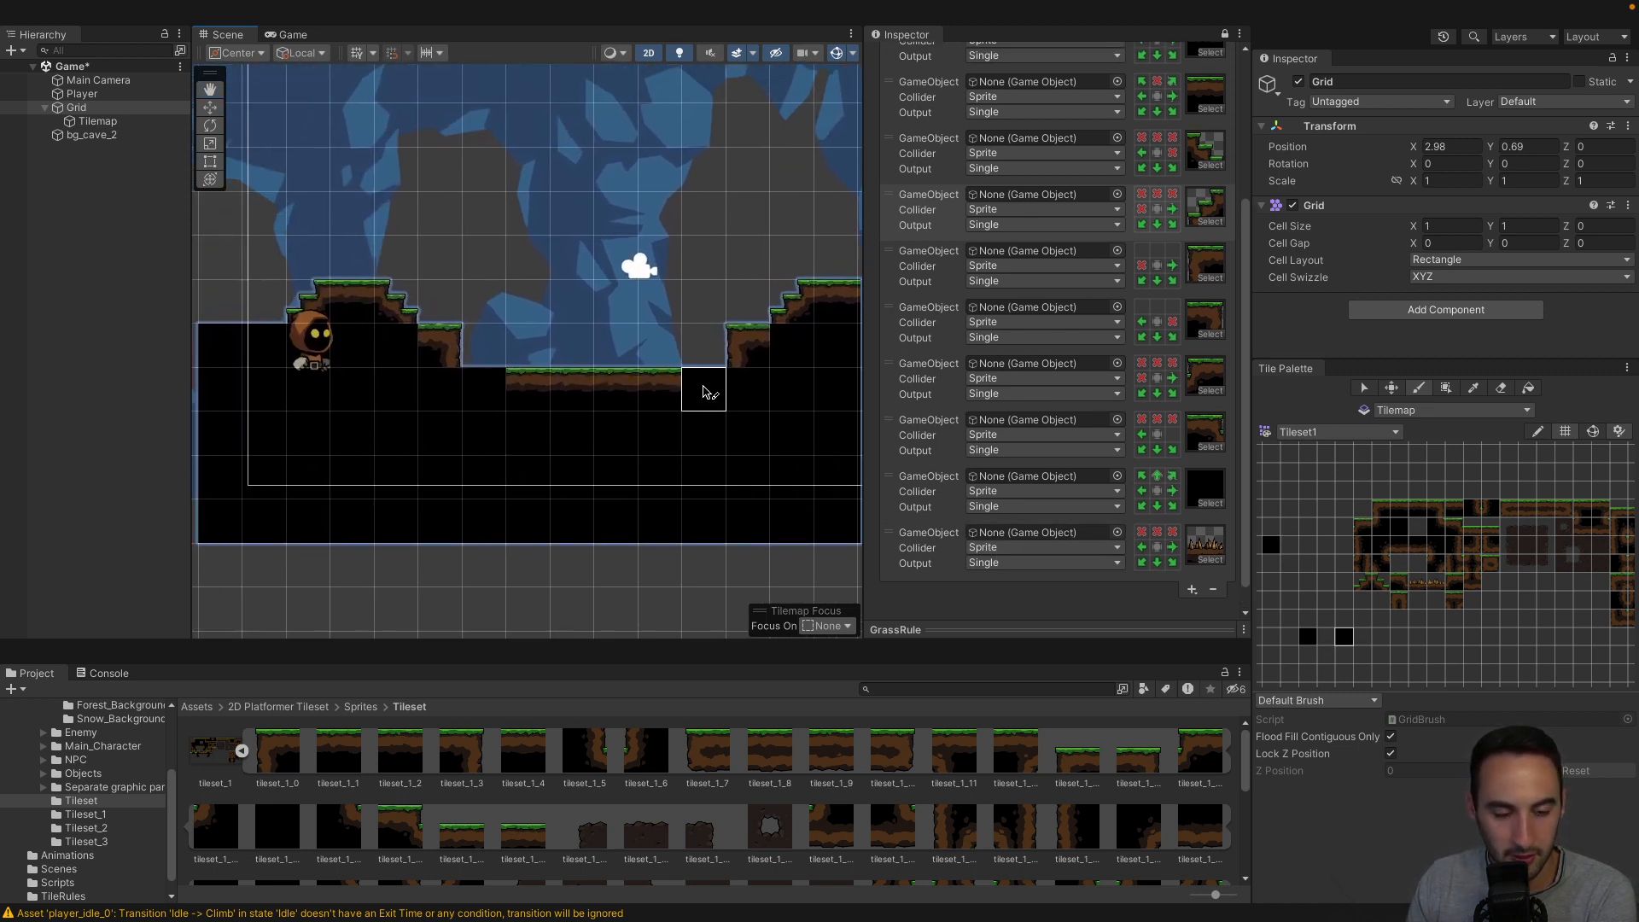
scroll(703, 392, "up", 4)
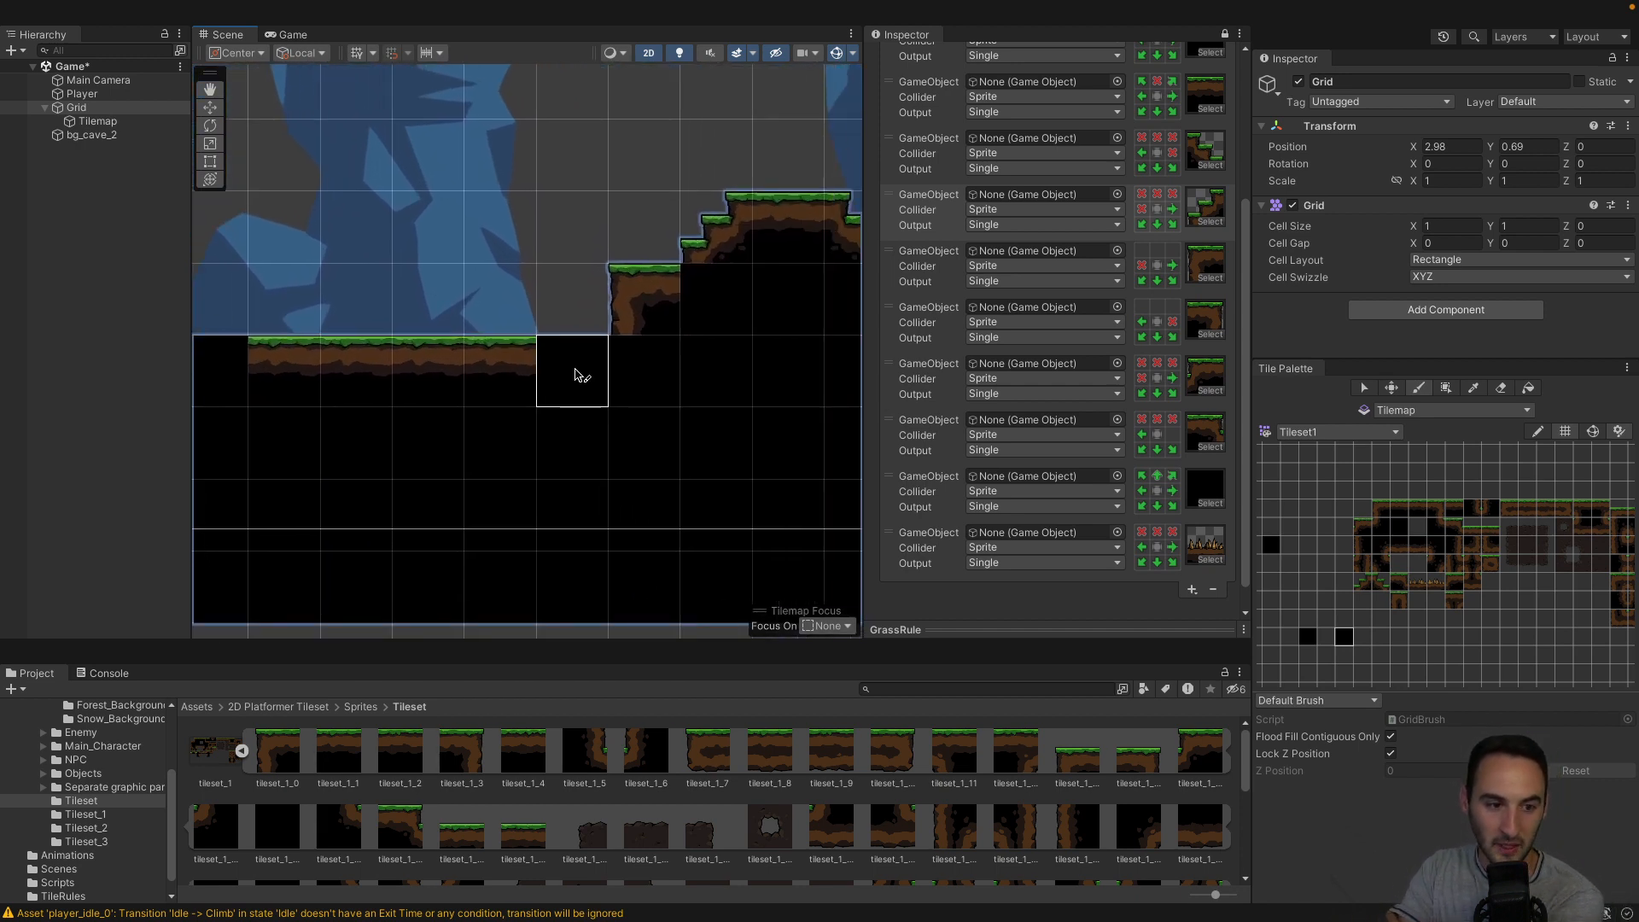
scroll(1143, 470, "up", 1)
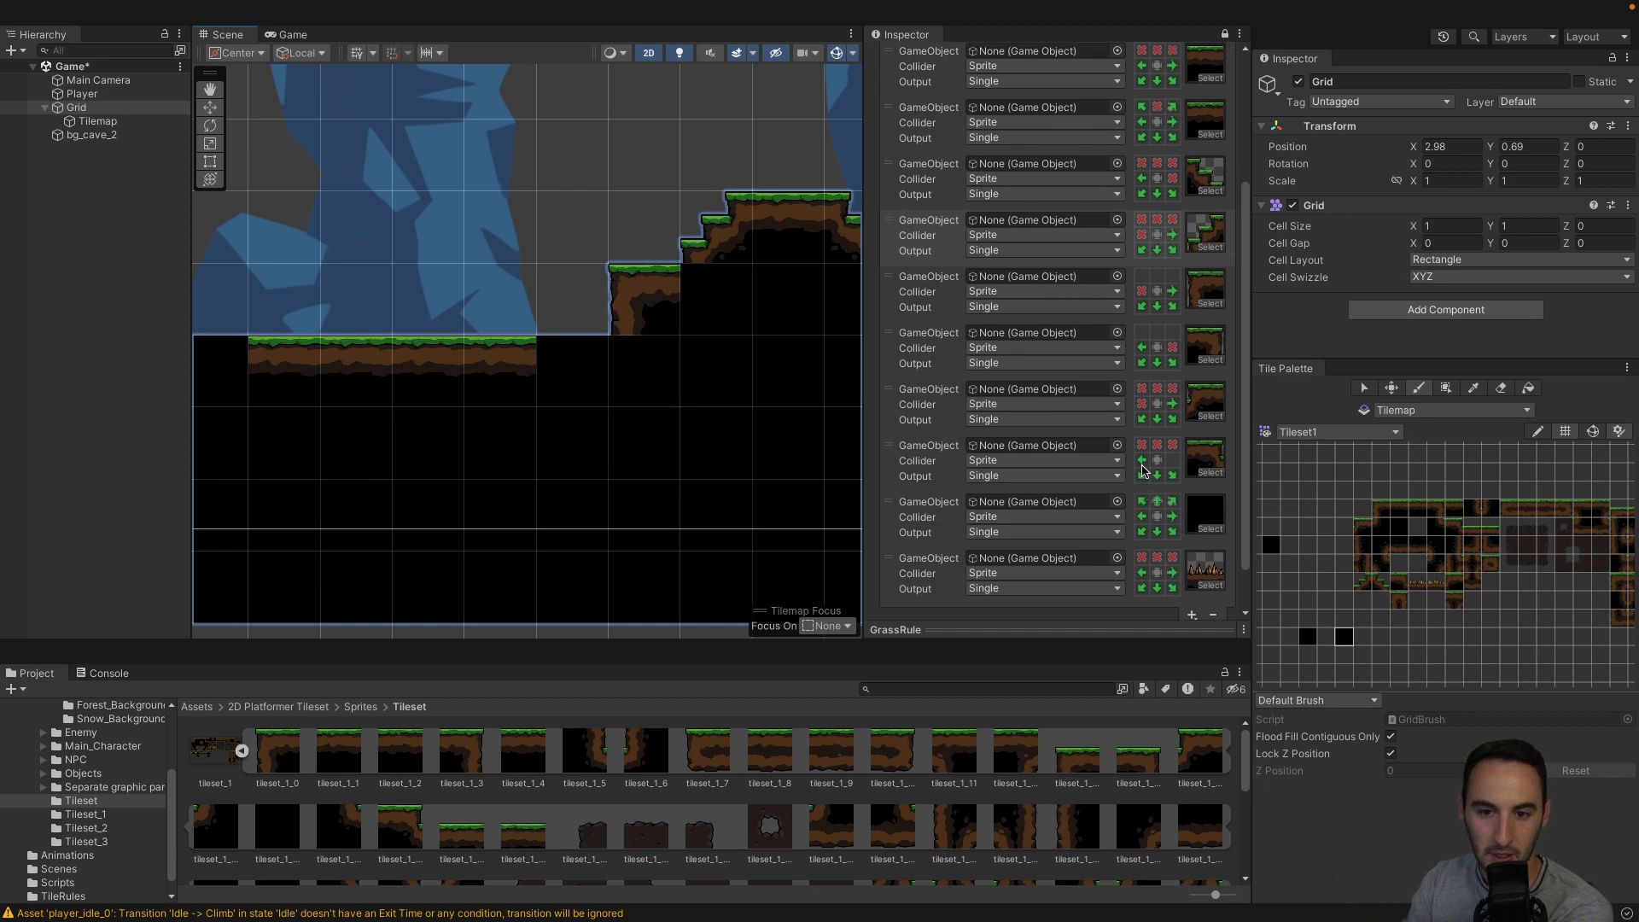
scroll(1144, 470, "up", 5)
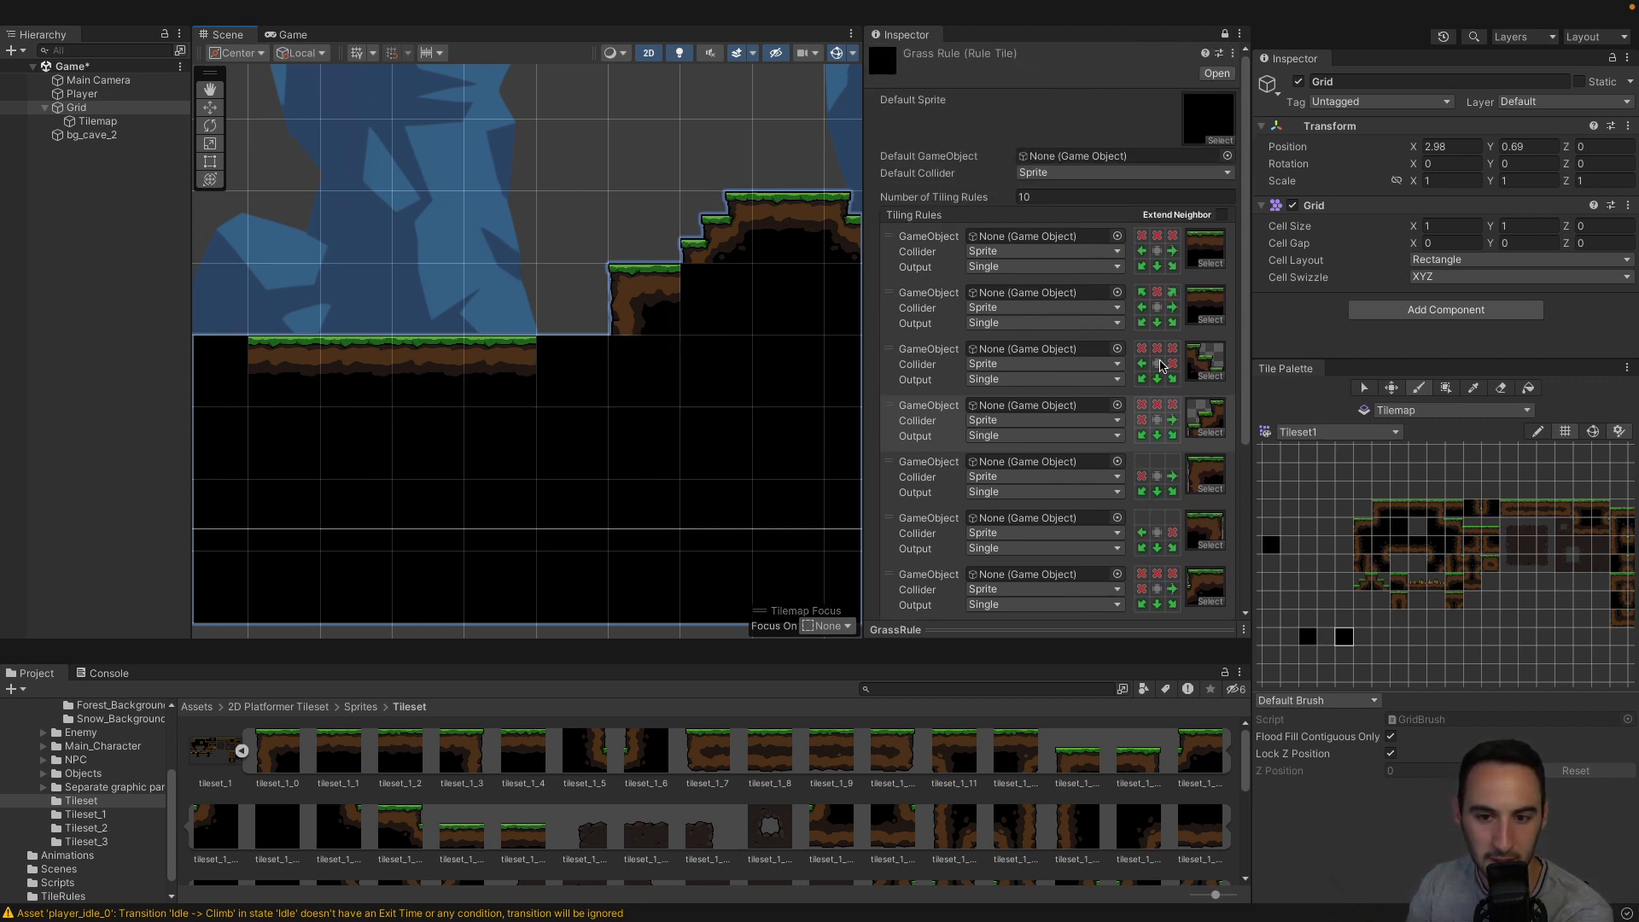
left_click(1171, 293)
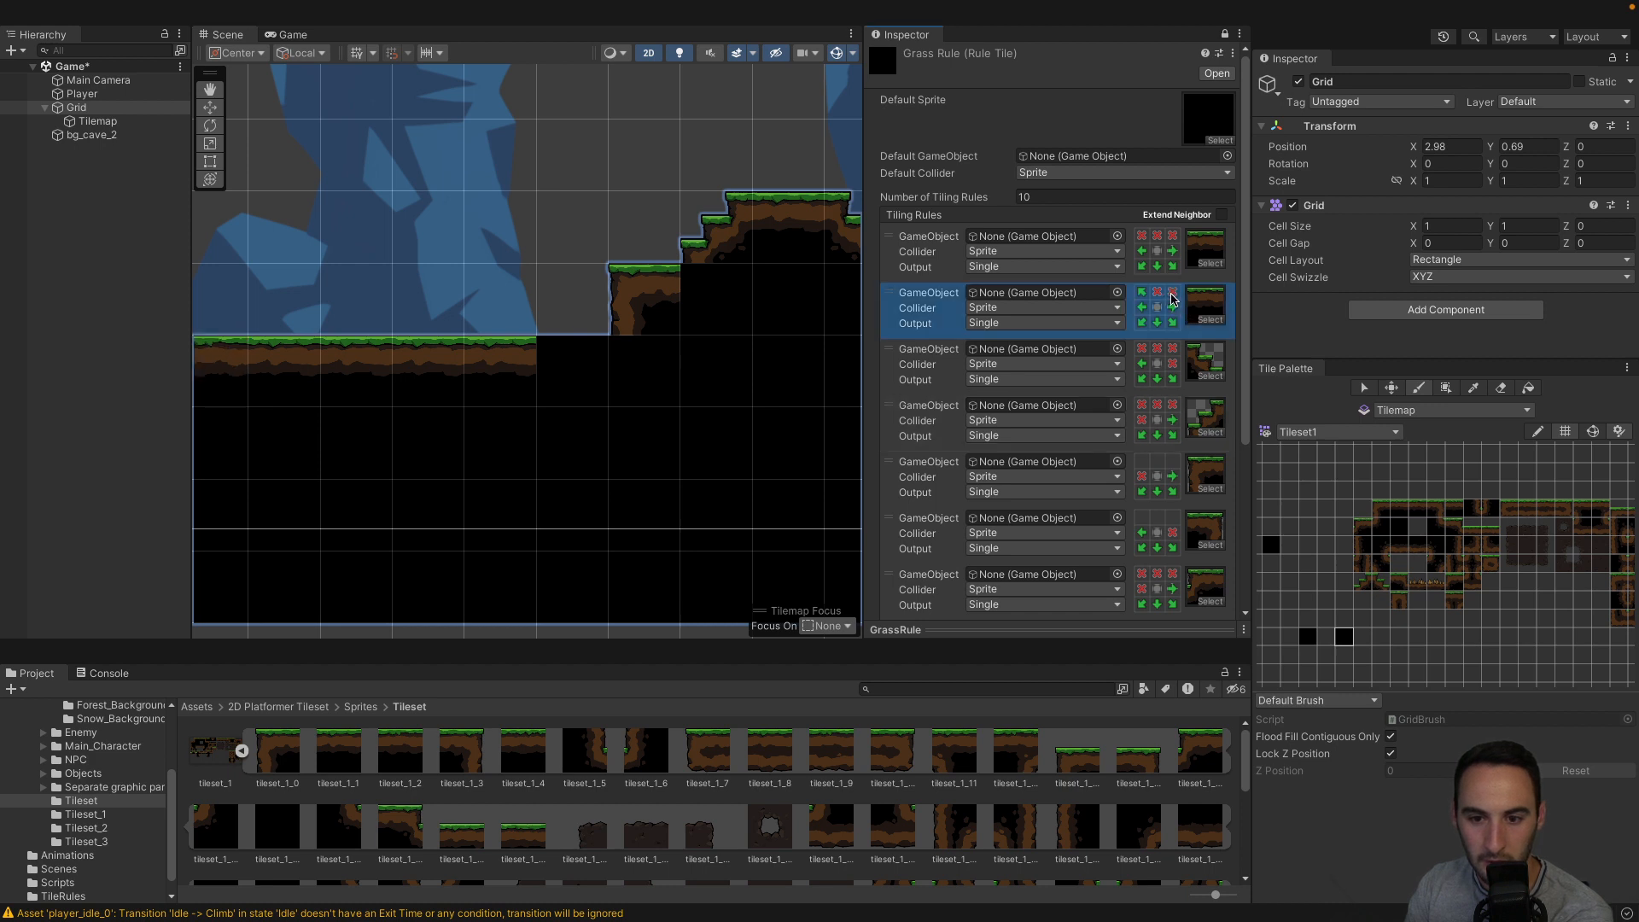
left_click(1142, 293)
Clear all three upper neighbor conditions of the first and second tiling rules.
middle_click_drag(437, 341, 498, 343)
left_click(1172, 237)
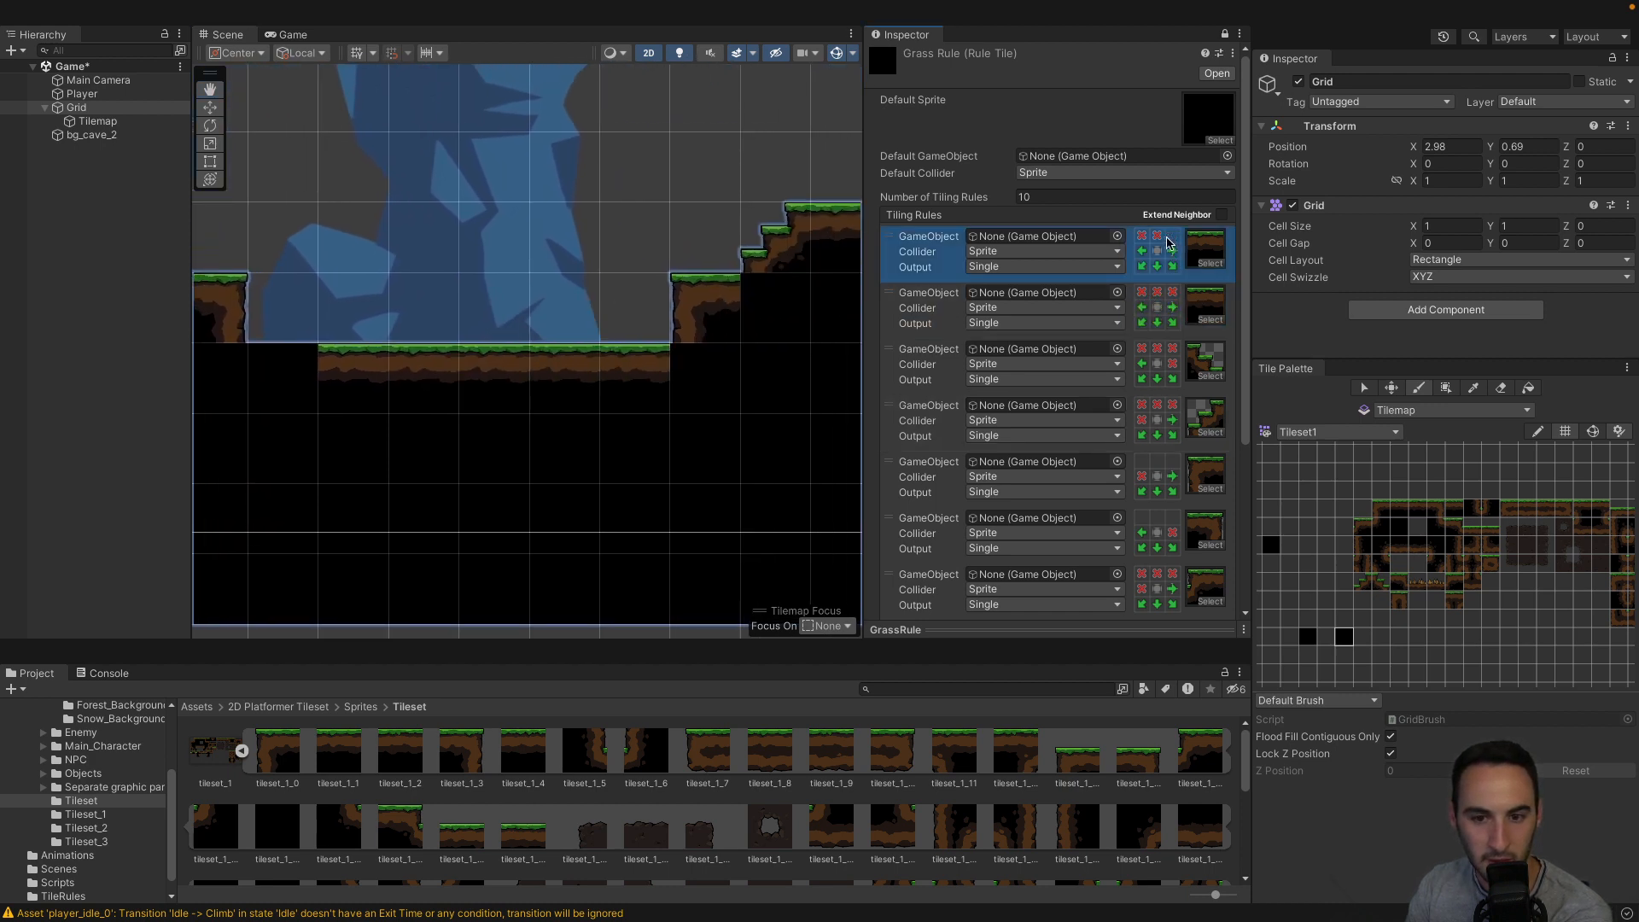
left_click(1157, 236)
left_click(1142, 238)
left_click(1142, 294)
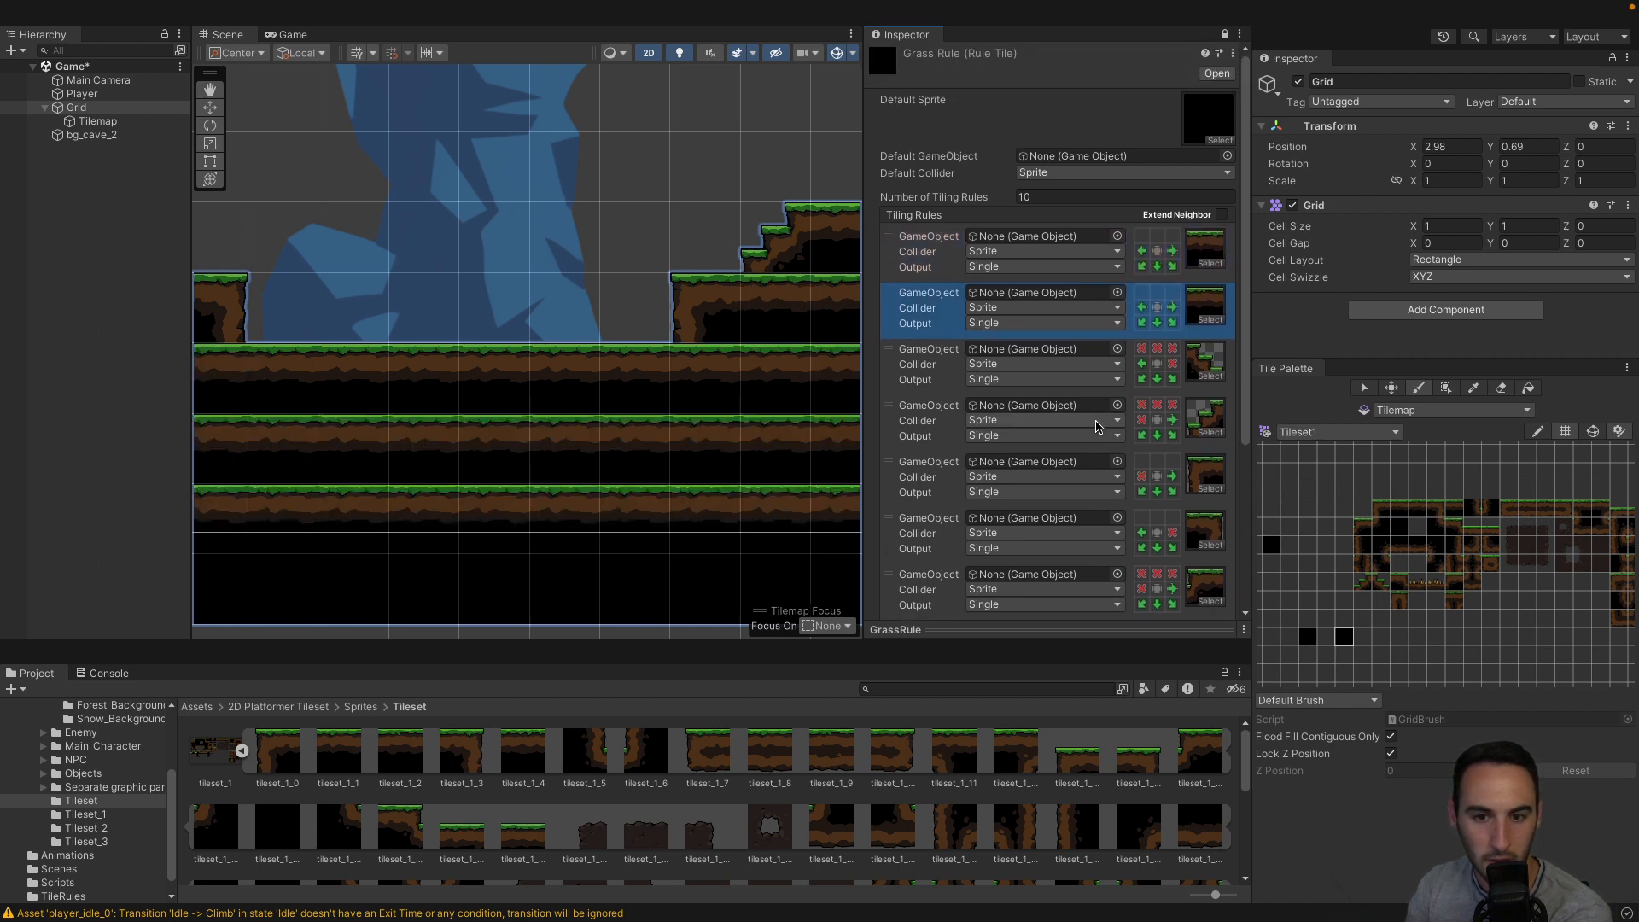
Move the solid black tiling rule from ninth place to the top of the rule list.
scroll(687, 309, "down", 5)
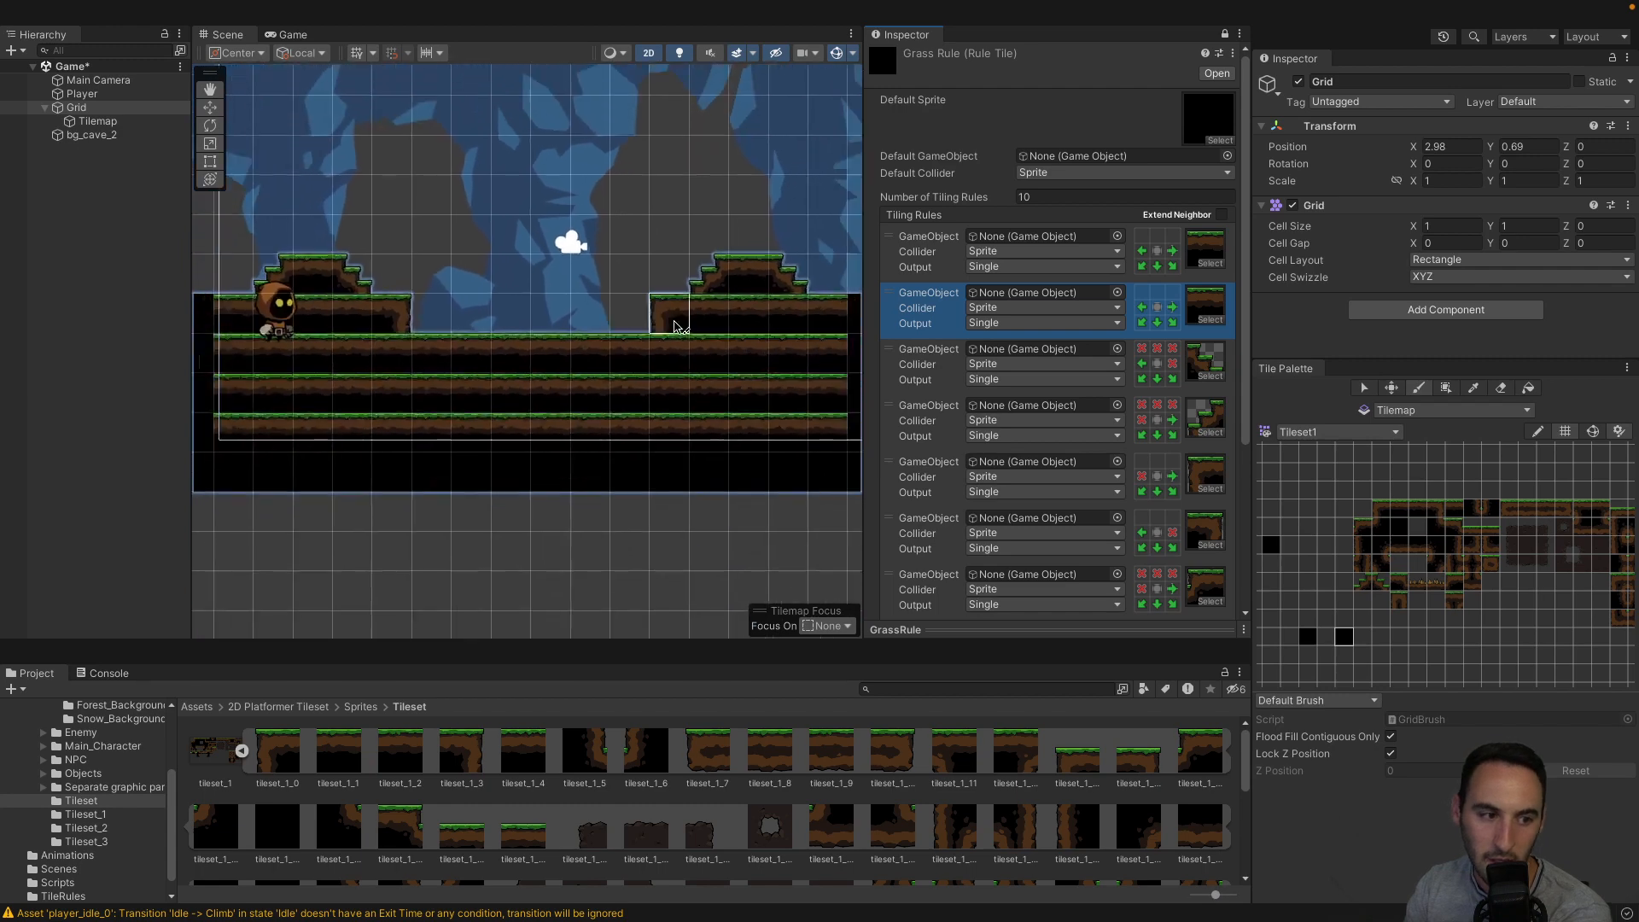
scroll(802, 299, "up", 1)
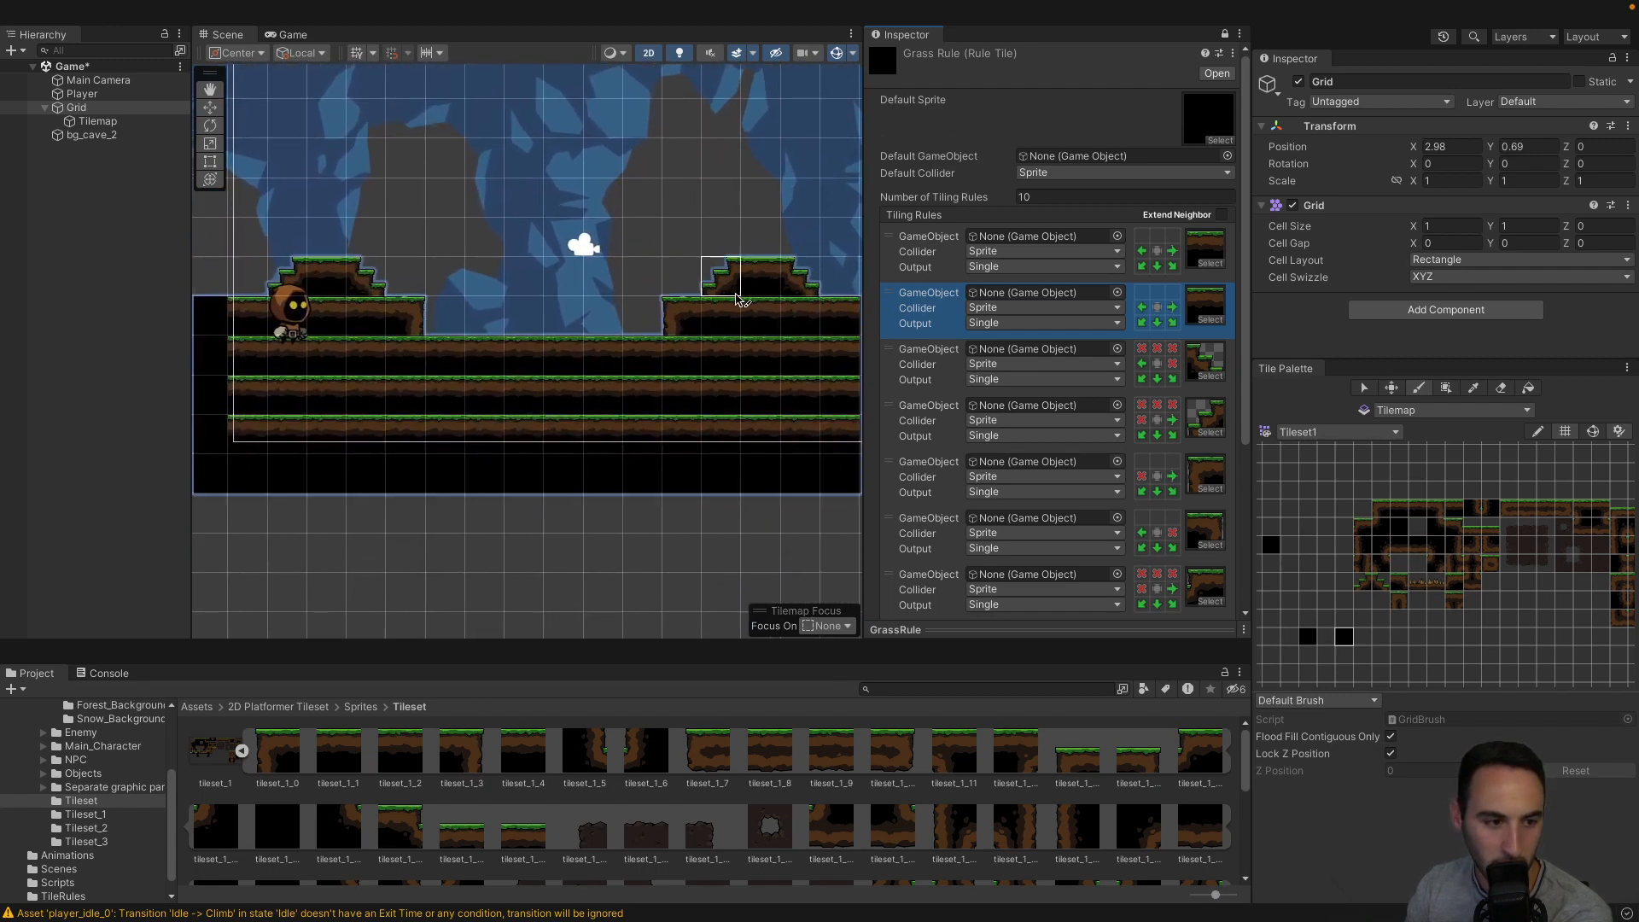
scroll(628, 292, "up", 1)
scroll(1097, 421, "down", 5)
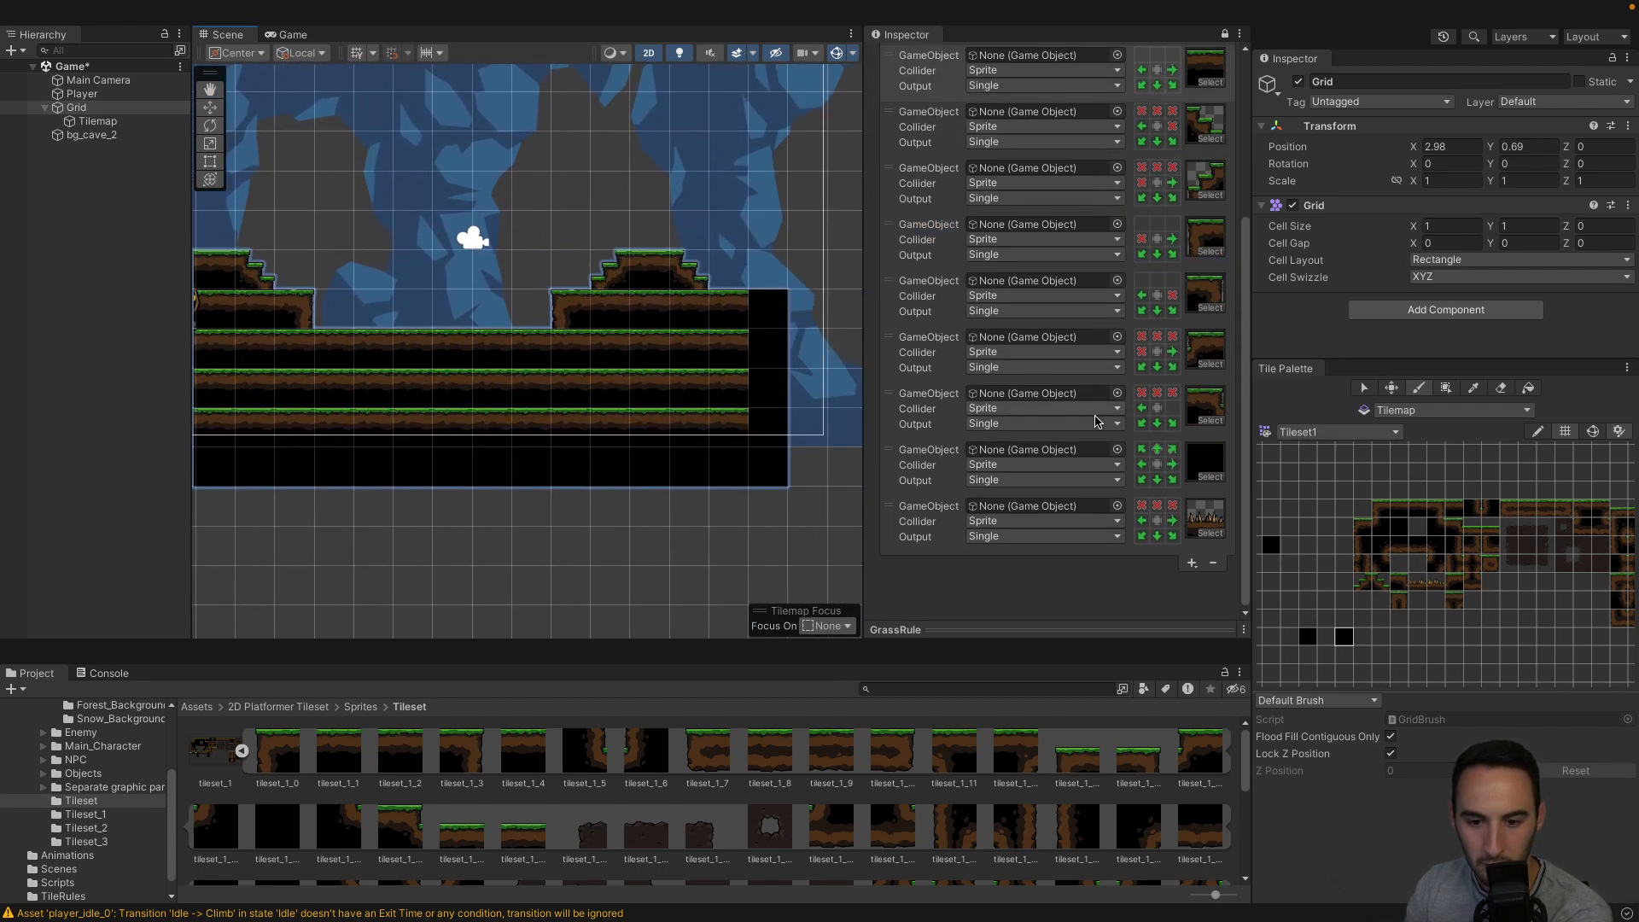
left_click_drag(887, 444, 888, 175)
scroll(887, 438, "up", 3)
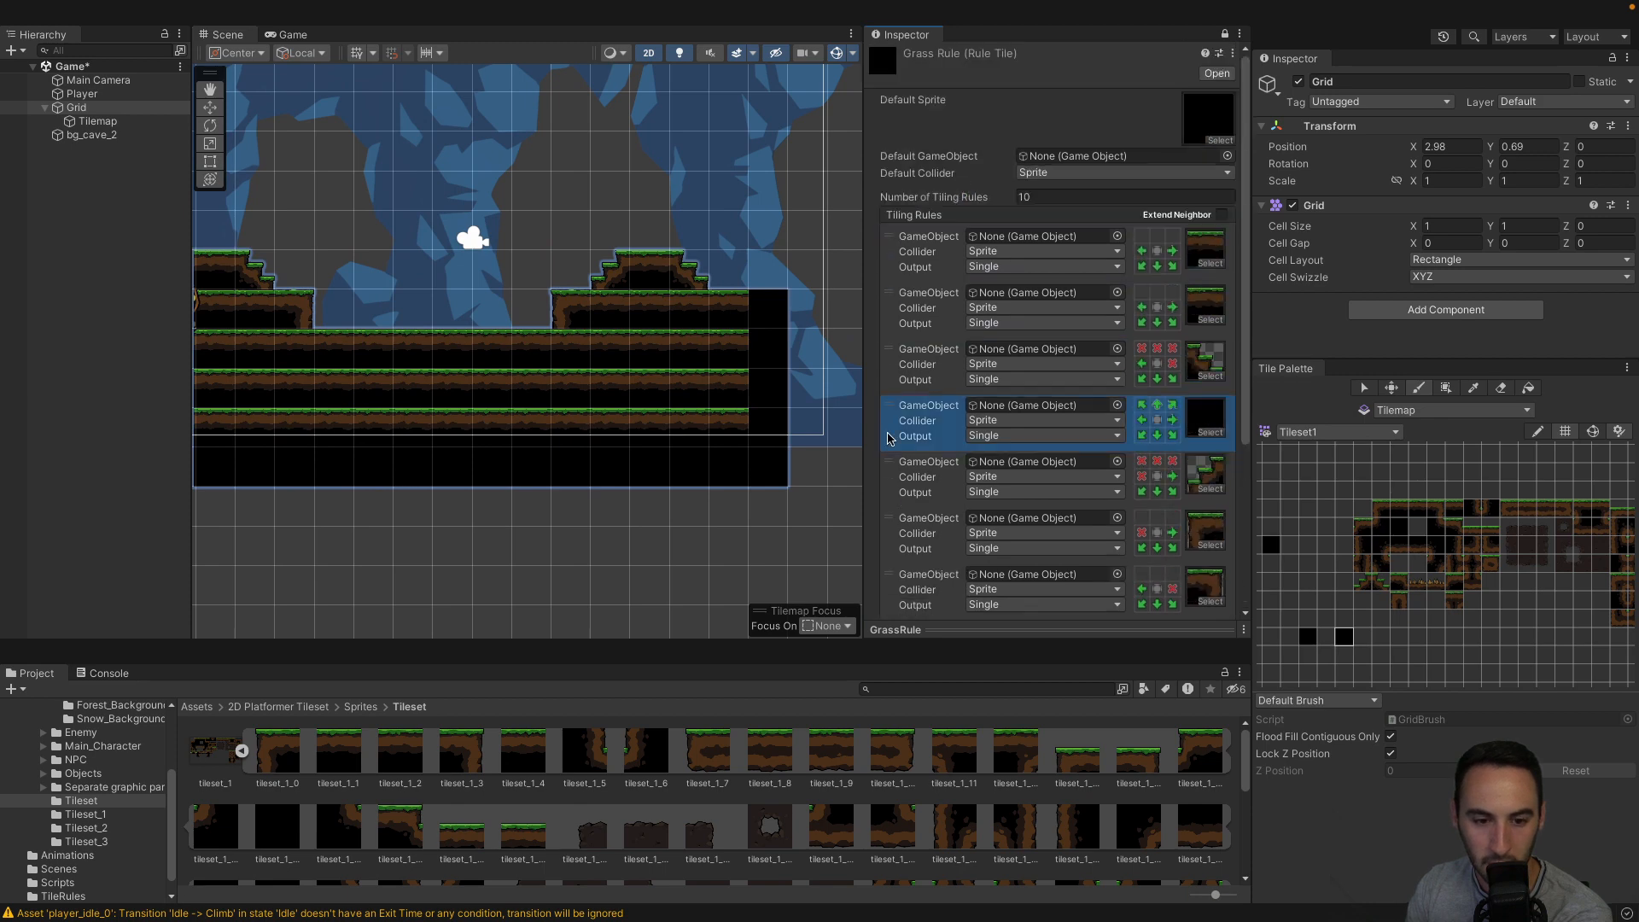
left_click_drag(887, 412, 888, 243)
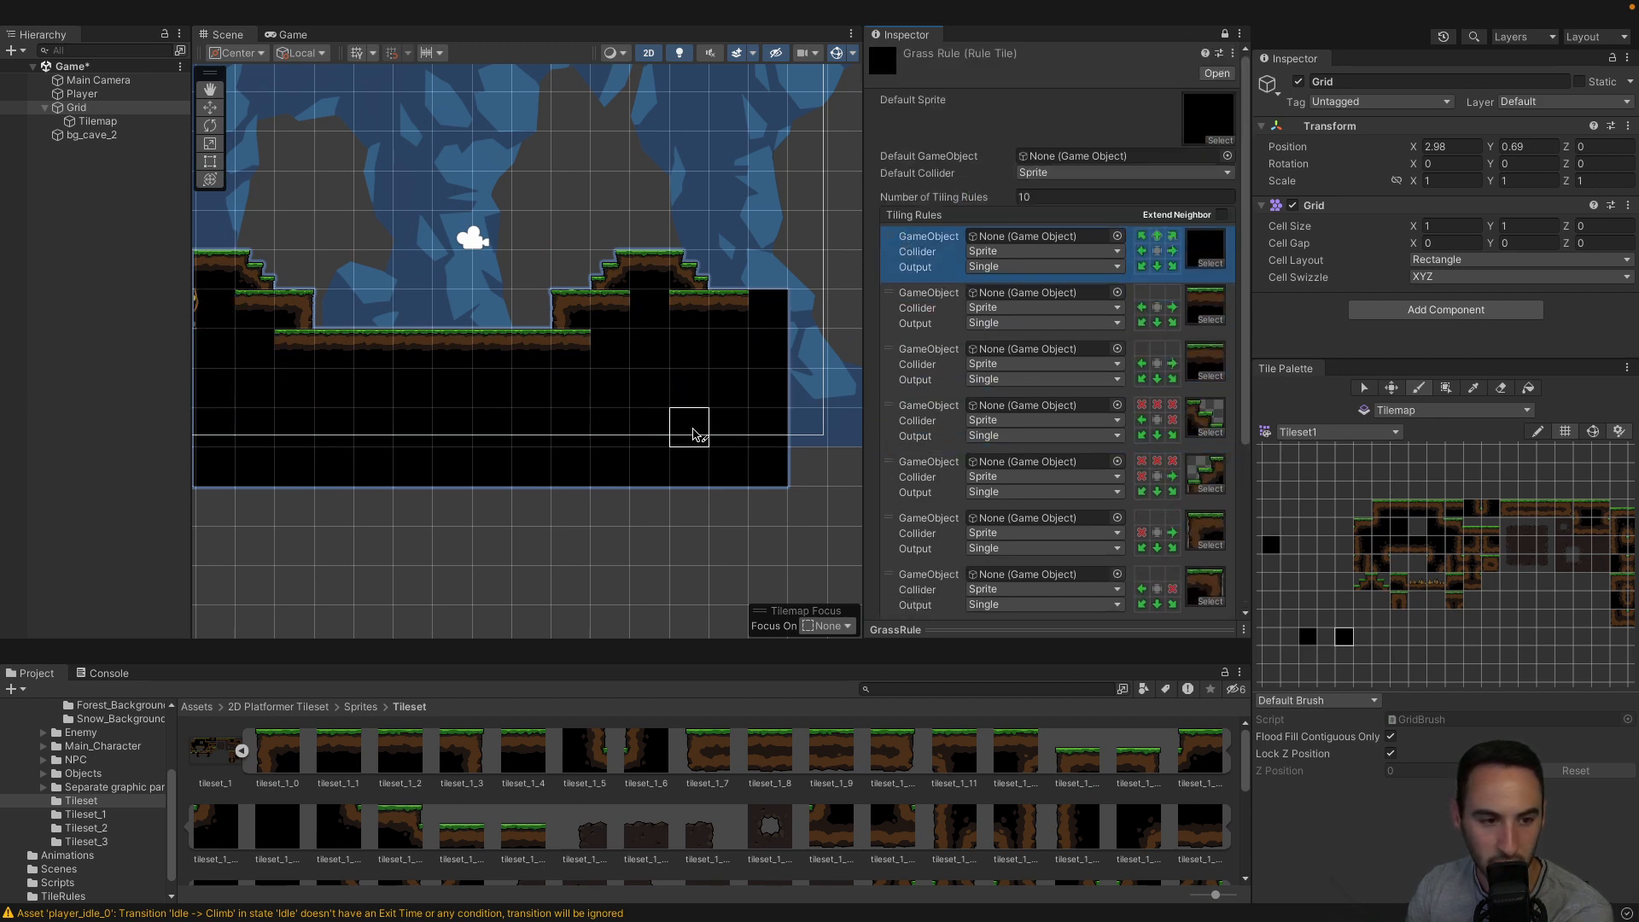
Try the sixth tiling rule's lower neighbor as Not This and as empty, and restore it to This.
scroll(593, 453, "up", 5)
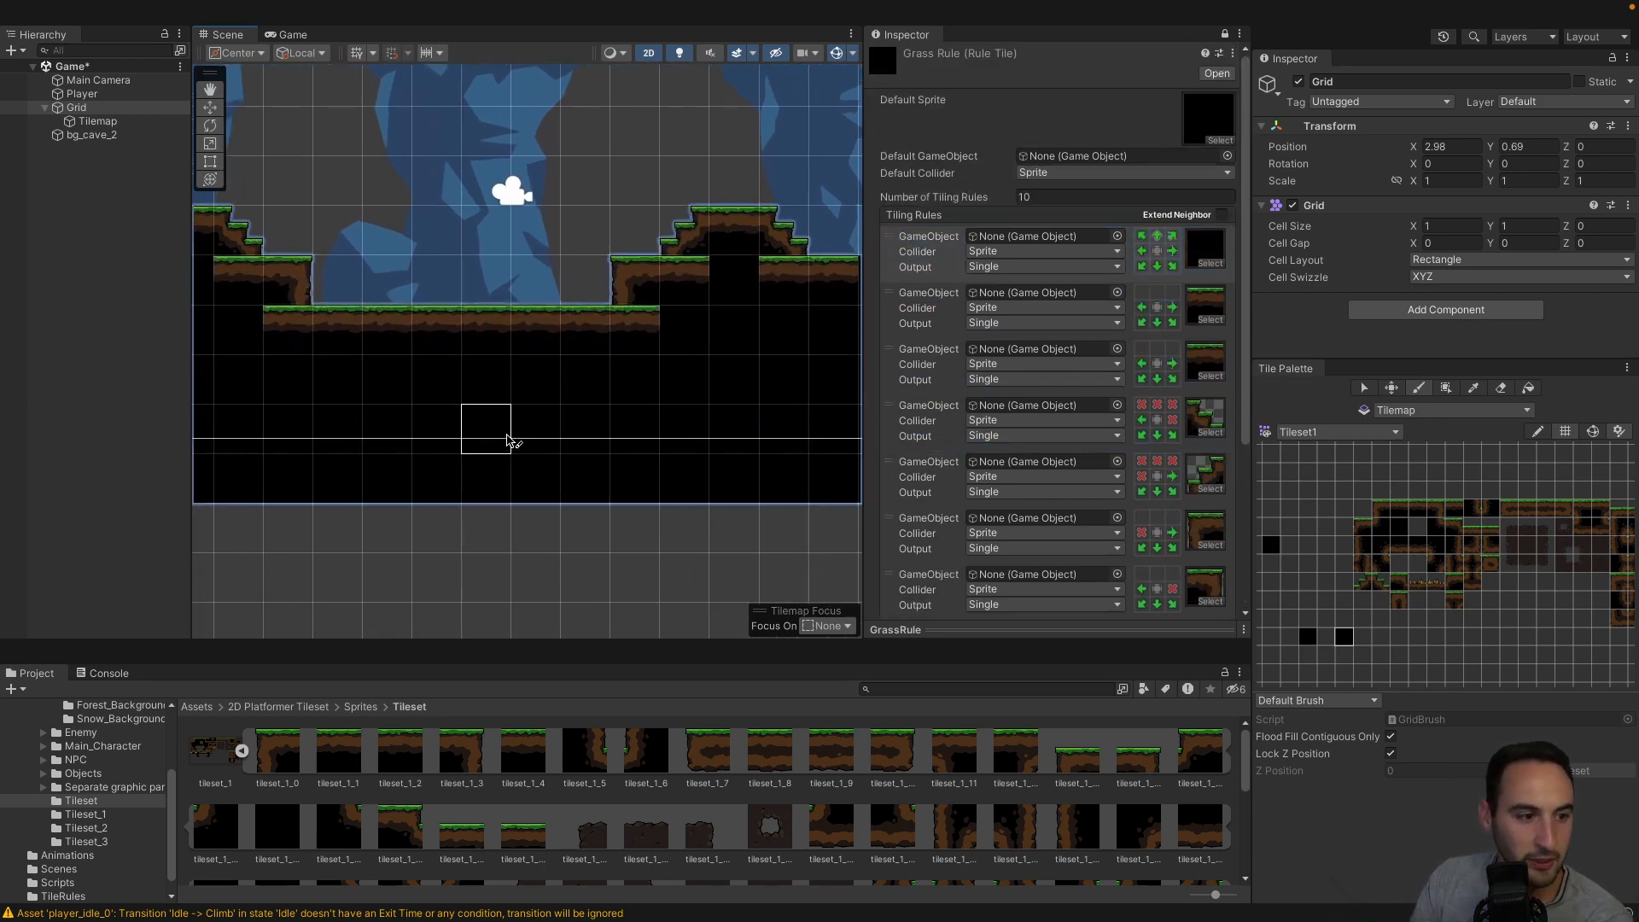
middle_click_drag(621, 408, 499, 447)
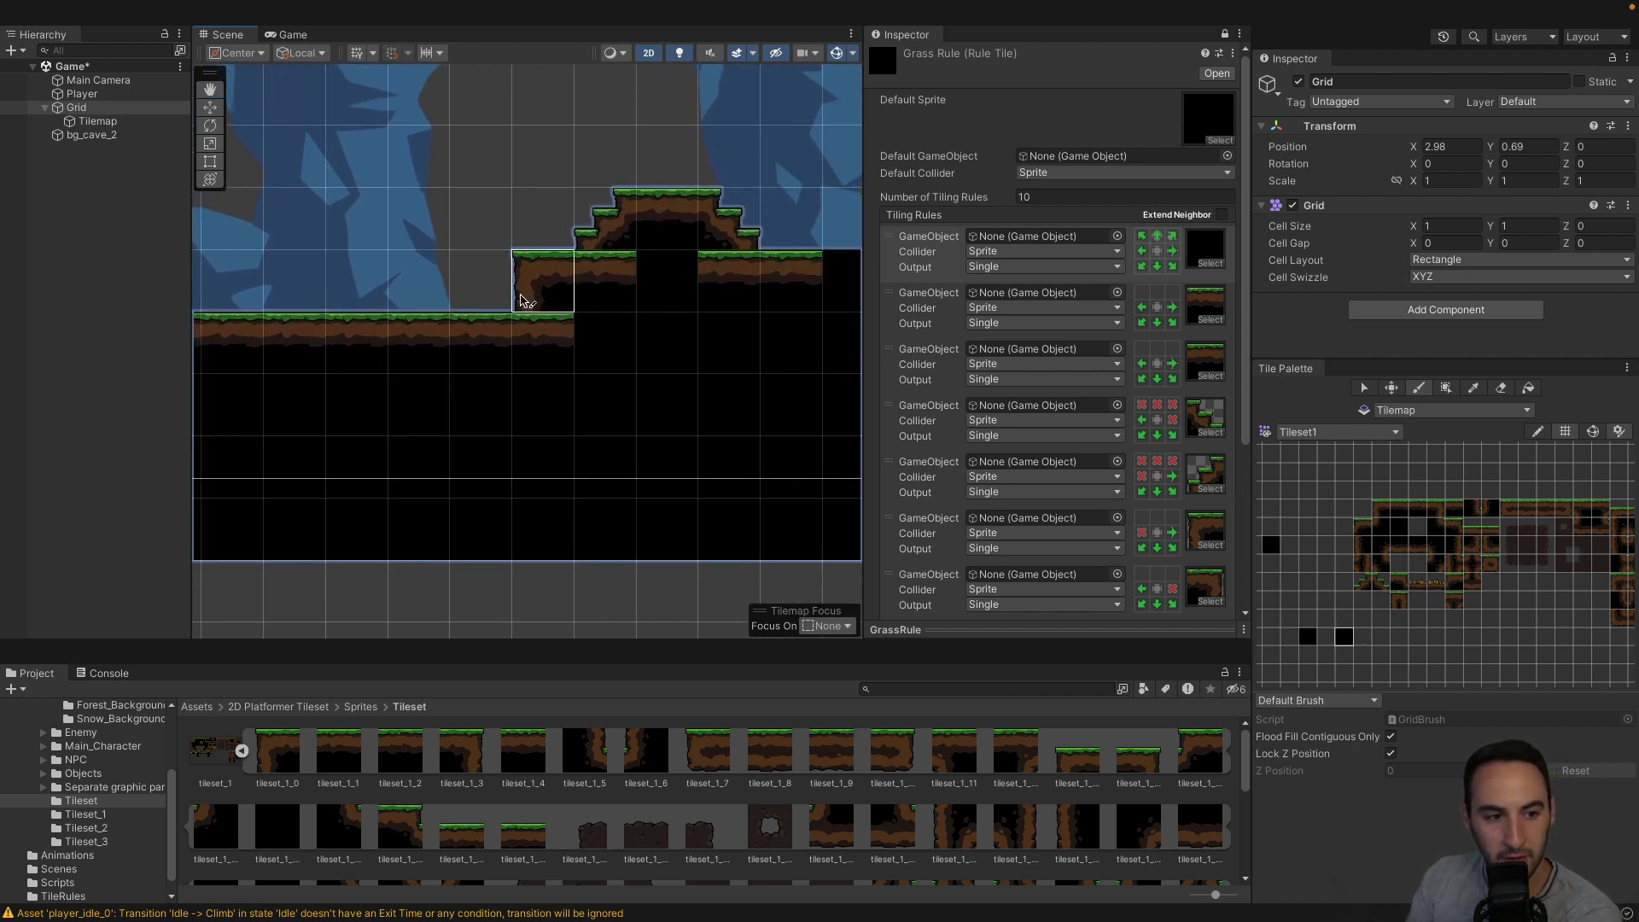
scroll(1131, 423, "down", 3)
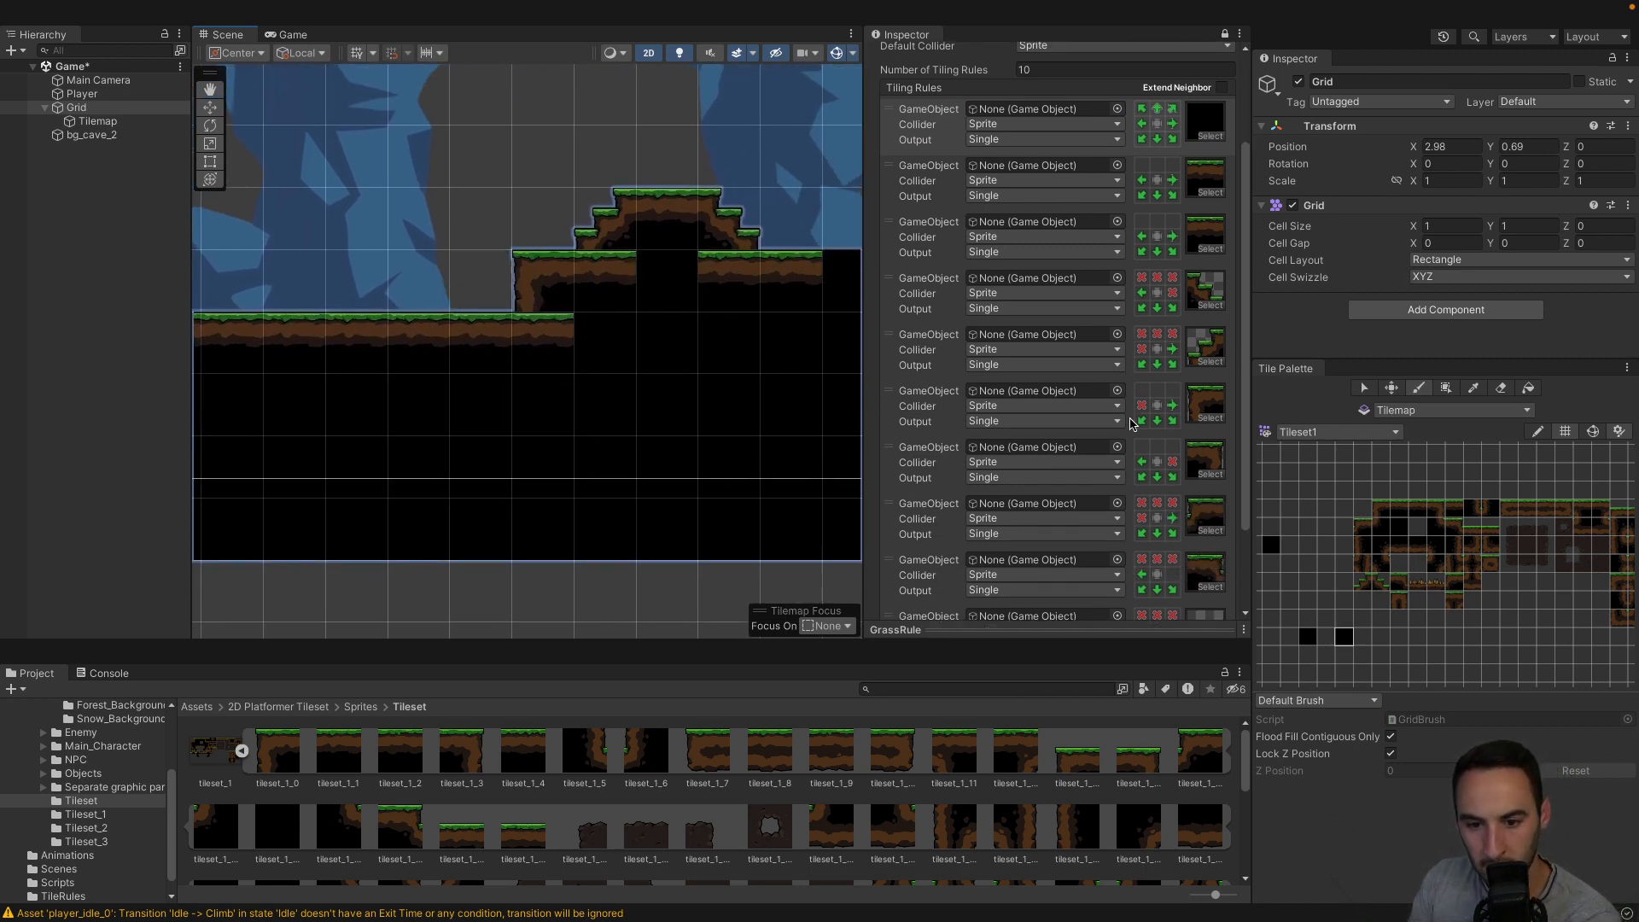
left_click(1158, 416)
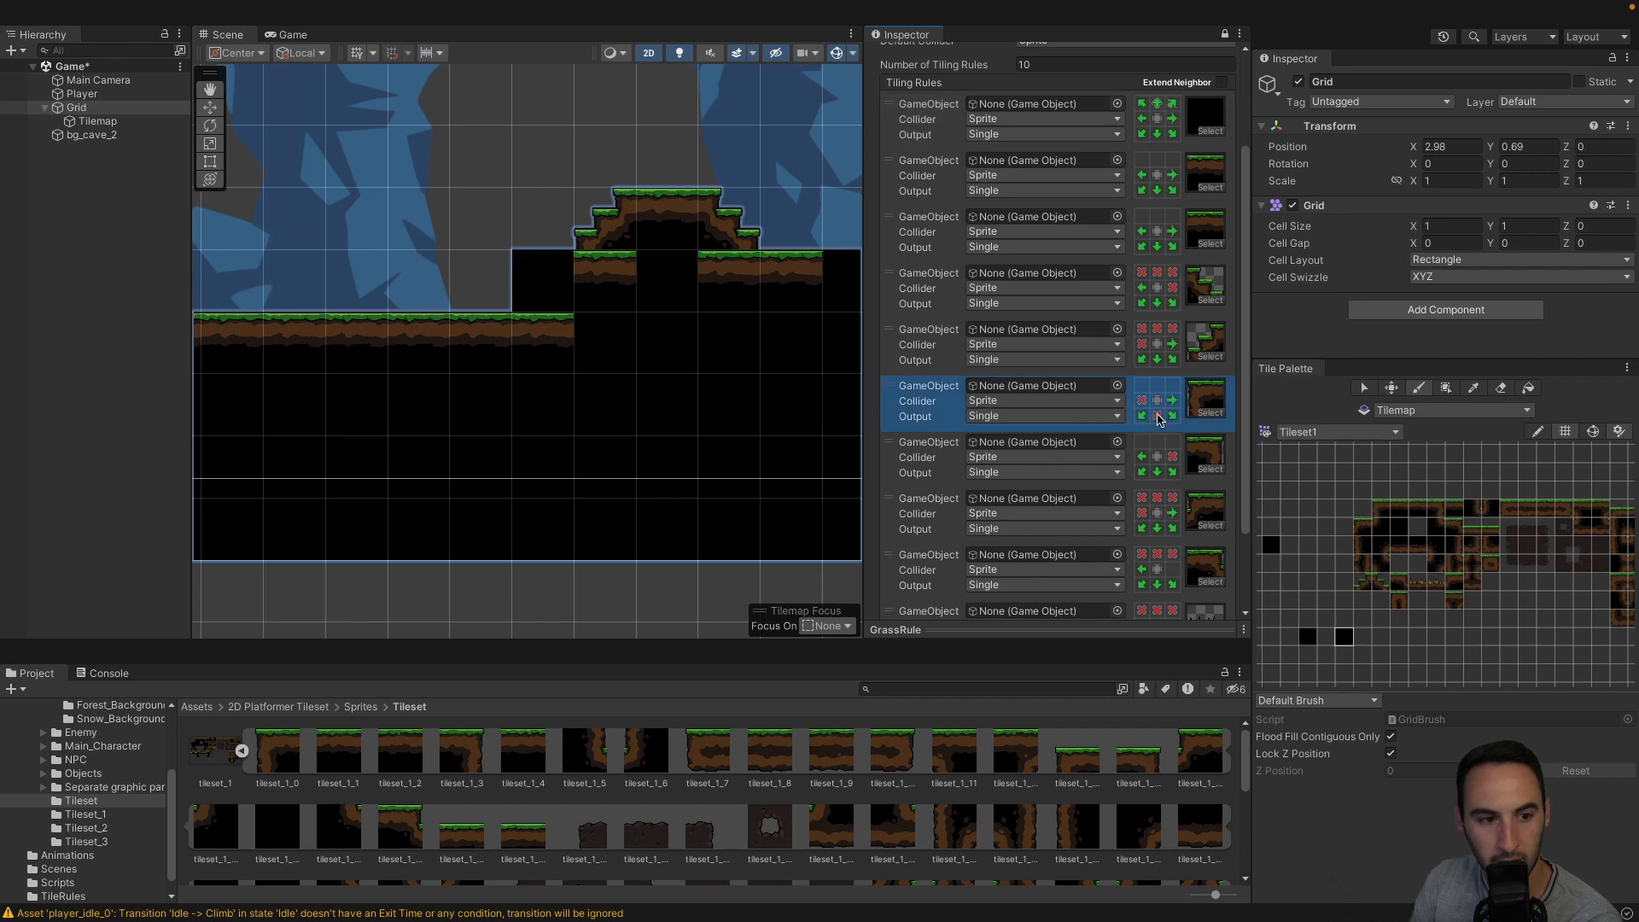
left_click(1158, 416)
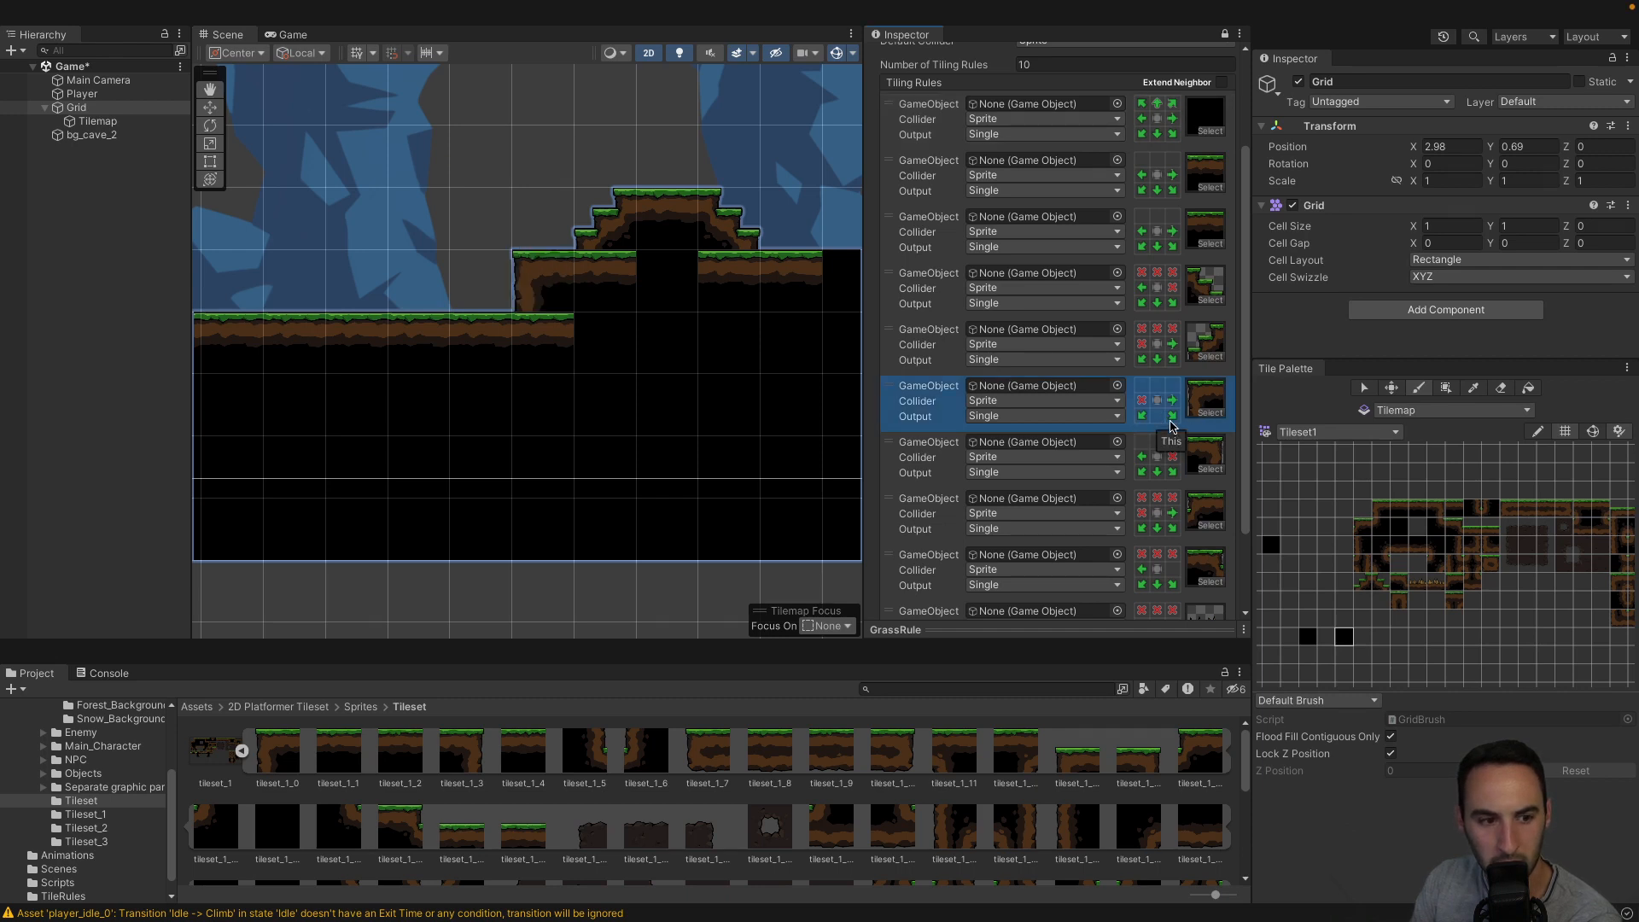
scroll(1172, 426, "down", 1)
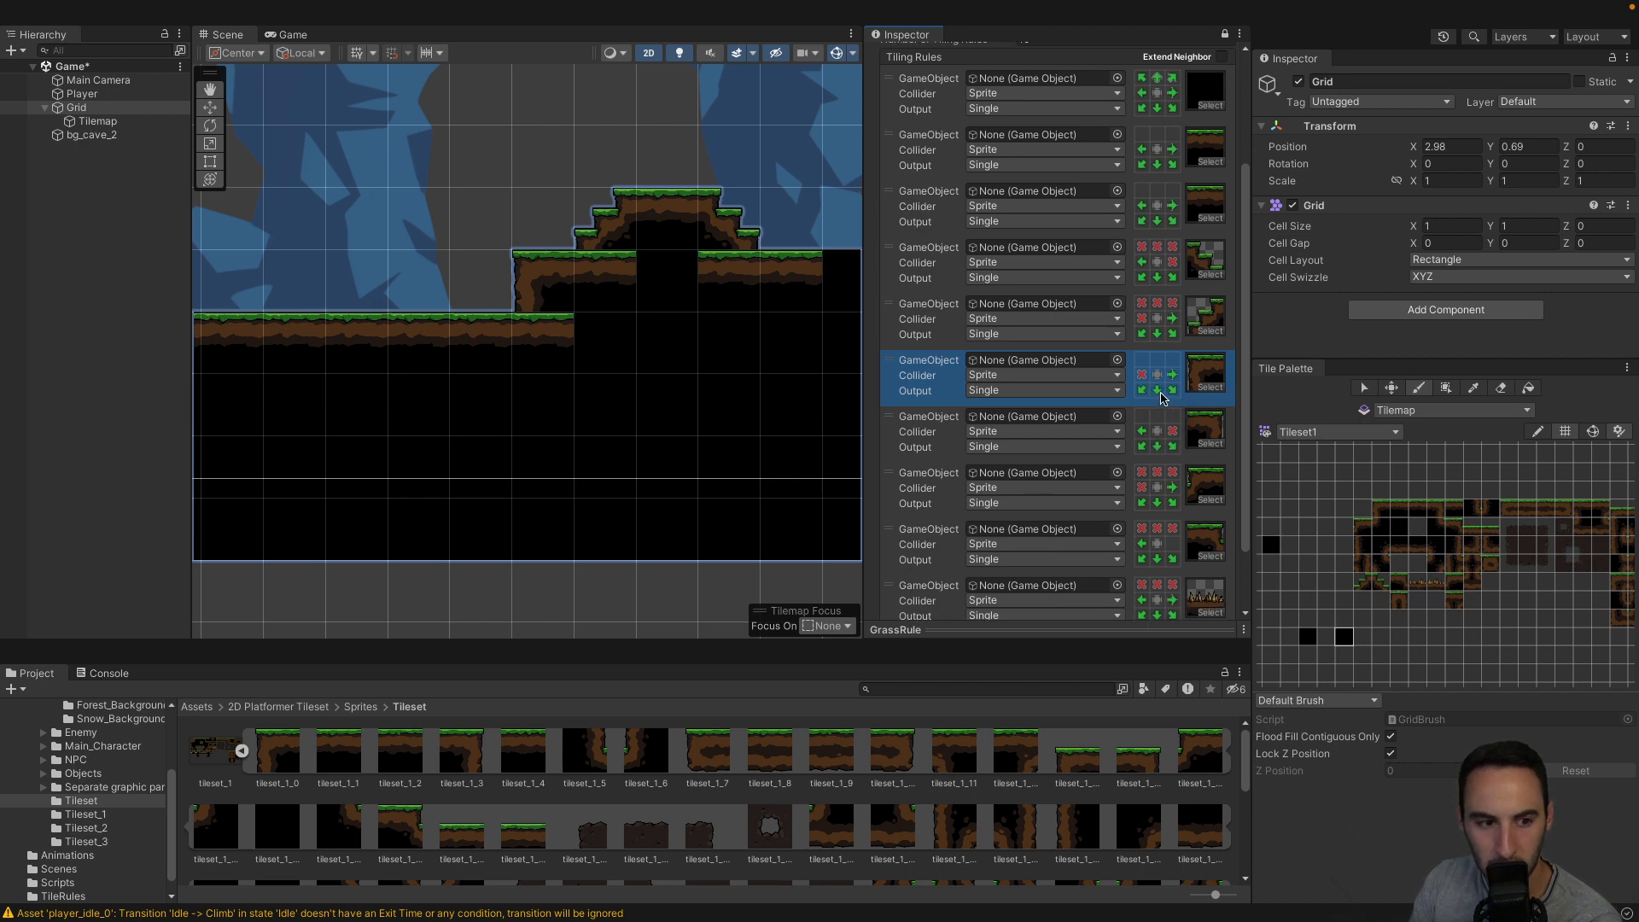
scroll(1161, 401, "down", 1)
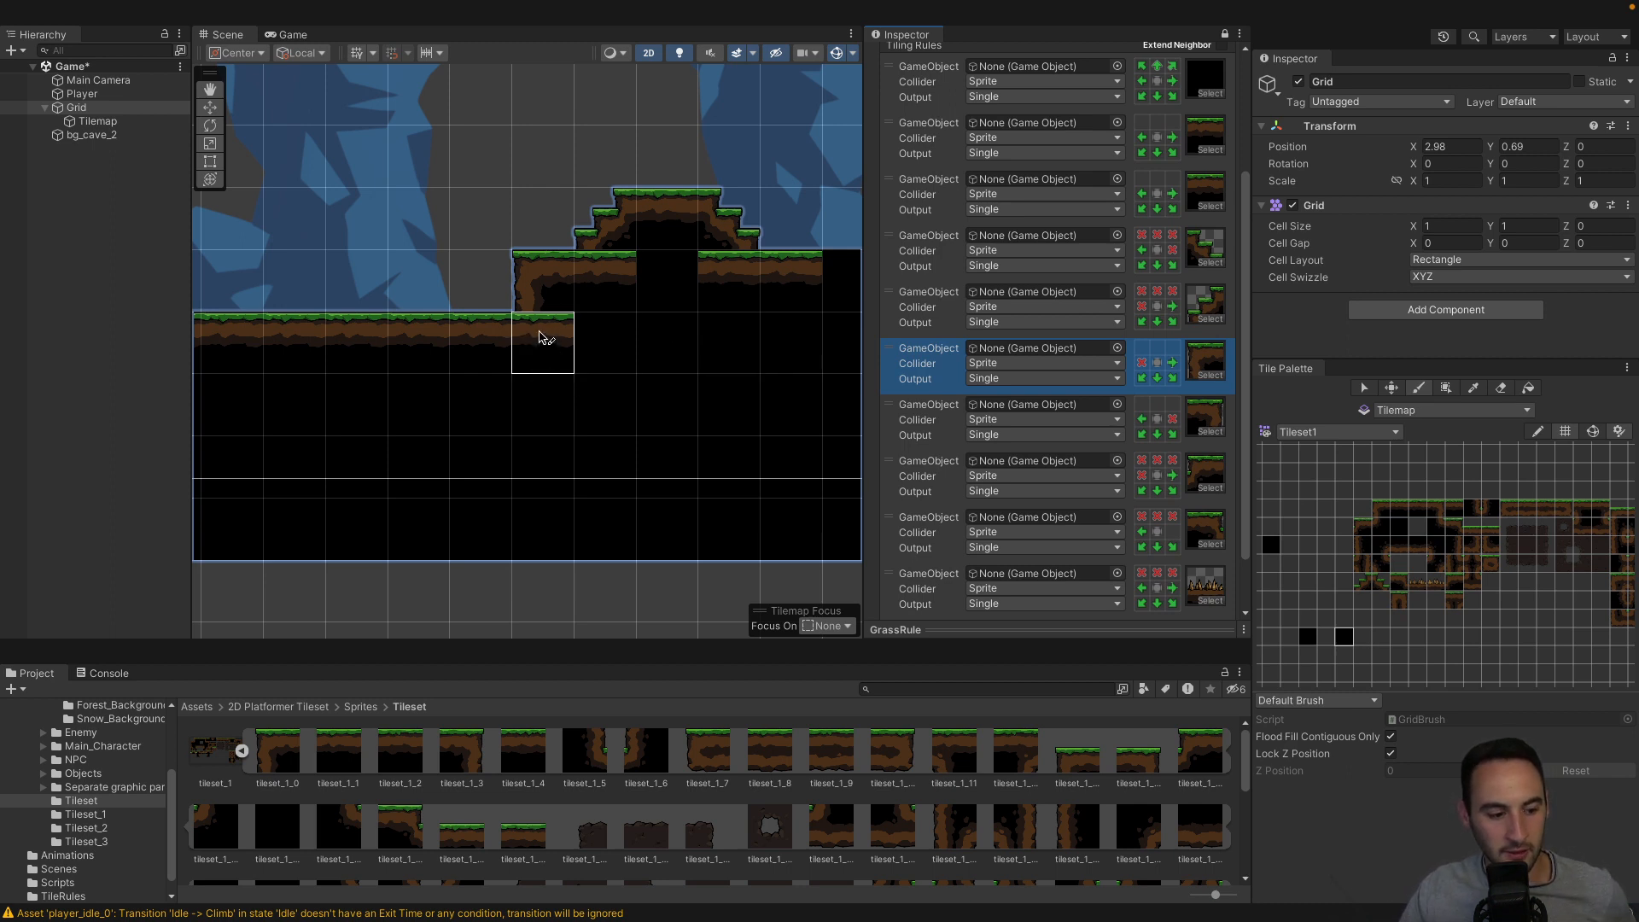
left_click(543, 338)
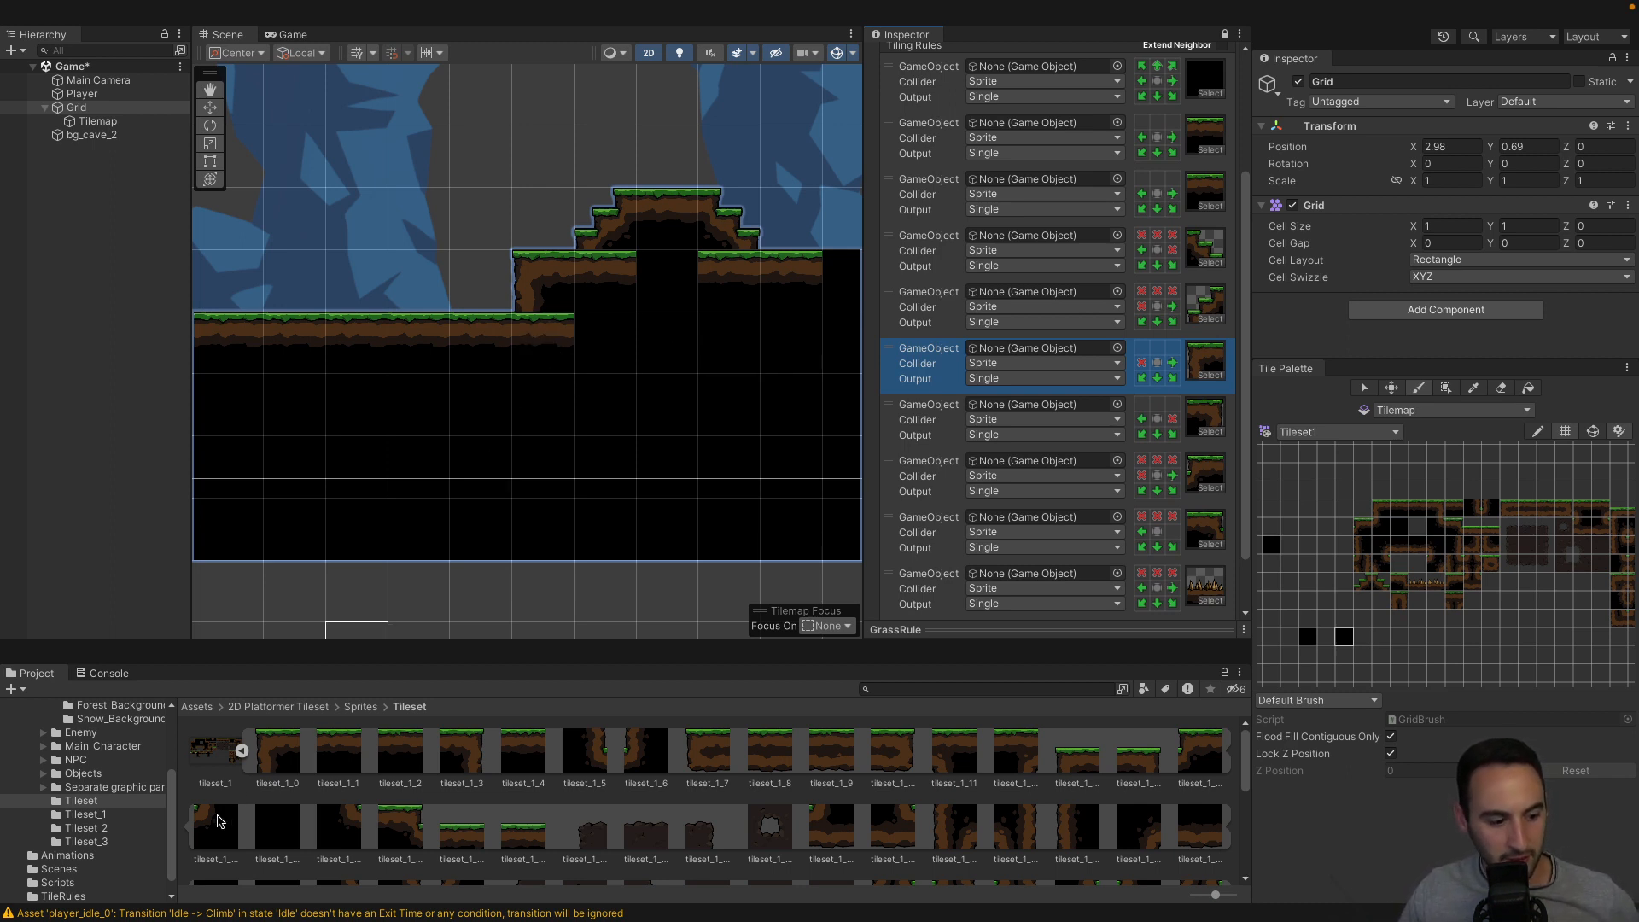
Increase the number of tiling rules so that new rules are added at the end of the list.
scroll(1053, 384, "up", 5)
left_click(1087, 197)
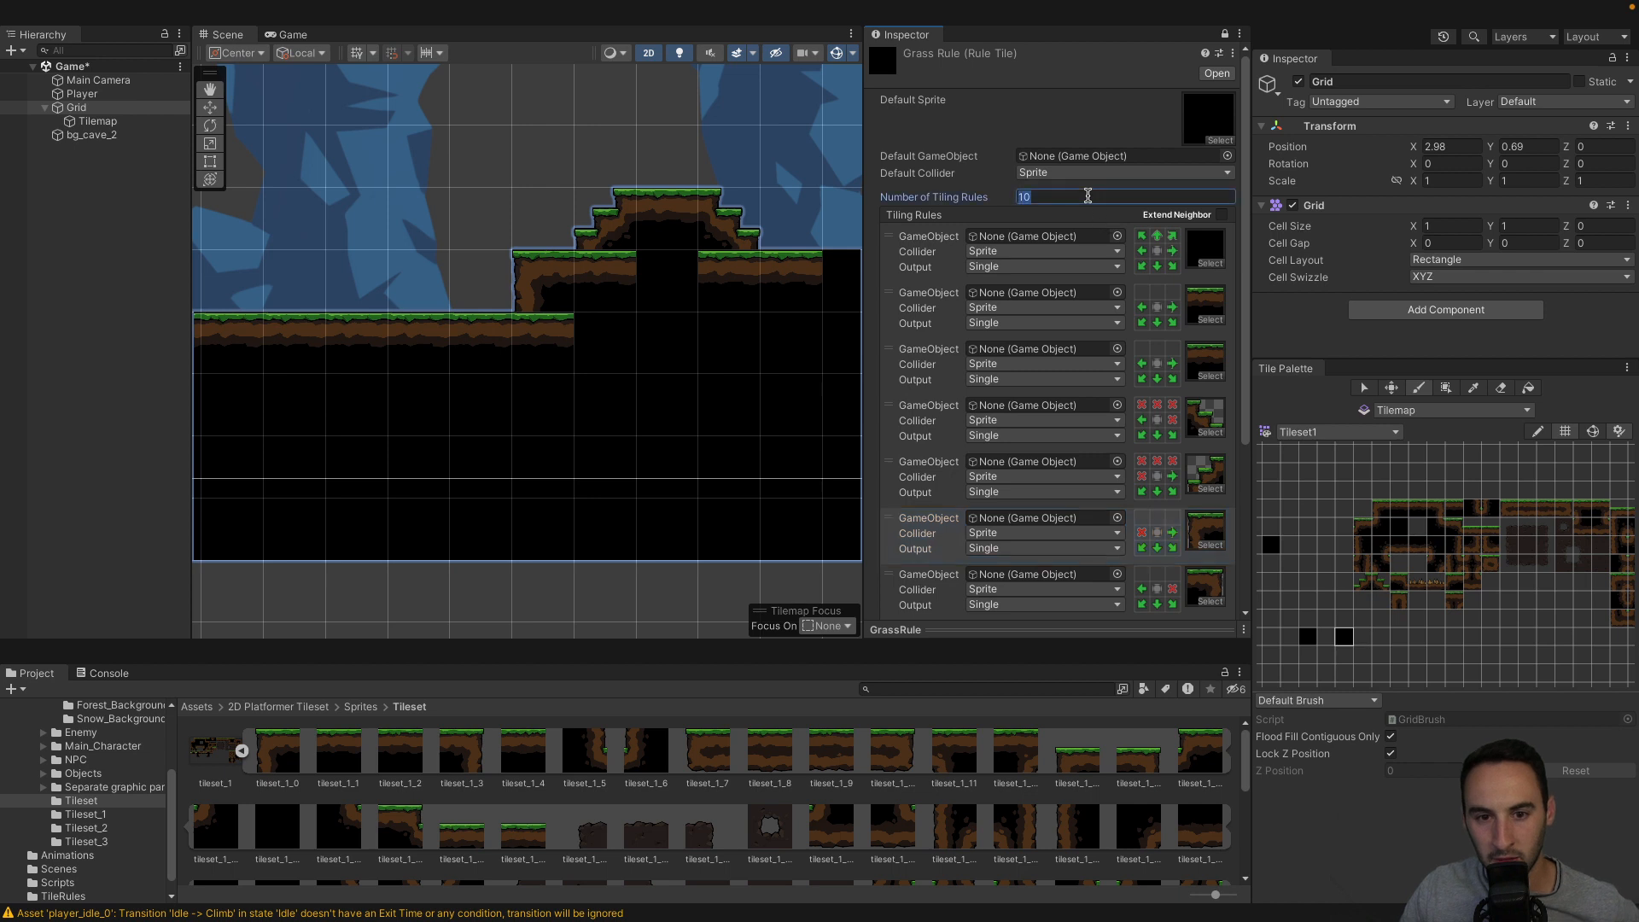
key("Return")
scroll(1067, 358, "down", 5)
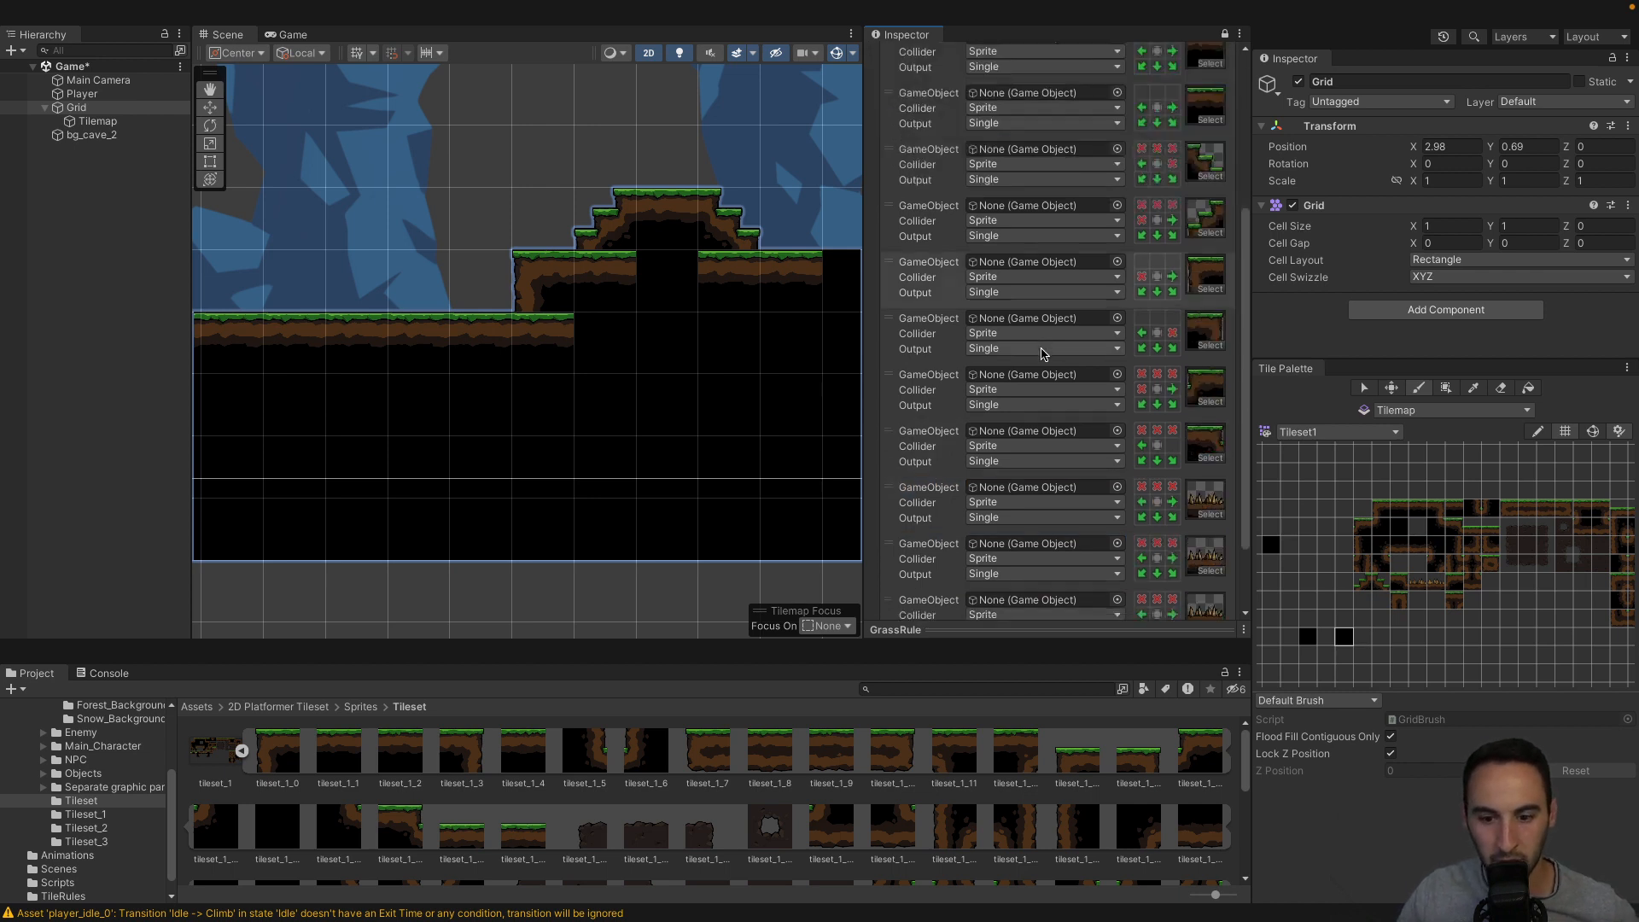
Assign the two mirrored black inner-corner sprites from the tileset to the last two tiling rules.
scroll(1176, 551, "up", 1)
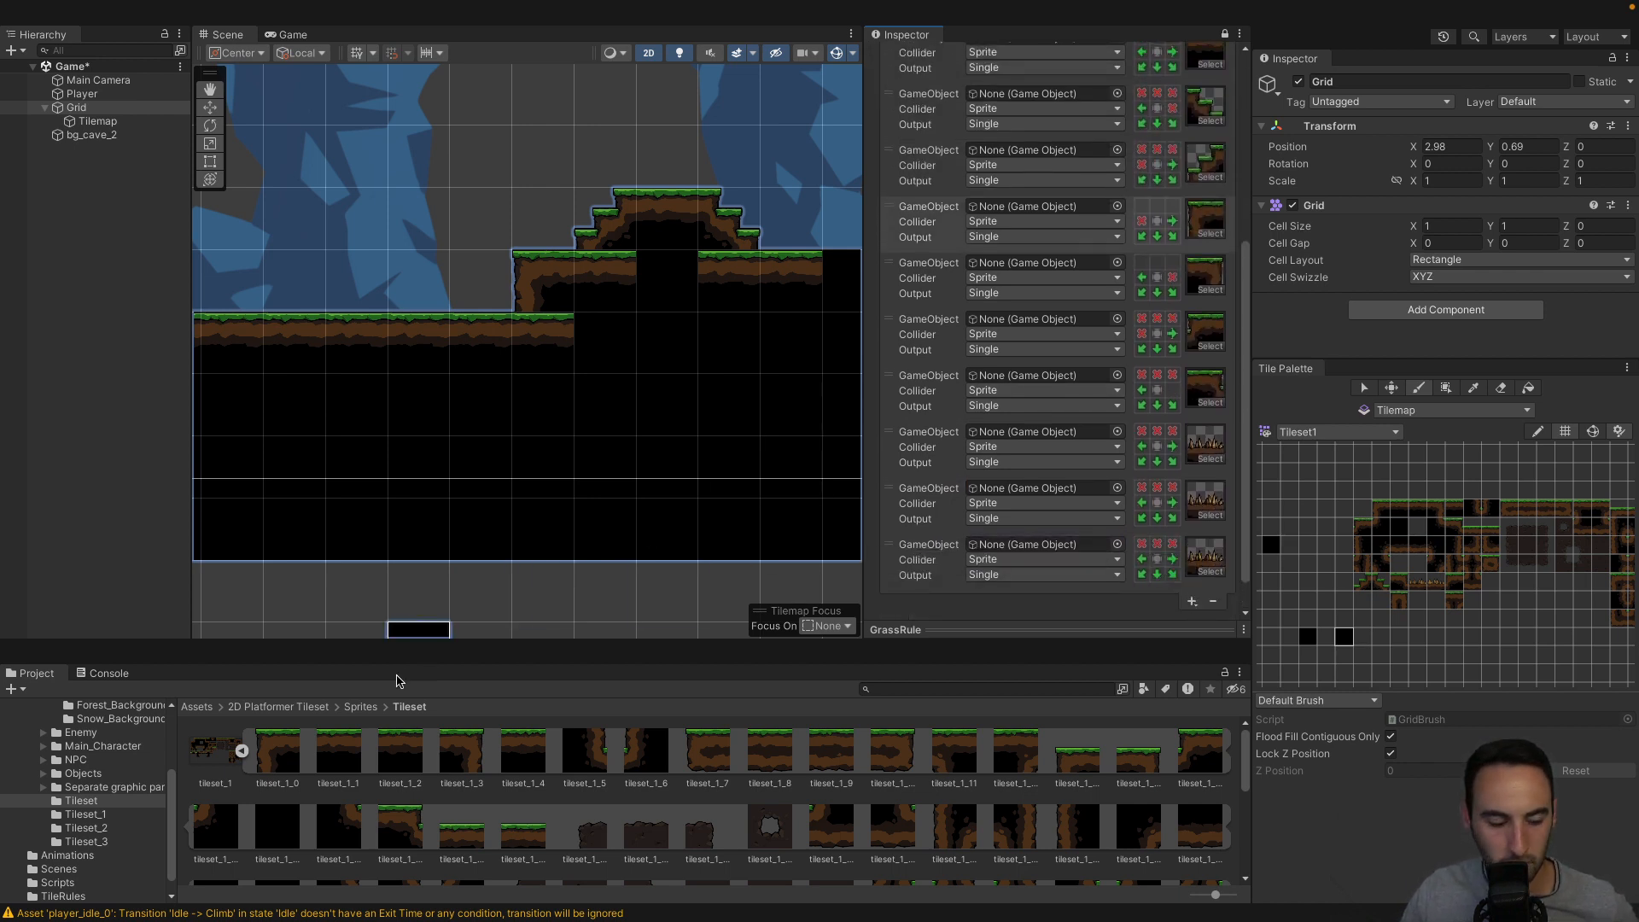
scroll(280, 808, "down", 1)
scroll(314, 822, "down", 1)
left_click_drag(220, 795, 1208, 517)
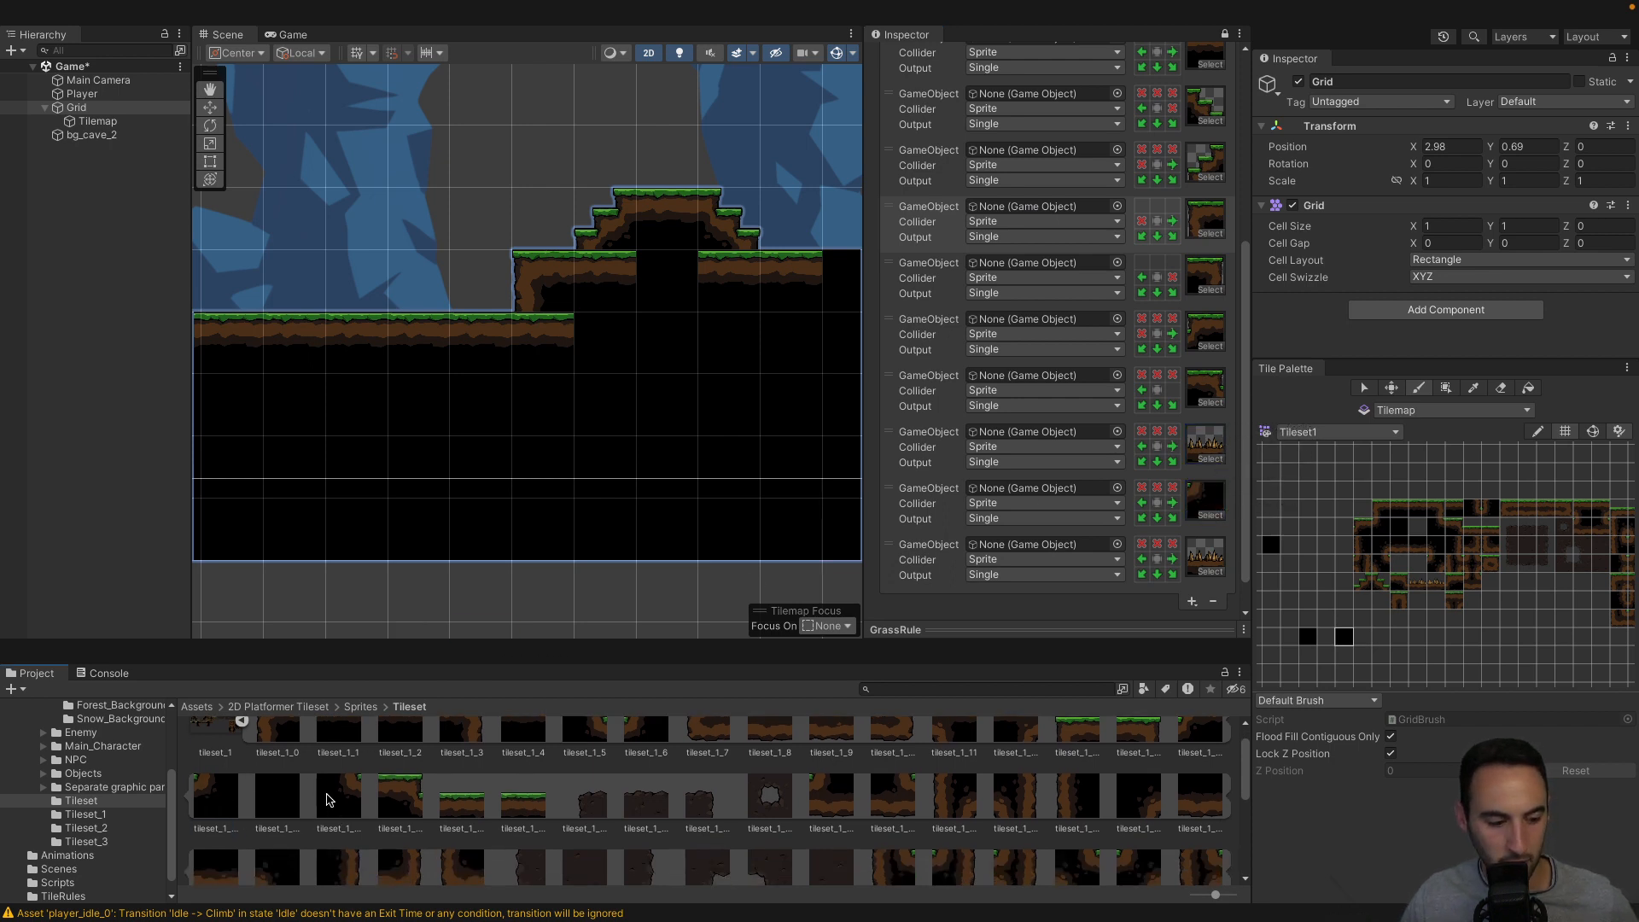
left_click_drag(327, 800, 1210, 506)
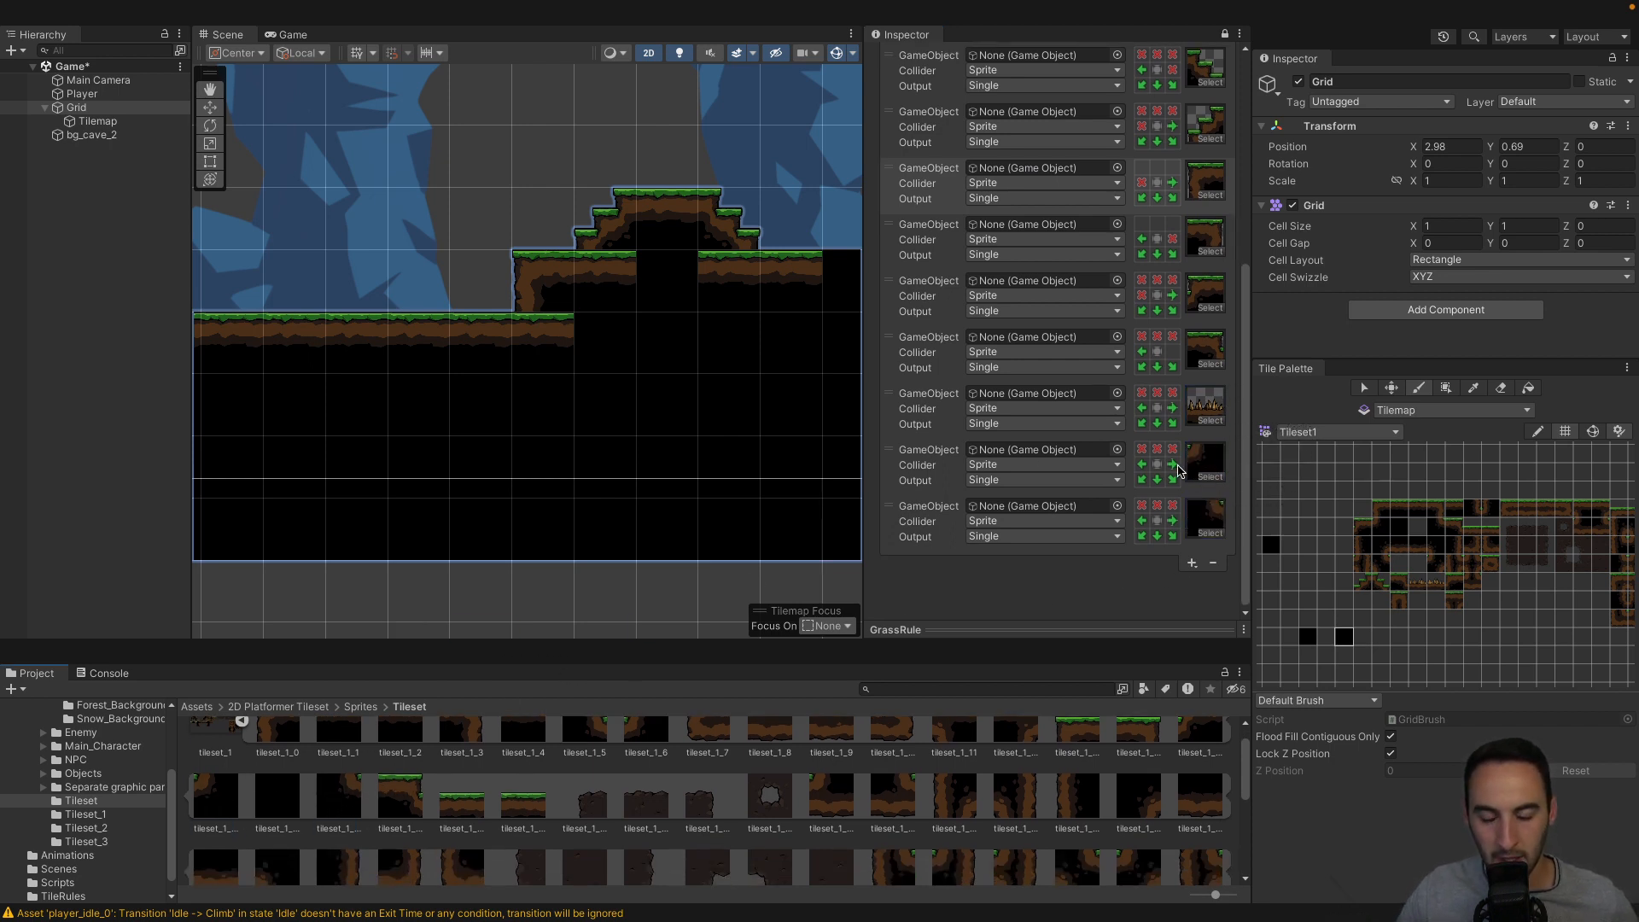
For the last two rules, require This above and at one side (left, then right), Not This on the diagonal between, and clear the rest.
left_click(1213, 468)
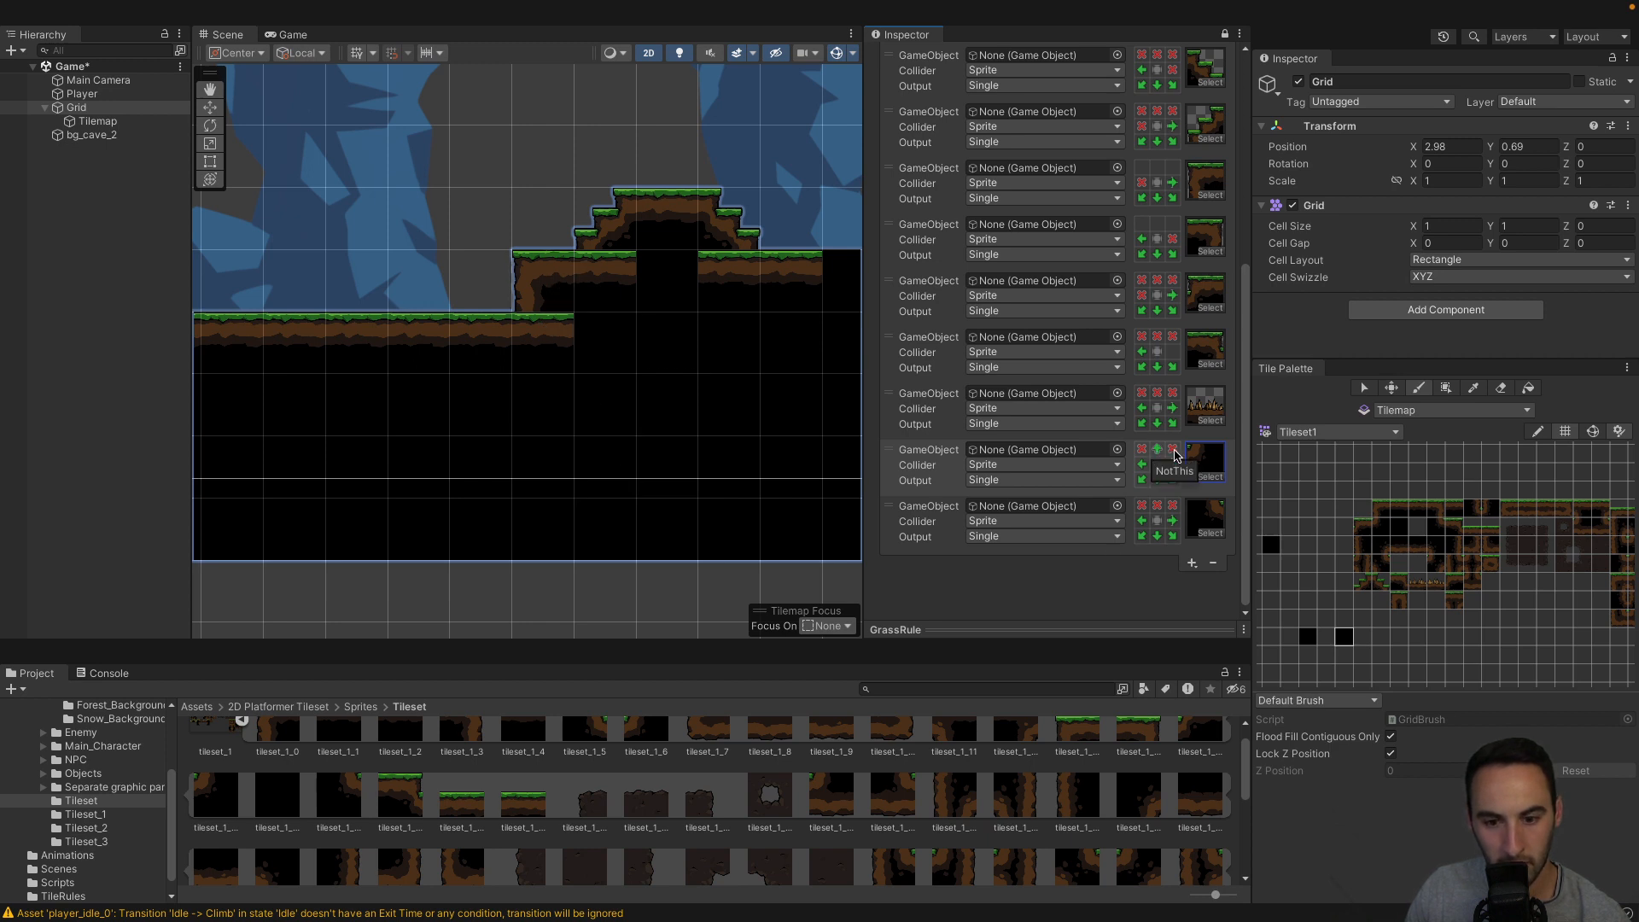
left_click(1173, 451)
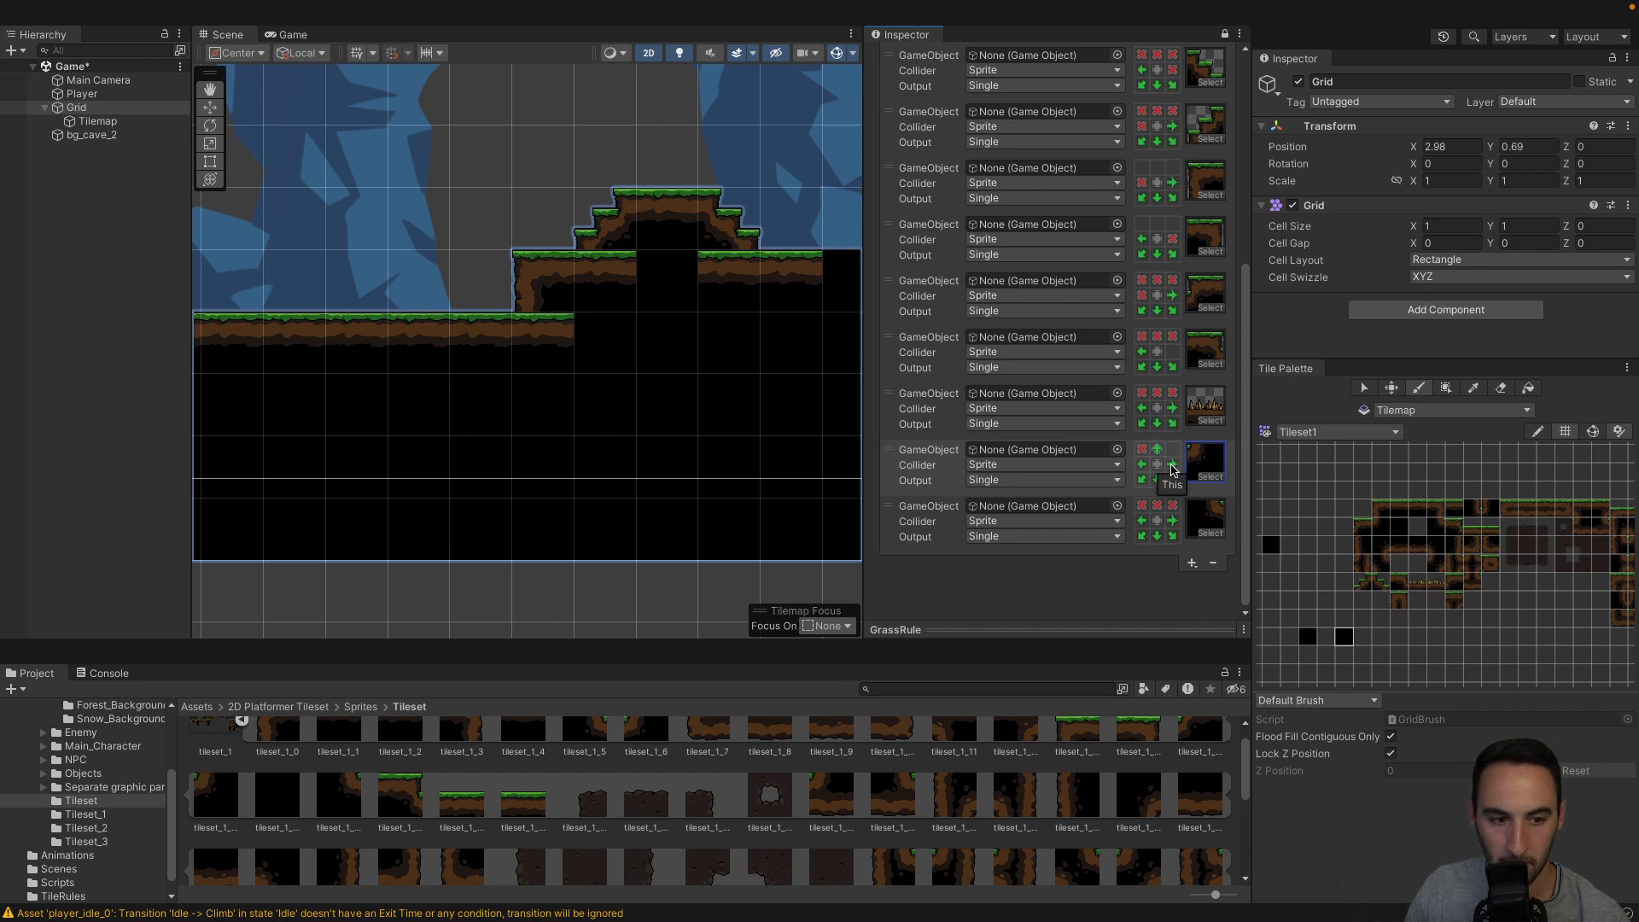
left_click(1172, 466)
left_click(1174, 465)
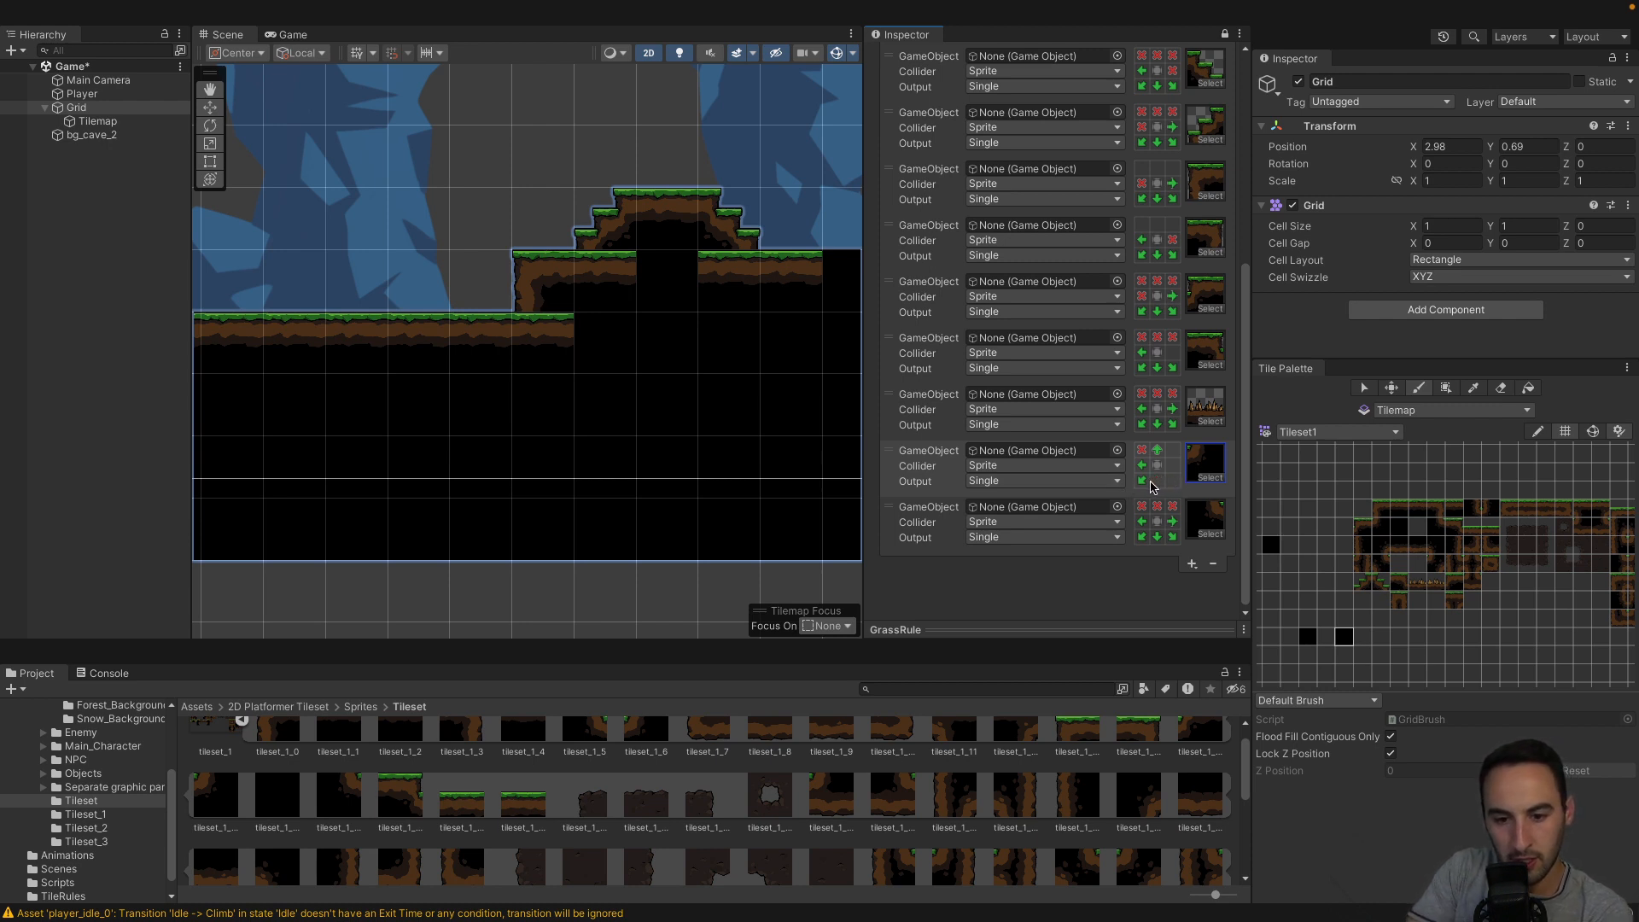
left_click(1145, 485)
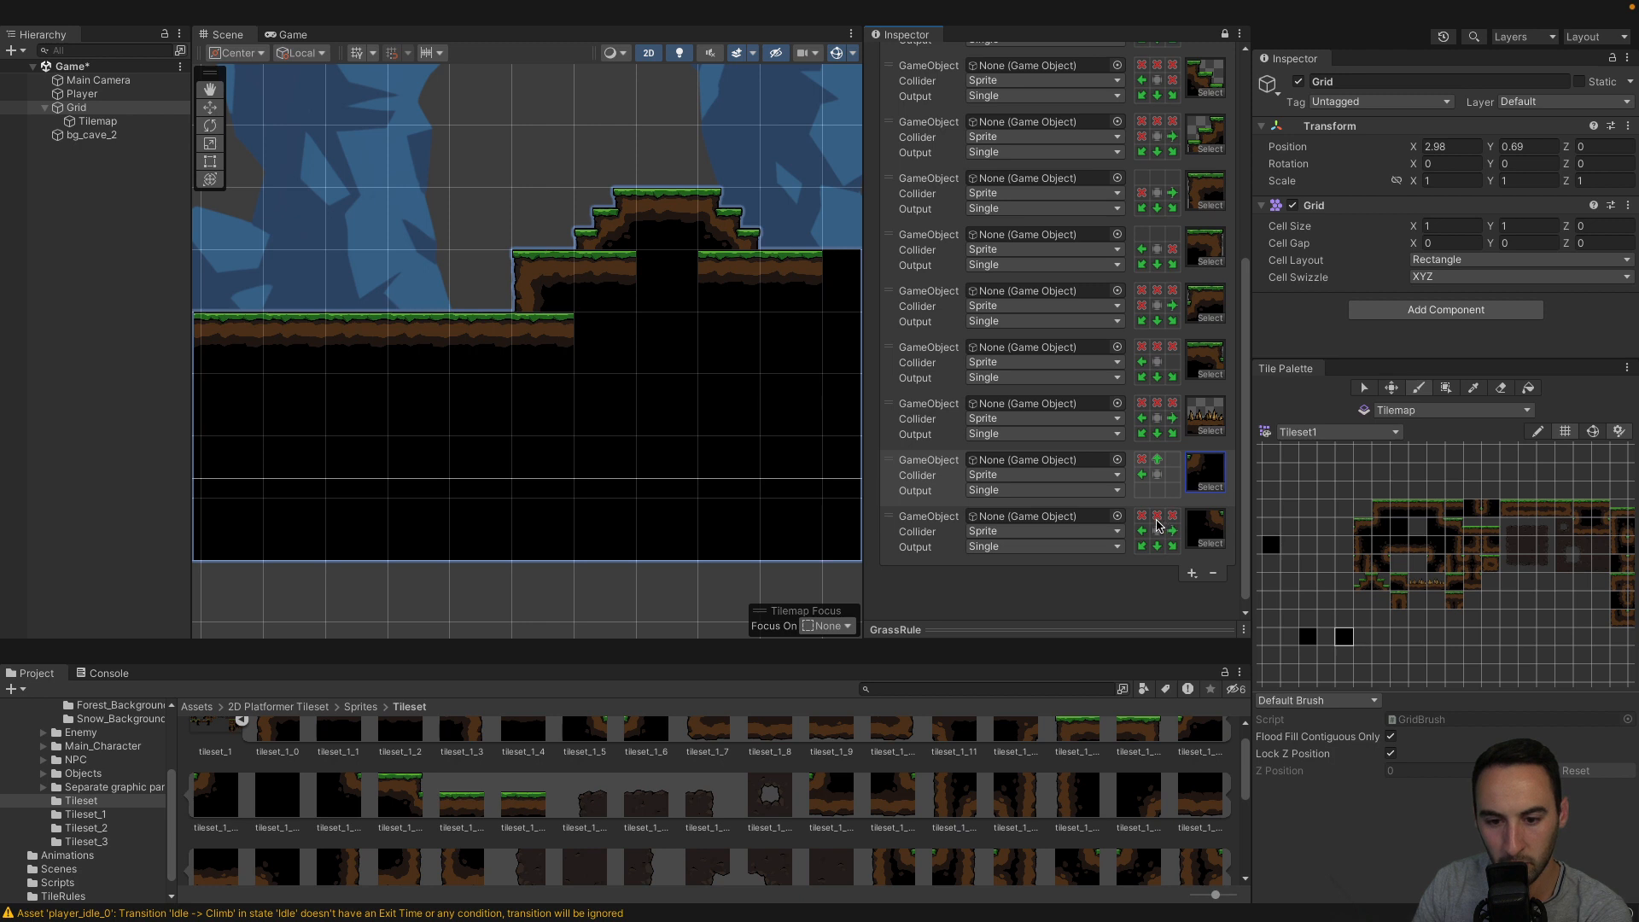
left_click(1157, 518)
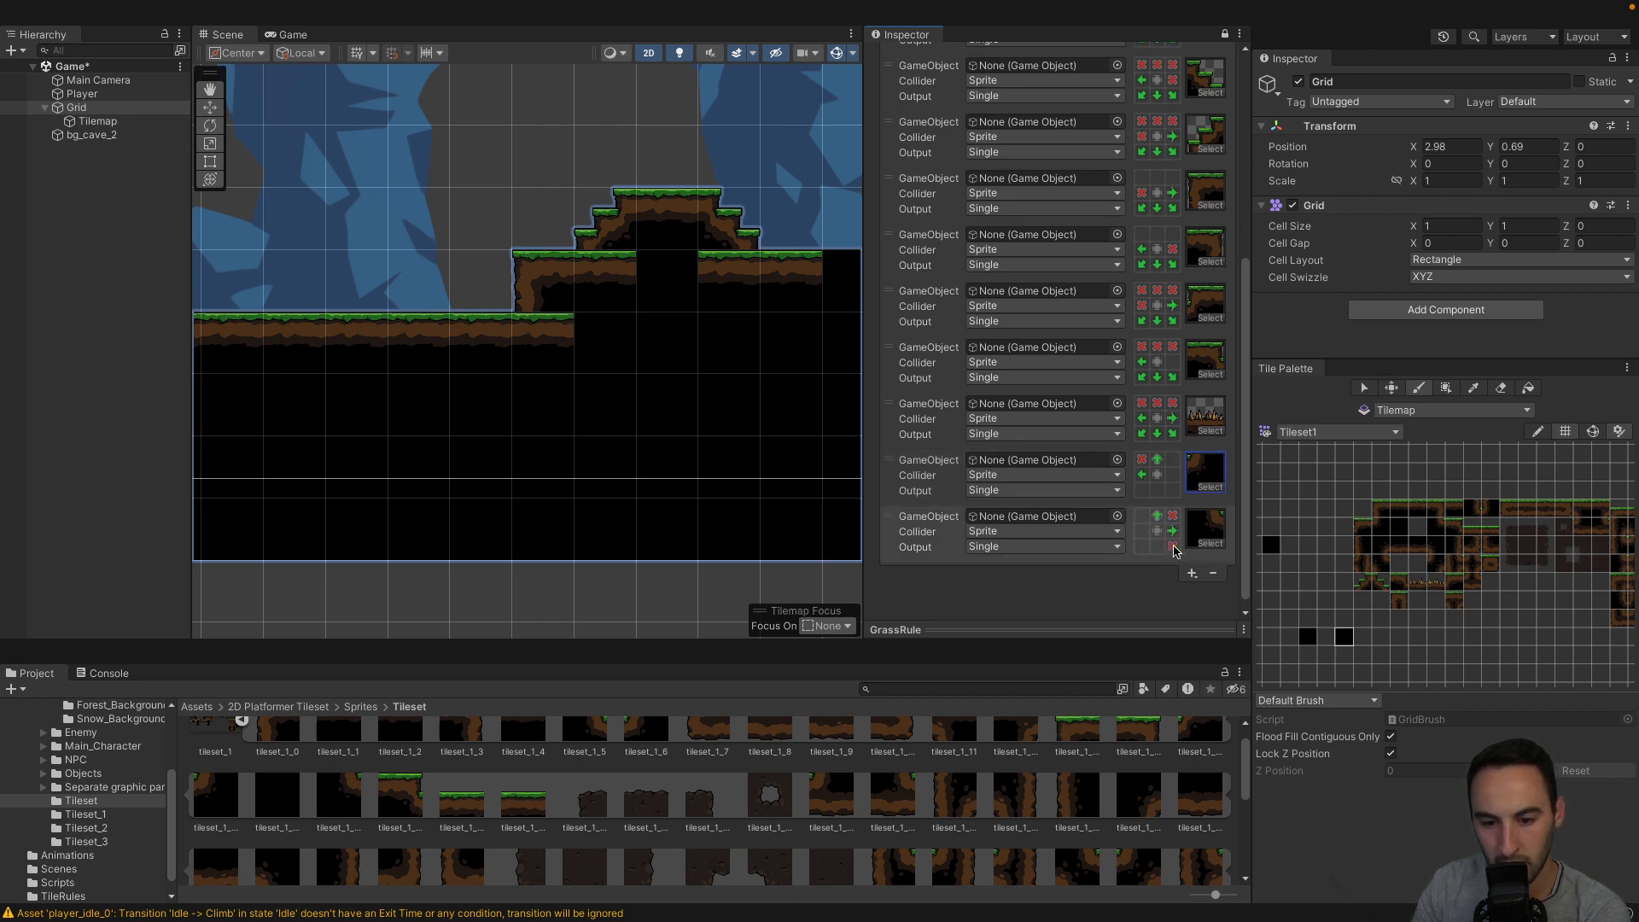
Move the second-to-last tiling rule, with the upper-left inner corner, to second place in the rule list.
left_click_drag(893, 467, 916, 203)
scroll(917, 203, "up", 3)
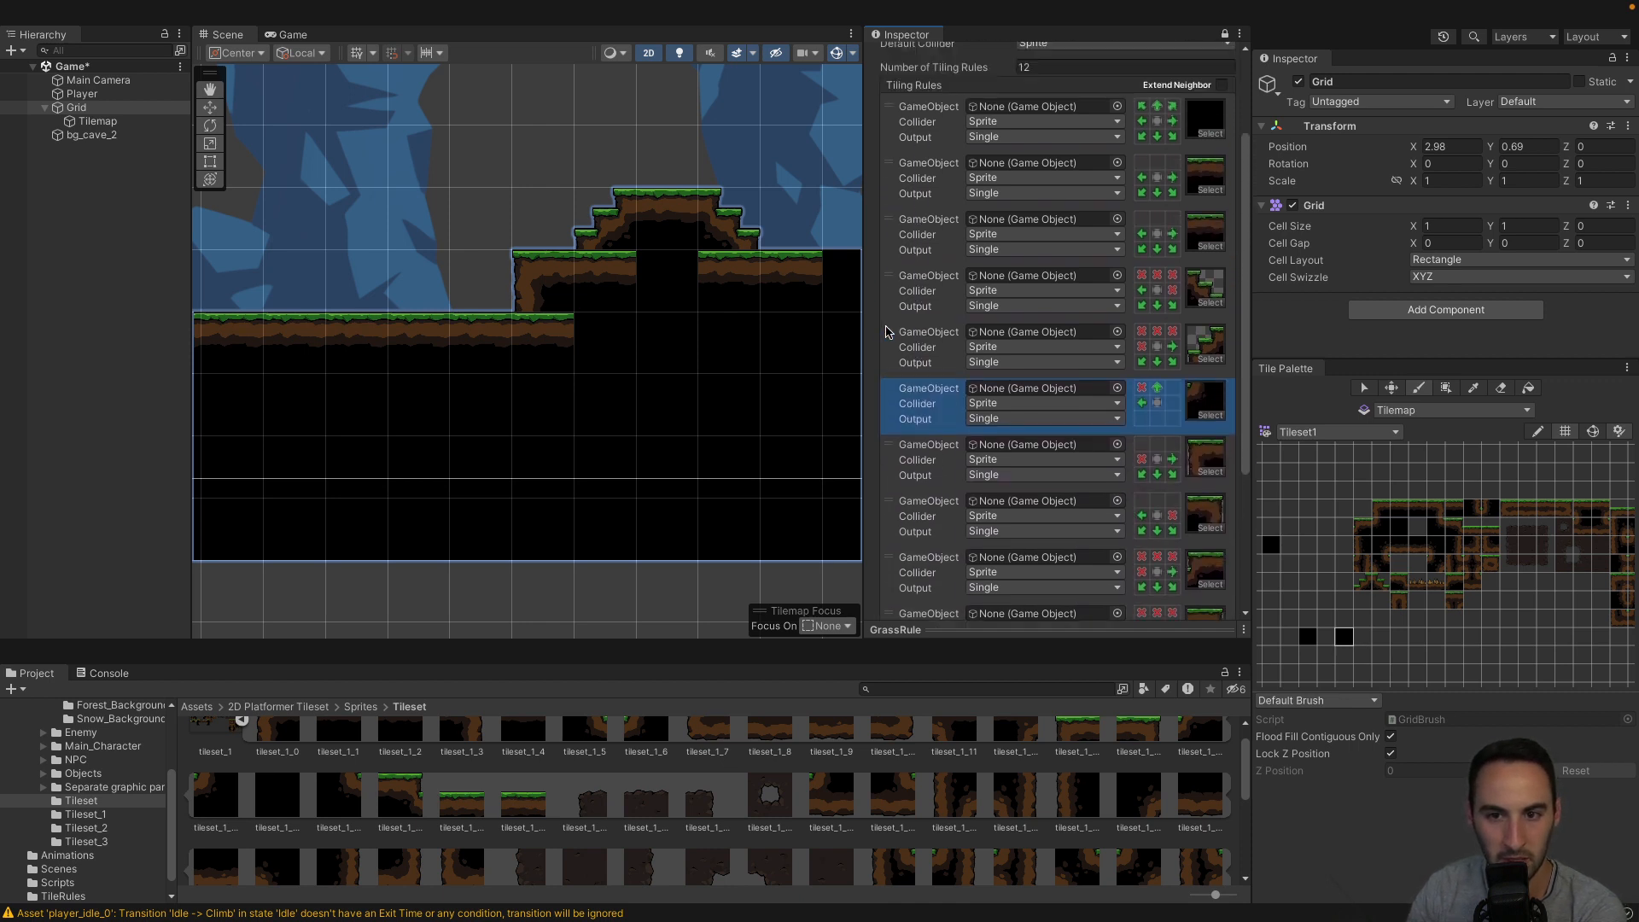
scroll(886, 333, "up", 3)
scroll(890, 335, "down", 4)
left_click_drag(891, 320, 892, 197)
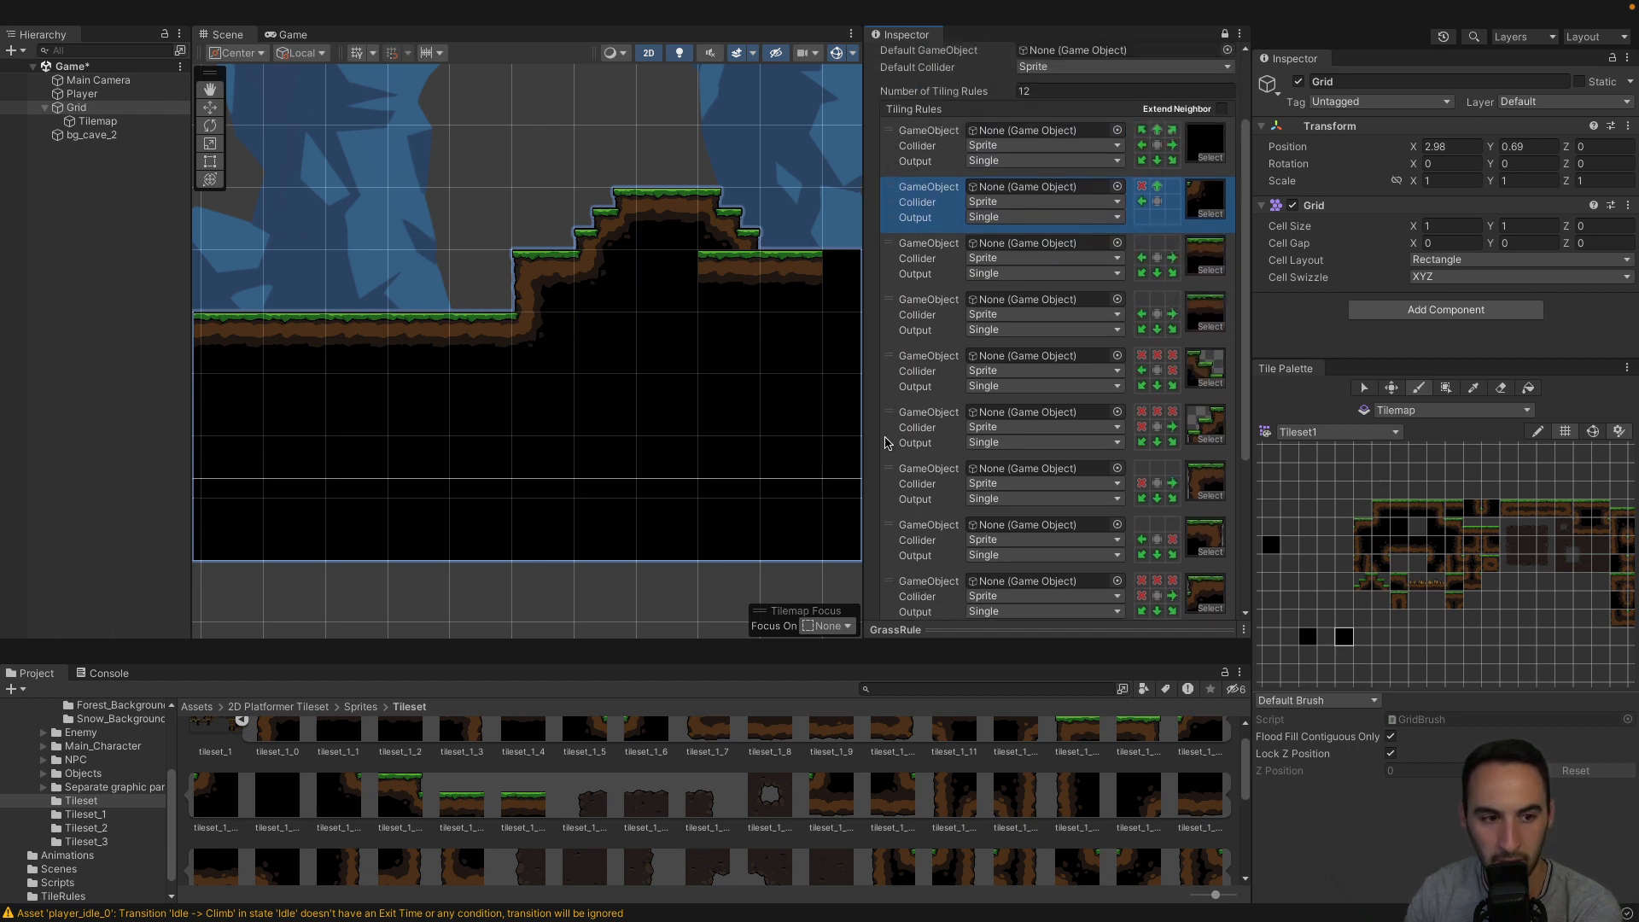
Move the last tiling rule, with the upper-right inner corner, to third place and check the inner corners across the terrain.
middle_click_drag(554, 406, 823, 414)
scroll(710, 425, "down", 3)
middle_click_drag(713, 432, 611, 402)
scroll(584, 434, "down", 5)
scroll(1048, 488, "down", 5)
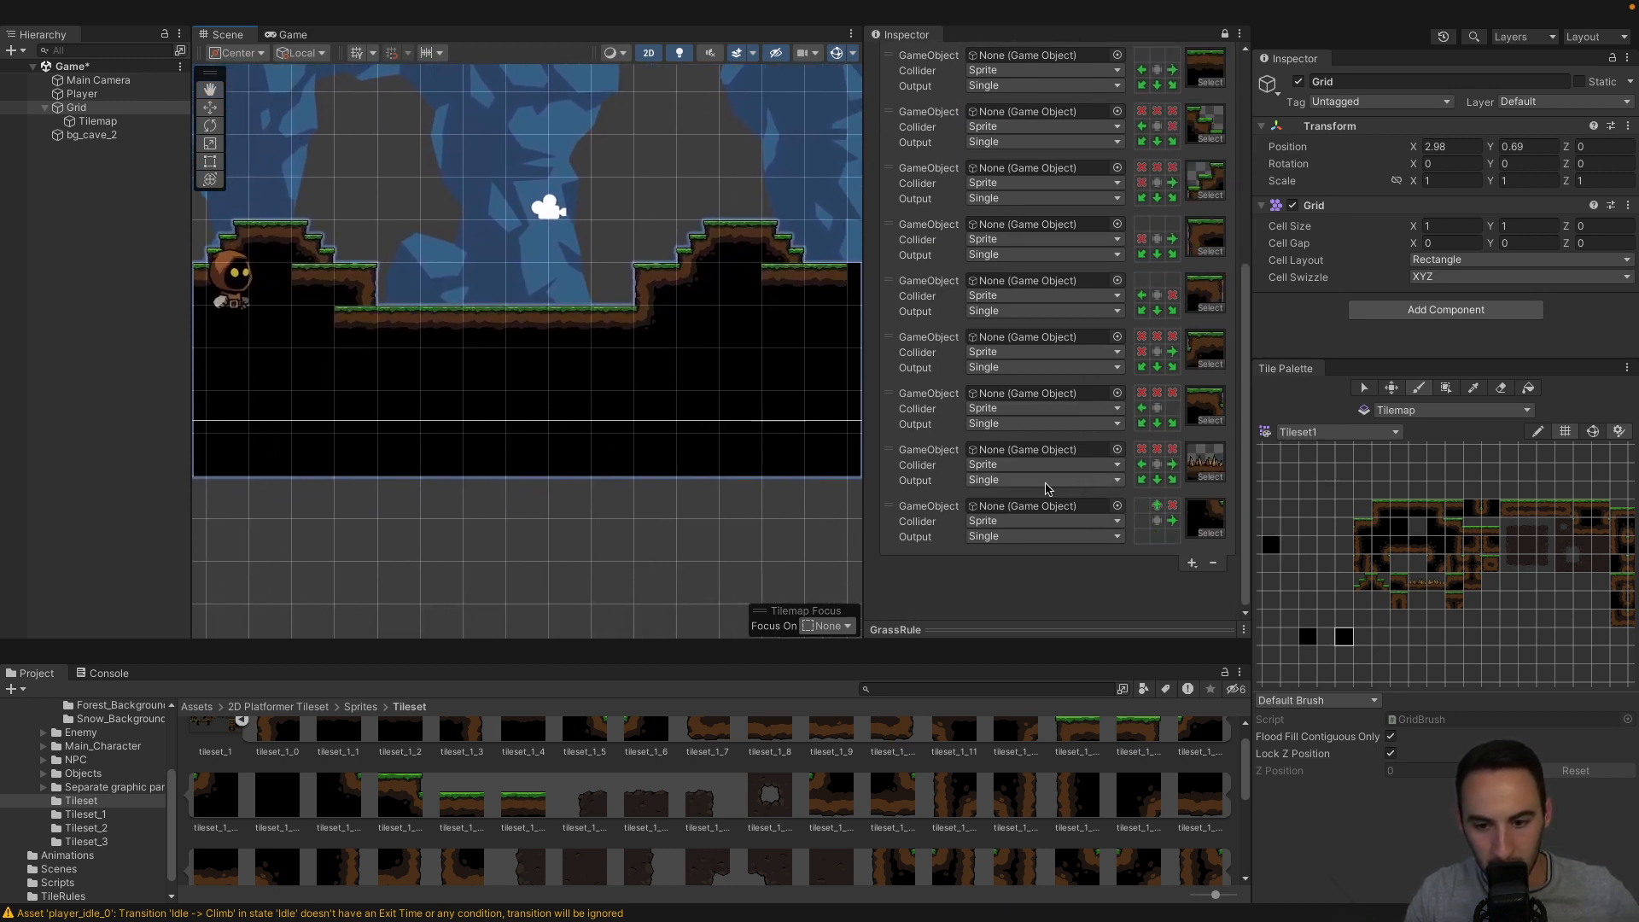
left_click_drag(891, 505, 891, 295)
middle_click_drag(400, 402, 465, 403)
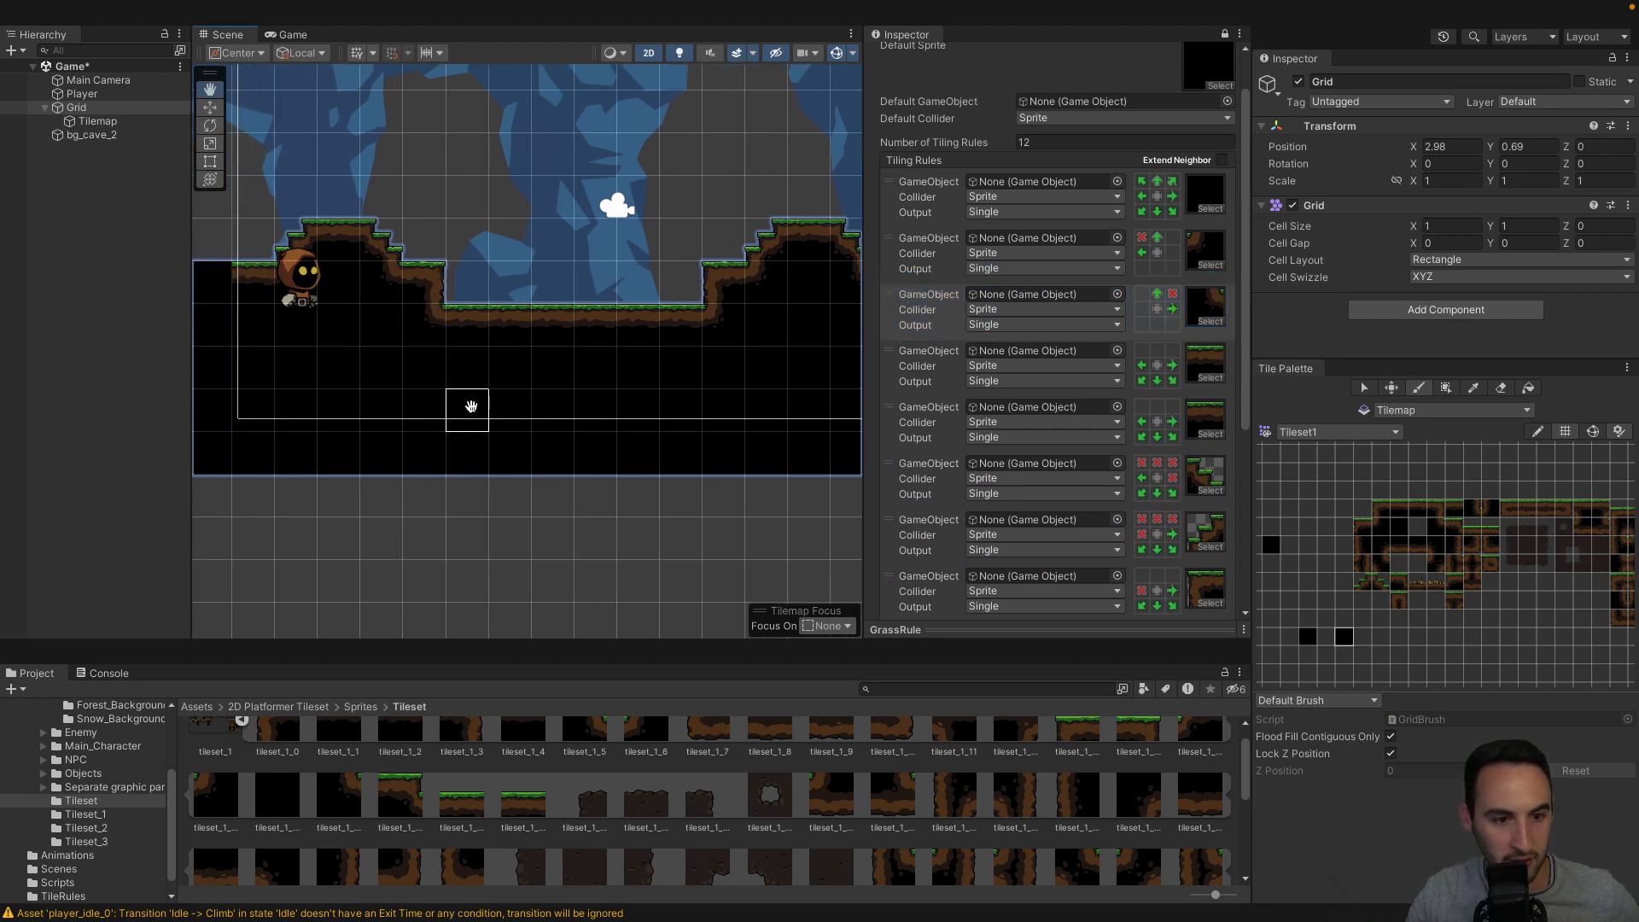
scroll(470, 414, "down", 1)
scroll(472, 410, "down", 2)
middle_click_drag(636, 432, 539, 436)
middle_click_drag(599, 370, 682, 372)
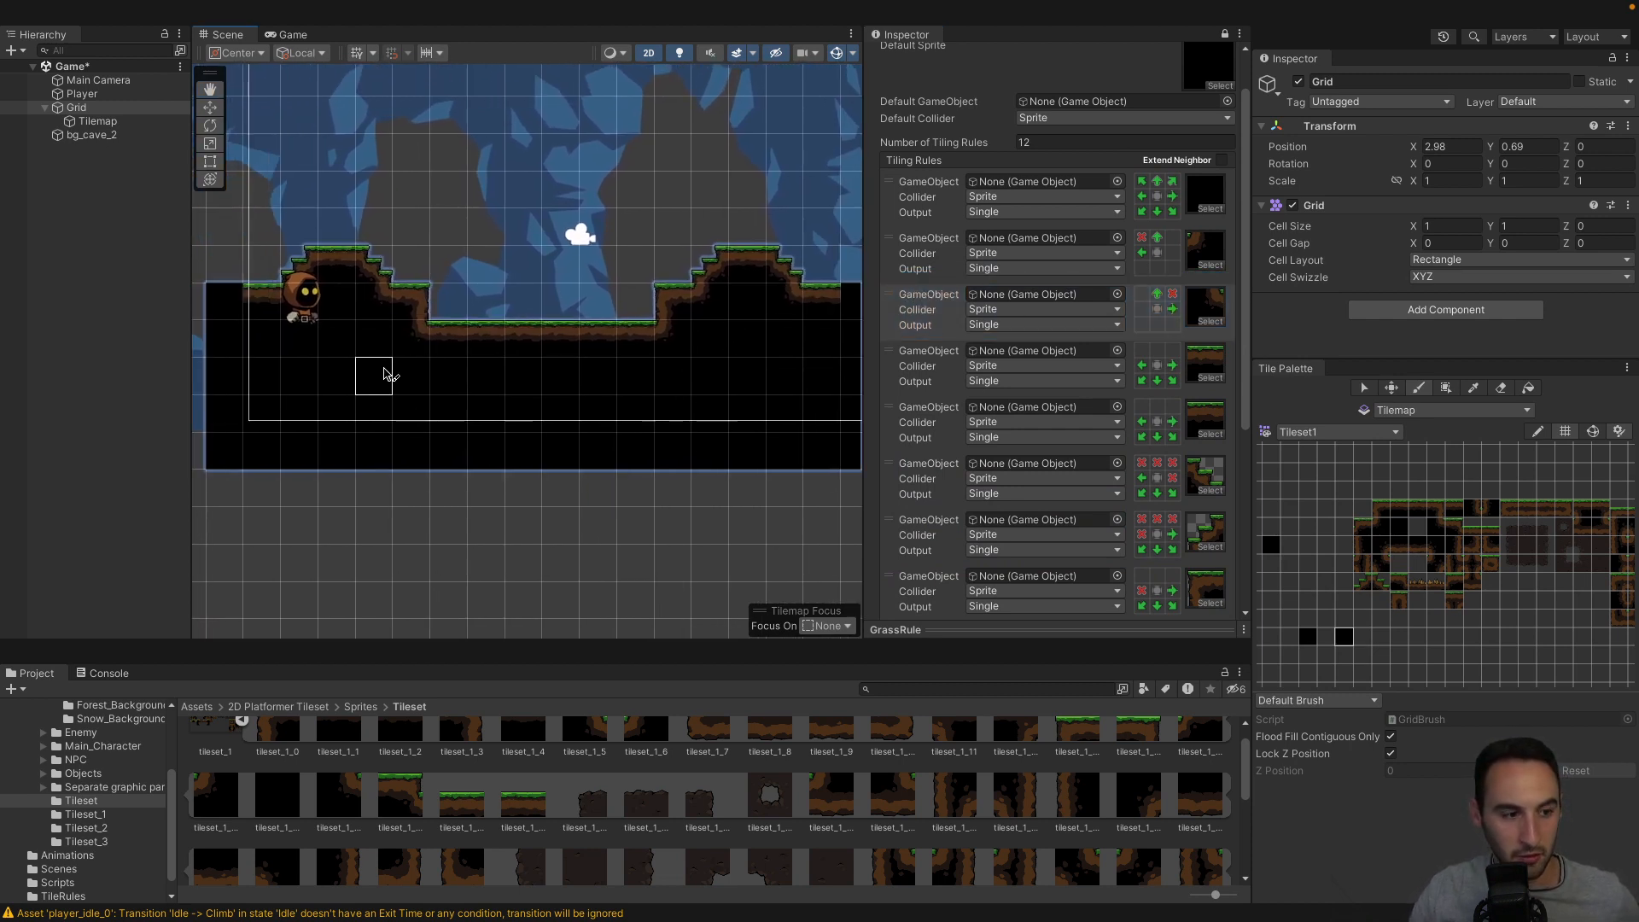
Raise the Player object above the terrain to about Y 1.63.
left_click(111, 94)
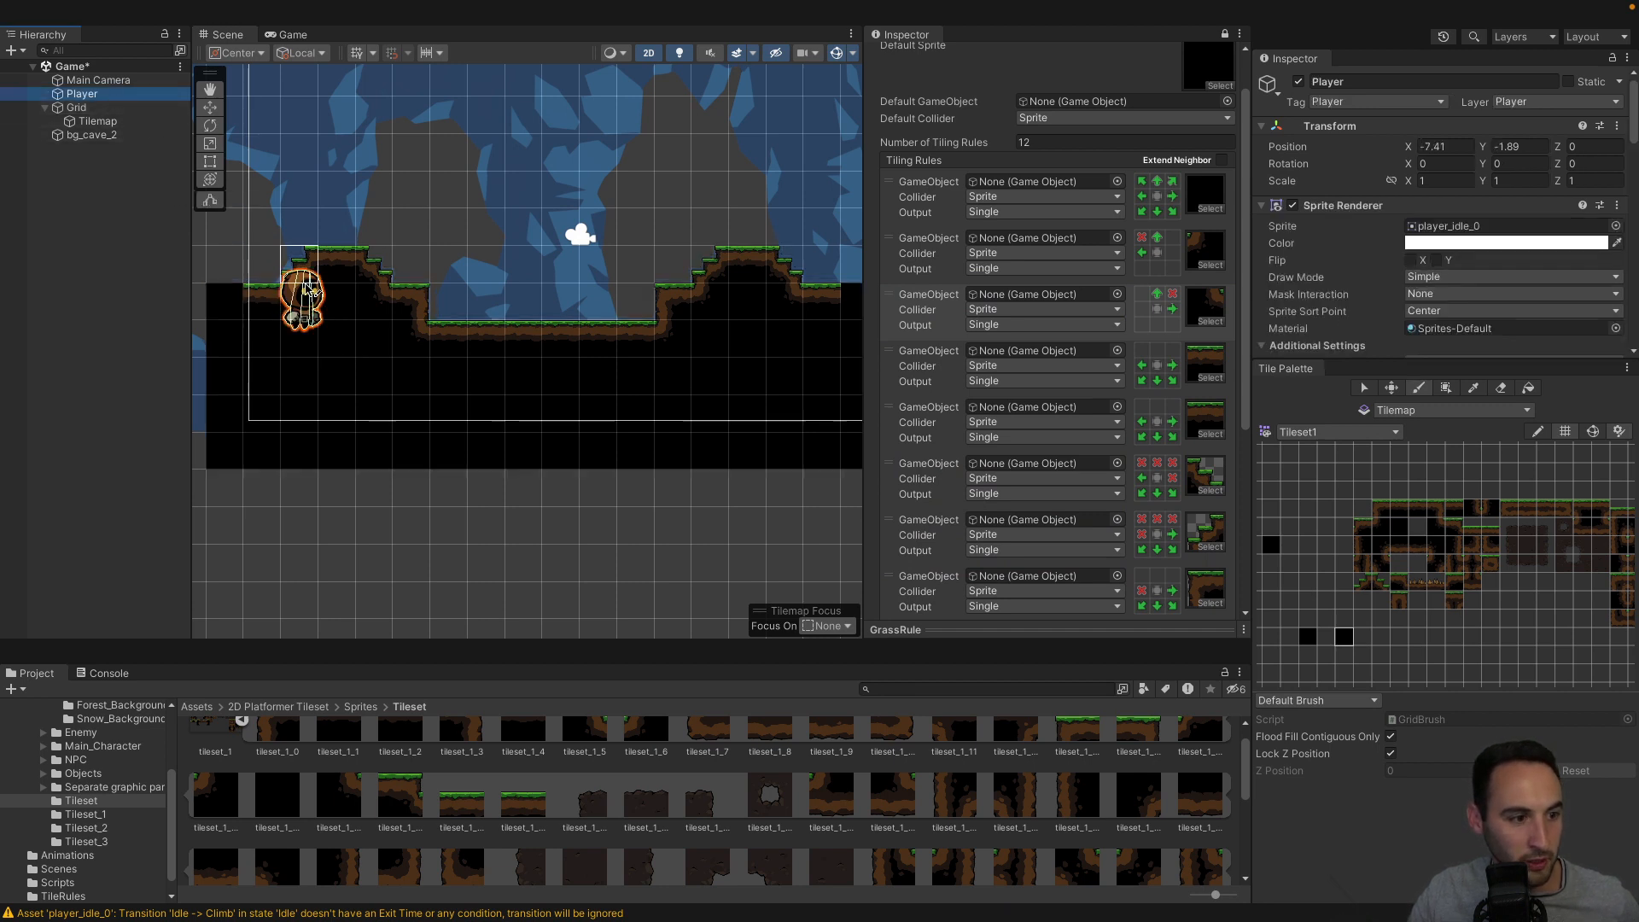
left_click(209, 108)
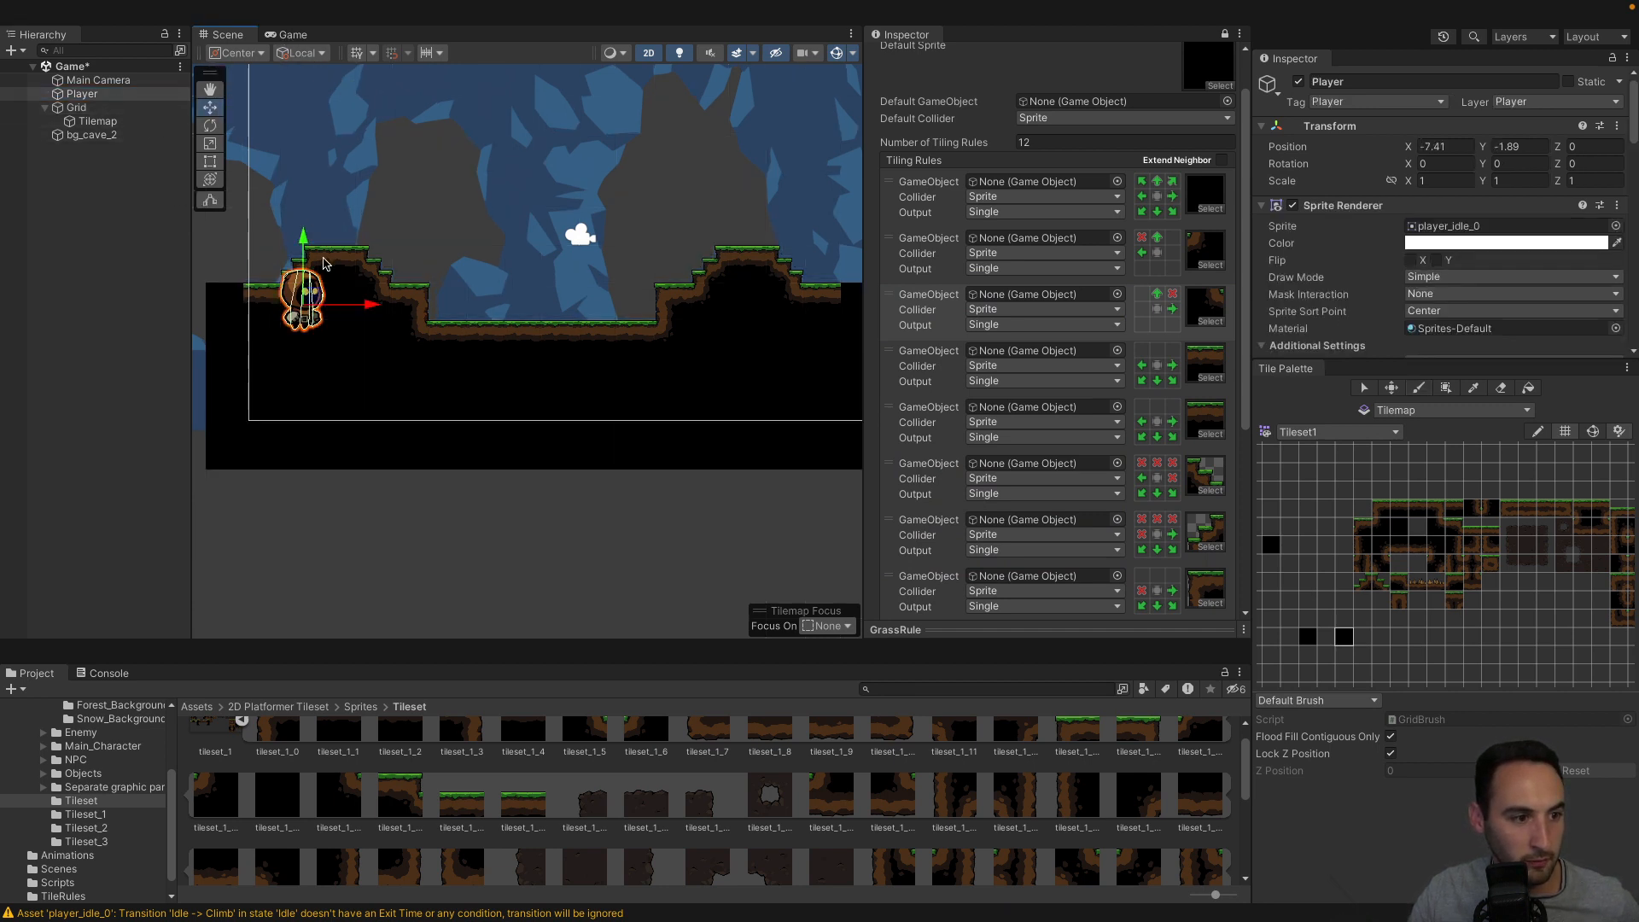
left_click_drag(305, 237, 306, 106)
middle_click_drag(557, 296, 548, 306)
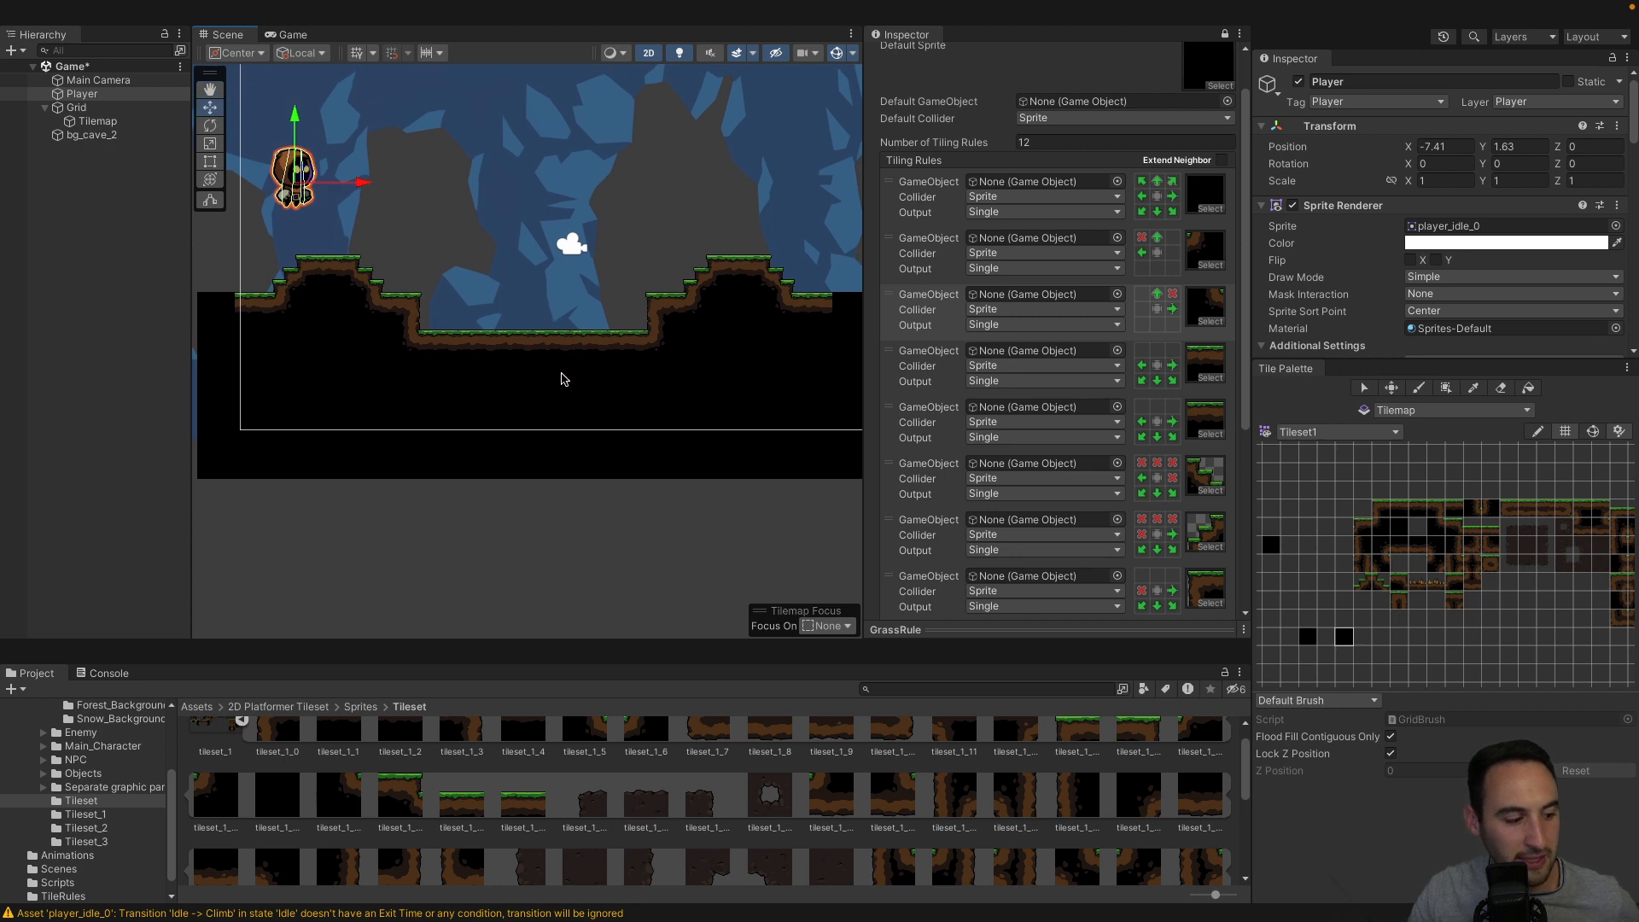
Paint rule tiles on the Grid to extend the terrain's right end with a block that rises one tile higher.
left_click(100, 109)
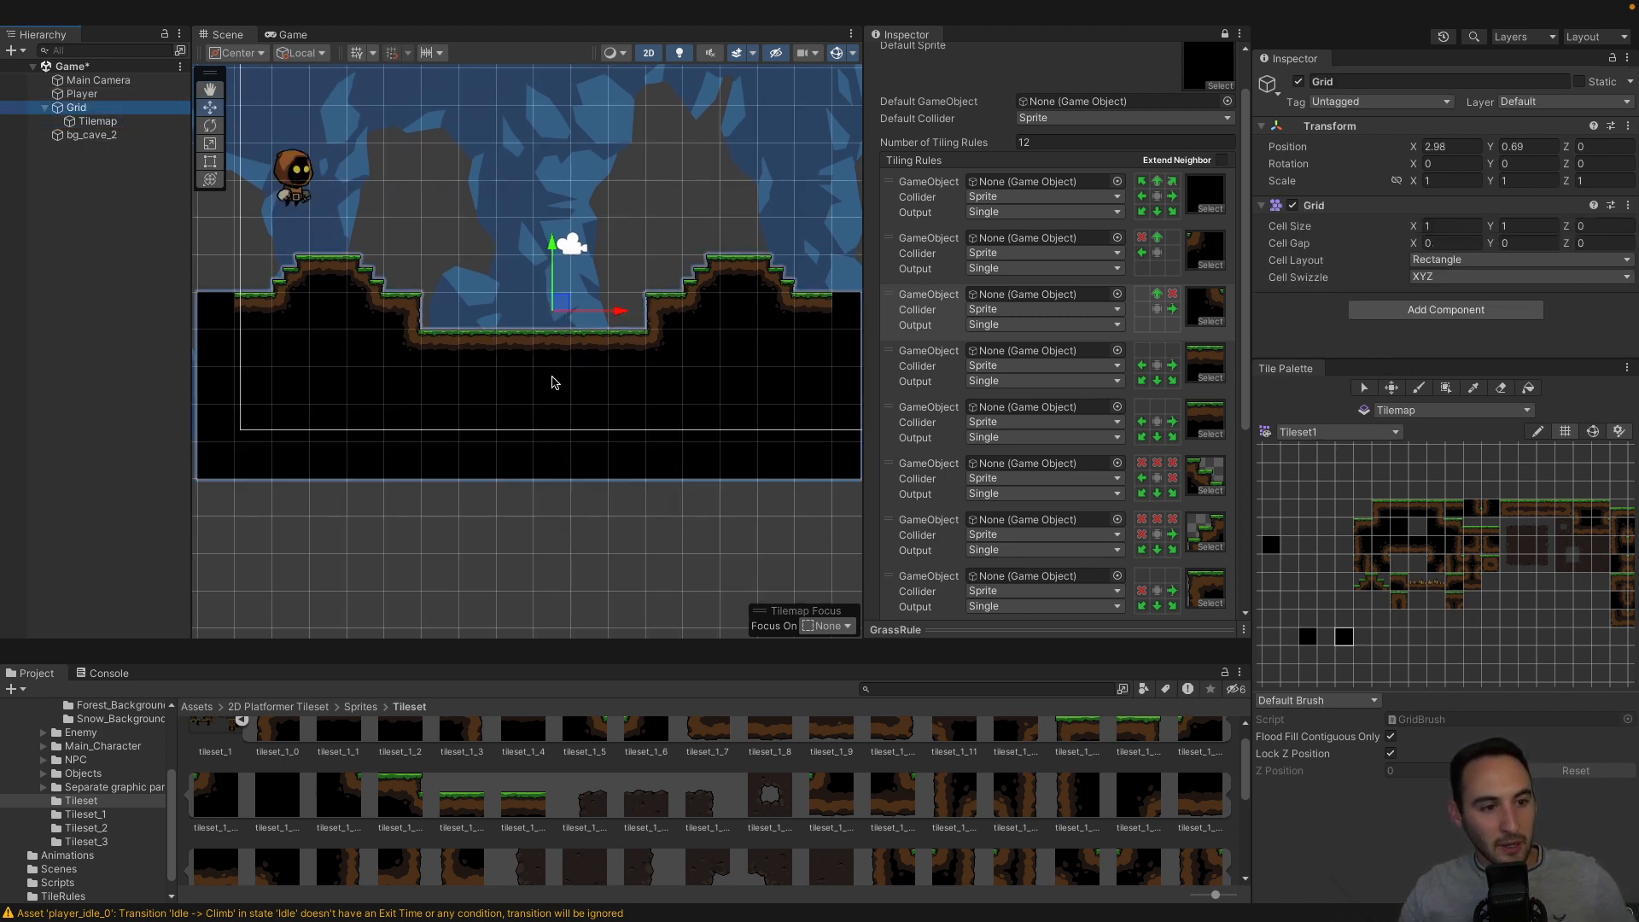
scroll(640, 451, "down", 1)
middle_click_drag(654, 443, 609, 443)
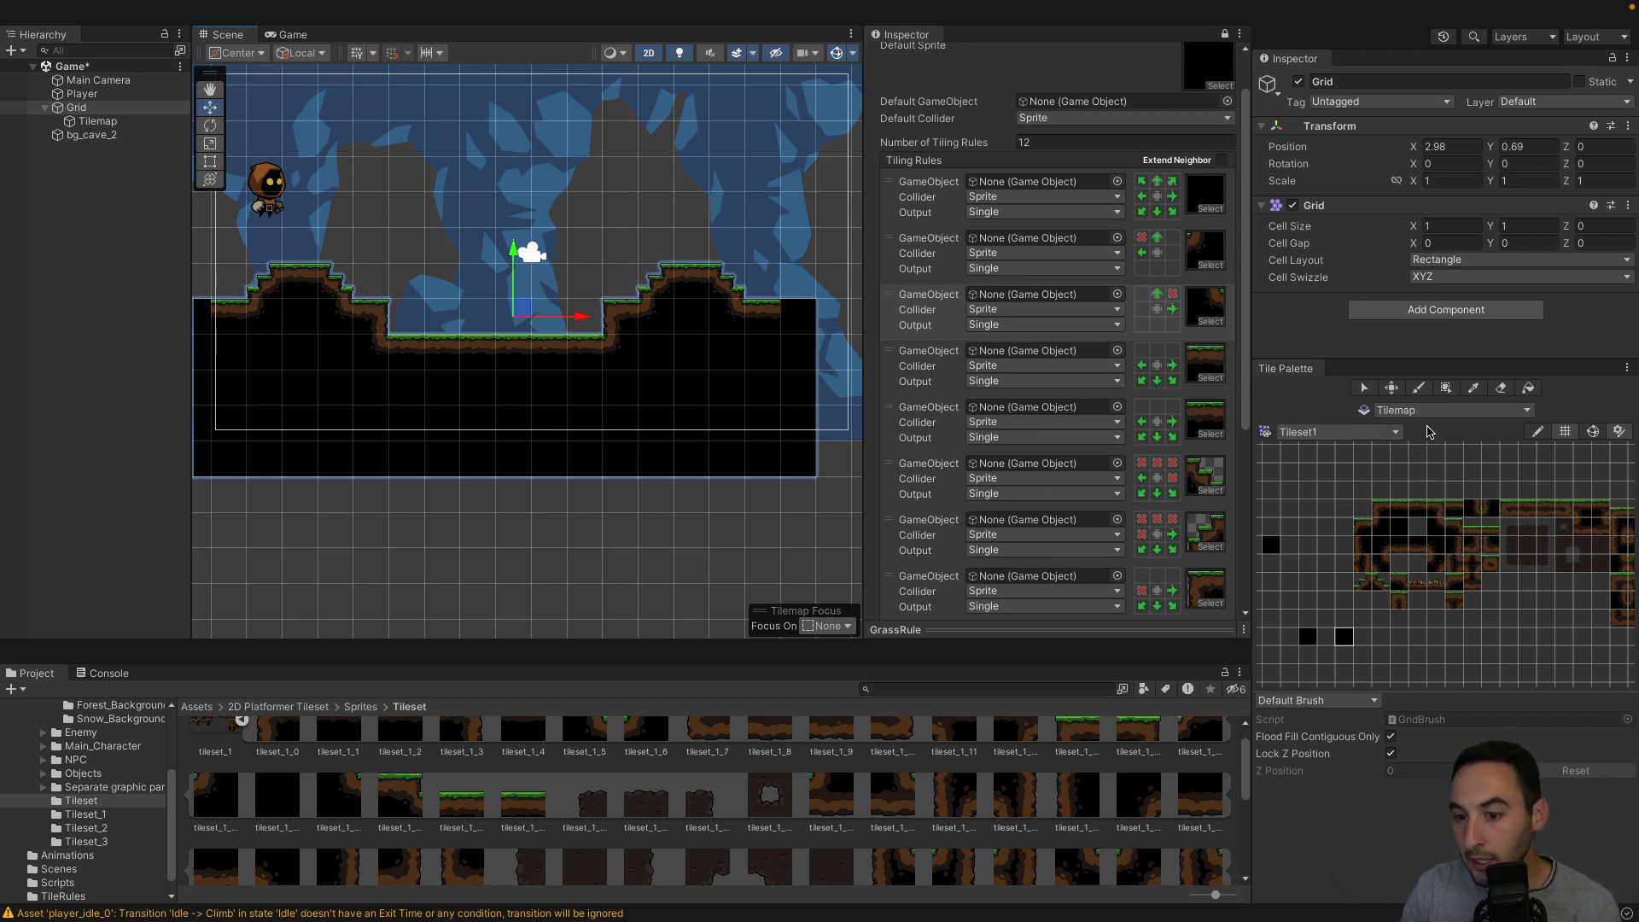
left_click(1343, 638)
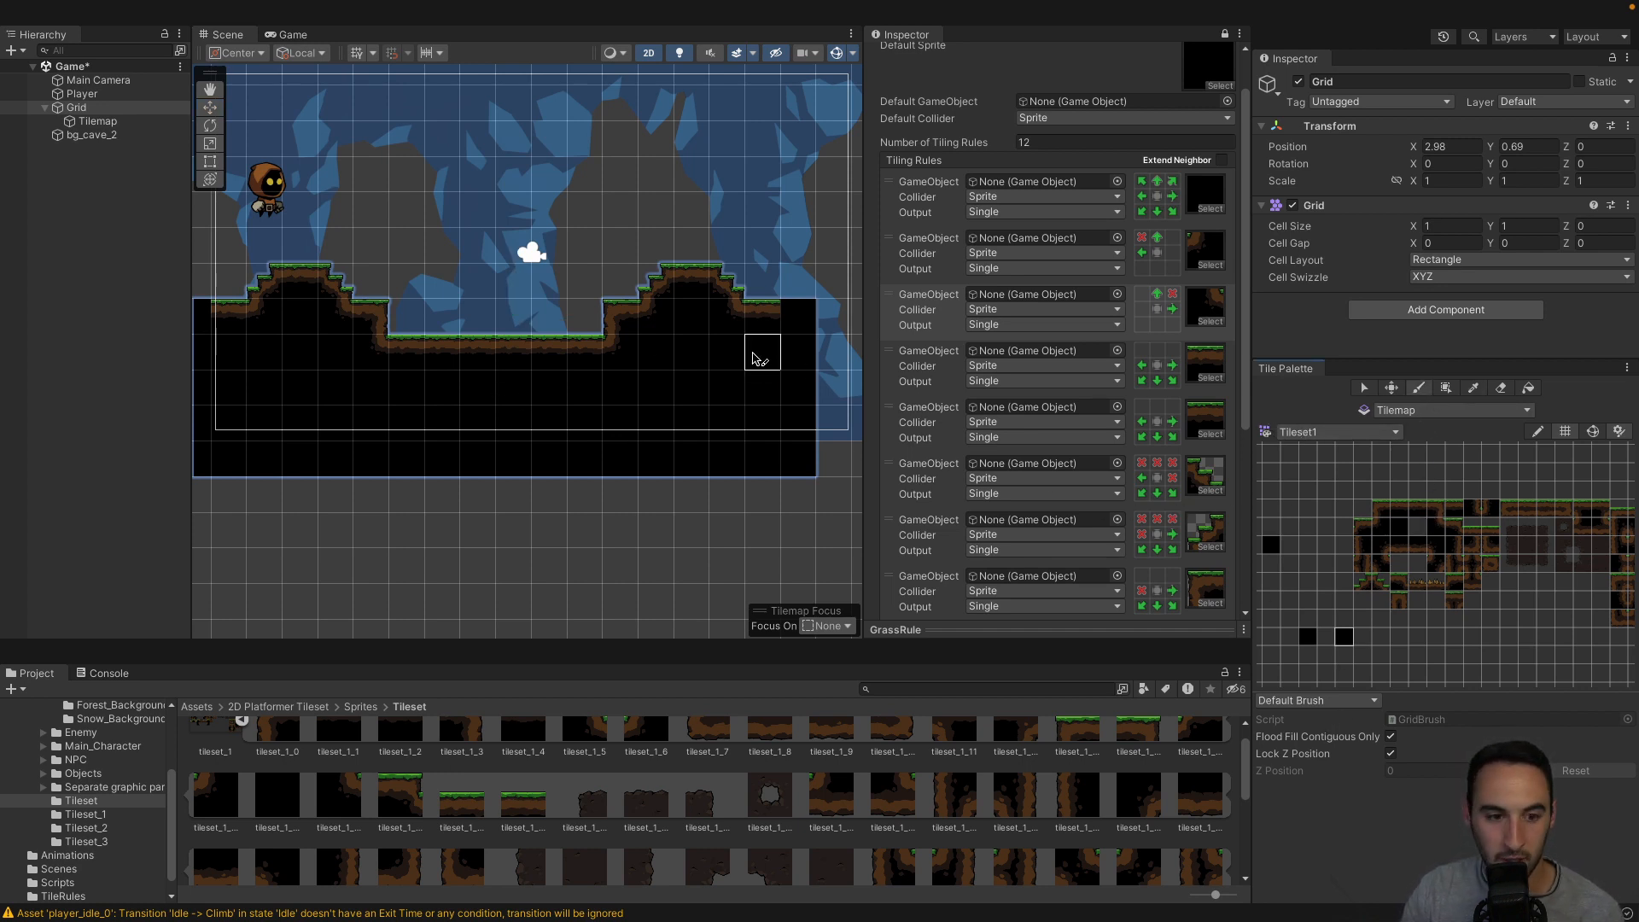
middle_click_drag(753, 351, 539, 373)
left_click_drag(574, 341, 751, 350)
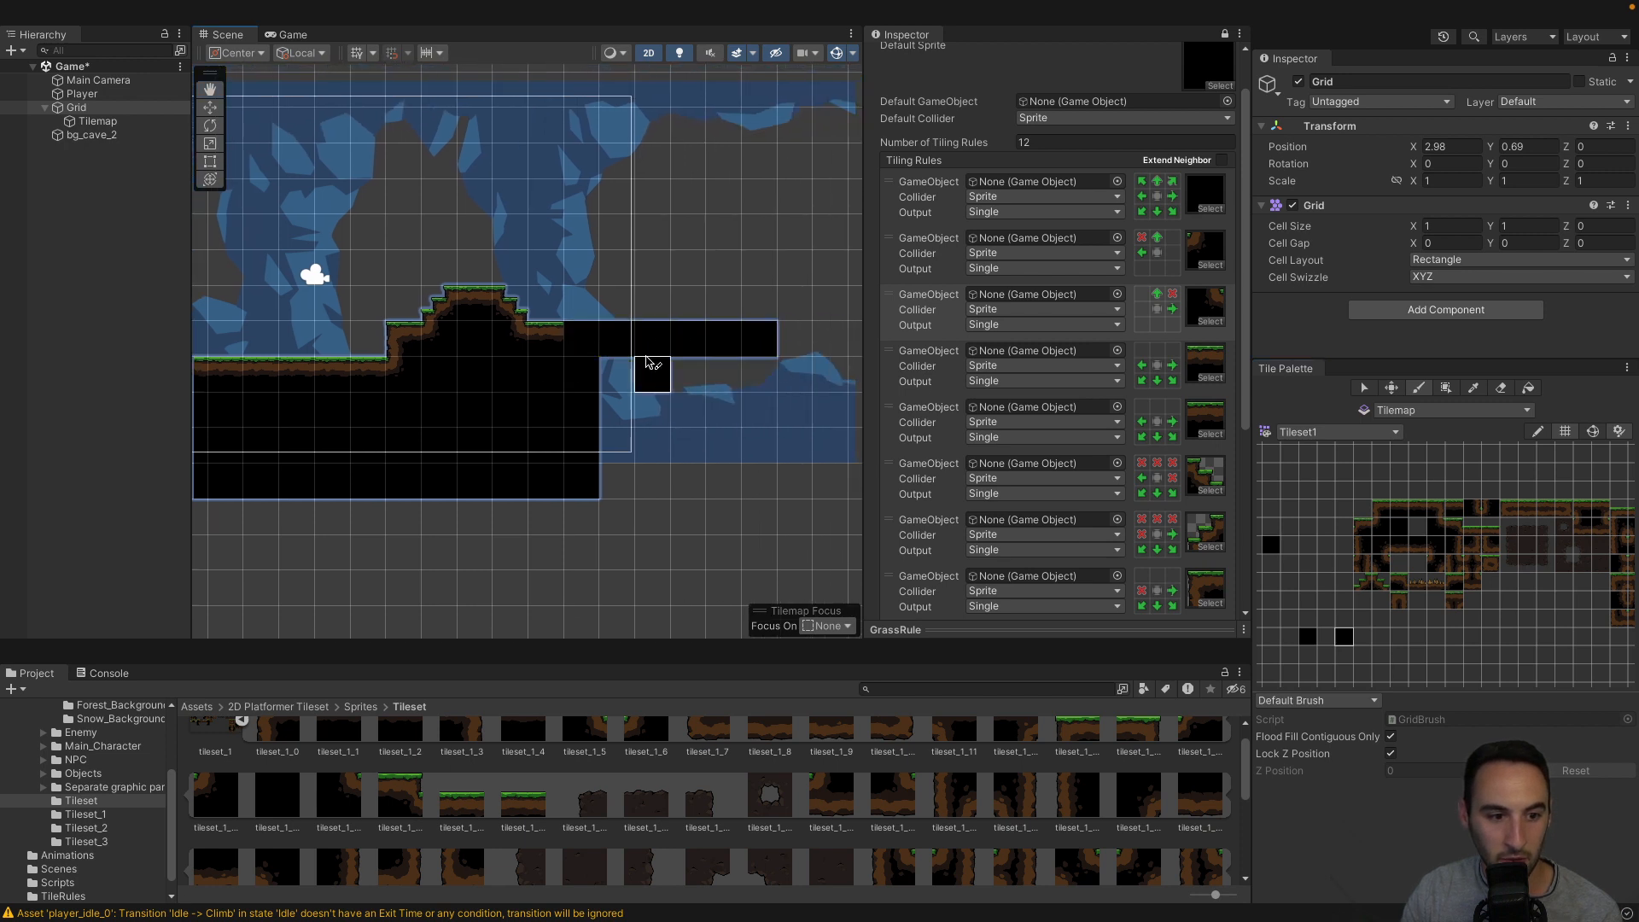
mouse_move(611, 303)
left_mouse_down()
mouse_move(794, 309)
mouse_move(803, 343)
mouse_move(819, 309)
mouse_move(836, 346)
left_mouse_up()
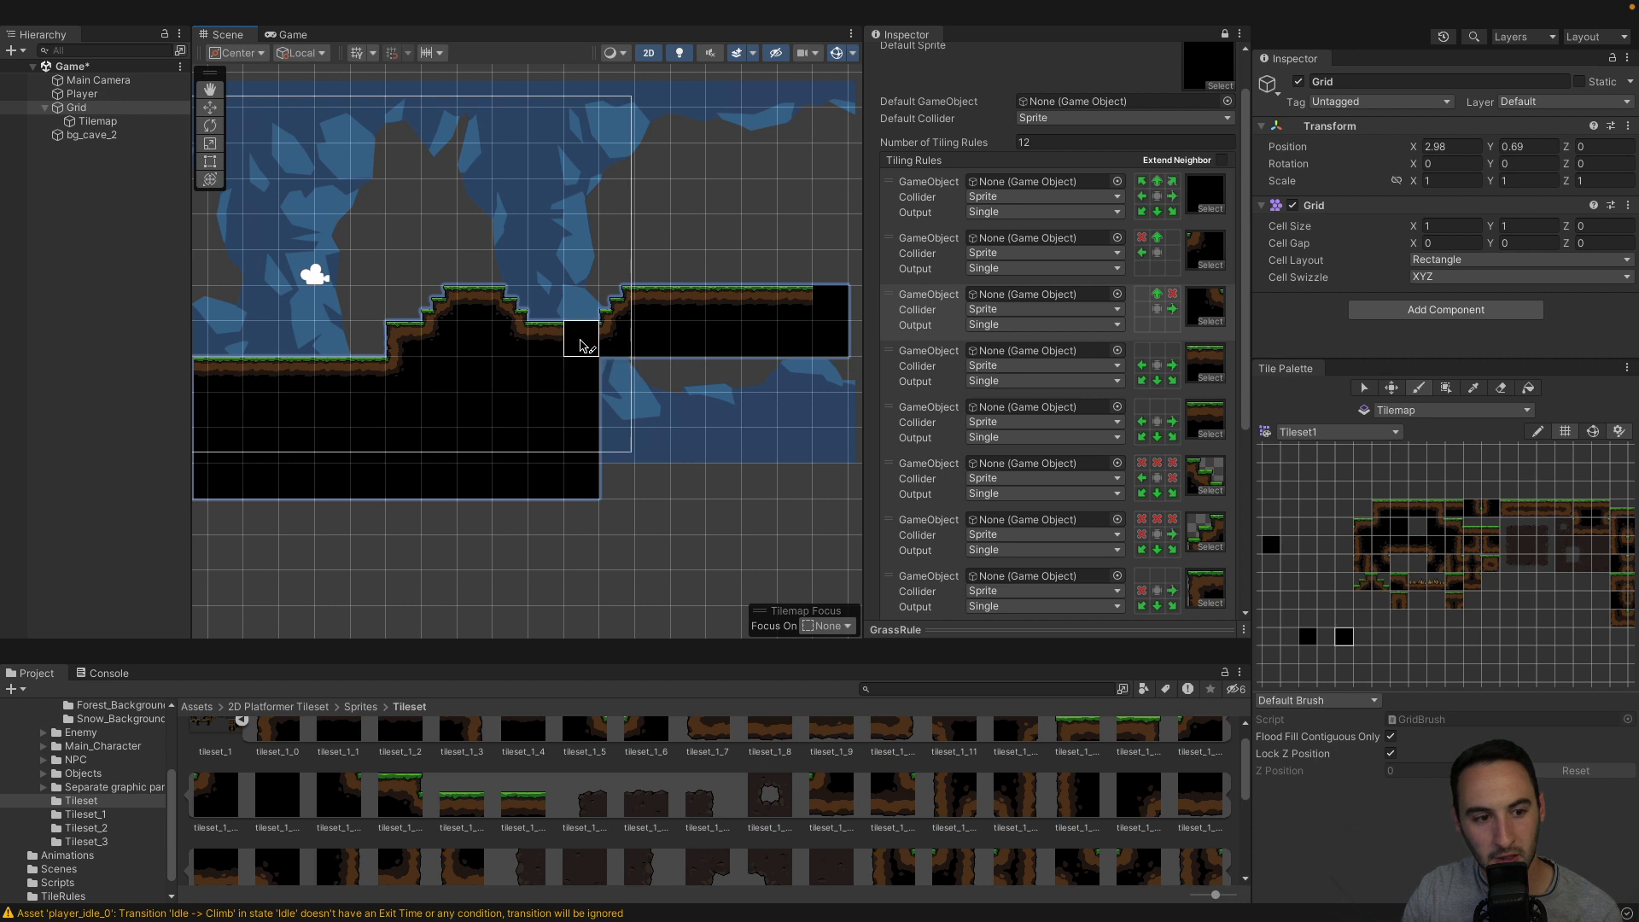
left_click_drag(621, 372, 826, 388)
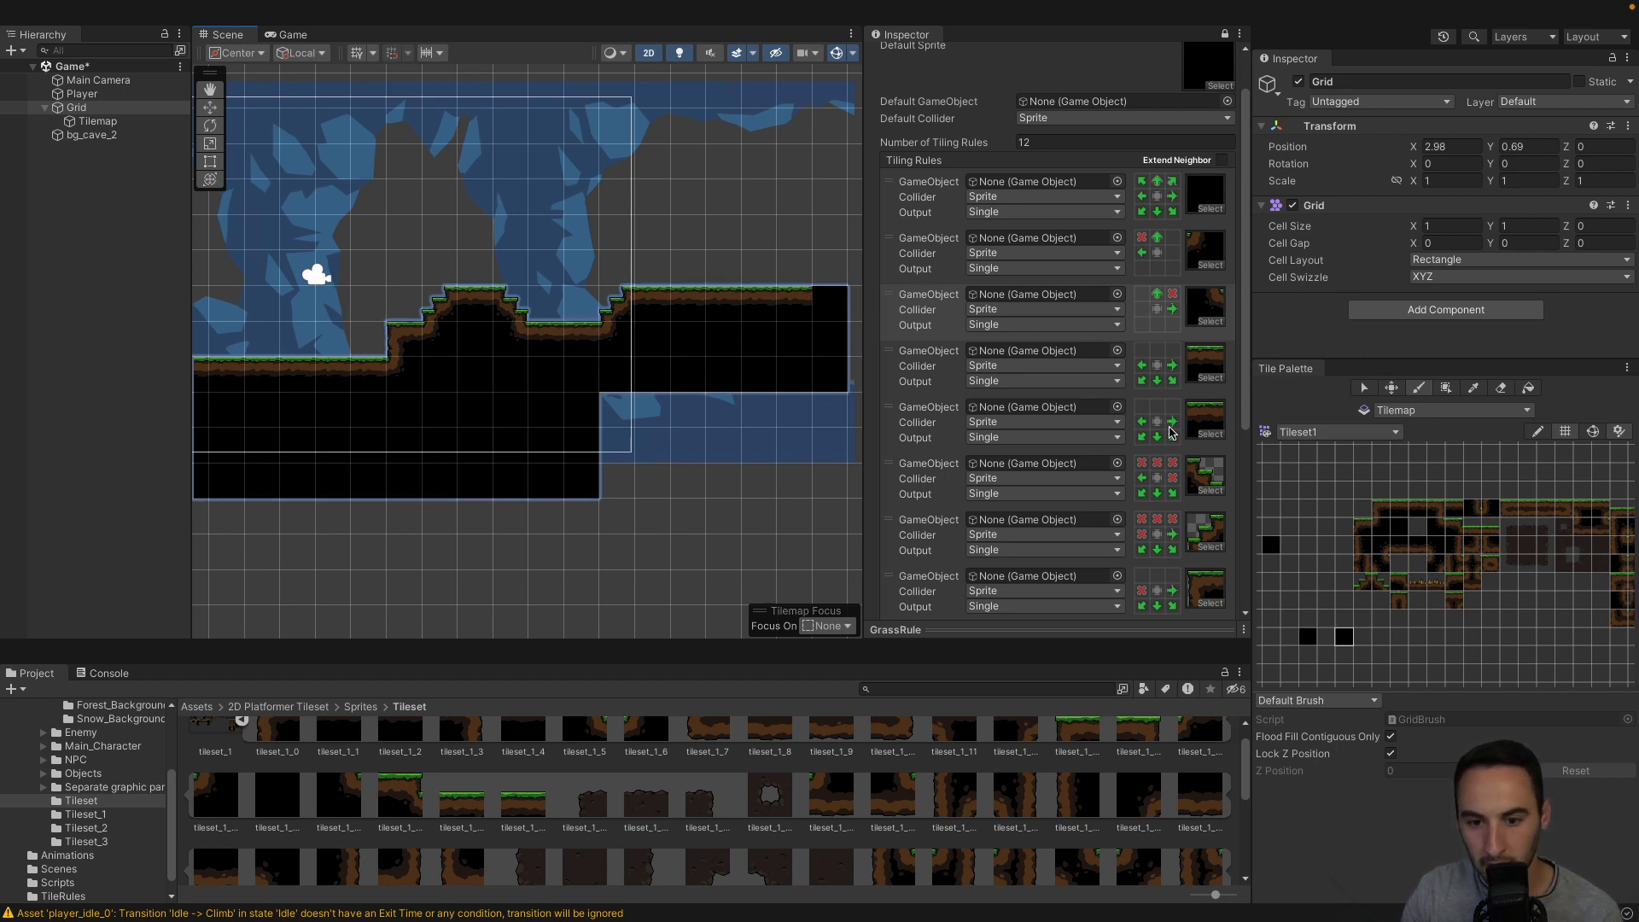
Clear all three lower neighbor conditions of the fourth and fifth tiling rules.
left_click(1172, 437)
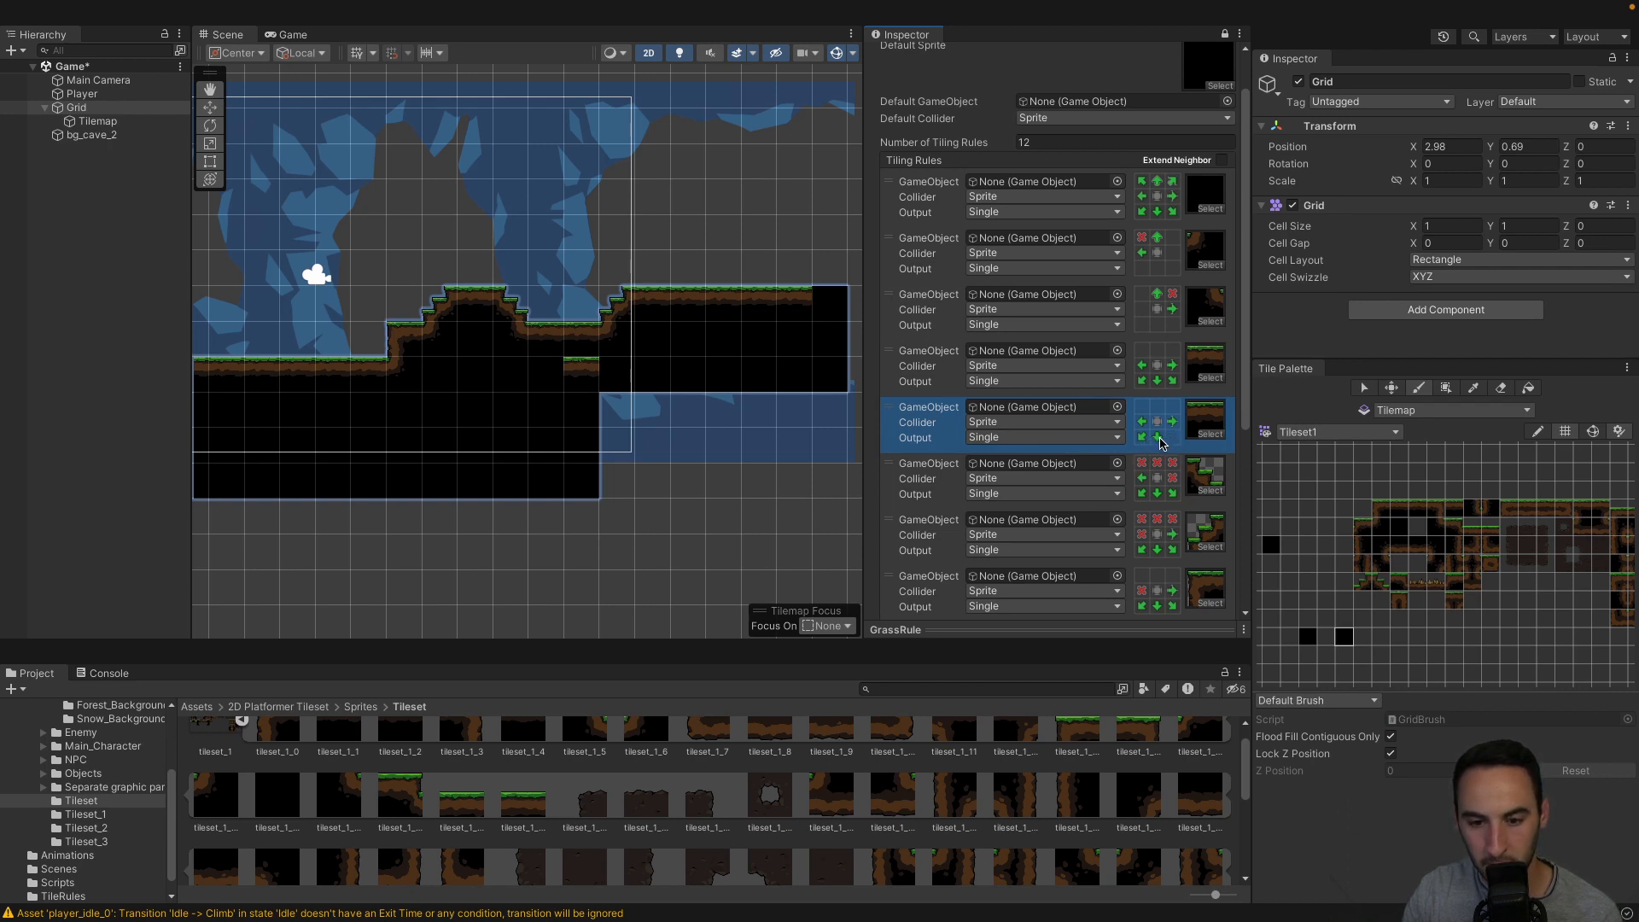
left_click(1158, 438)
left_click(1143, 438)
left_click(1142, 438)
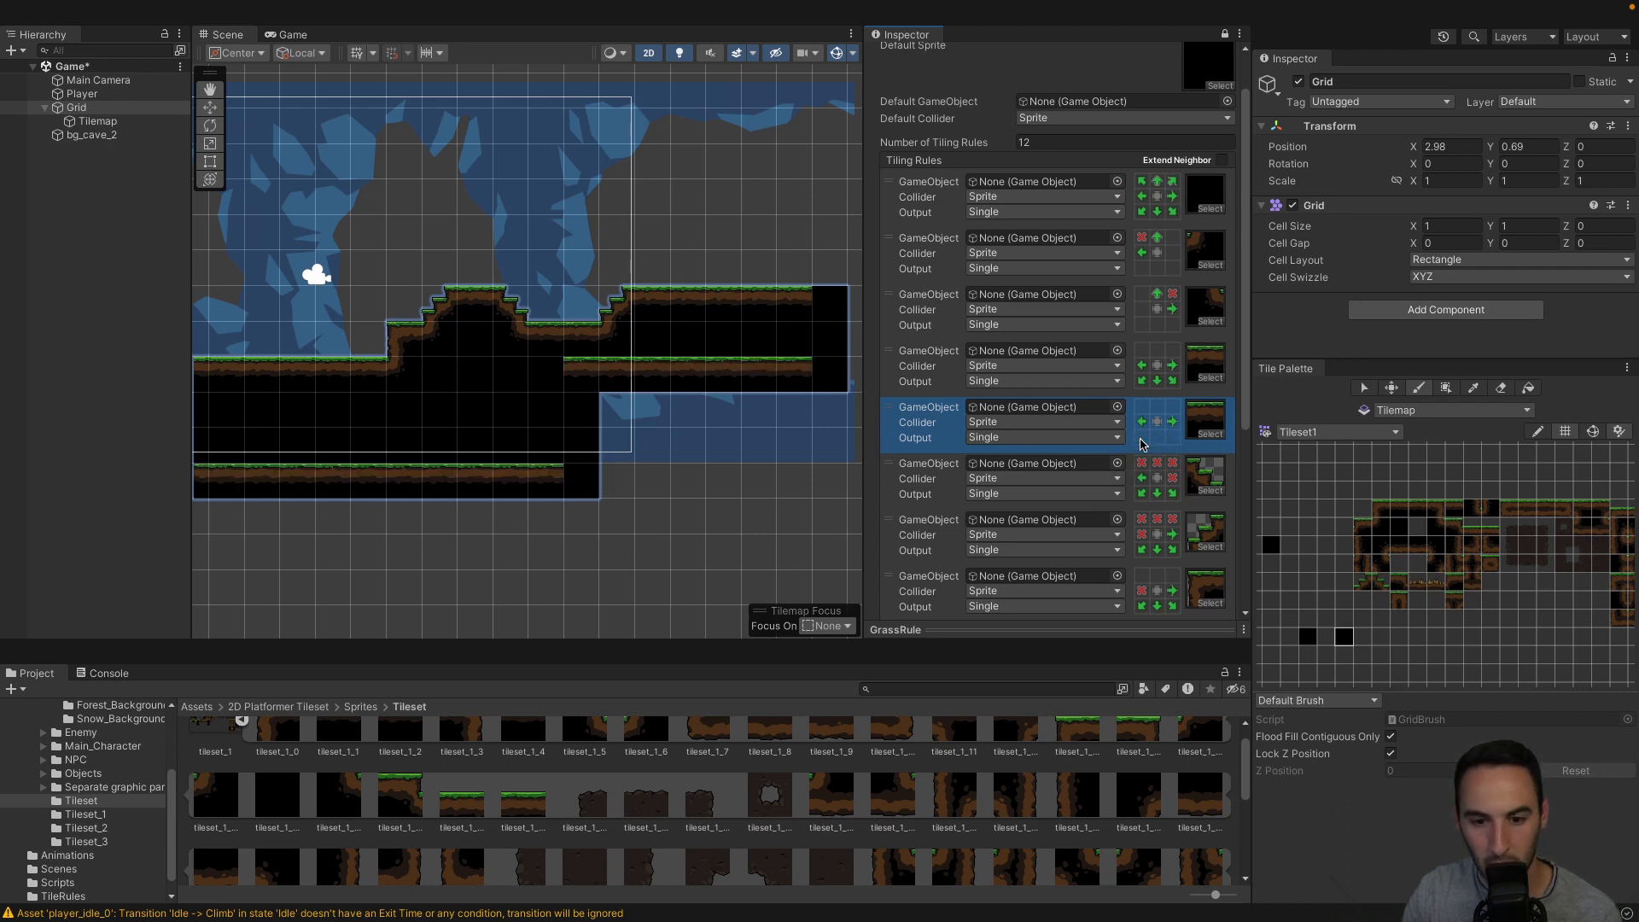
left_click(1172, 381)
left_click(1172, 381)
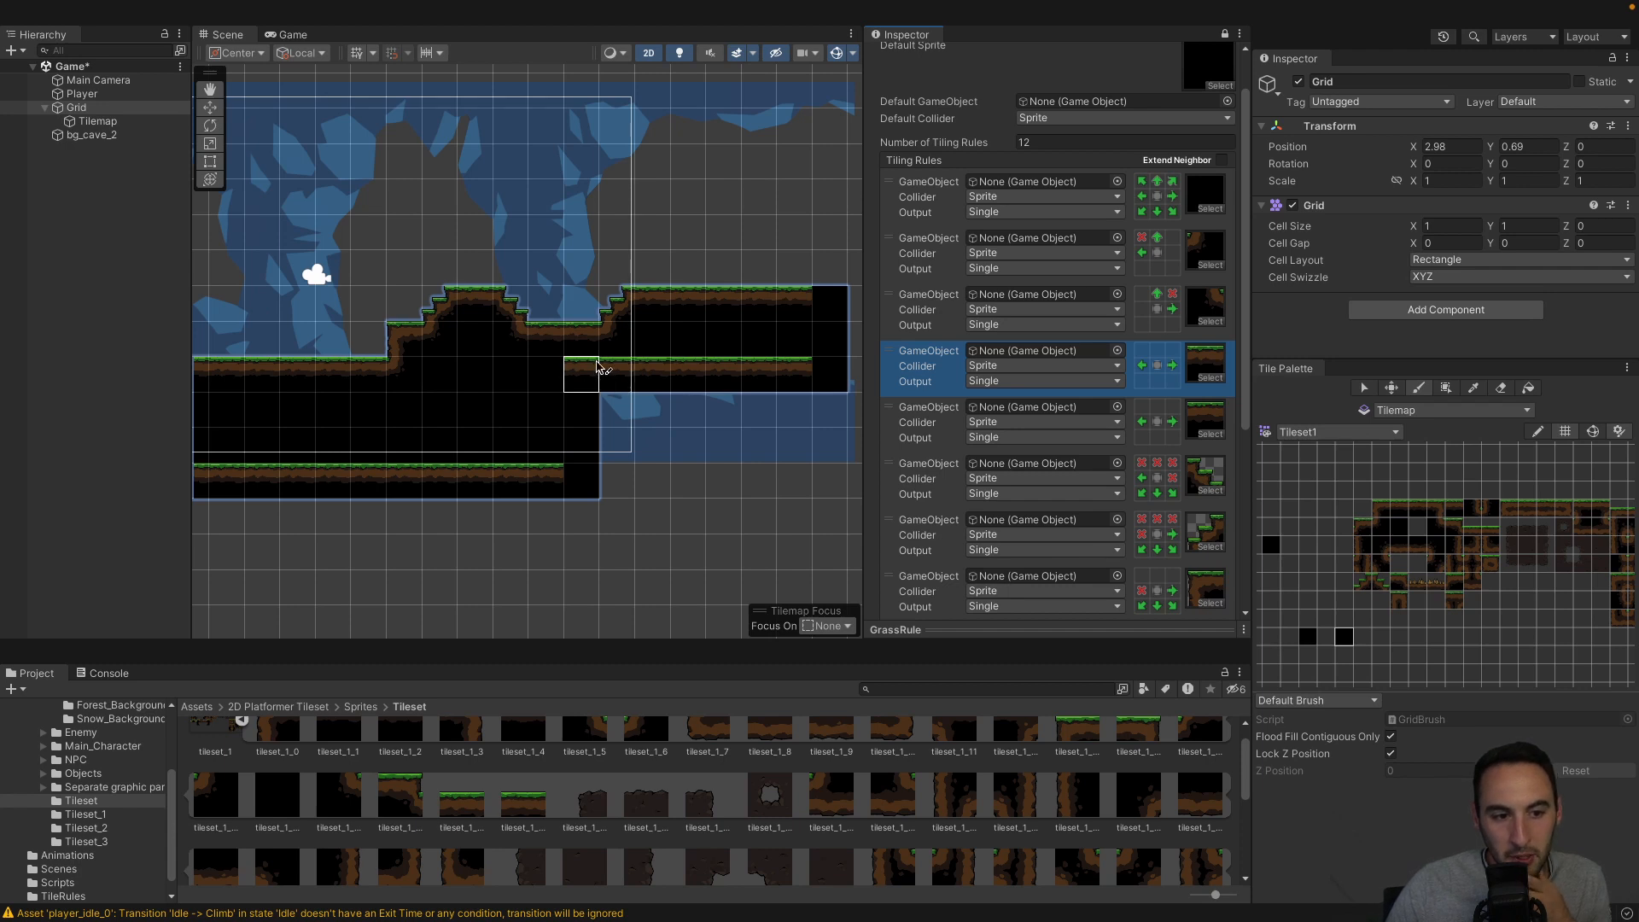
Try Not This conditions on the upper neighbors of the fourth and fifth tiling rules, and clear them all again.
double_click(1156, 351)
double_click(1144, 352)
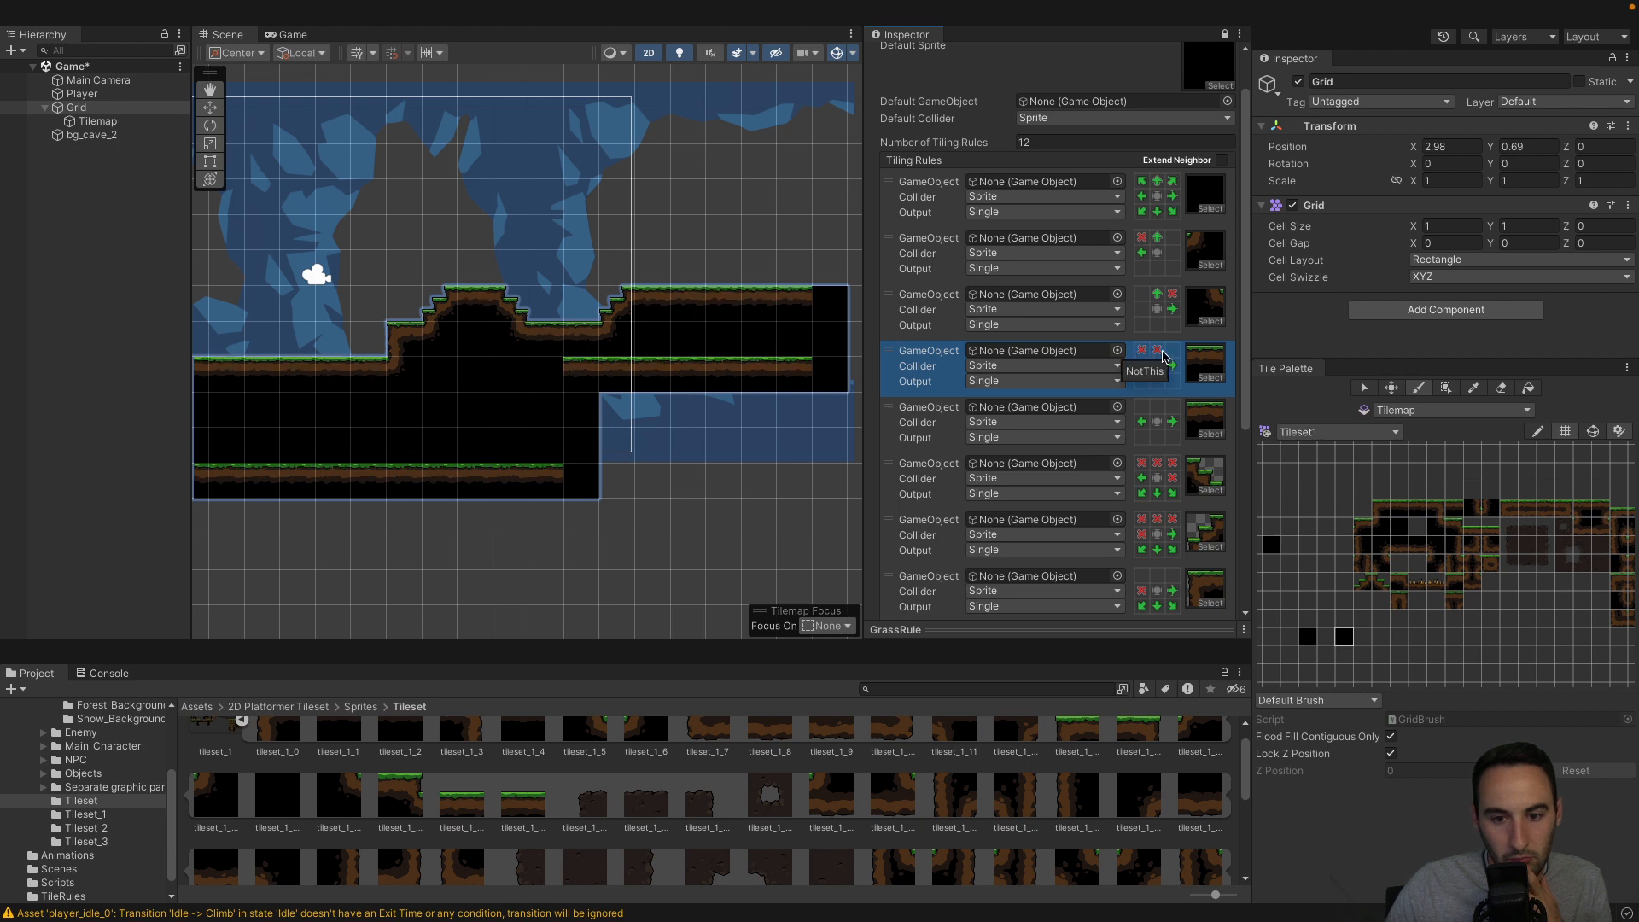
double_click(1142, 409)
double_click(1159, 409)
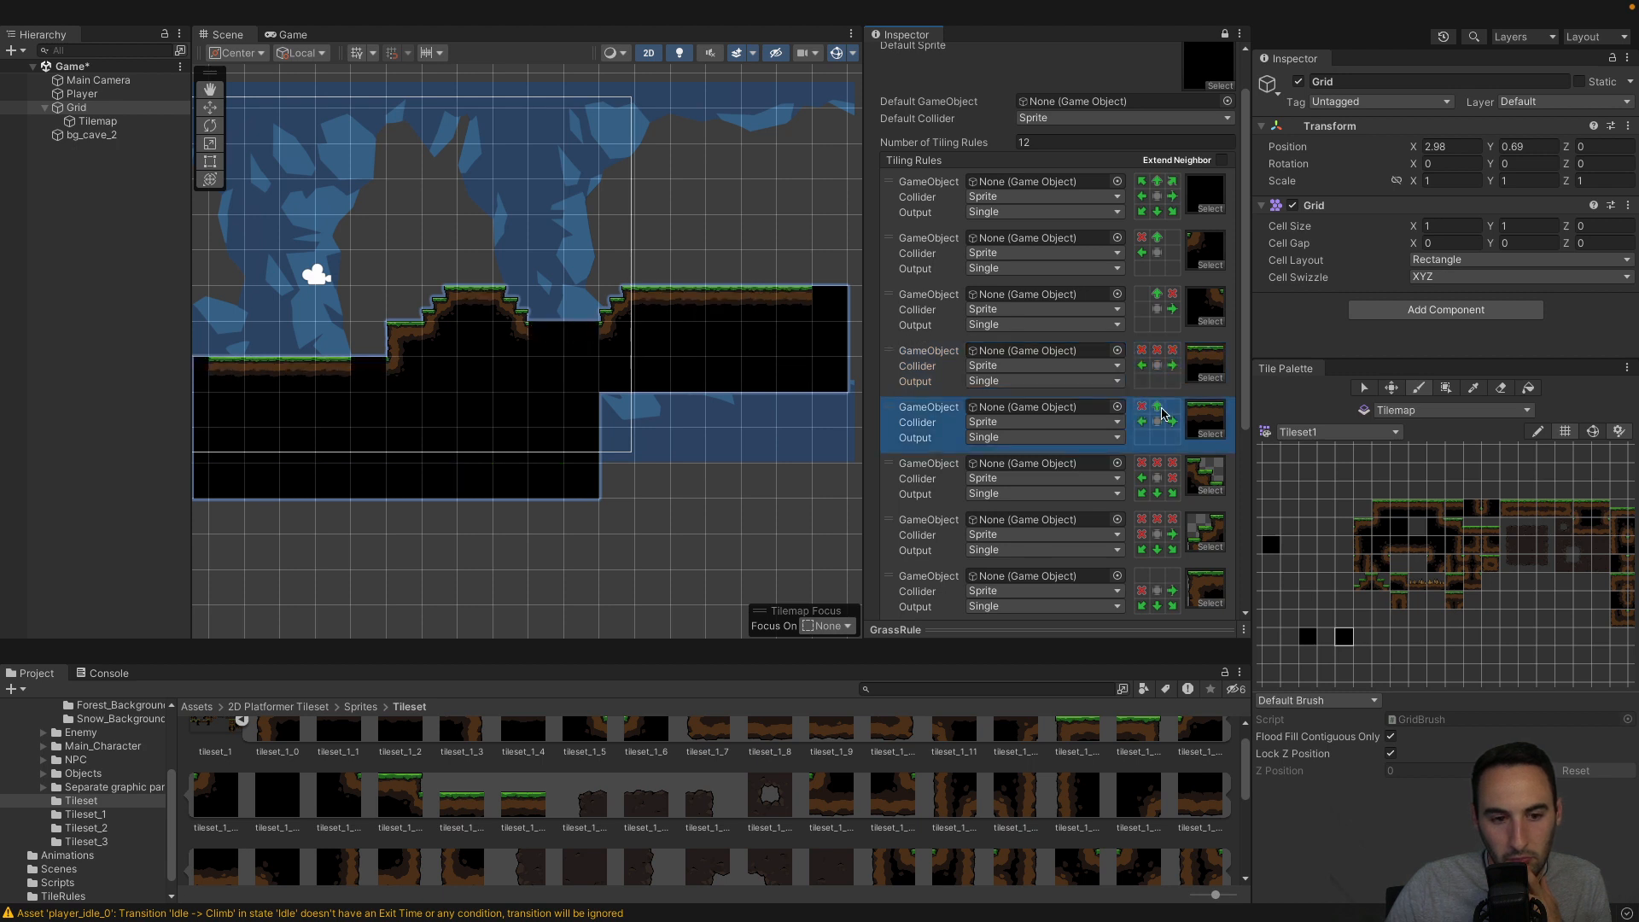
double_click(1174, 409)
left_click(1174, 410)
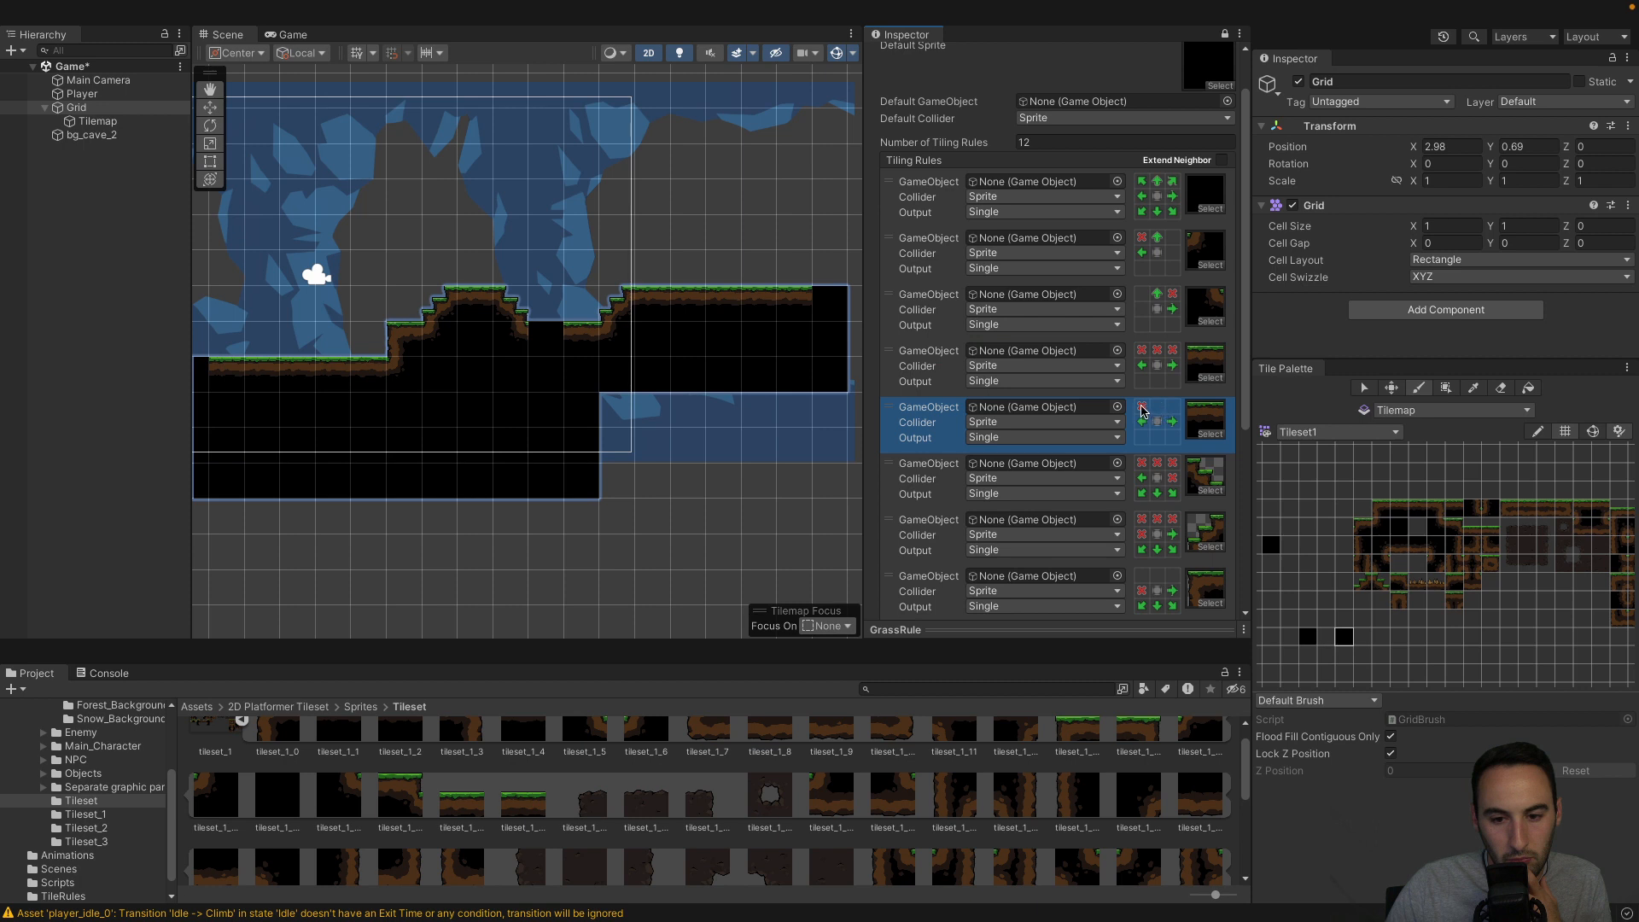
left_click(1142, 408)
left_click(1142, 351)
left_click(1157, 351)
left_click(1172, 351)
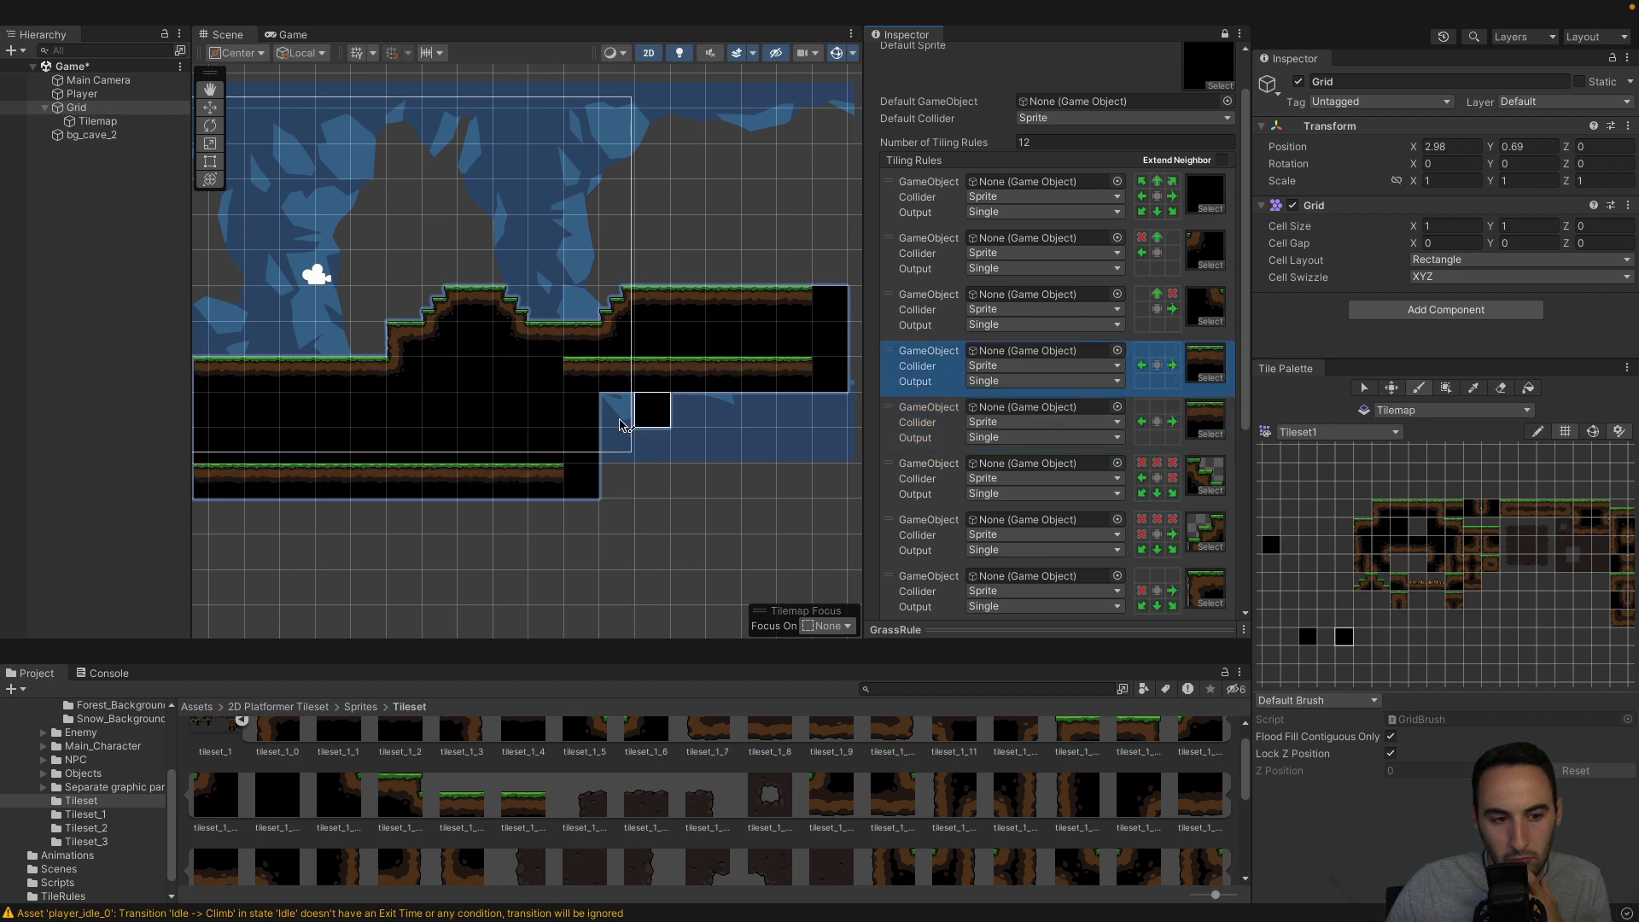
Set only the directly upper neighbor of the fourth and fifth tiling rules to Not This.
middle_click_drag(510, 411, 775, 344)
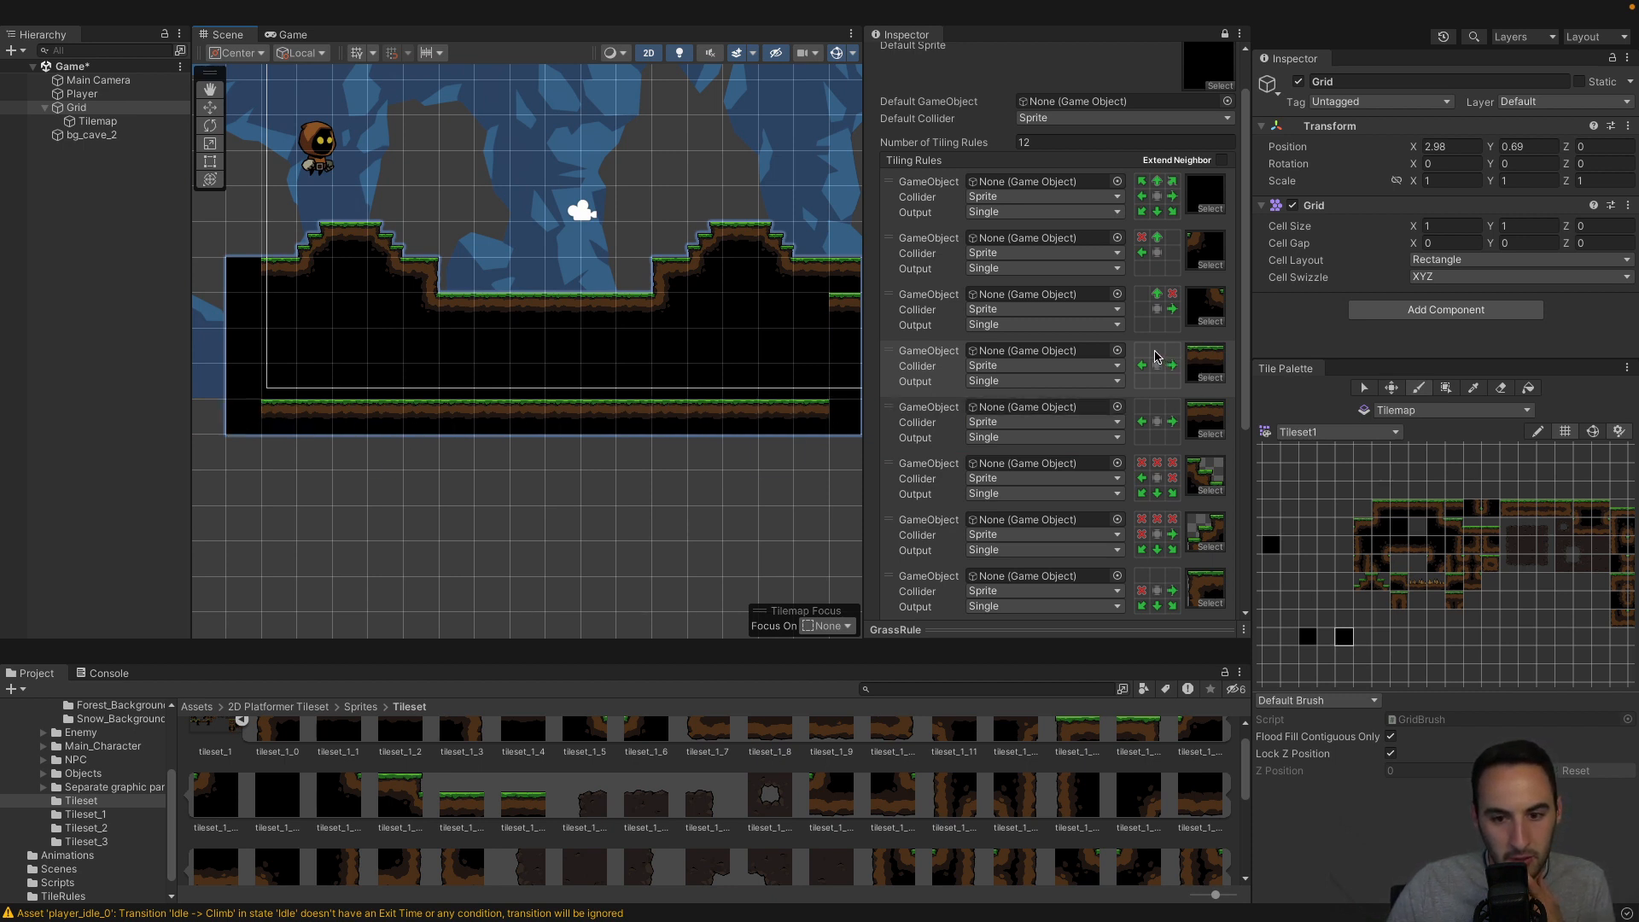
left_click(1156, 352)
left_click(1157, 407)
left_click(1156, 408)
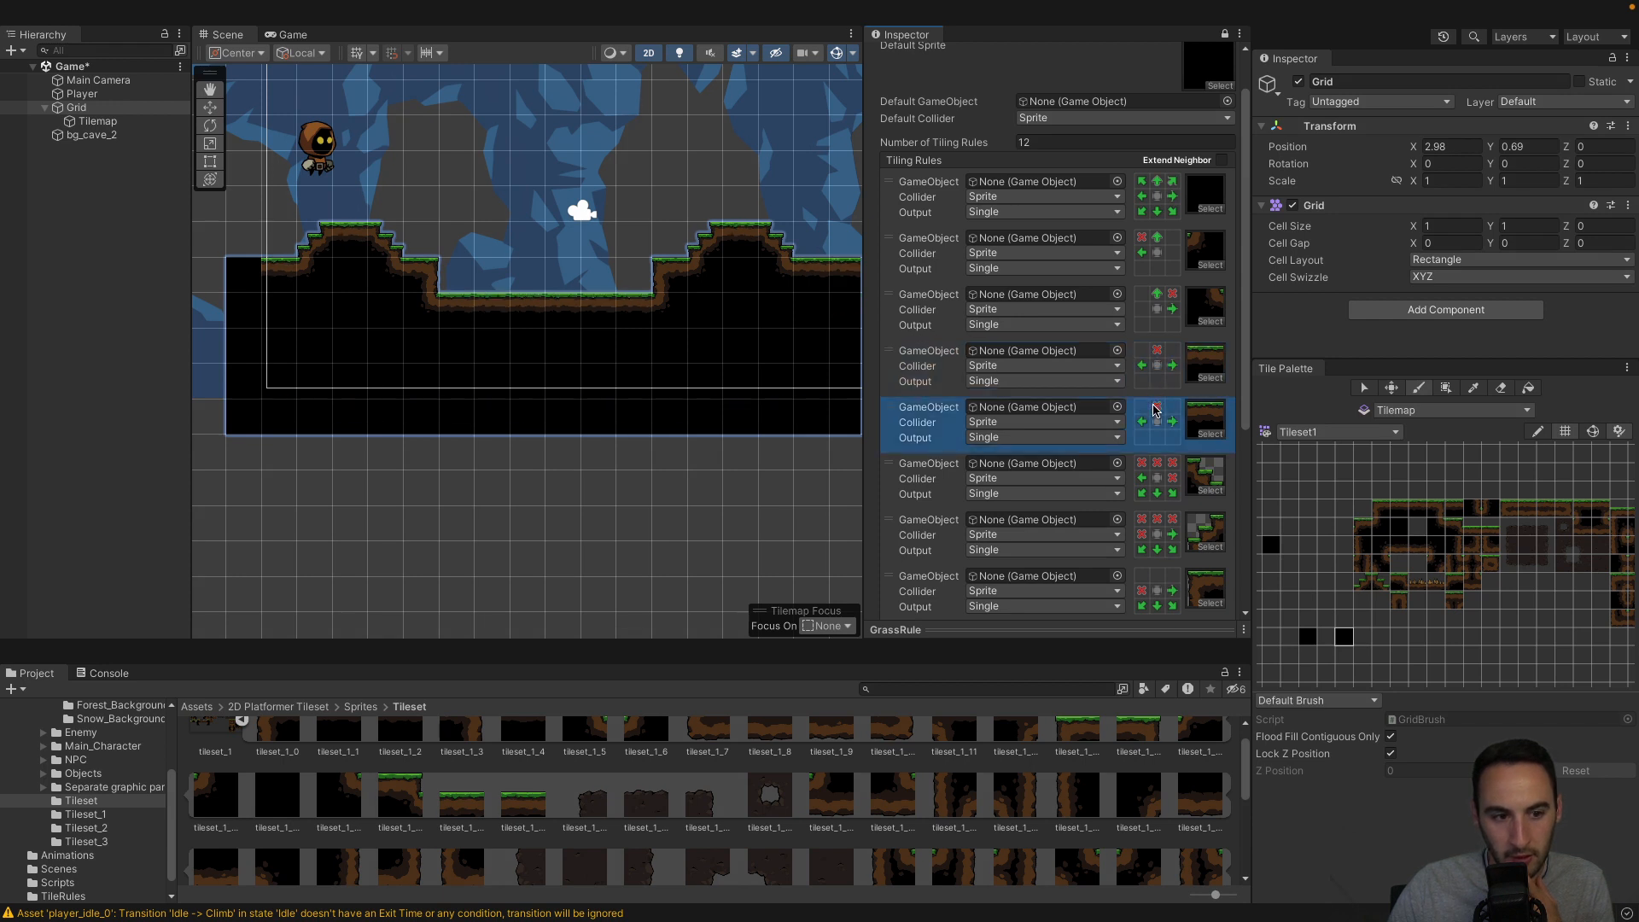
Extend the terrain further right with rule tiles, stepping down from the raised surface to a long lower strip.
middle_click_drag(810, 403, 669, 315)
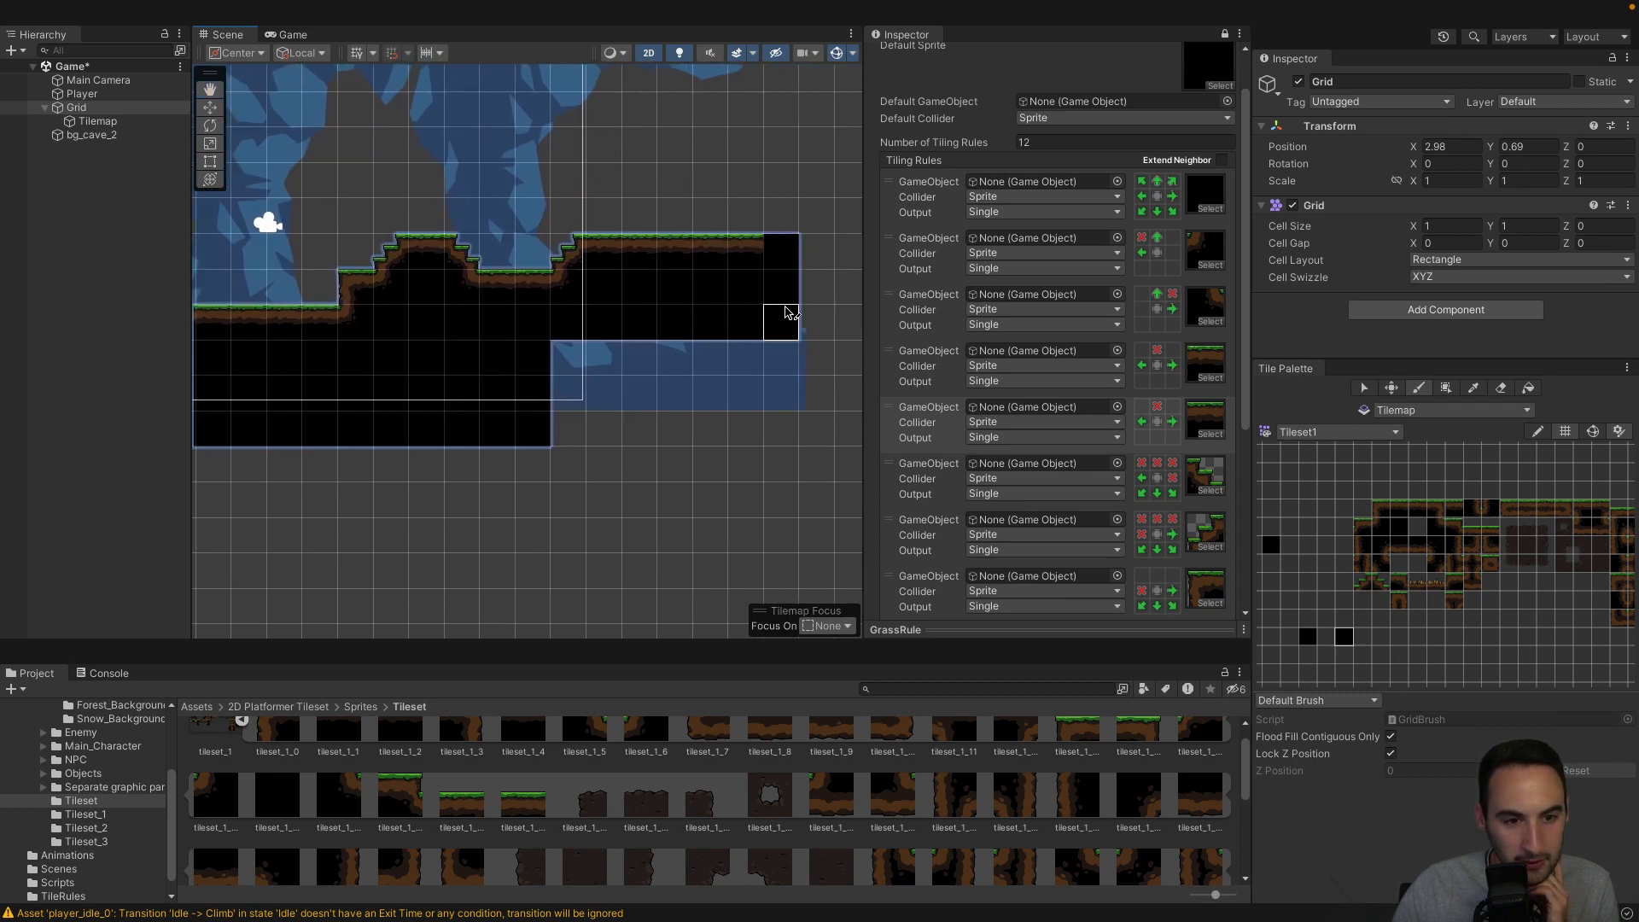
mouse_move(598, 448)
middle_mouse_down()
mouse_move(728, 457)
mouse_move(318, 457)
middle_mouse_up()
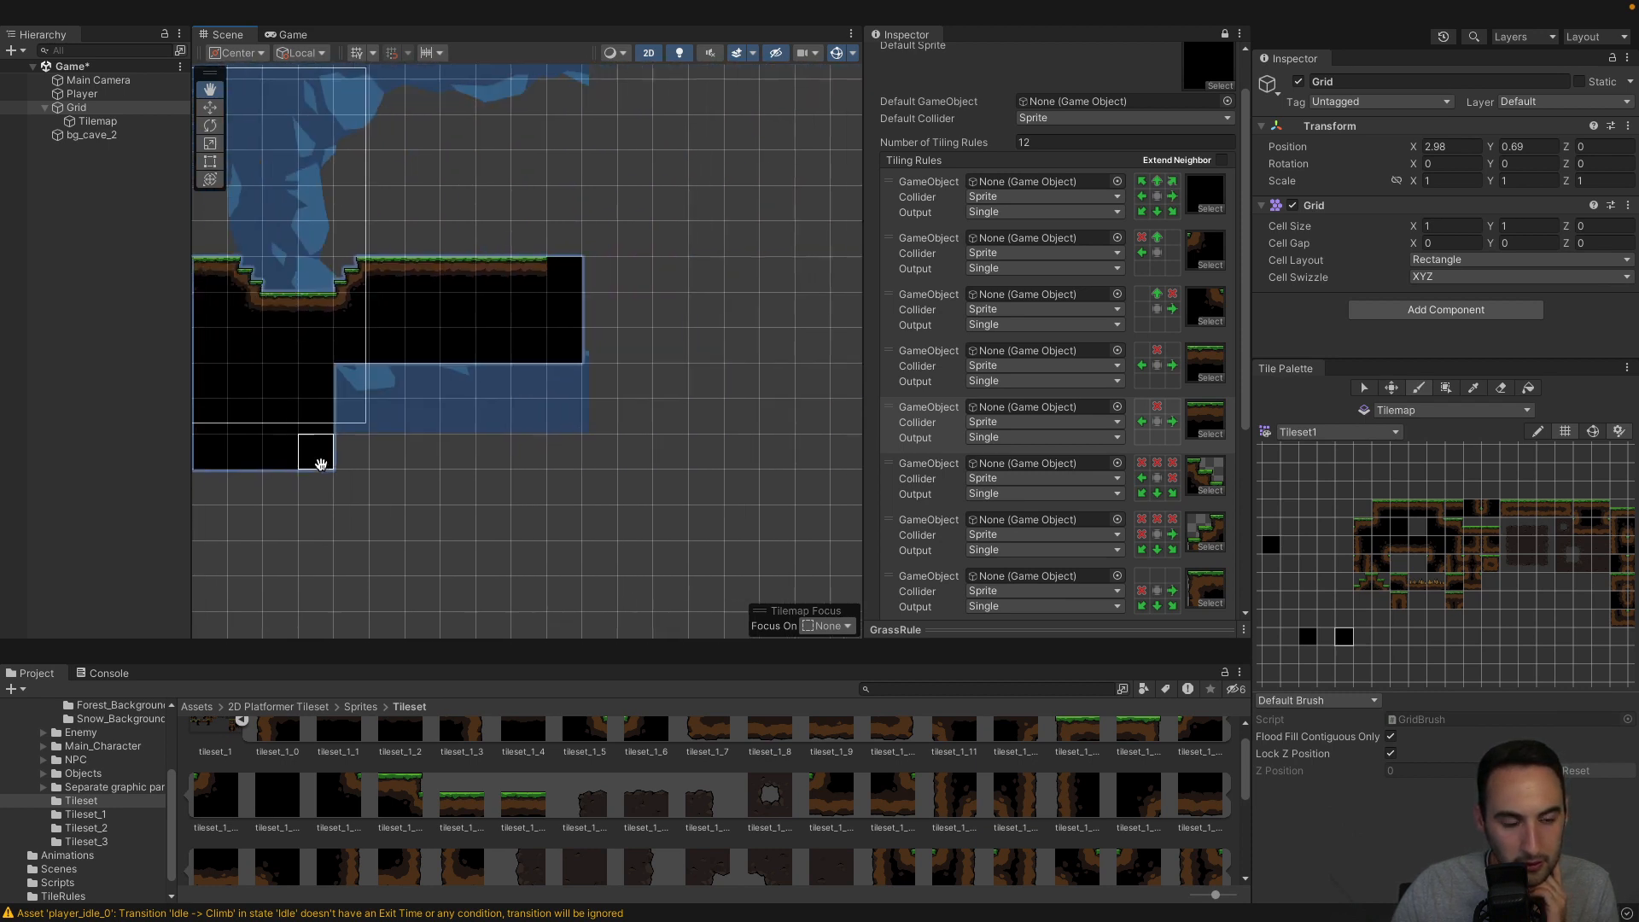
mouse_move(632, 277)
left_mouse_down()
mouse_move(751, 272)
mouse_move(769, 305)
mouse_move(627, 340)
mouse_move(812, 307)
mouse_move(827, 347)
left_mouse_up()
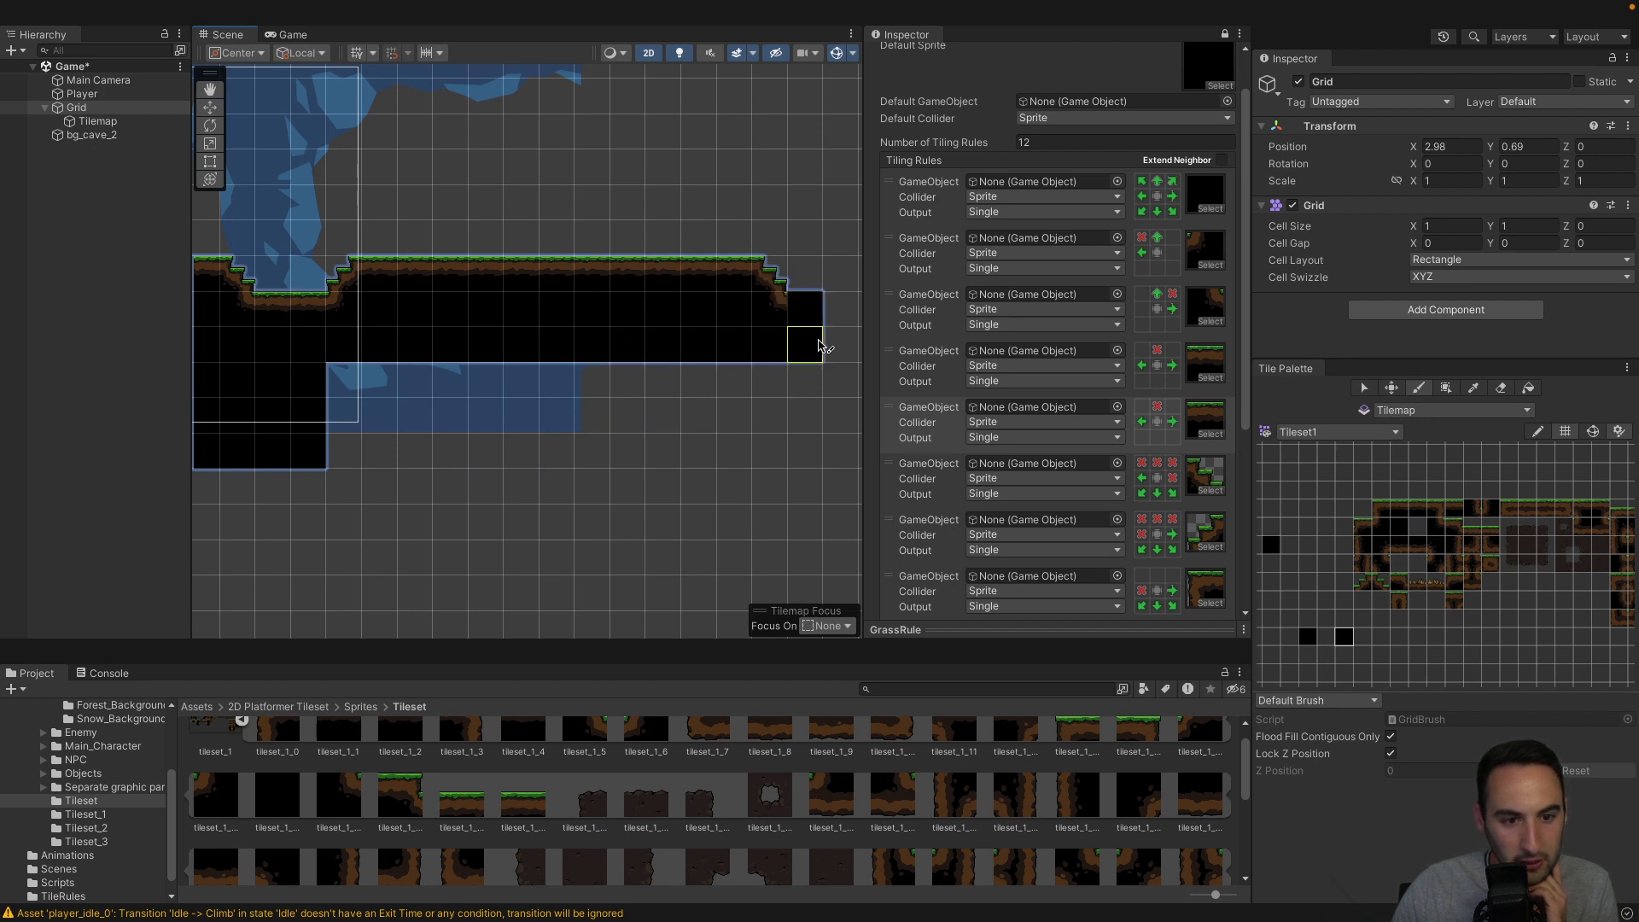
mouse_move(827, 347)
middle_mouse_down()
mouse_move(683, 388)
mouse_move(561, 375)
middle_mouse_up()
left_click_drag(561, 378, 803, 395)
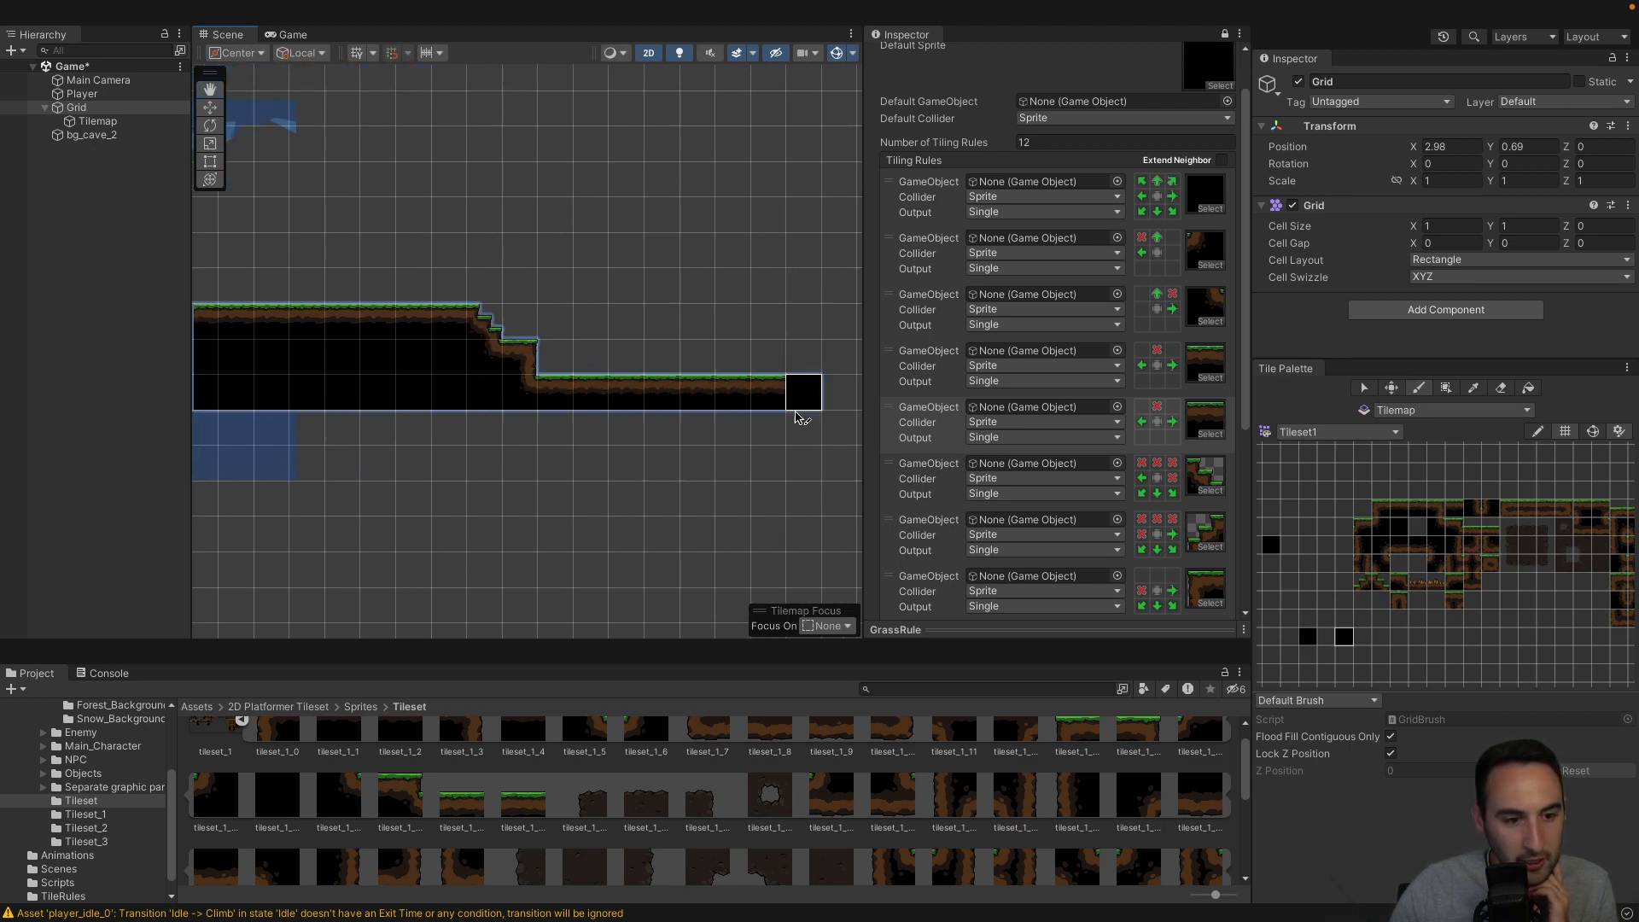
Fill the area beneath the raised surface, the steps and the lower strip with rule tiles down to a level base.
middle_click_drag(802, 394, 568, 378)
left_click(326, 350)
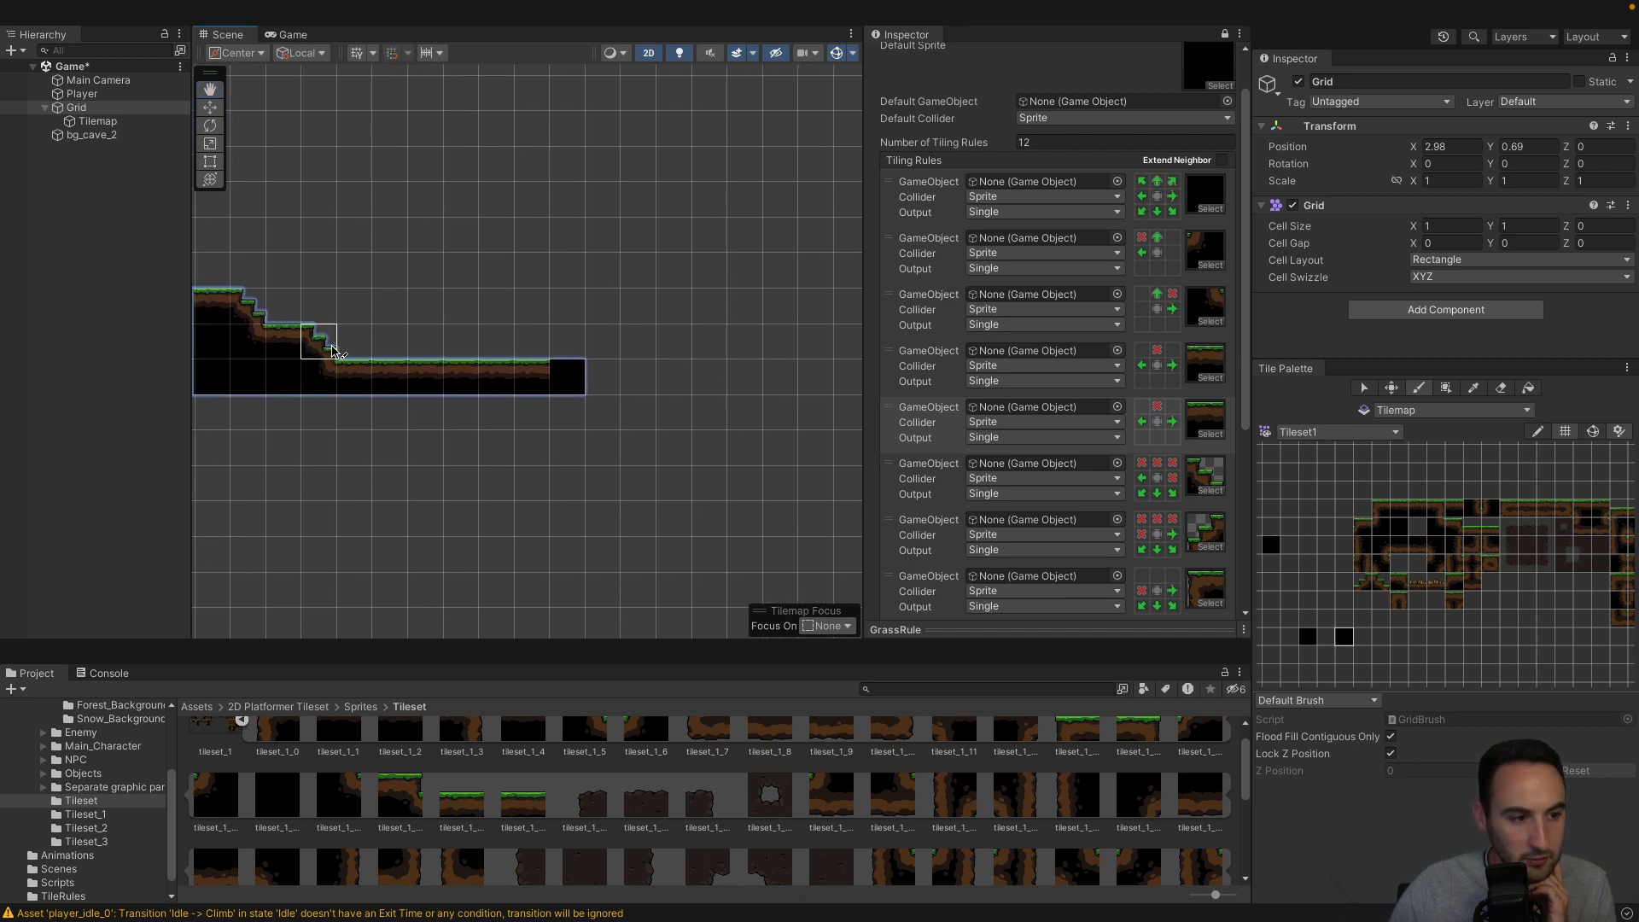
mouse_move(565, 380)
left_mouse_down()
mouse_move(780, 375)
mouse_move(812, 413)
mouse_move(202, 397)
left_mouse_up()
middle_click_drag(369, 412, 846, 347)
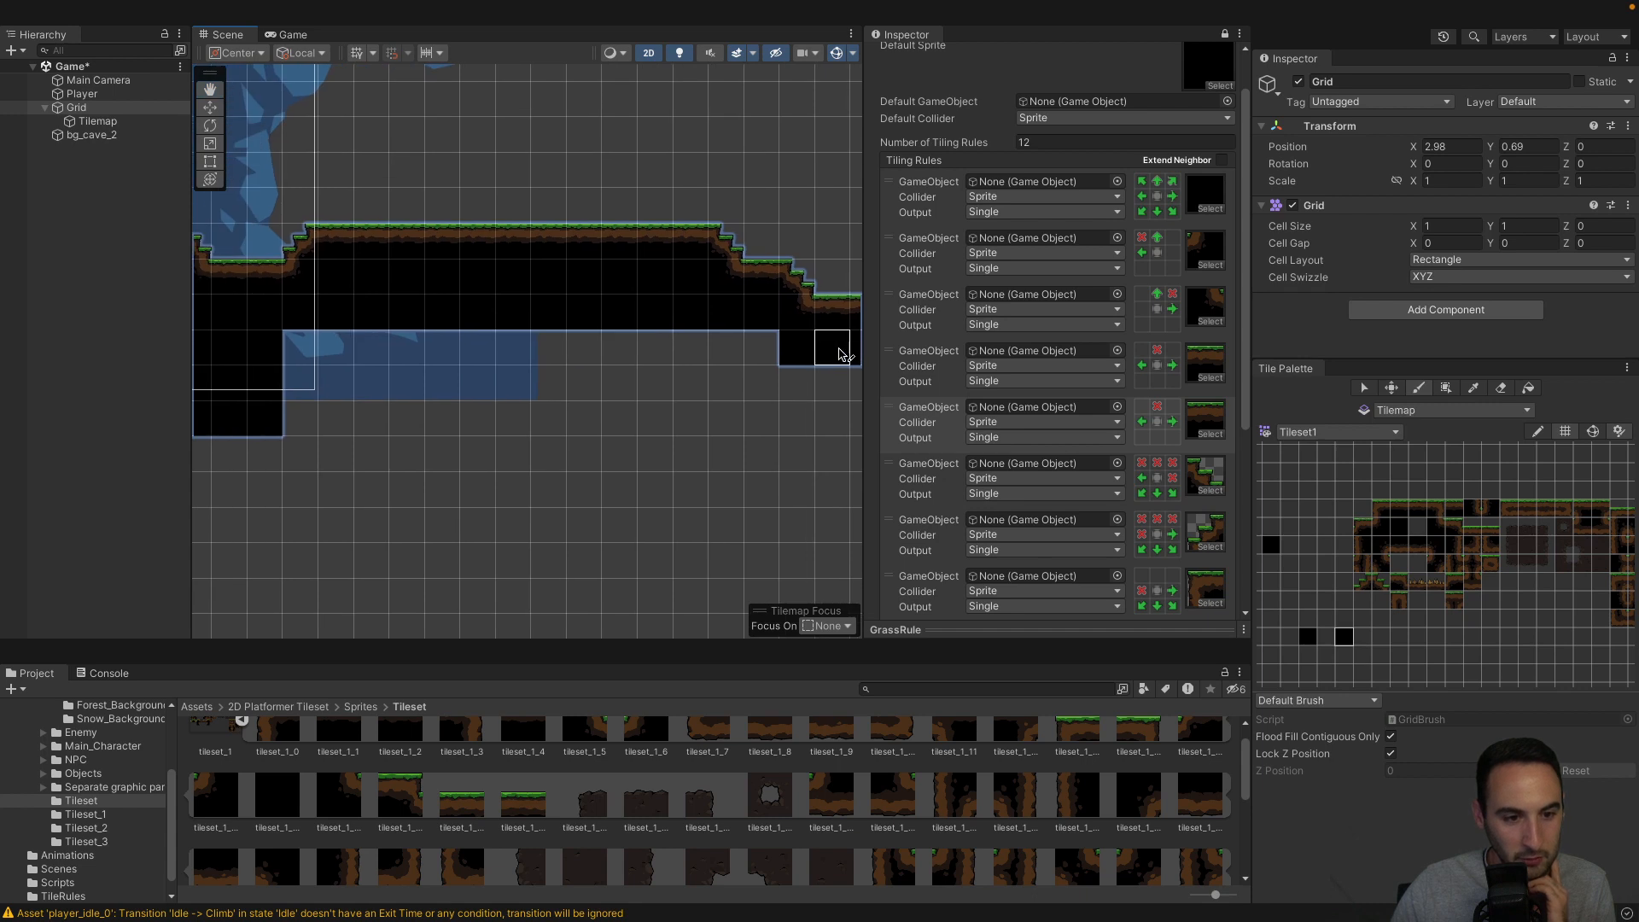
mouse_move(843, 346)
left_mouse_down()
mouse_move(330, 342)
mouse_move(312, 405)
mouse_move(492, 389)
mouse_move(315, 387)
left_mouse_up()
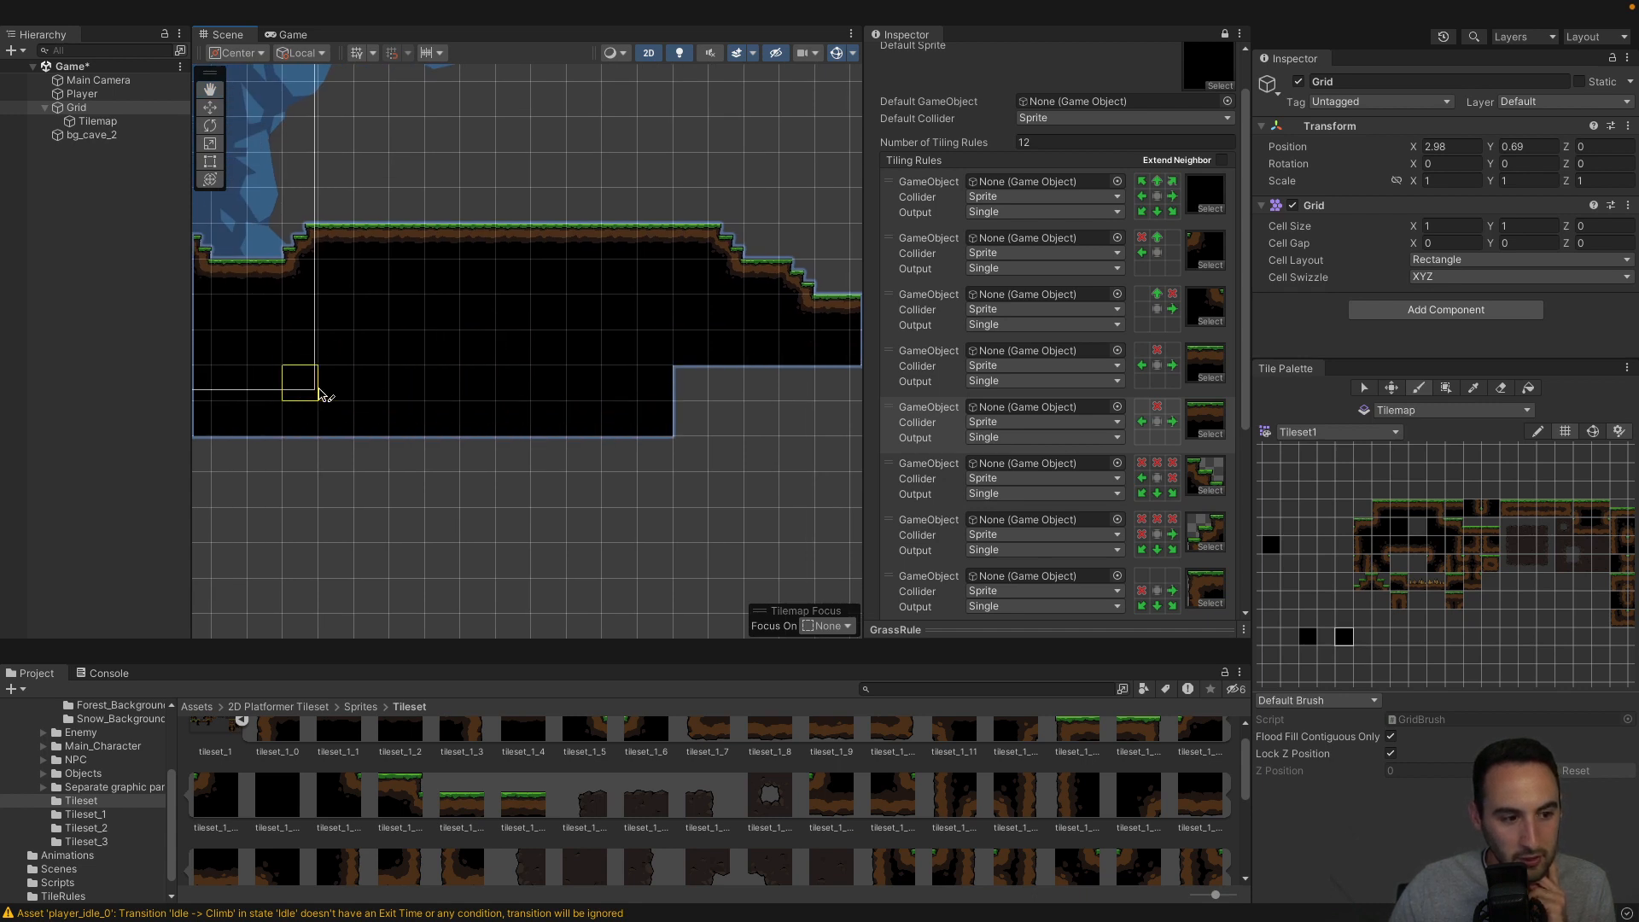
middle_click_drag(606, 390, 235, 378)
mouse_move(286, 378)
left_mouse_down()
mouse_move(596, 407)
mouse_move(312, 411)
left_mouse_up()
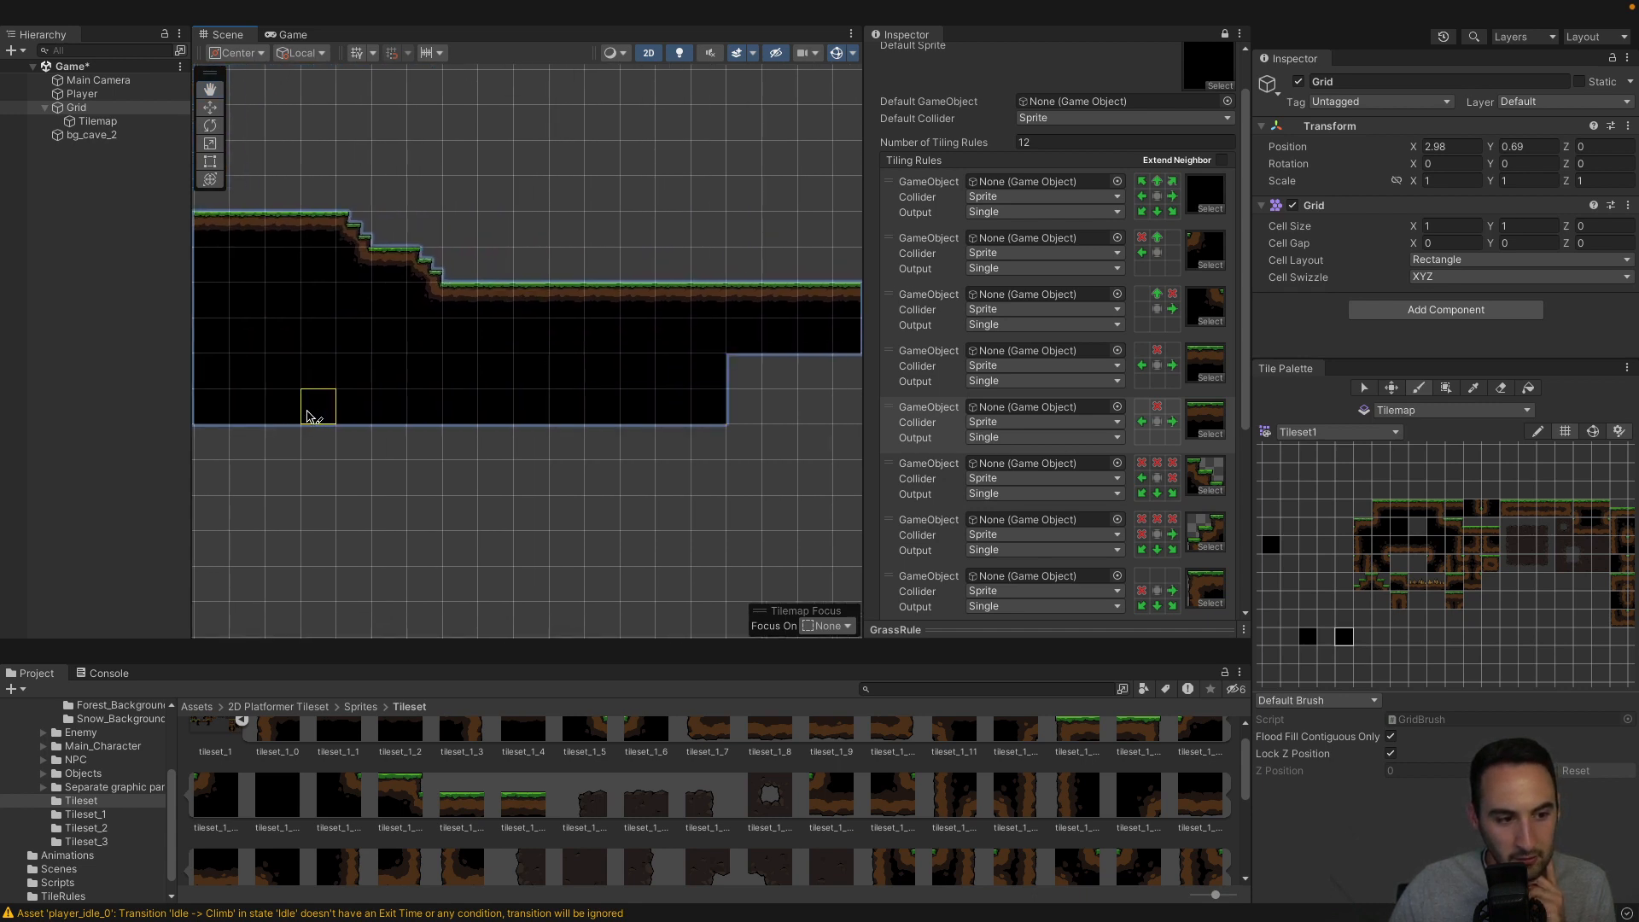
middle_click_drag(682, 402, 348, 395)
mouse_move(367, 373)
left_mouse_down()
mouse_move(505, 368)
mouse_move(623, 397)
mouse_move(421, 392)
mouse_move(627, 386)
mouse_move(625, 312)
mouse_move(633, 404)
left_mouse_up()
Extend the terrain's left end with rule tiles, shaping a small stepped hill above a base of the same depth.
middle_click_drag(550, 405, 832, 407)
scroll(432, 381, "down", 5)
mouse_move(432, 381)
middle_mouse_down()
mouse_move(806, 357)
mouse_move(794, 383)
mouse_move(657, 416)
middle_mouse_up()
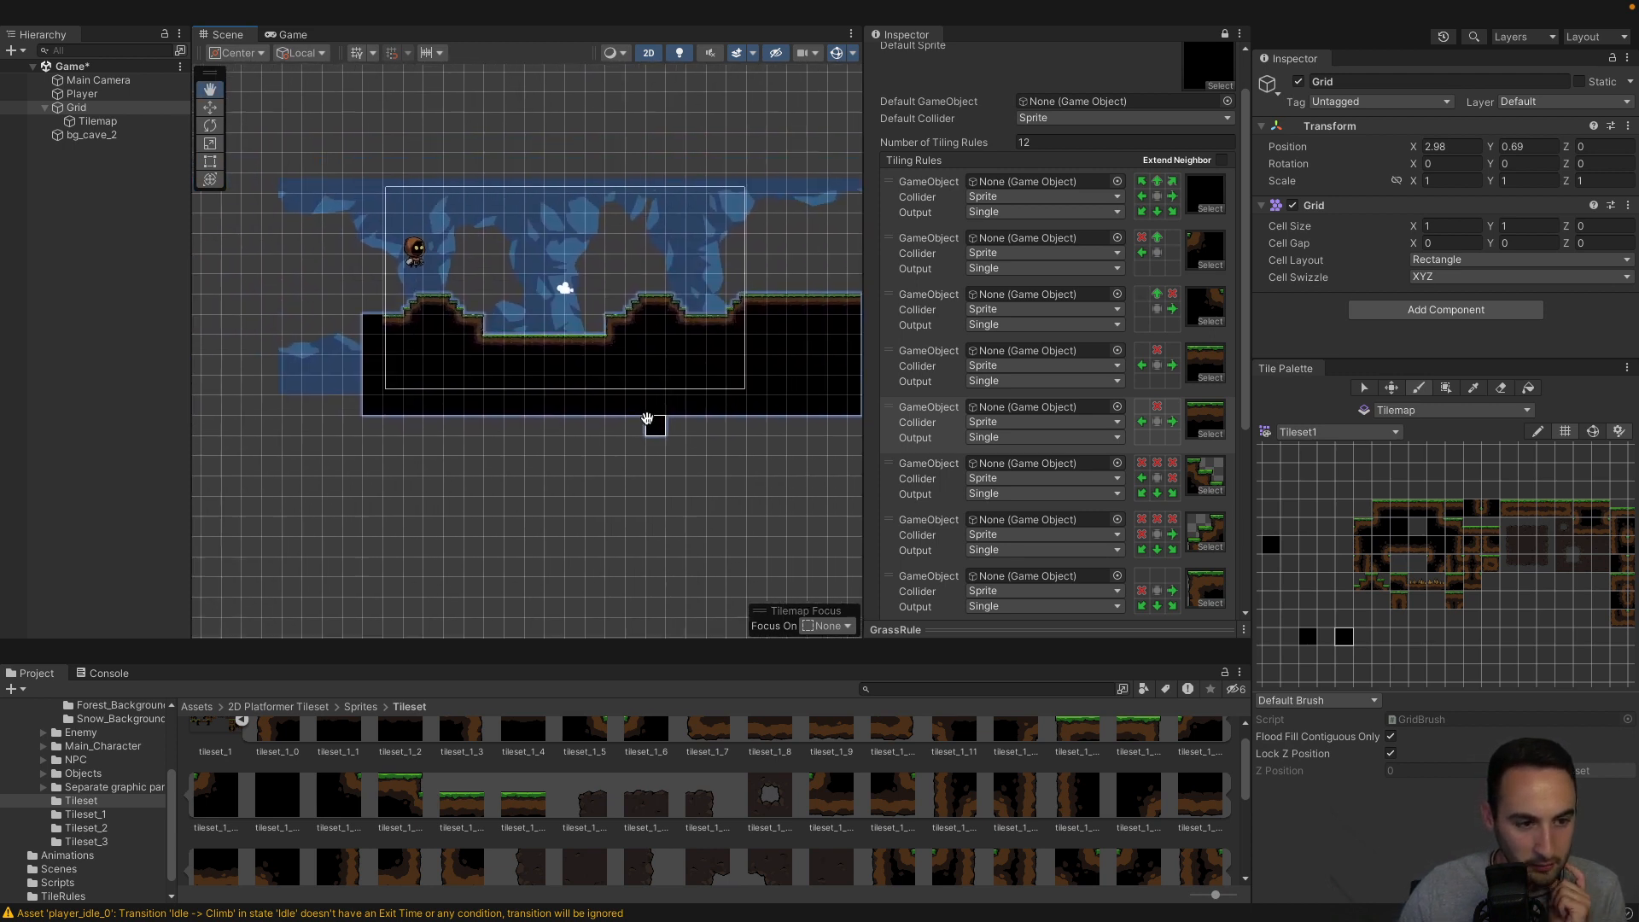
mouse_move(365, 342)
left_mouse_down()
mouse_move(294, 333)
mouse_move(337, 329)
mouse_move(299, 286)
mouse_move(358, 346)
mouse_move(272, 375)
mouse_move(363, 401)
mouse_move(309, 407)
mouse_move(269, 372)
mouse_move(273, 304)
mouse_move(256, 337)
mouse_move(260, 414)
mouse_move(371, 394)
left_mouse_up()
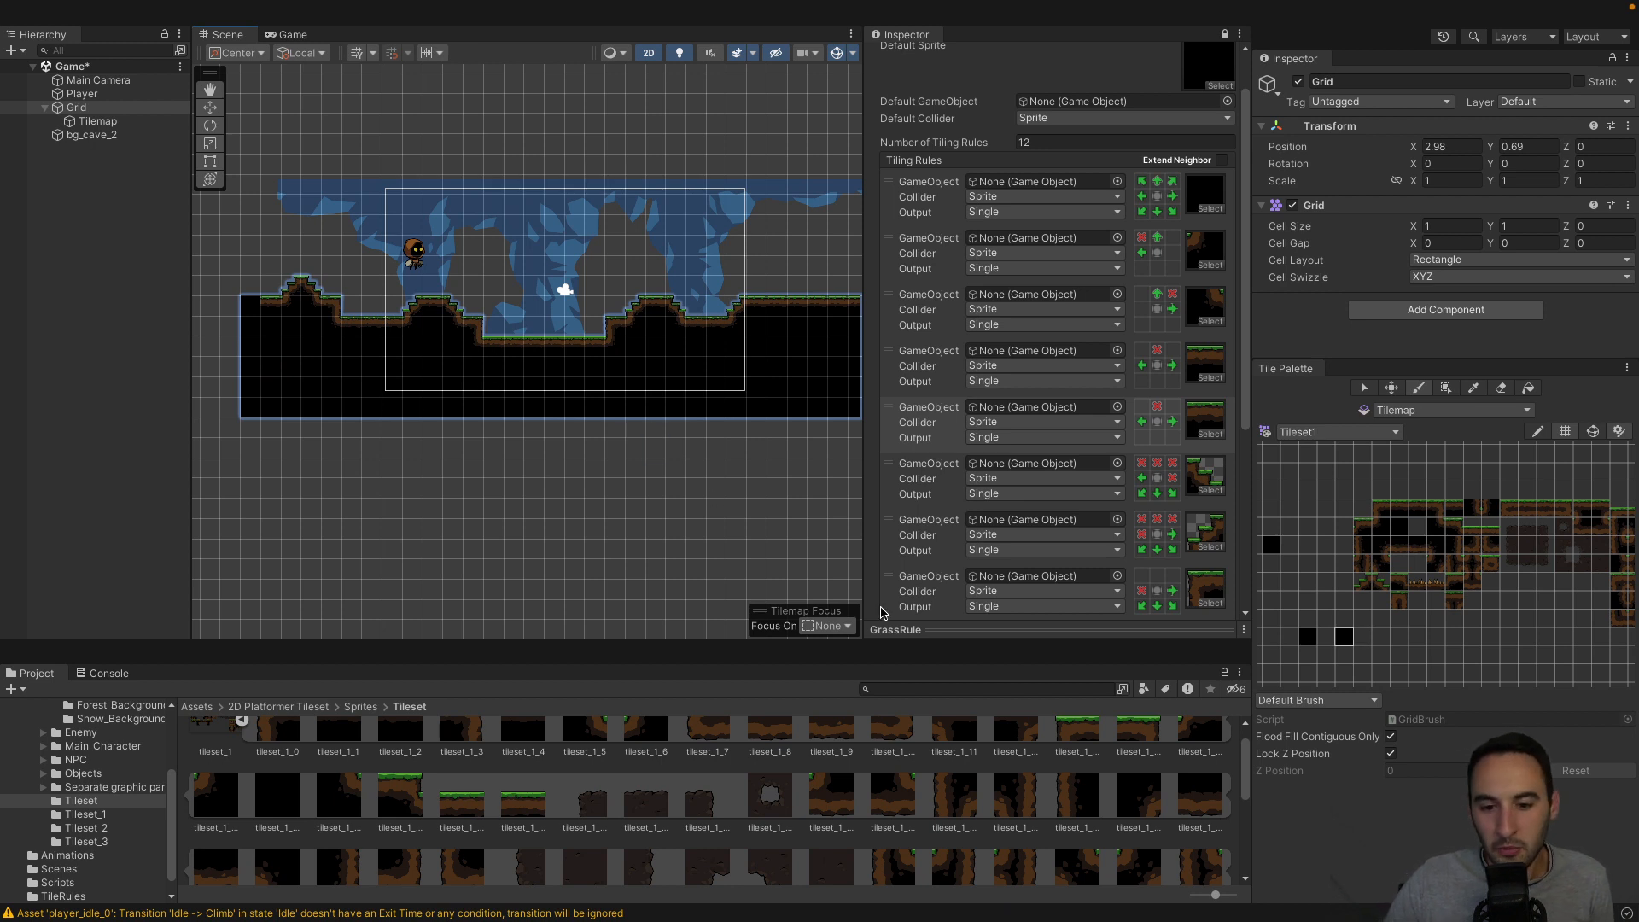
Compare GrassRule's tiling rules with the surface sprites on the steps and long lower strip.
scroll(1095, 528, "down", 5)
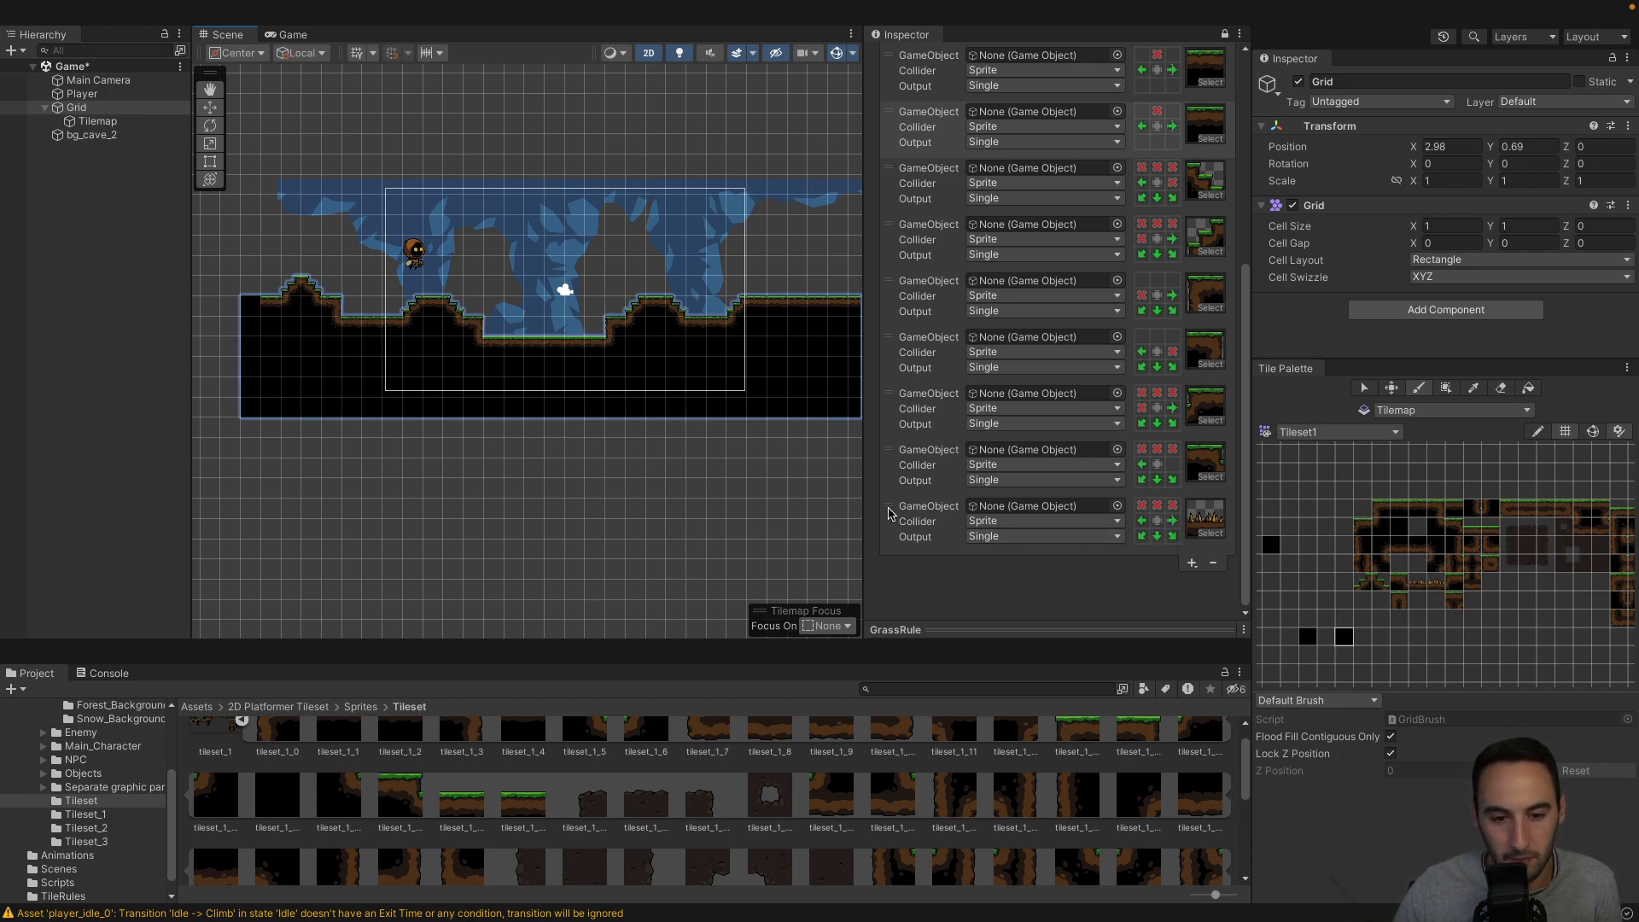
scroll(889, 514, "up", 10)
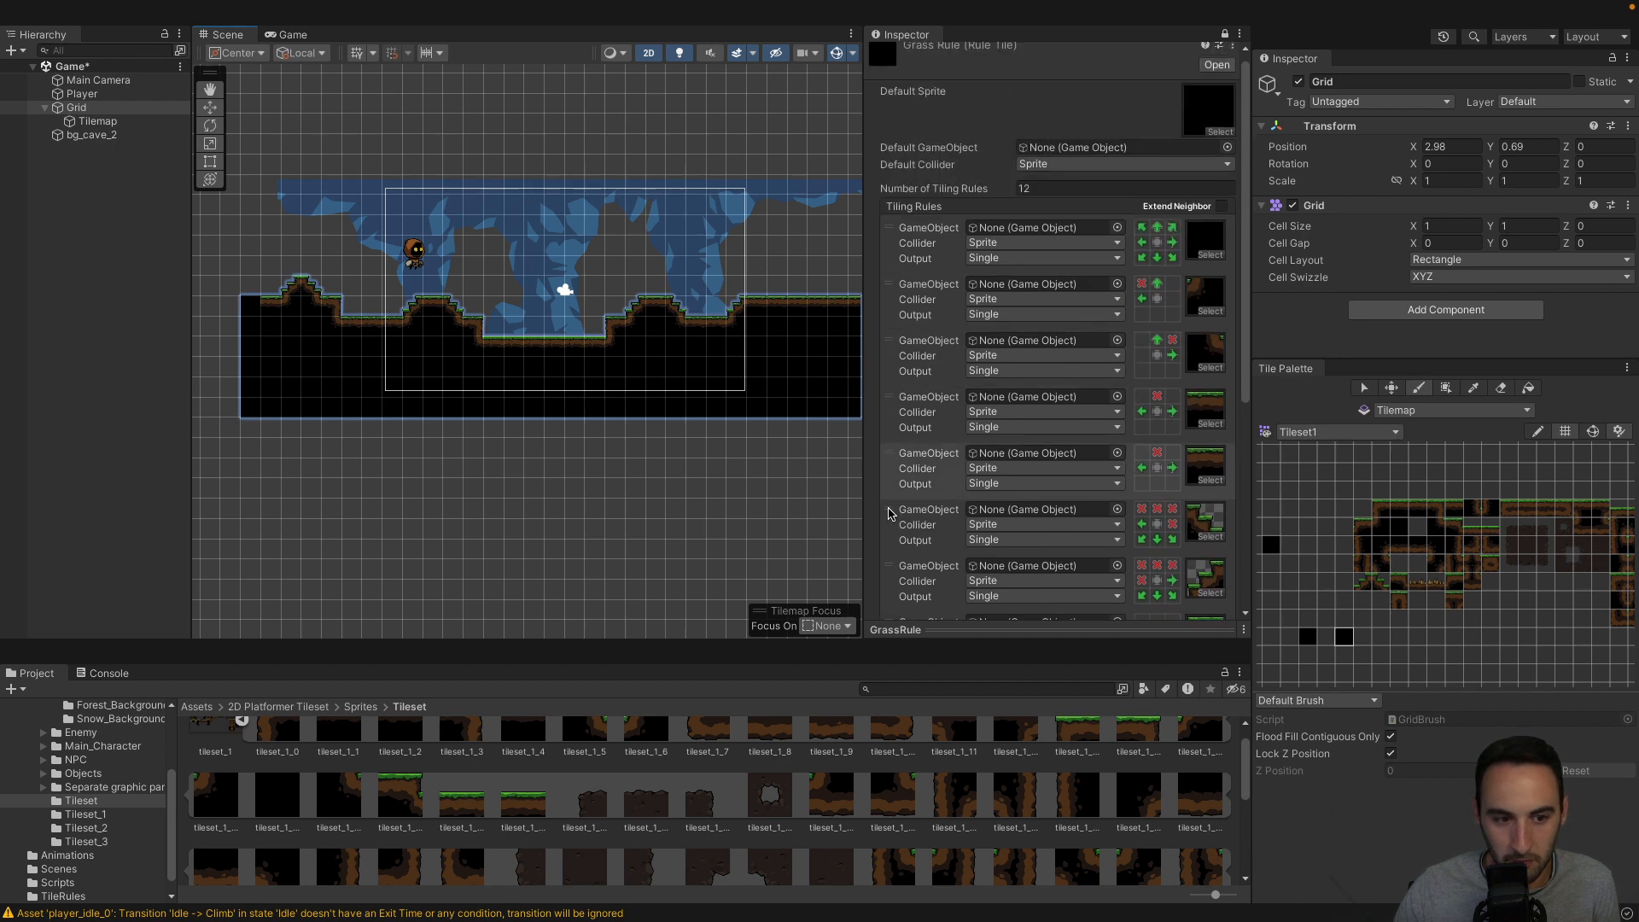
middle_click_drag(706, 493, 380, 491)
middle_click_drag(754, 504, 541, 487)
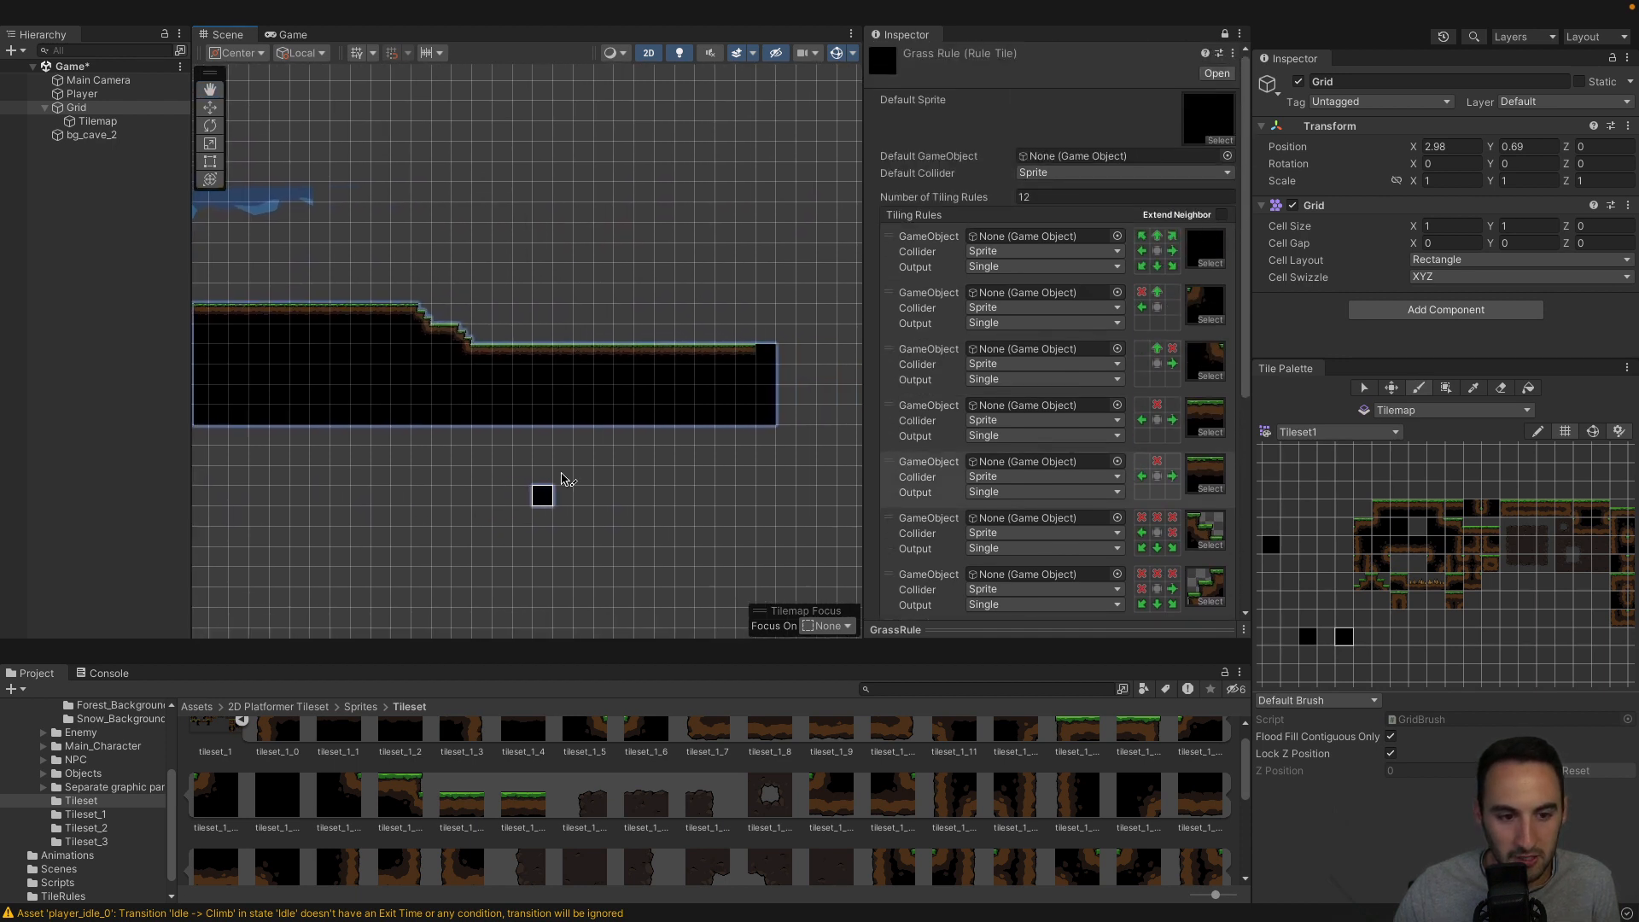
middle_click_drag(586, 376, 559, 502)
scroll(517, 475, "up", 4)
middle_click_drag(457, 454, 617, 480)
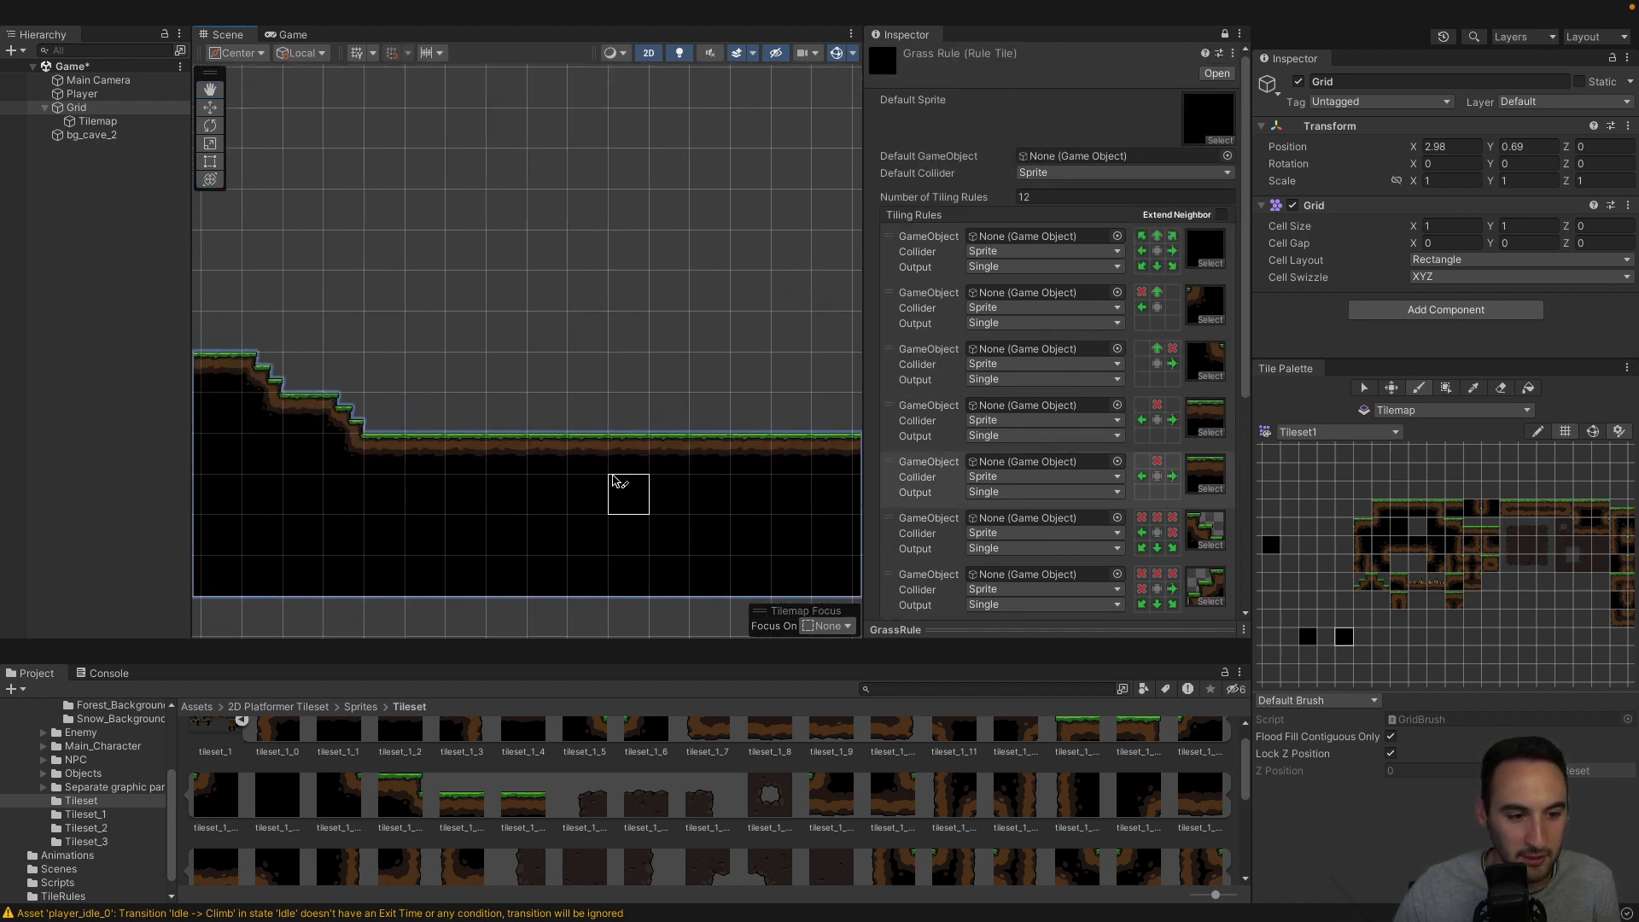
scroll(620, 479, "up", 10)
middle_click_drag(728, 487, 577, 487)
scroll(648, 474, "down", 5)
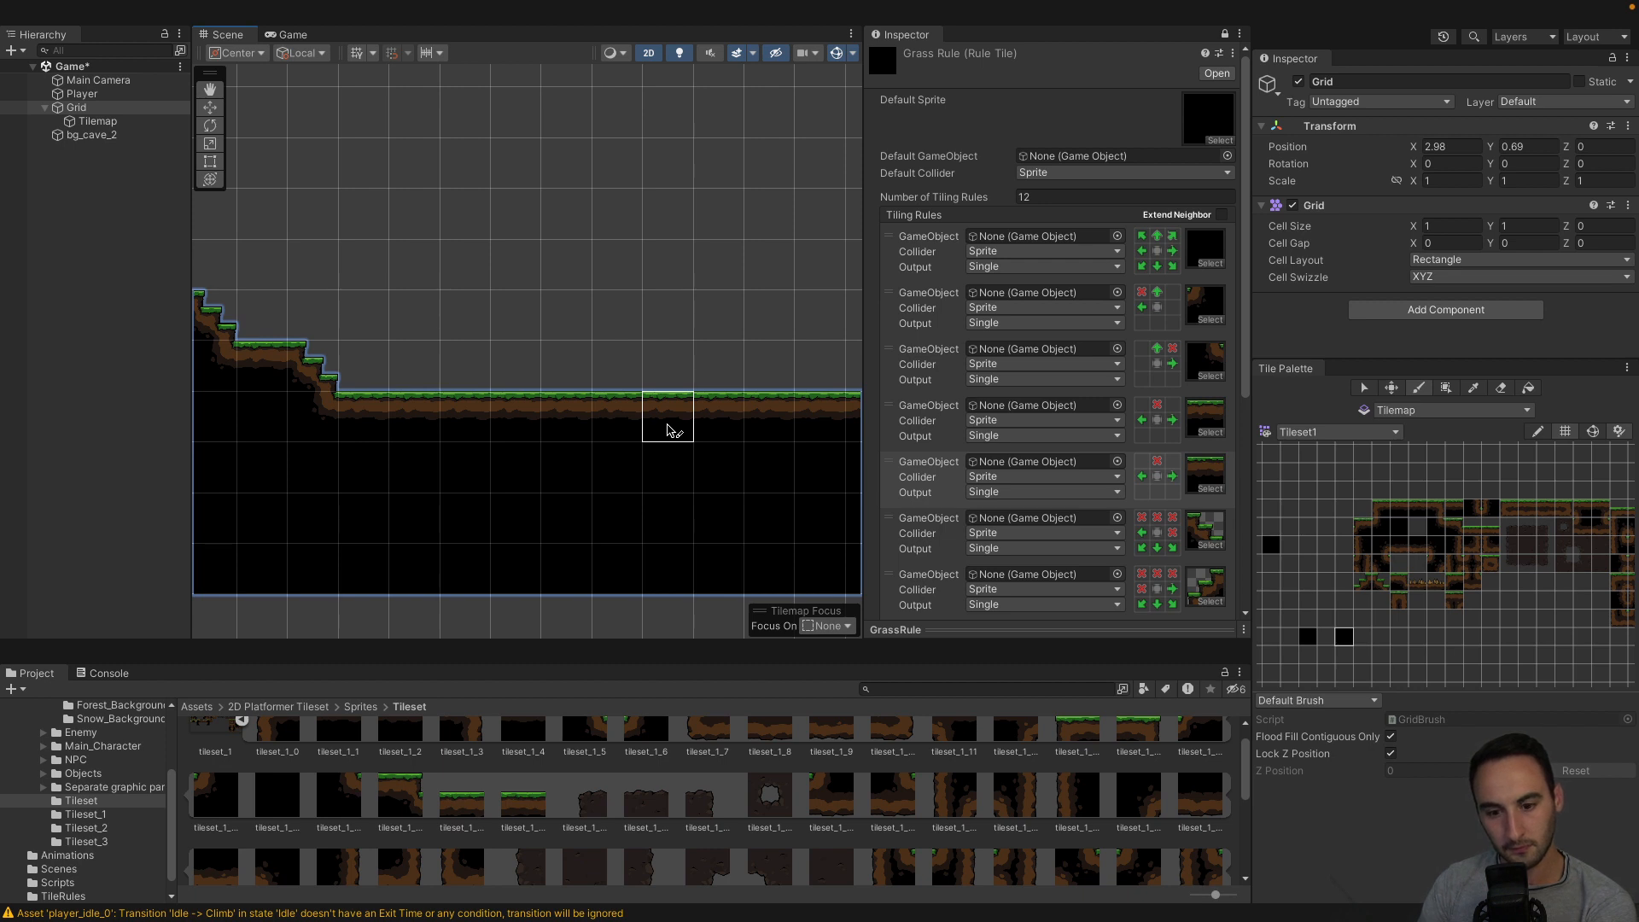
Reduce the last tiling rule to Not This directly above and This on the left and right, clearing its other neighbor conditions.
scroll(1107, 491, "down", 5)
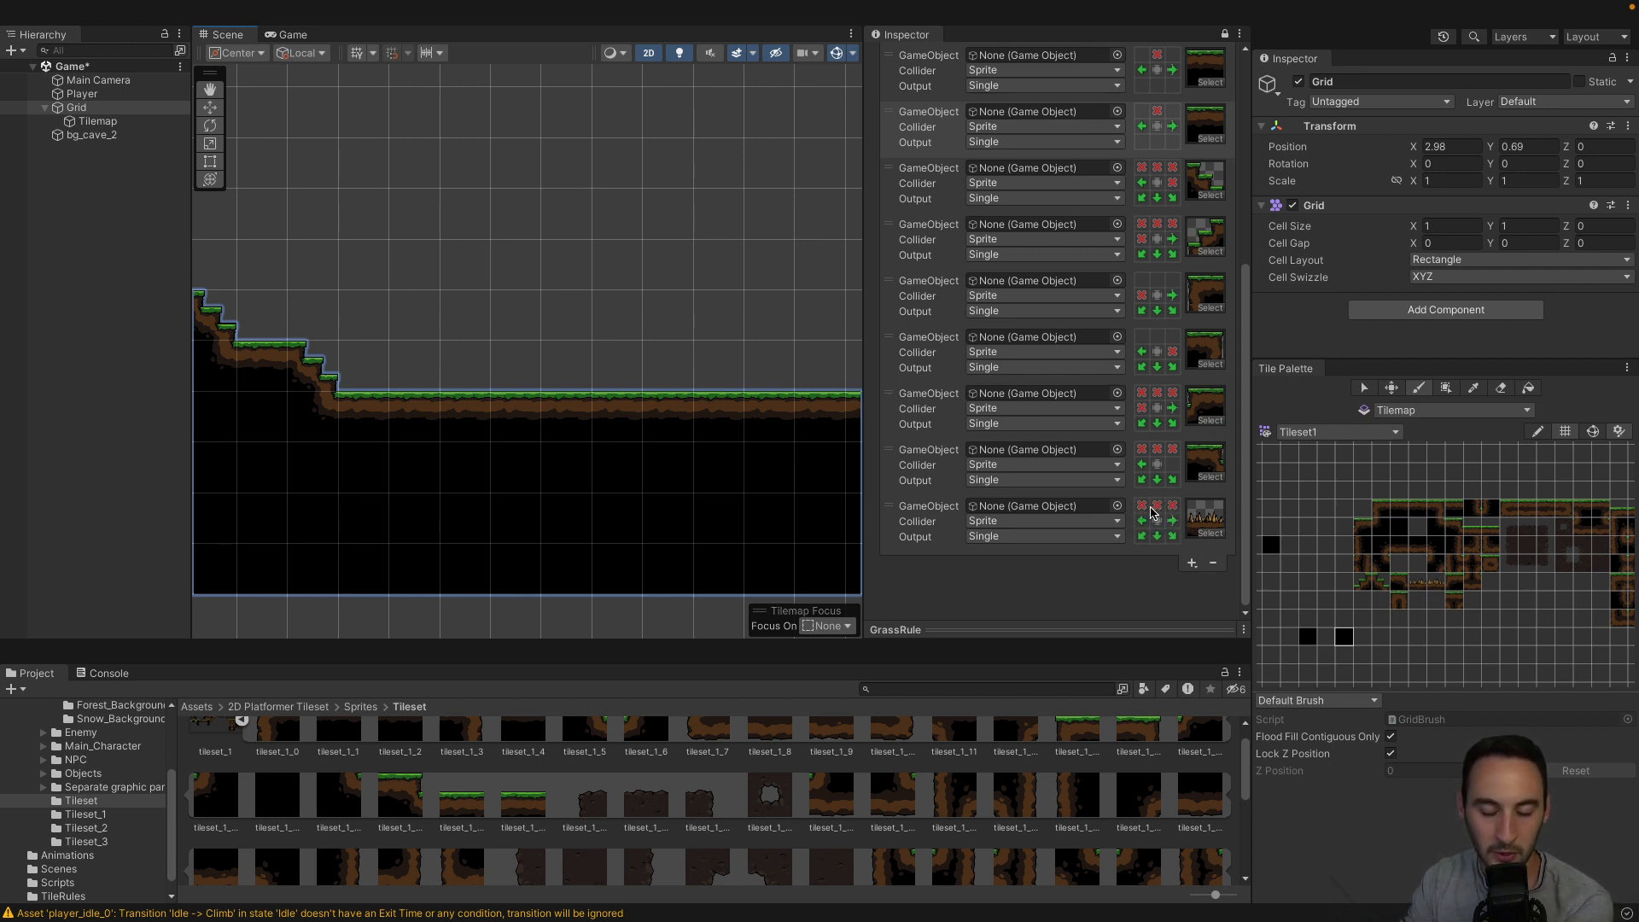
left_click(1150, 506)
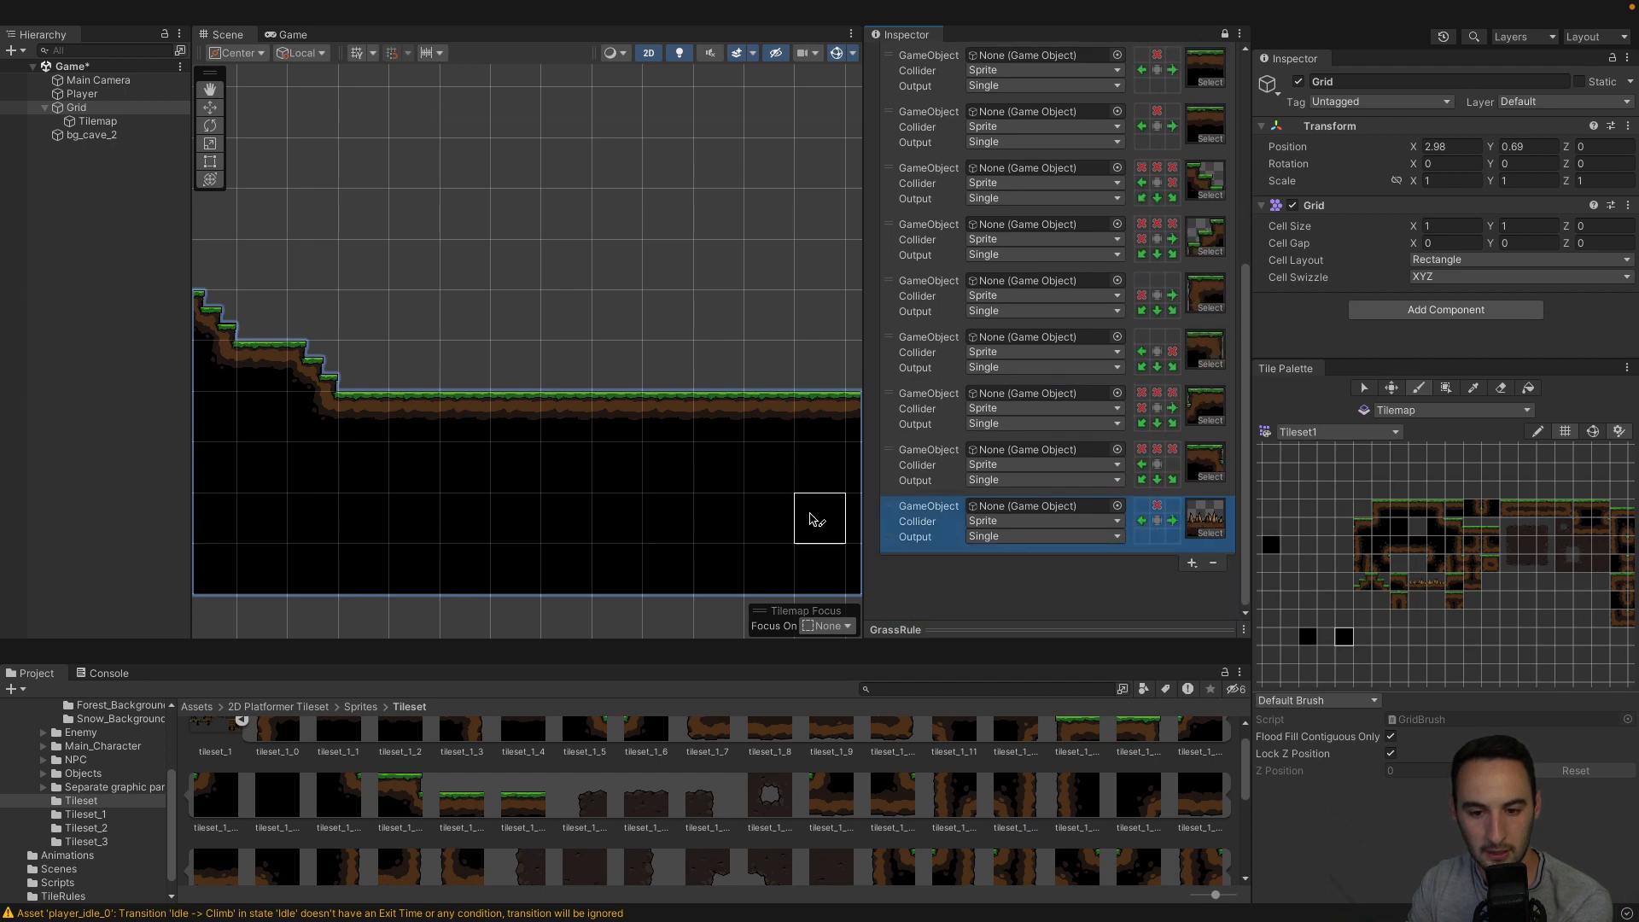
scroll(657, 472, "down", 5)
scroll(657, 472, "down", 2)
mouse_move(683, 473)
middle_mouse_down()
mouse_move(585, 449)
mouse_move(834, 443)
mouse_move(532, 449)
middle_mouse_up()
scroll(803, 452, "up", 5)
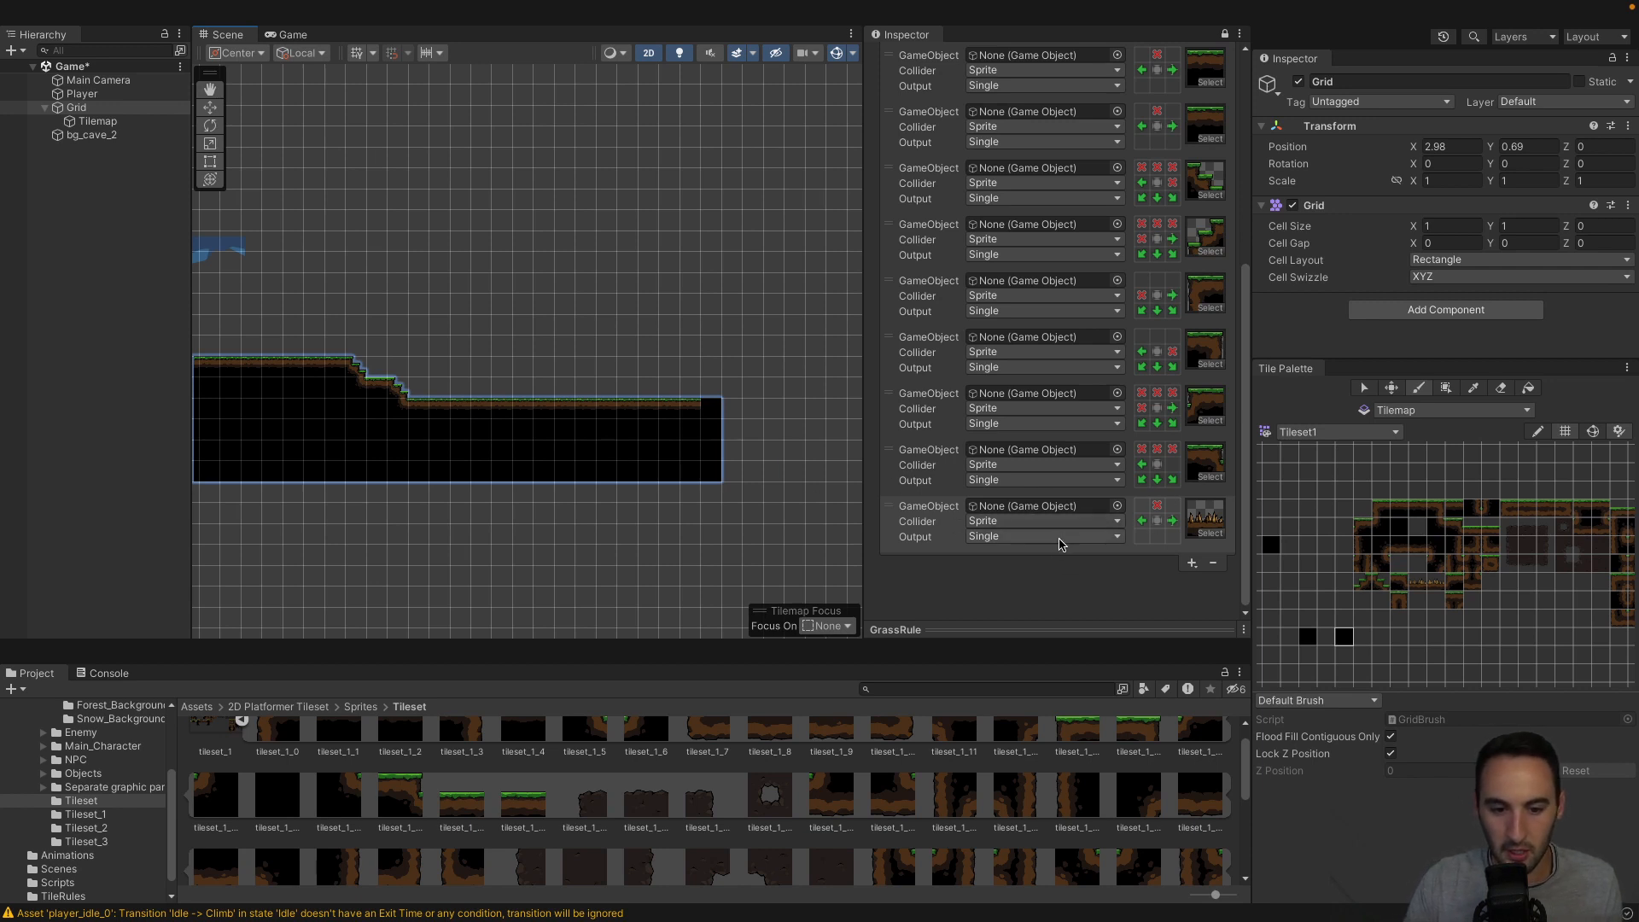
Try the Random output on the last tiling rule, and set it back to Single.
left_click(1118, 537)
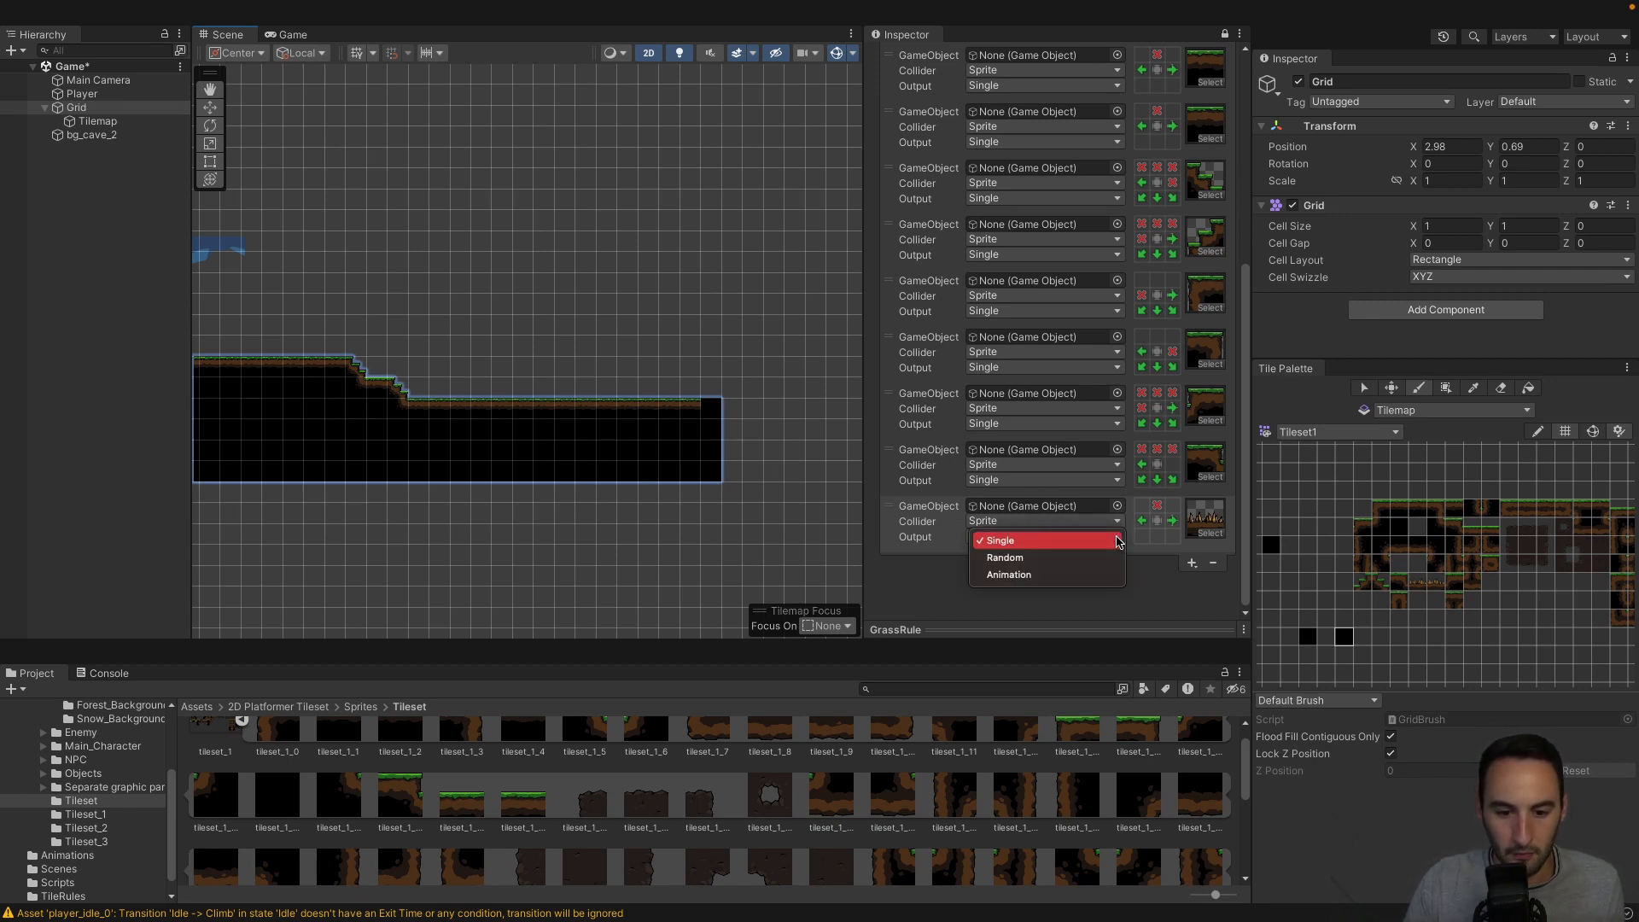
left_click(1102, 557)
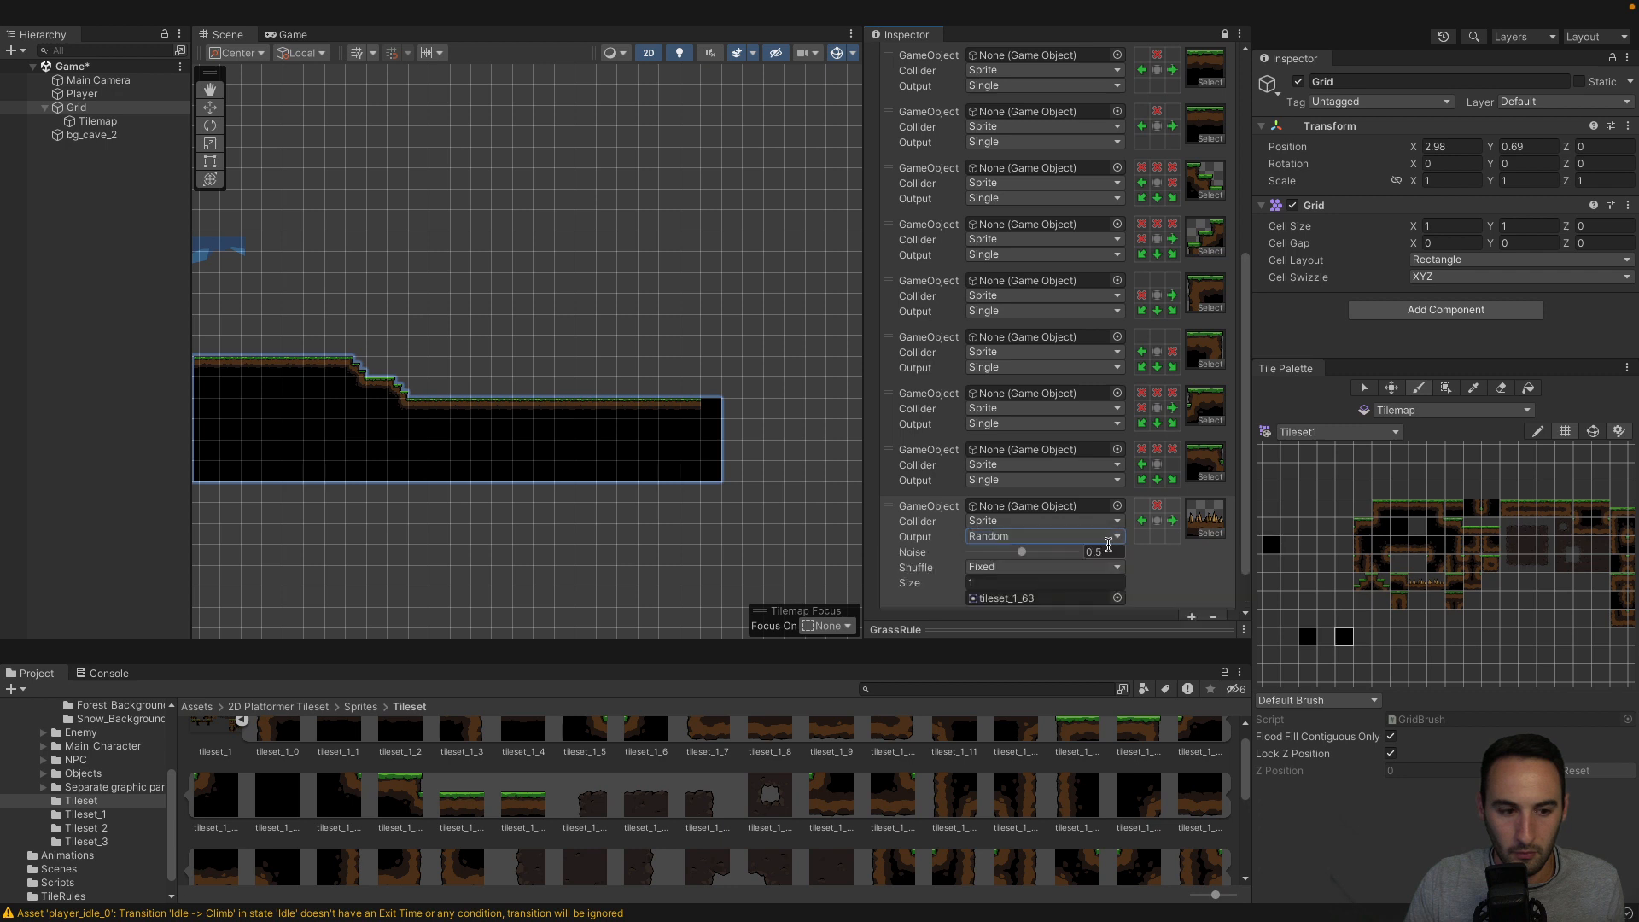
scroll(1111, 547, "down", 2)
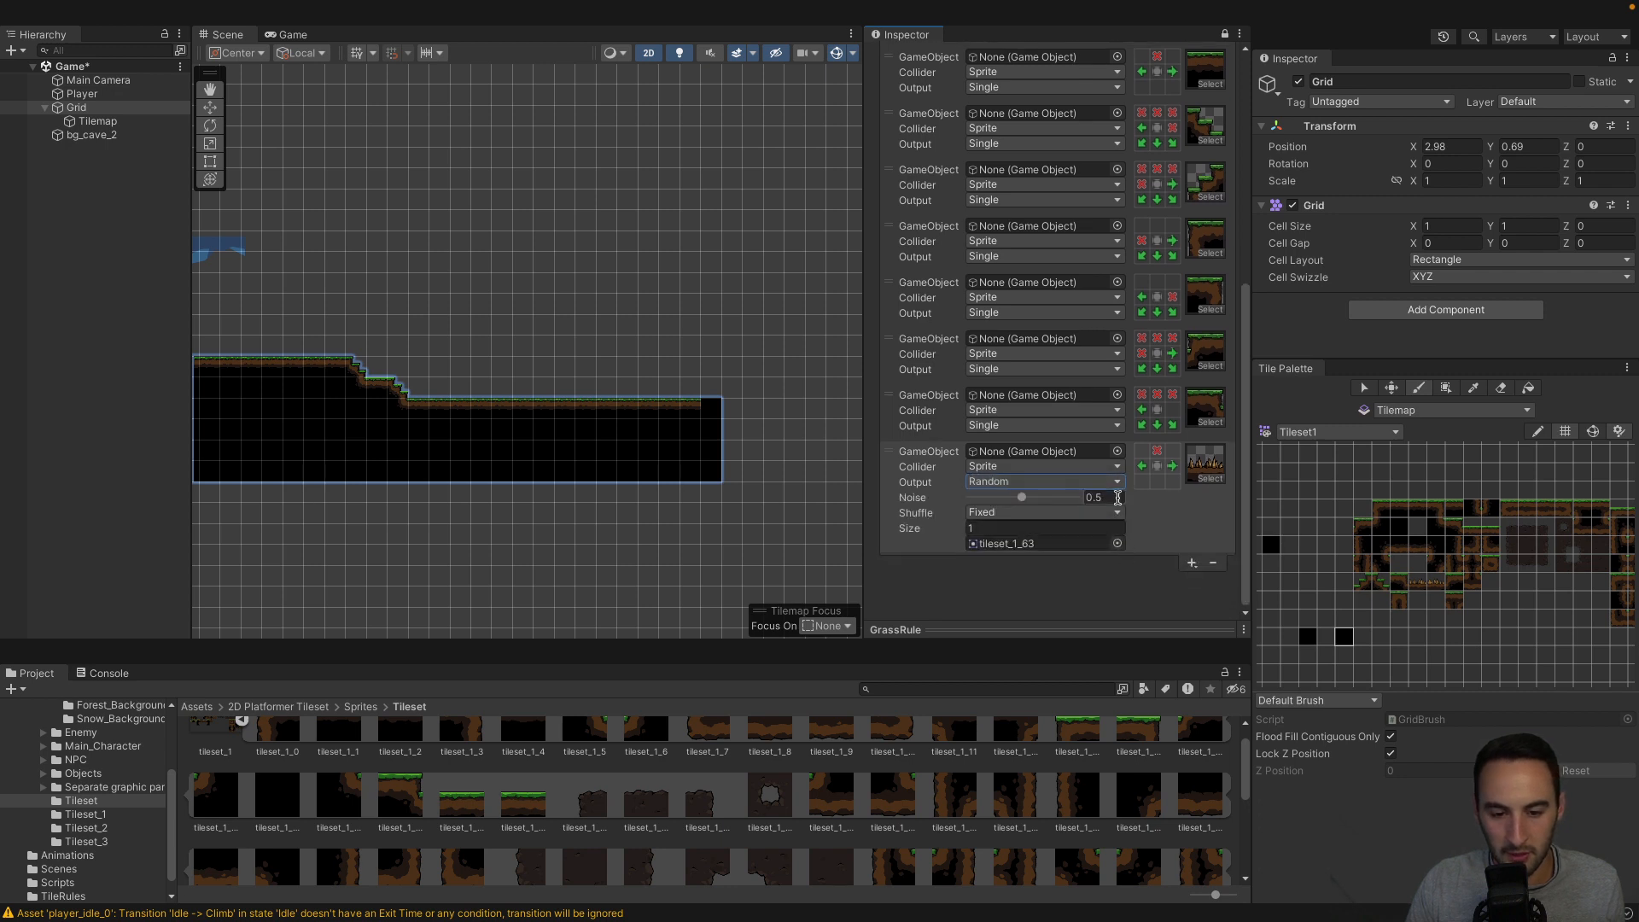
left_click(1111, 483)
left_click(1071, 472)
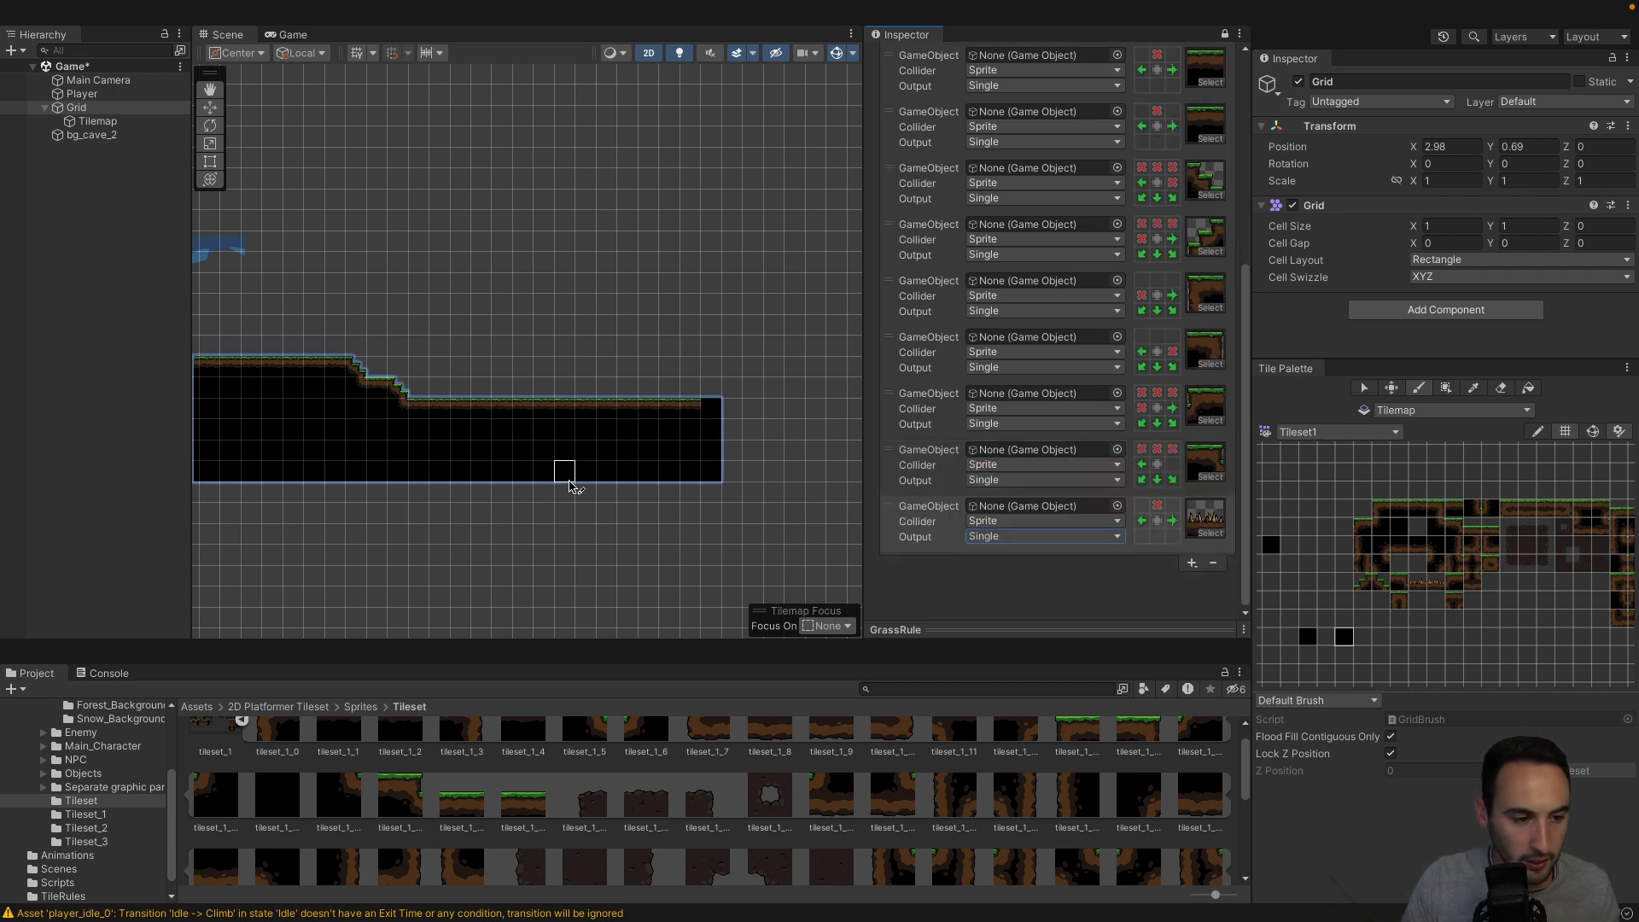
Examine the painted terrain from end to end and the complete list of tiling rules.
middle_click_drag(591, 484, 850, 485)
middle_click_drag(469, 514, 798, 522)
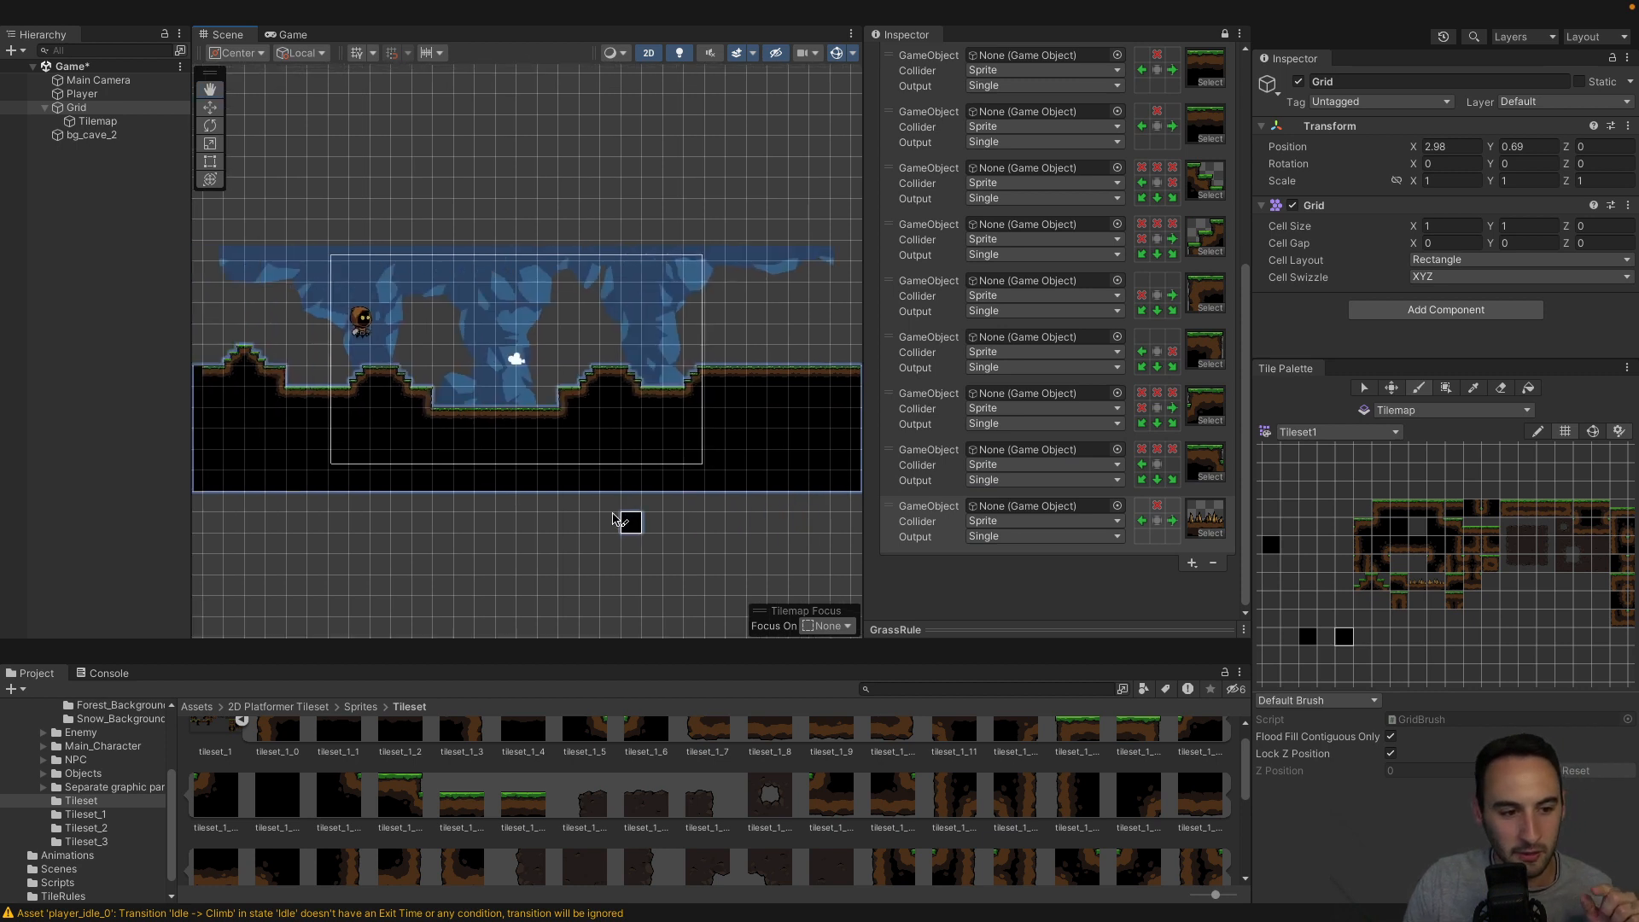
middle_click_drag(612, 519, 530, 420)
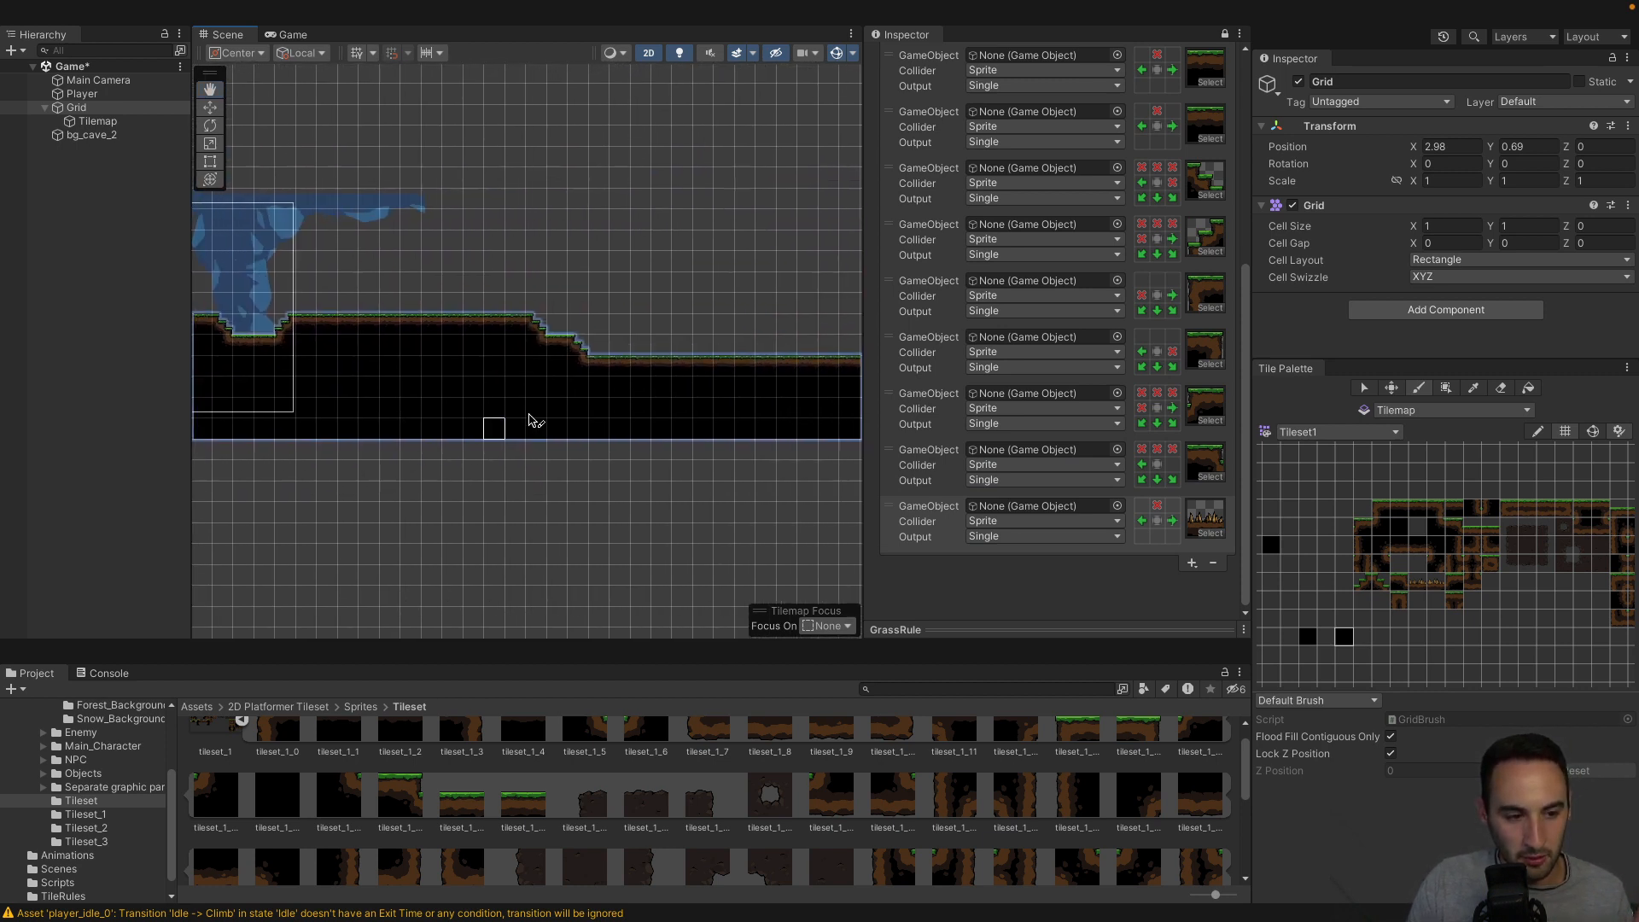
middle_click_drag(721, 387, 568, 447)
middle_click_drag(762, 409, 670, 410)
mouse_move(472, 419)
middle_mouse_down()
mouse_move(450, 429)
mouse_move(721, 396)
mouse_move(632, 424)
mouse_move(630, 408)
middle_mouse_up()
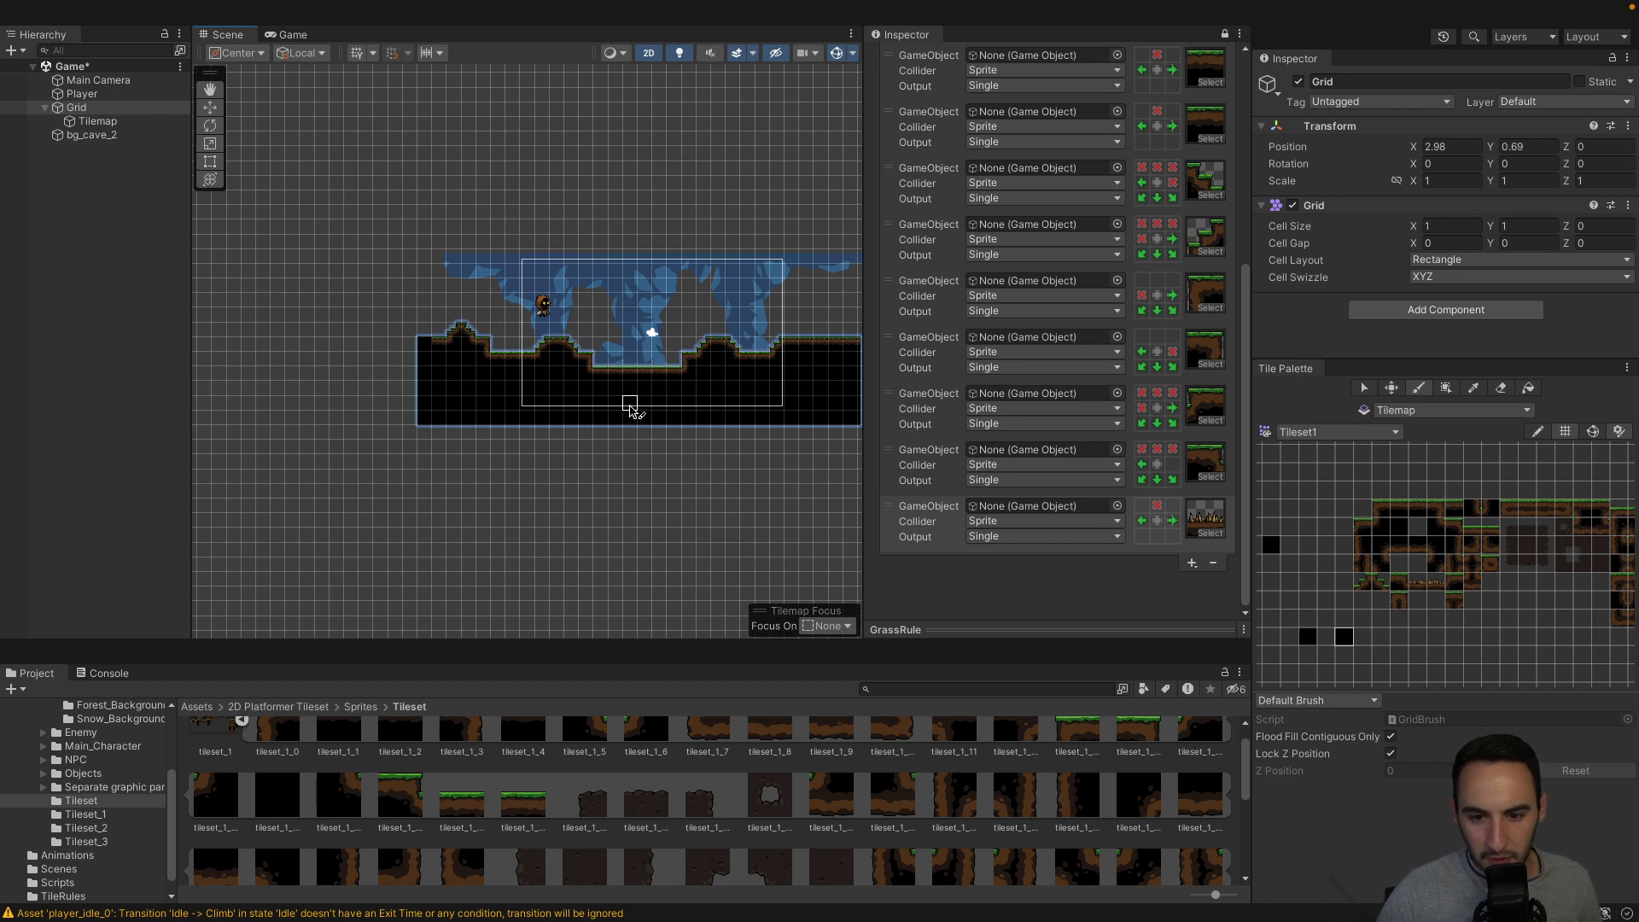
scroll(1160, 287, "up", 8)
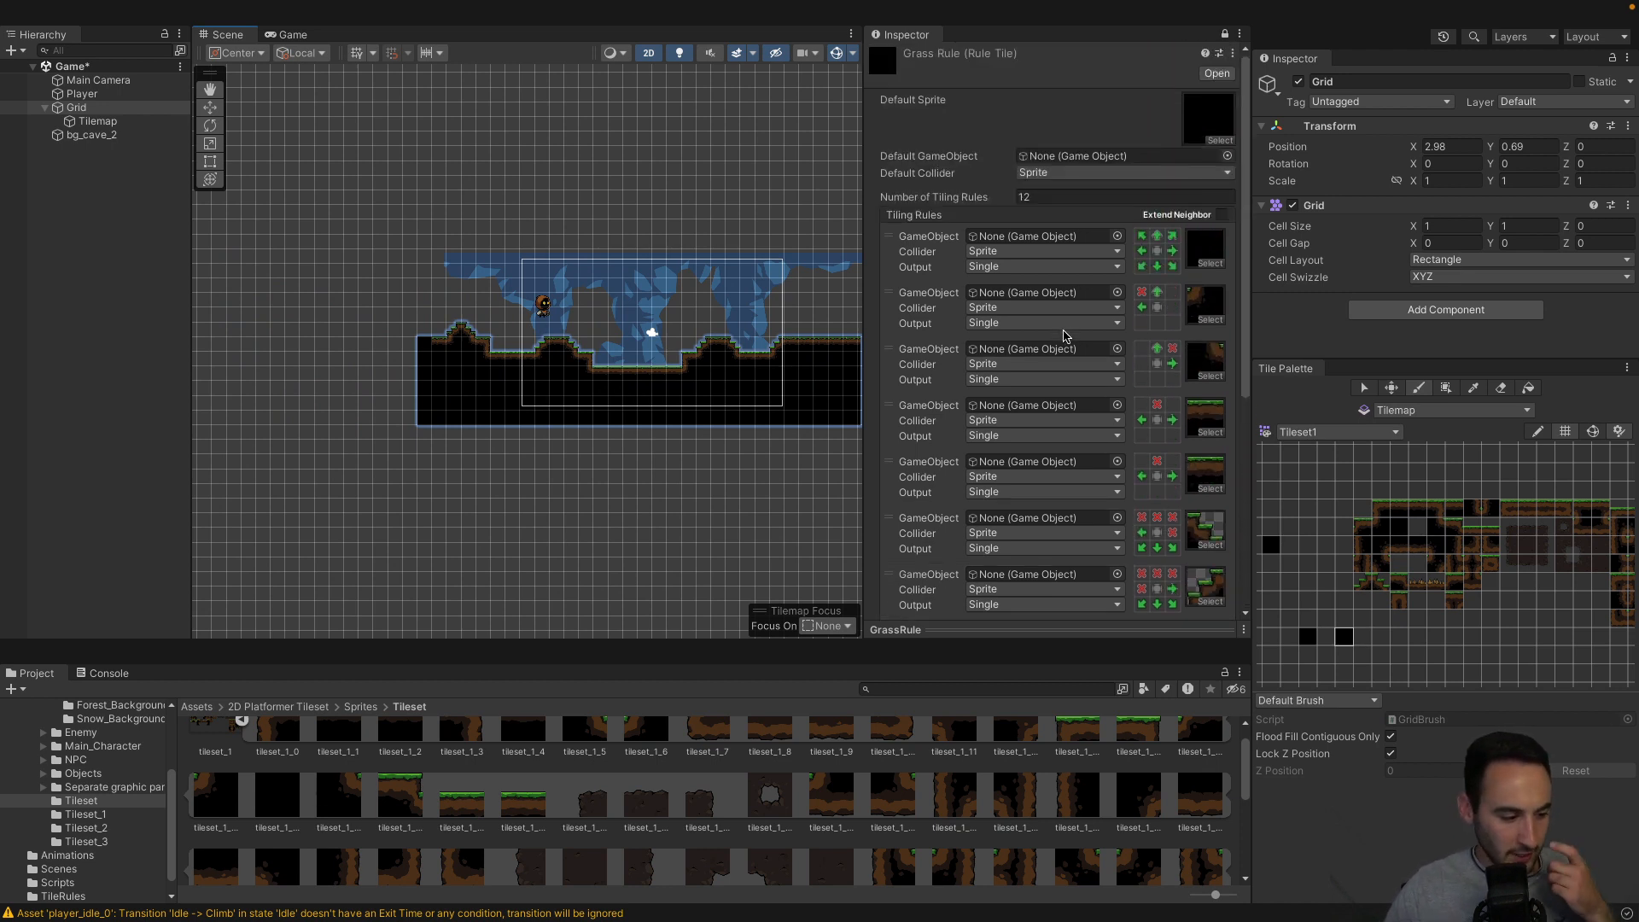
scroll(1146, 376, "down", 10)
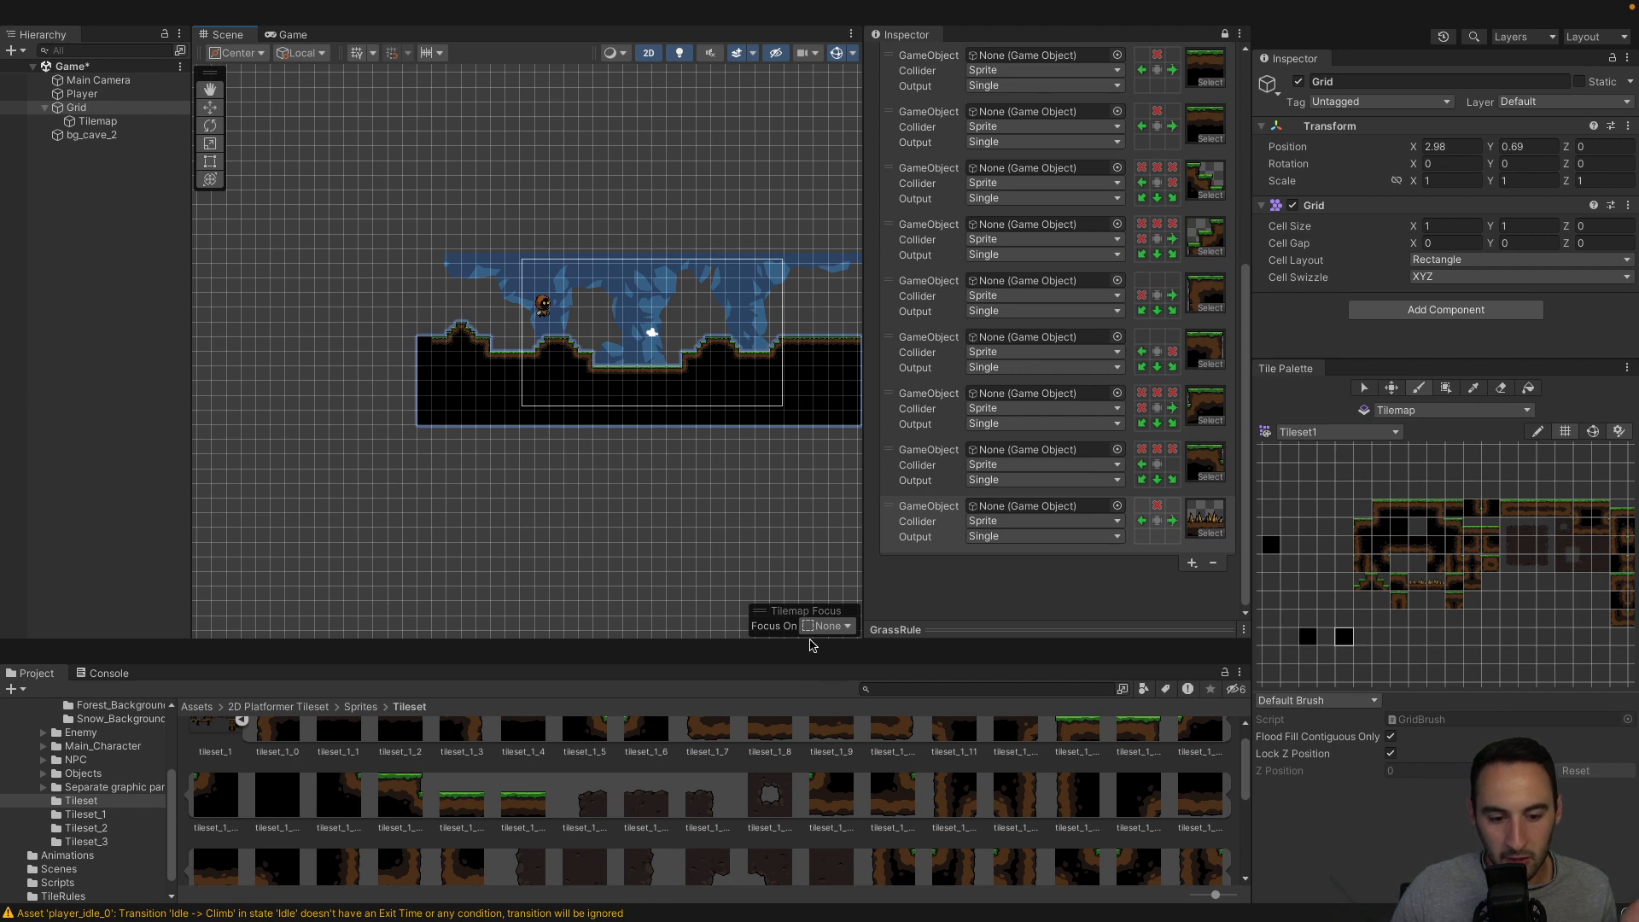
Enlarge the sprite browser and select tileset_1_0 through tileset_1_82 to count the sprites, then clear the selection.
left_click_drag(797, 666, 796, 462)
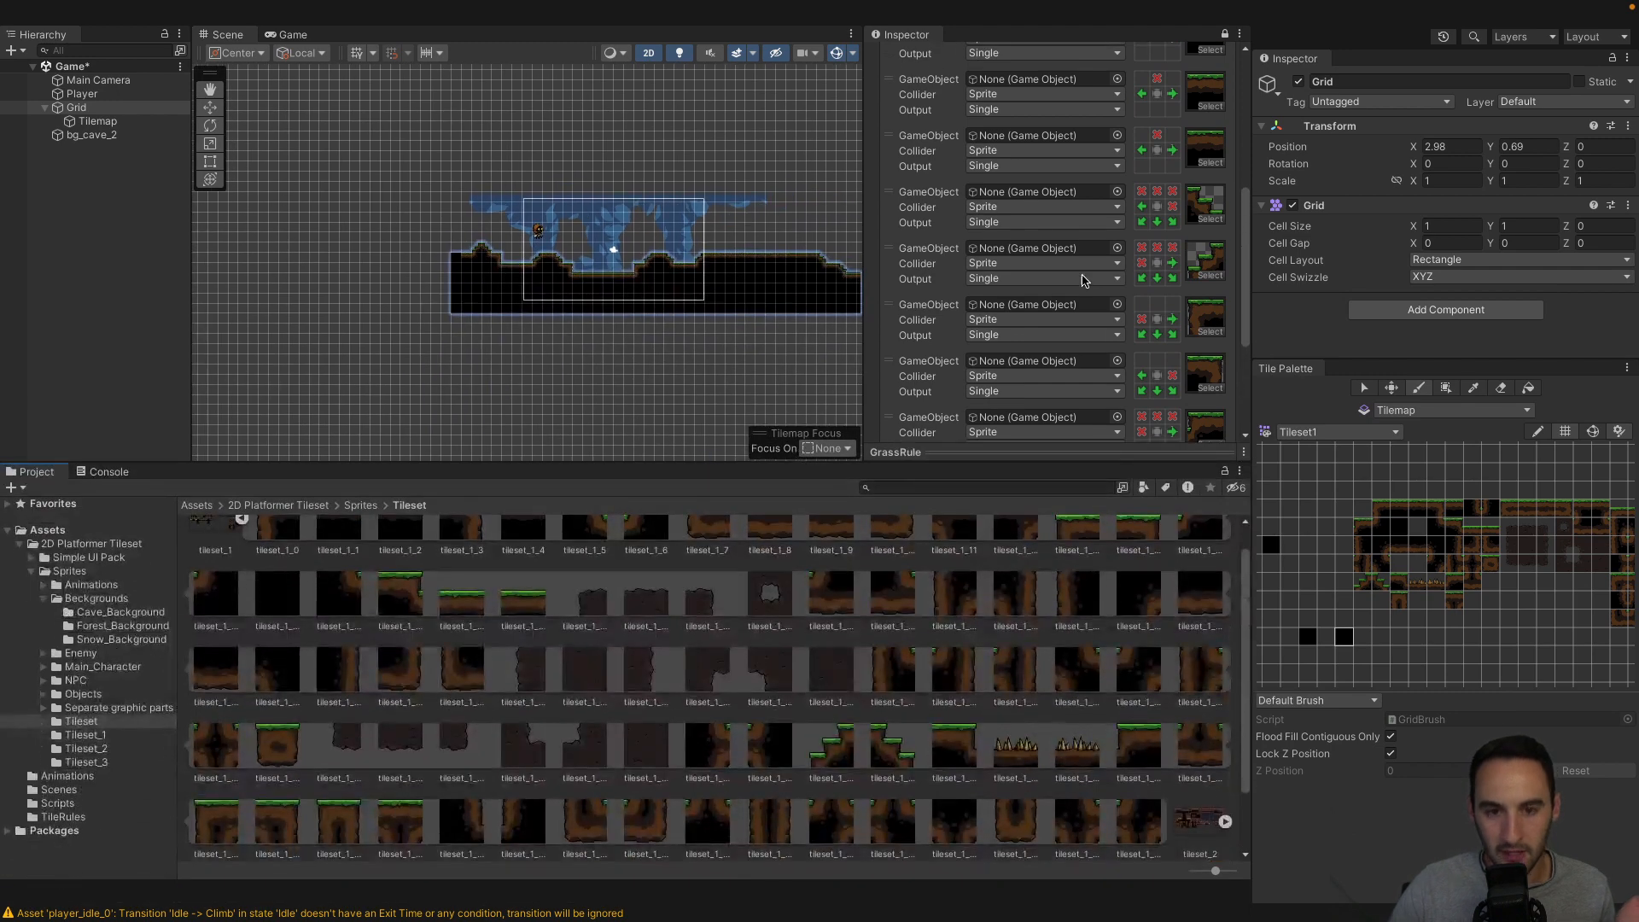
scroll(1044, 199, "up", 10)
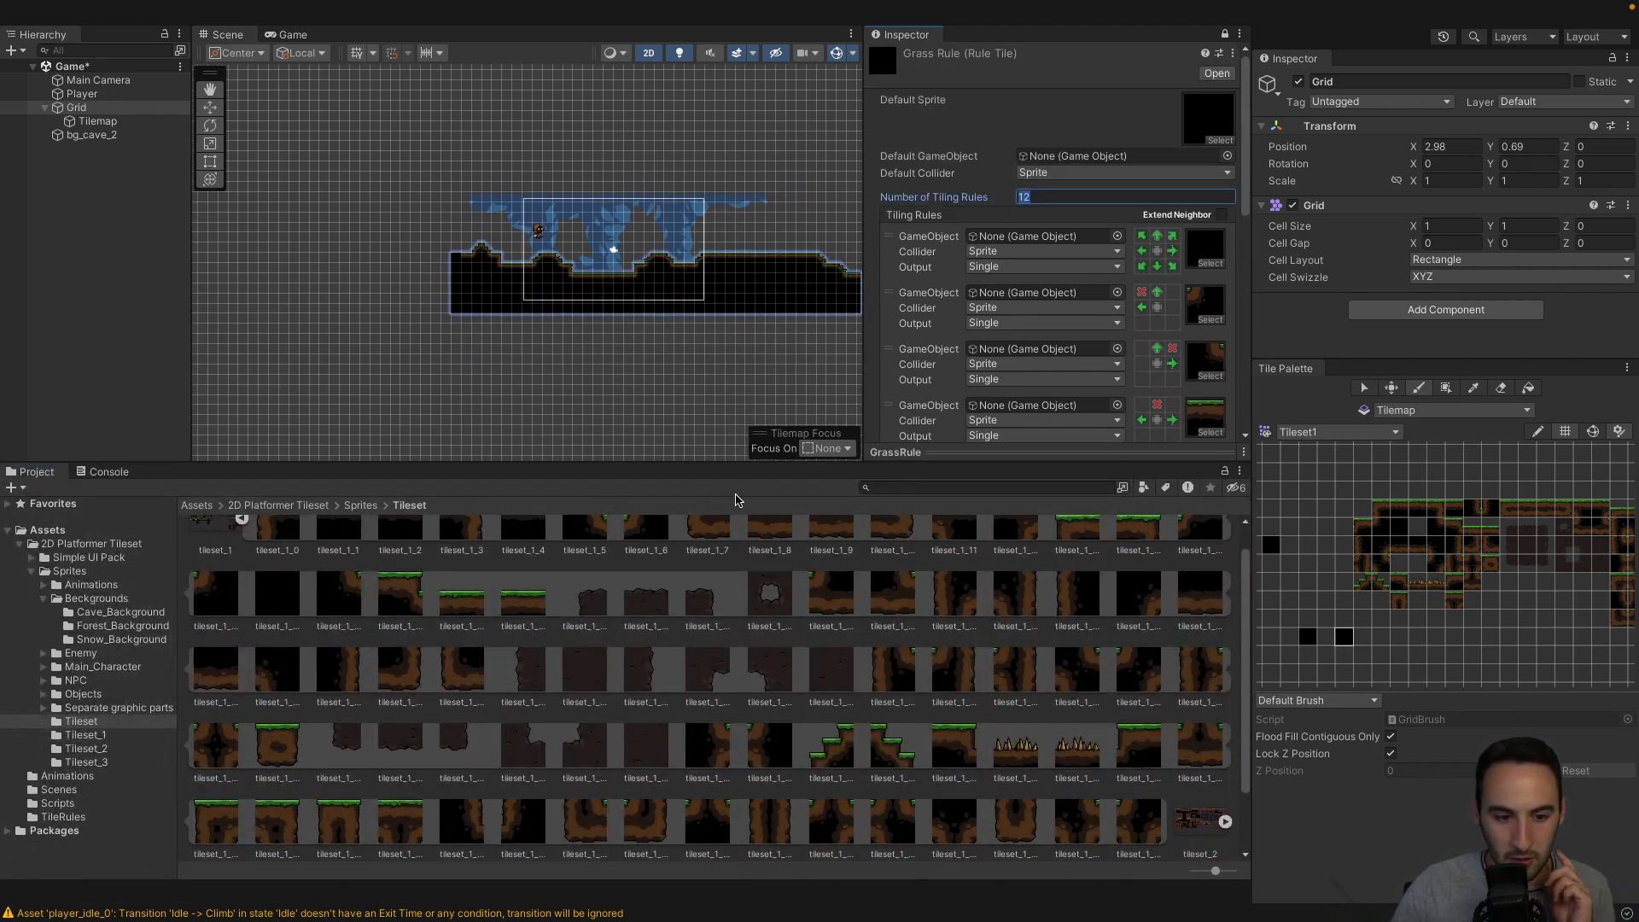
left_click_drag(744, 469, 768, 130)
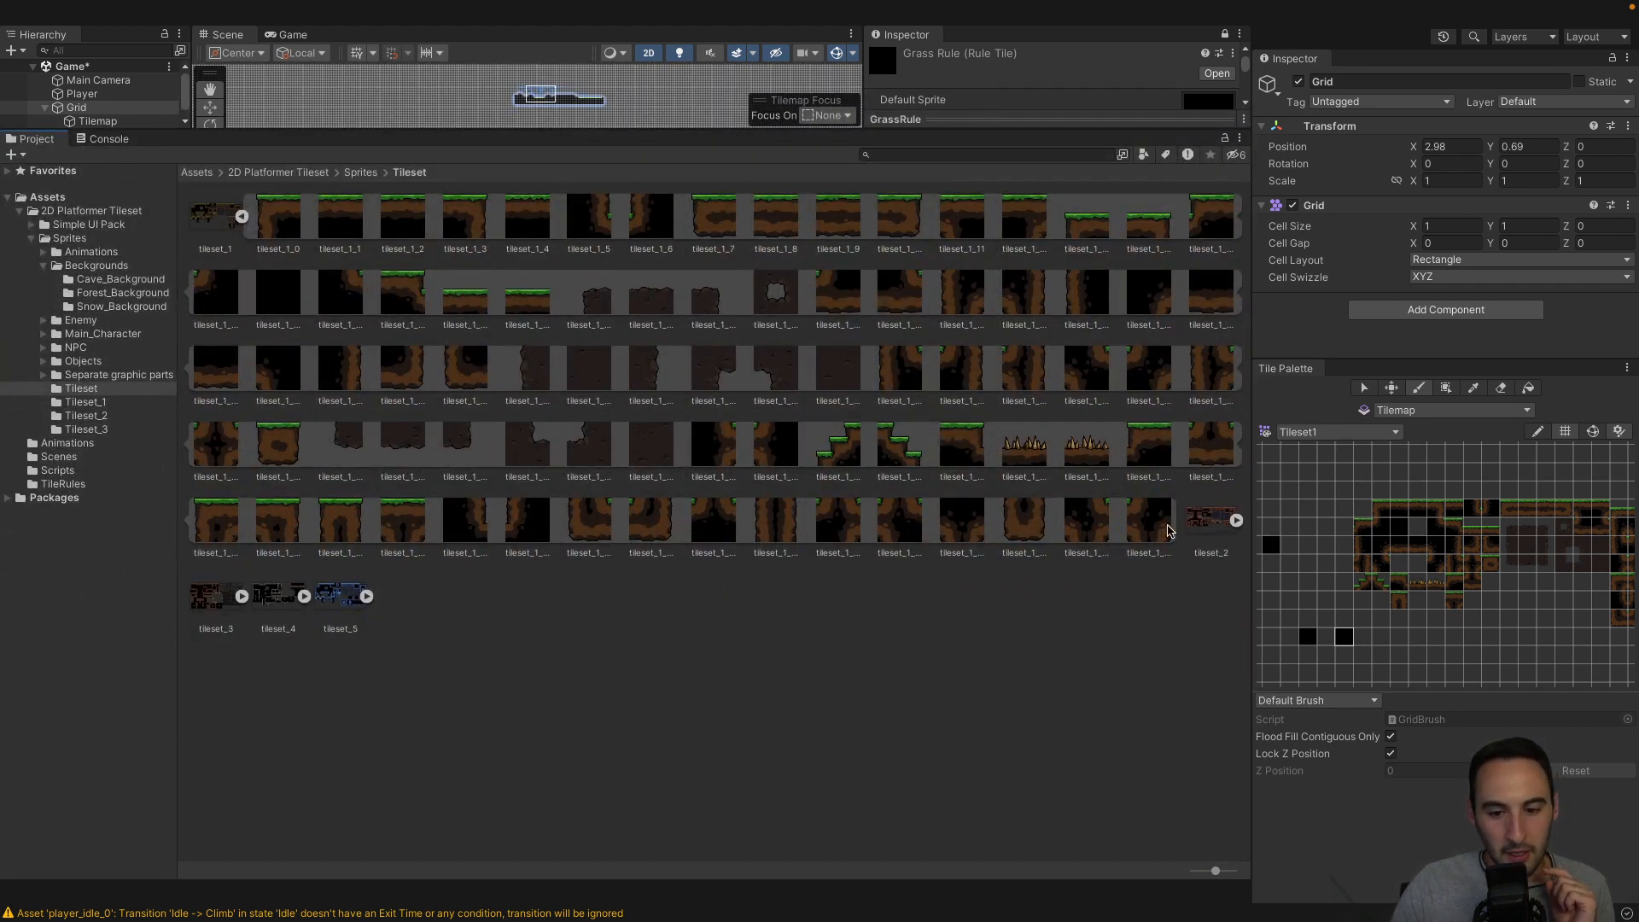
left_click(1133, 525)
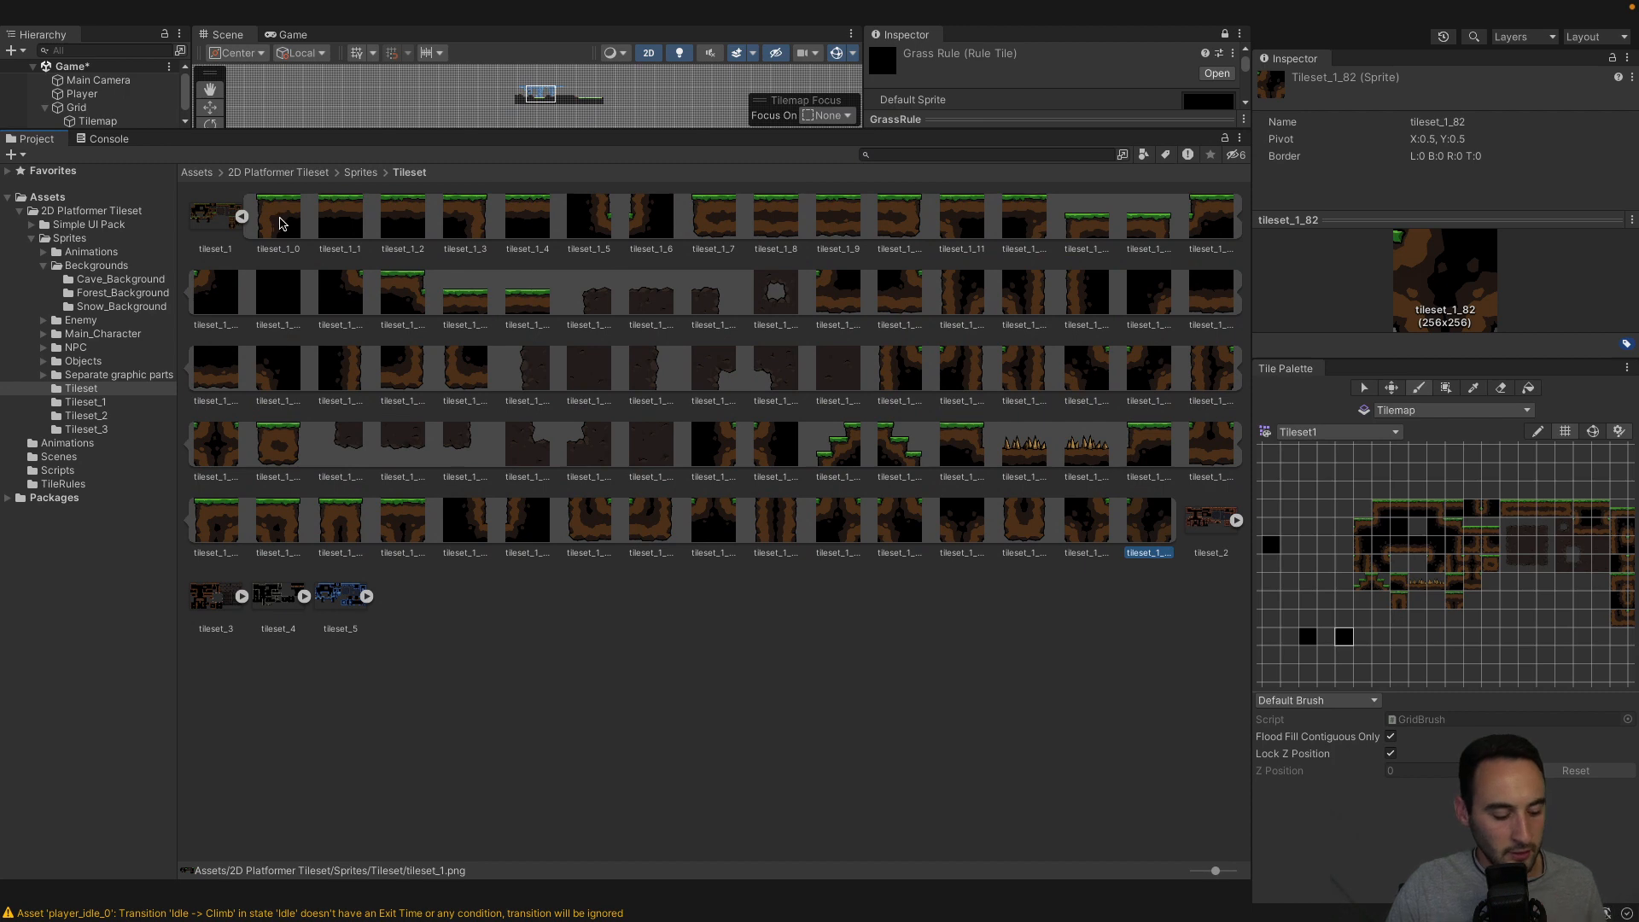
left_click(278, 218, "shift")
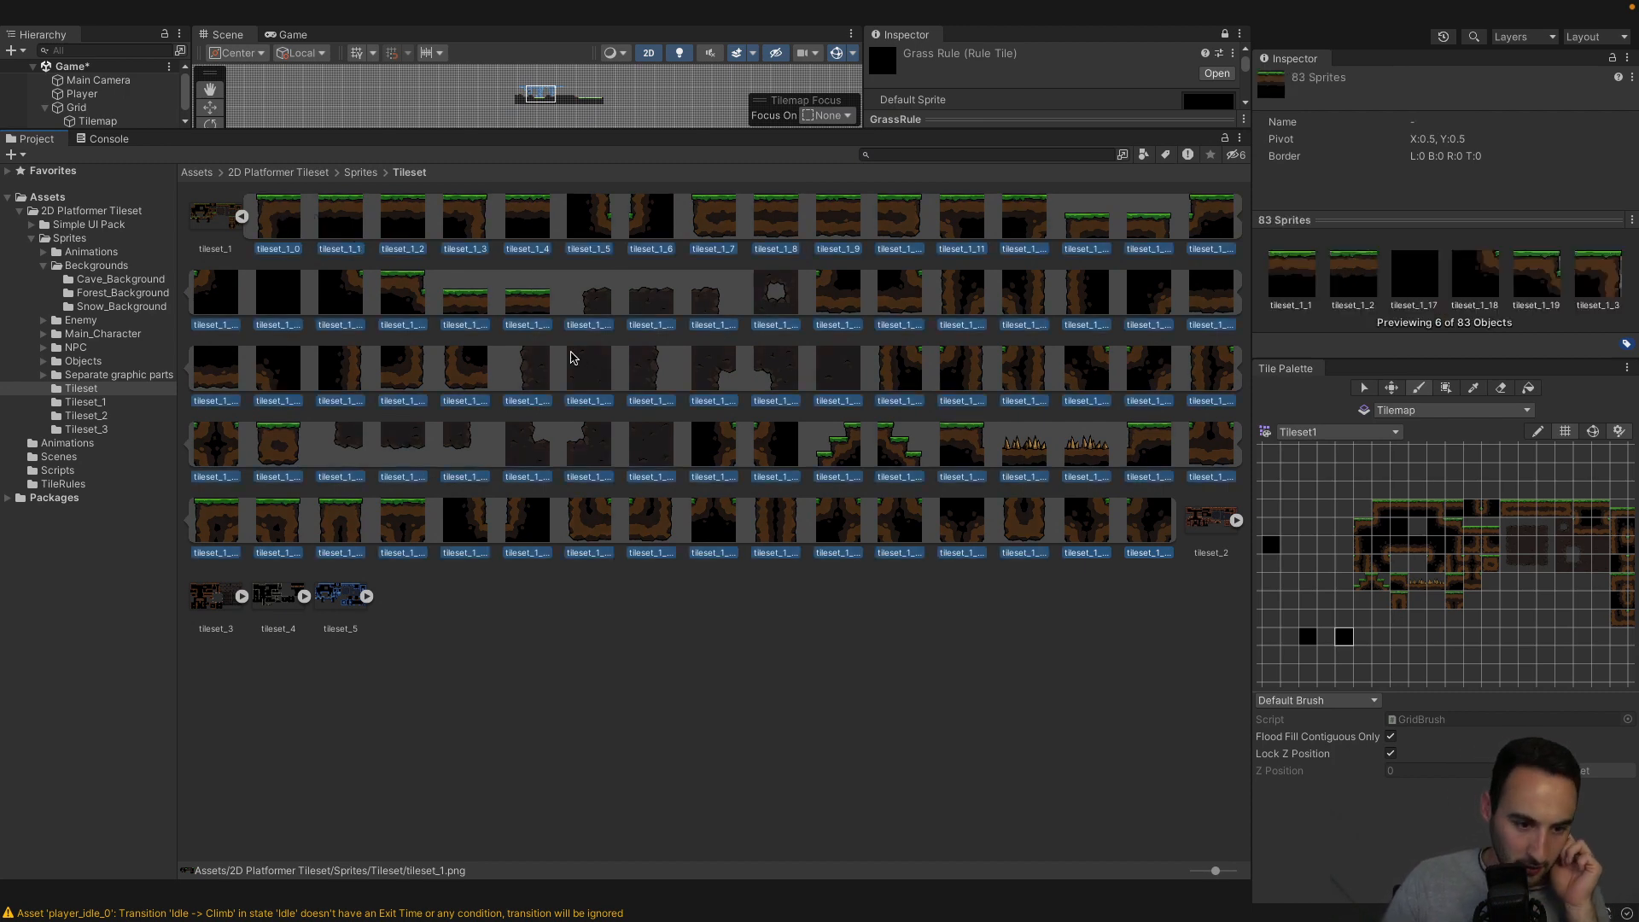
left_click(1039, 601)
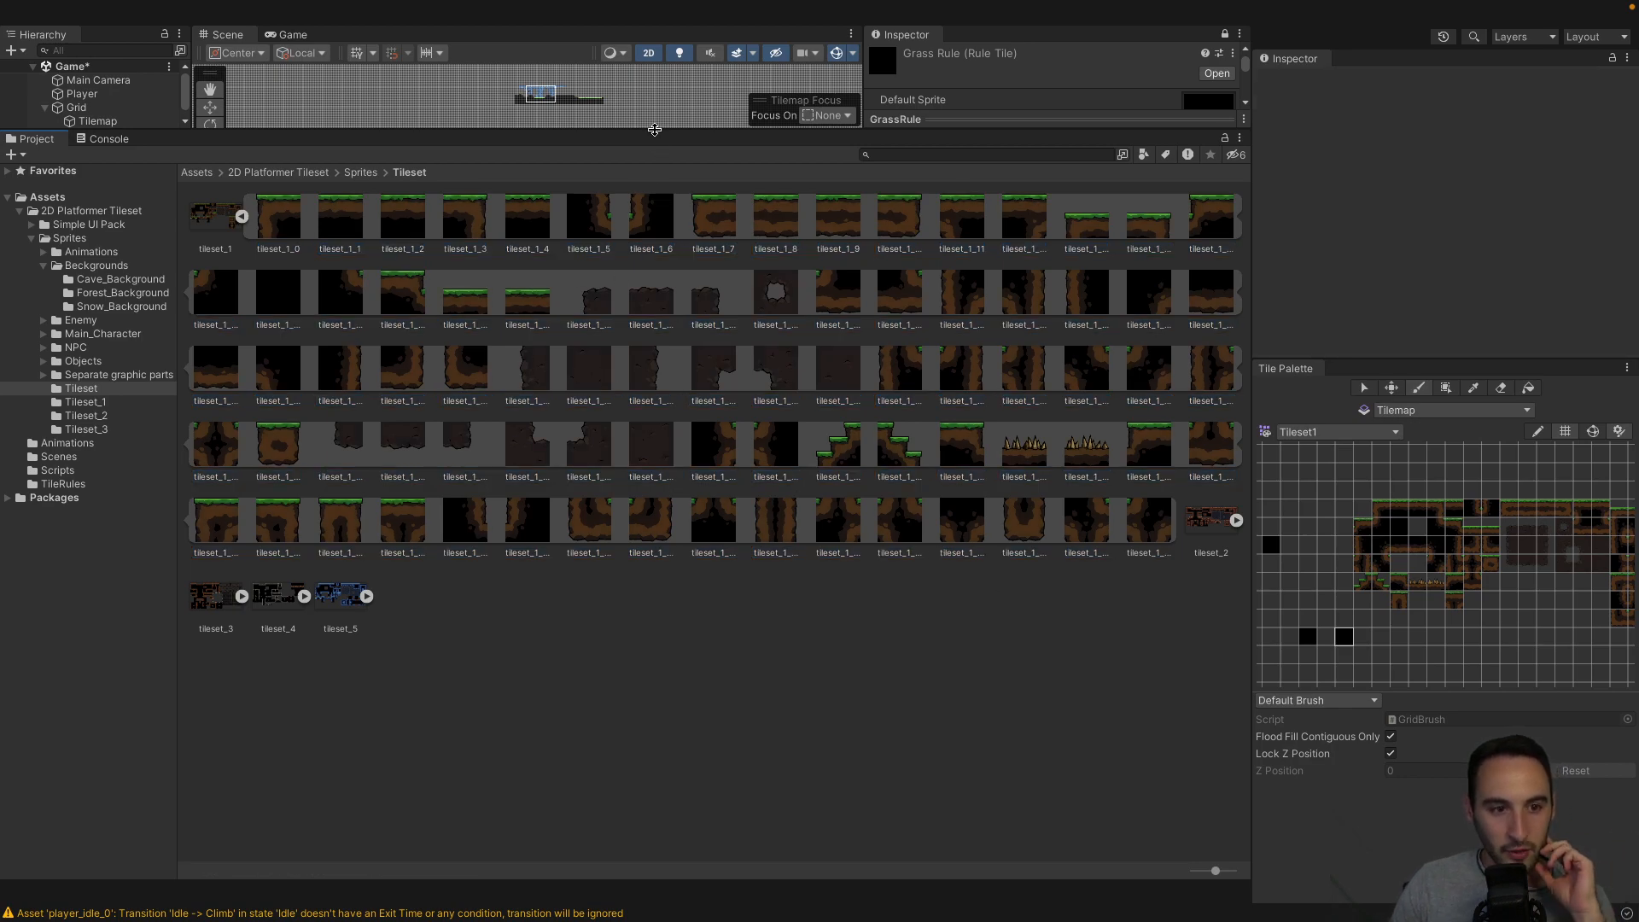
Rearrange the layout by docking the GrassRule Inspector with the Tile Palette, giving it more height and enlarging the Scene view.
left_click_drag(654, 129, 666, 601)
scroll(694, 375, "up", 3)
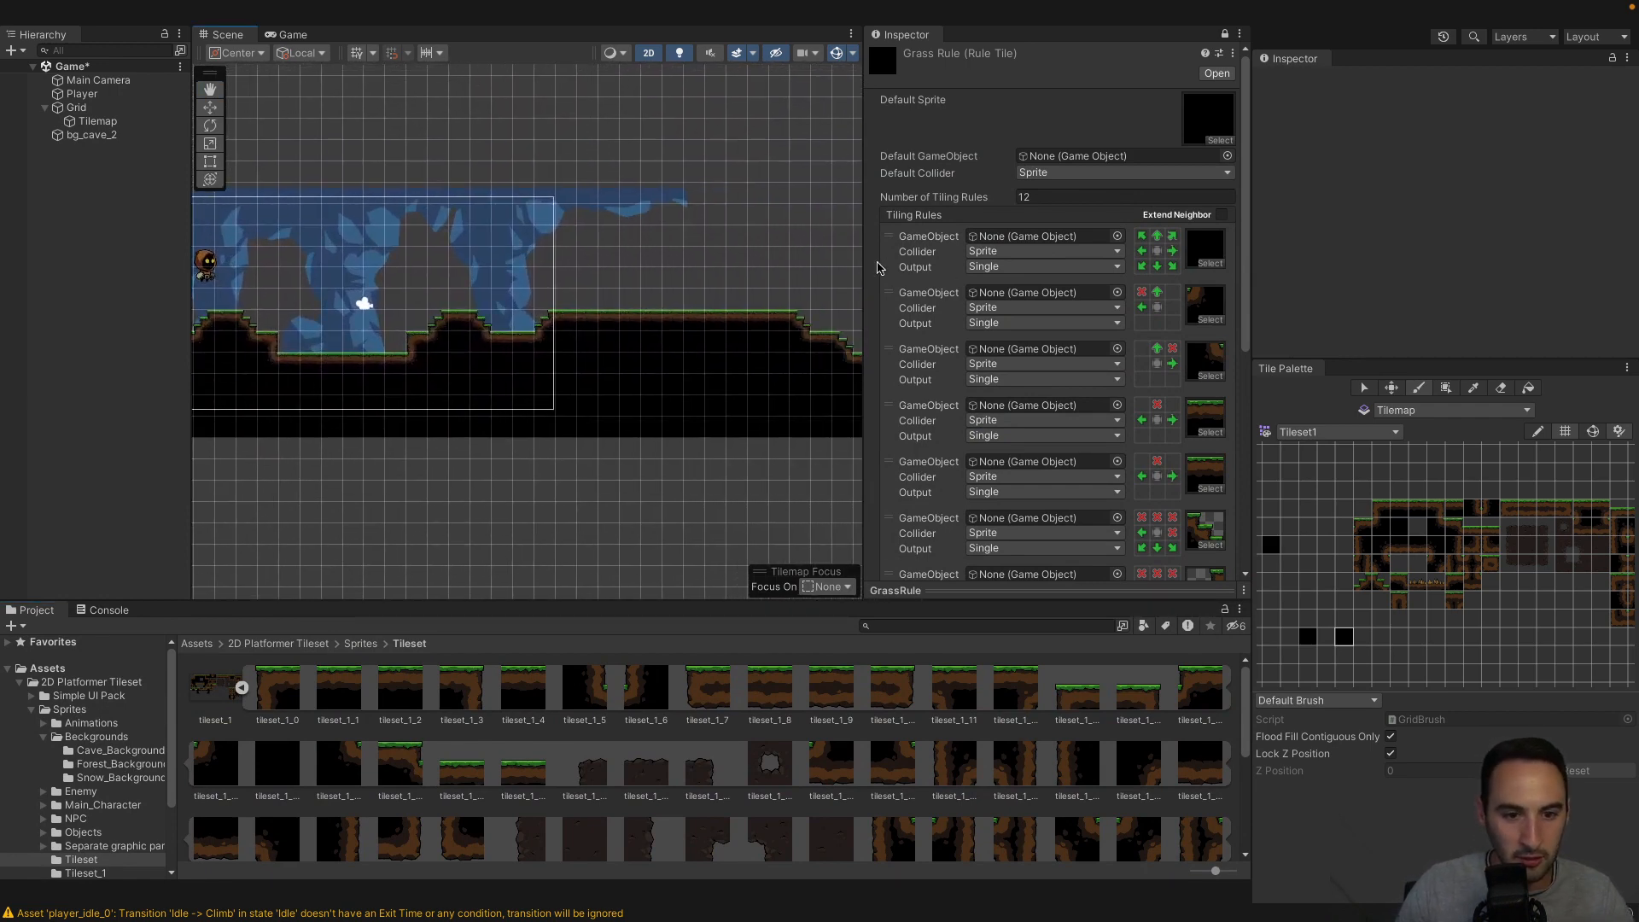
left_click_drag(863, 263, 1056, 265)
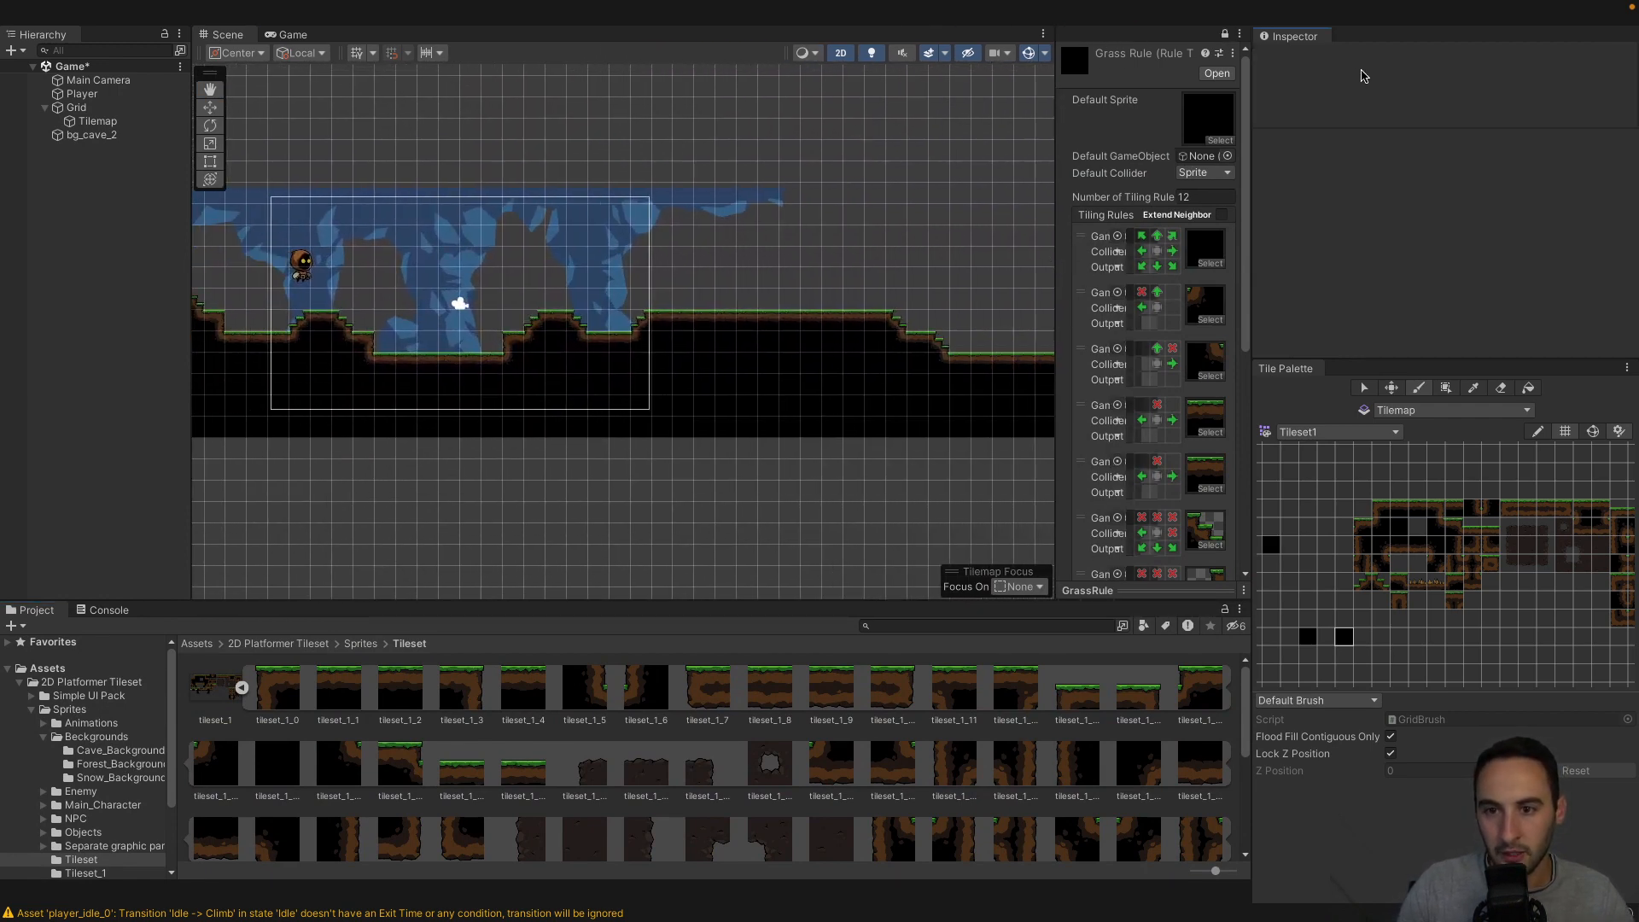
left_click_drag(1374, 72, 1354, 539)
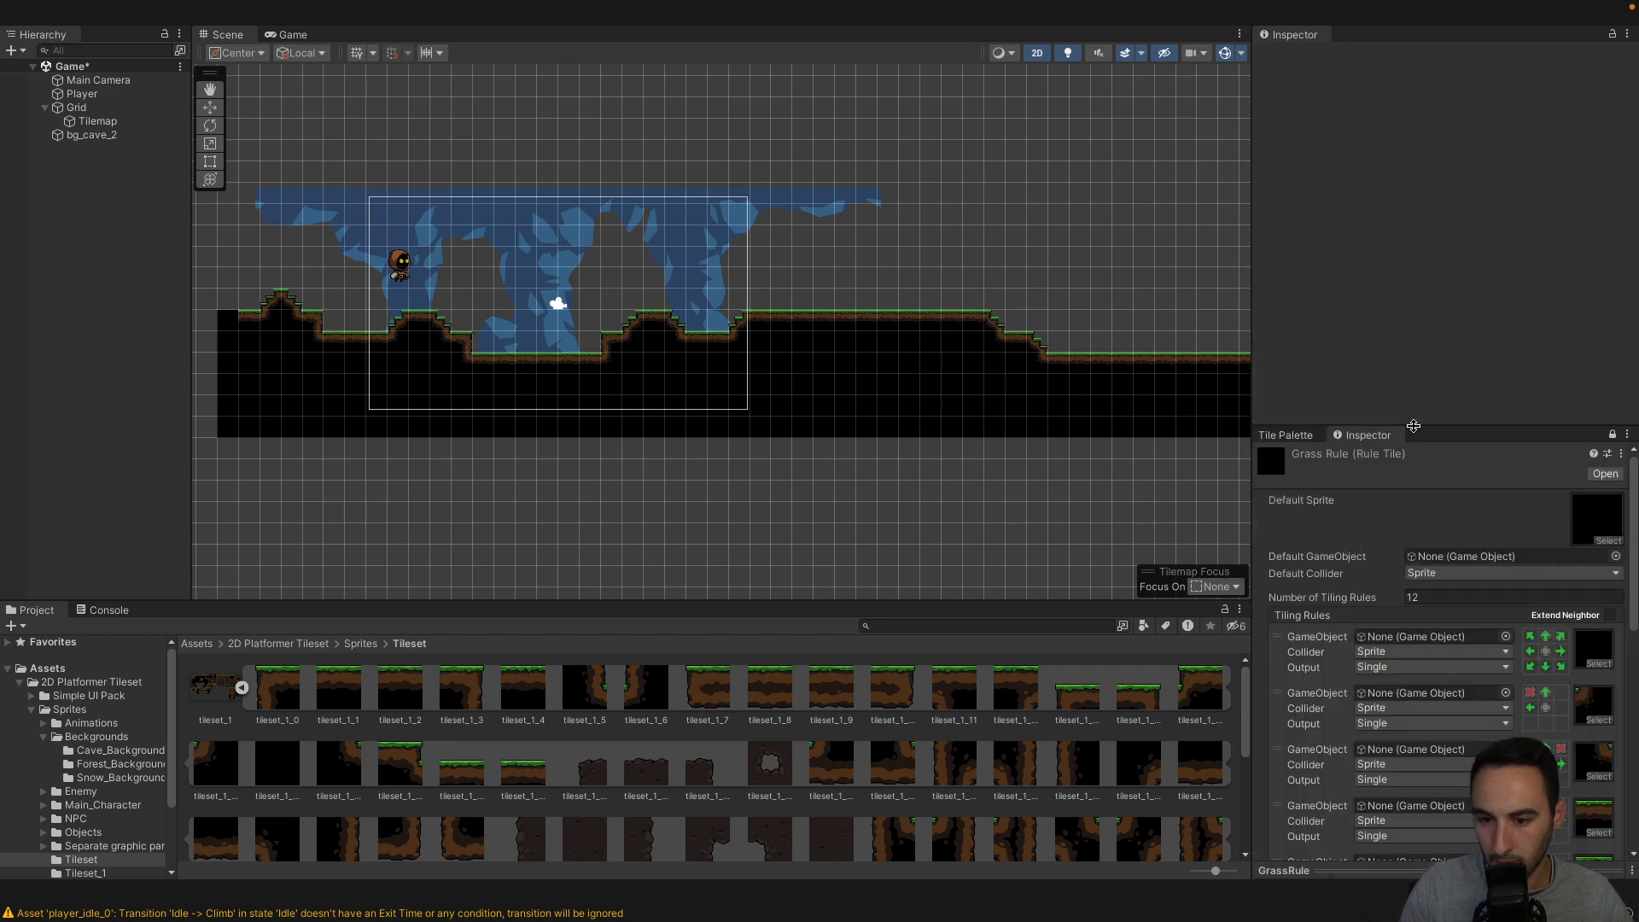
left_click_drag(1413, 425, 1414, 300)
scroll(313, 364, "down", 1)
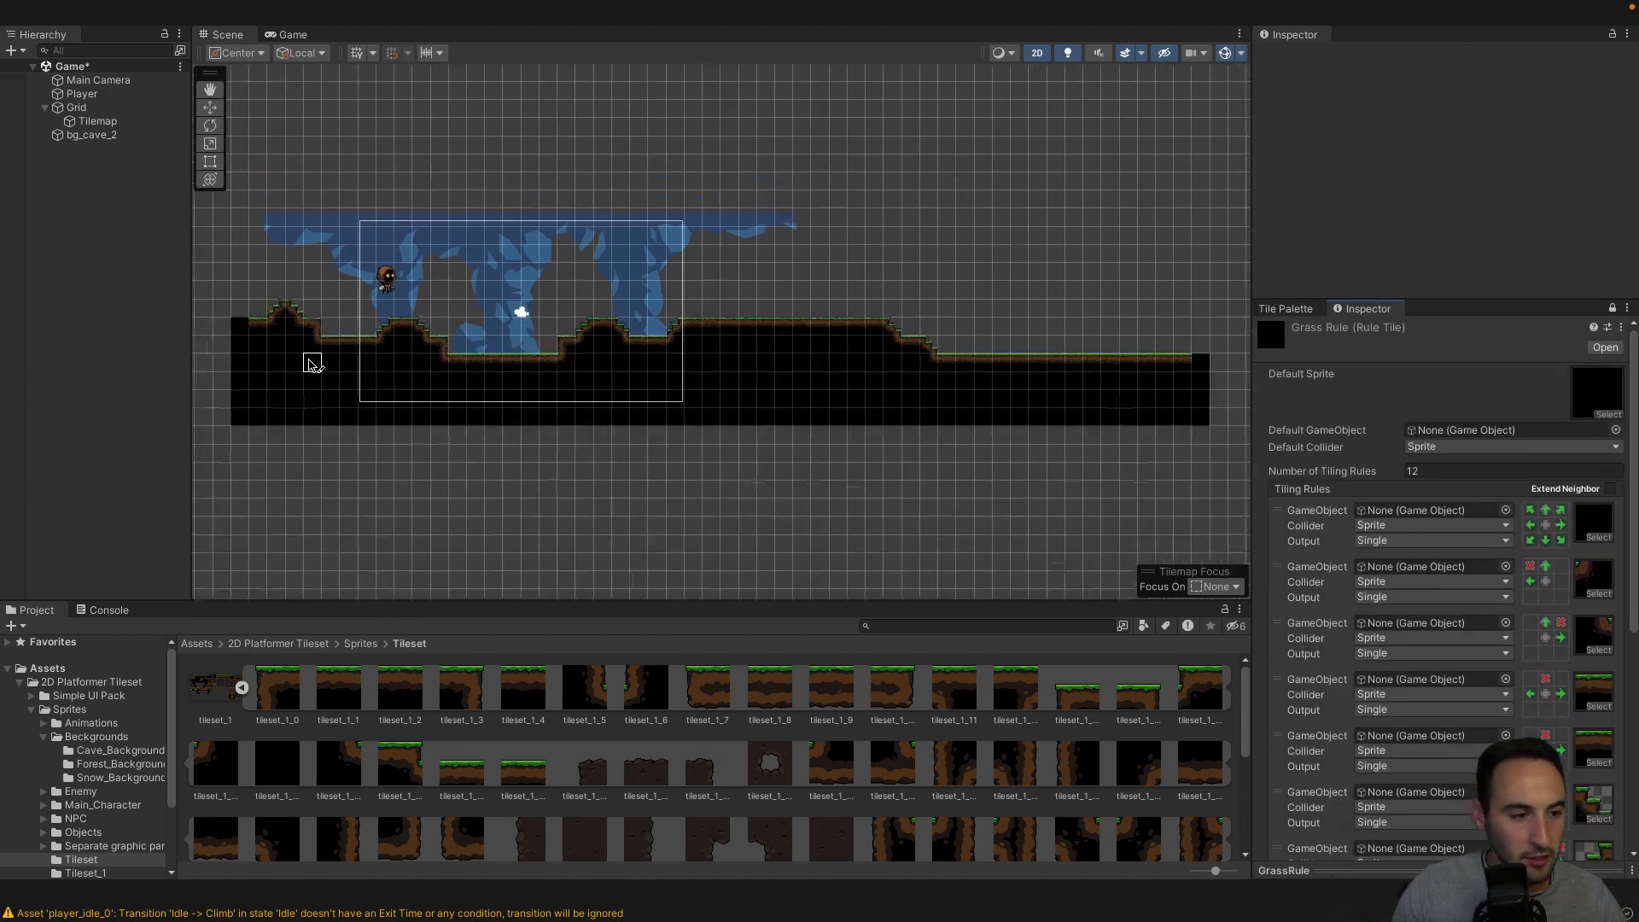
scroll(313, 365, "up", 3)
middle_click_drag(647, 460, 583, 467)
scroll(659, 403, "down", 2)
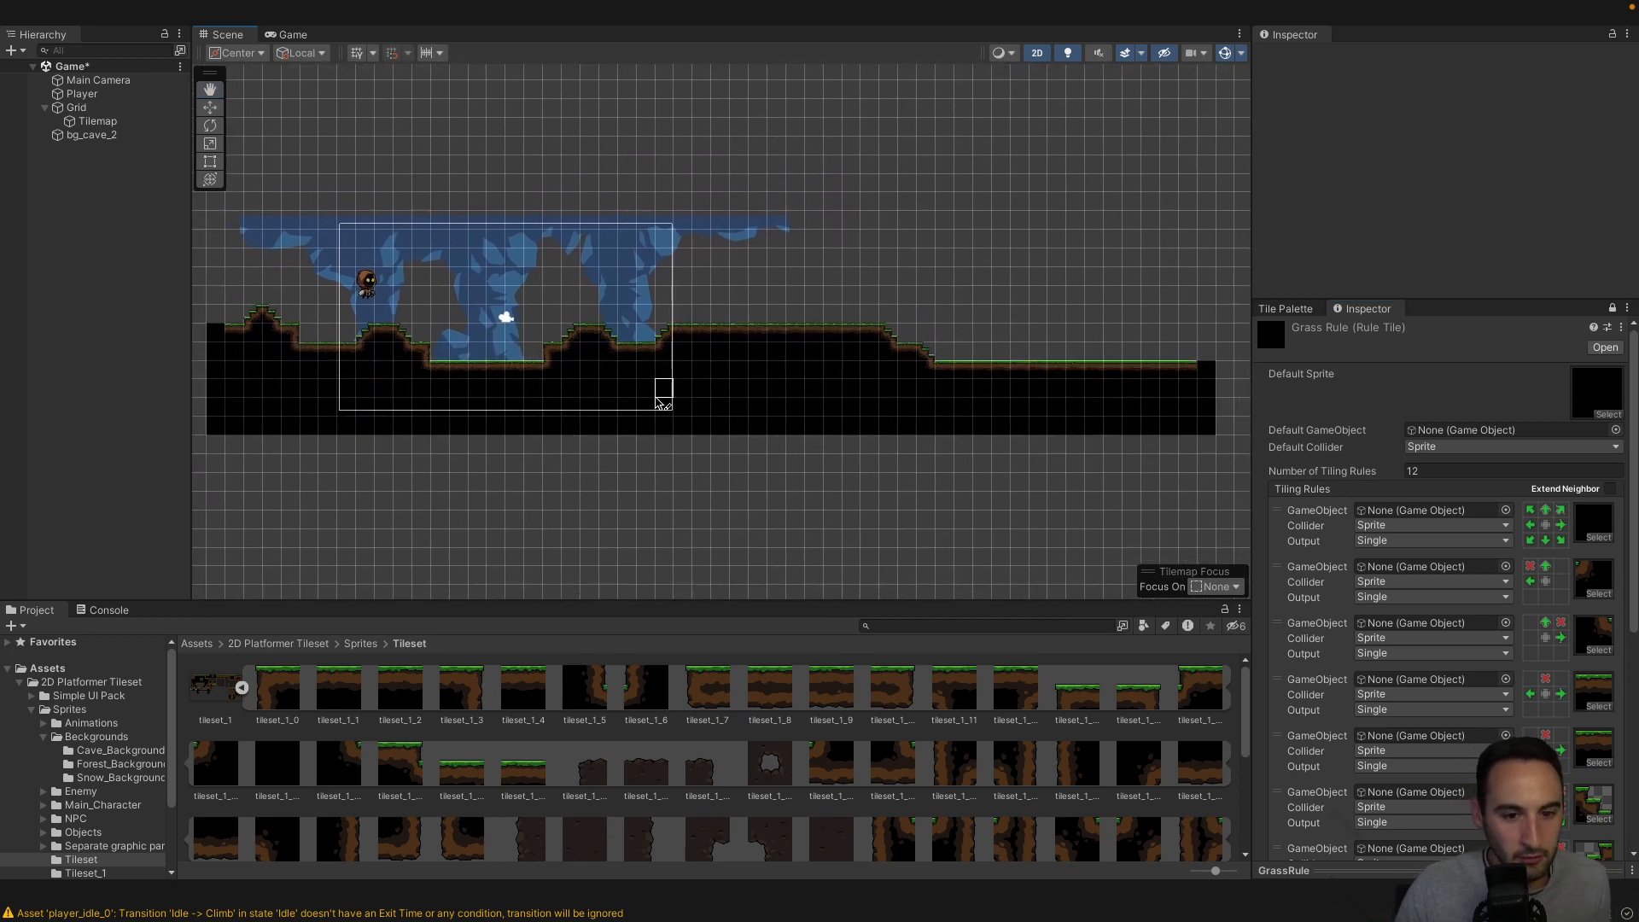
middle_click_drag(907, 443, 472, 427)
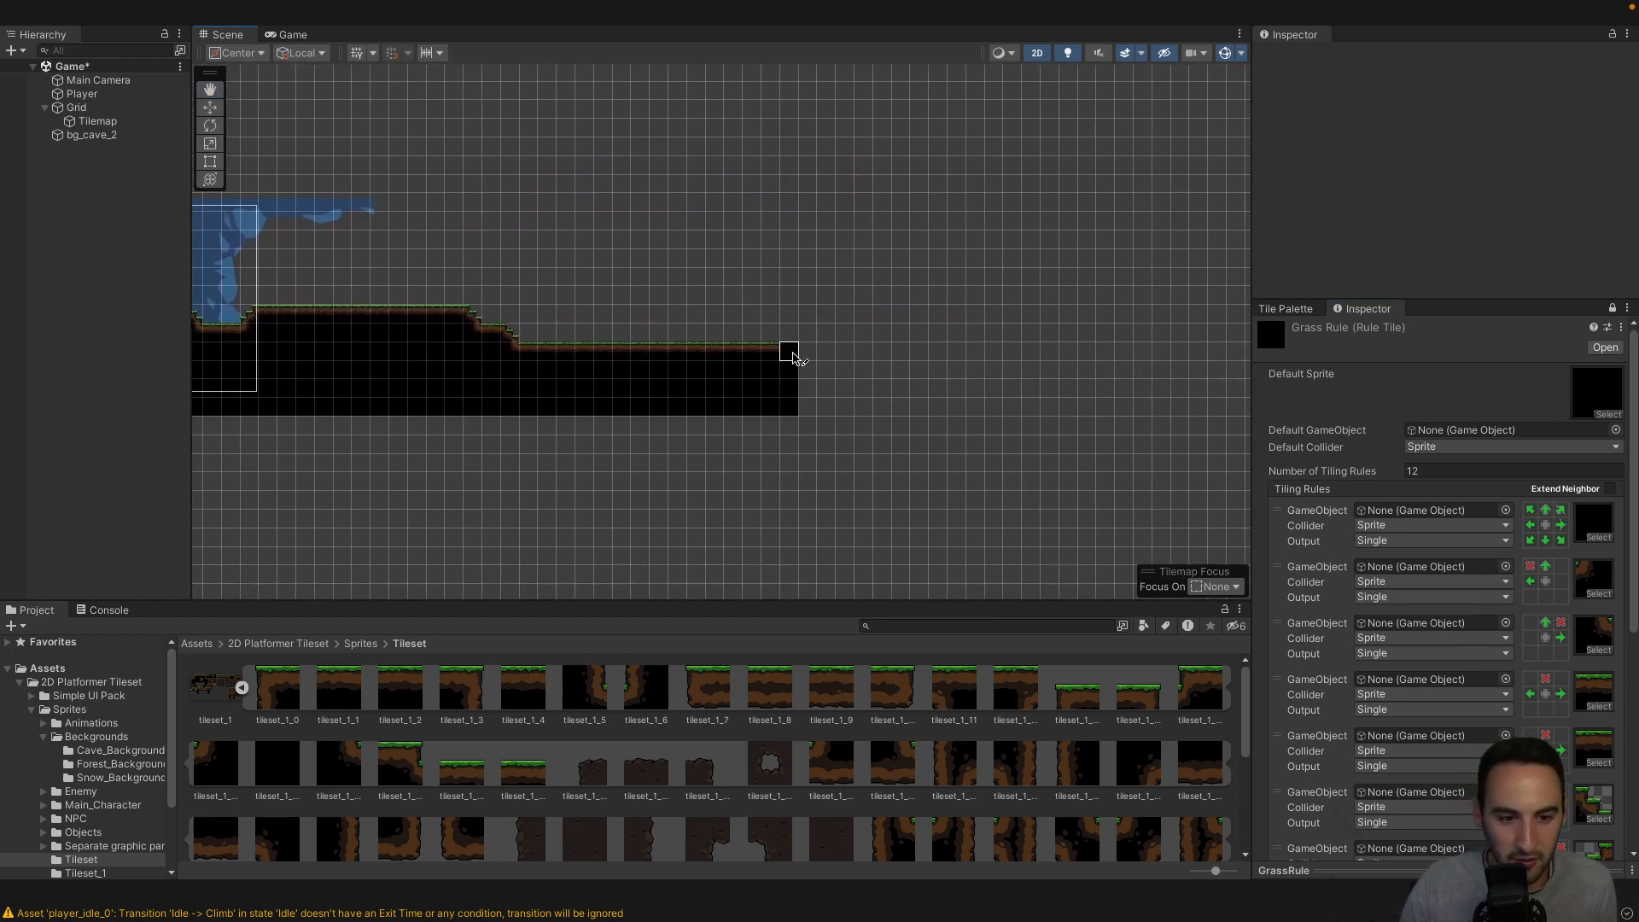
Paint a two-level stepped rise beyond the terrain's right end and fill the cells directly beneath it.
left_click(828, 340)
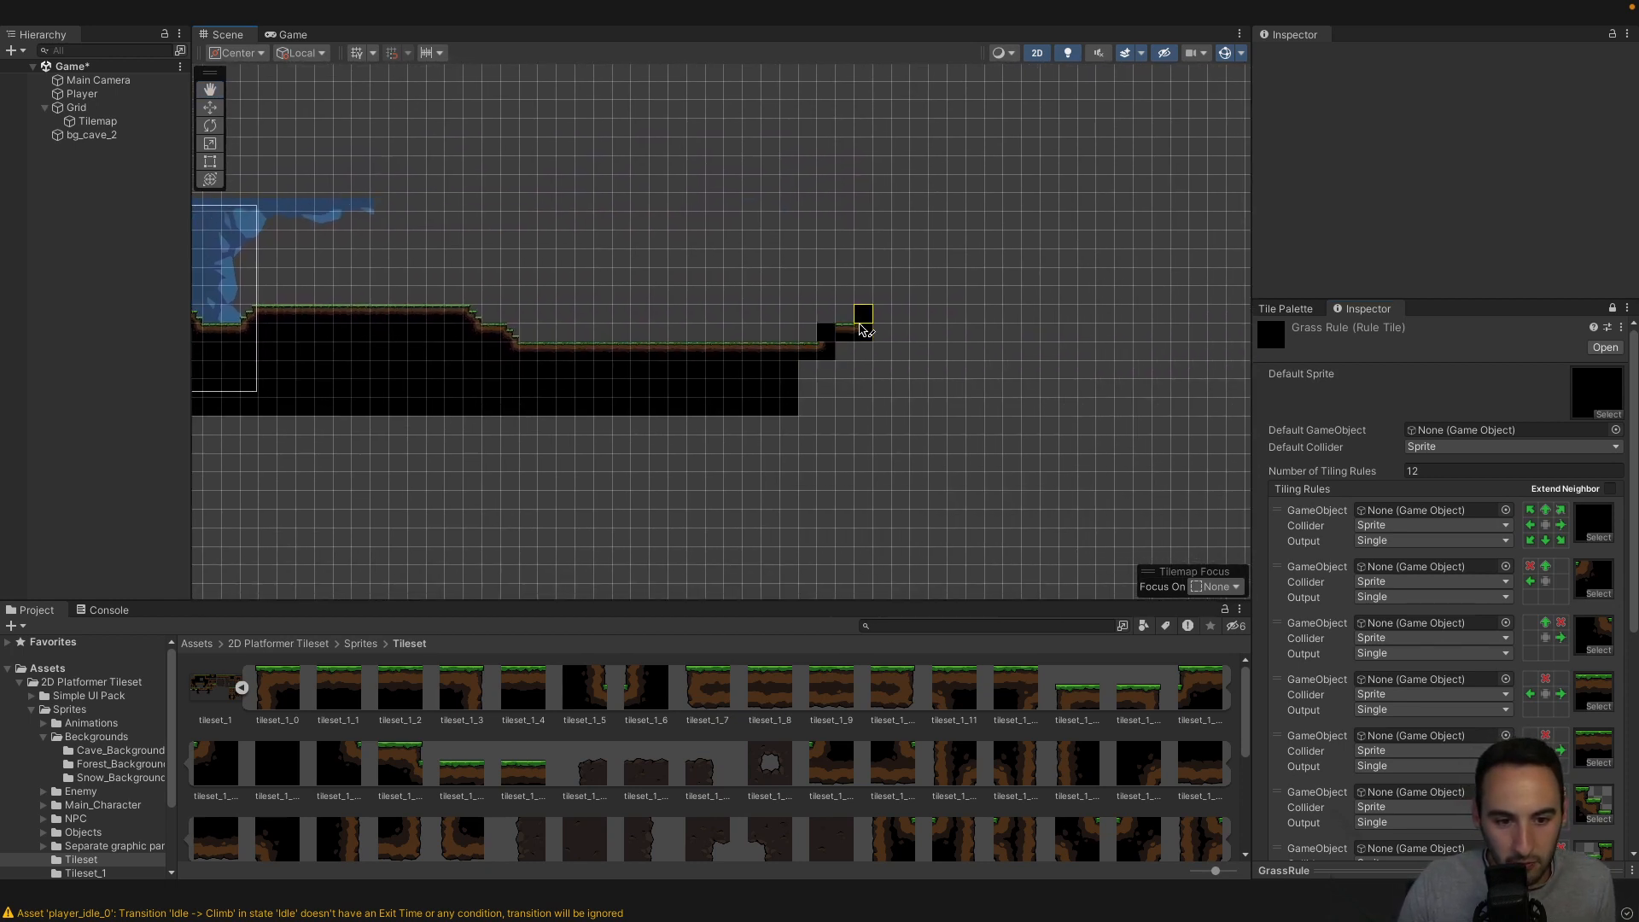
left_click_drag(860, 326, 884, 323)
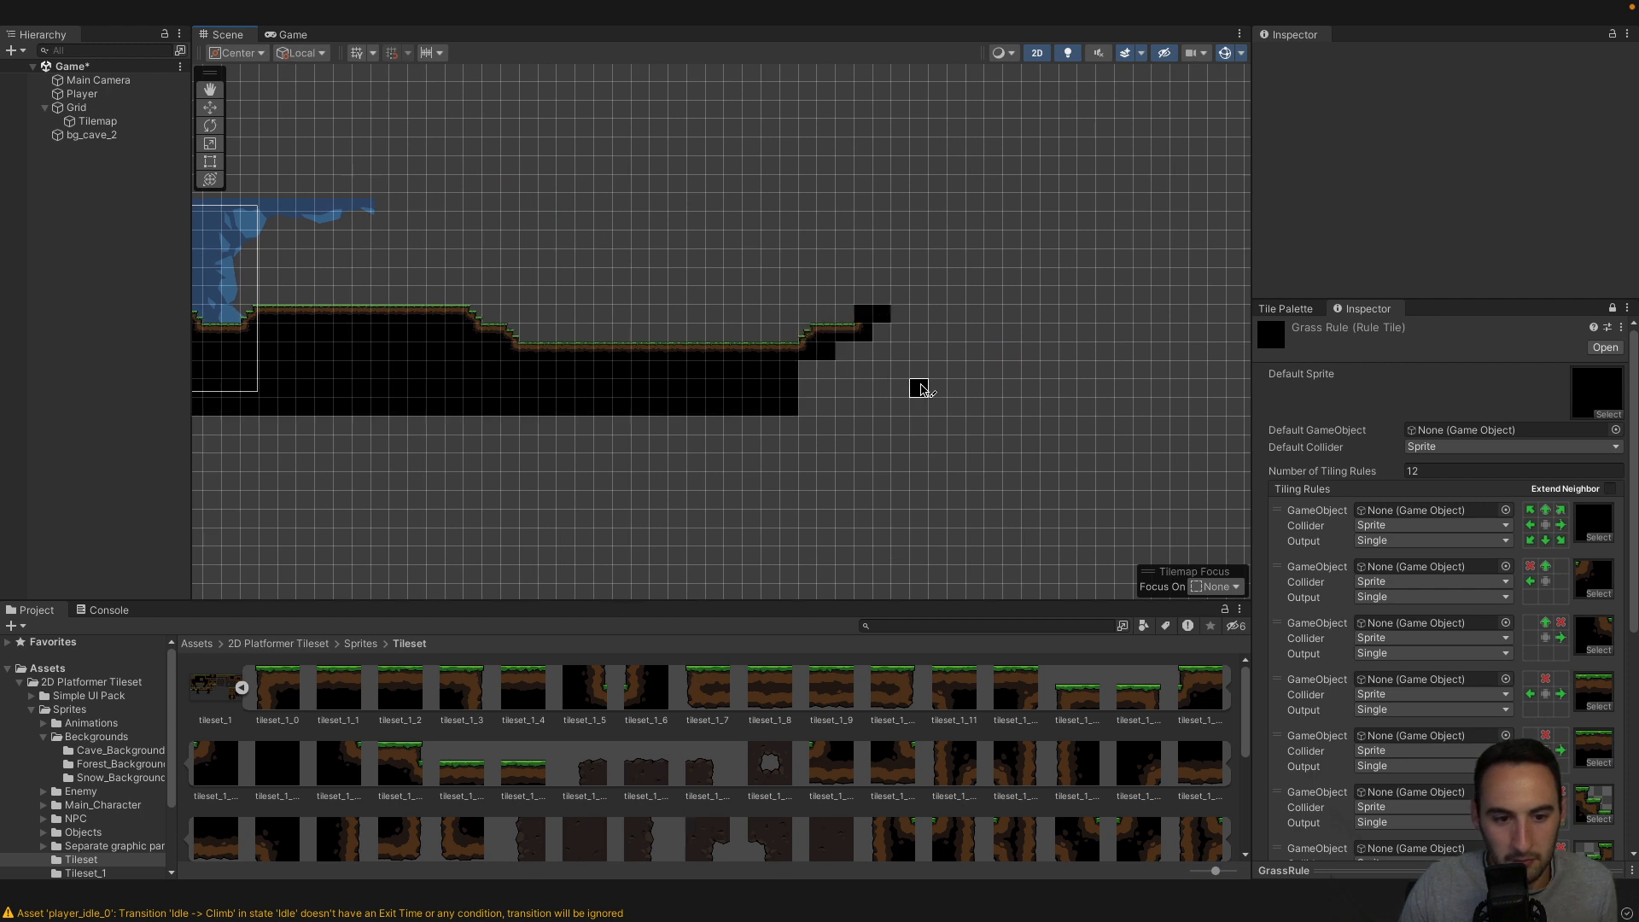
left_click(882, 333)
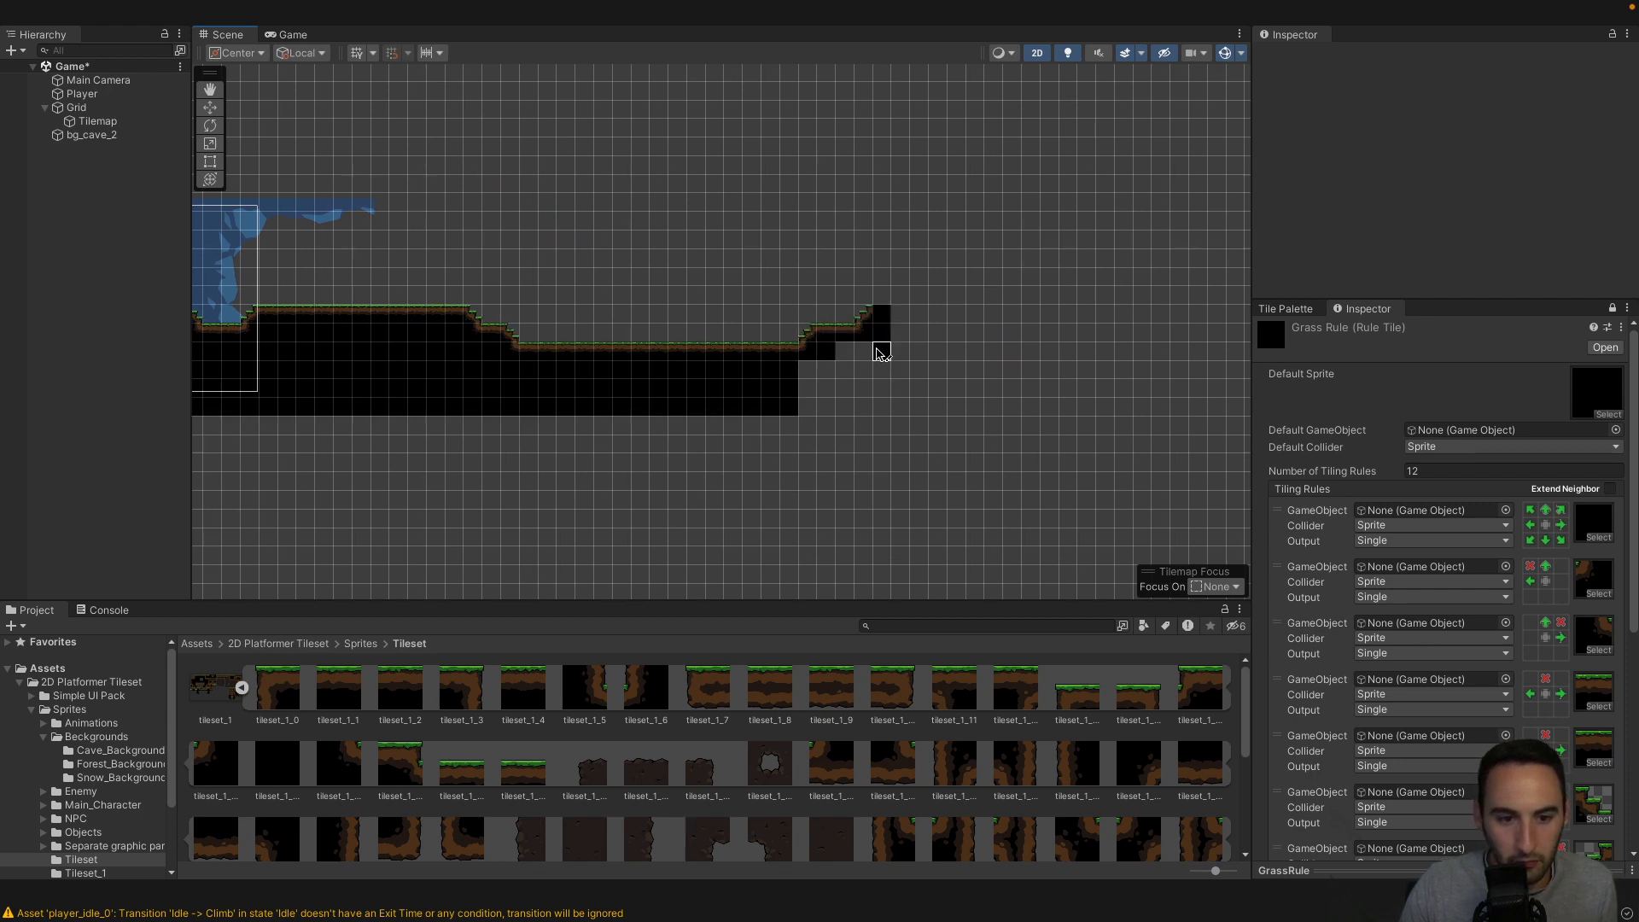
left_click_drag(879, 352, 847, 356)
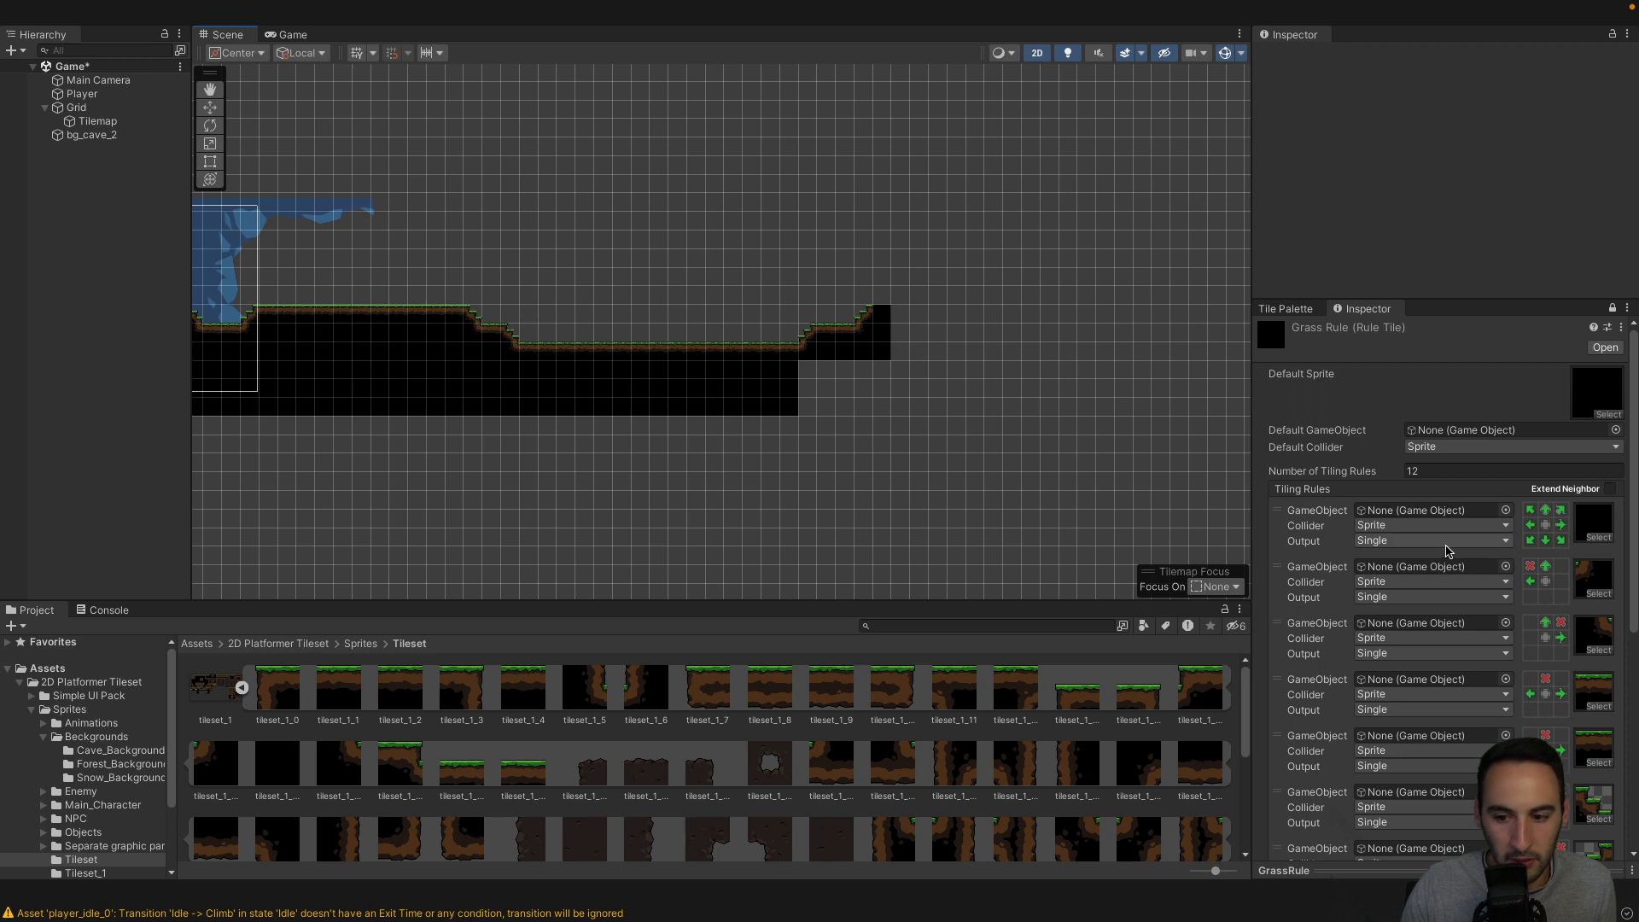
Clear the lower-left neighbor condition of the sixth tiling rule and the lower-right condition of the seventh rule.
scroll(1449, 551, "down", 8)
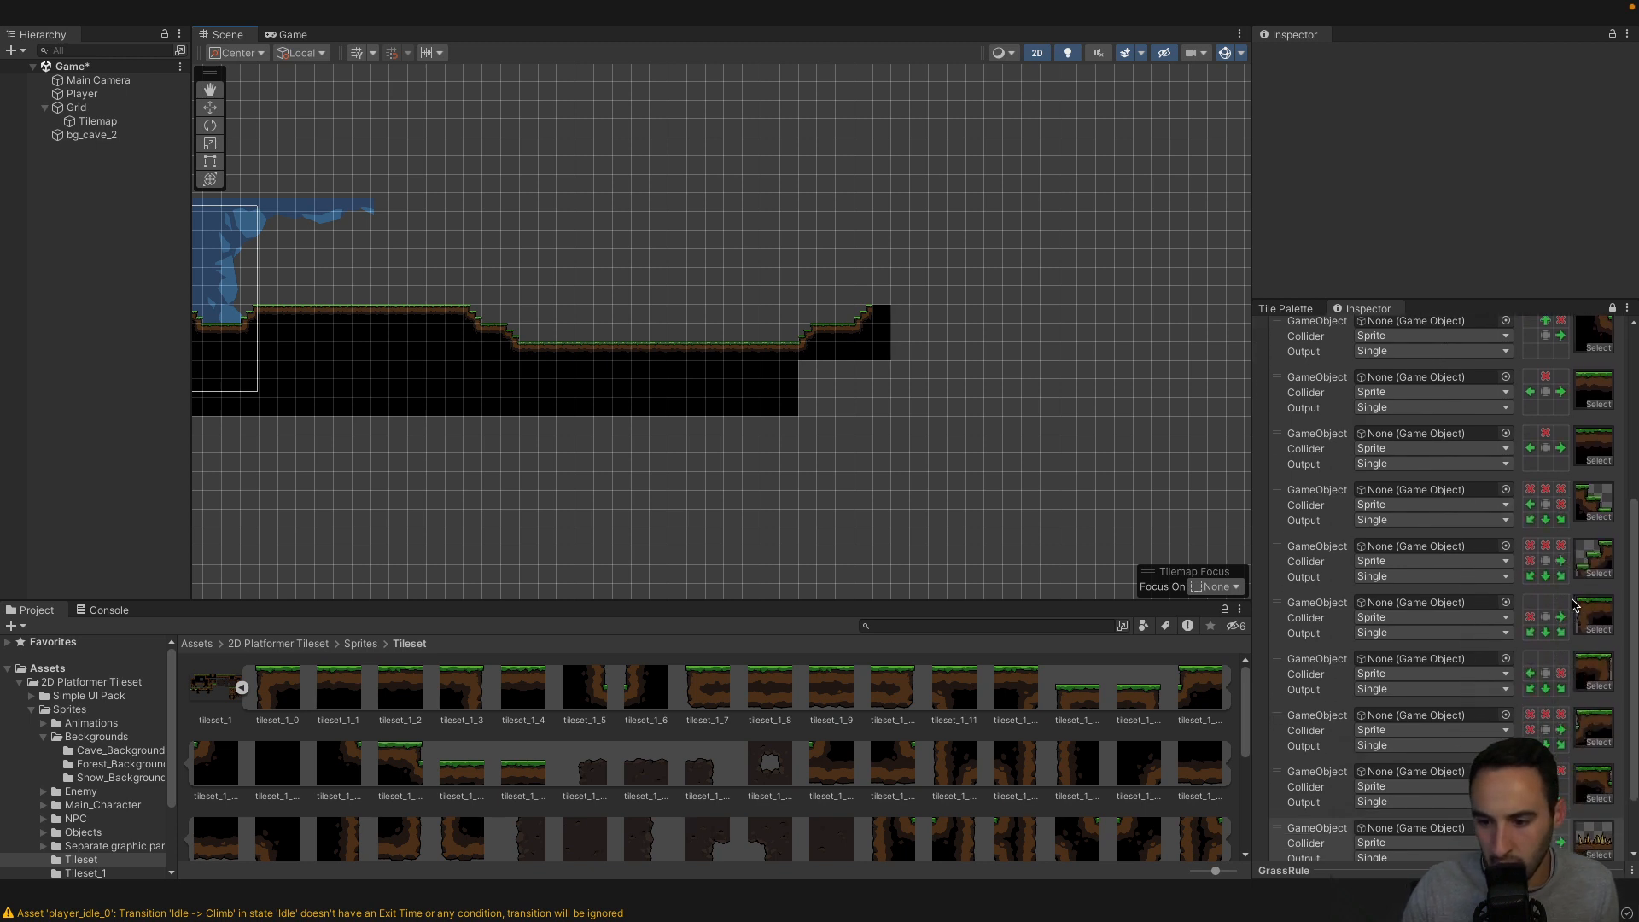
left_click(1562, 575)
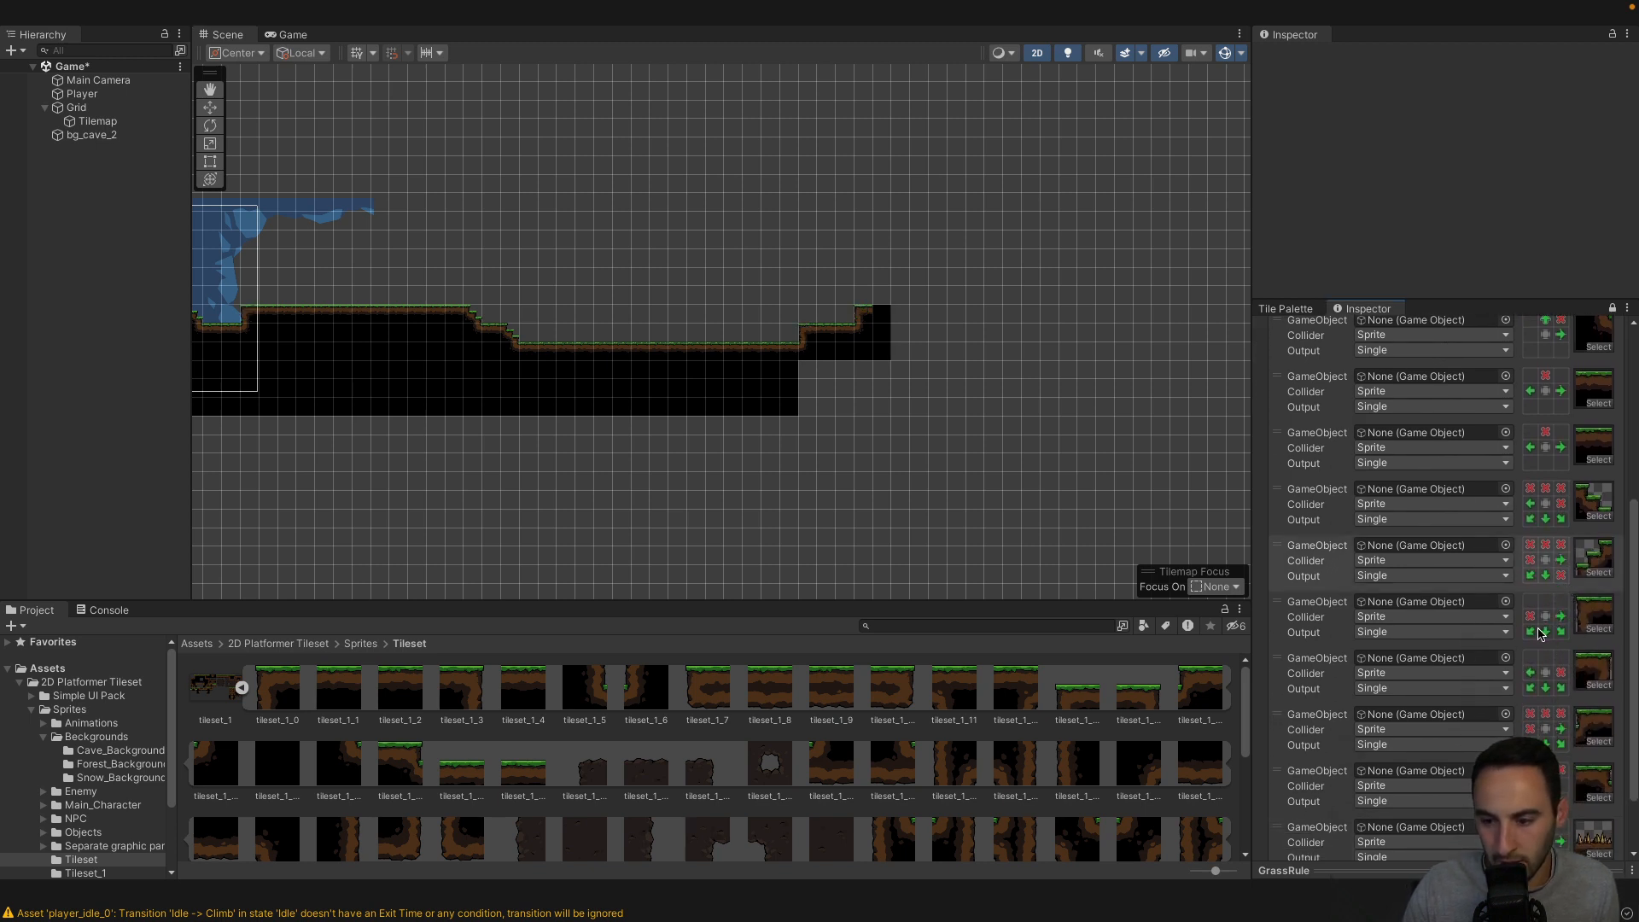
left_click(1530, 519)
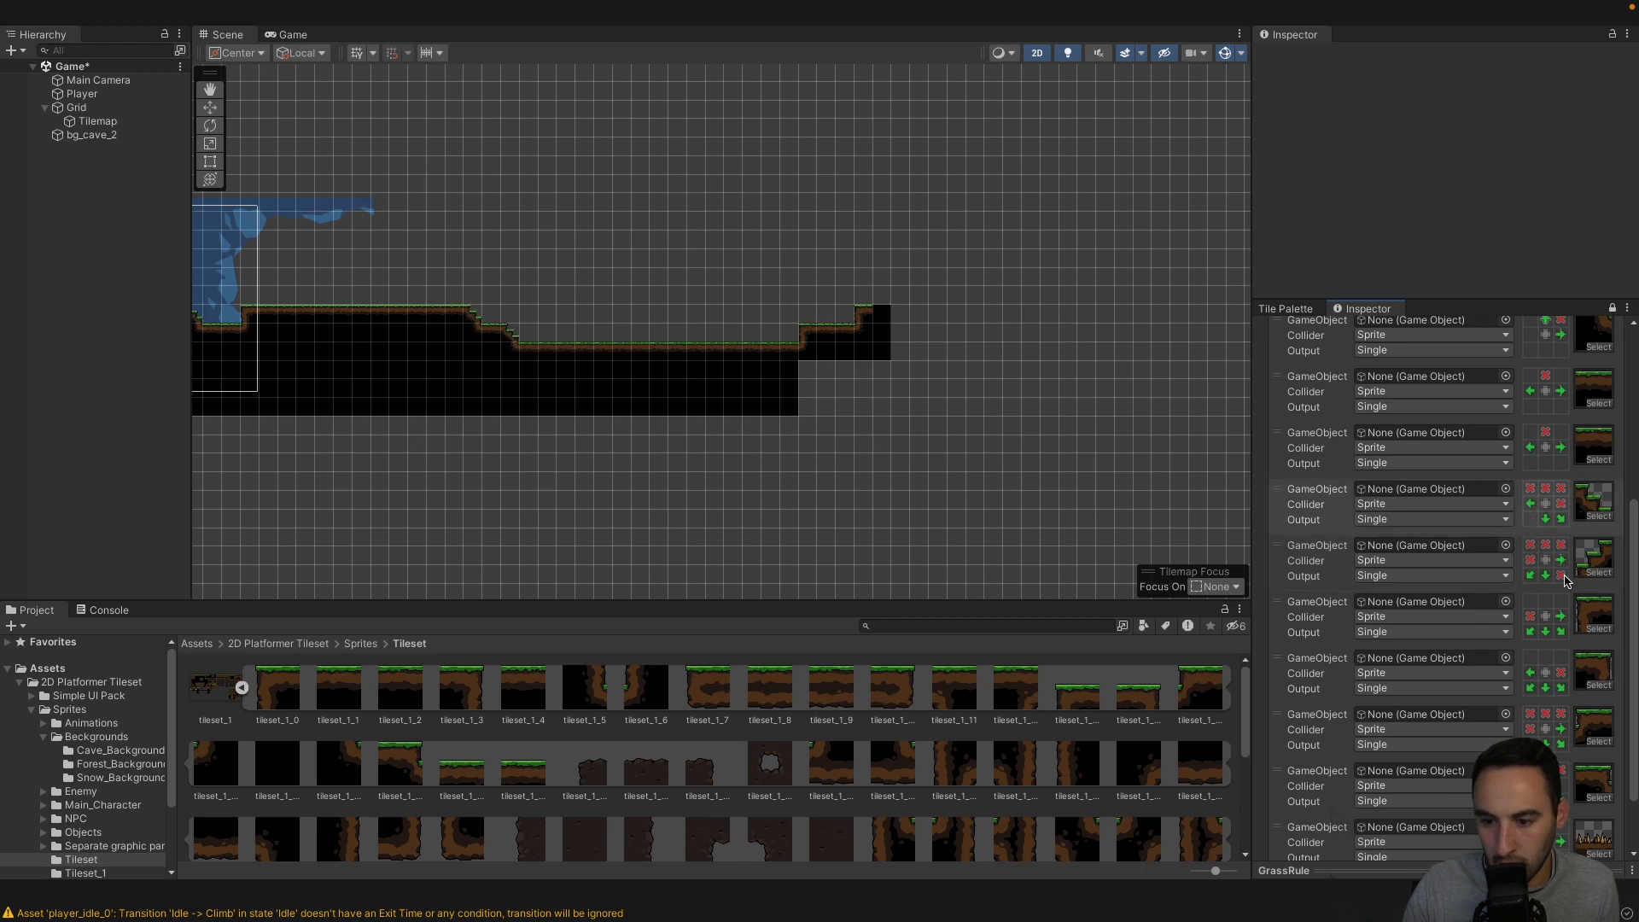
left_click(1562, 576)
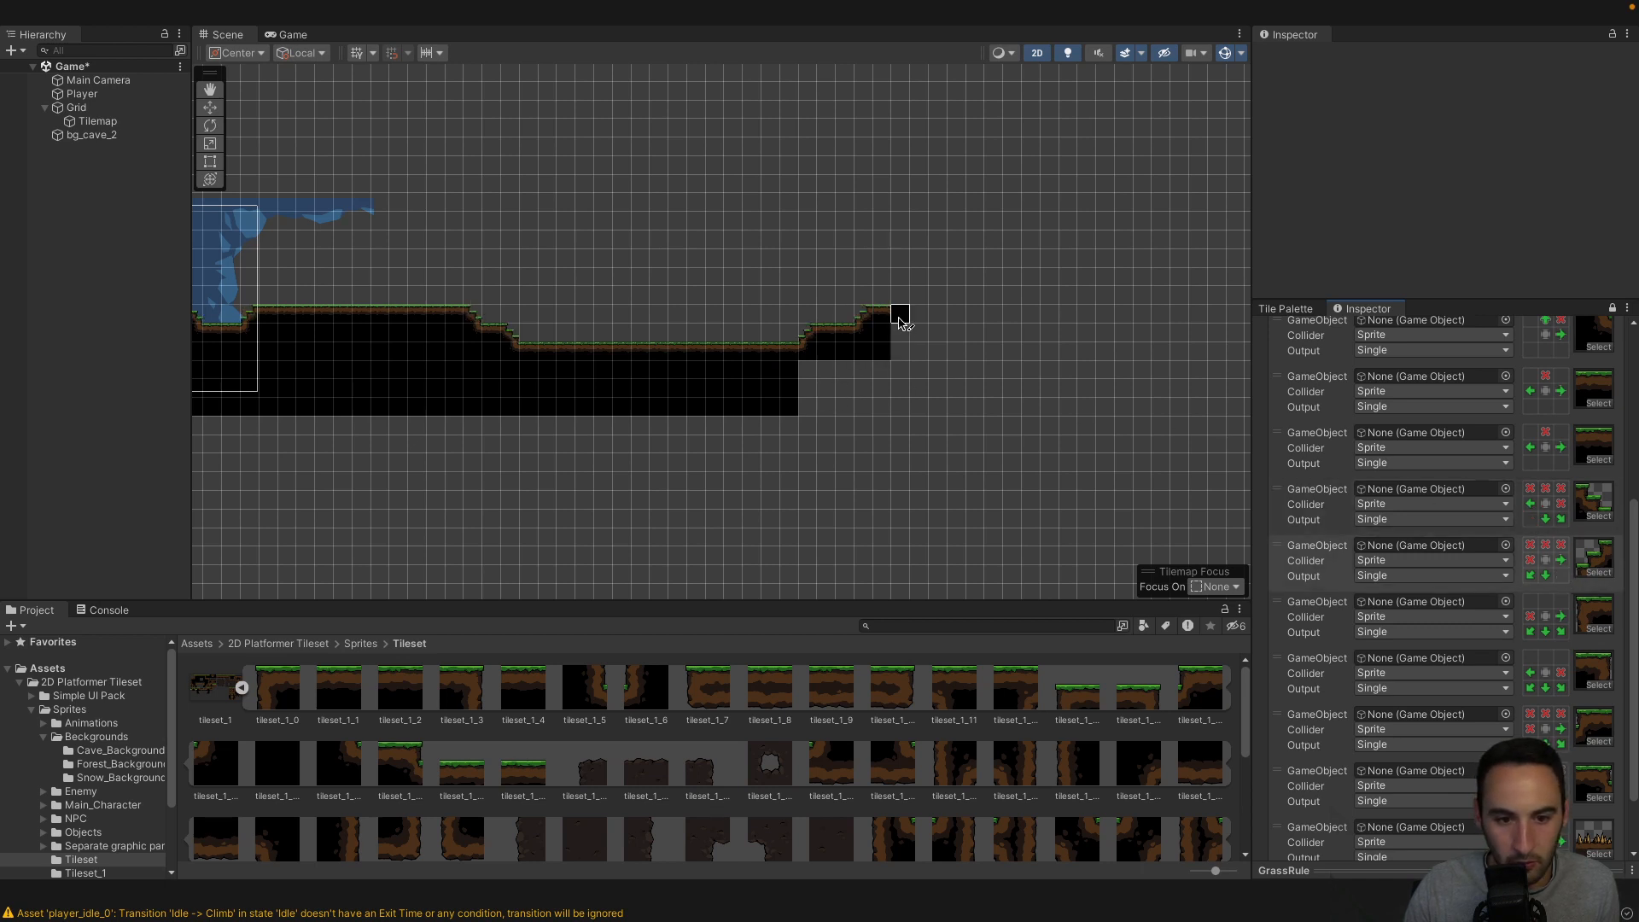
Extend the terrain's right end with another step up and a flat top, filling the ground solid down to its base.
left_click_drag(899, 317, 915, 299)
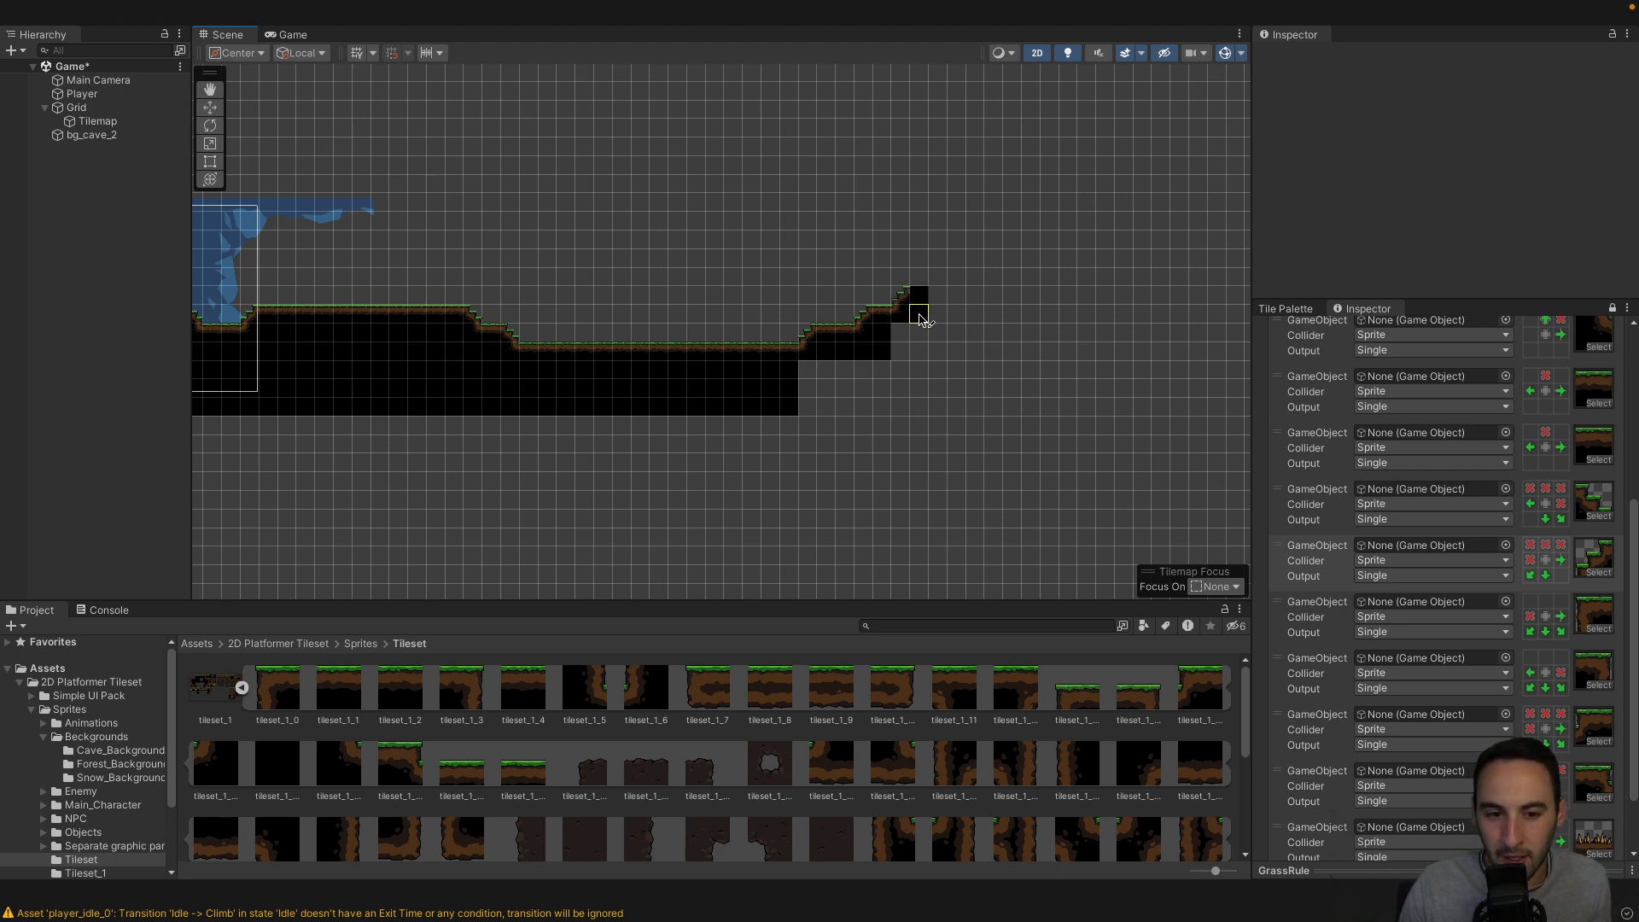
mouse_move(922, 319)
left_mouse_down()
mouse_move(955, 293)
mouse_move(973, 303)
mouse_move(879, 332)
mouse_move(965, 351)
mouse_move(806, 389)
mouse_move(958, 387)
mouse_move(973, 402)
mouse_move(833, 407)
left_mouse_up()
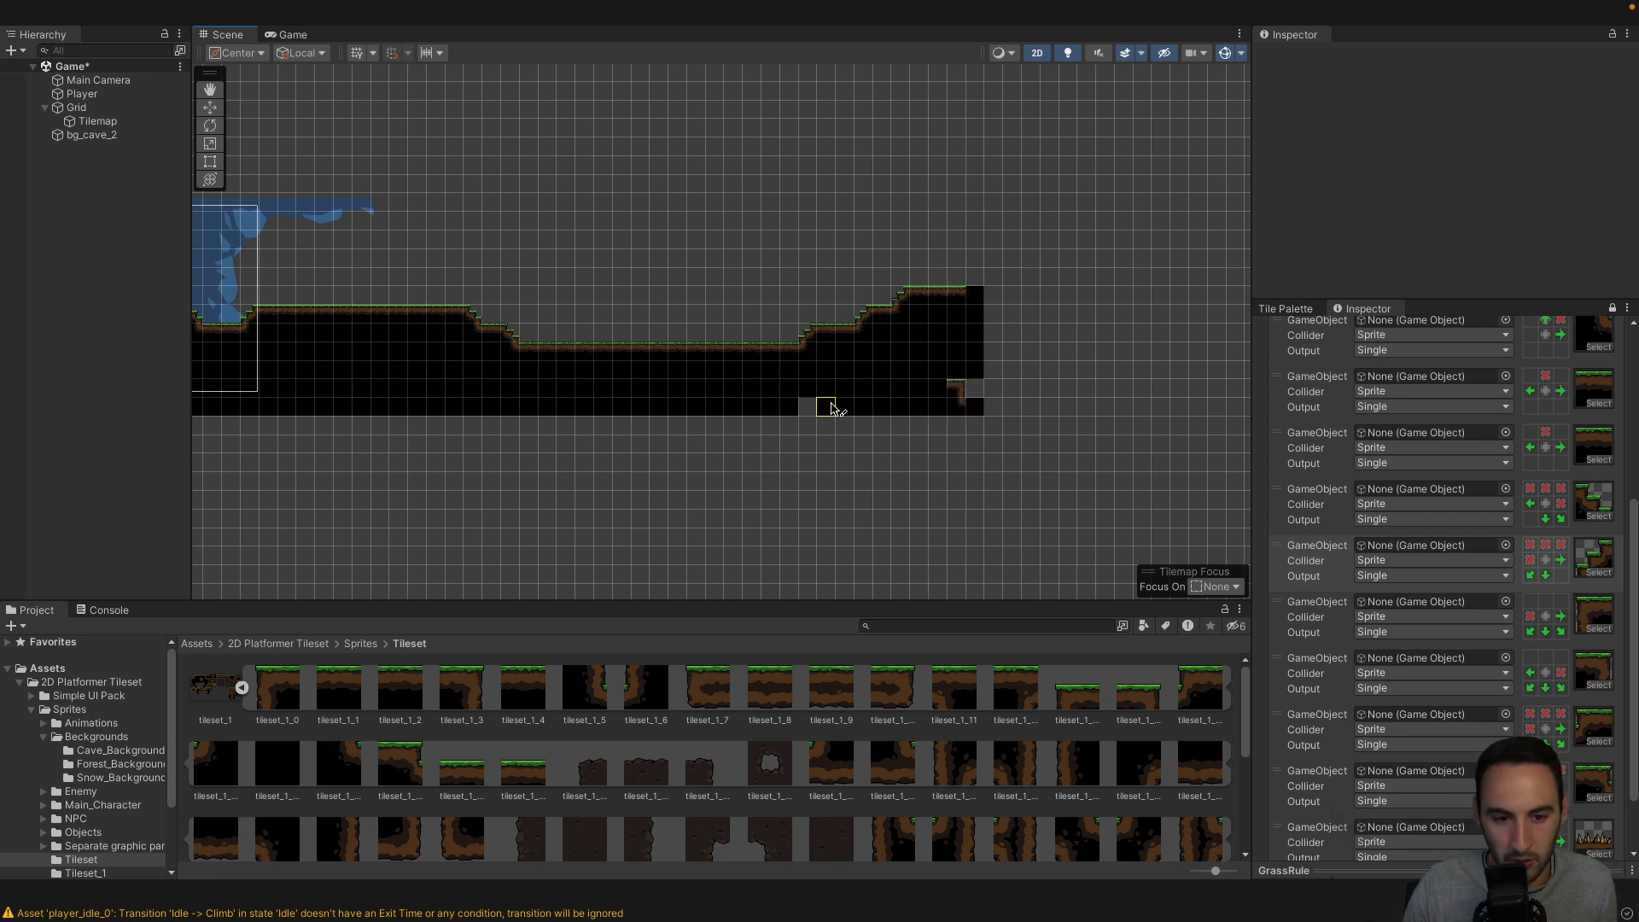
left_click_drag(948, 400, 973, 392)
scroll(539, 378, "down", 4)
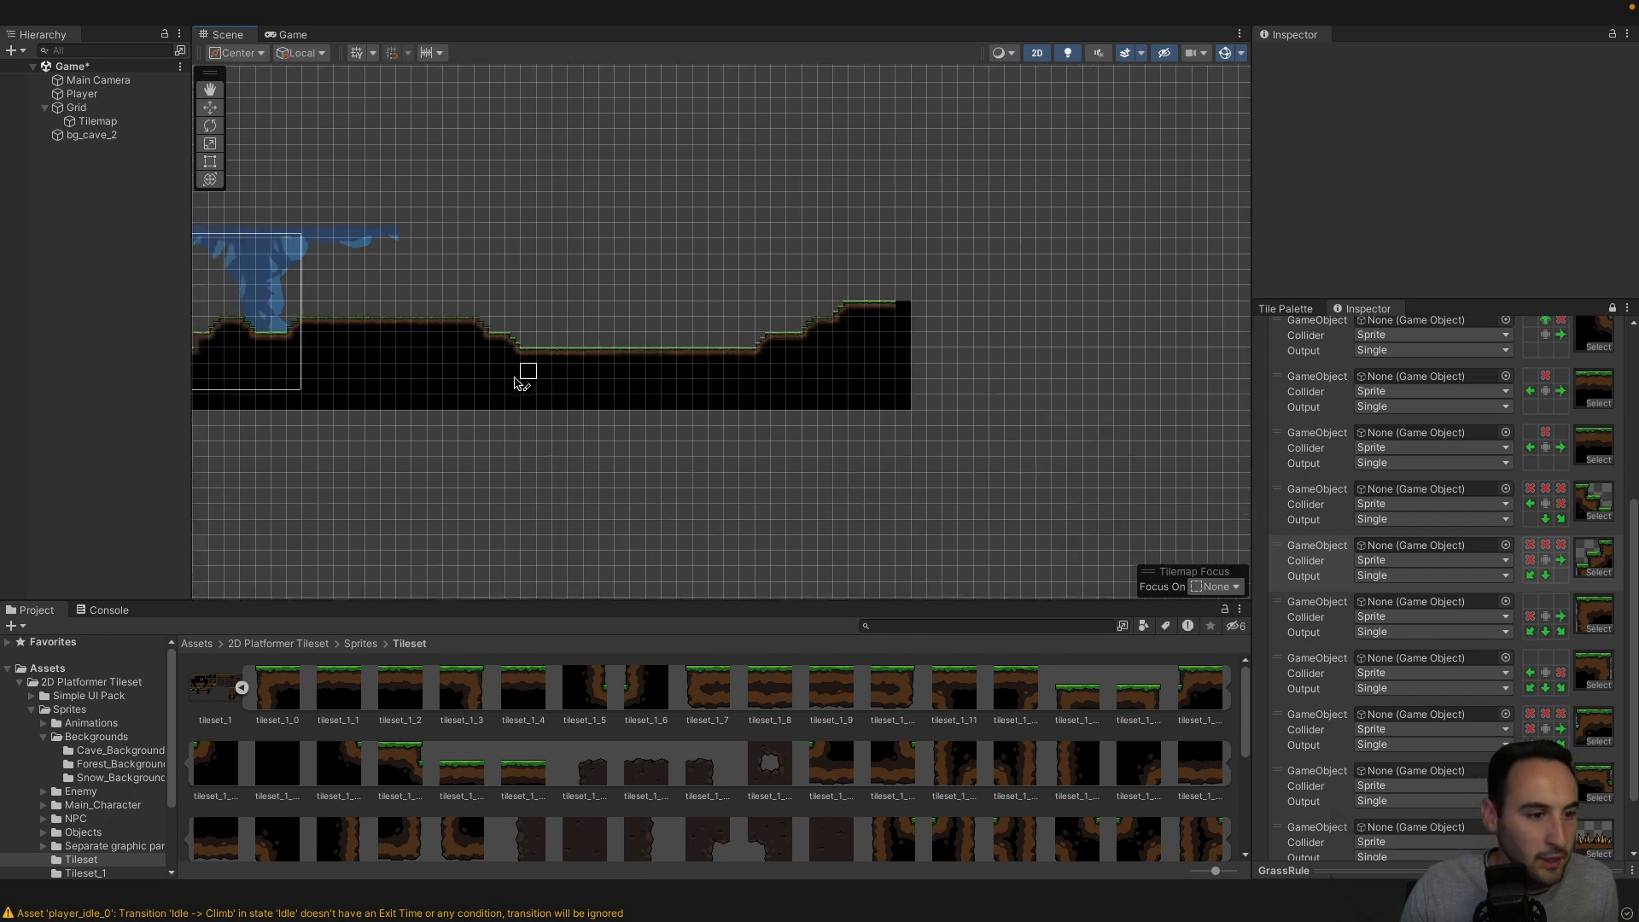
Move the Player horizontally to X -12.95, above the hill at the terrain's left end.
middle_click_drag(487, 378, 905, 395)
mouse_move(536, 395)
middle_mouse_down()
mouse_move(752, 336)
mouse_move(680, 397)
mouse_move(721, 395)
middle_mouse_up()
scroll(680, 397, "up", 8)
scroll(683, 400, "up", 2)
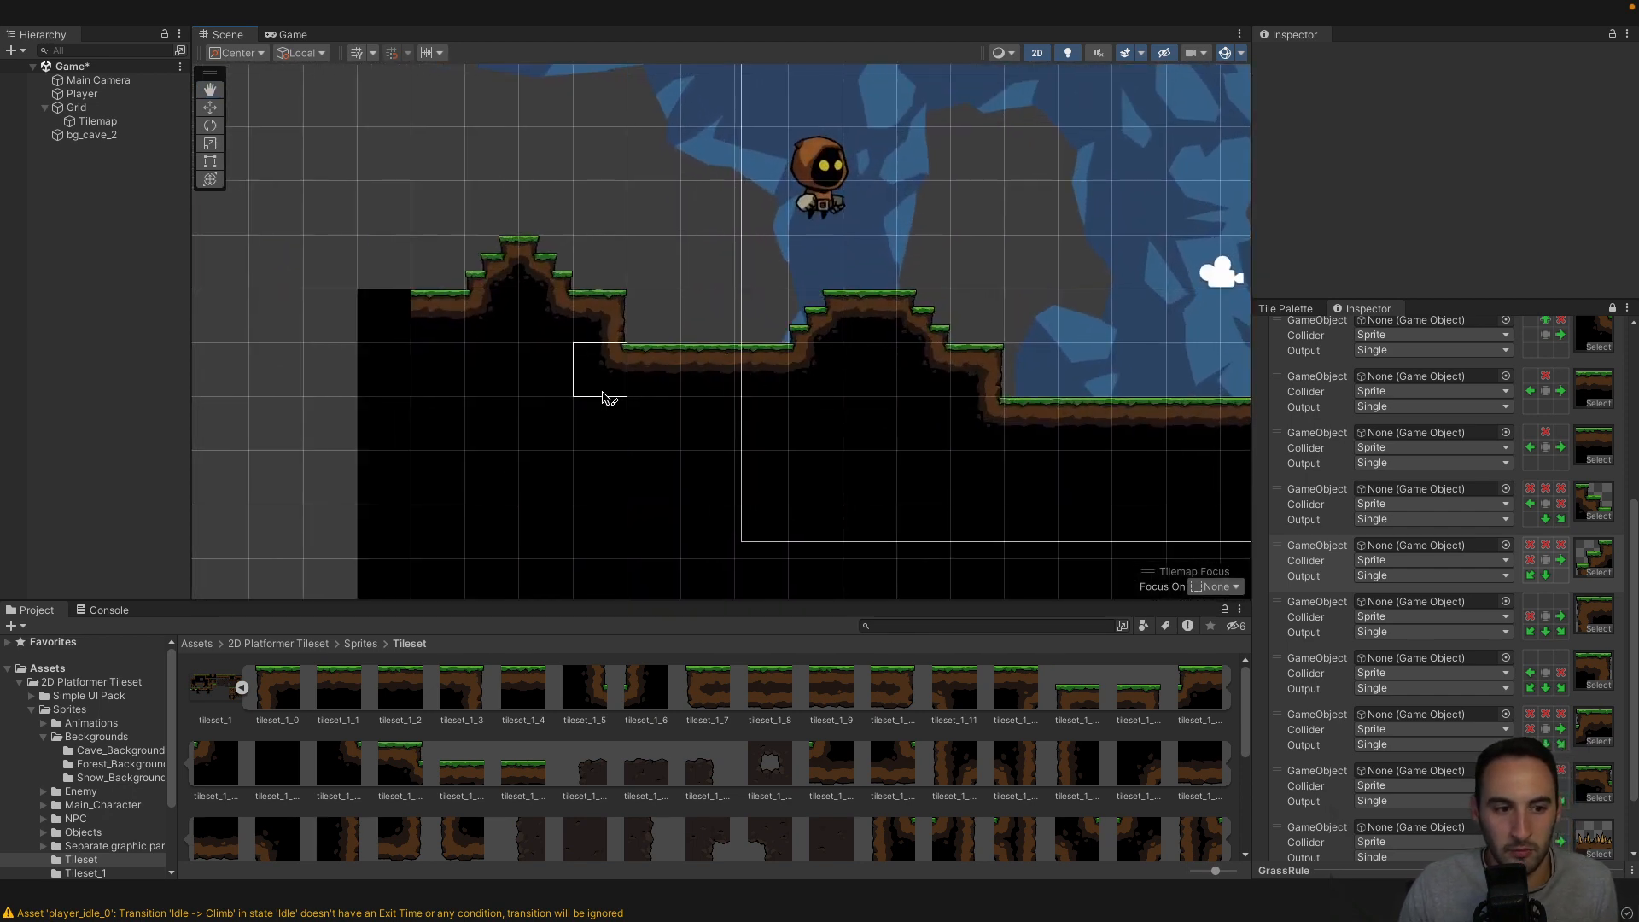
left_click(102, 94)
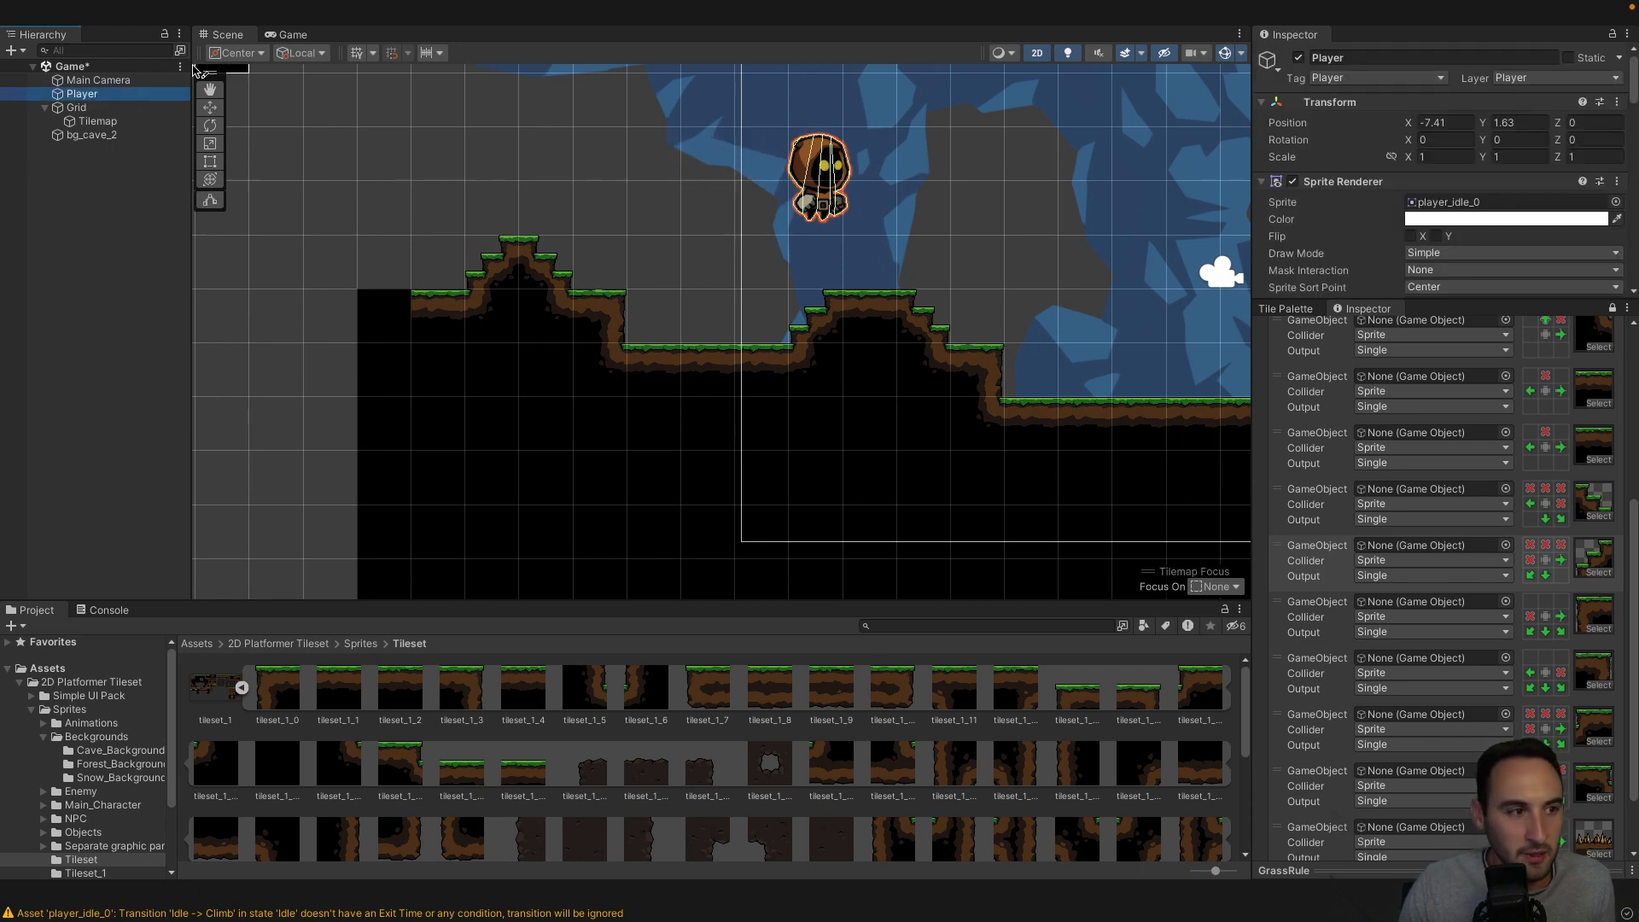
left_click(210, 107)
left_click_drag(883, 184, 583, 185)
Run the scene in play mode, check the Player in the Game and Scene views, and stop playing.
left_click(287, 35)
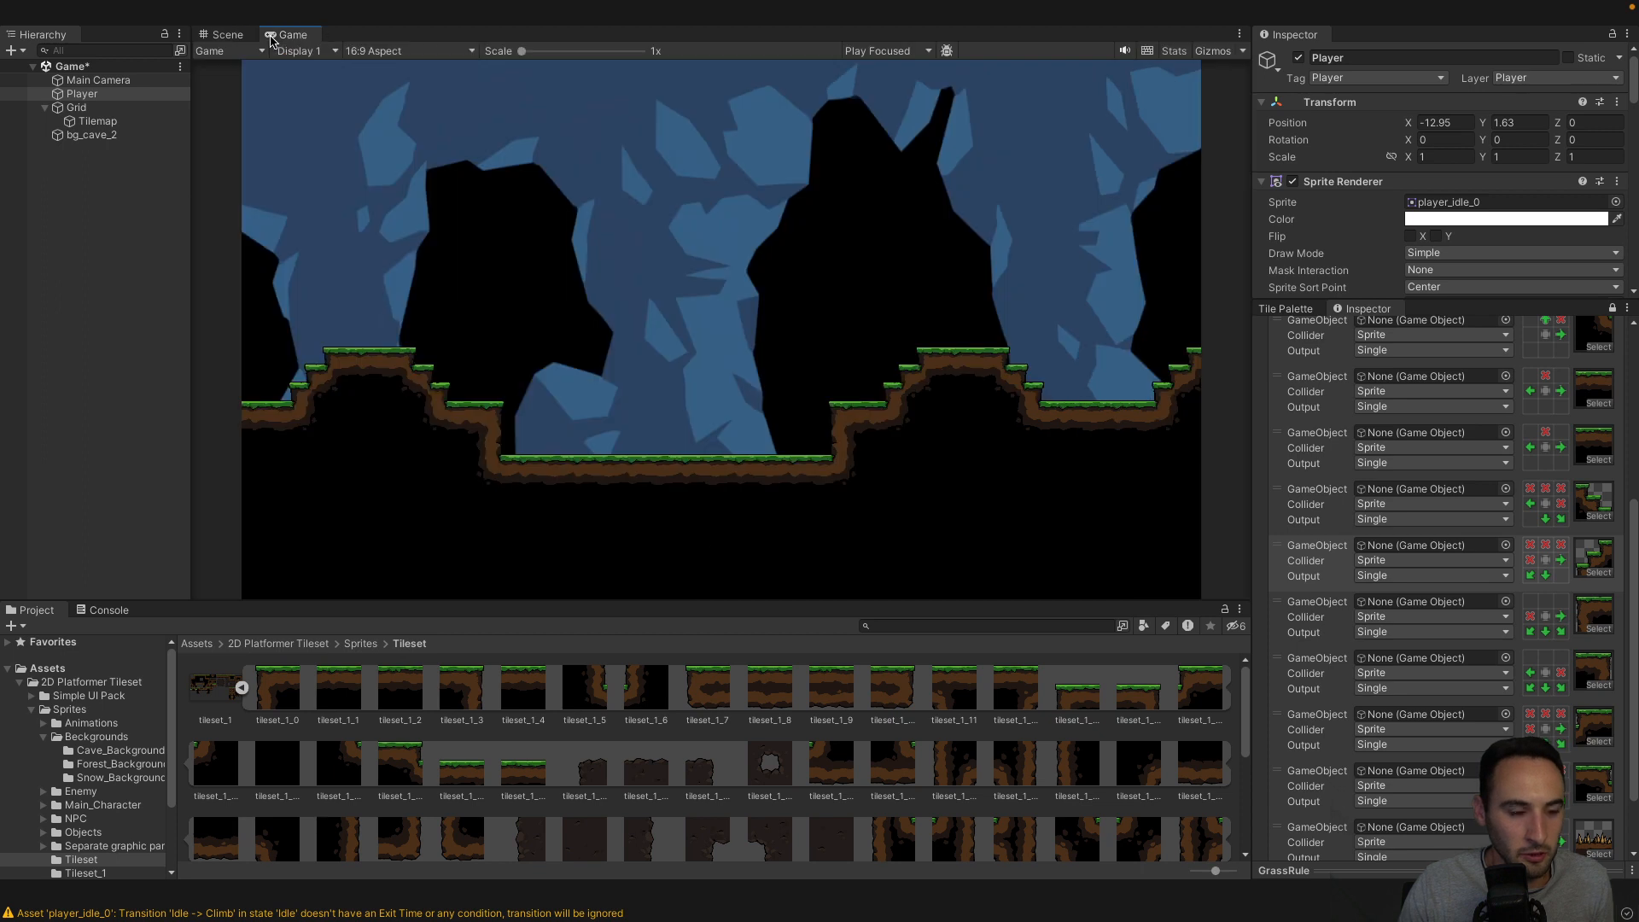
key("ctrl+p")
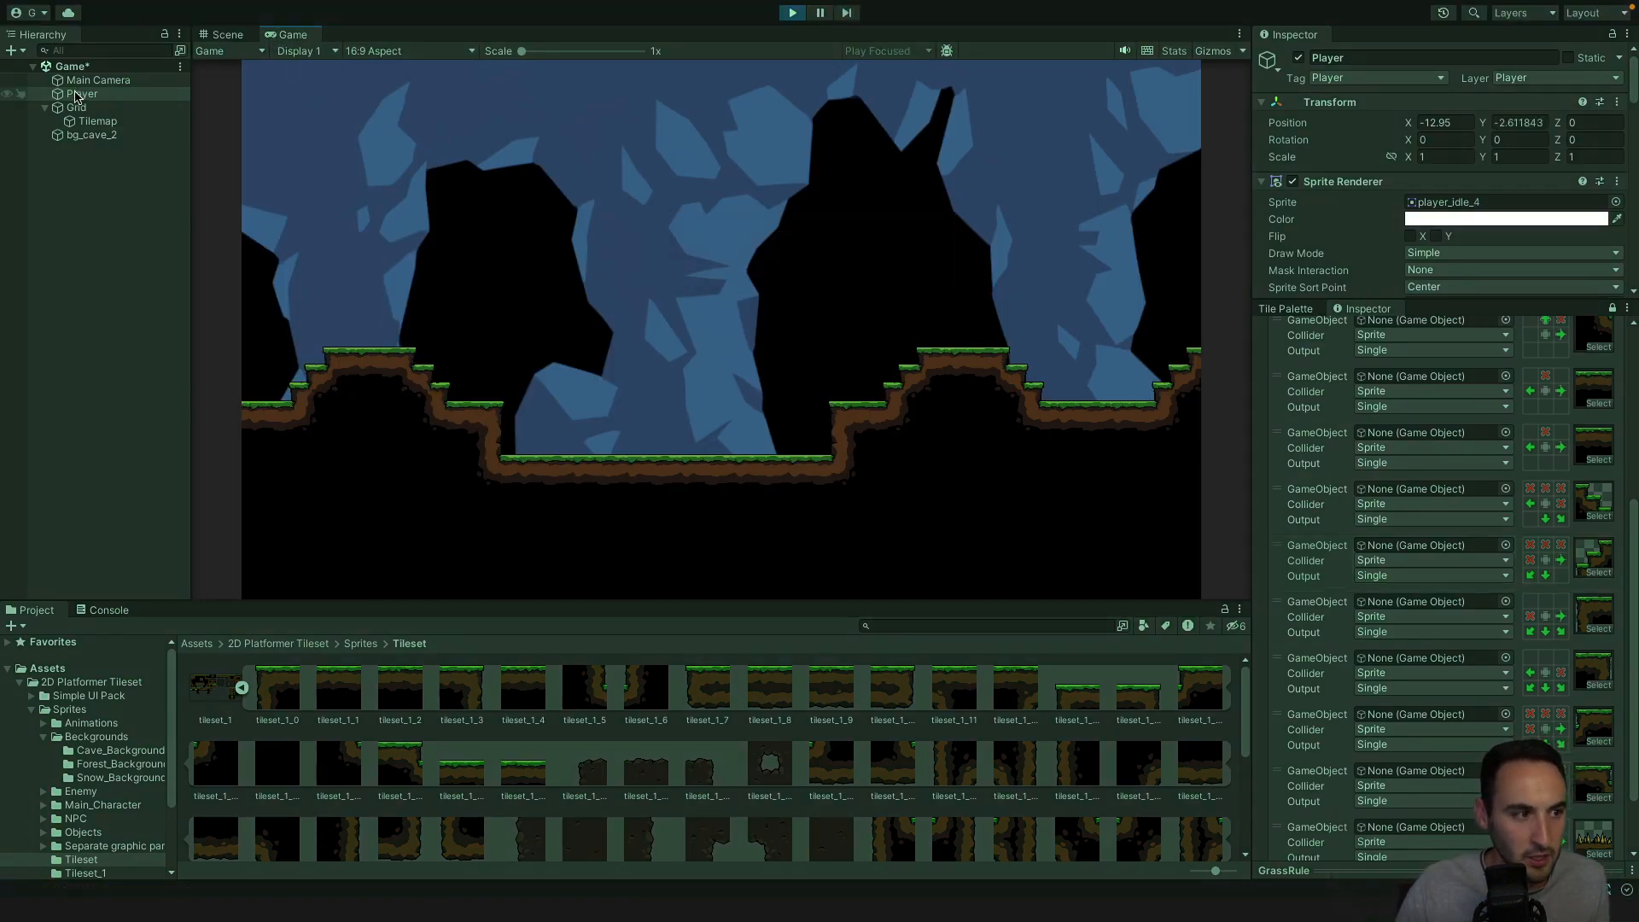
left_click(228, 34)
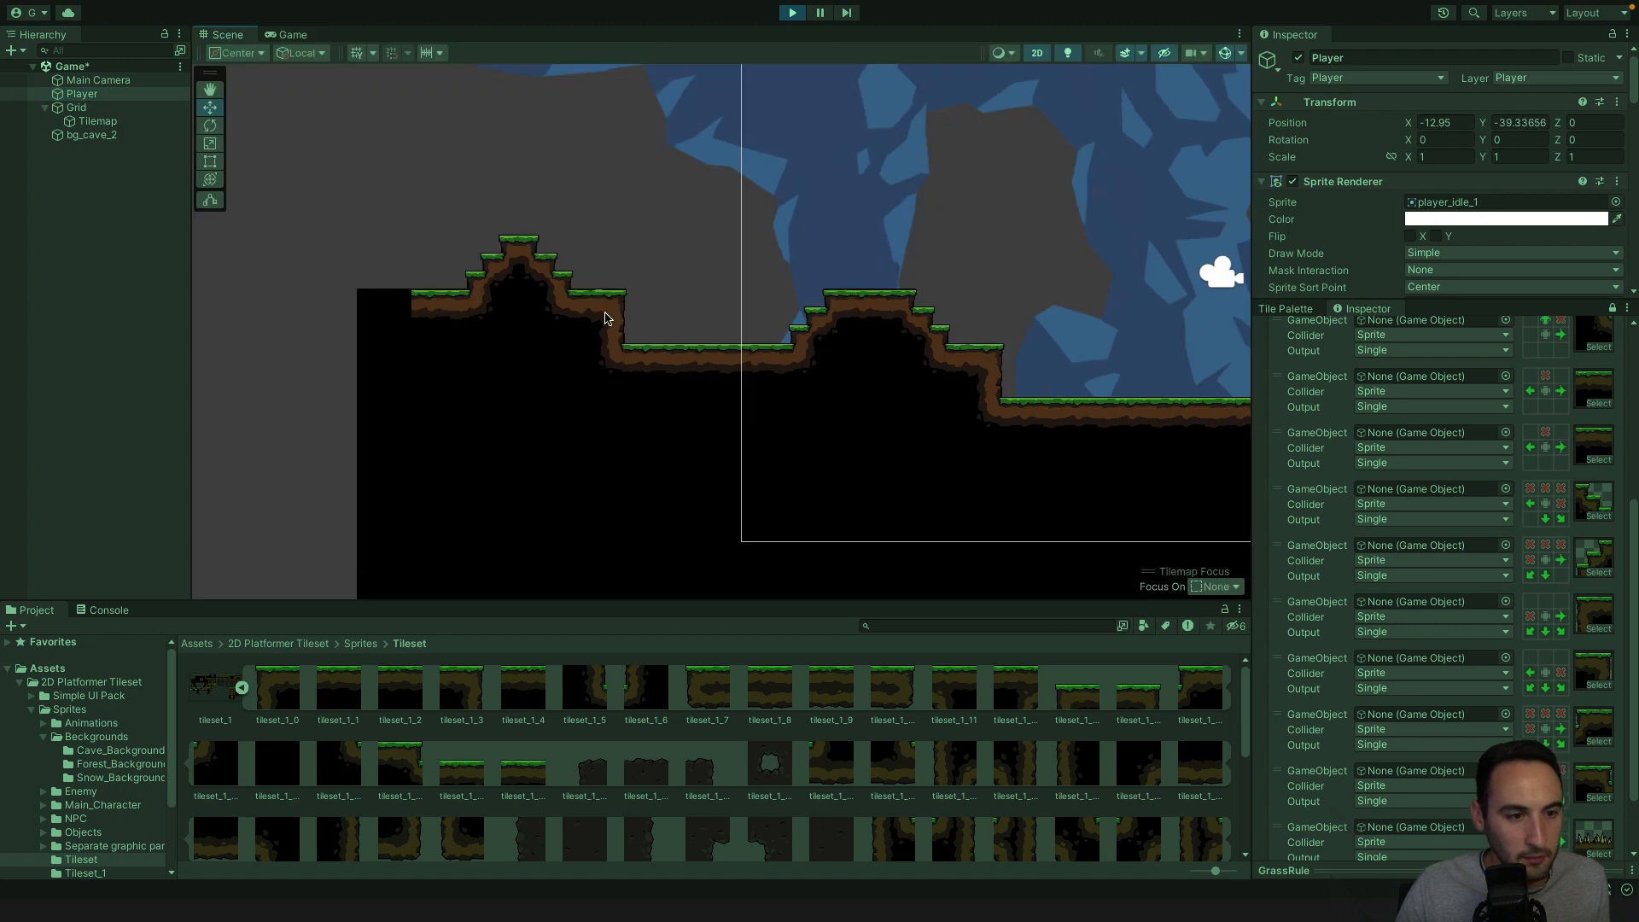
scroll(604, 318, "down", 5)
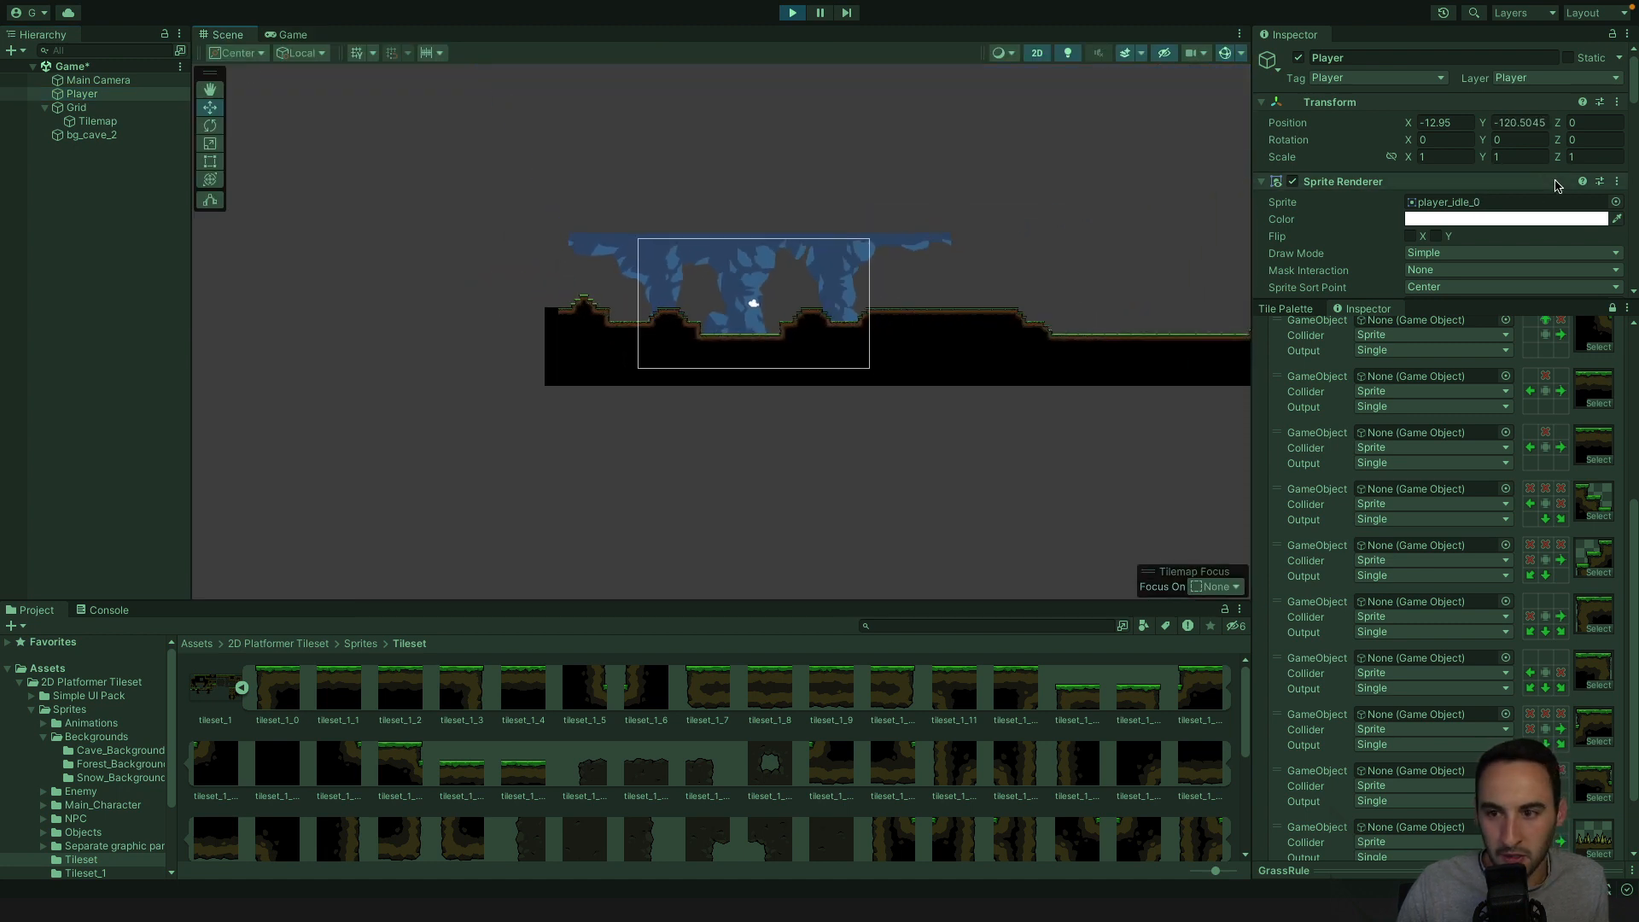
left_click(791, 13)
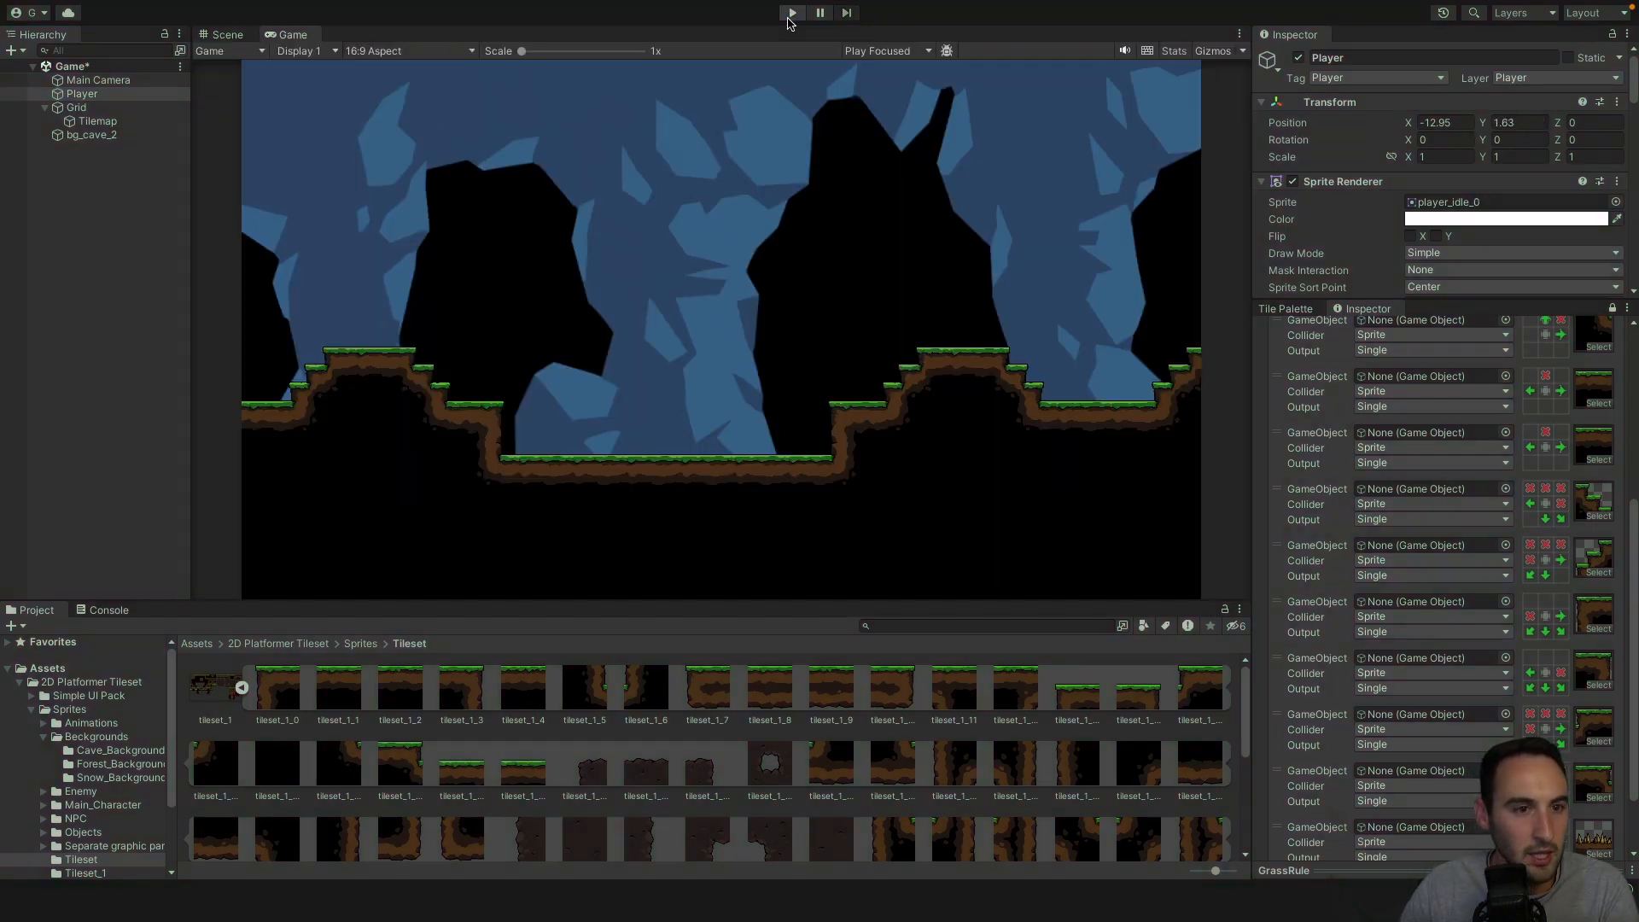
Save the scene and close the GrassRule Inspector and the Tile Palette so the Player's Inspector gets full height.
key("ctrl+s")
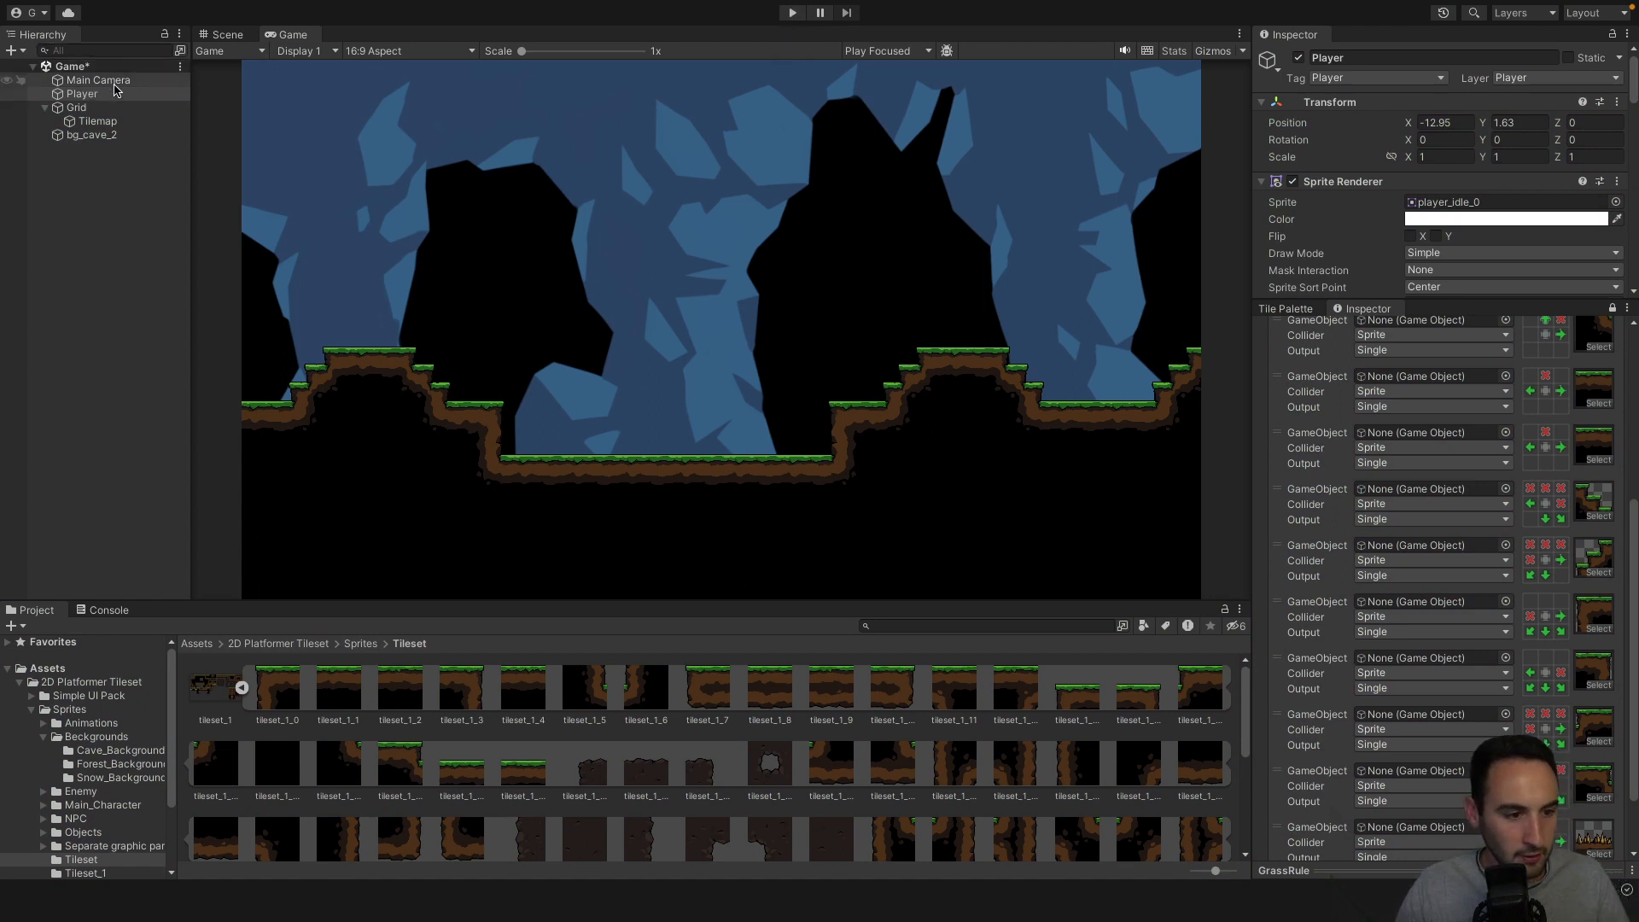
left_click(112, 94)
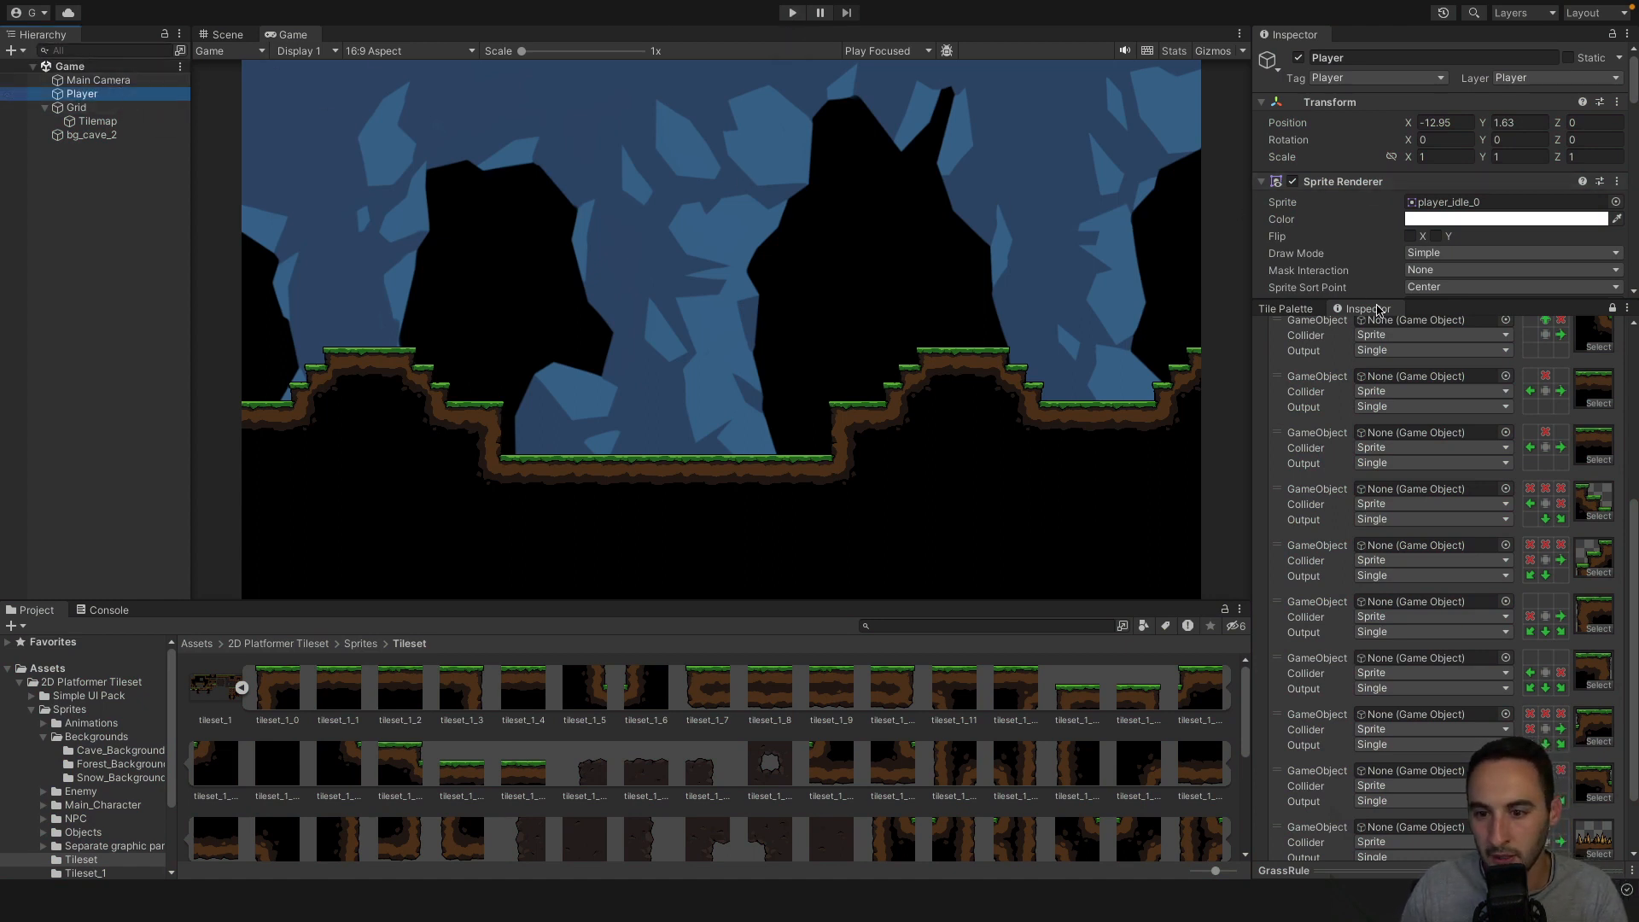
right_click(1383, 312)
left_click(1422, 525)
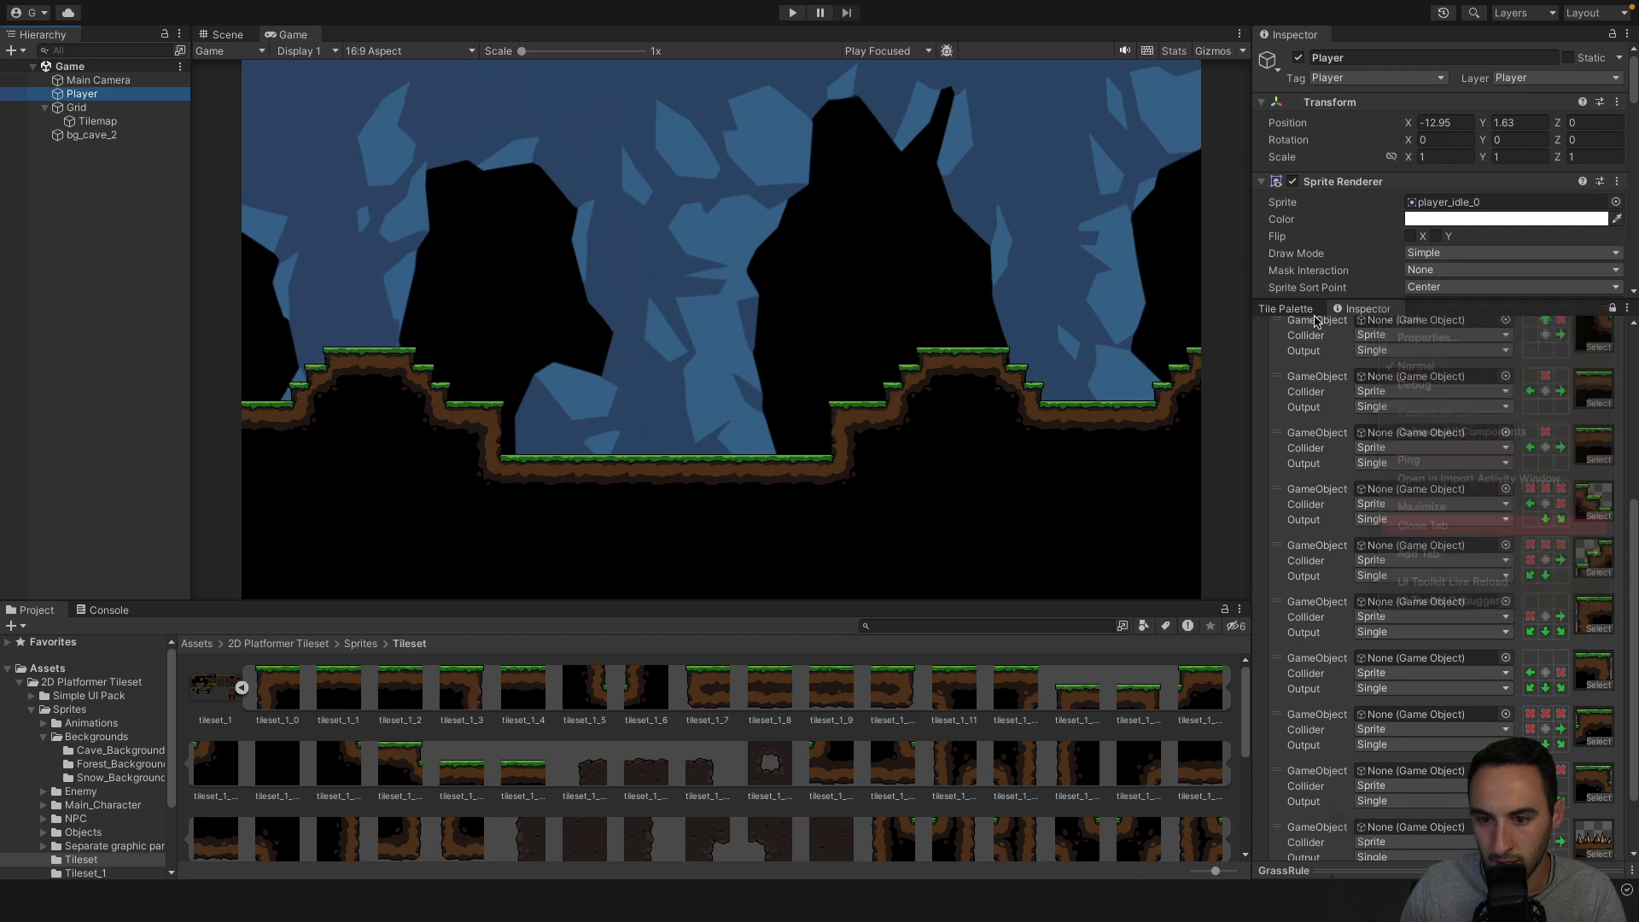
right_click(1305, 312)
left_click(1342, 339)
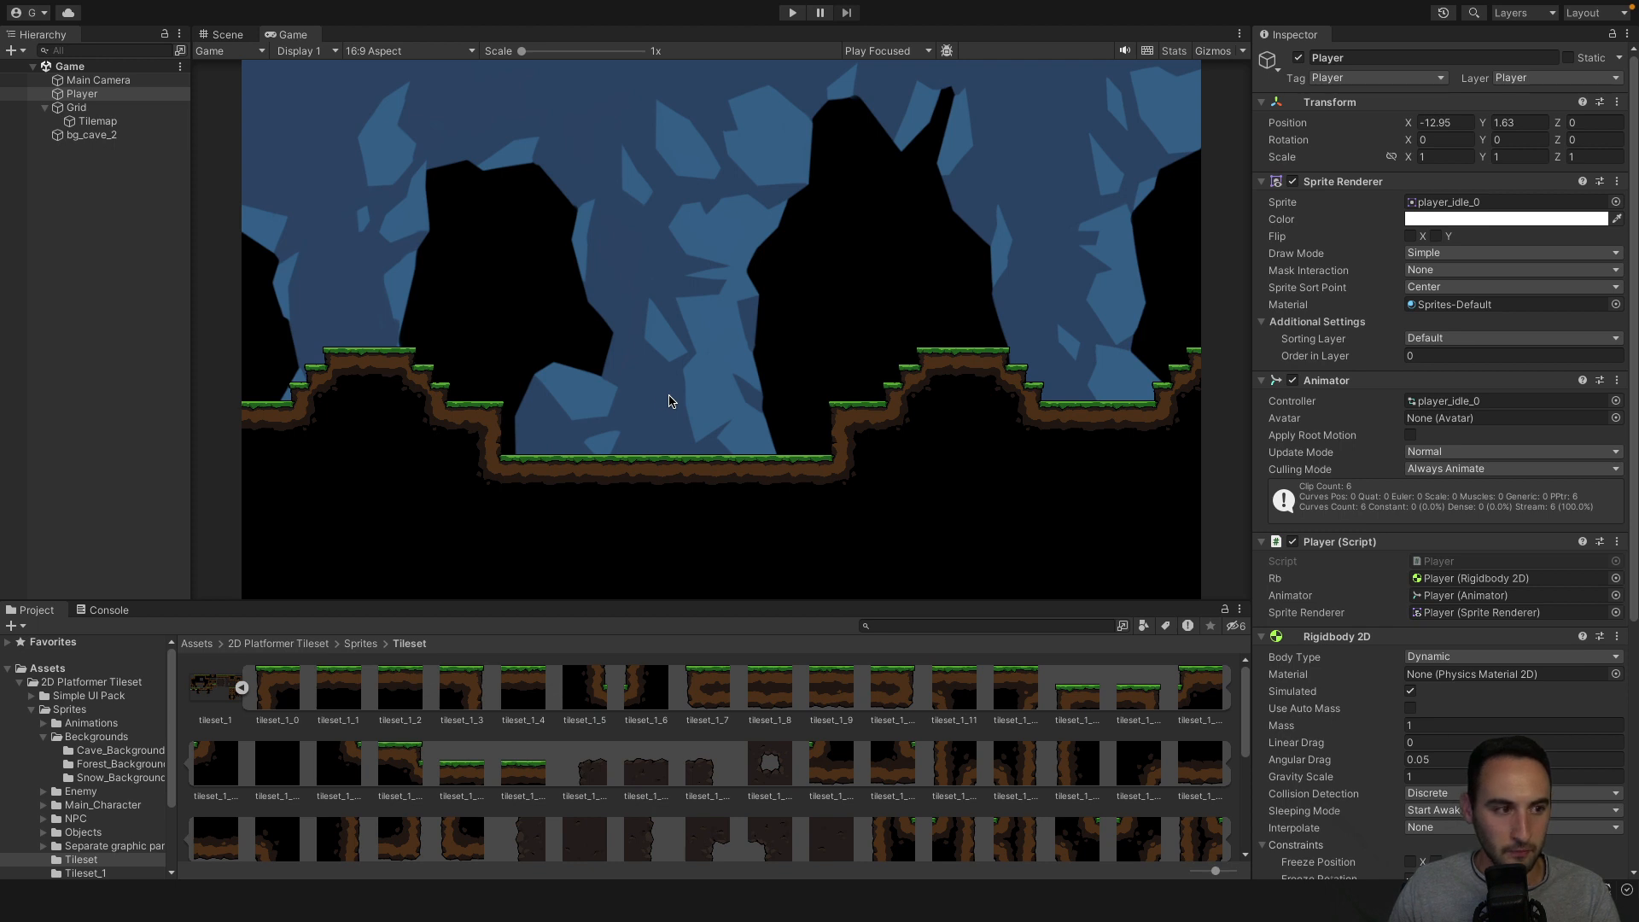
Move the Main Camera to X -5.77, Y 2.56 so it frames the Player, and check the Game view.
left_click(119, 80)
left_click(217, 35)
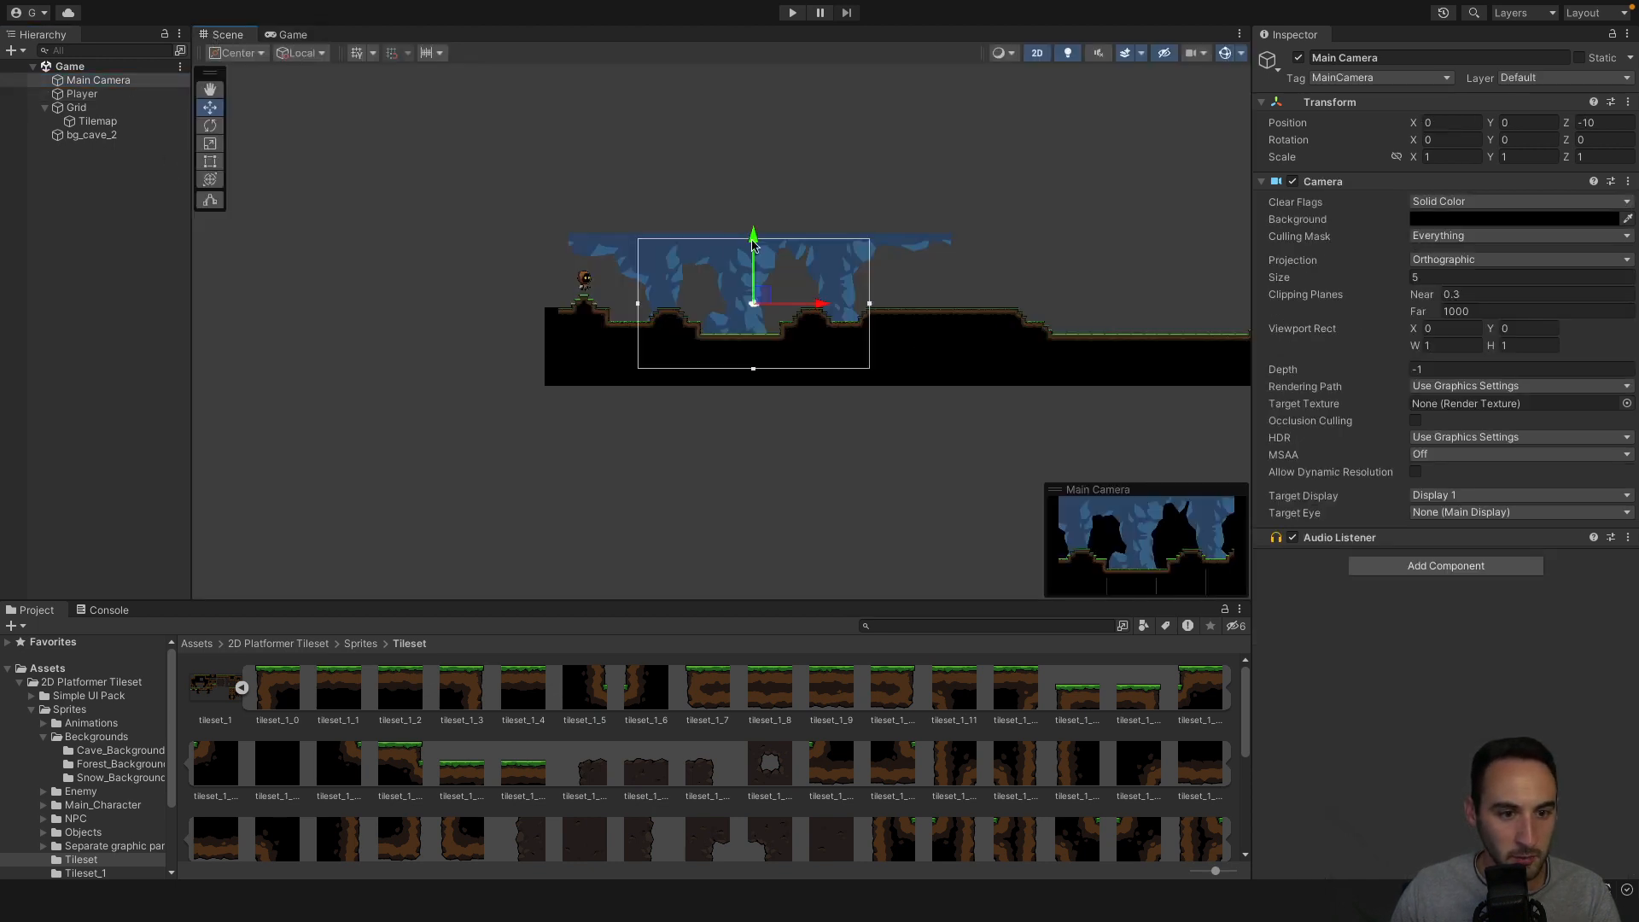
left_click_drag(753, 245, 753, 211)
left_click_drag(826, 271, 750, 273)
left_click(295, 35)
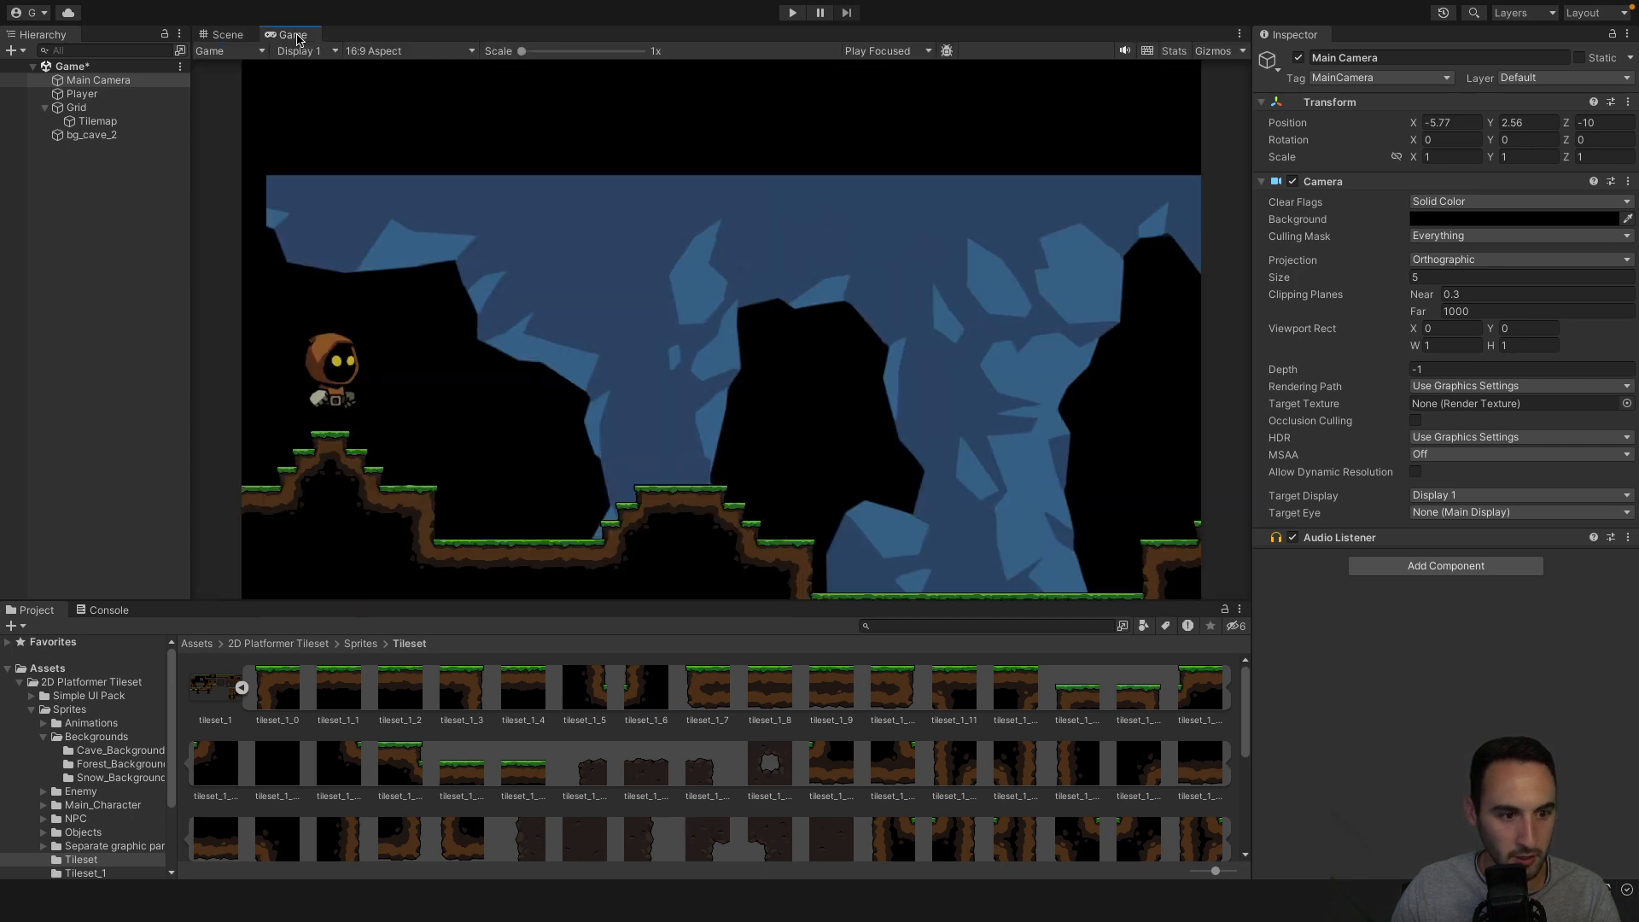
Delete the bg_cave_2 background object from the scene.
left_click(233, 35)
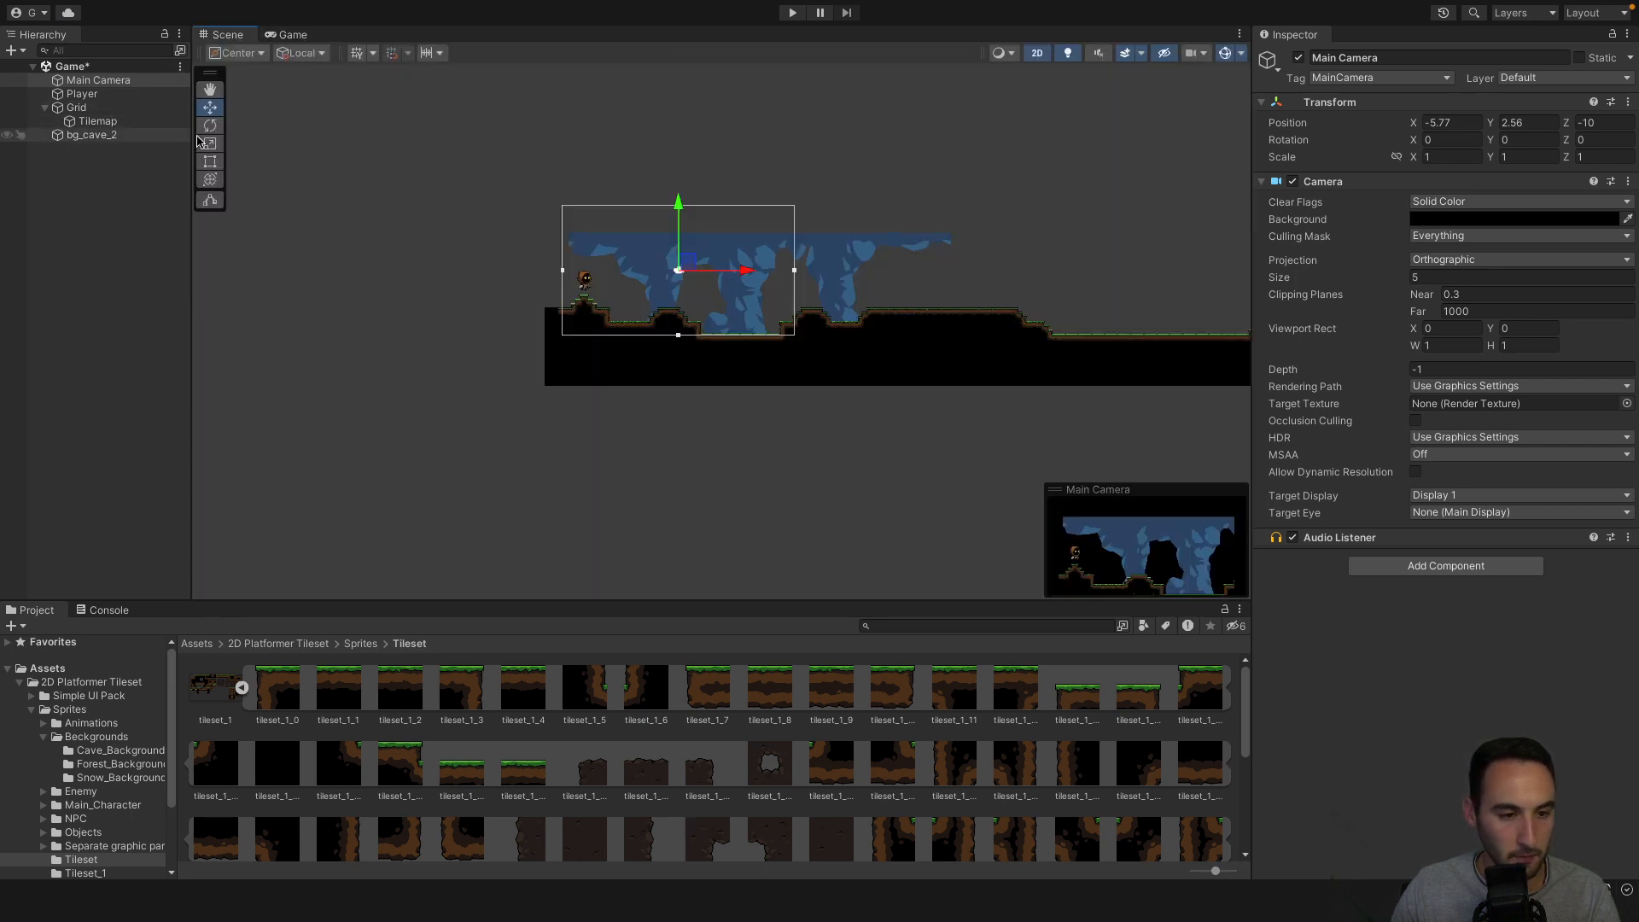
left_click(842, 250)
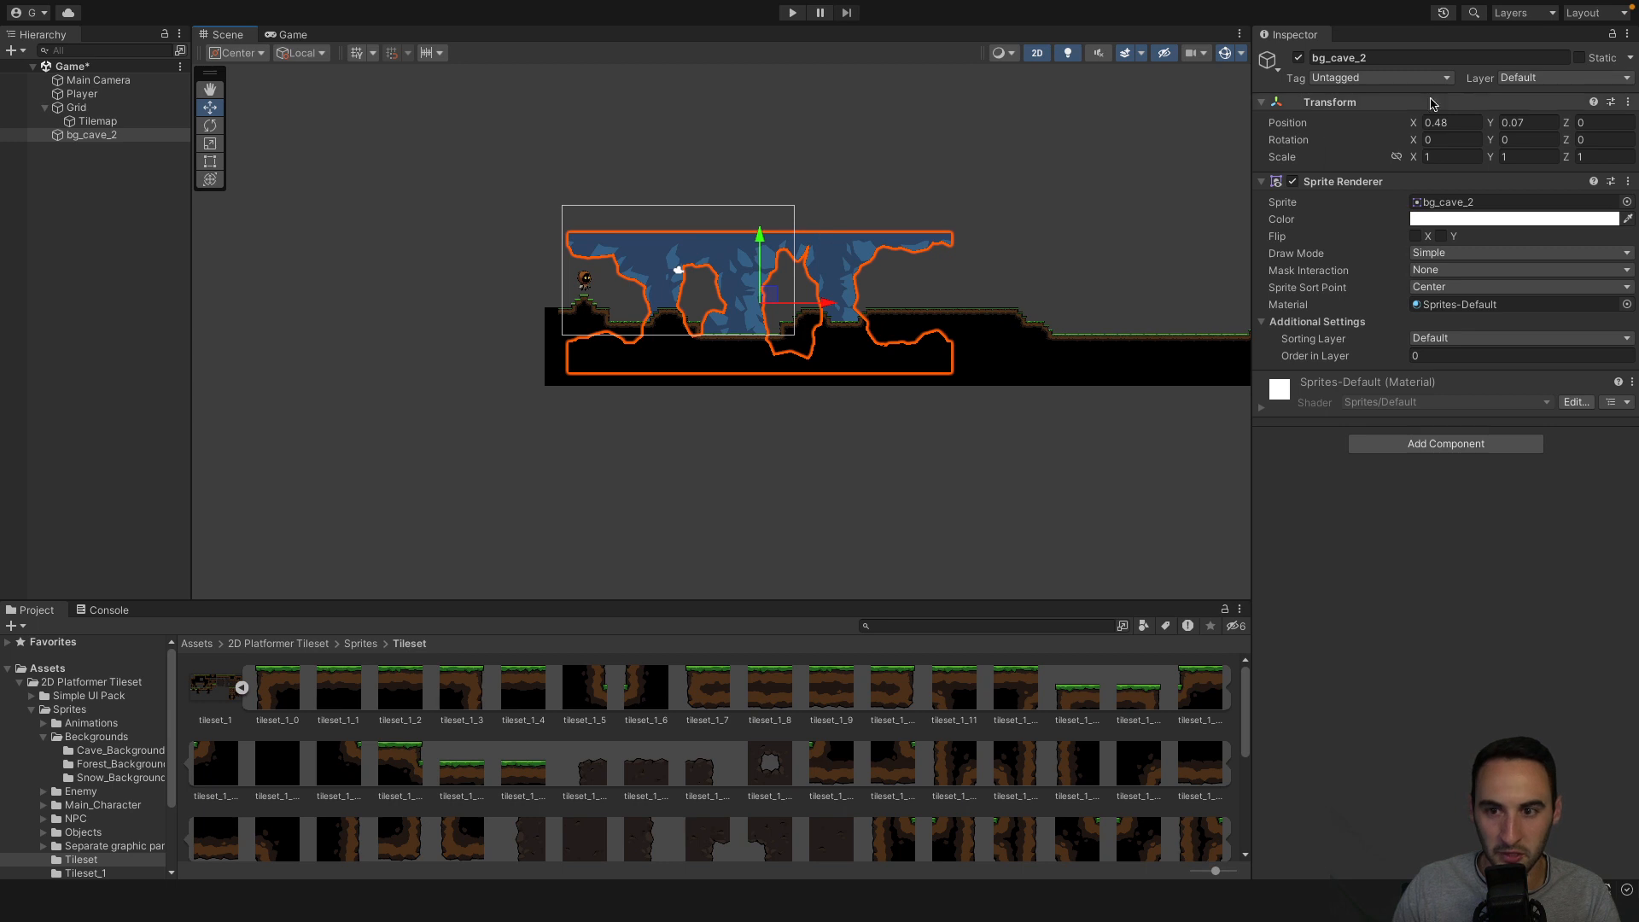
right_click(82, 134)
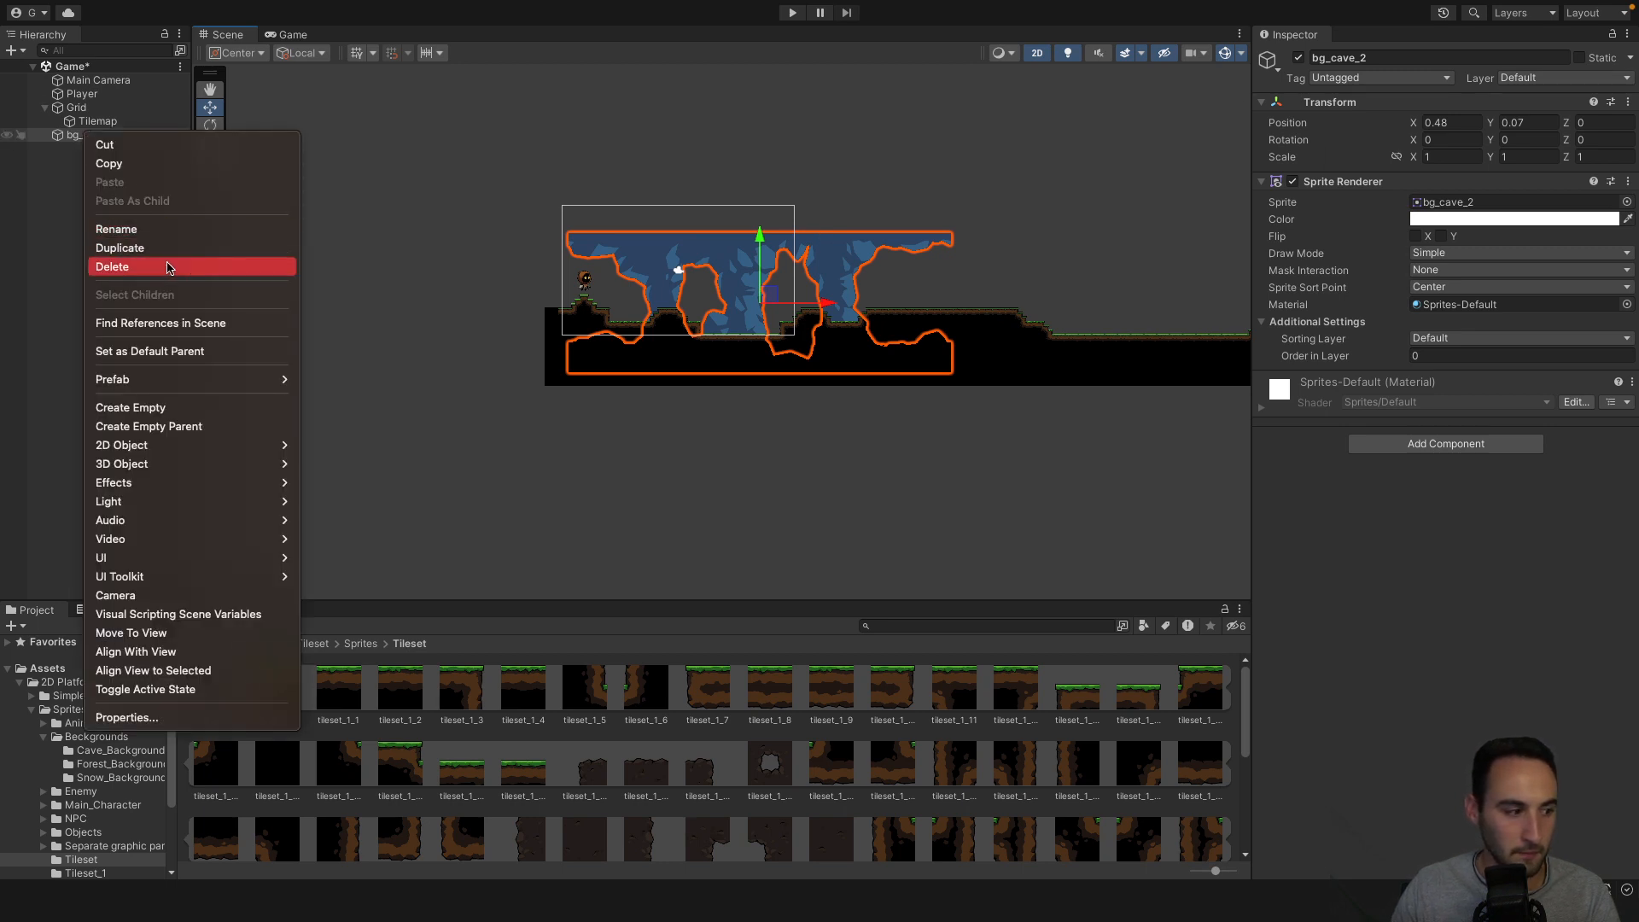
left_click(164, 266)
Compare the Main Camera's framing of the Player and terrain between the Scene and Game views.
left_click(125, 82)
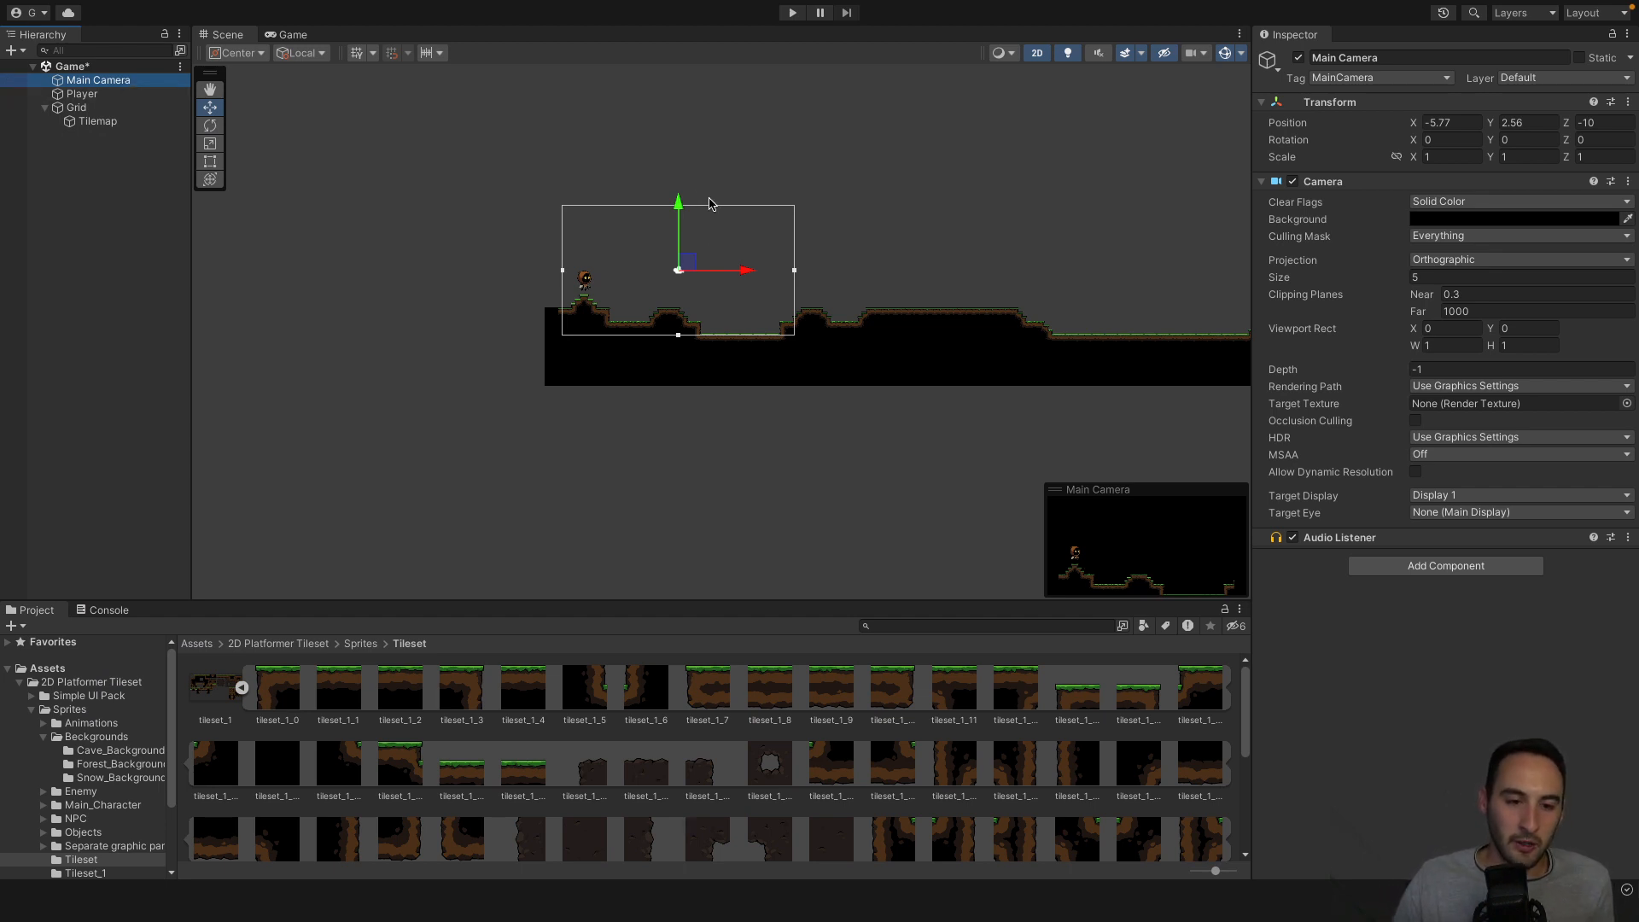
left_click(293, 35)
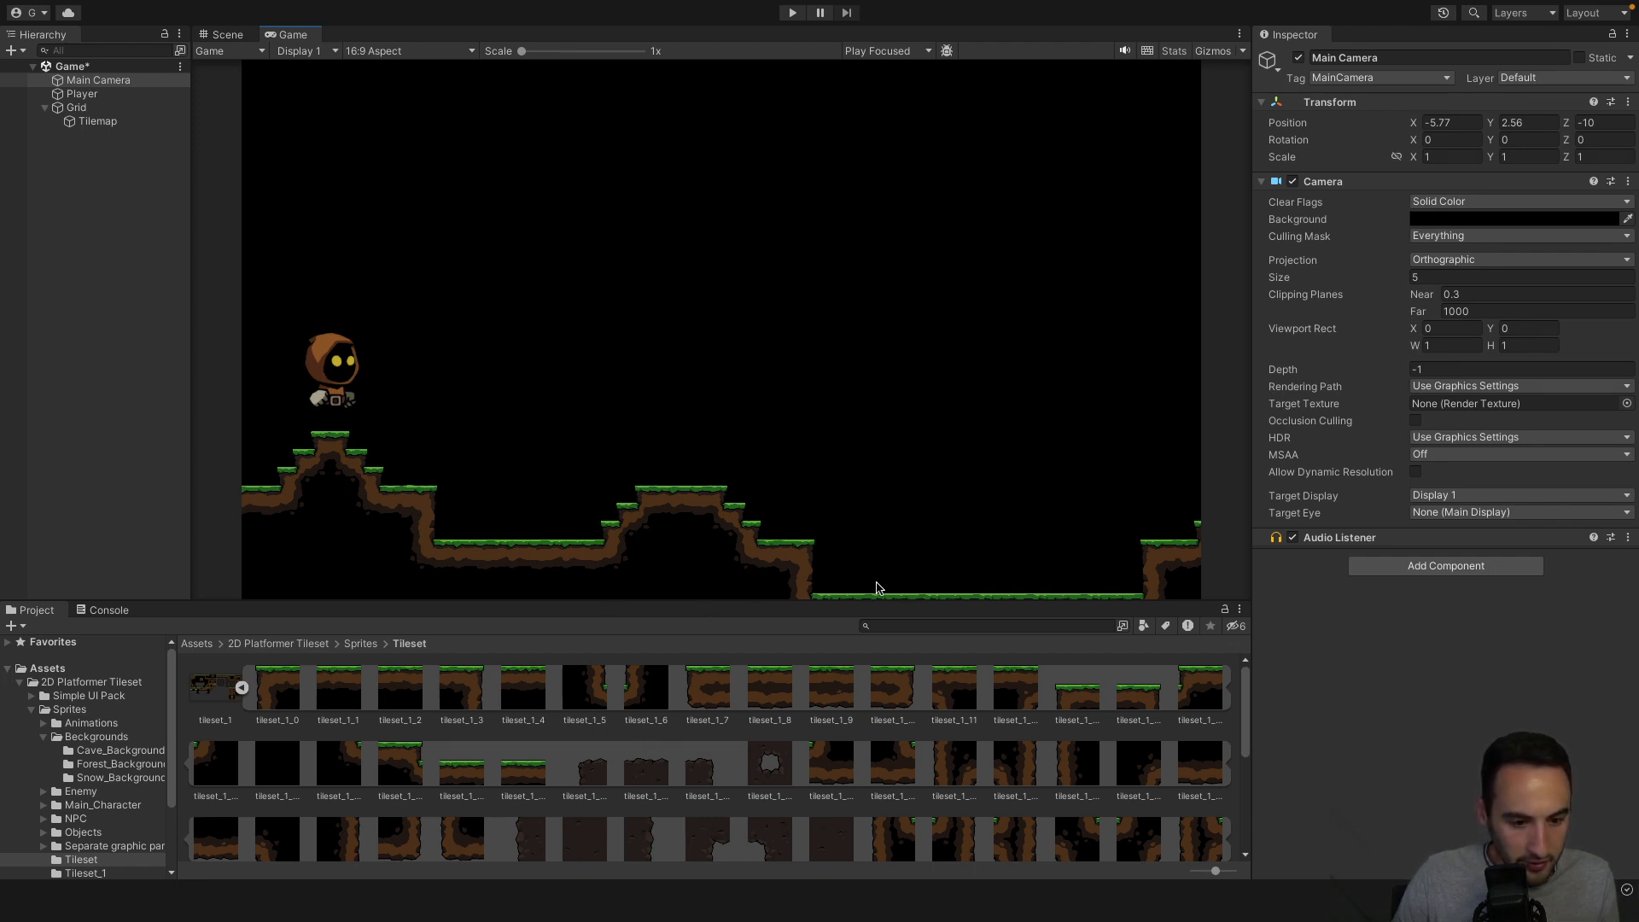
left_click(227, 34)
left_click(289, 34)
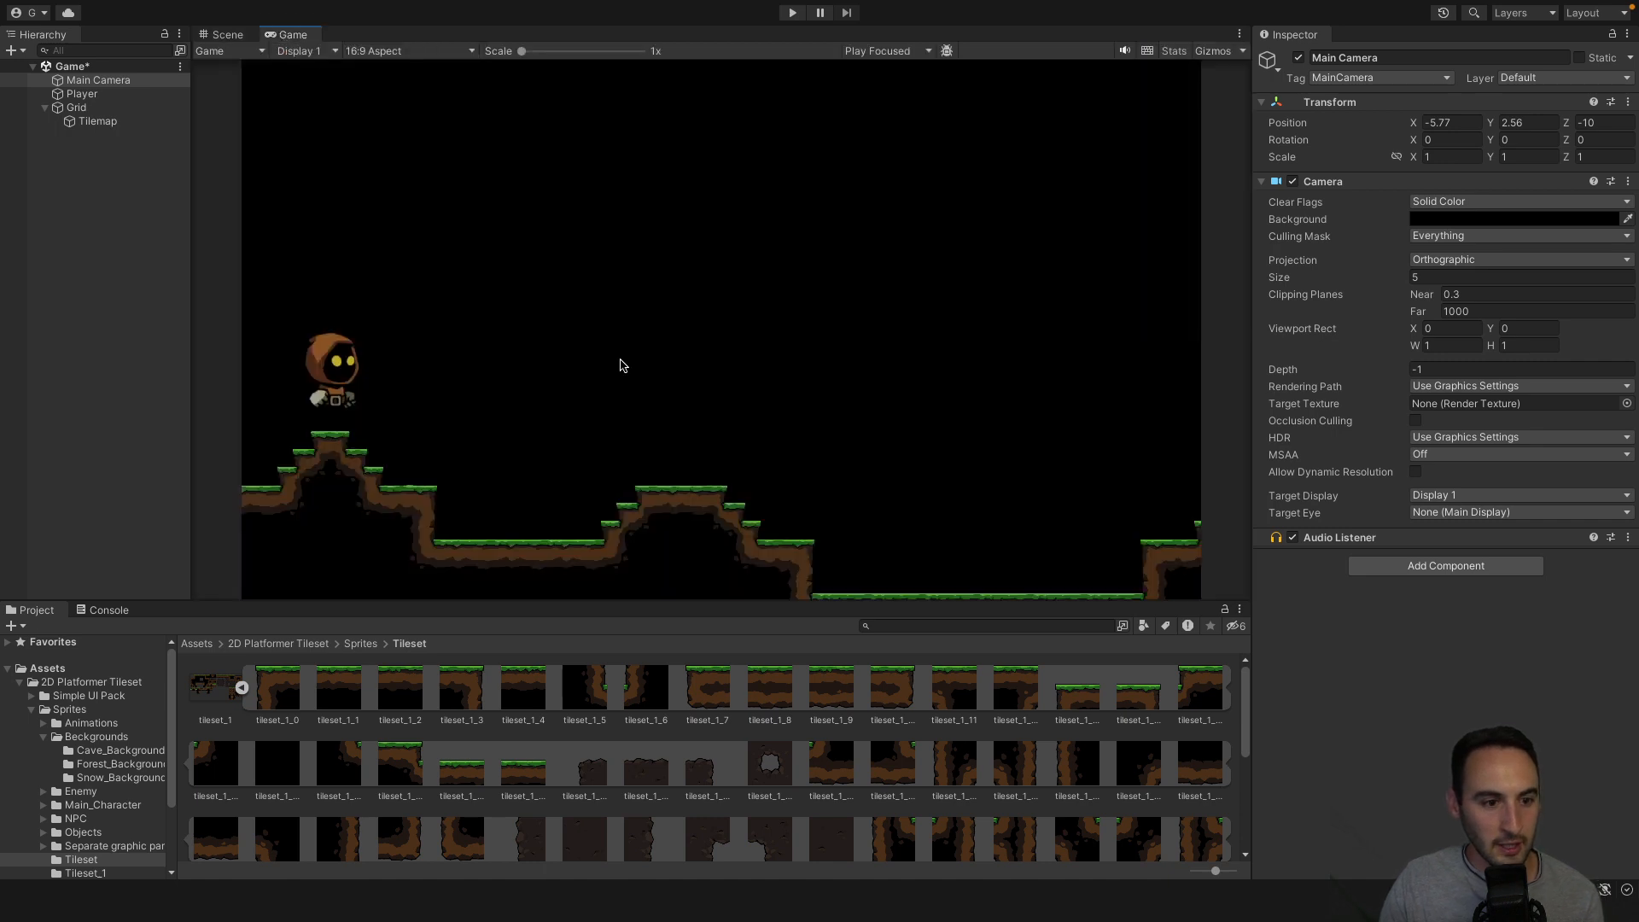
left_click(225, 35)
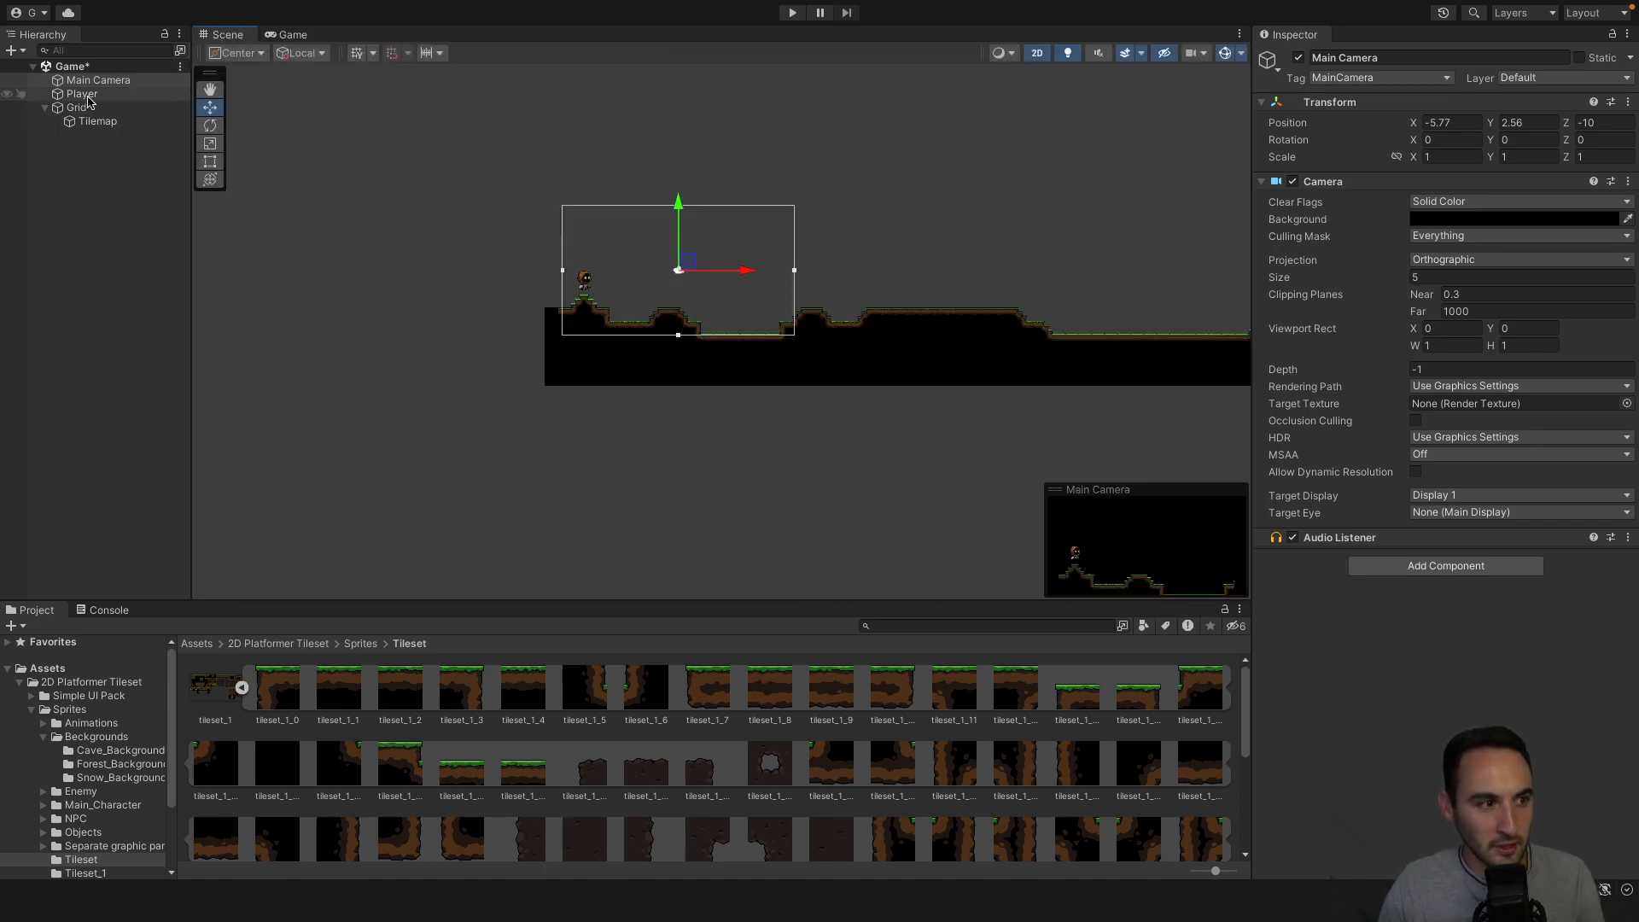
Open the Player object's Player script for editing and review its Rigidbody 2D and Polygon Collider 2D components.
left_click(86, 94)
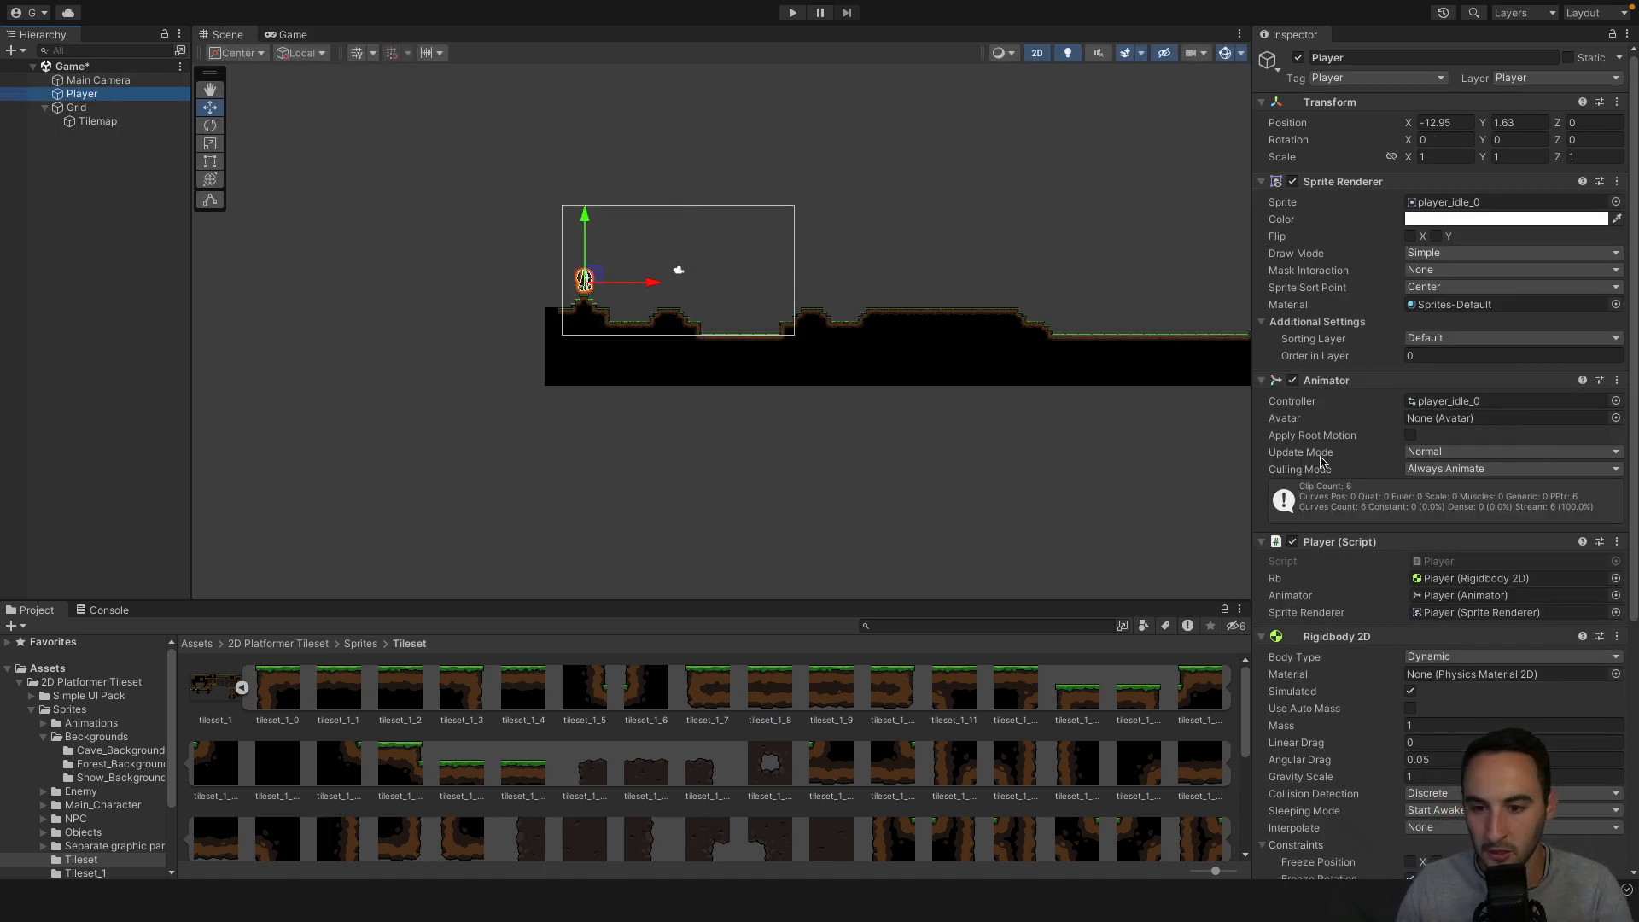
scroll(1388, 541, "down", 3)
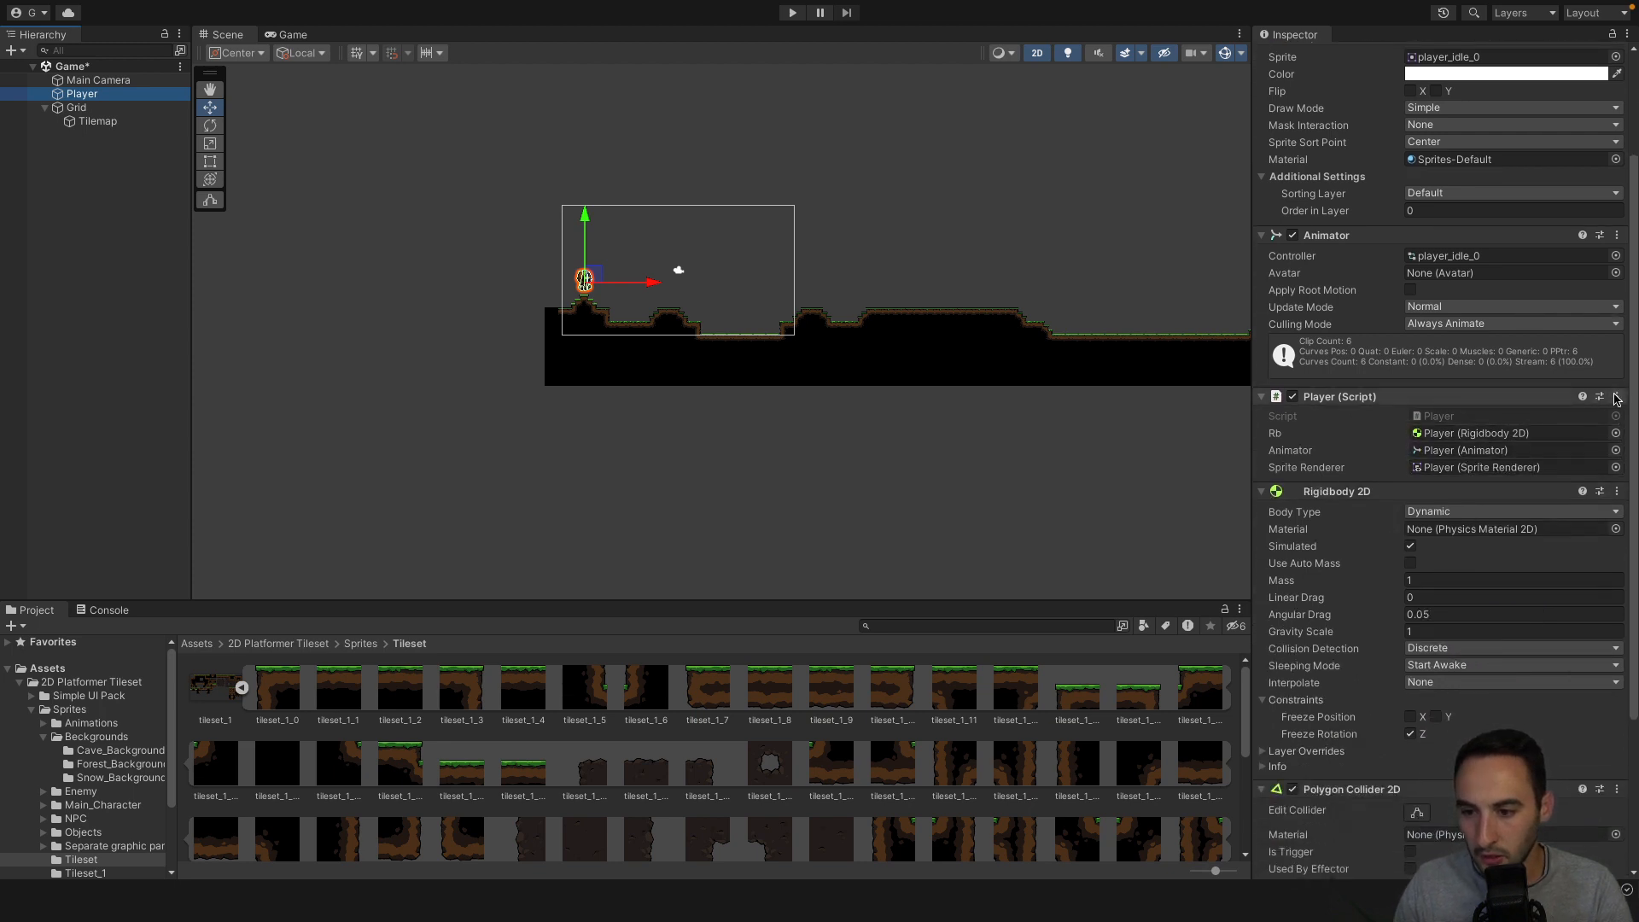
left_click(1616, 396)
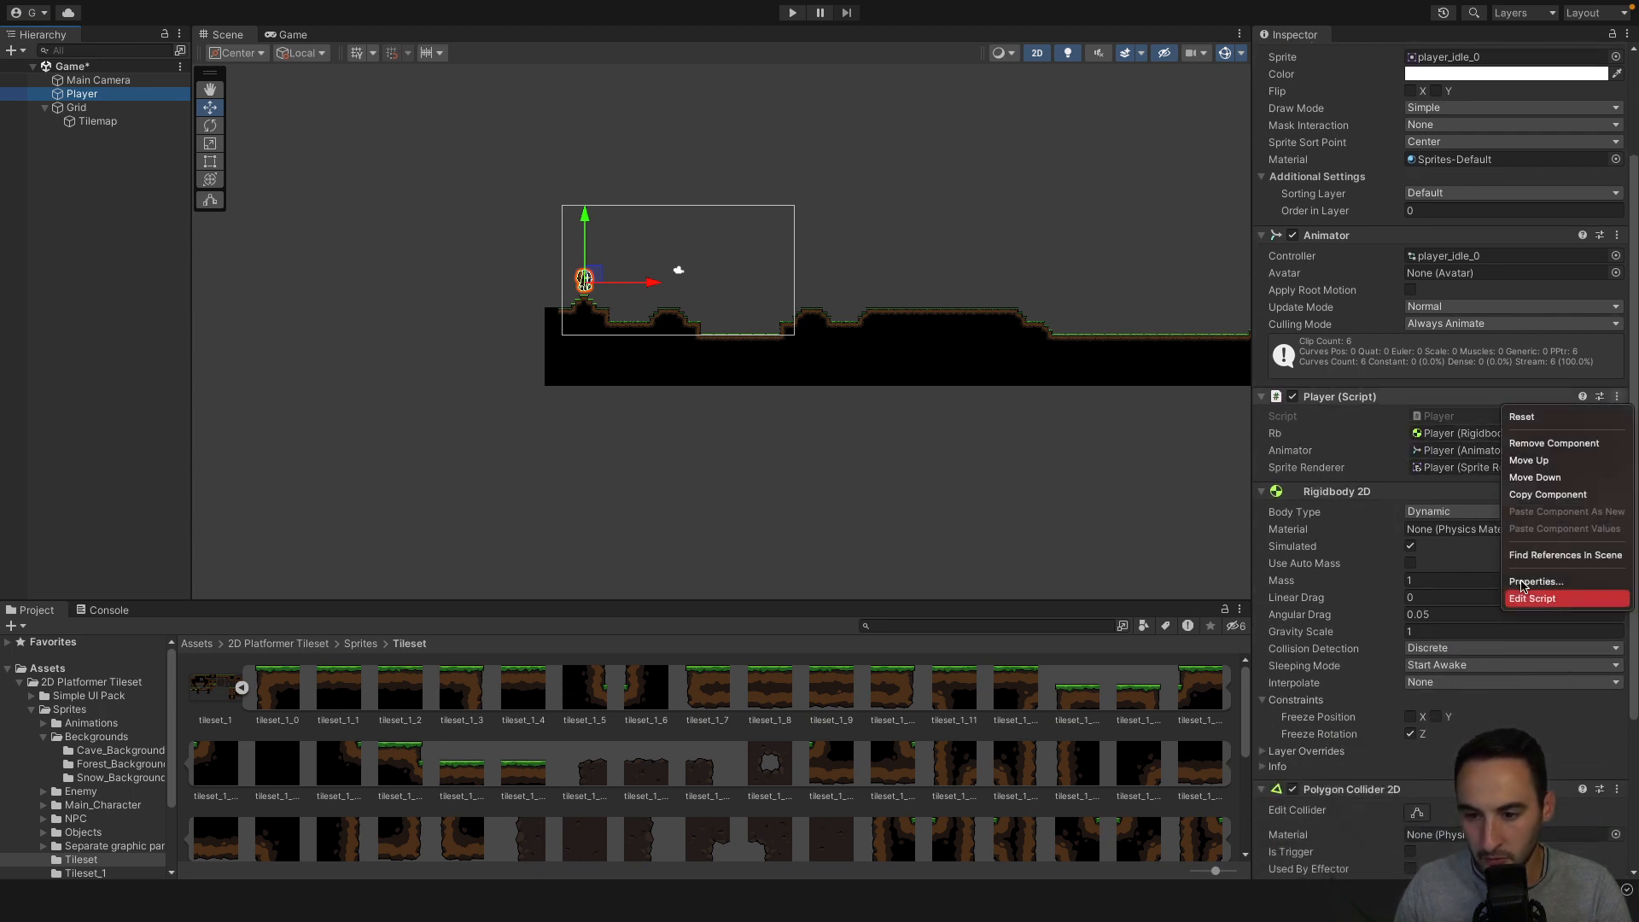
left_click(1522, 595)
scroll(1379, 559, "down", 5)
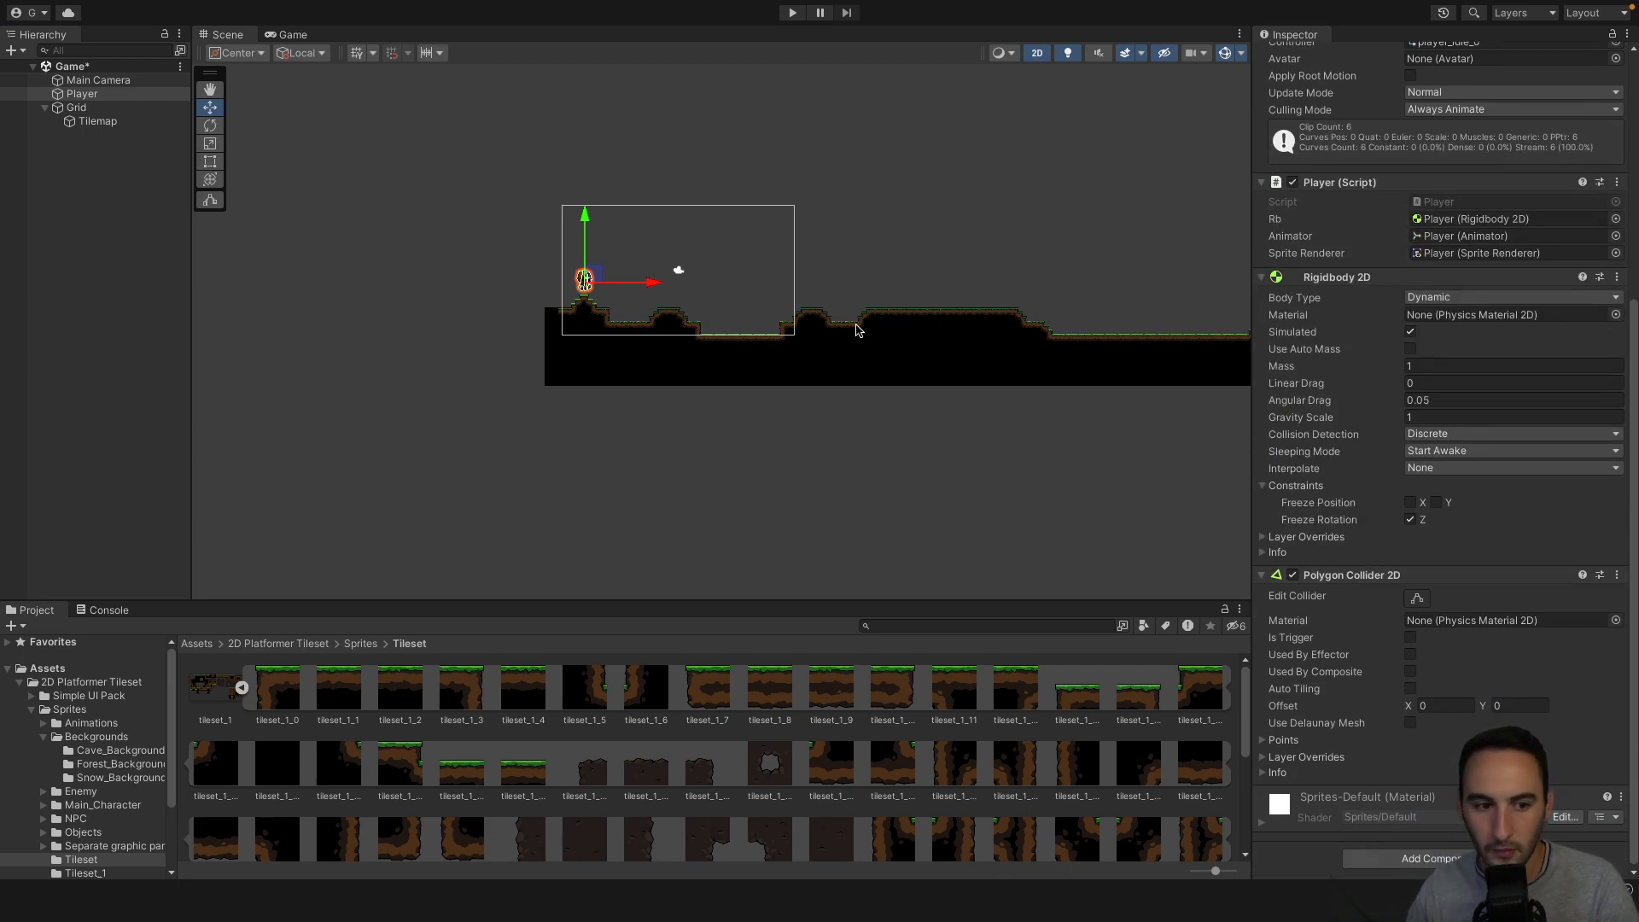
Try adding a Polygon Collider 2D component to the Tilemap object, and undo the addition.
left_click(122, 124)
left_click(126, 108)
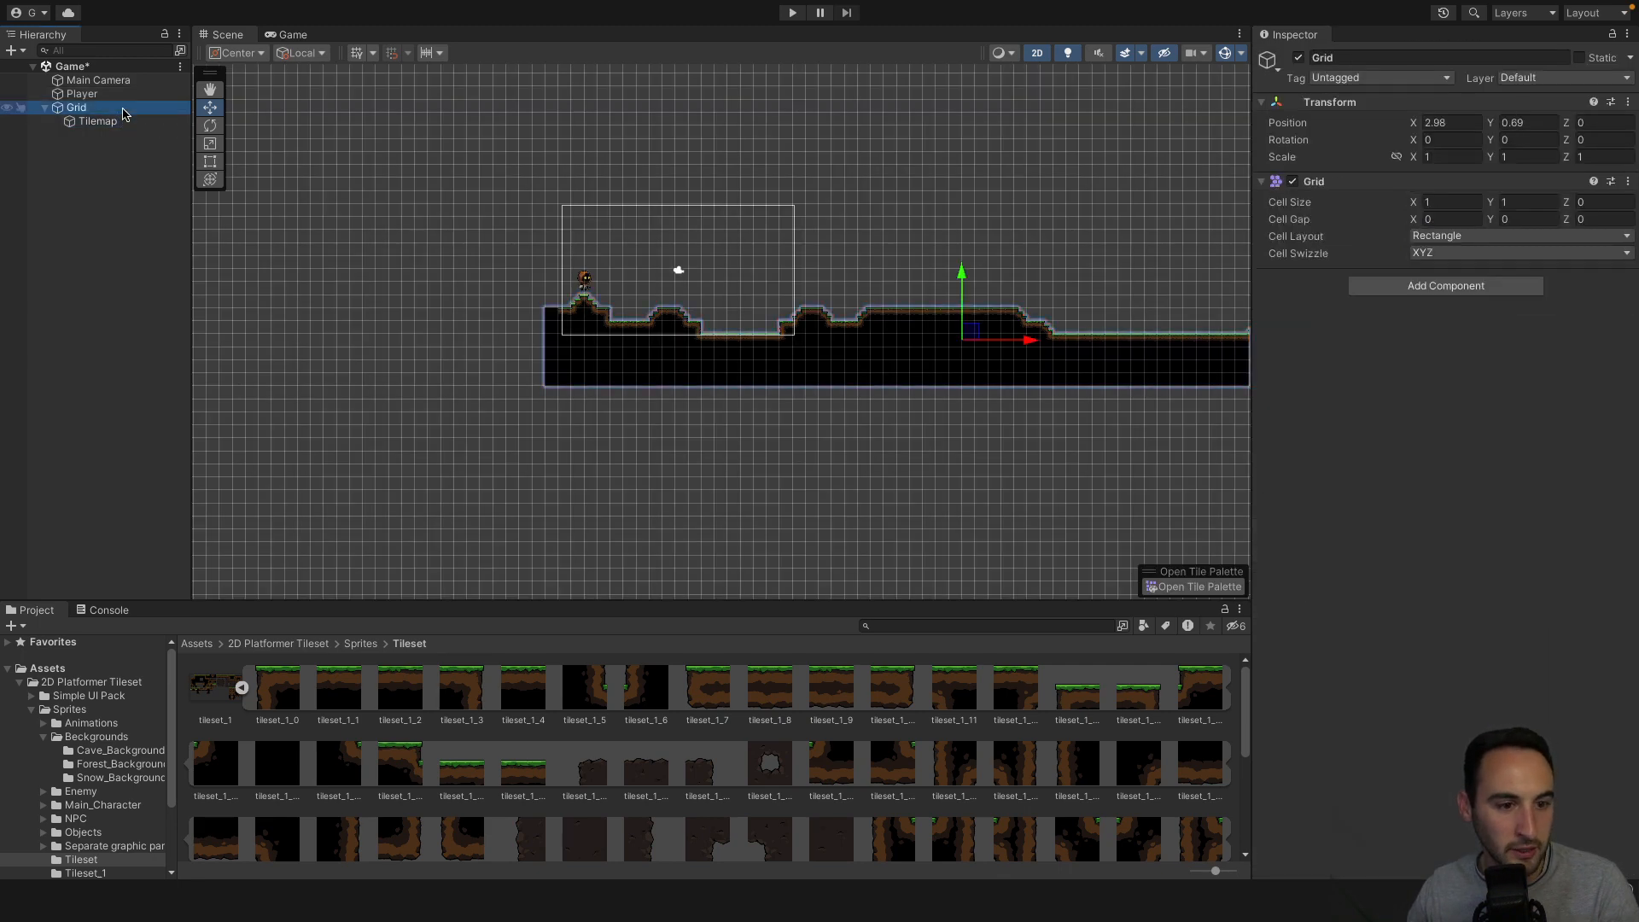
left_click(122, 123)
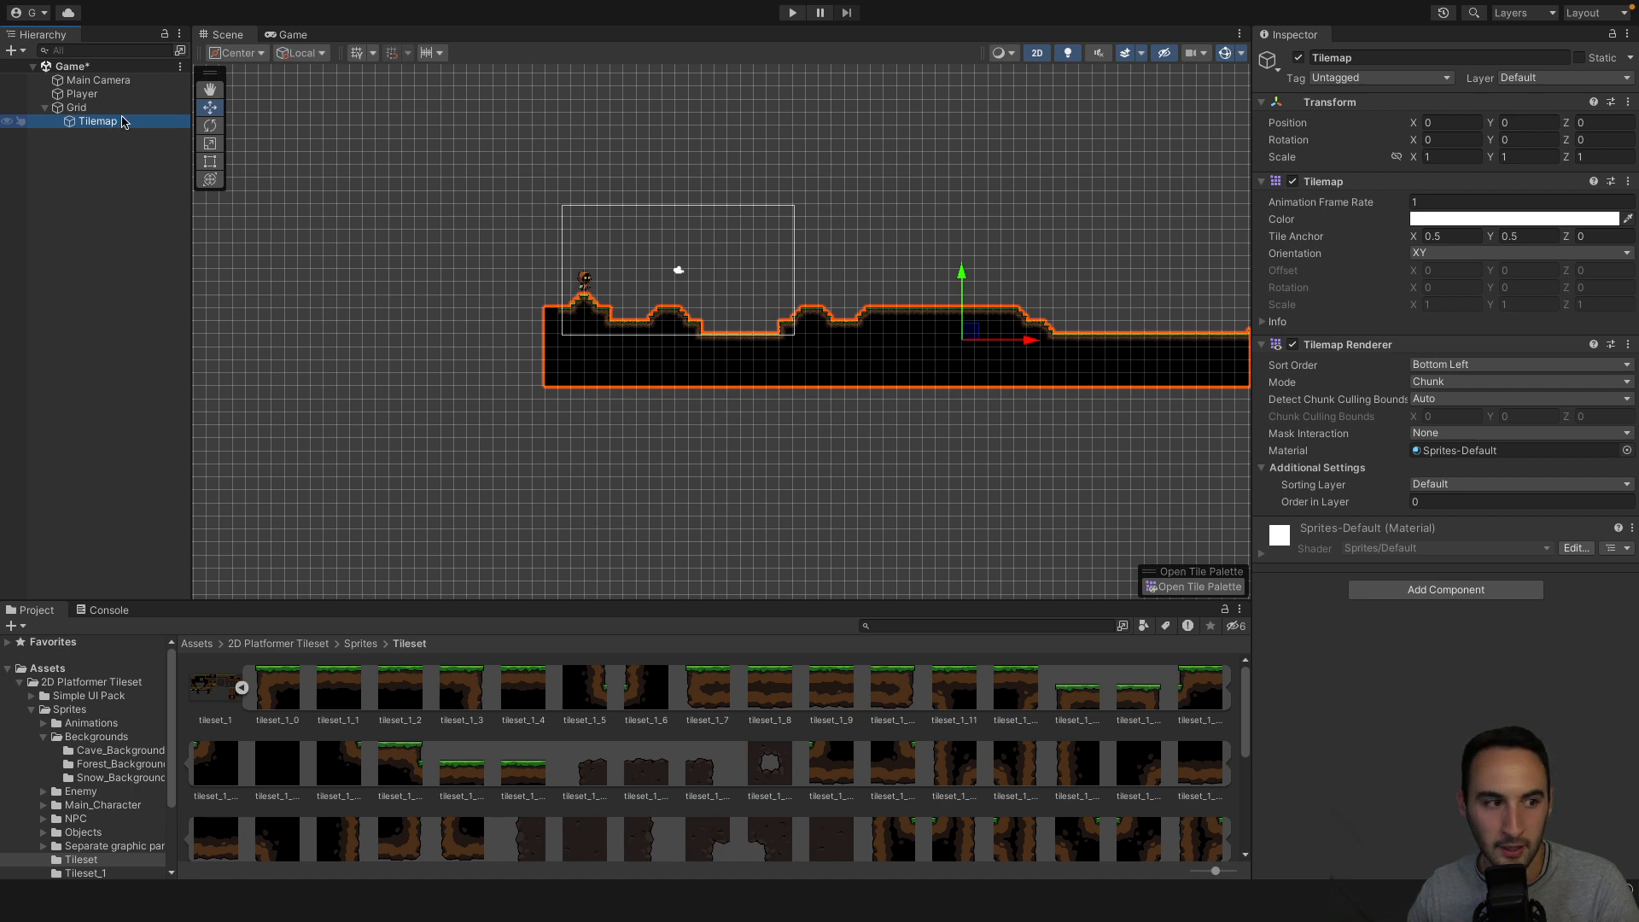
left_click(126, 108)
left_click(122, 122)
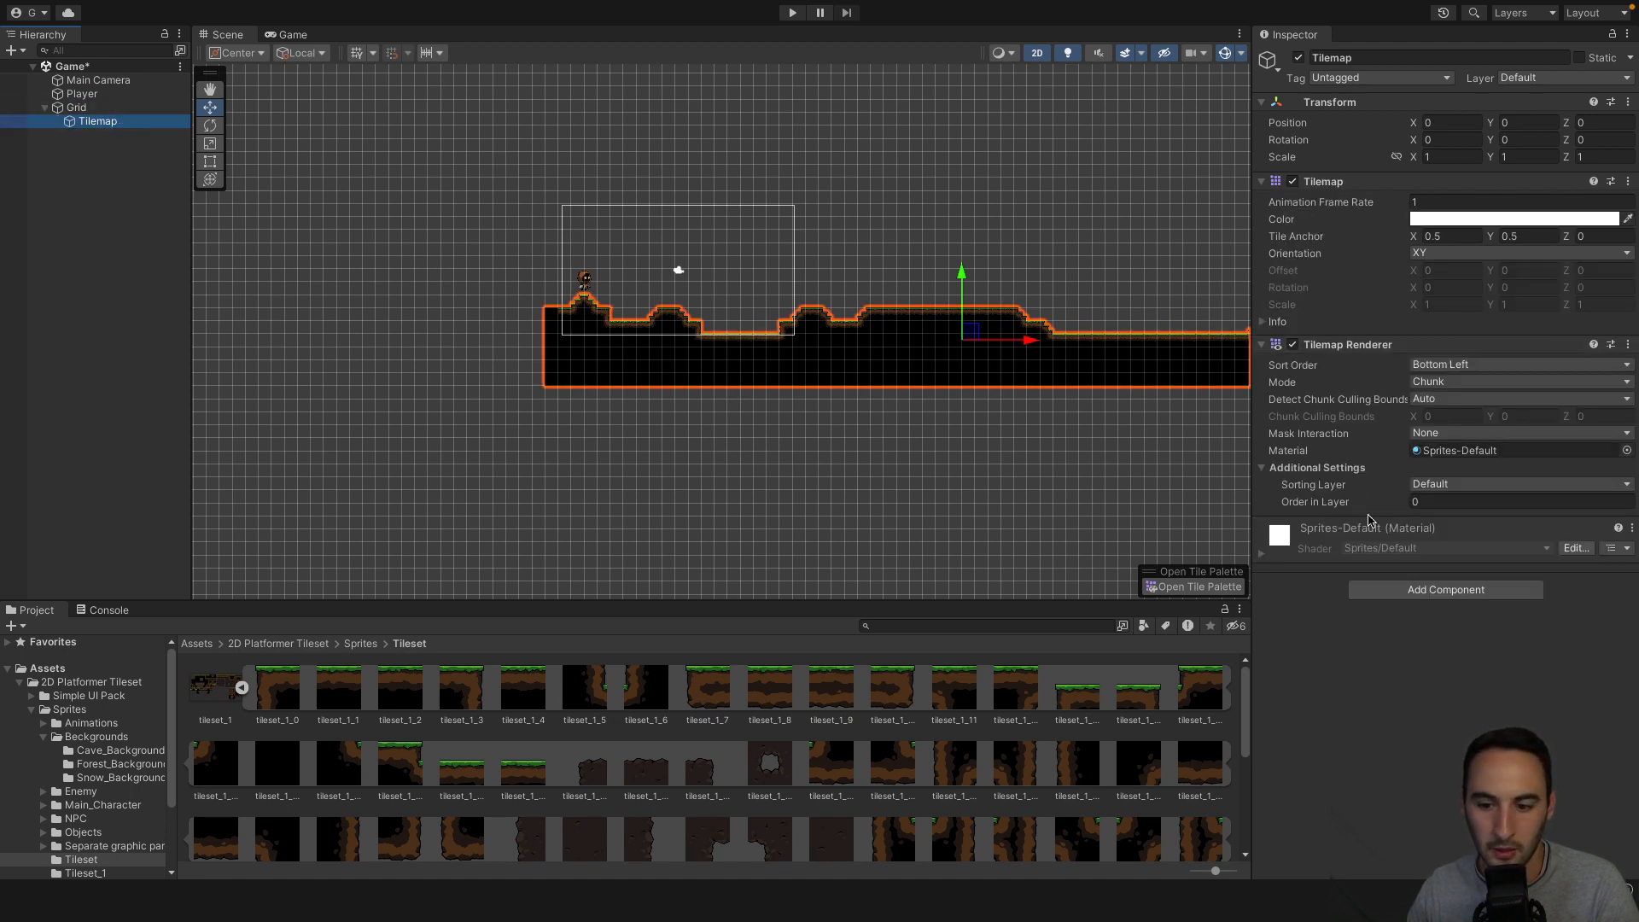
left_click(1425, 588)
type("col")
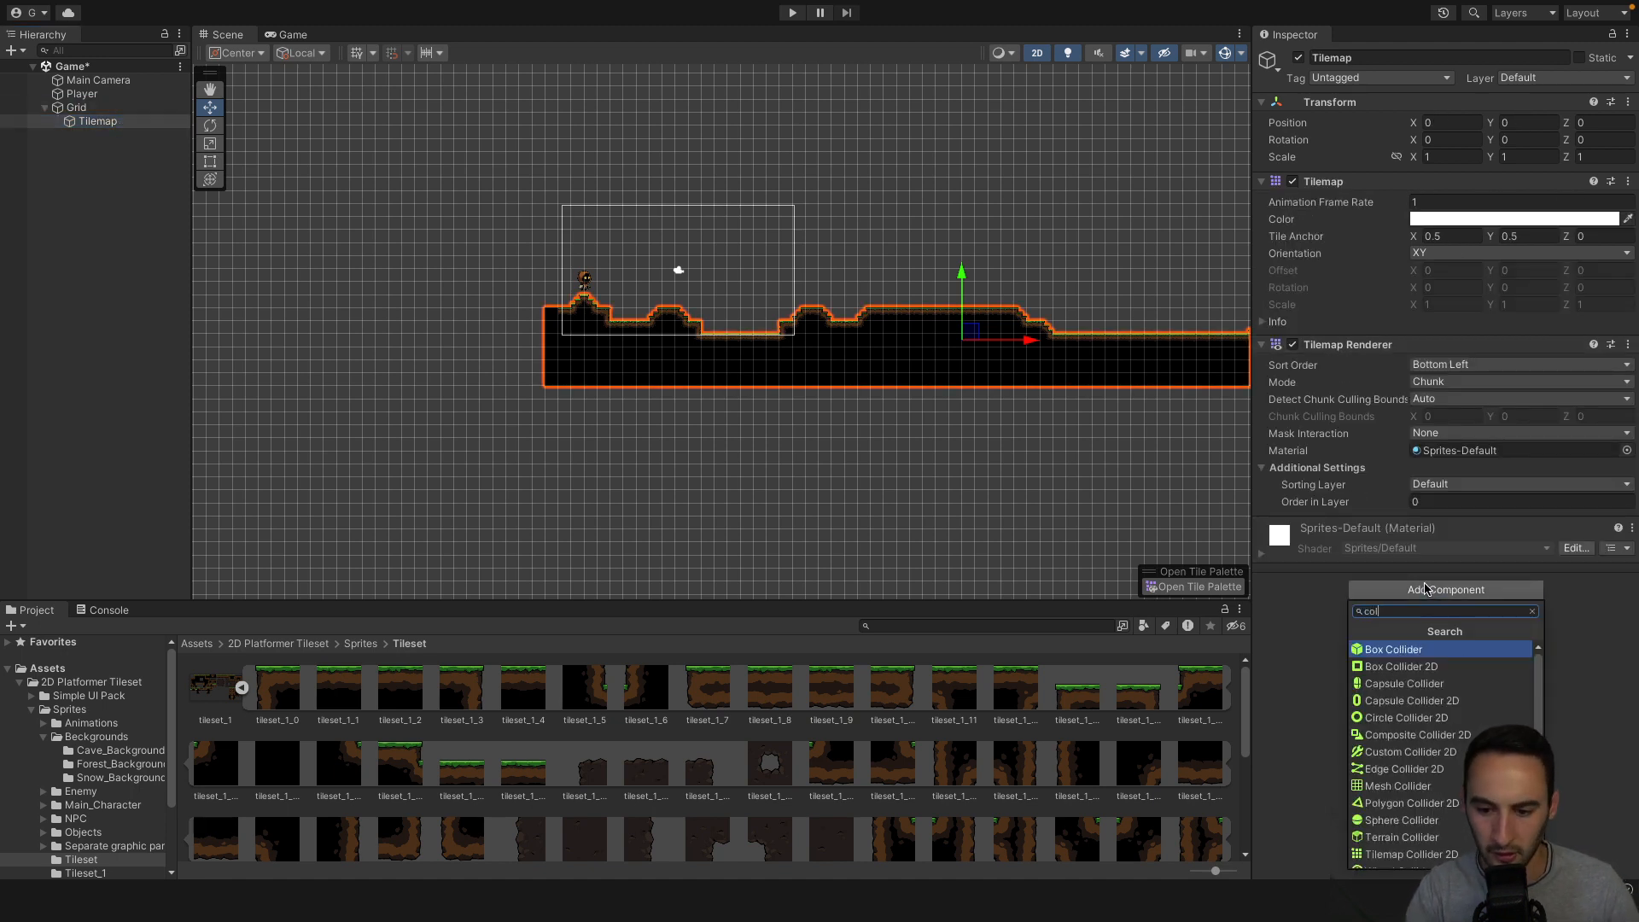
key("Down")
key("Down")
key("Down")
key("Down")
key("Down")
key("Down")
key("Down")
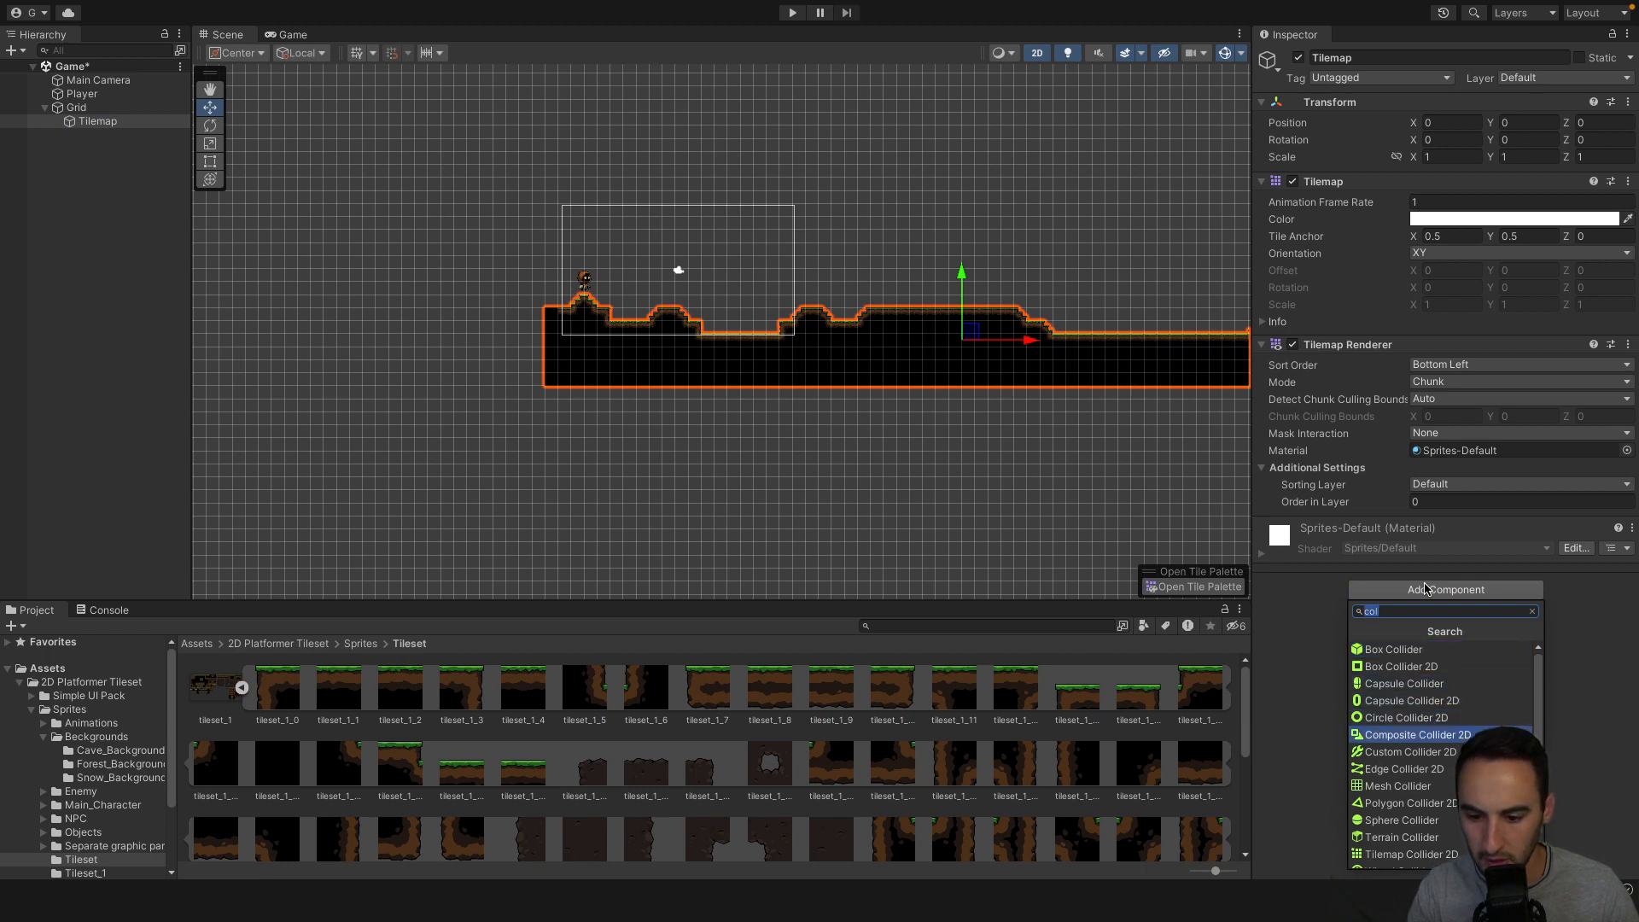
key("Down")
key("Down")
key("Return")
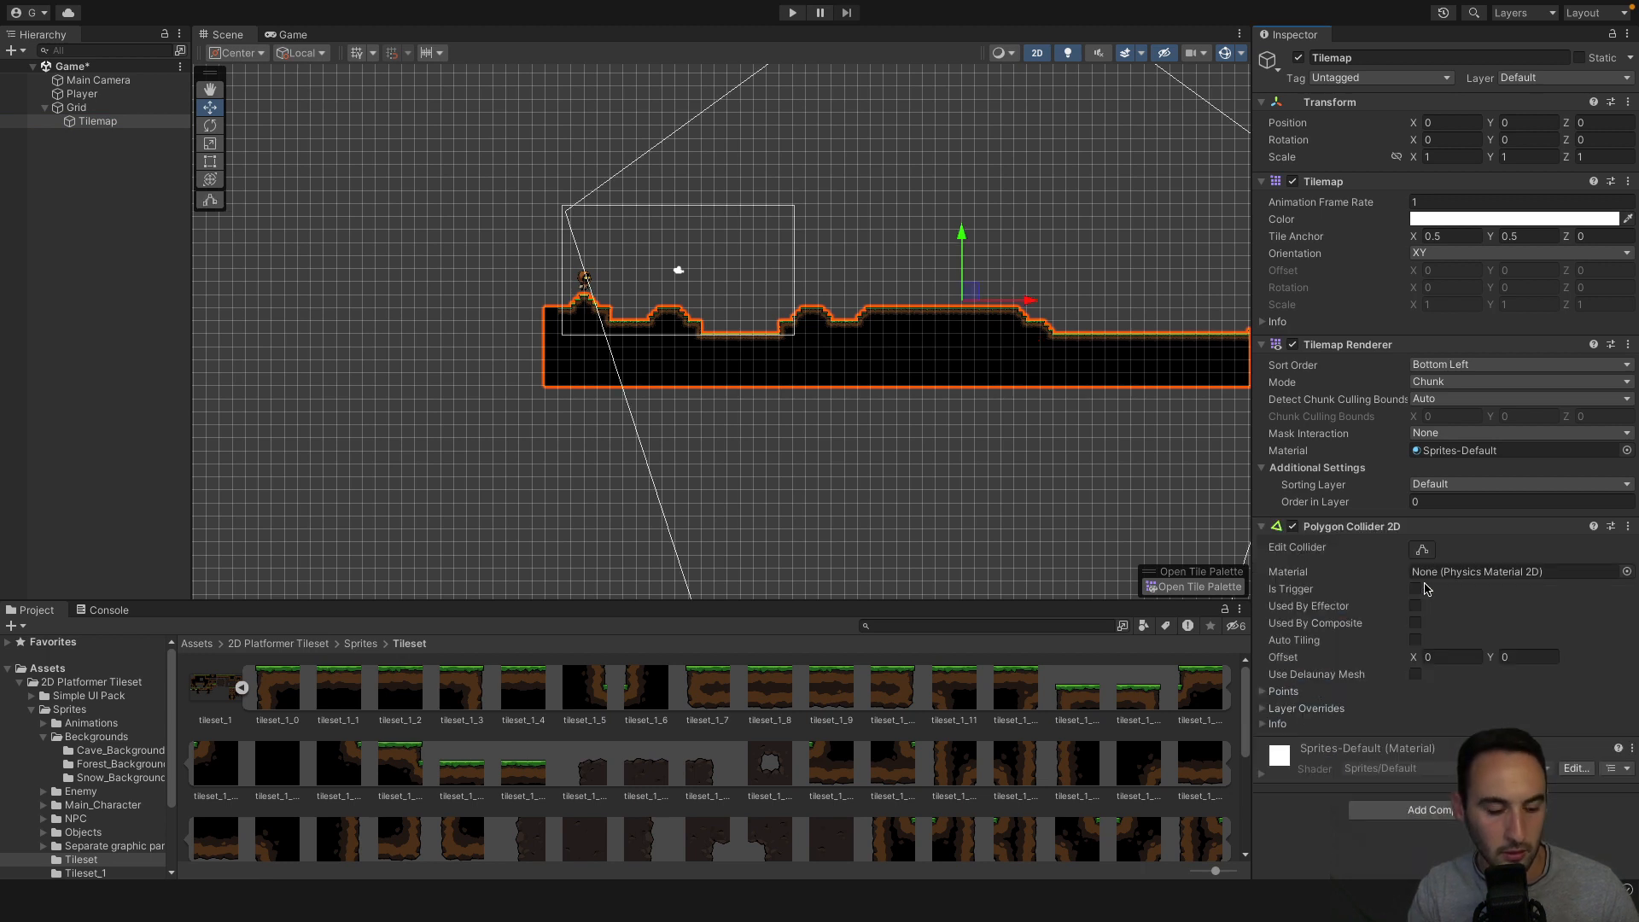
key("ctrl+z")
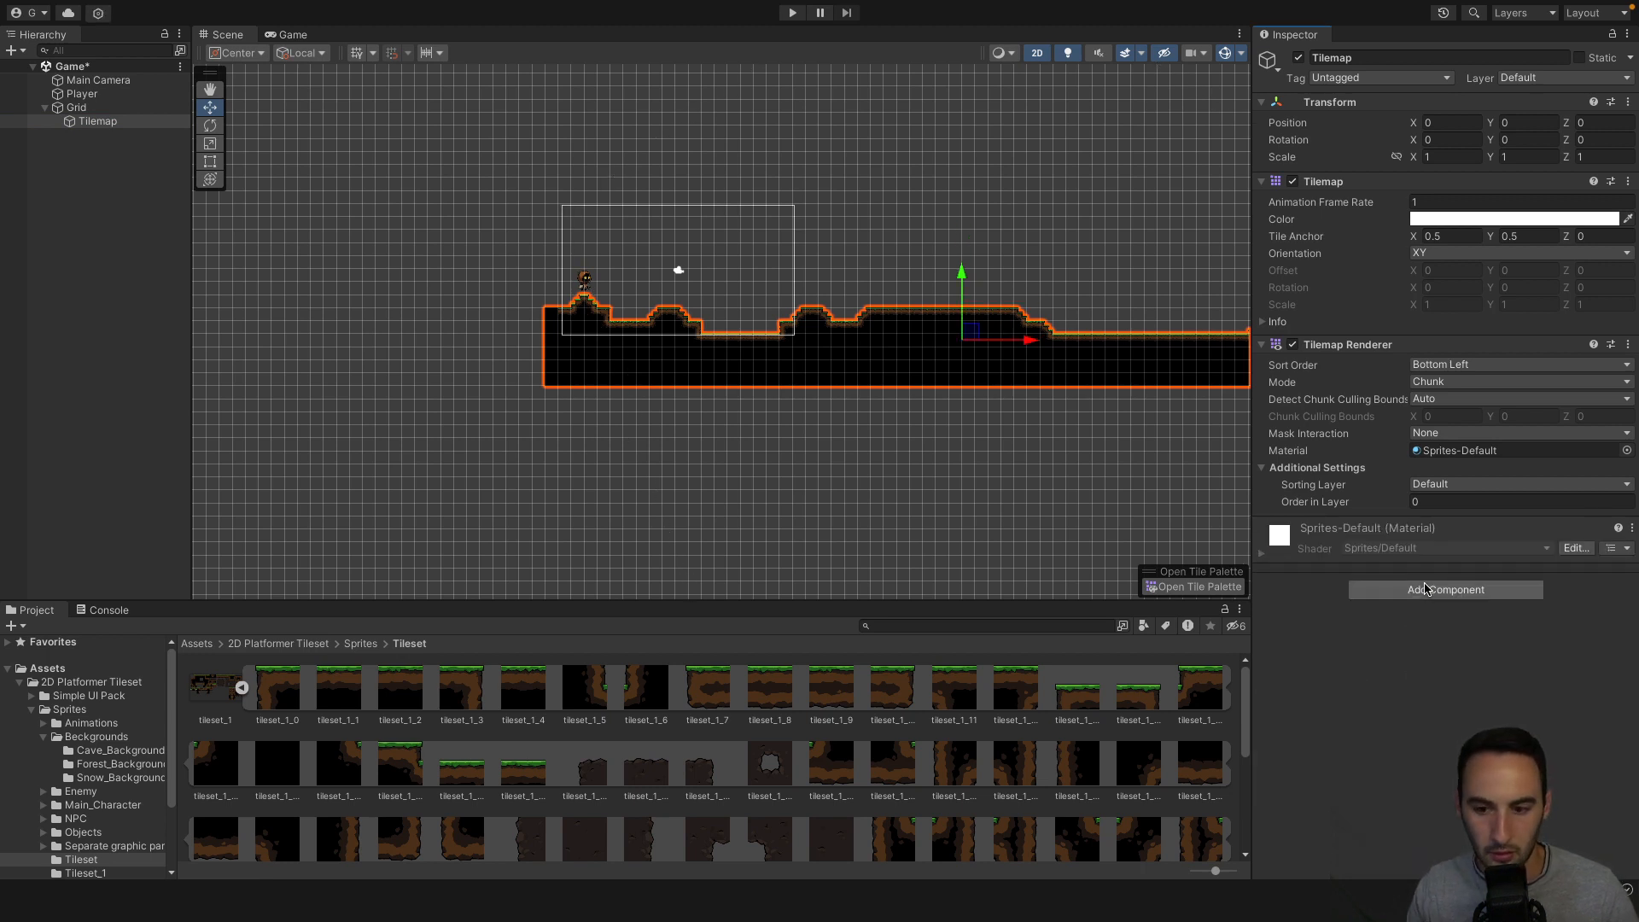
Try adding an Edge Collider 2D component to the Tilemap object, and undo the addition.
left_click(106, 108)
left_click(117, 121)
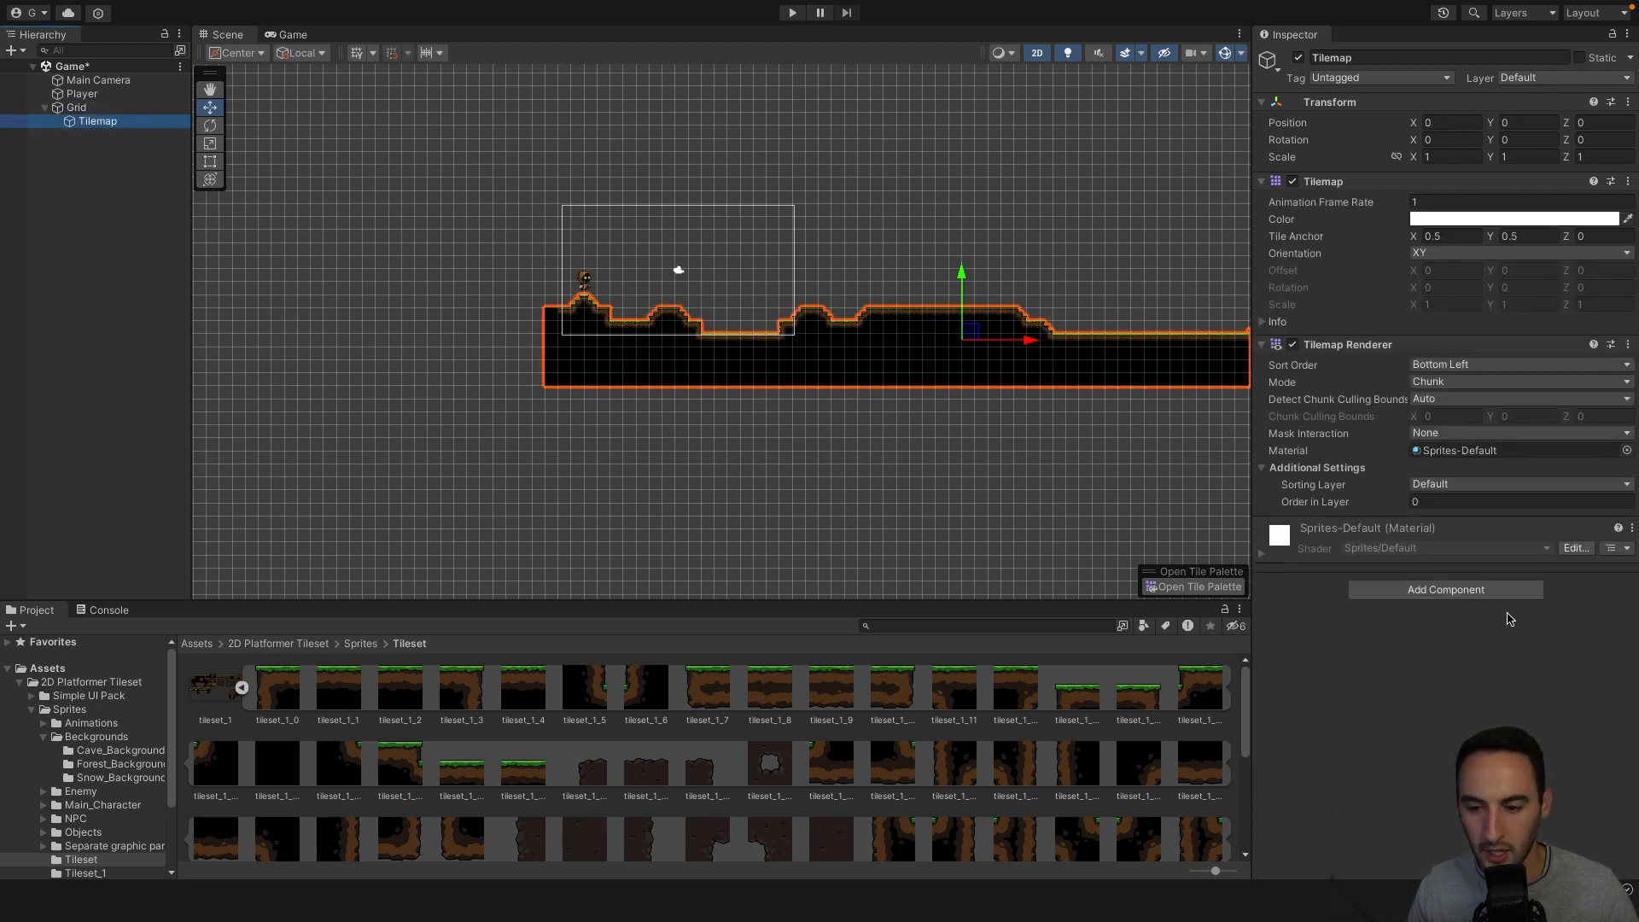
left_click(1483, 591)
key("Up")
key("Up")
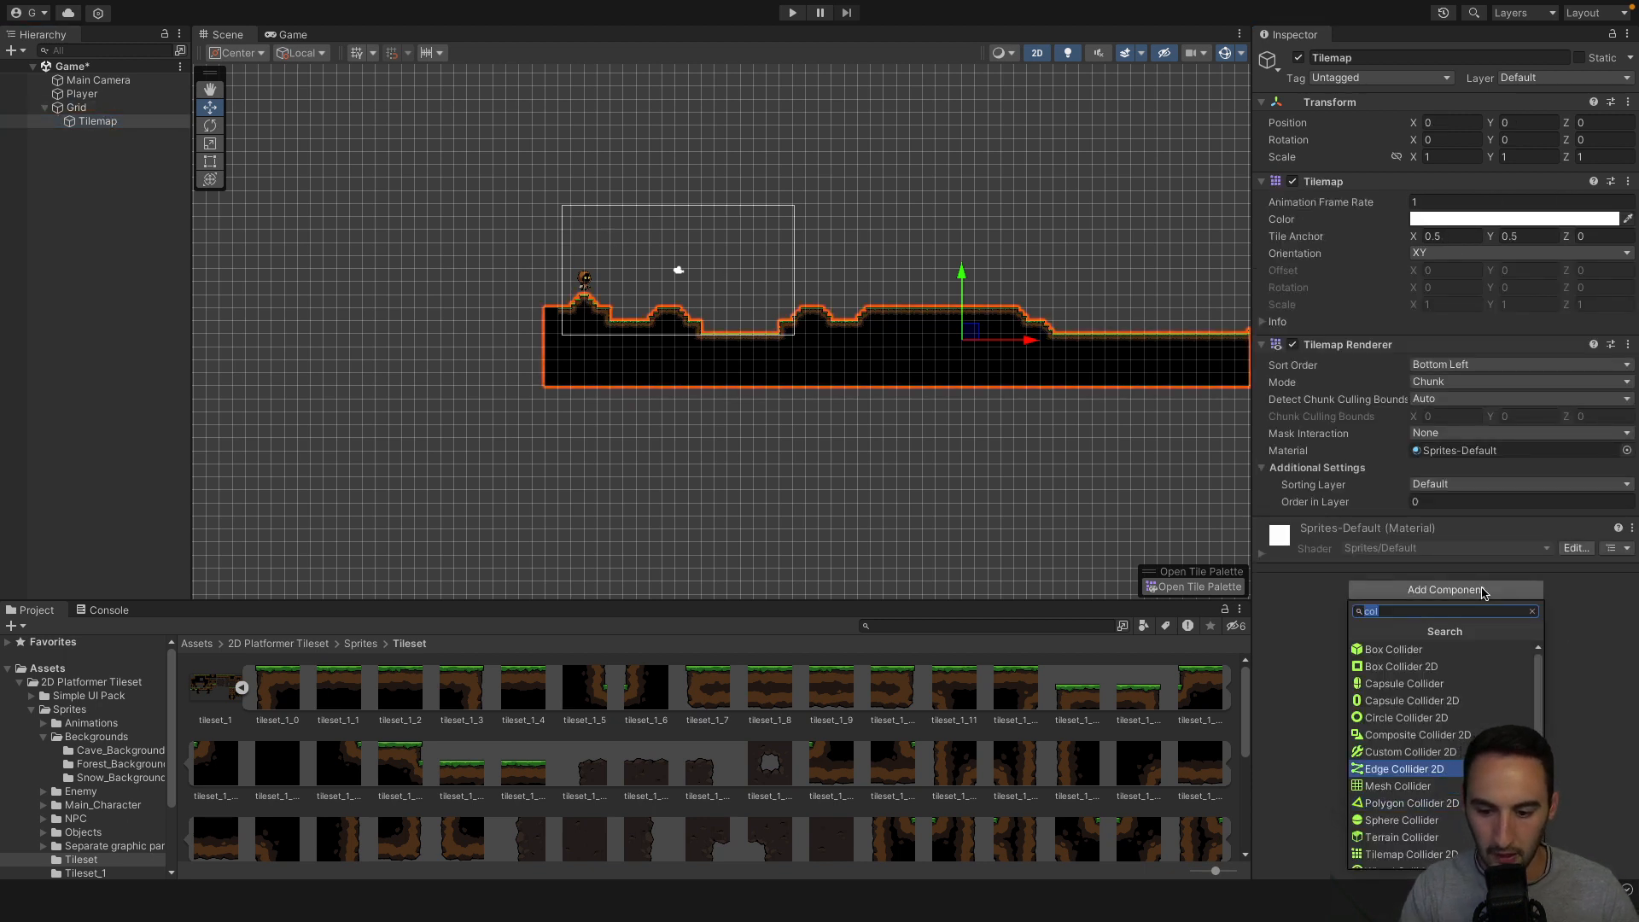
key("Return")
key("ctrl+z")
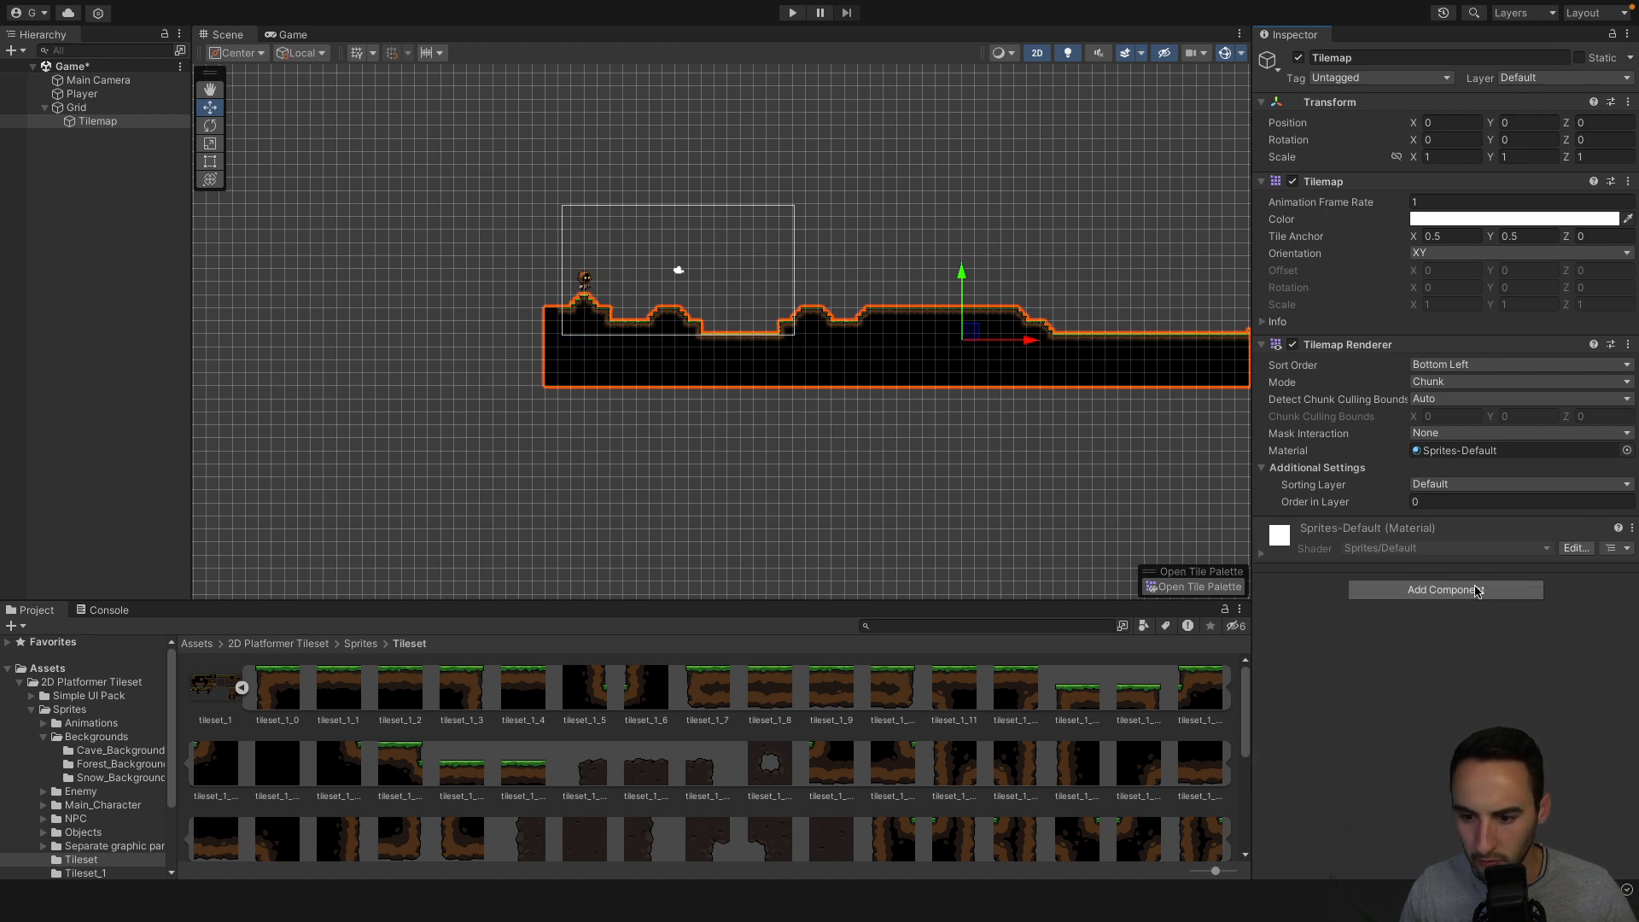
Try another collider and a Polygon Collider 2D on the Tilemap, checking the collider outline against the terrain near the Player.
left_click(1483, 591)
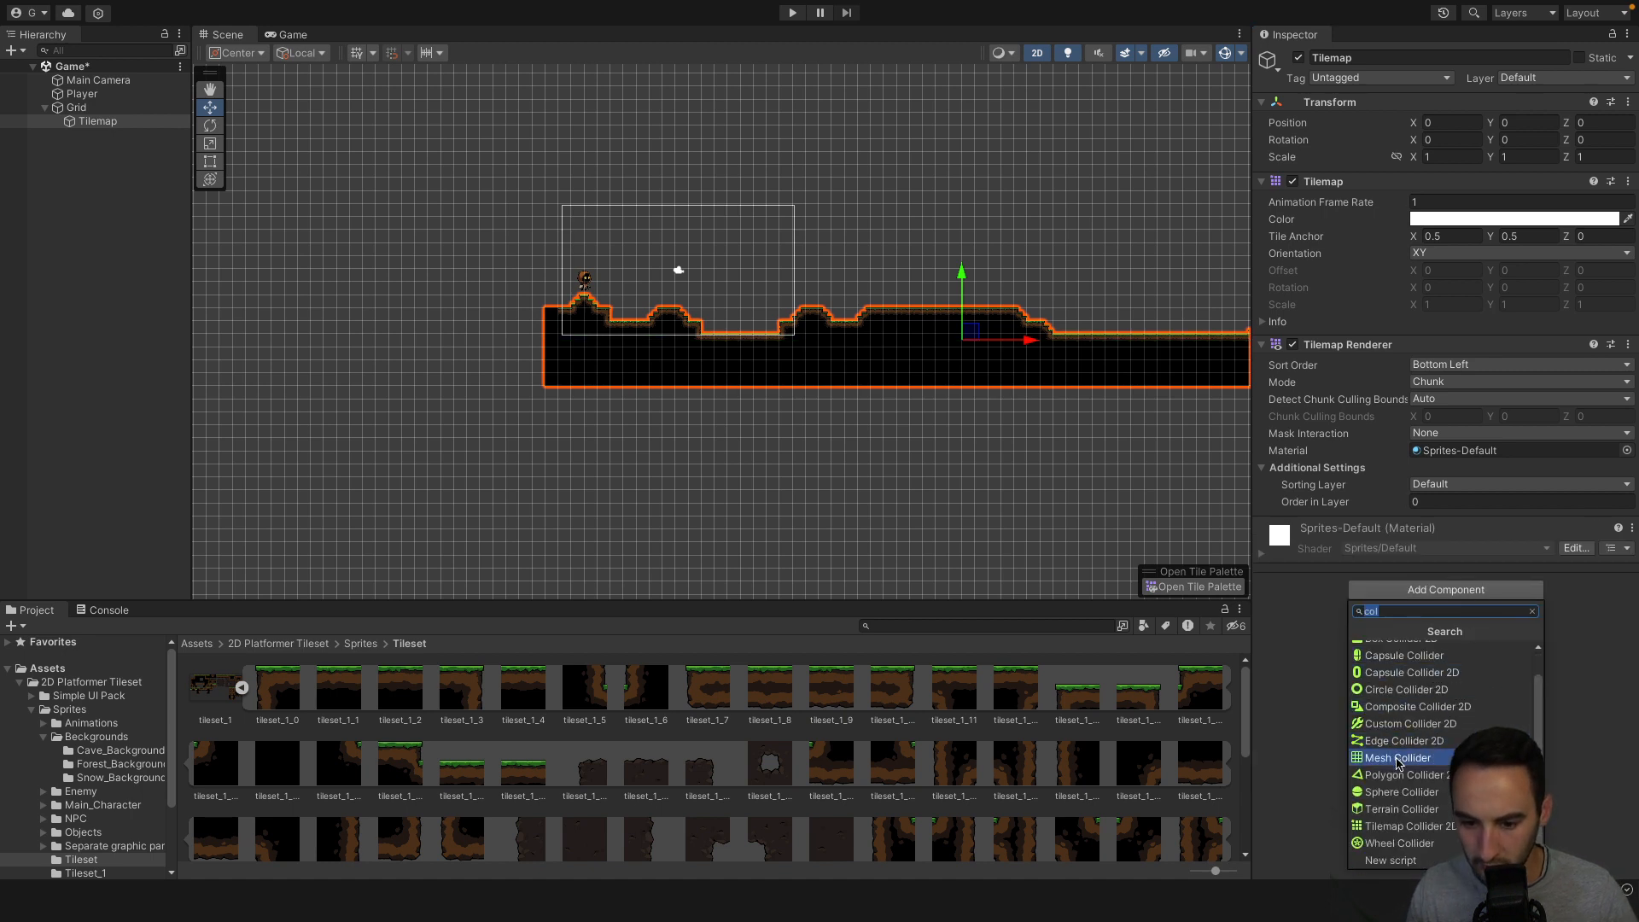
left_click(1399, 785)
key("ctrl+z")
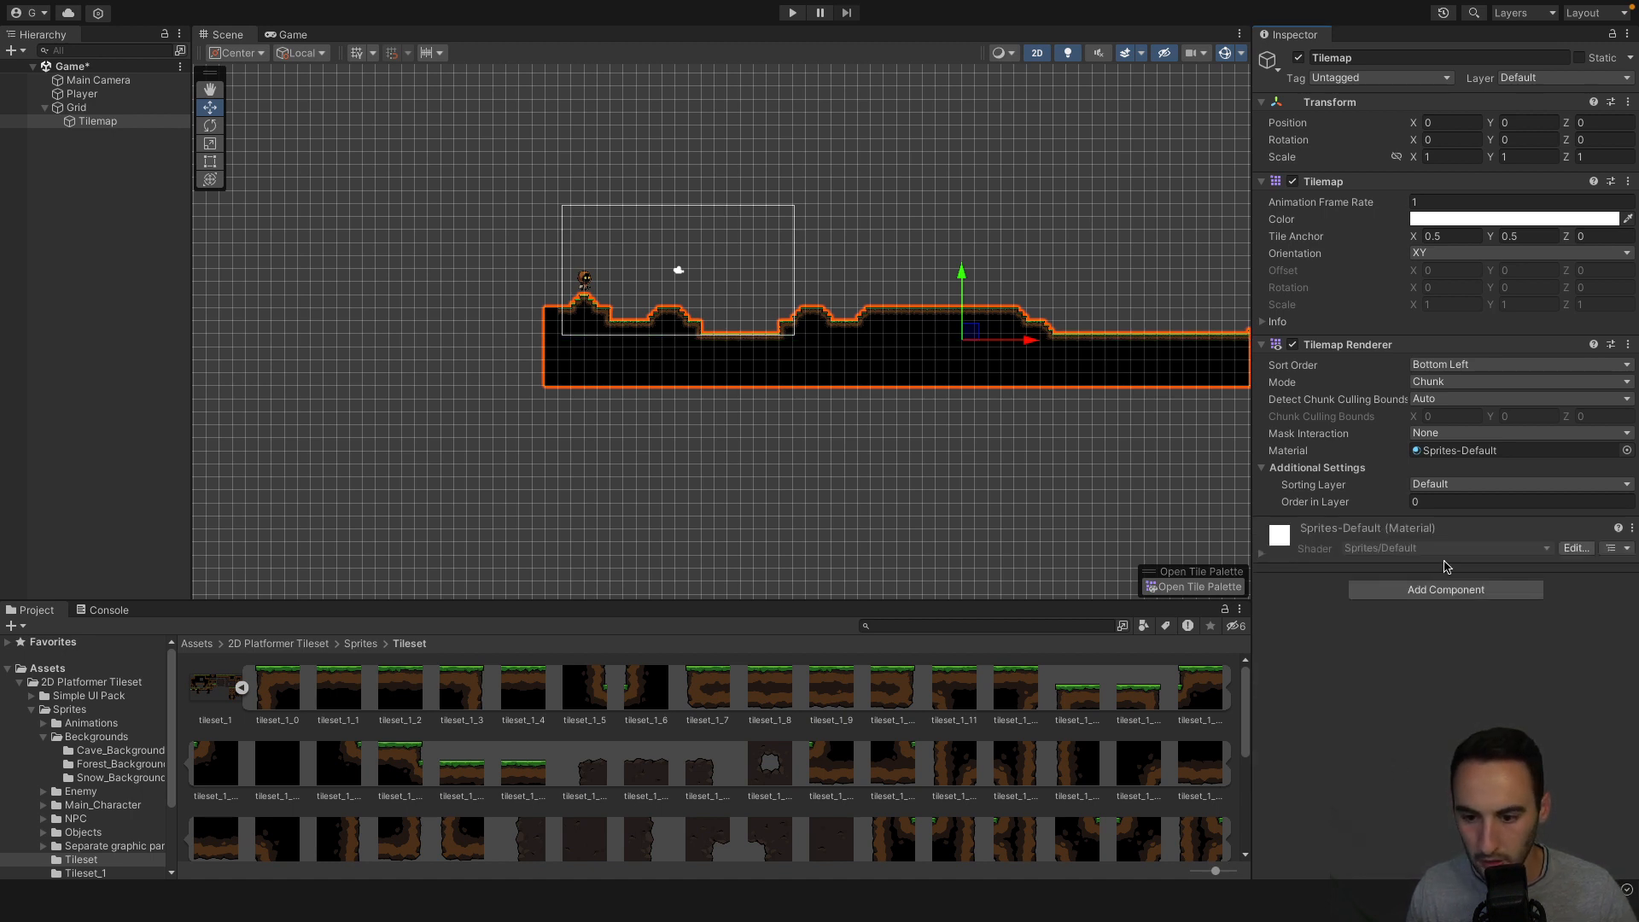
left_click(1444, 588)
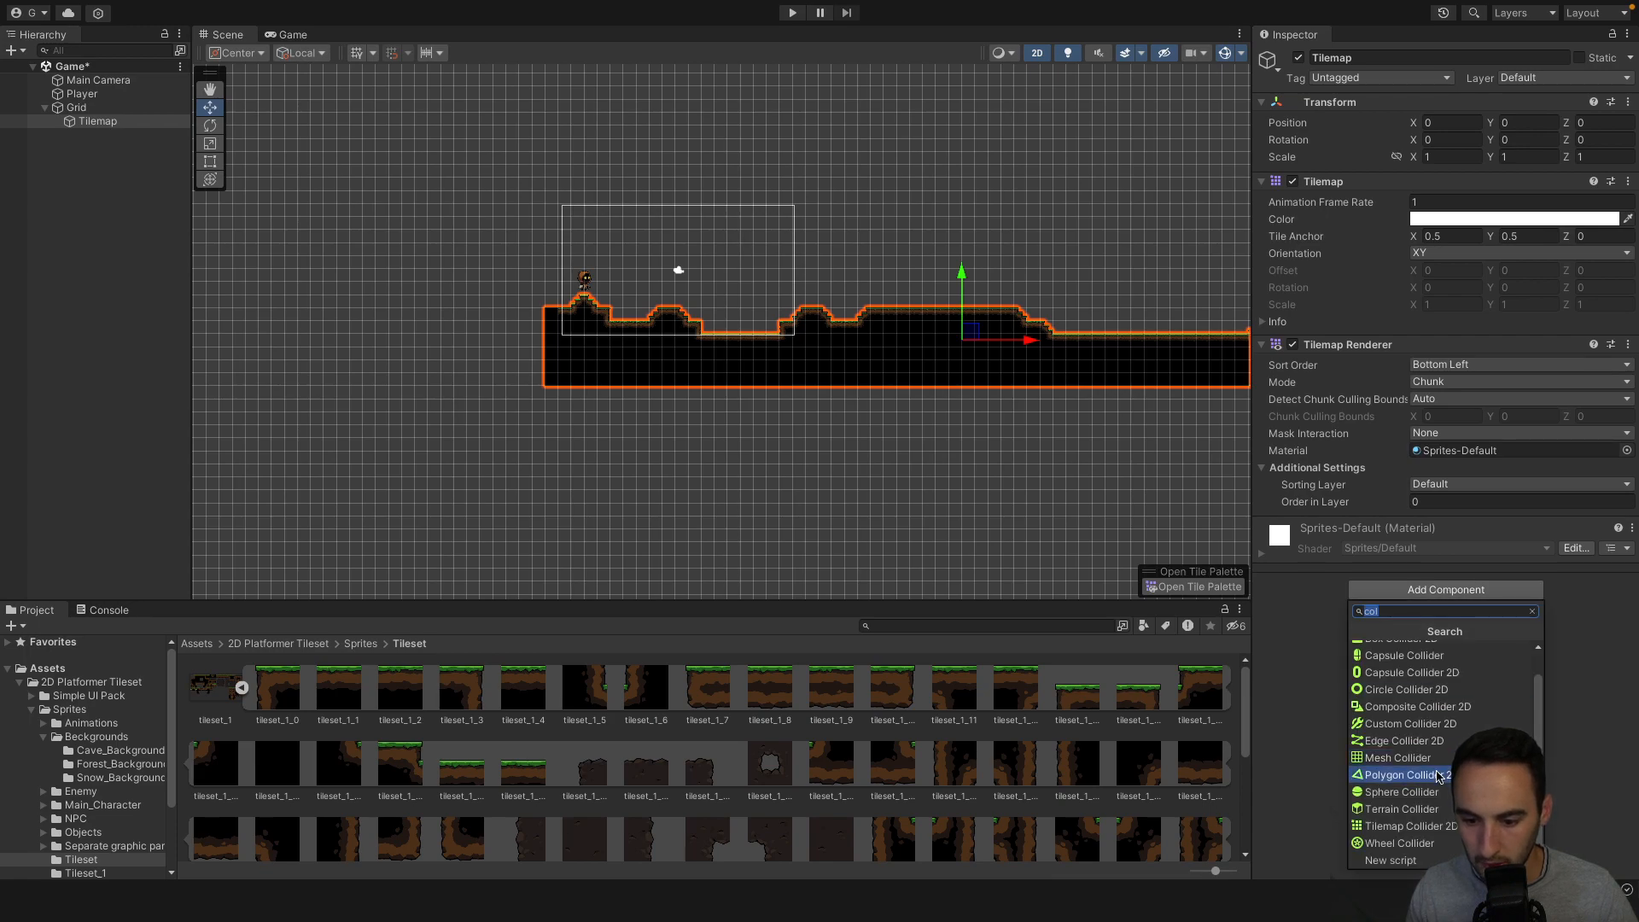
left_click(1439, 776)
scroll(985, 448, "down", 8)
scroll(984, 448, "up", 14)
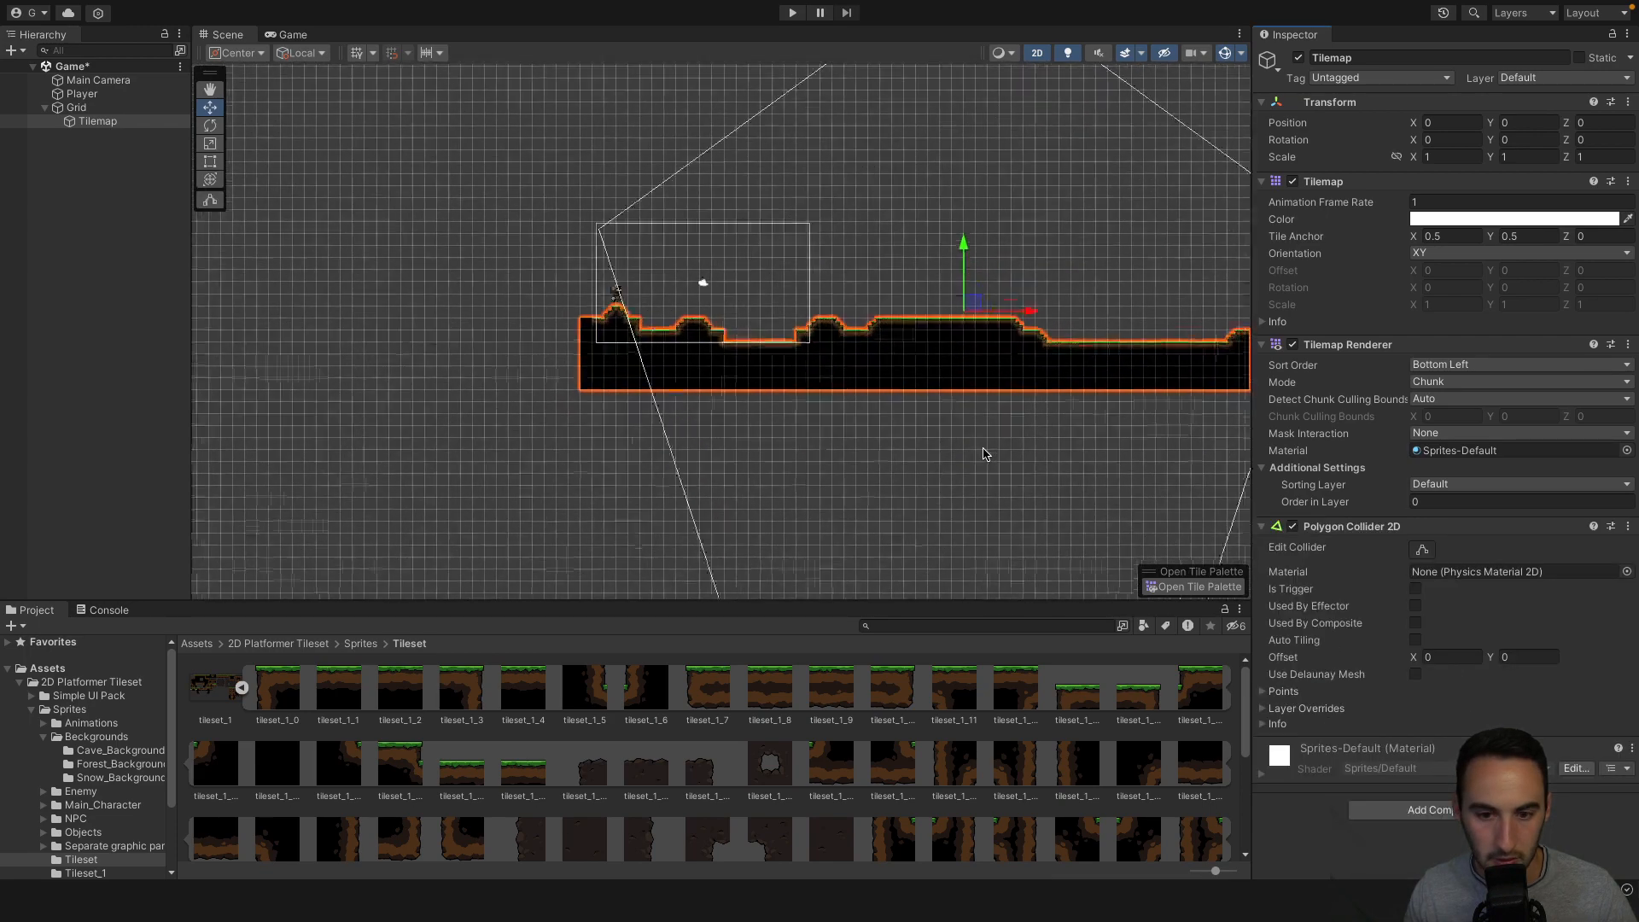
middle_click_drag(467, 350, 897, 507)
scroll(897, 507, "up", 5)
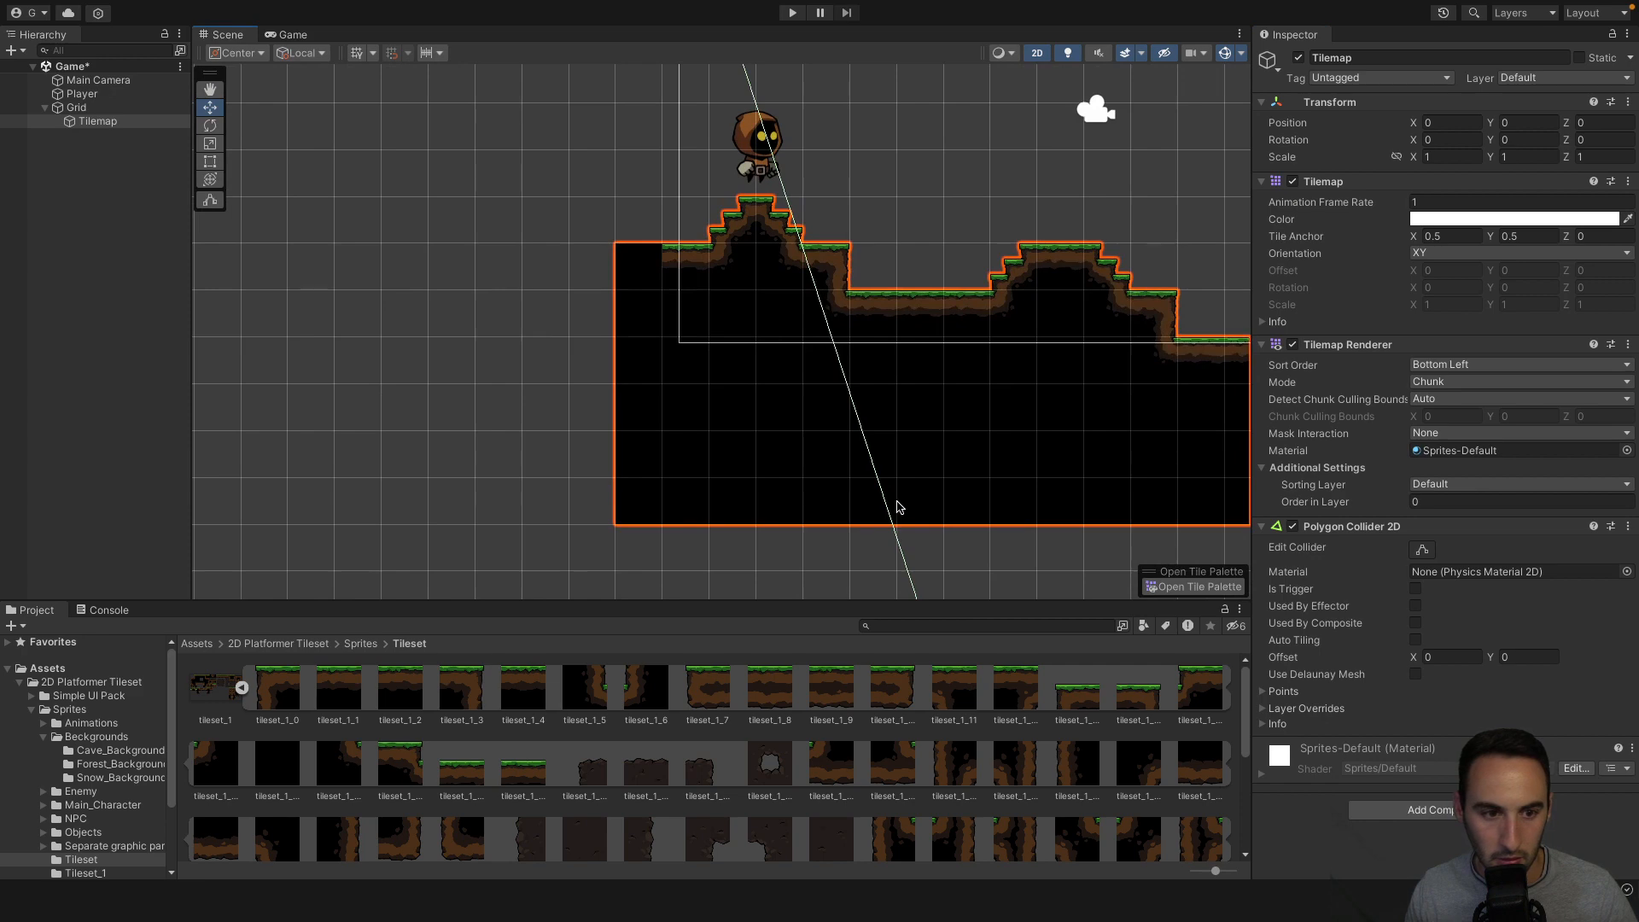
Review the Player's Rigidbody 2D and Polygon Collider 2D settings and compare them with the Tilemap's components.
left_click(82, 94)
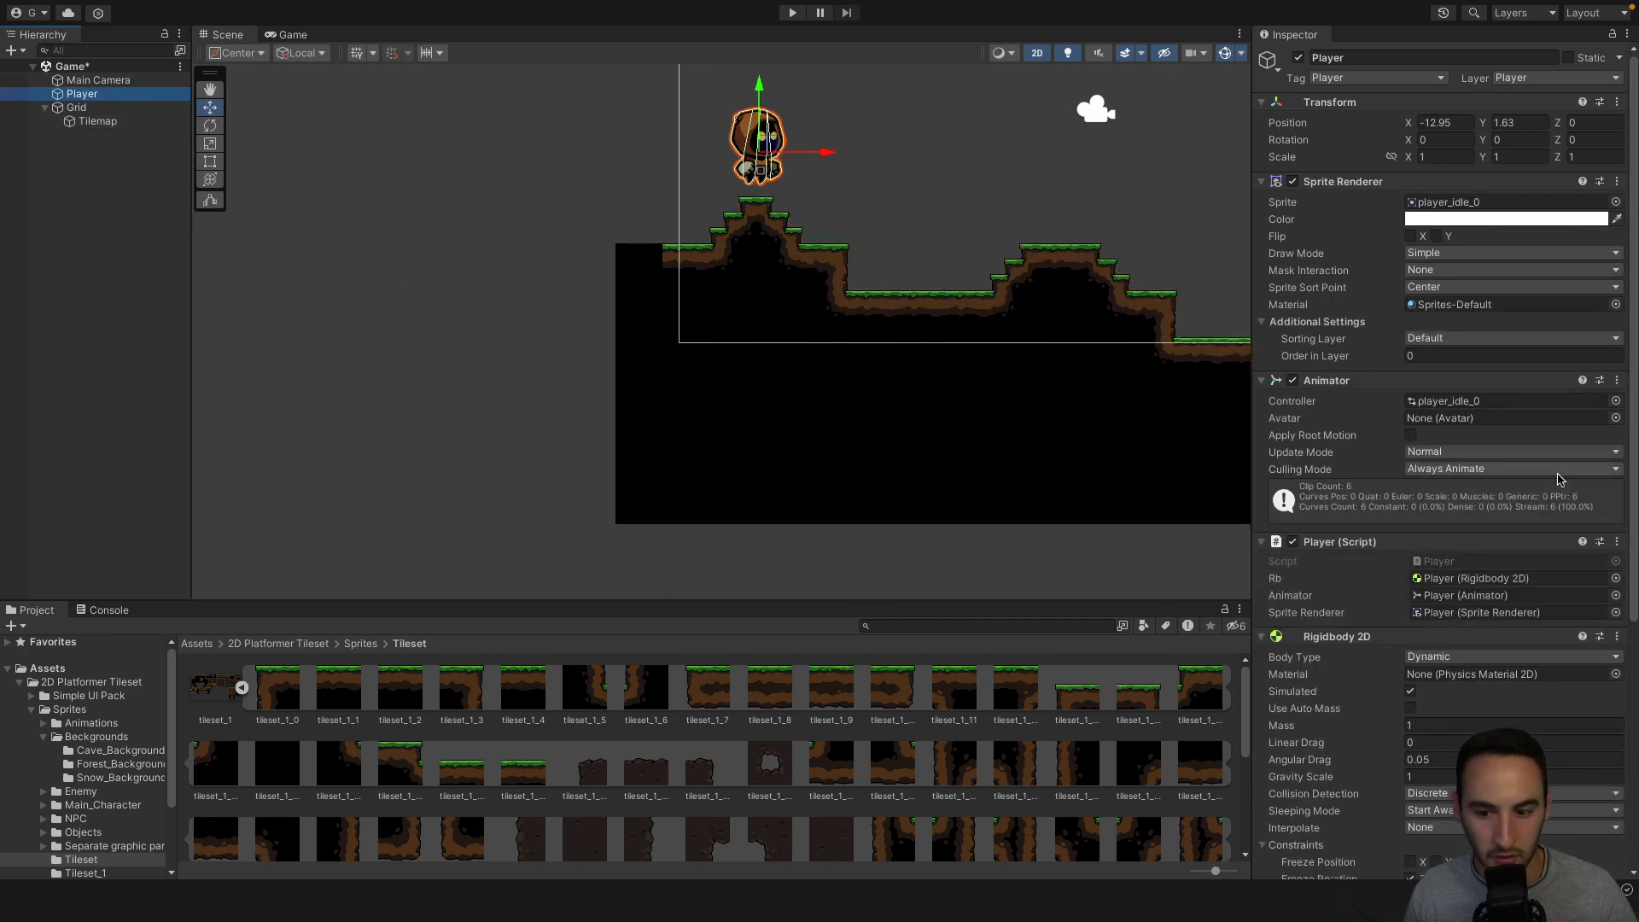
scroll(1559, 479, "down", 6)
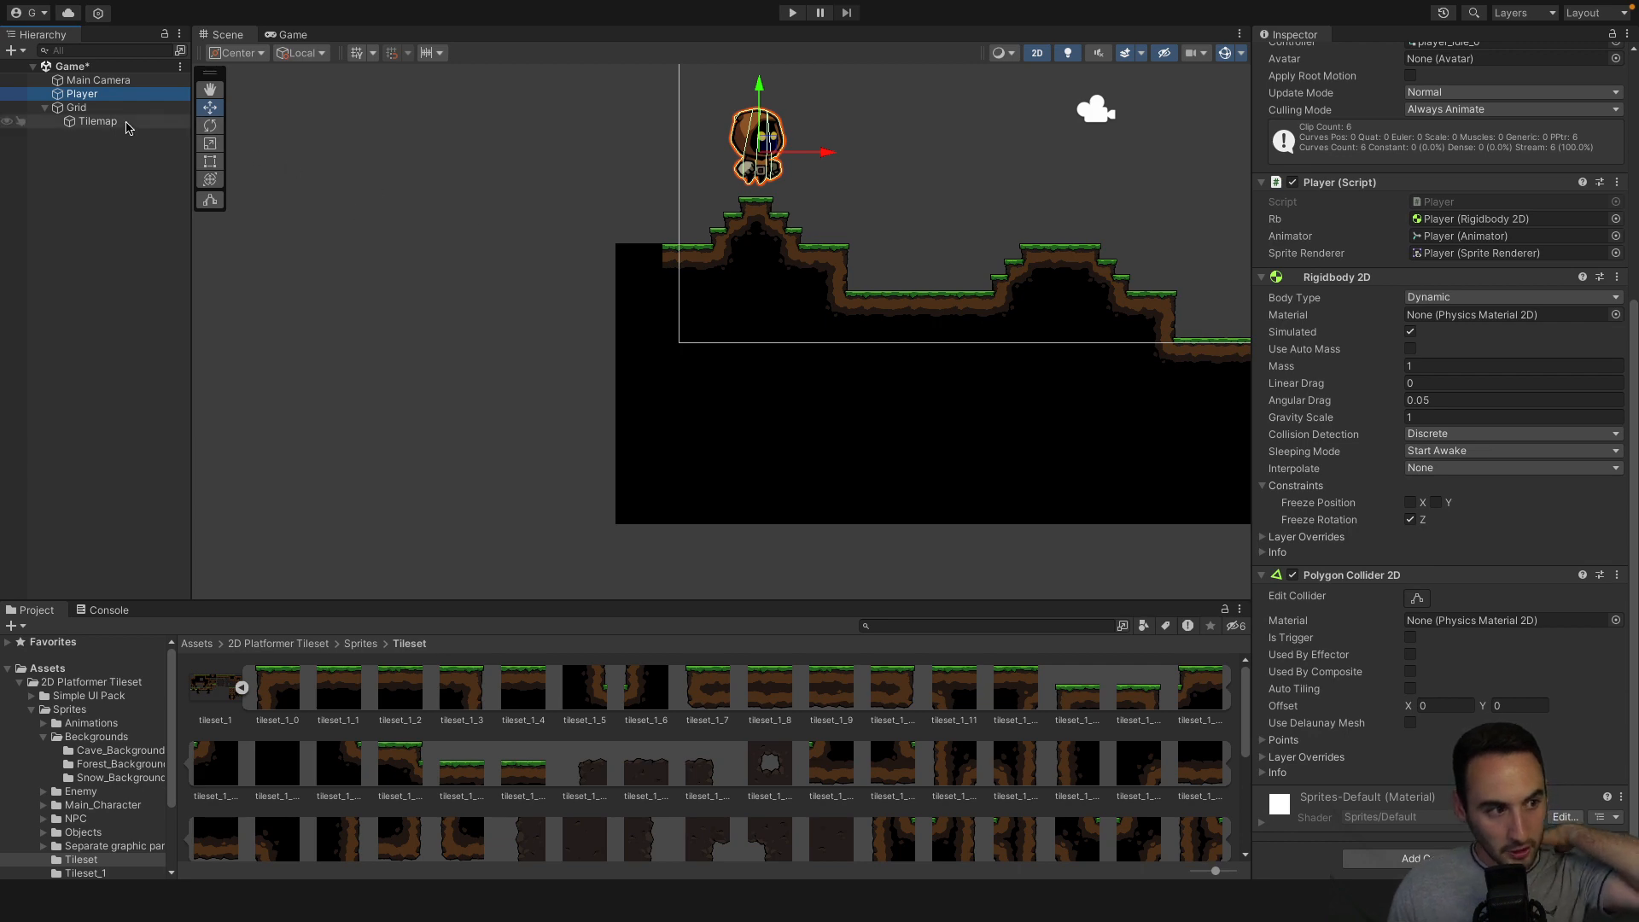
left_click(97, 121)
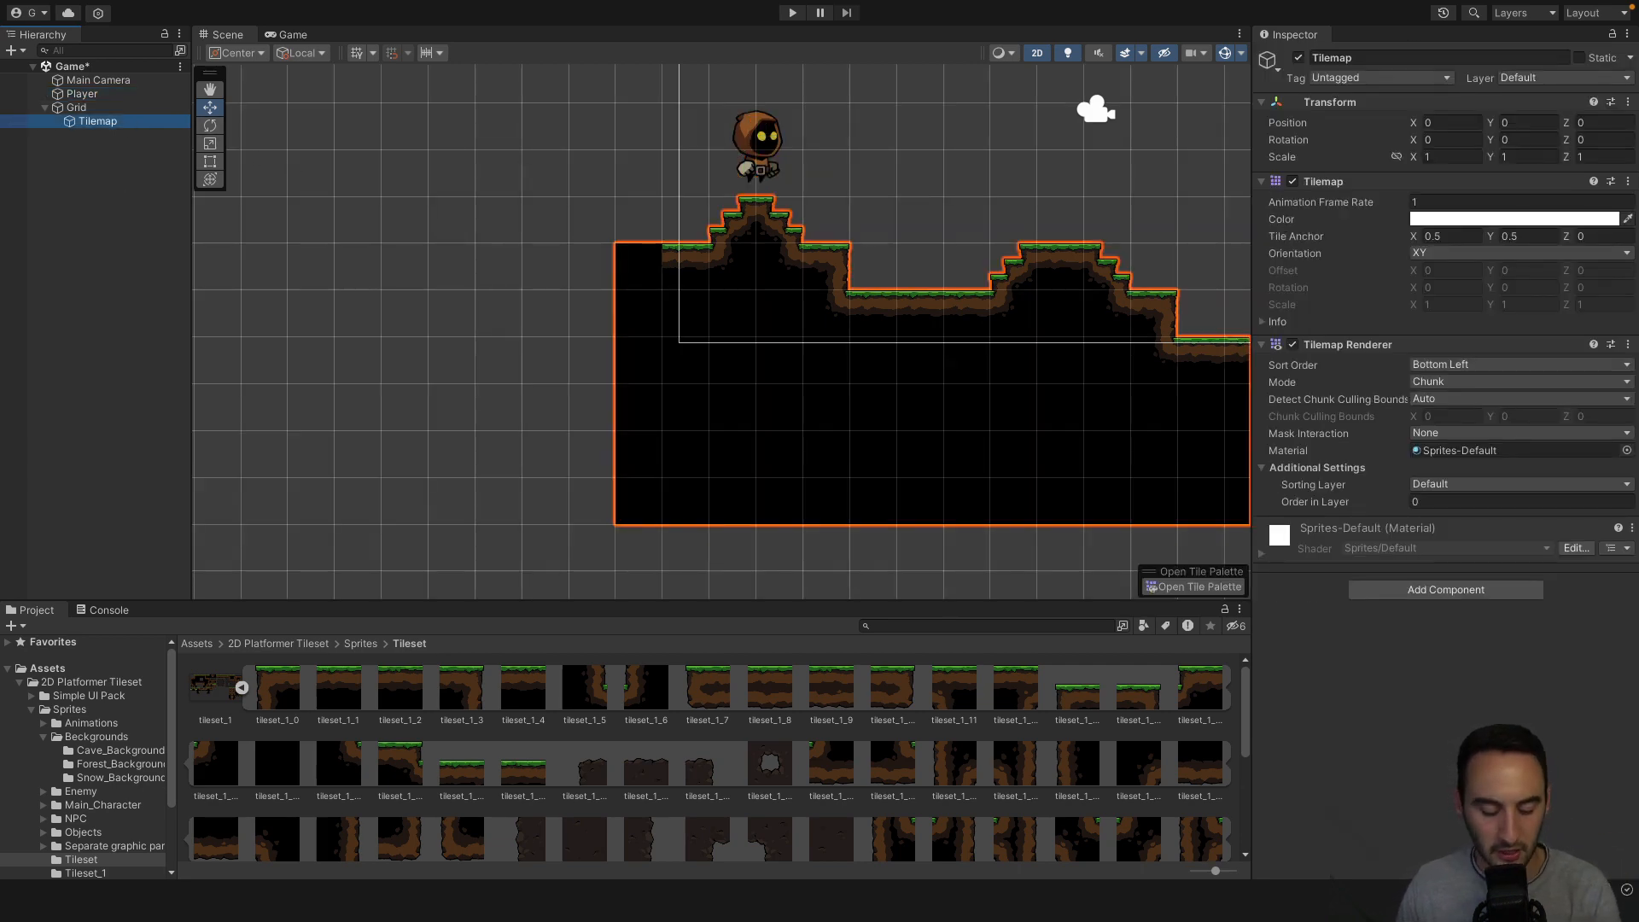
Switch to the code editor to look at Player.cs, and return to the Unity scene.
key("ctrl+Up")
left_click(659, 62)
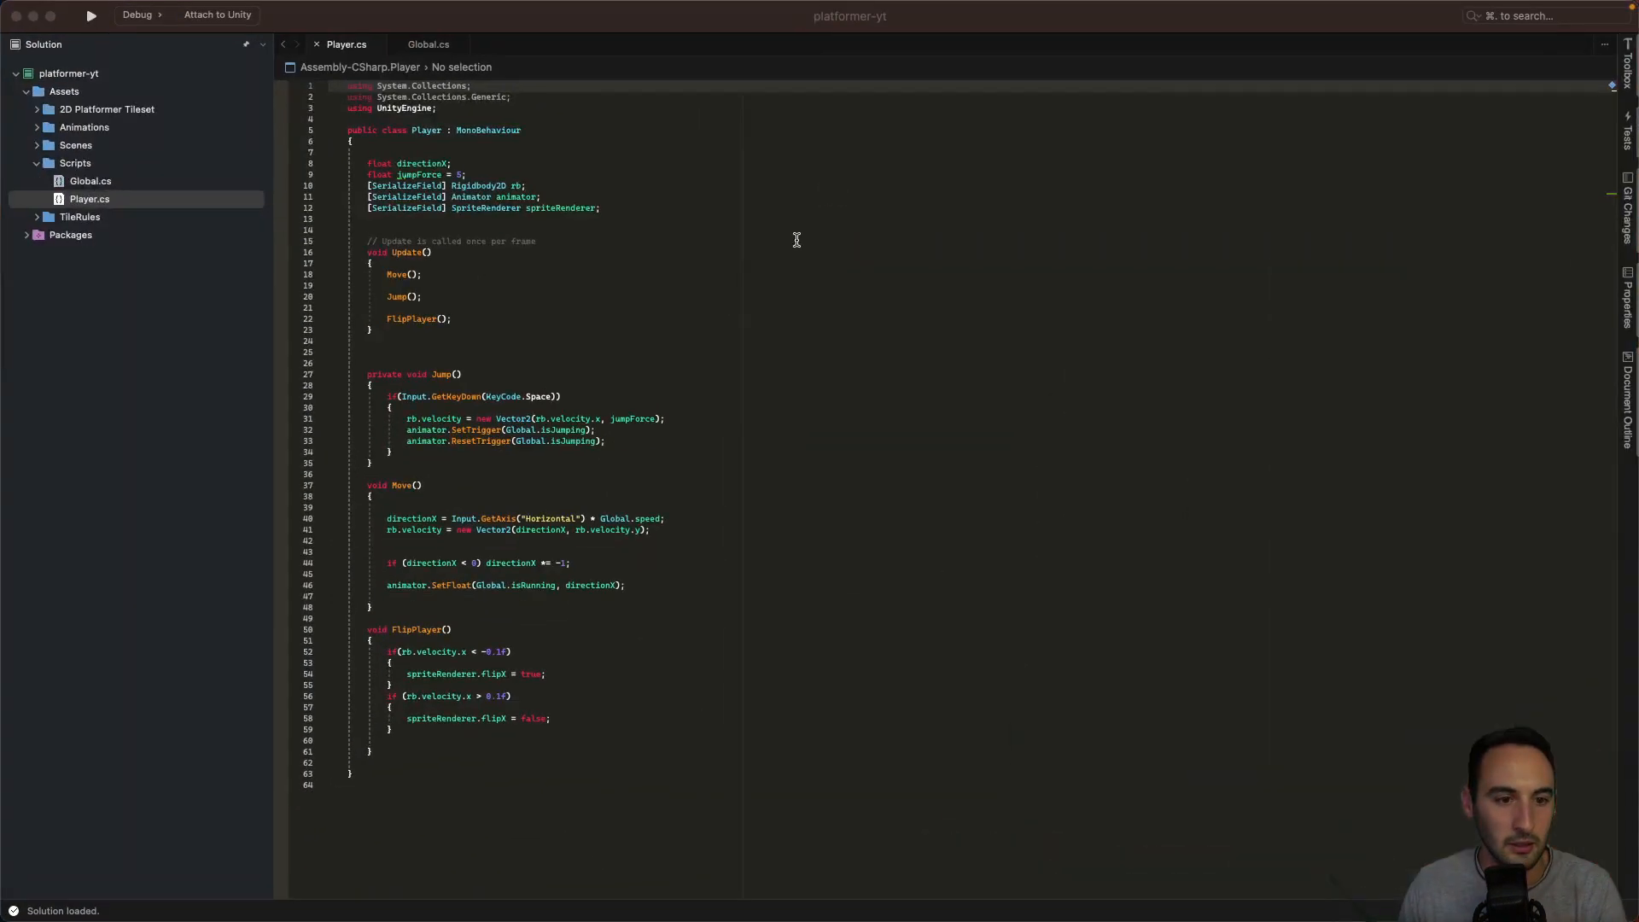
key("ctrl+Up")
left_click_drag(655, 388, 911, 51)
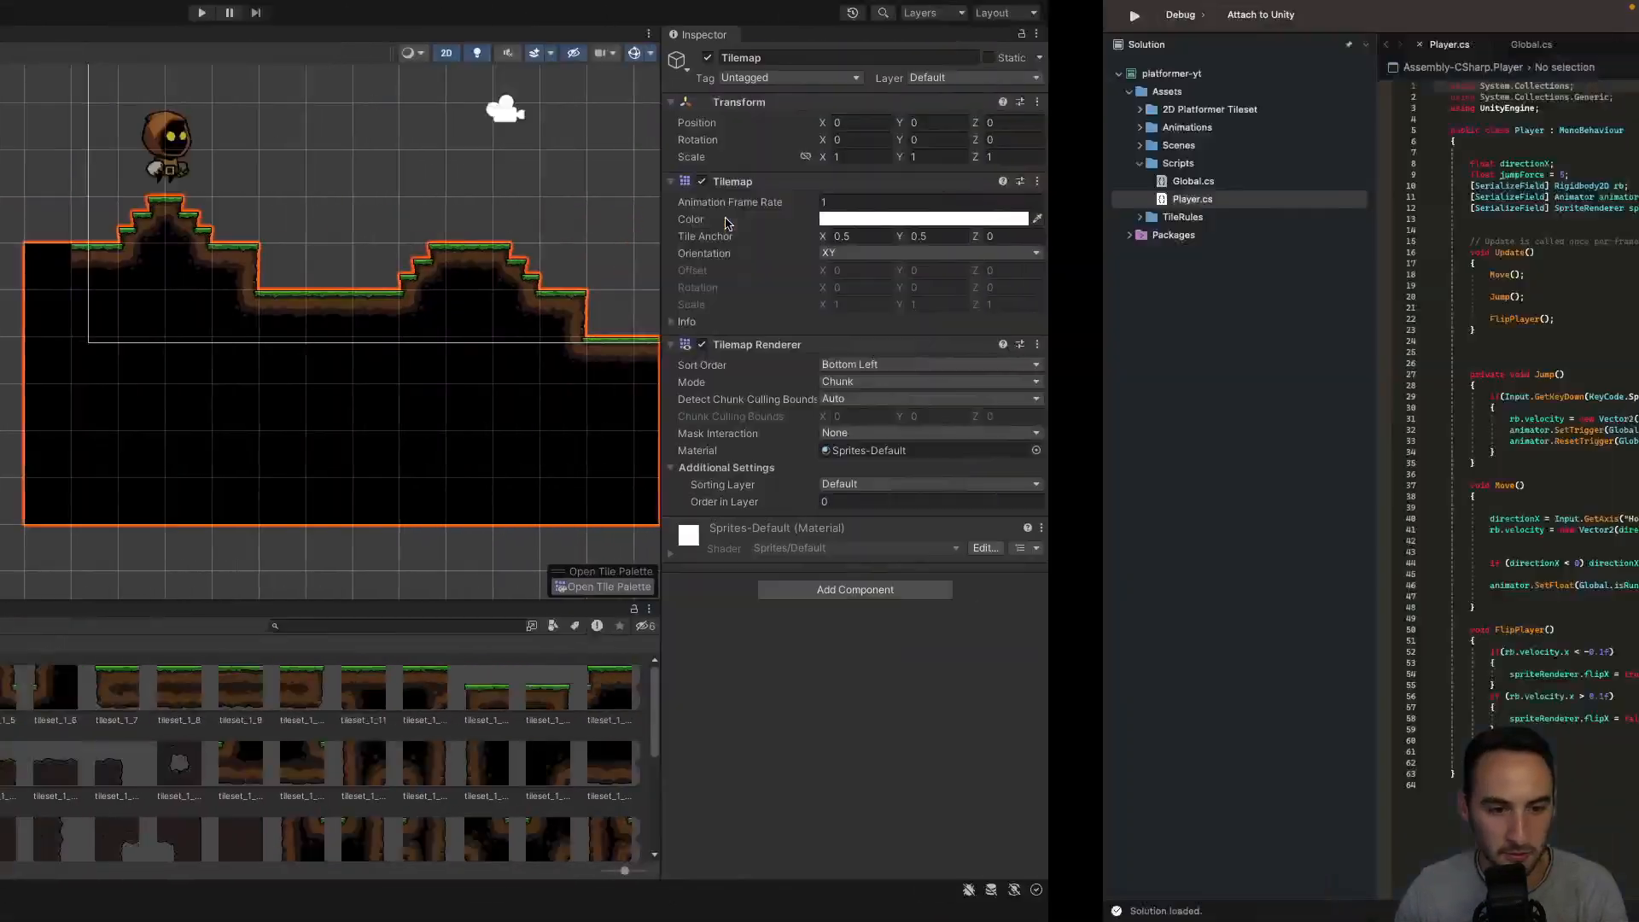
key("ctrl+Left")
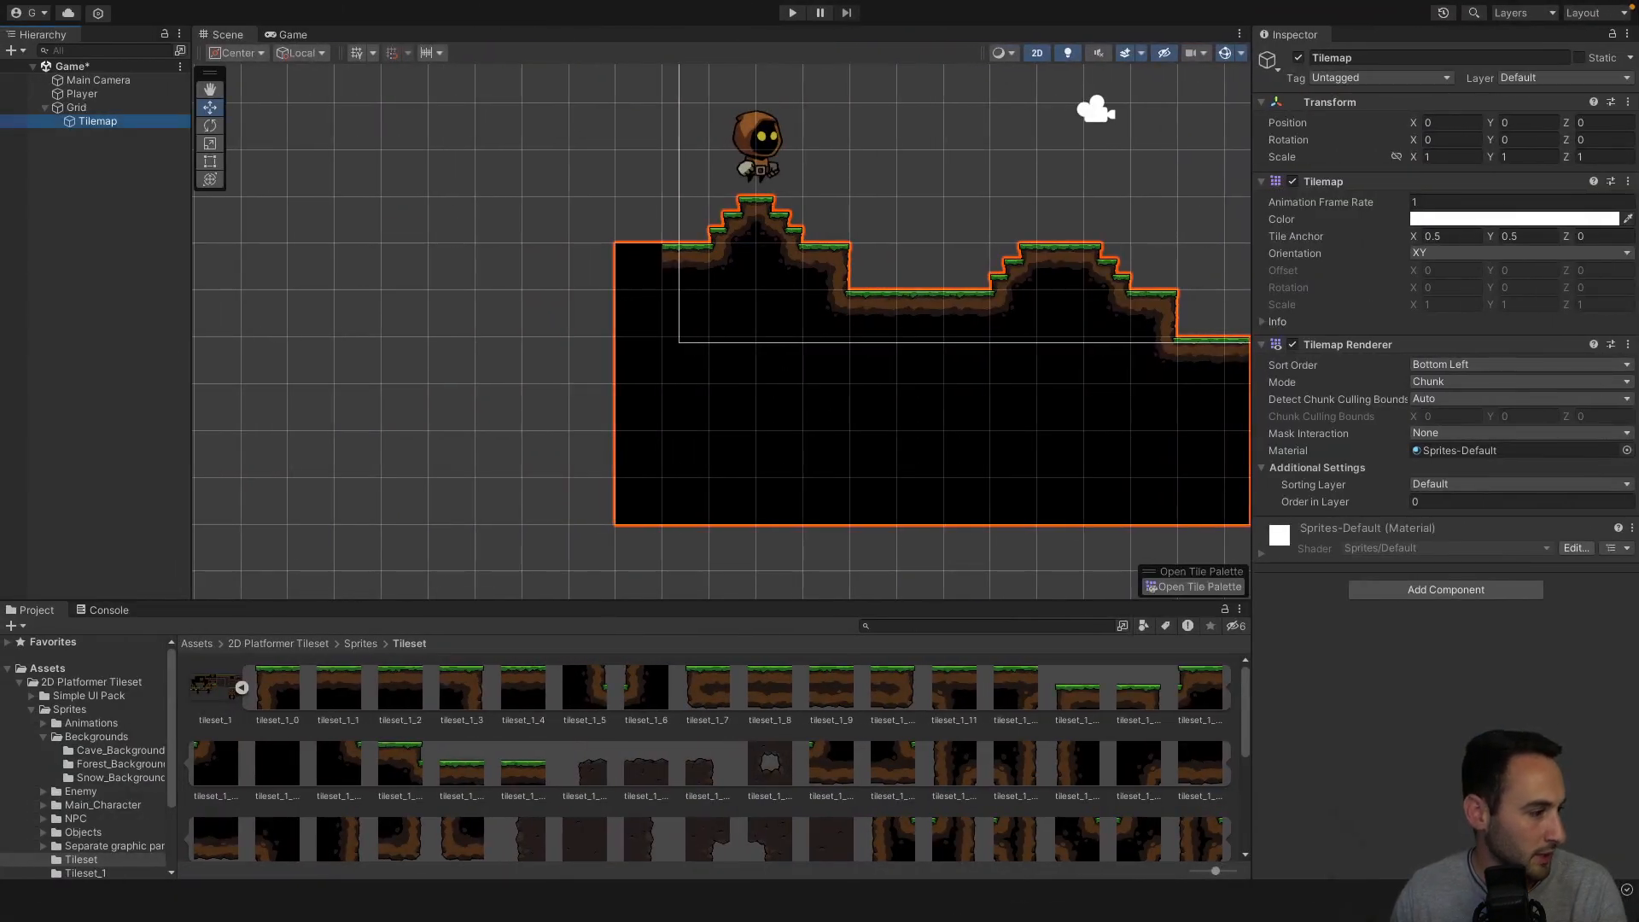
Try fitting a Polygon Collider 2D to the Tilemap by moving one vertex to the terrain's upper-left corner, and undo it.
key("f")
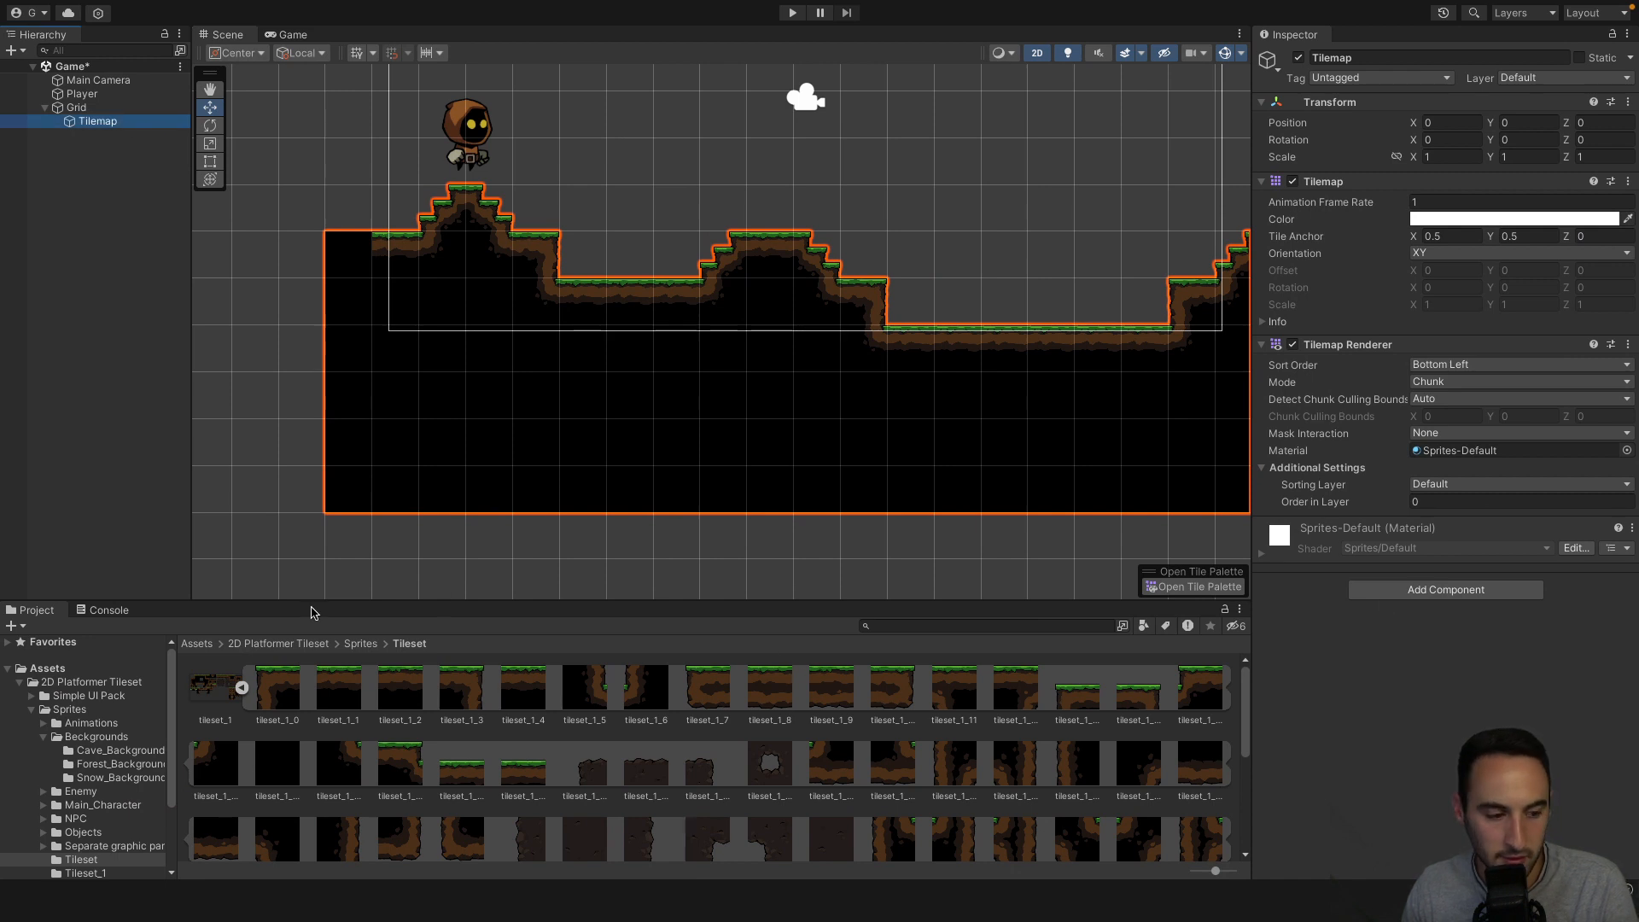
left_click(1440, 587)
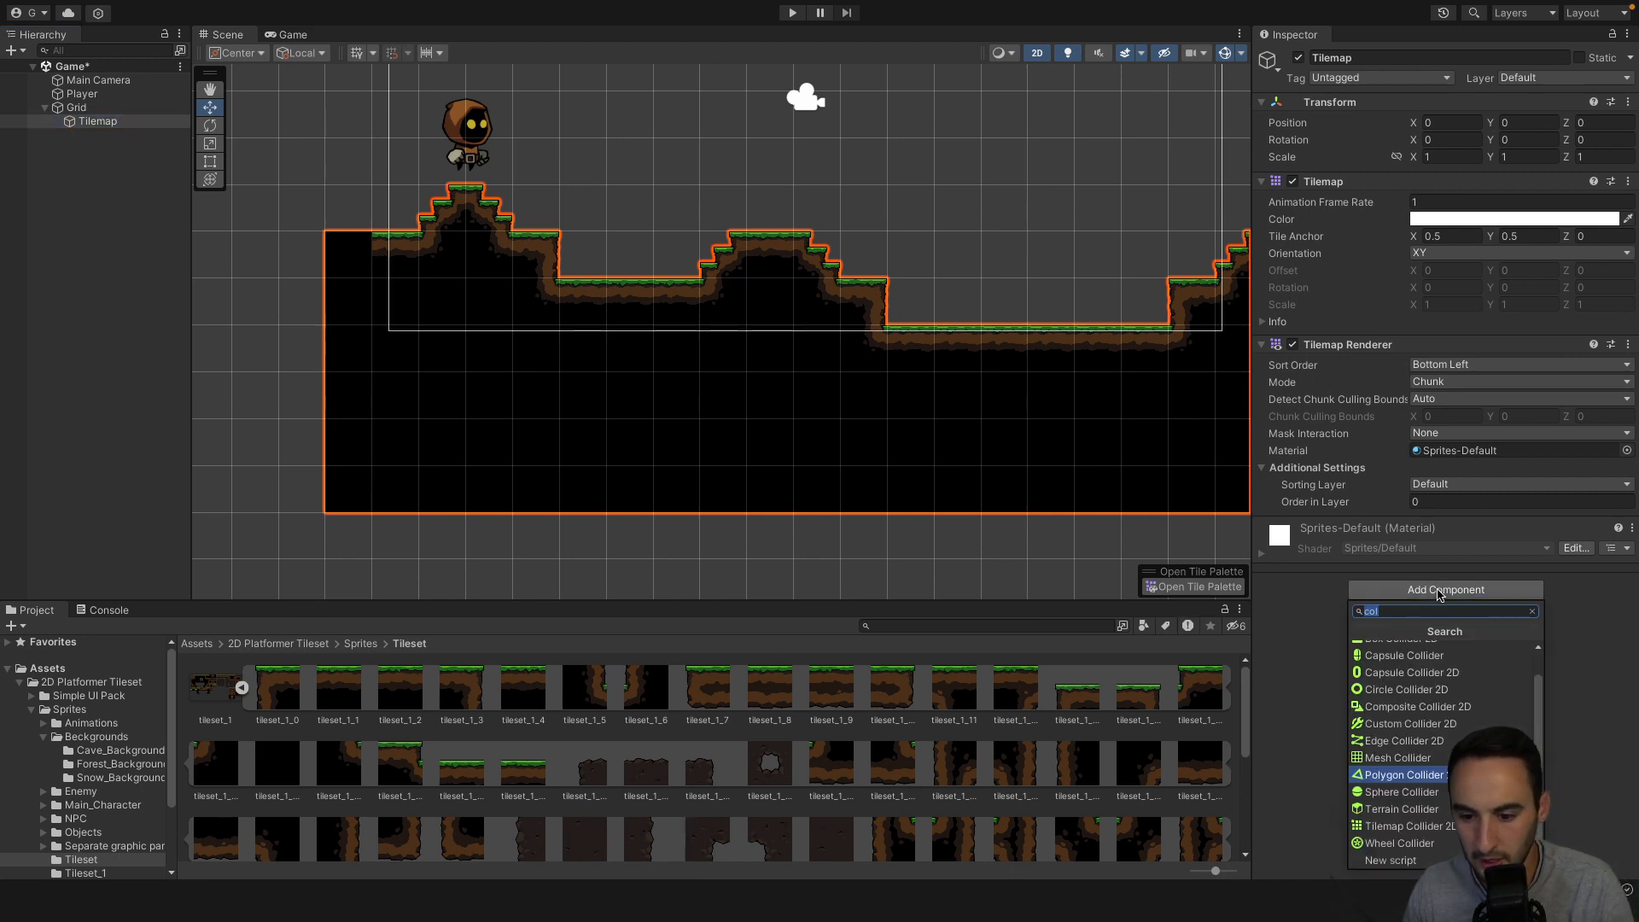
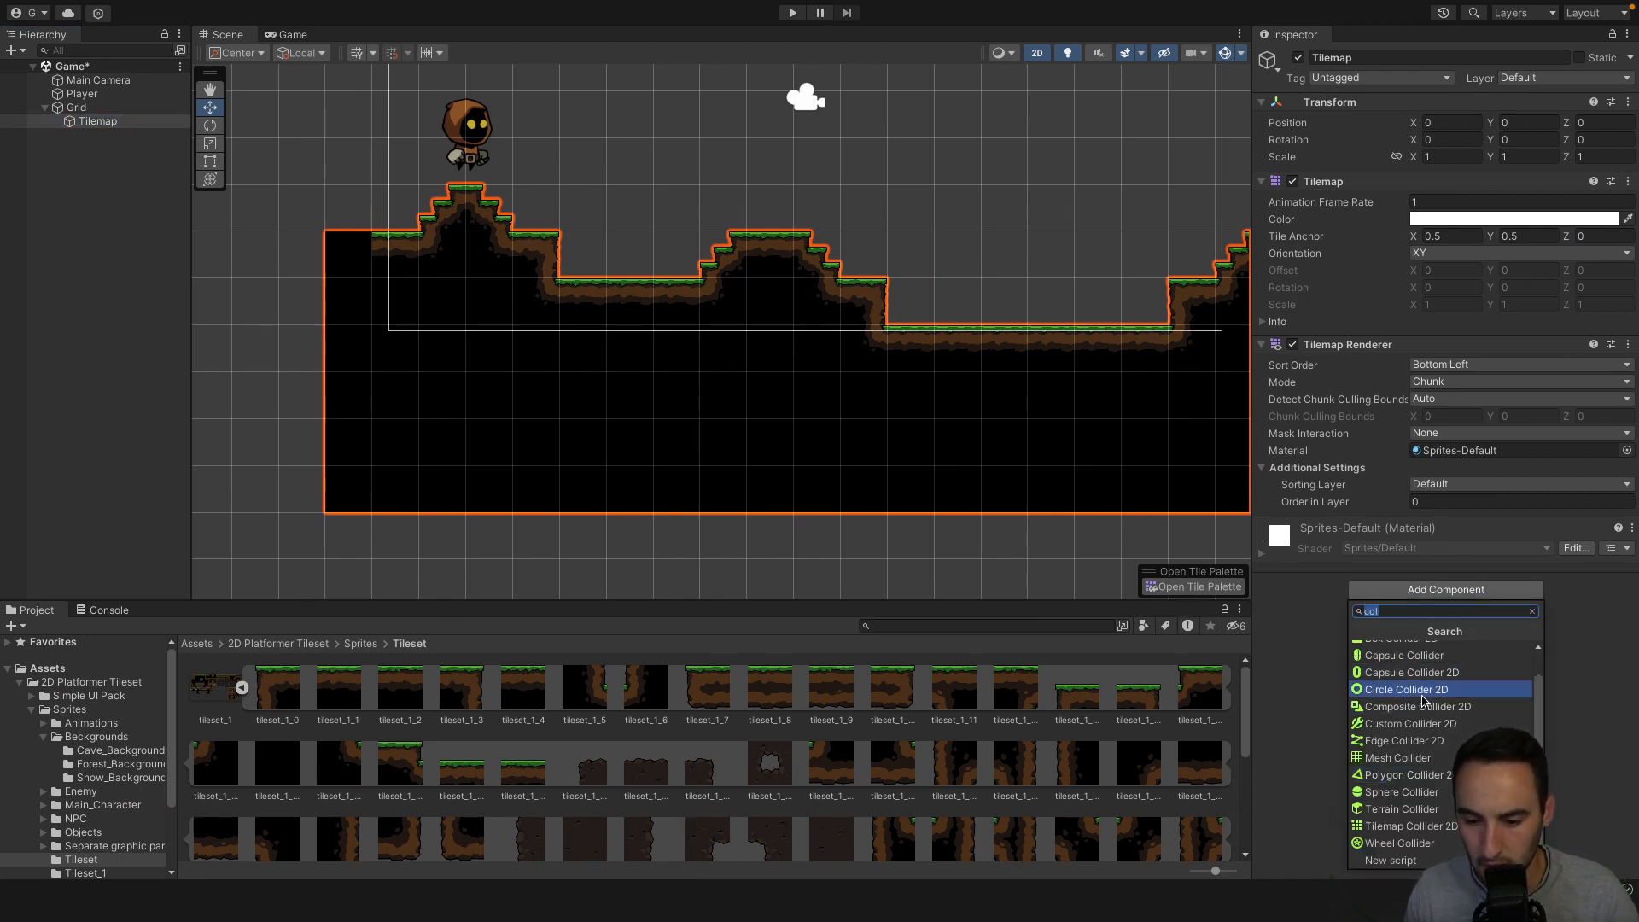
left_click(1426, 775)
left_click(1422, 549)
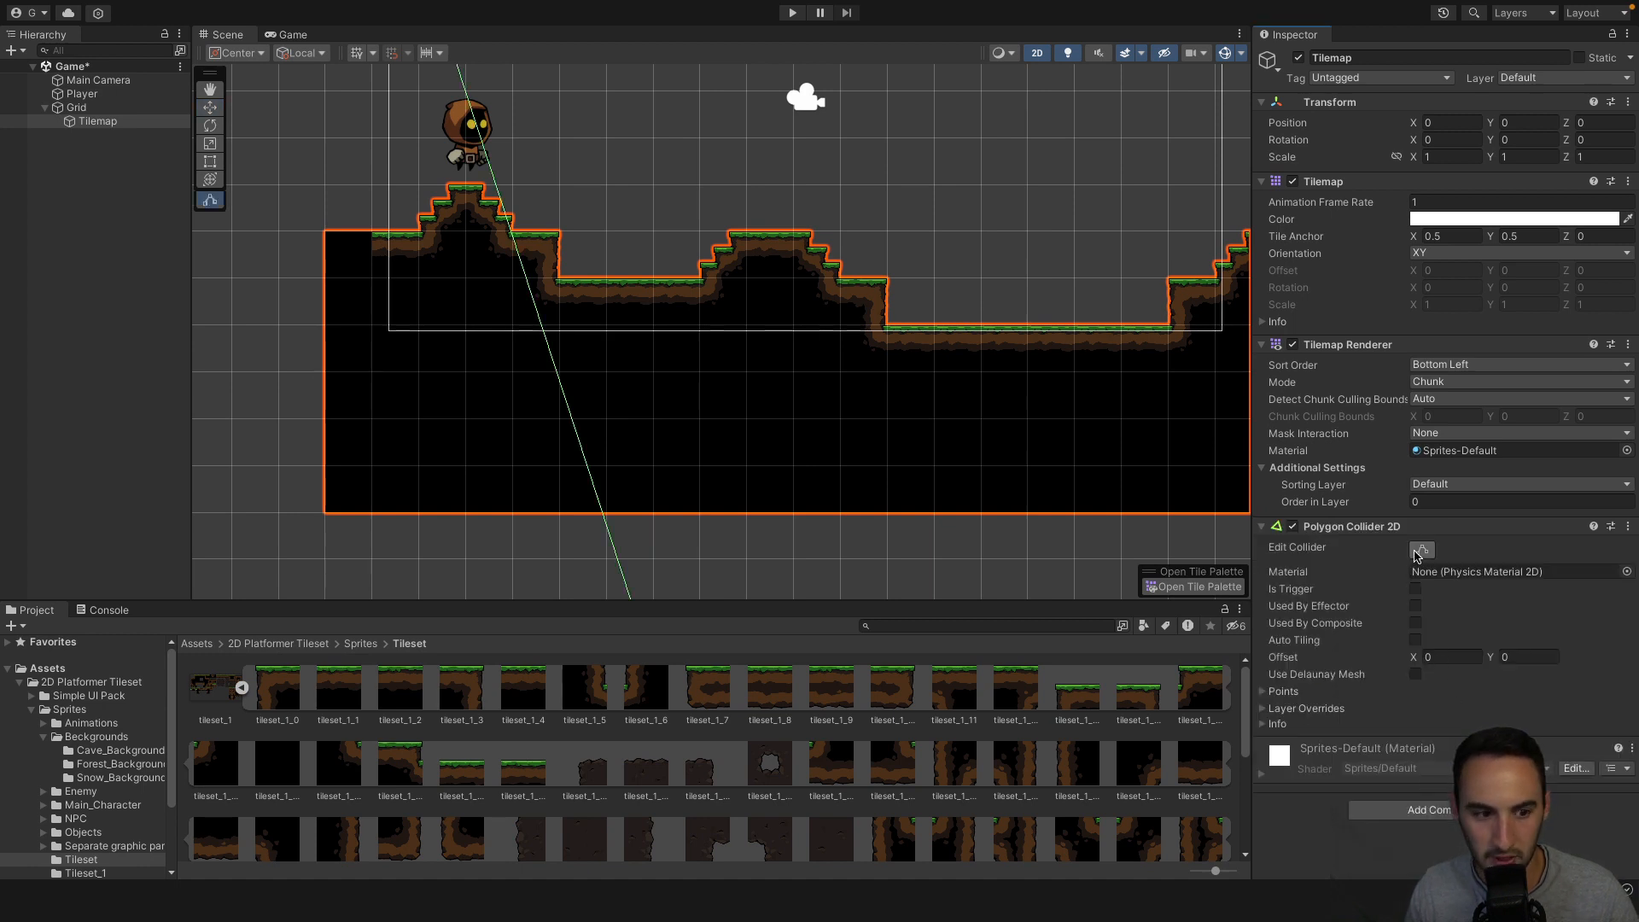
left_click_drag(520, 223, 334, 232)
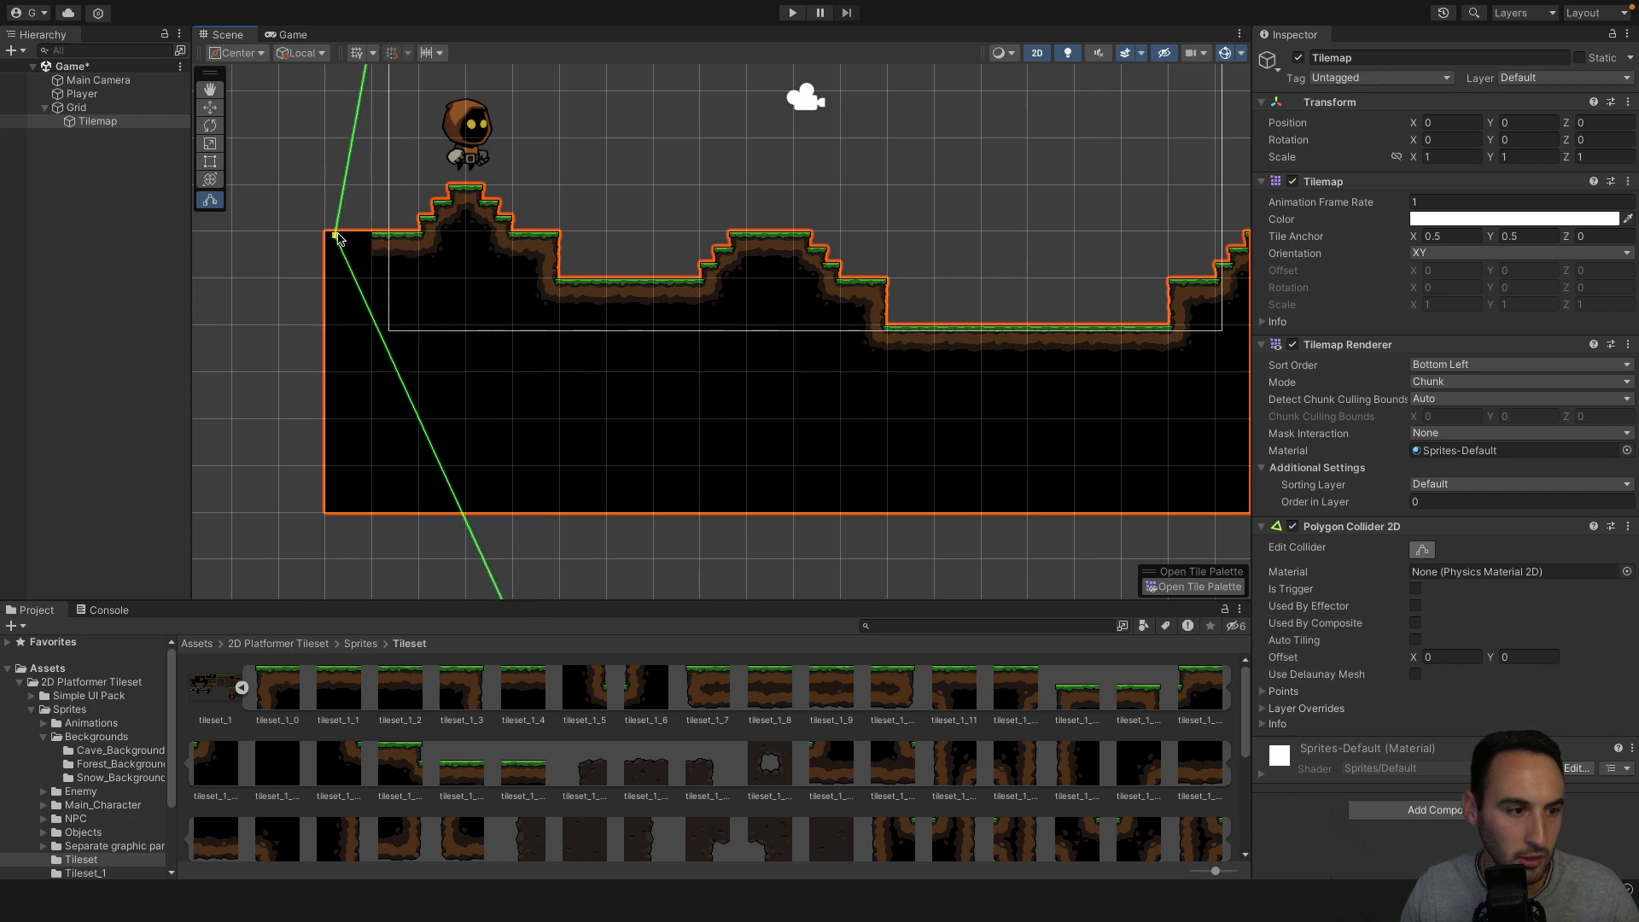
scroll(485, 275, "down", 2)
scroll(486, 274, "down", 2)
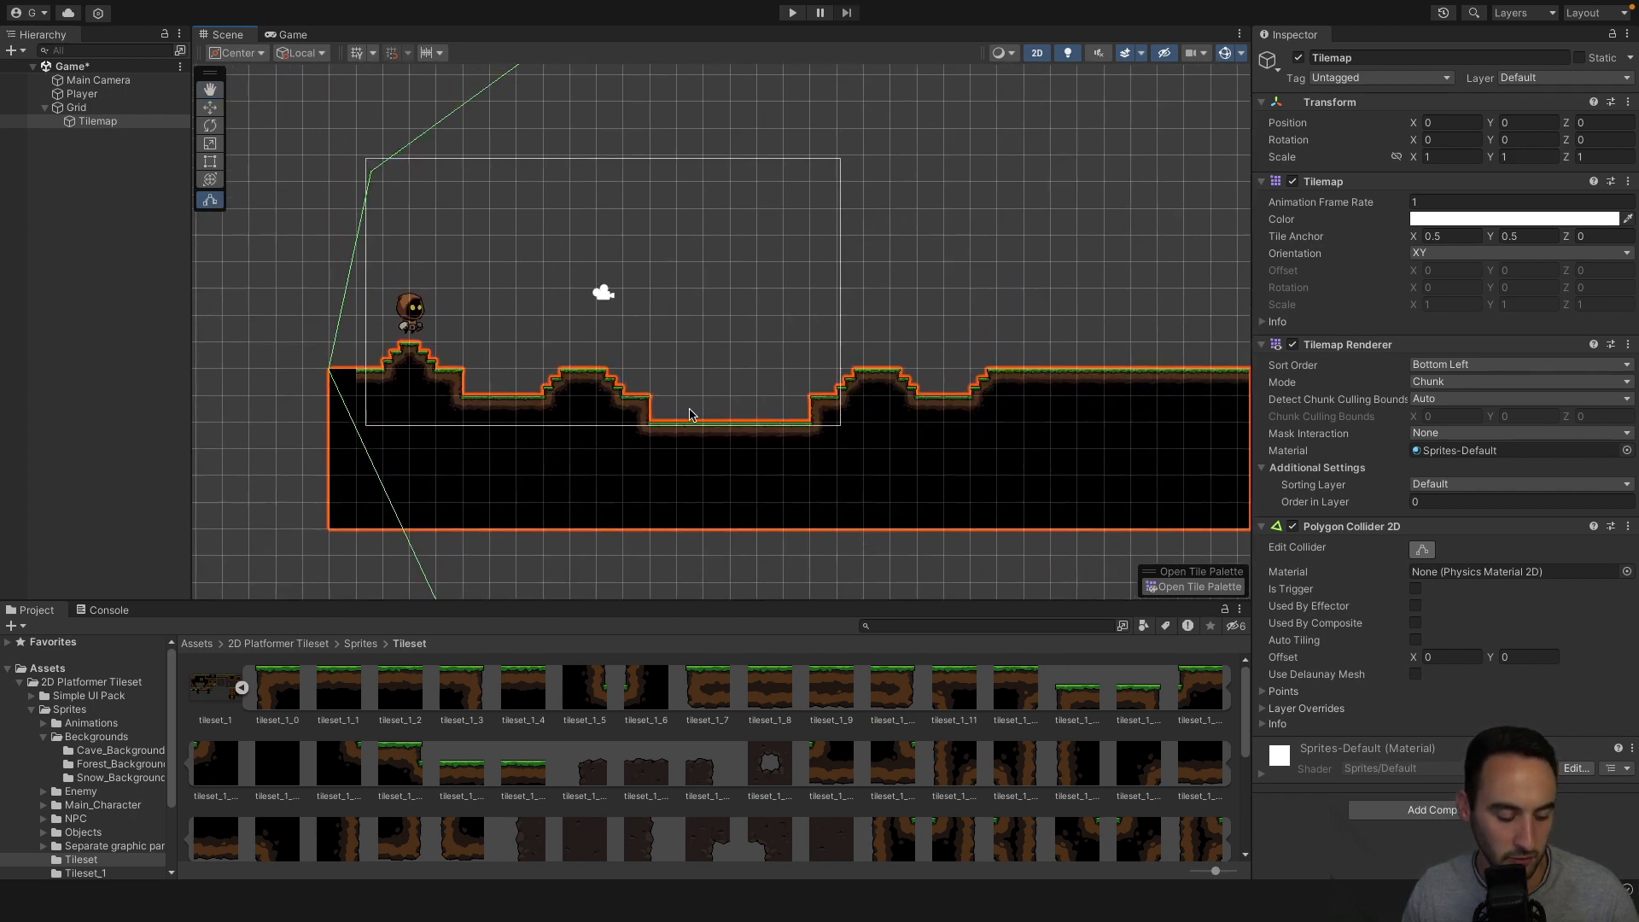
key("ctrl+z")
key("ctrl+z")
Try adding a Polygon Collider 2D component to the Grid object, and undo the addition.
left_click(82, 94)
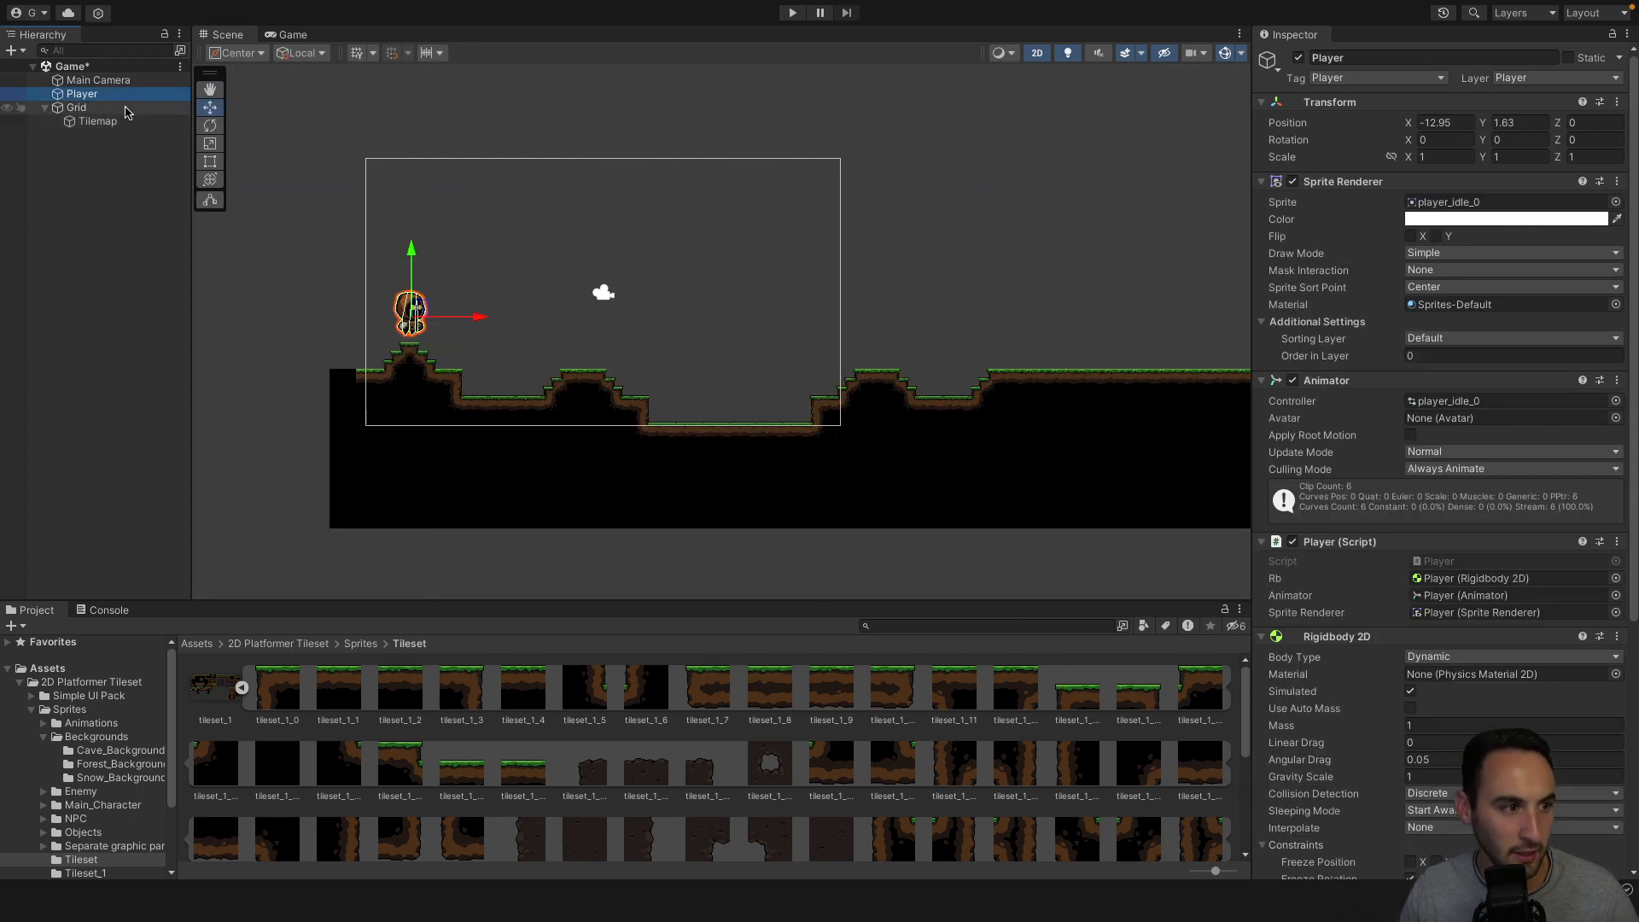
left_click(99, 108)
left_click(1468, 287)
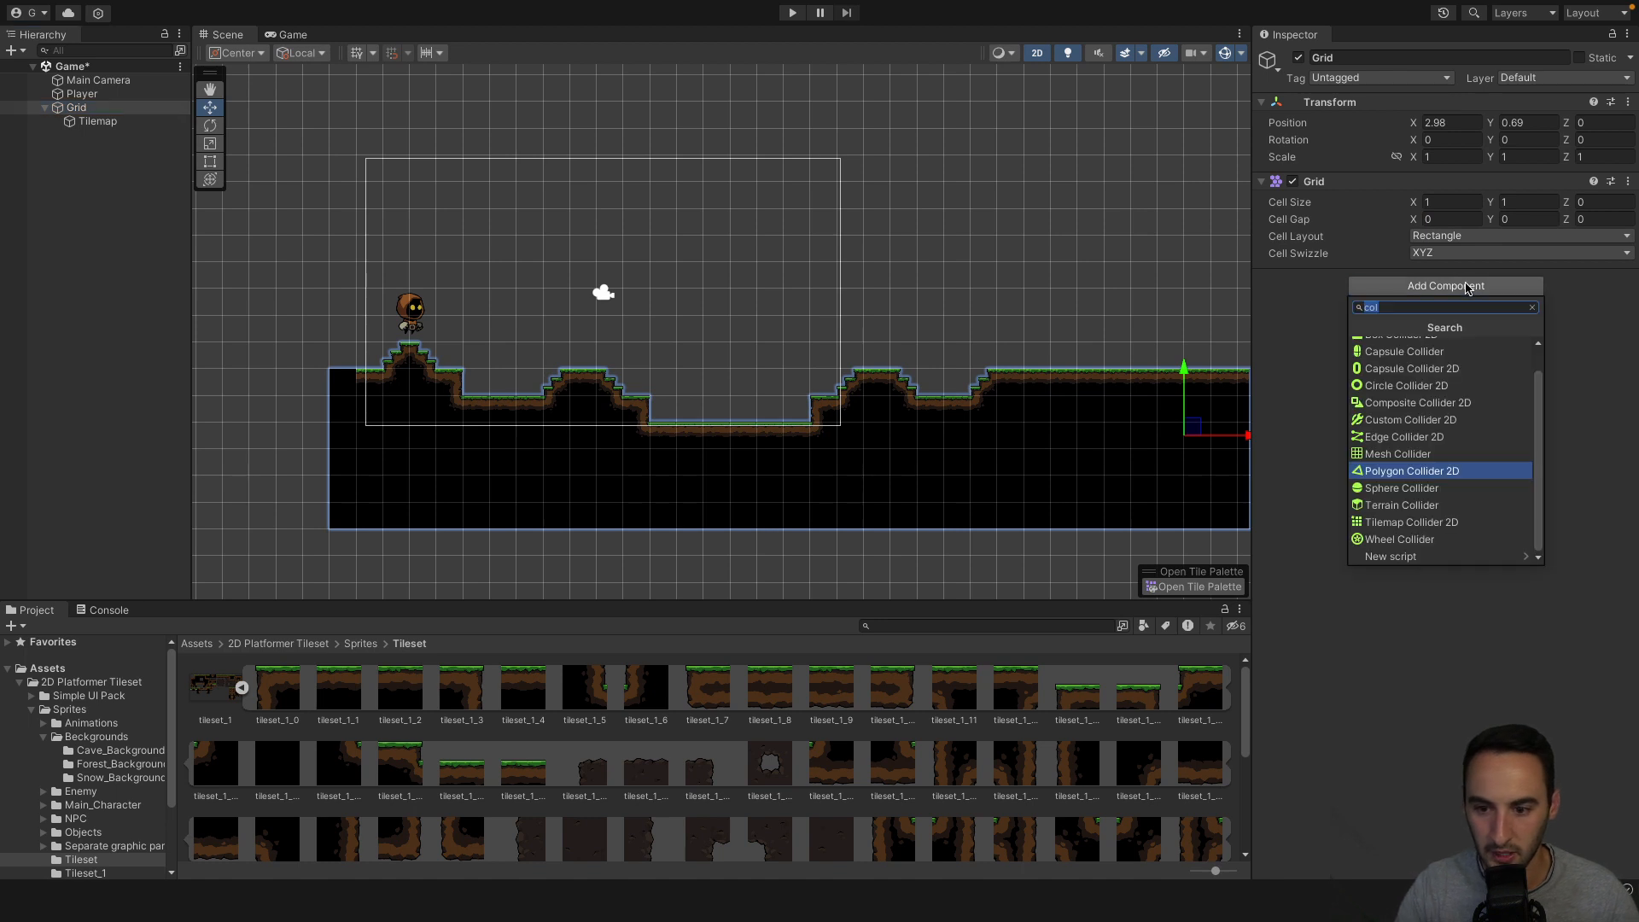
key("Return")
key("ctrl+z")
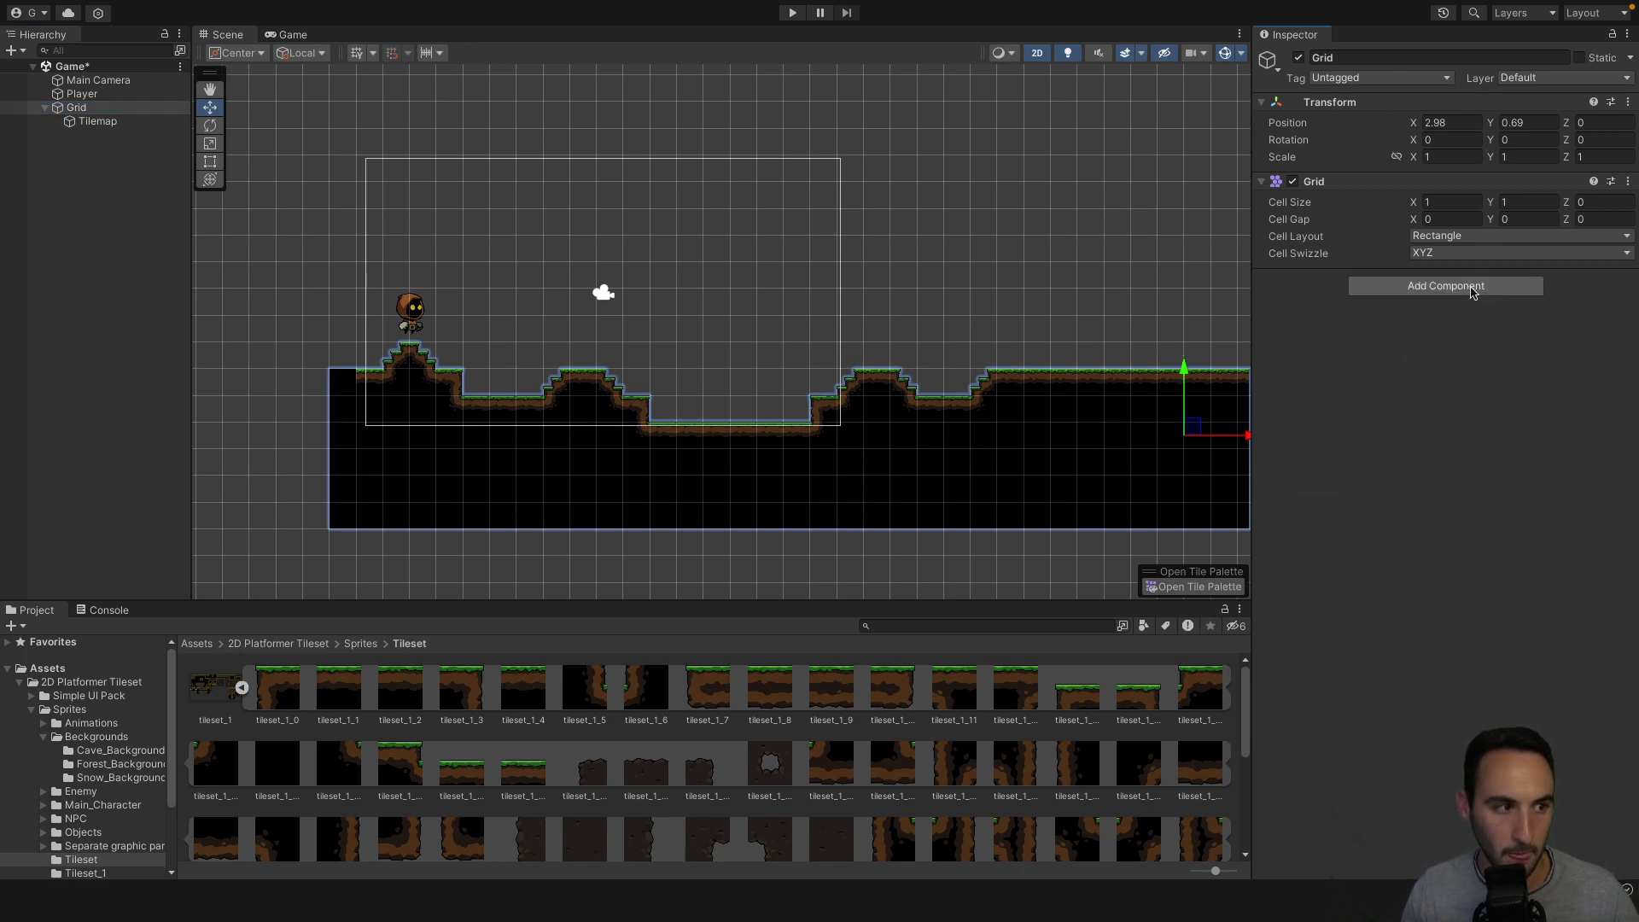
Select the Tilemap and examine the stepped terrain edge beneath the Player up close.
left_click(95, 122)
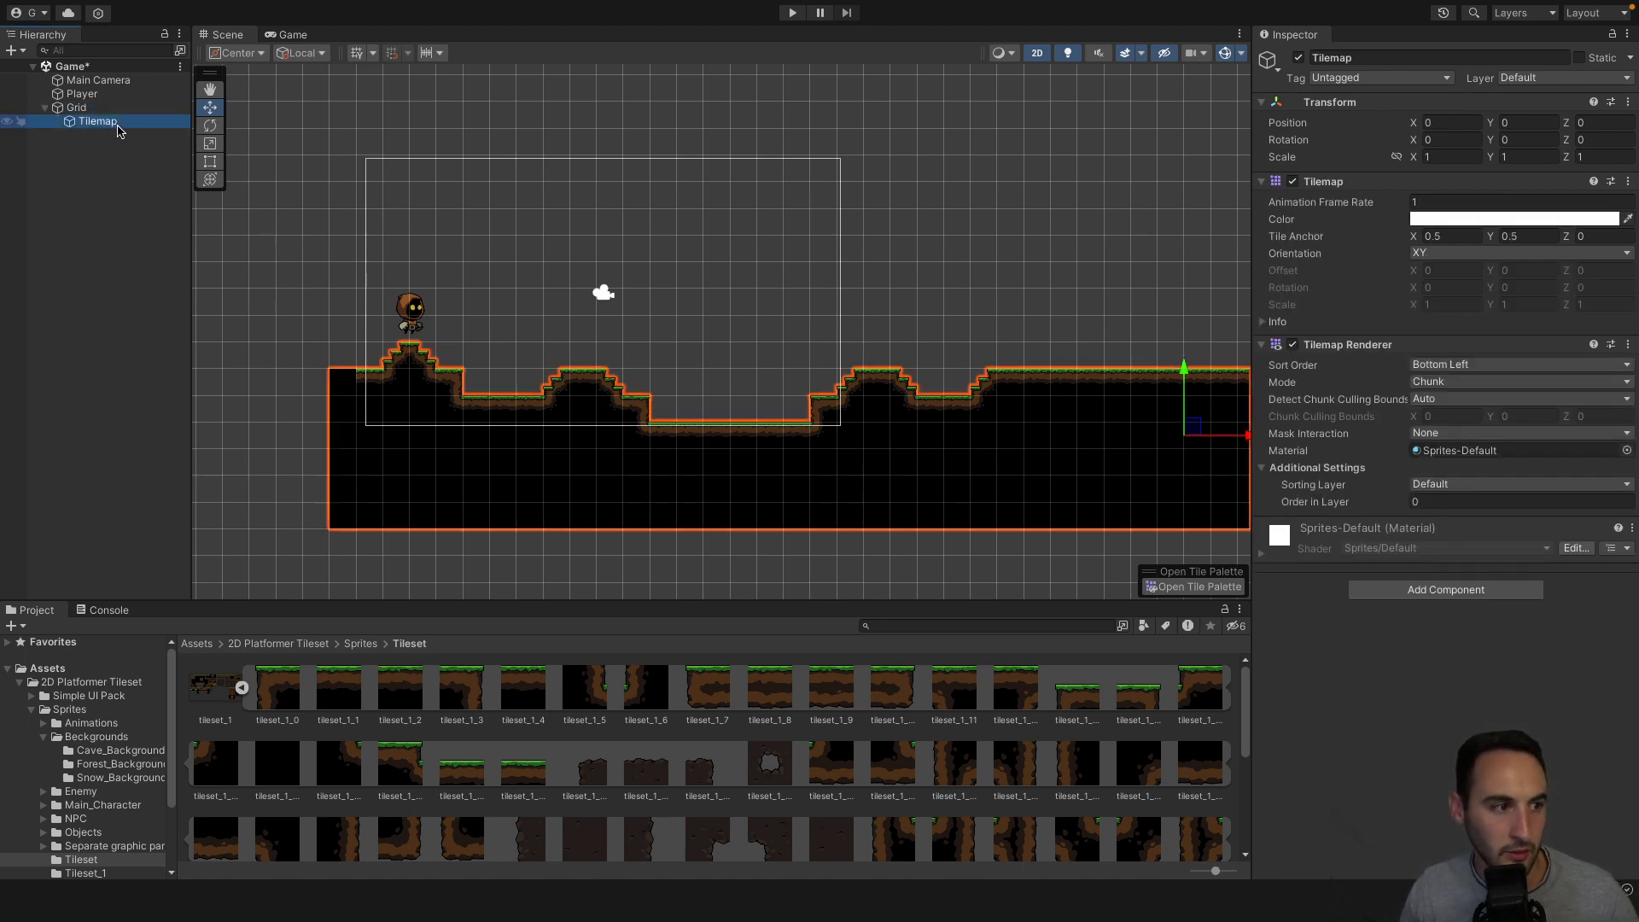
left_click(111, 108)
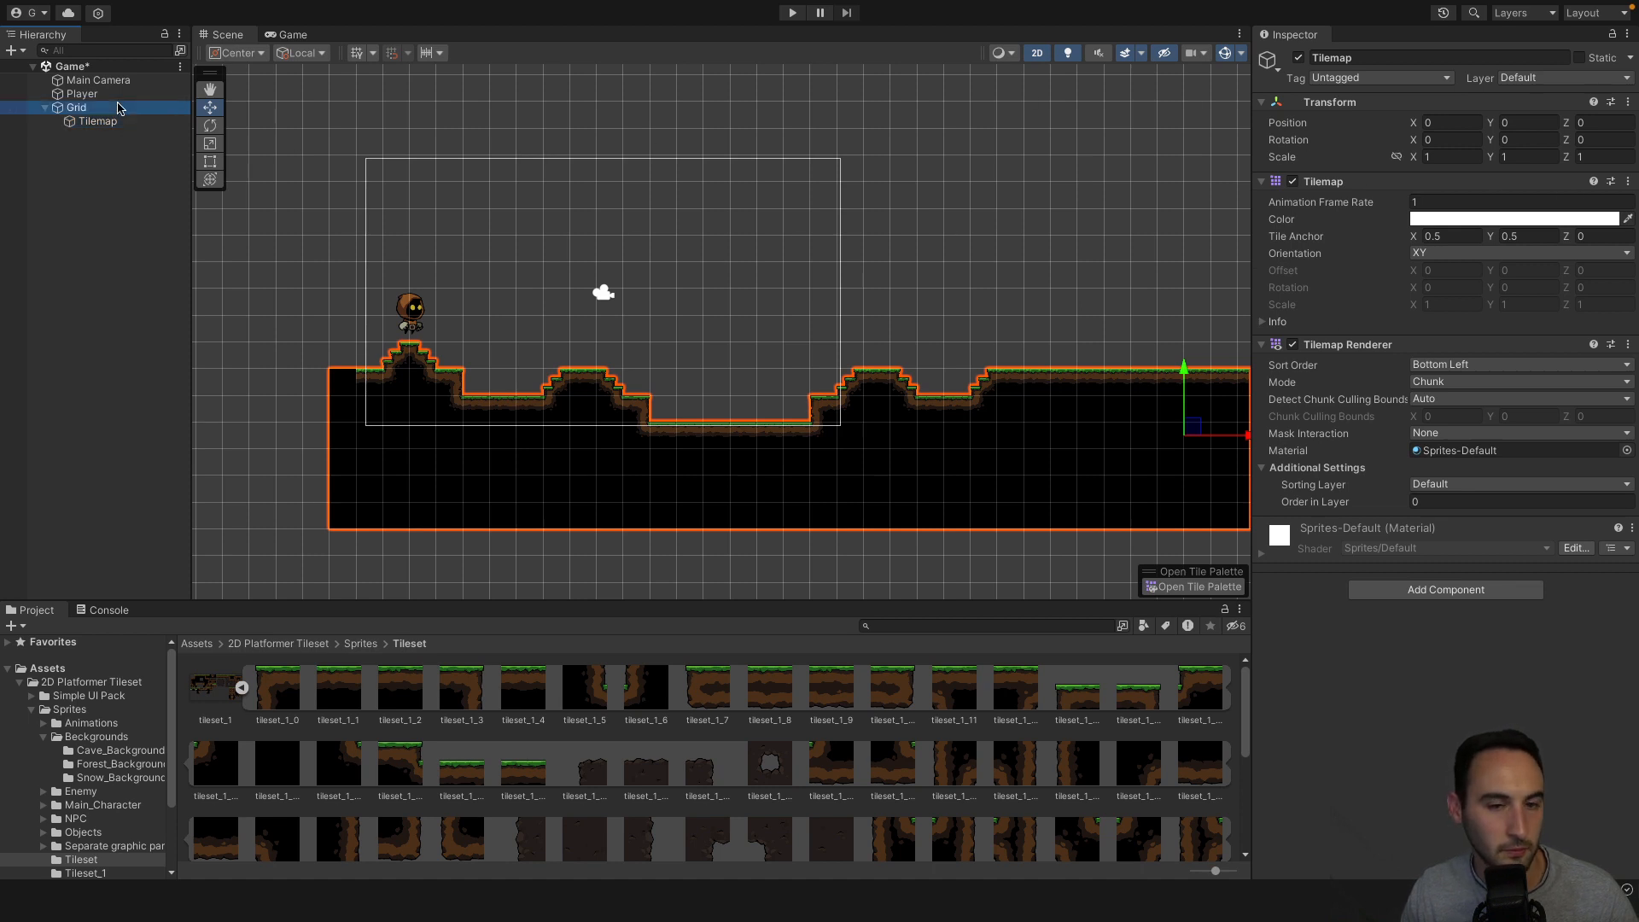
left_click(108, 121)
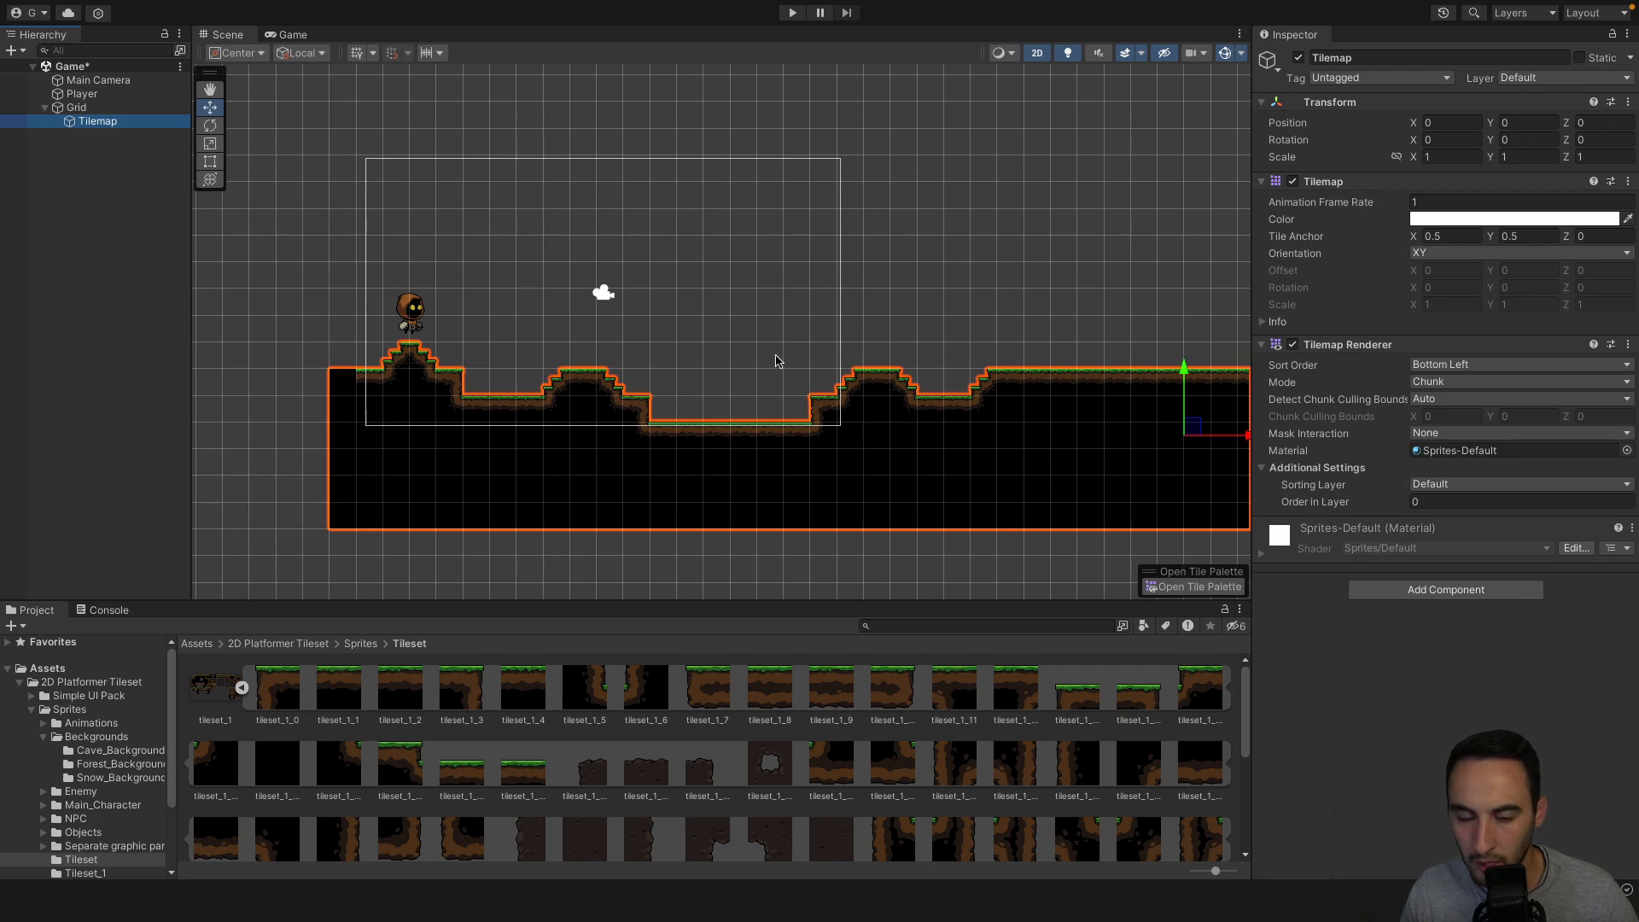
scroll(385, 375, "up", 8)
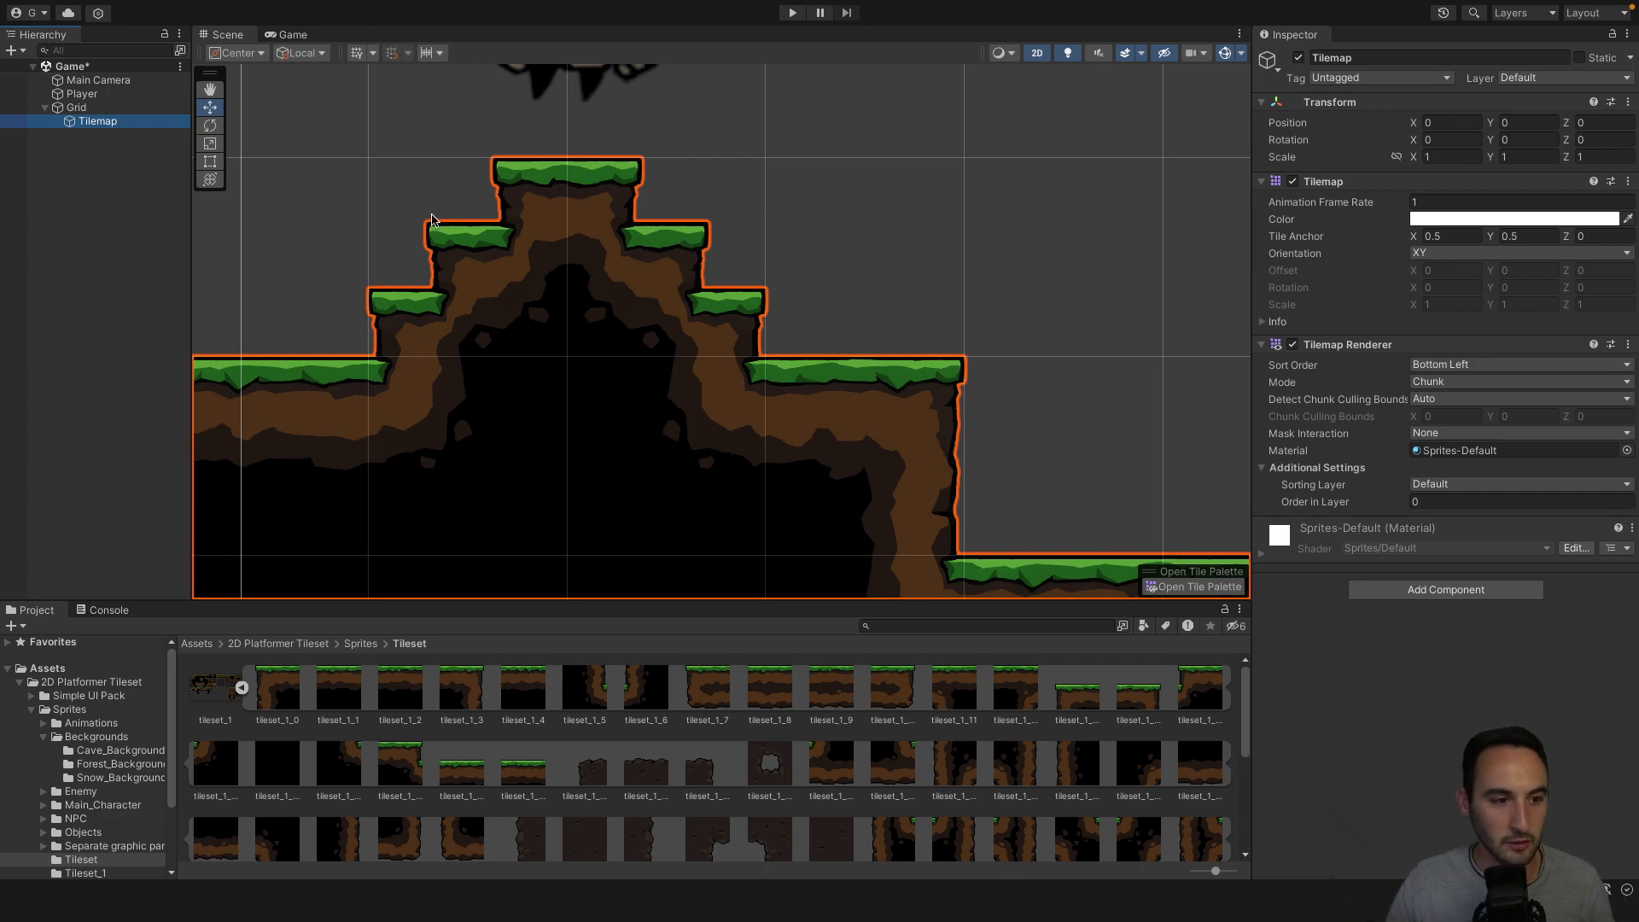
scroll(431, 219, "down", 6)
scroll(882, 478, "down", 2)
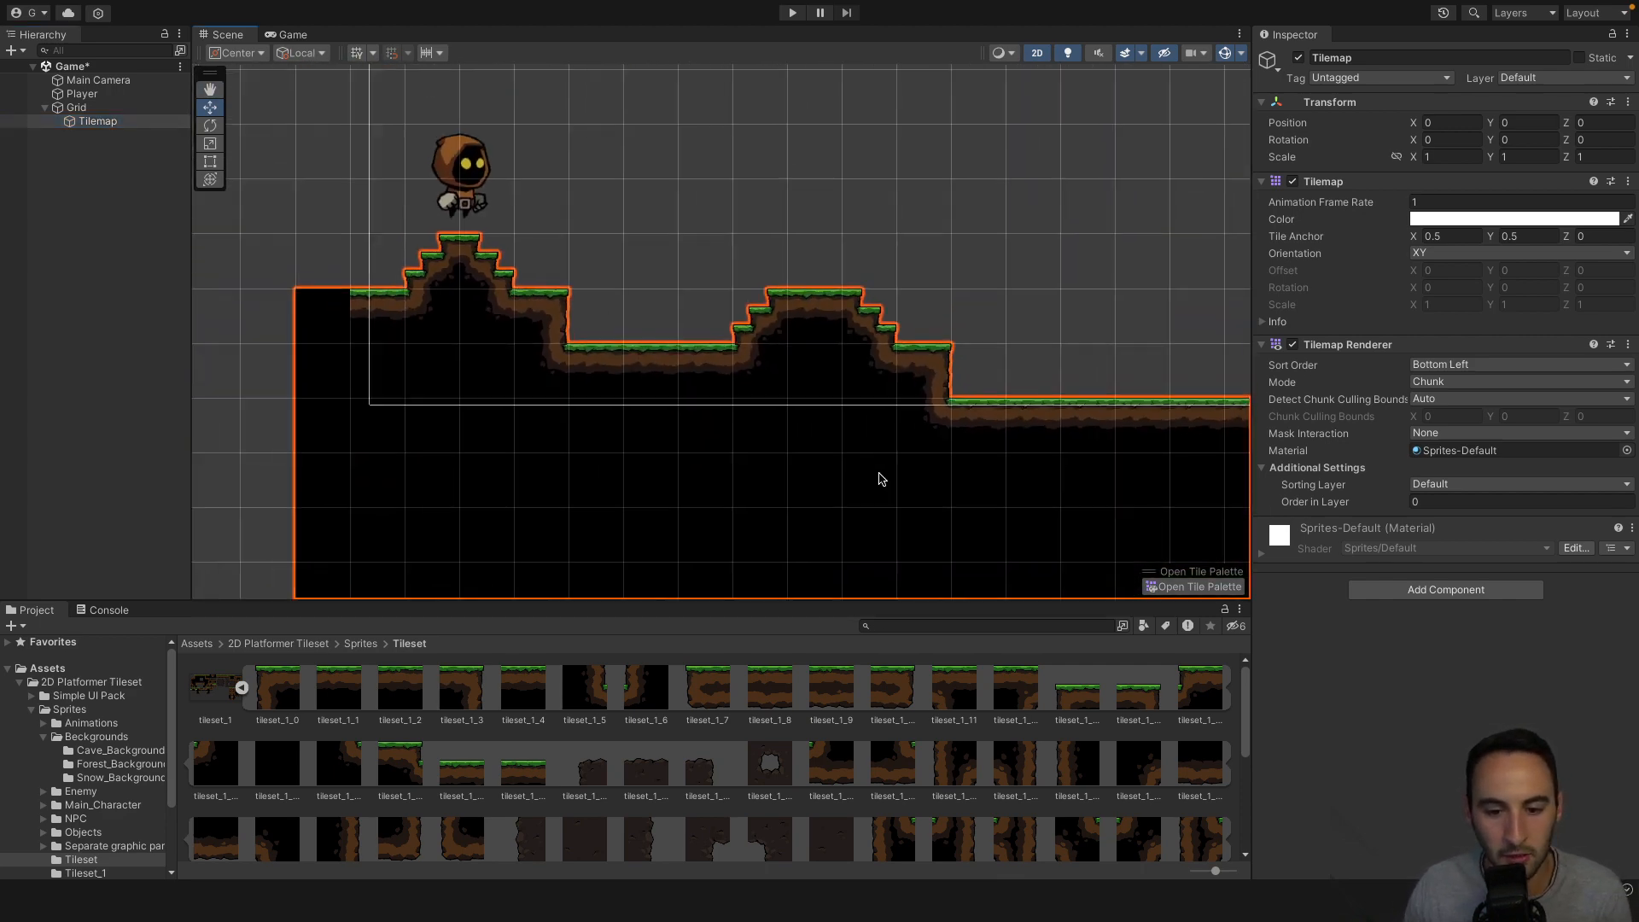
Examine the component settings of the Grid and the Tilemap, including the Tilemap Renderer's sorting layer options.
middle_click_drag(881, 479, 589, 408)
scroll(760, 437, "down", 5)
middle_click_drag(731, 445, 612, 438)
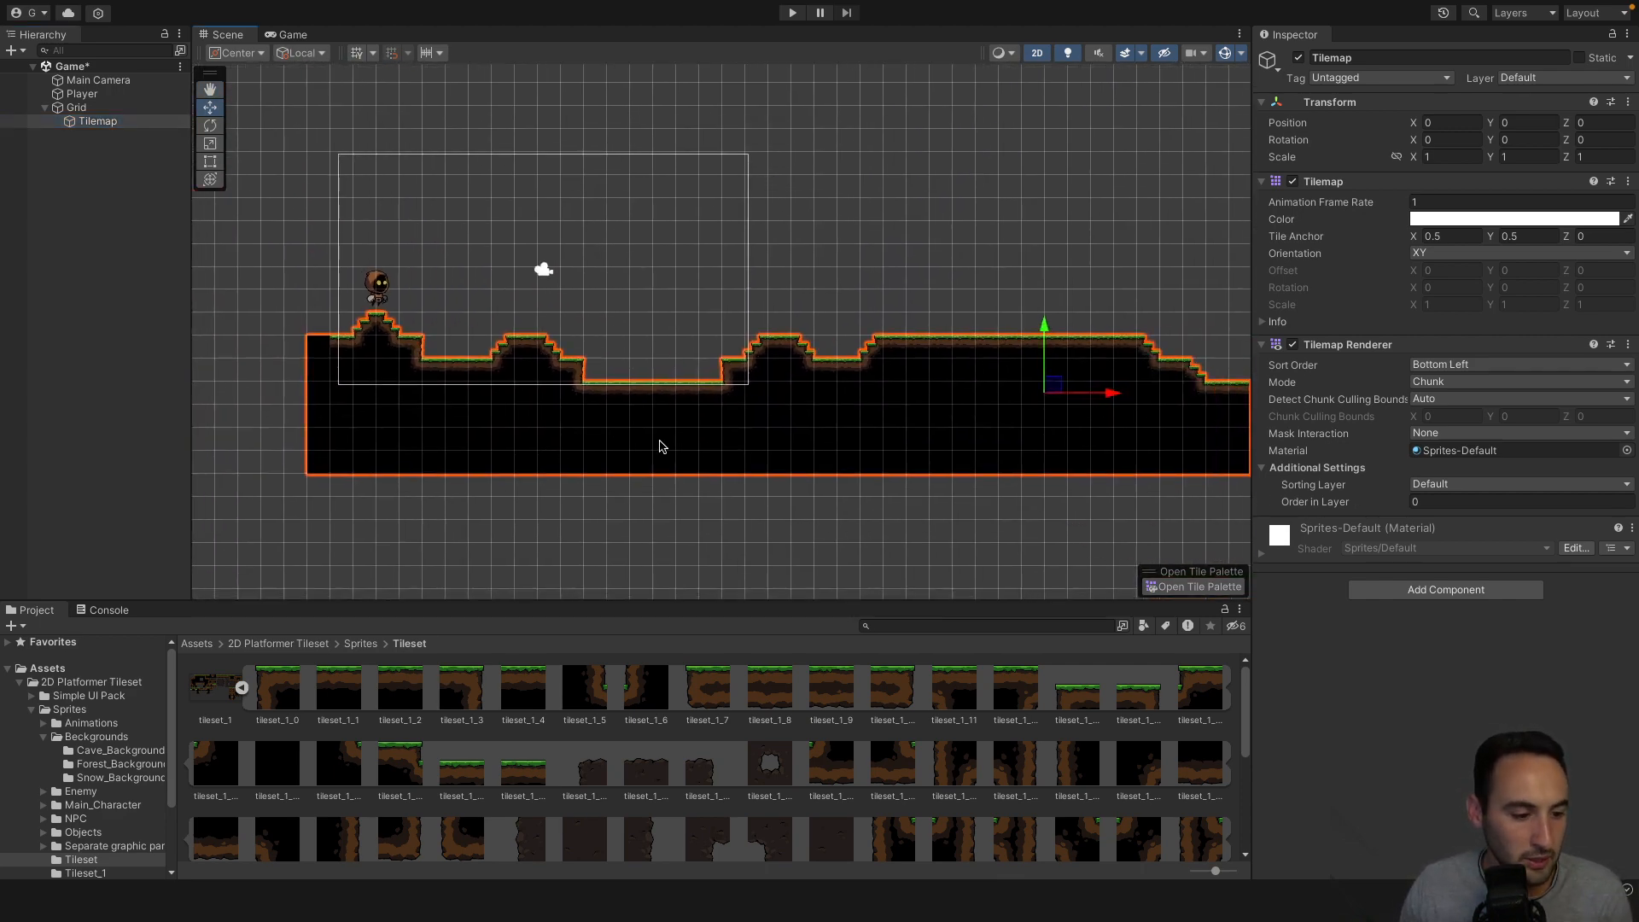
left_click(124, 109)
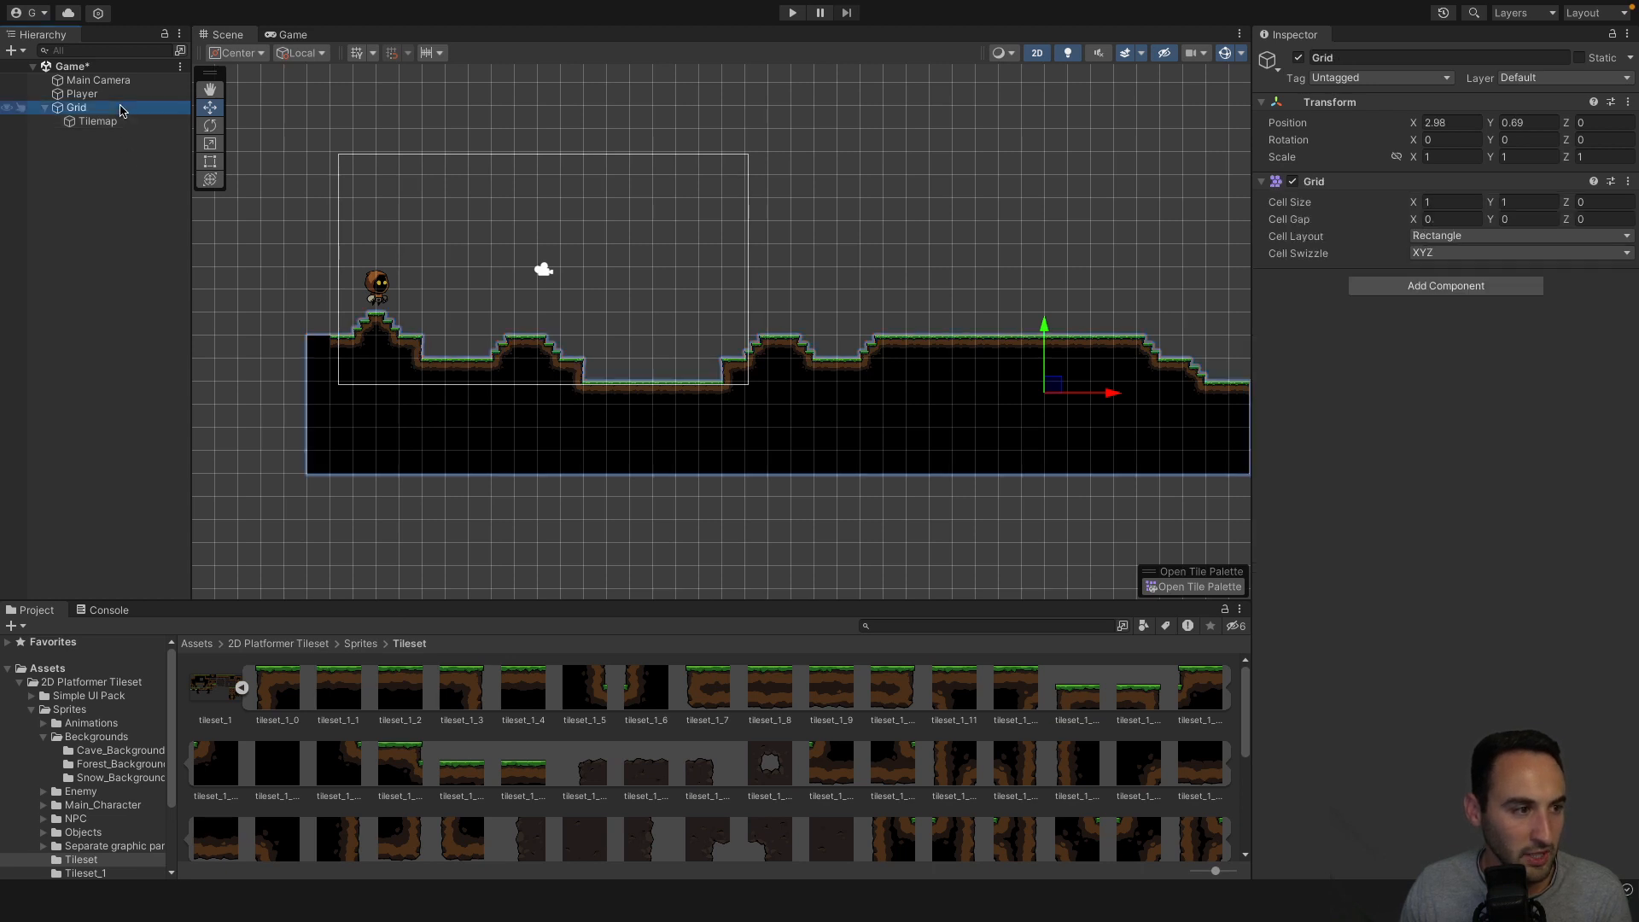
left_click(135, 121)
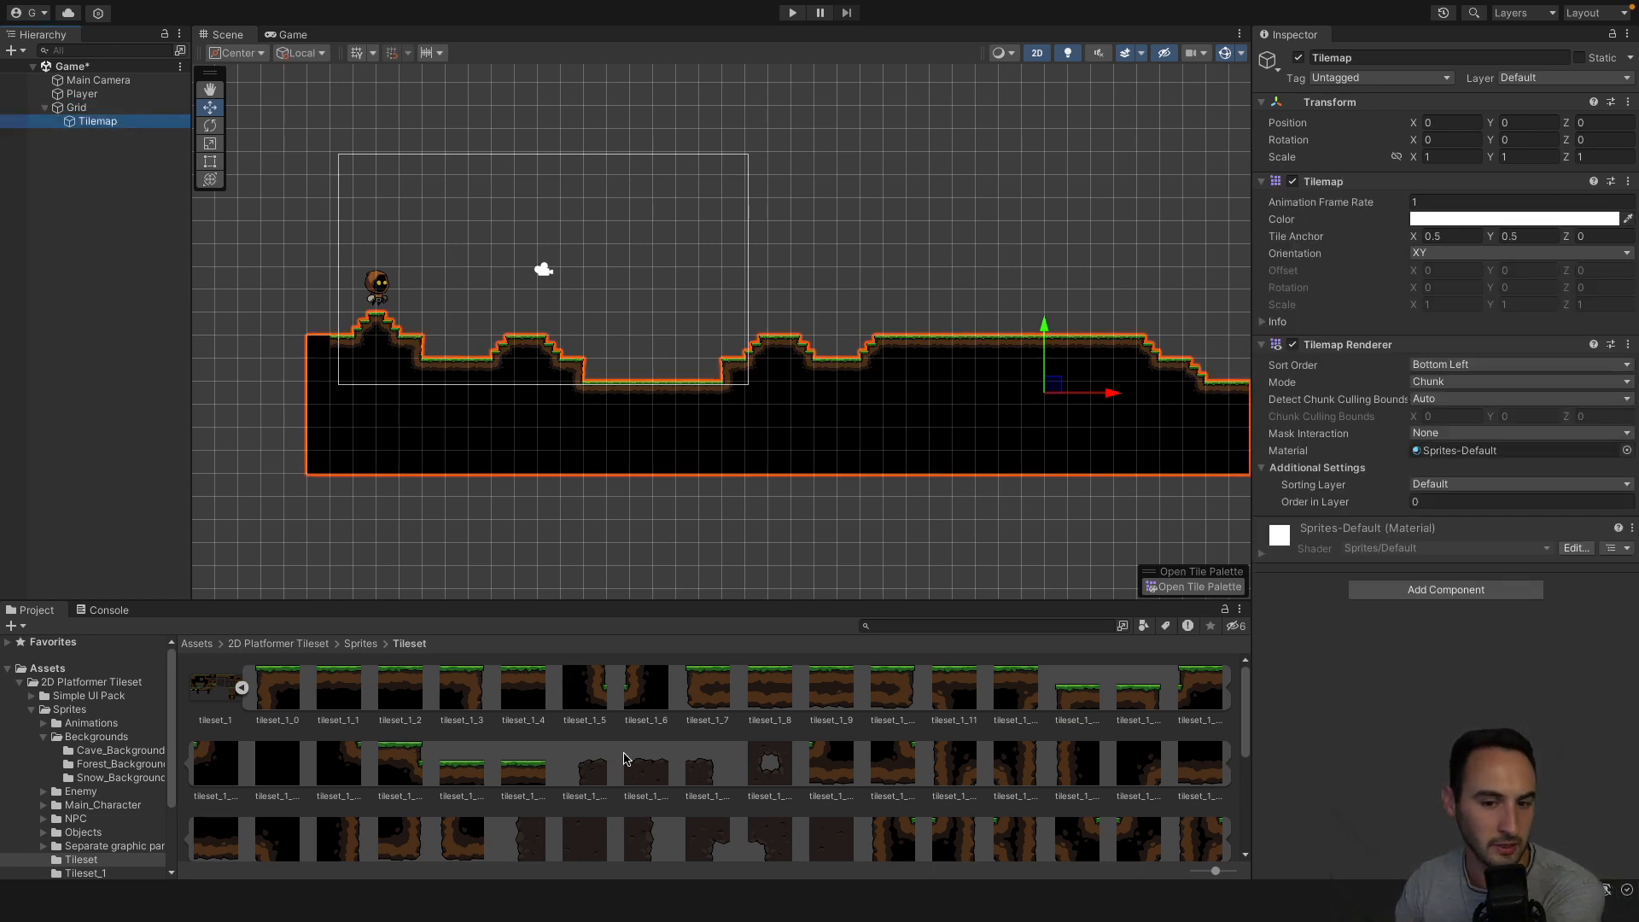
left_click(1434, 484)
left_click(1417, 676)
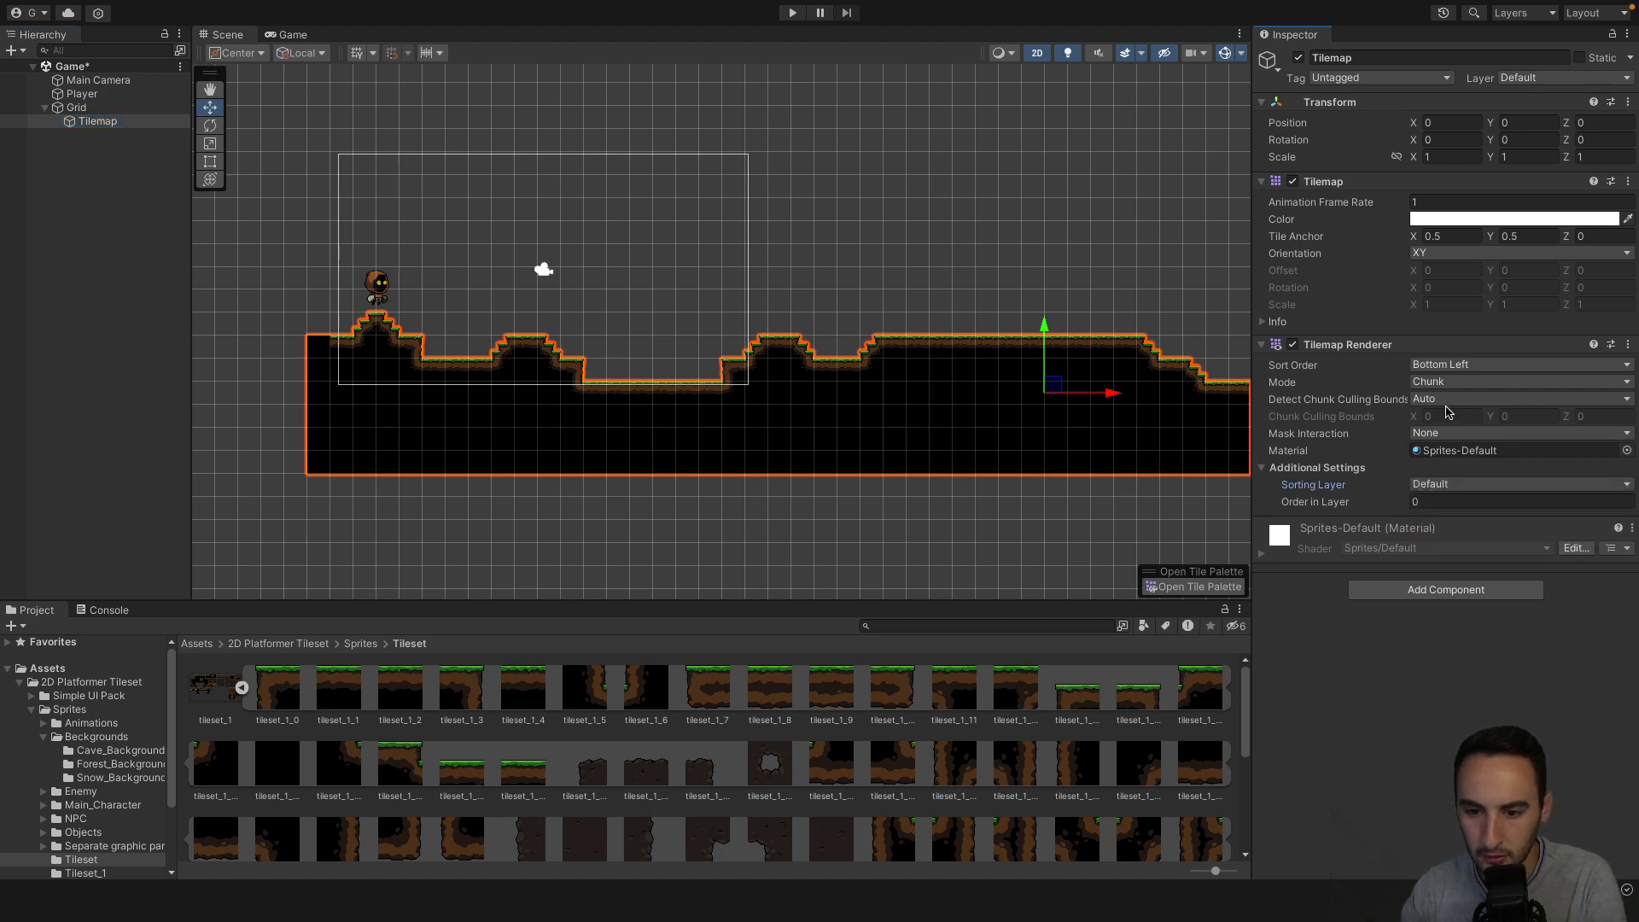
Try adding a Box Collider 2D and a Mesh Collider to the Tilemap, undoing each addition.
left_click(1445, 588)
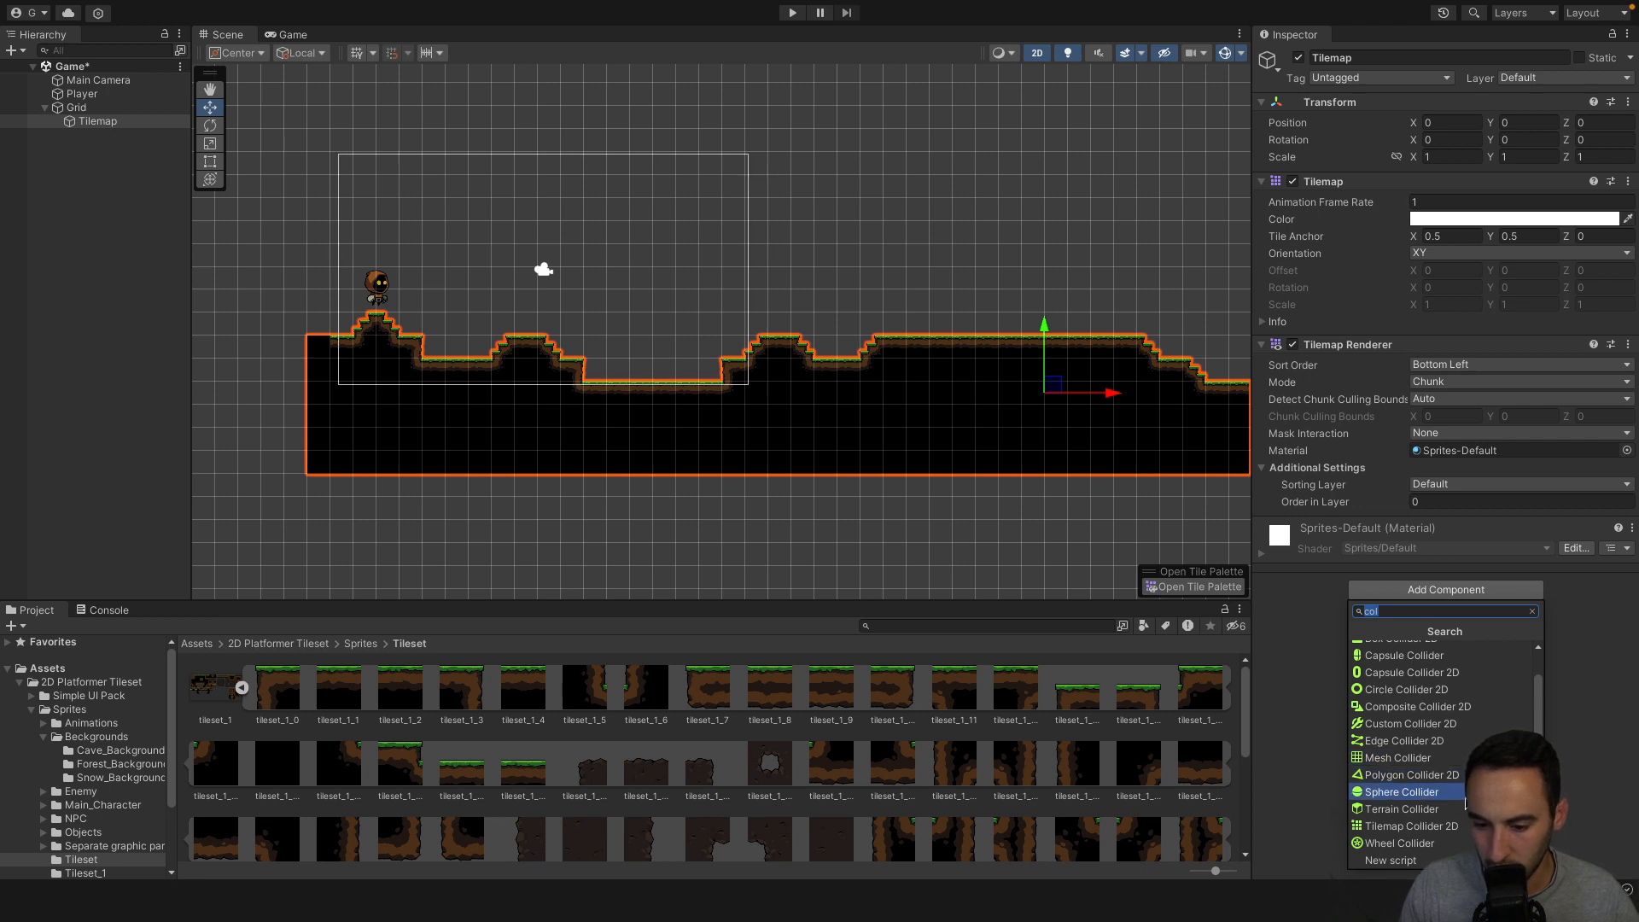
scroll(1451, 772, "up", 1)
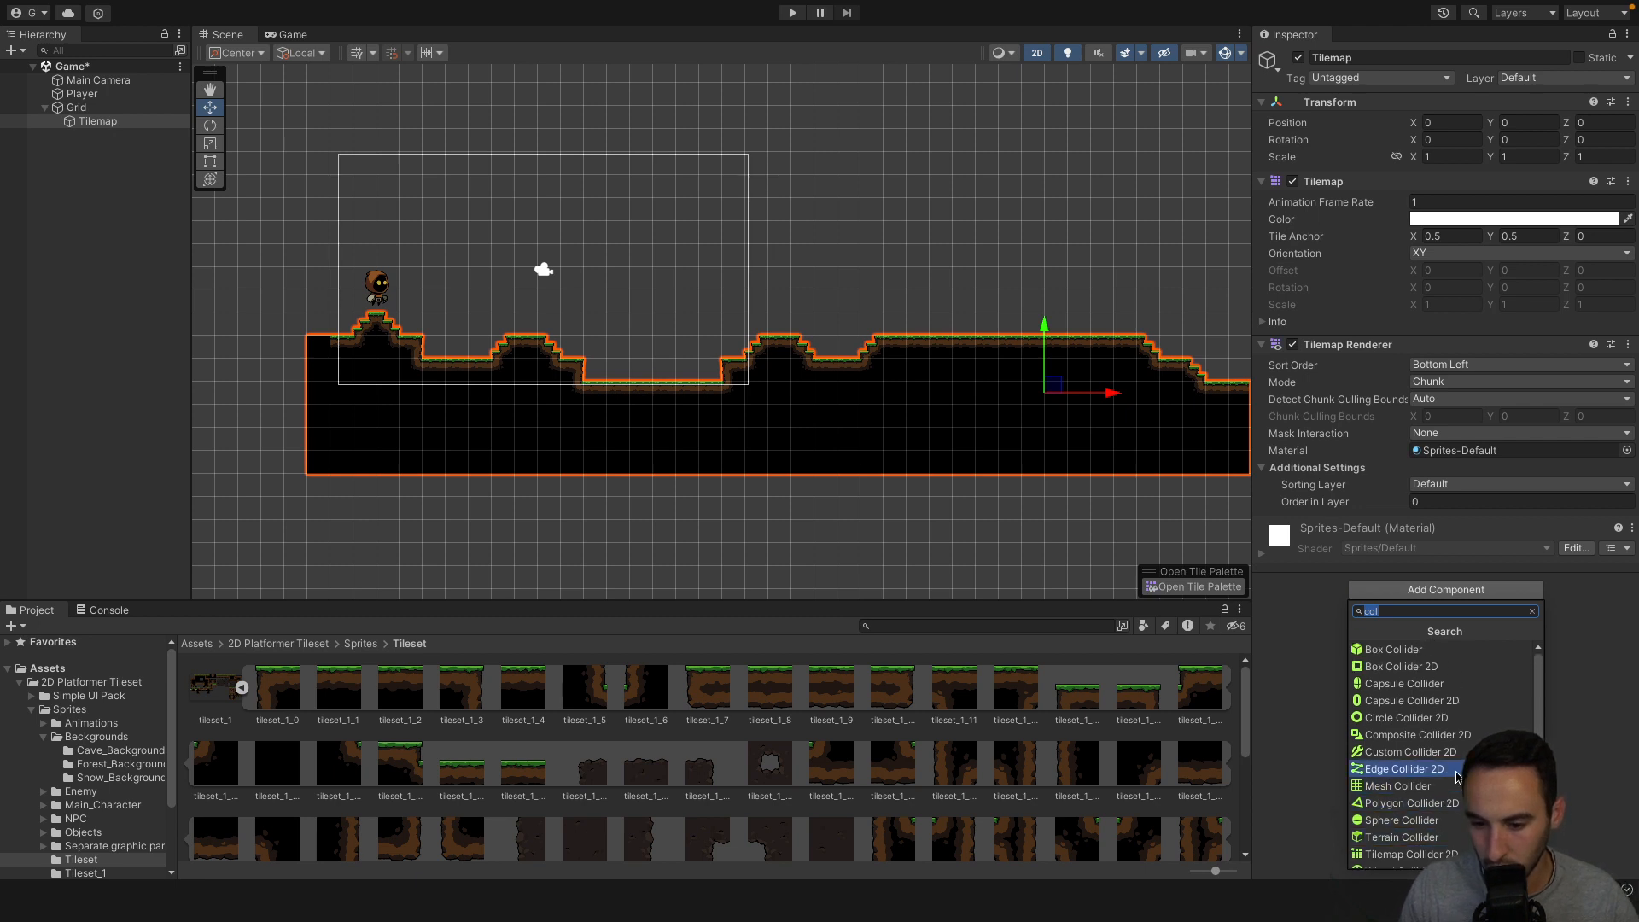
left_click(1454, 672)
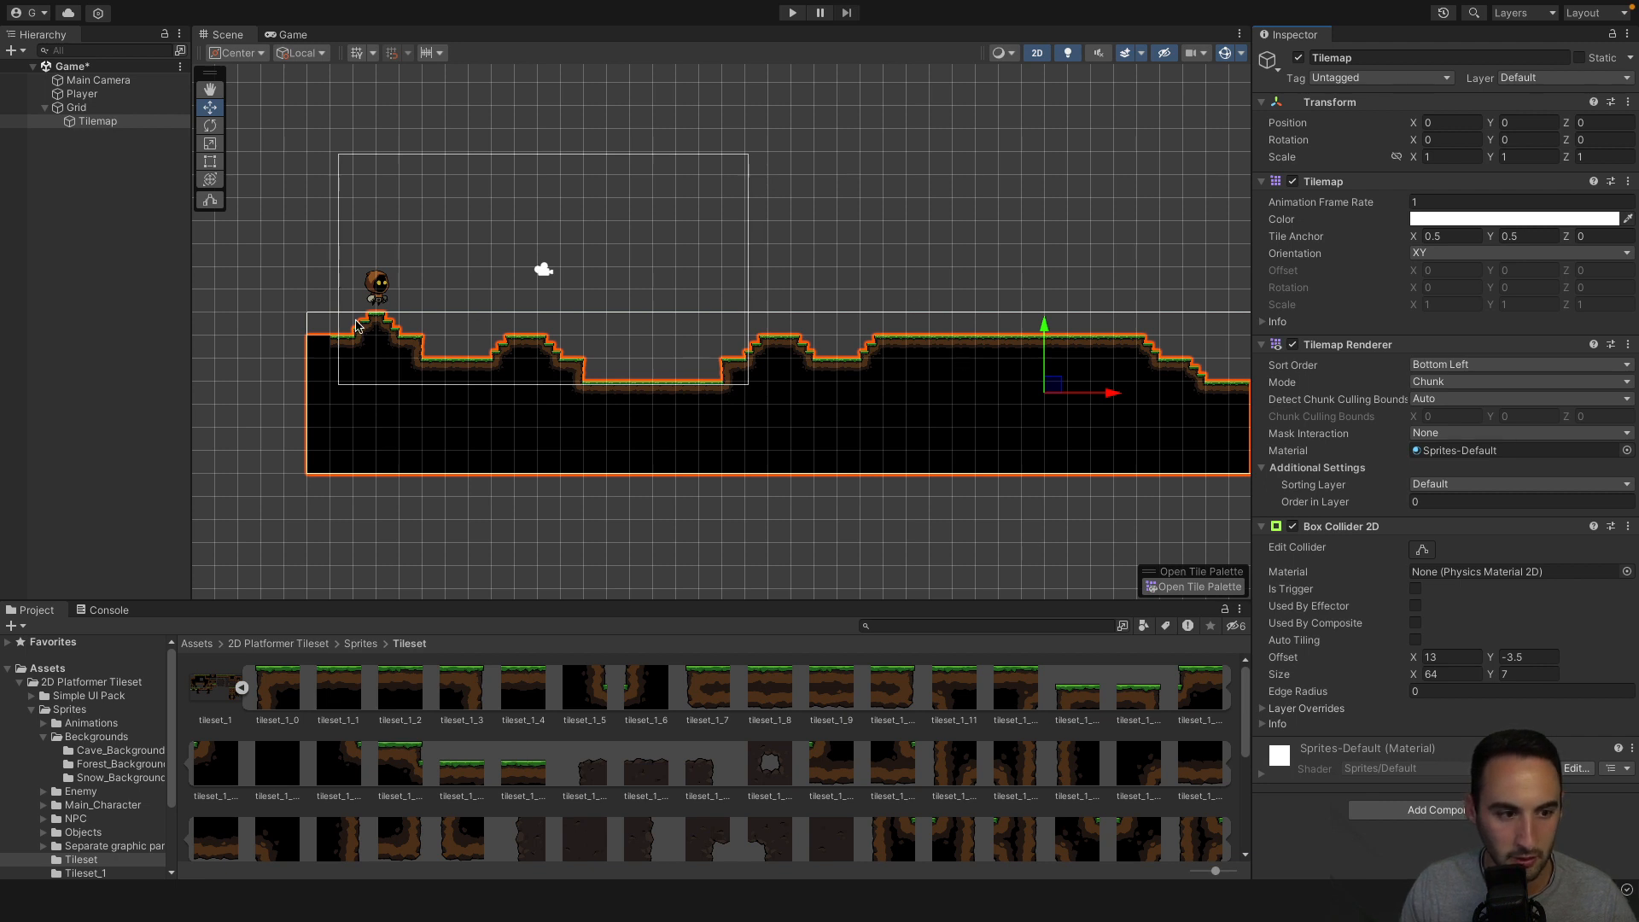
key("ctrl+z")
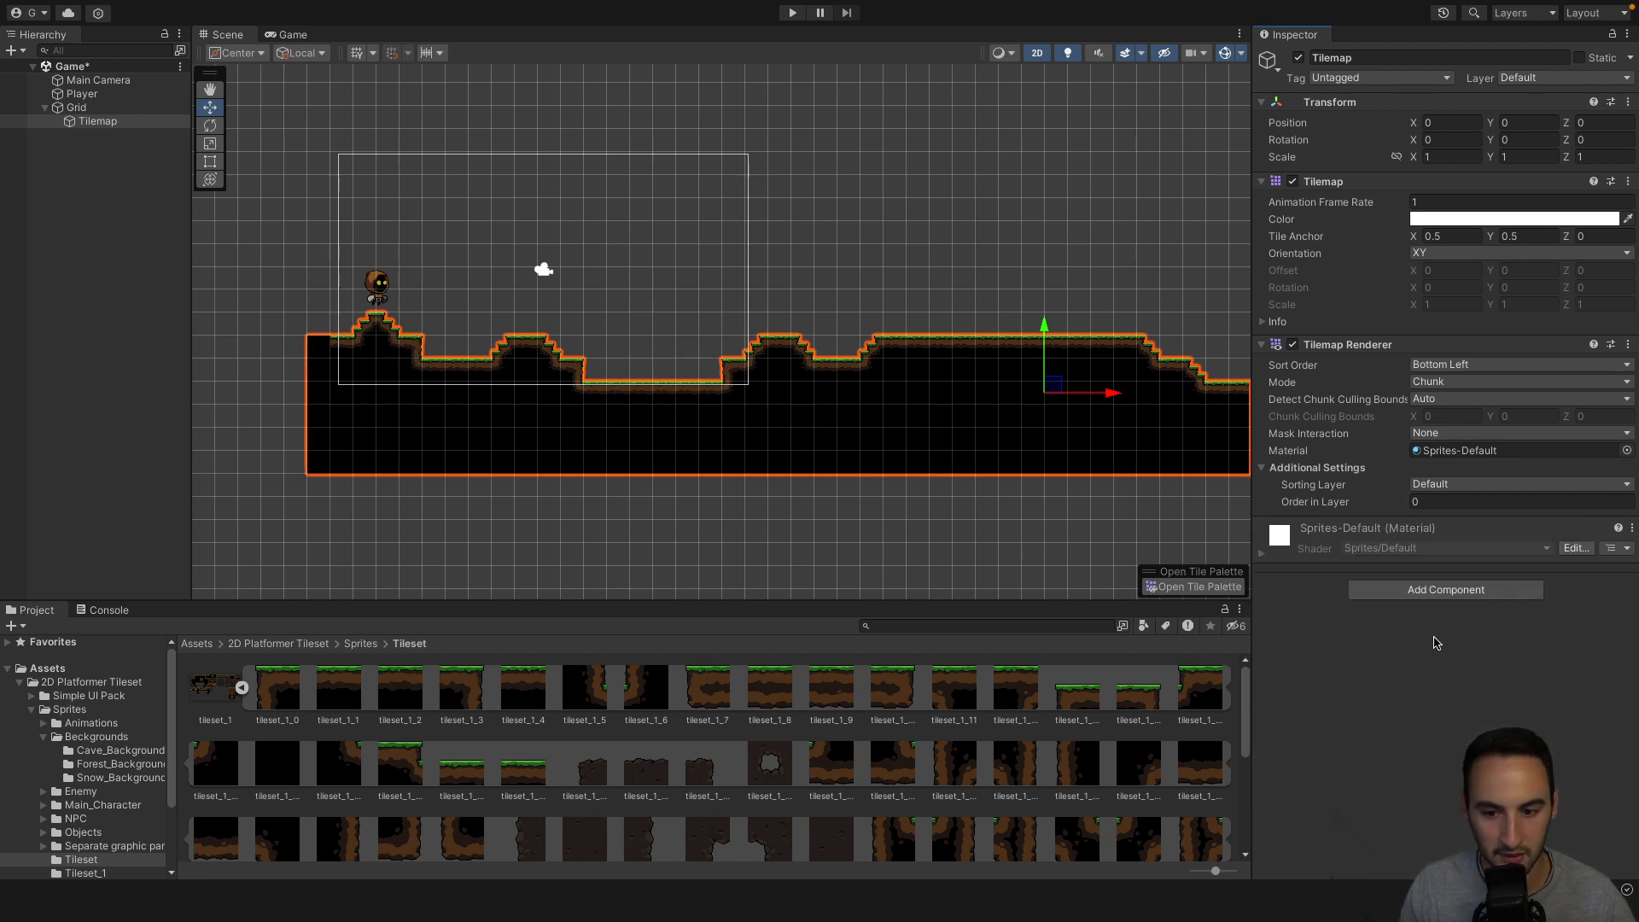
left_click(1445, 589)
left_click(1434, 783)
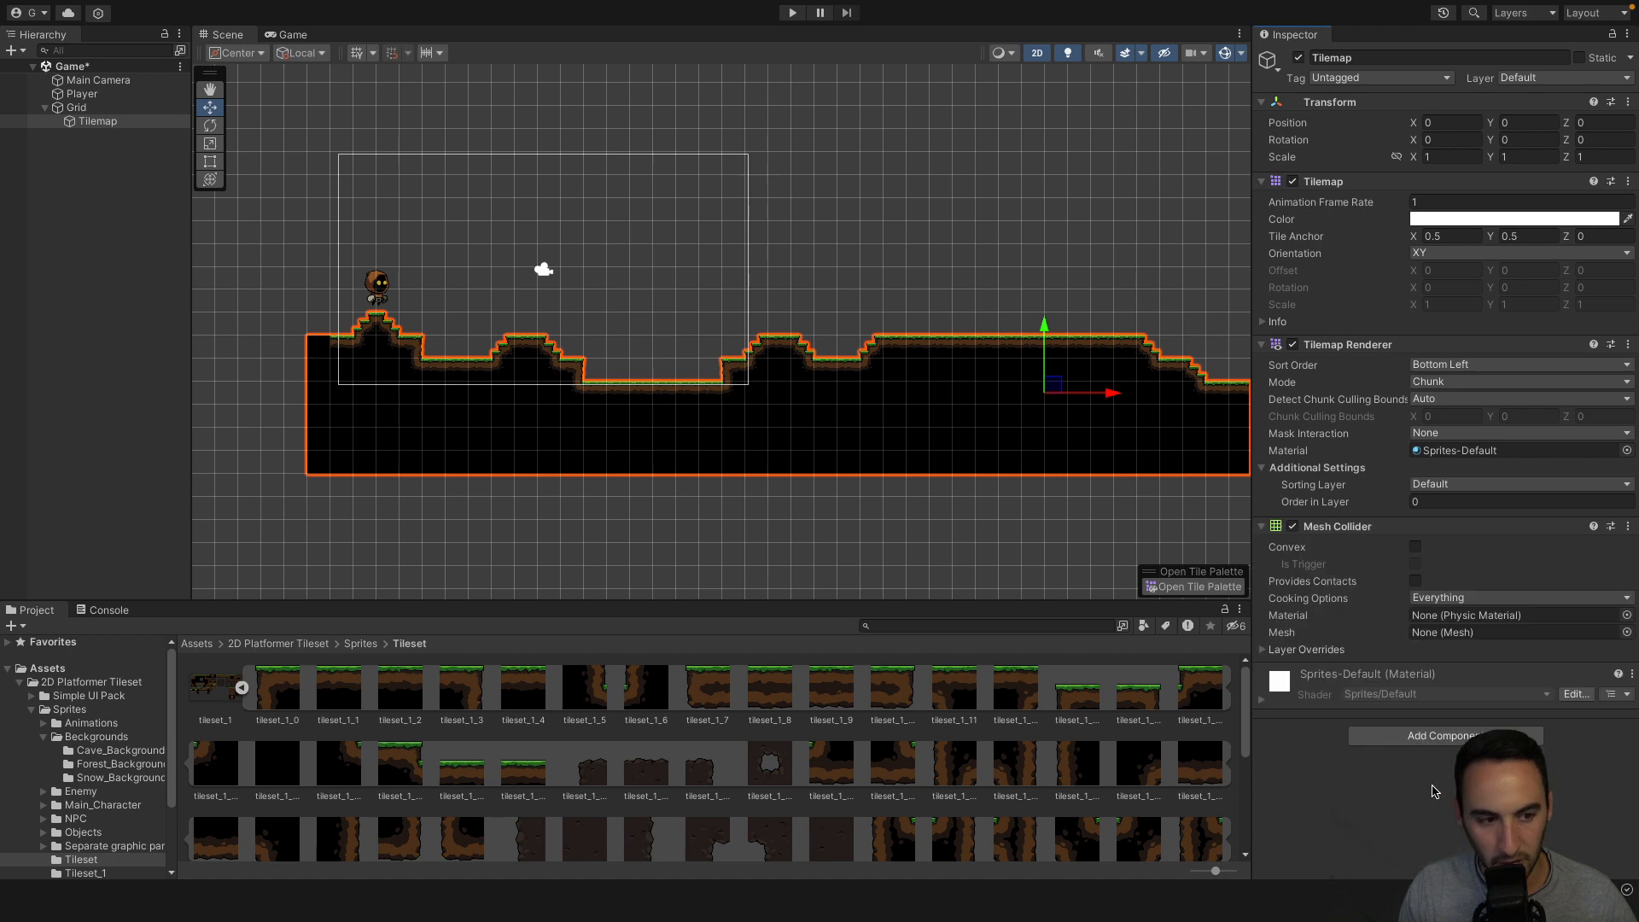
key("ctrl+z")
Try adding an Edge Collider 2D to the Tilemap and reshaping its line, and undo all of it.
left_click(1445, 589)
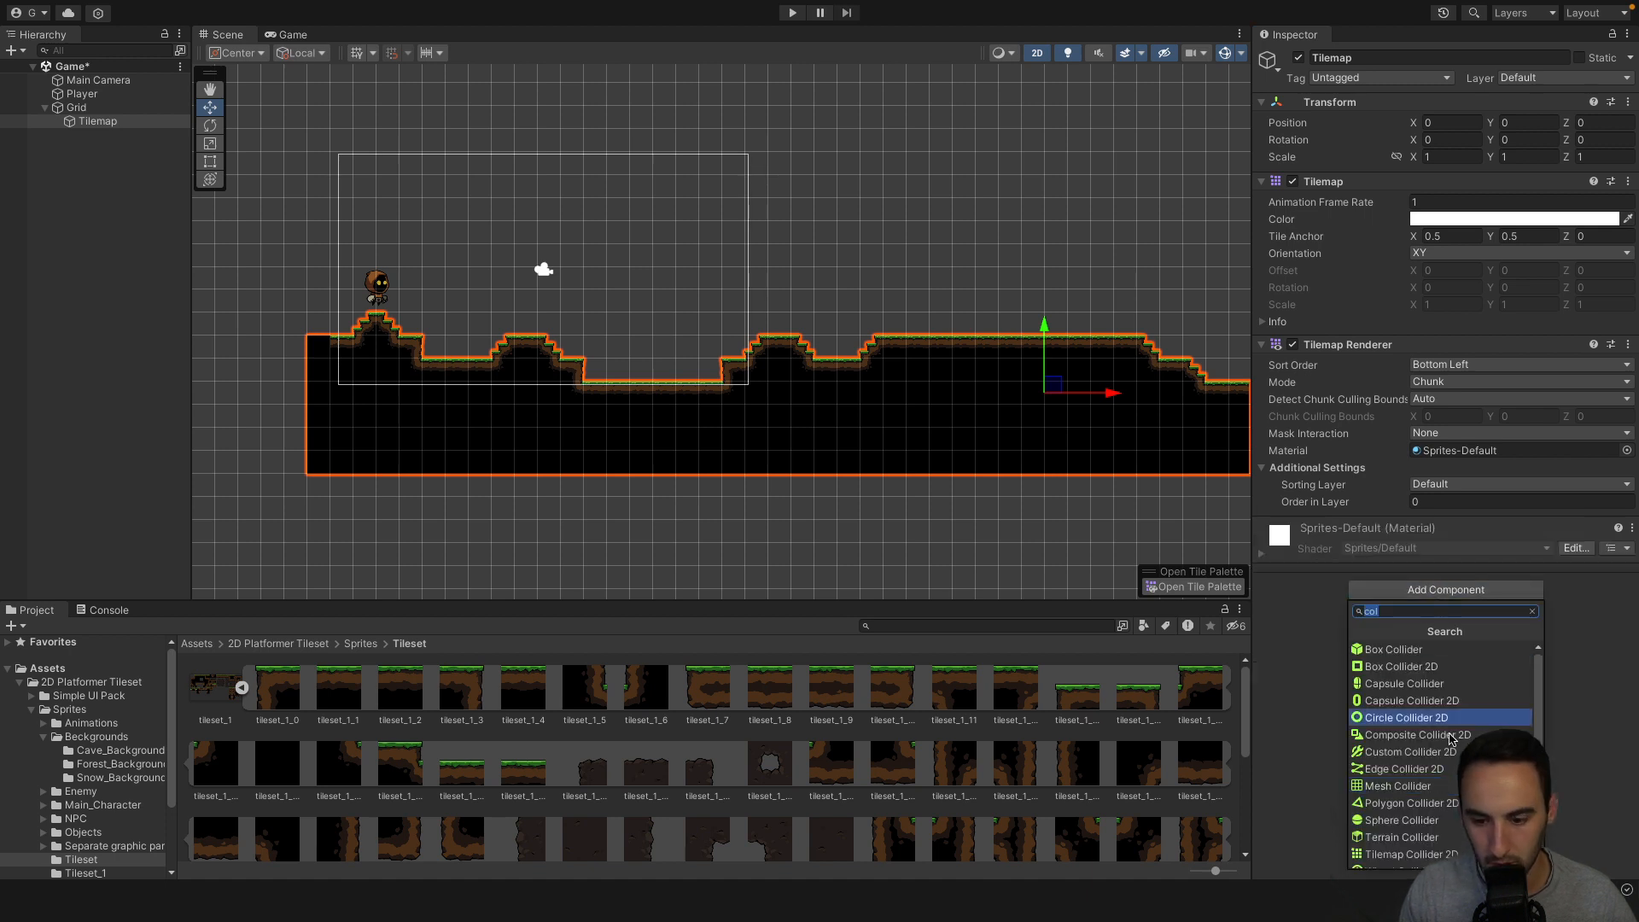
left_click(1442, 773)
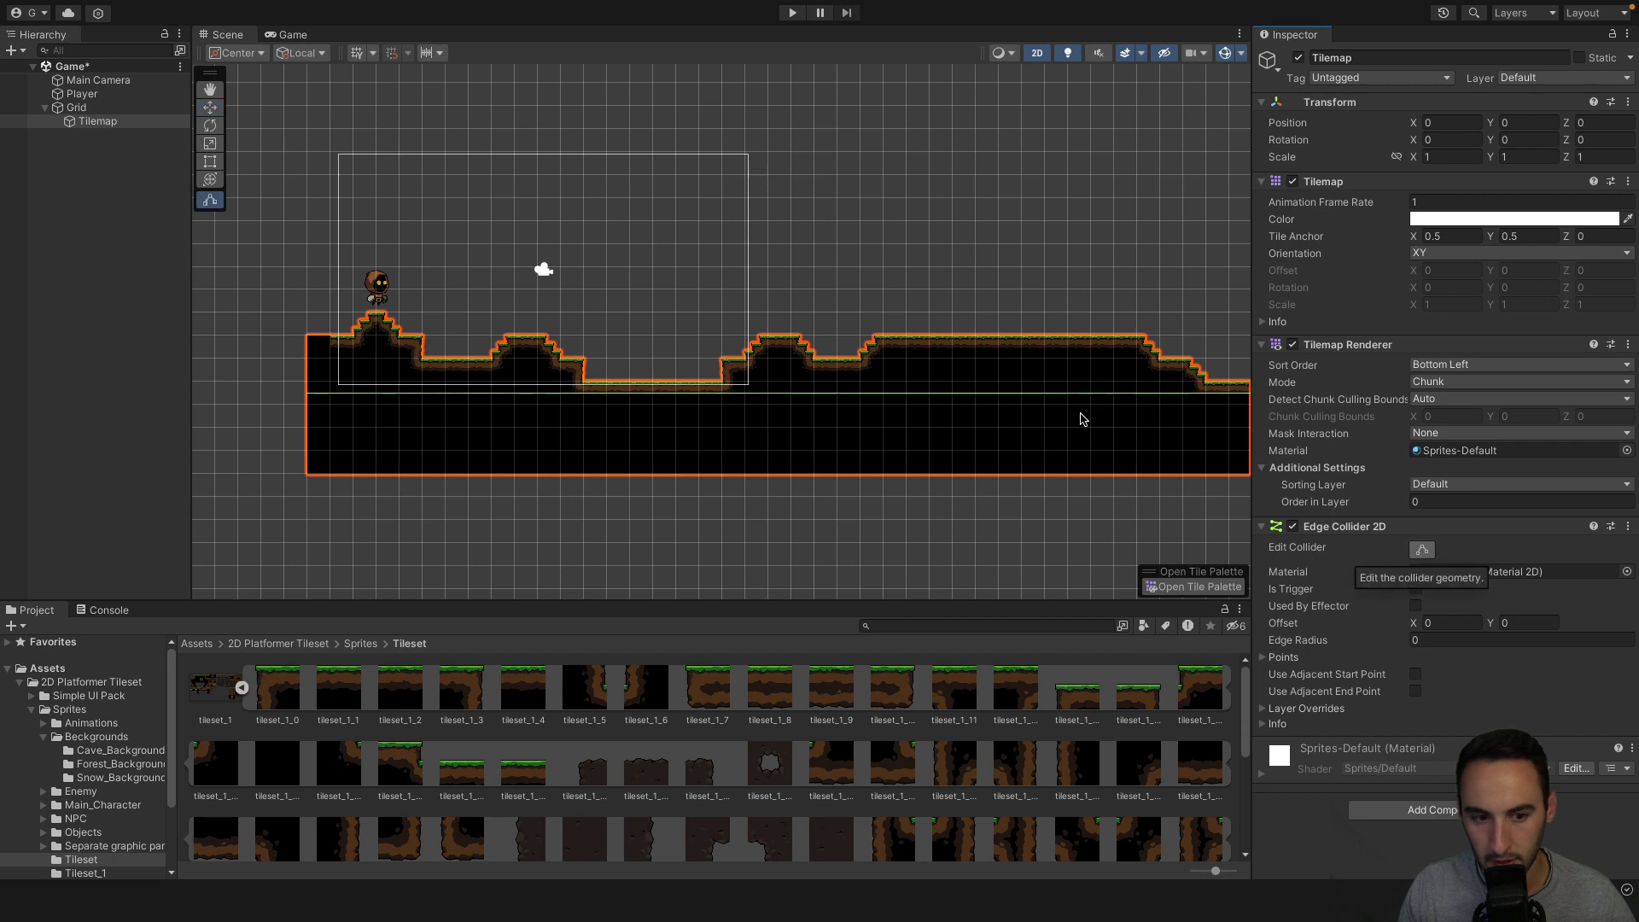
left_click(1422, 549)
left_click_drag(775, 398, 470, 432)
key("ctrl+z")
key("ctrl+z")
key("ctrl+z")
key("ctrl+z")
key("ctrl+z")
key("ctrl+z")
key("ctrl+z")
key("ctrl+z")
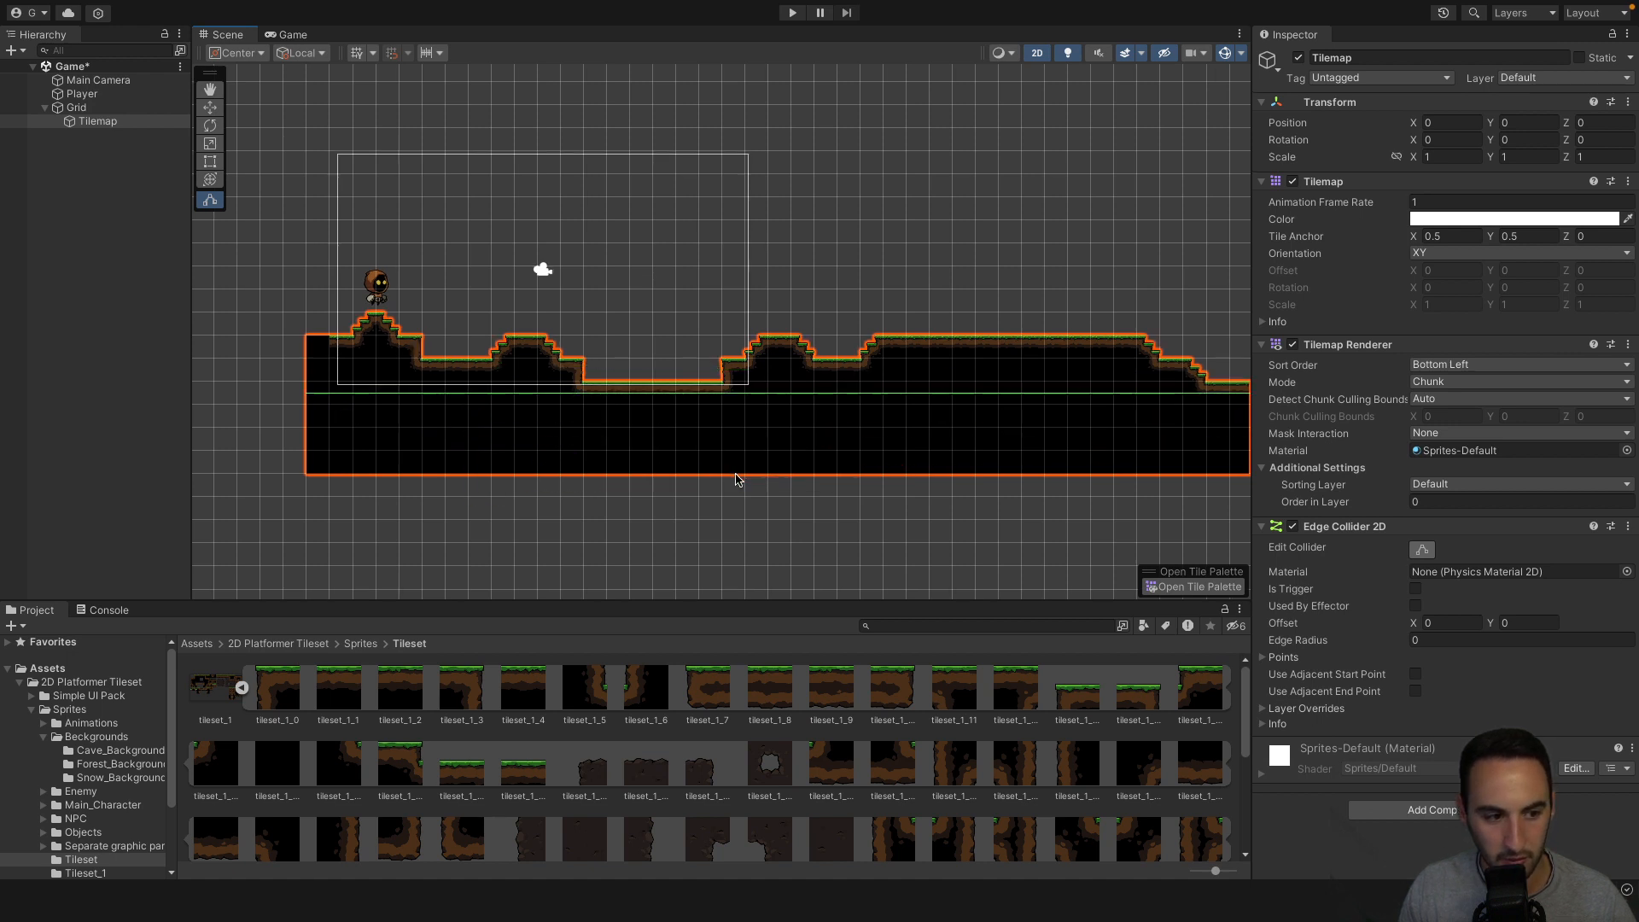
Try adding a Polygon Collider 2D component to the Tilemap, and undo the addition.
left_click(1446, 589)
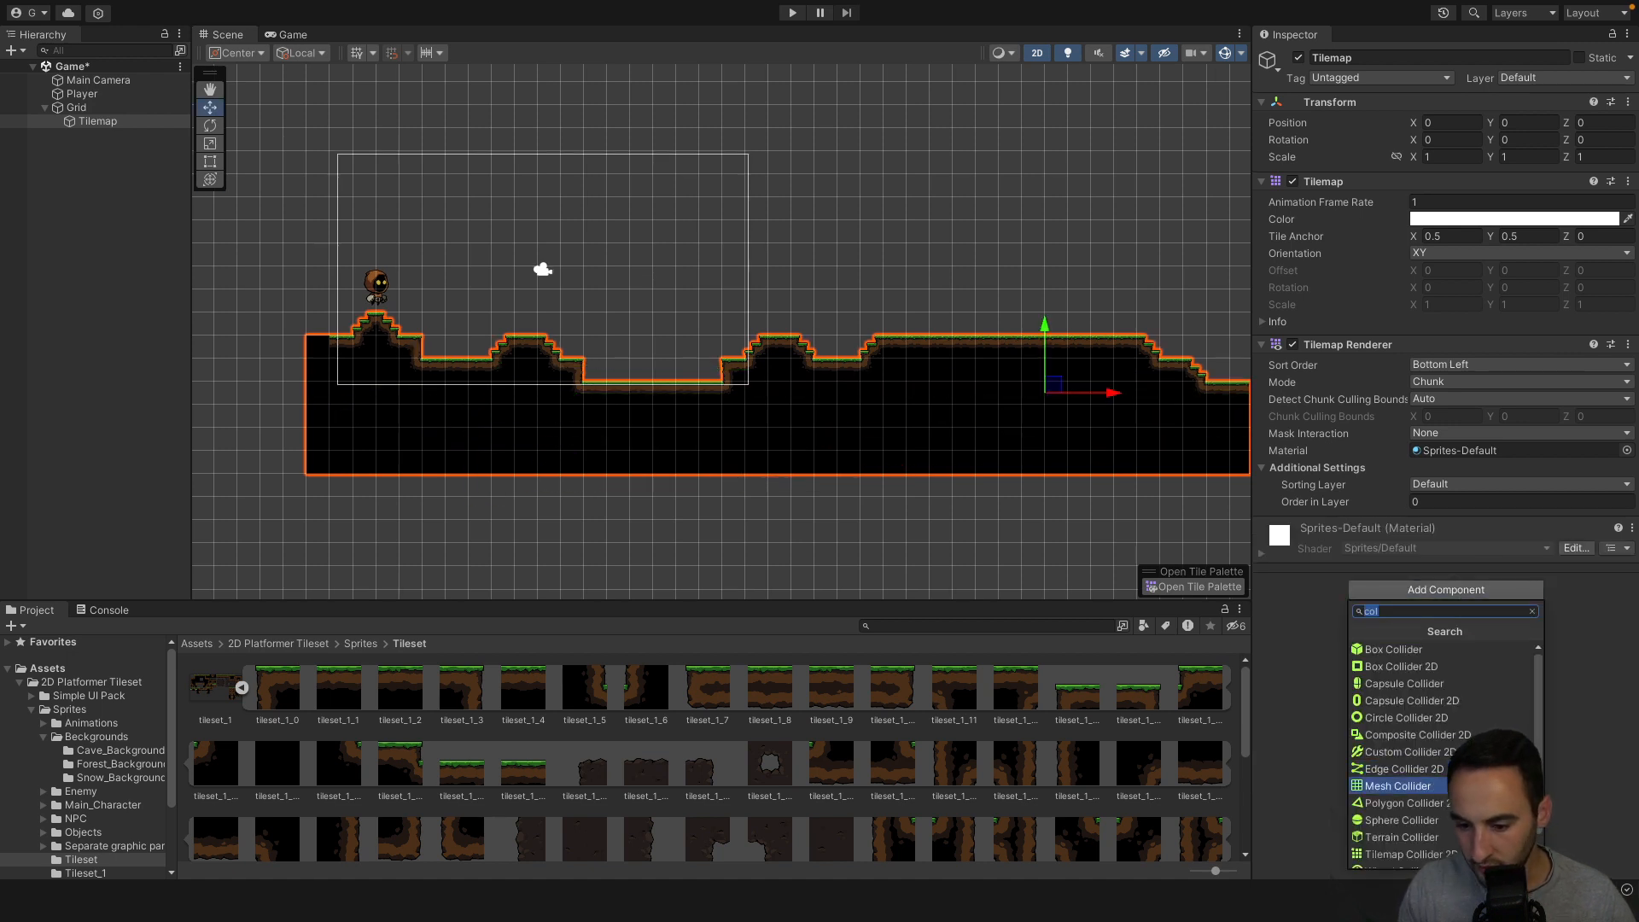
scroll(1485, 794, "down", 2)
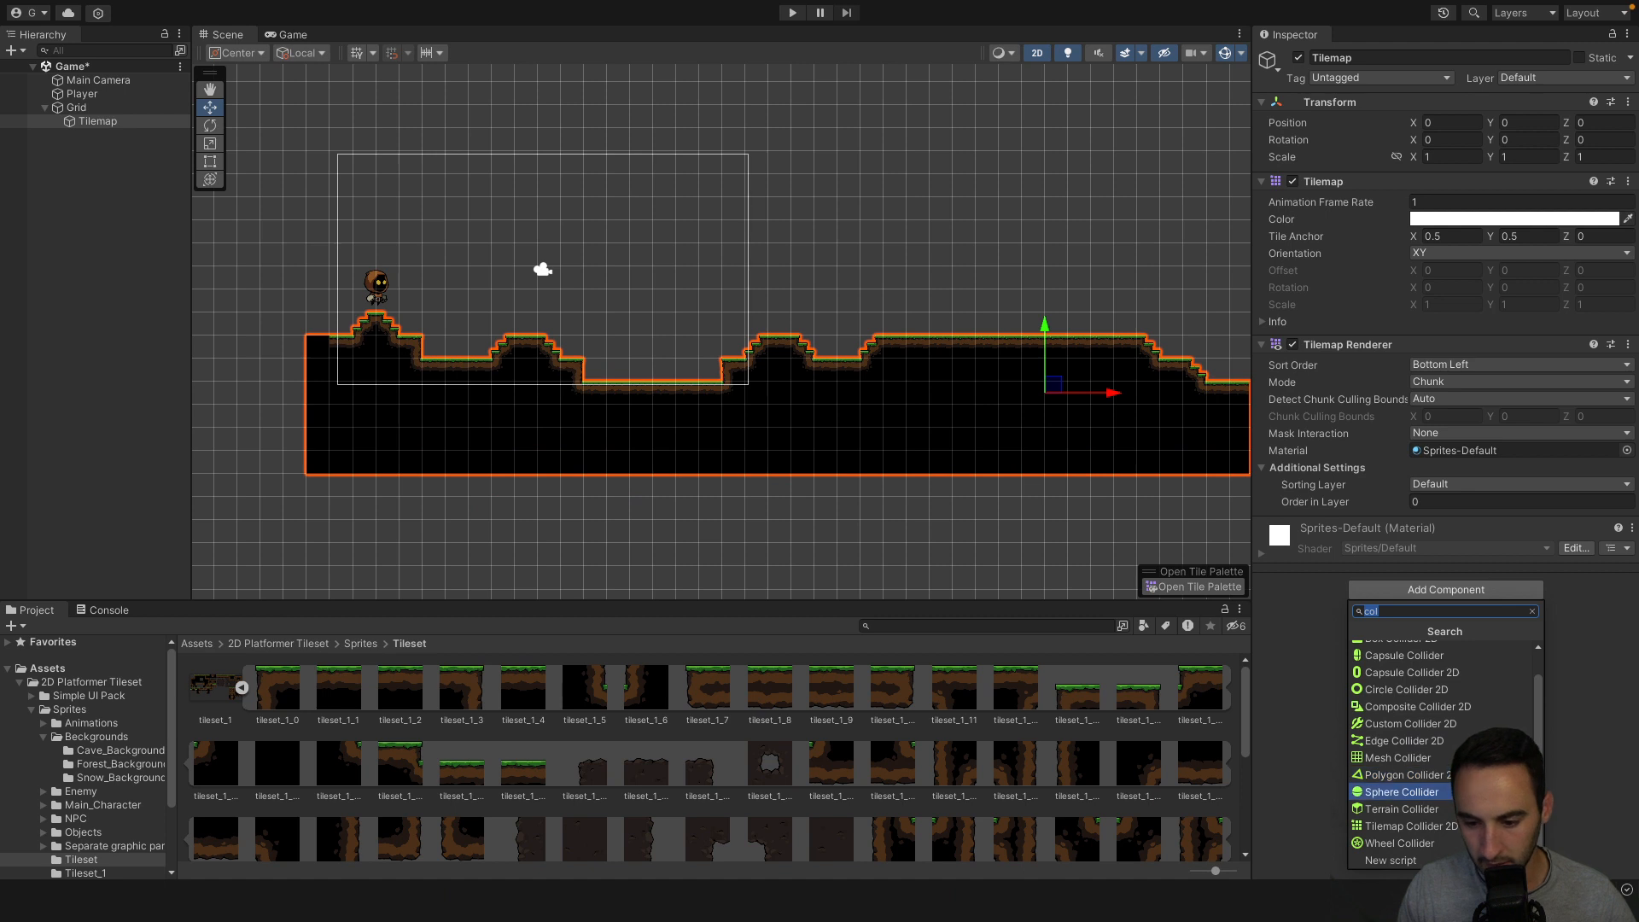
left_click(1483, 775)
key("ctrl+z")
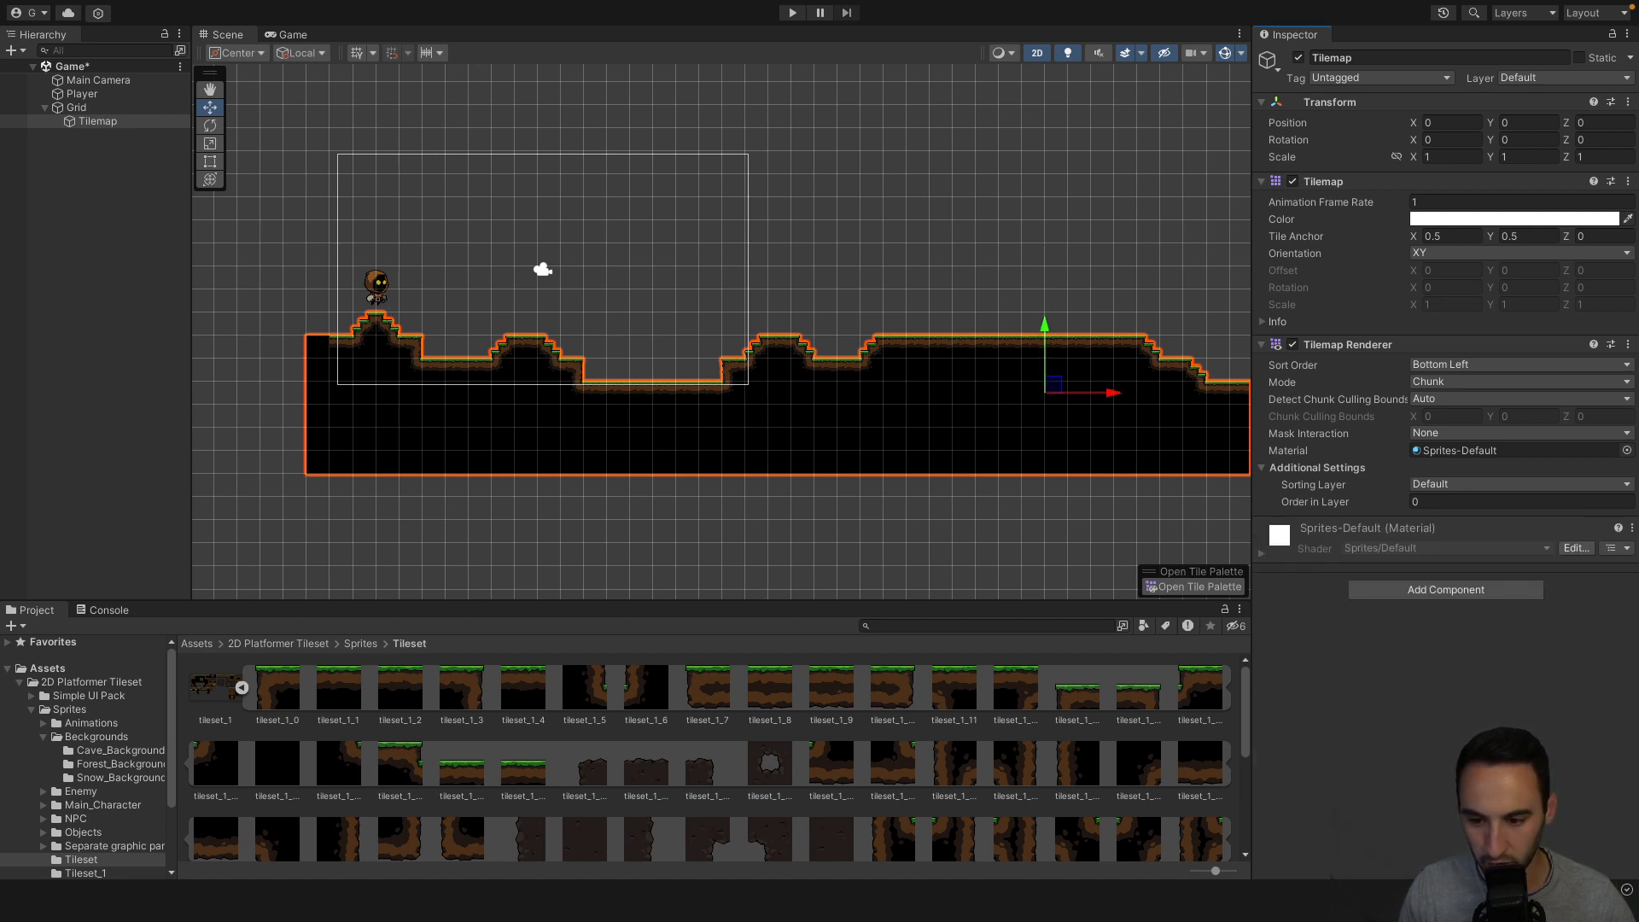
Add a Tilemap Collider 2D component to the Tilemap and check its outline along the whole terrain.
left_click(1445, 589)
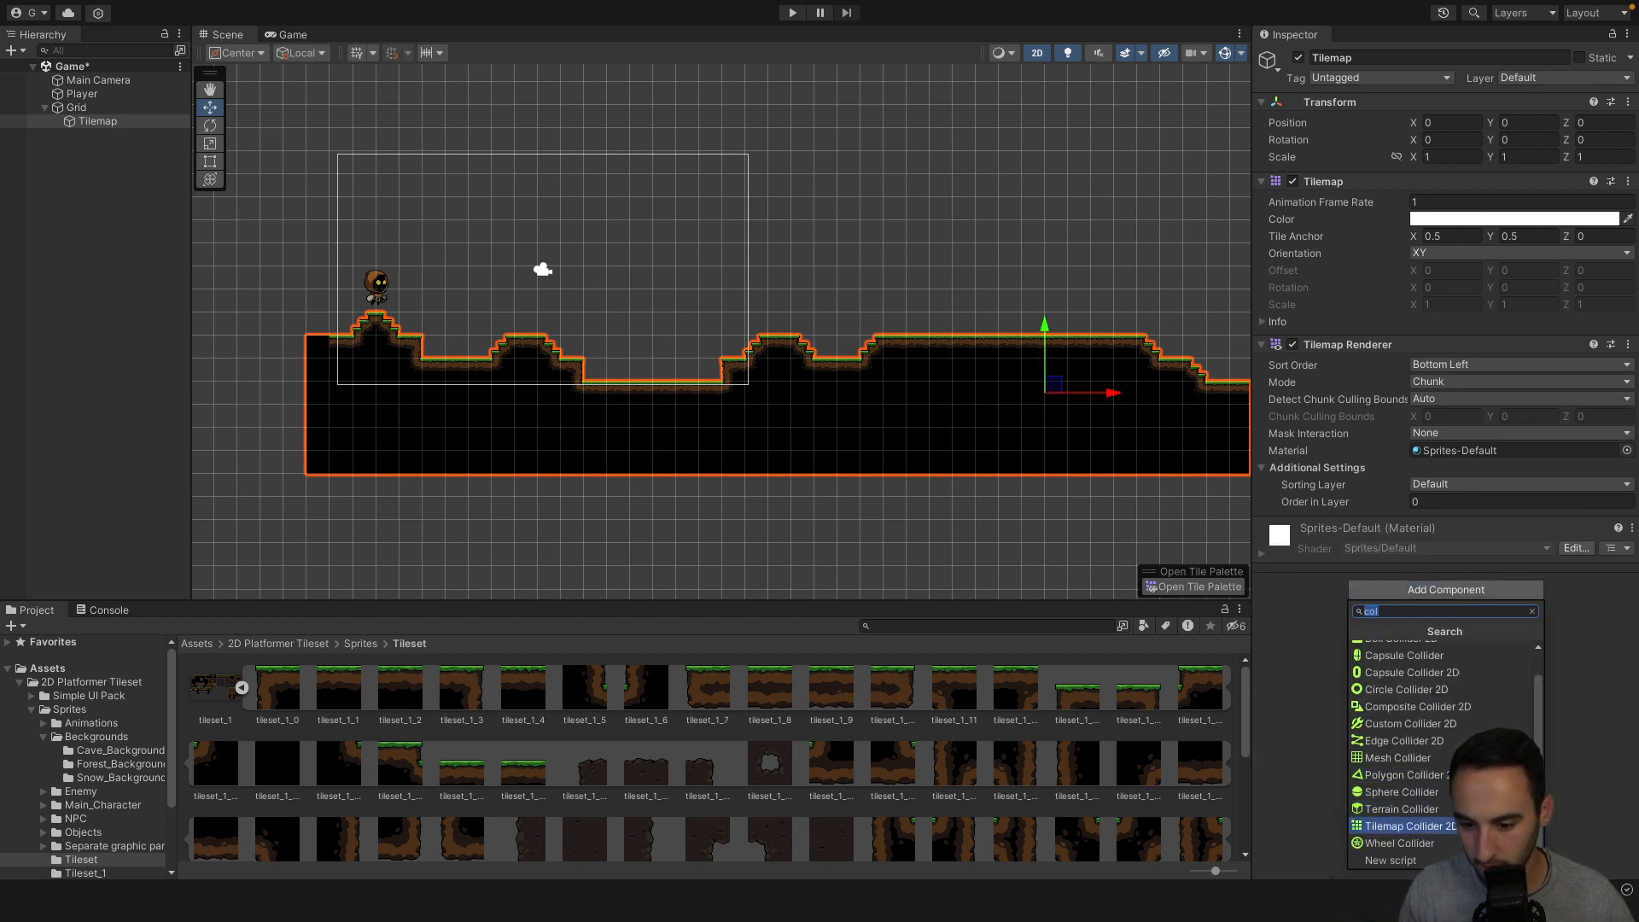
key("Return")
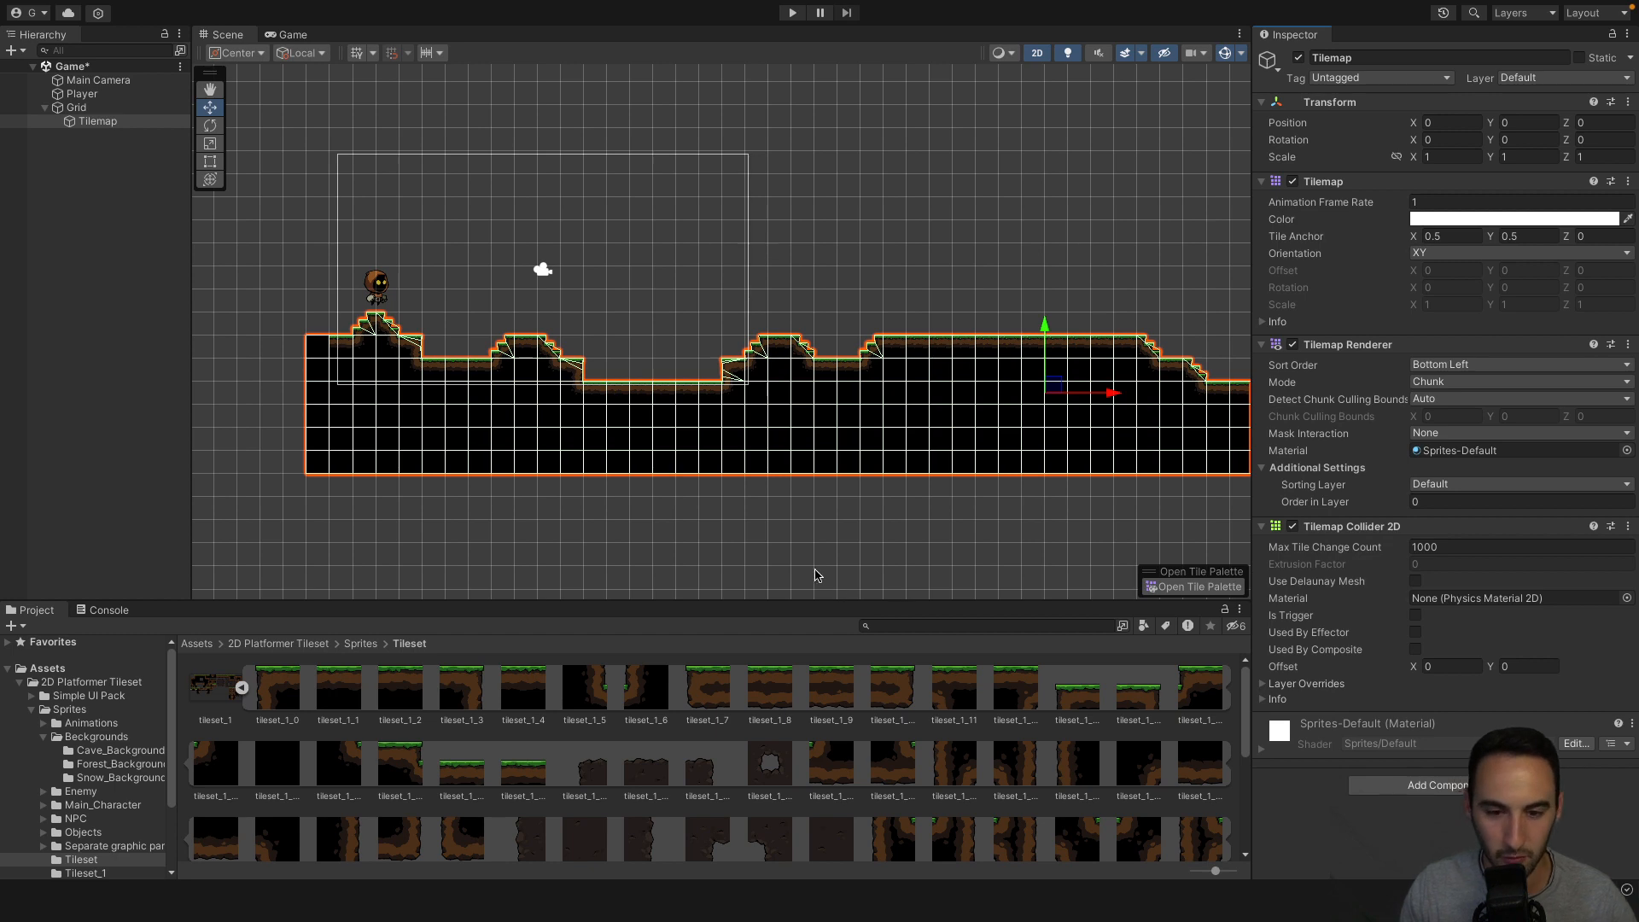
middle_click_drag(811, 518, 776, 524)
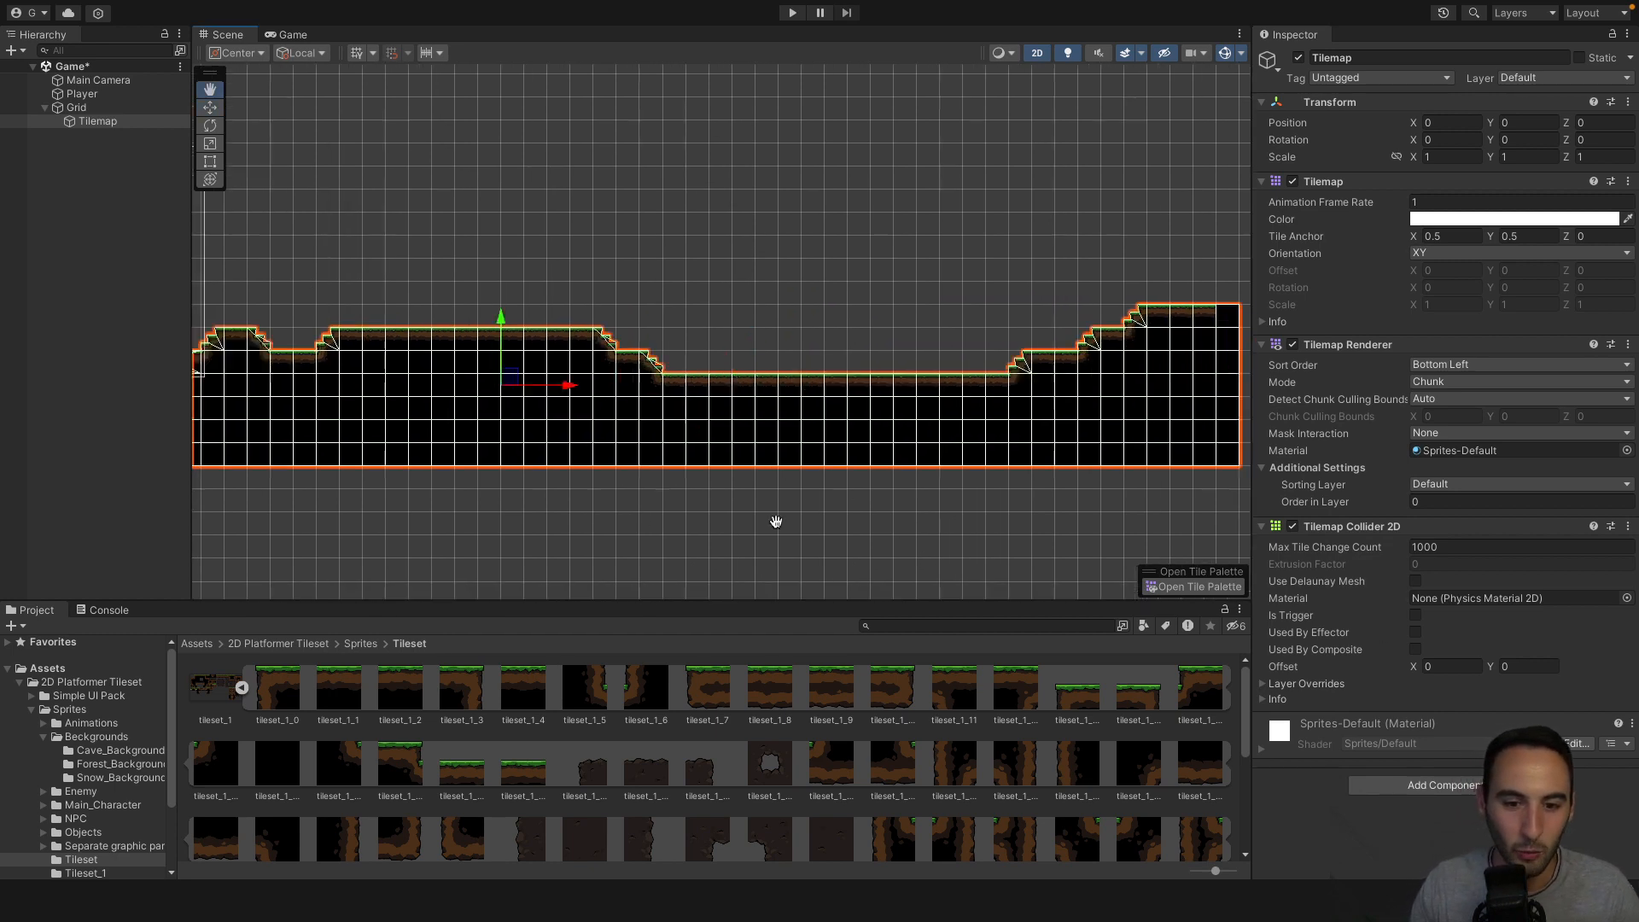
scroll(1006, 504, "up", 5)
middle_click_drag(256, 389, 1284, 460)
Play-test the Player walking and jumping across the stepped terrain in both directions, and stop play mode.
left_click(792, 14)
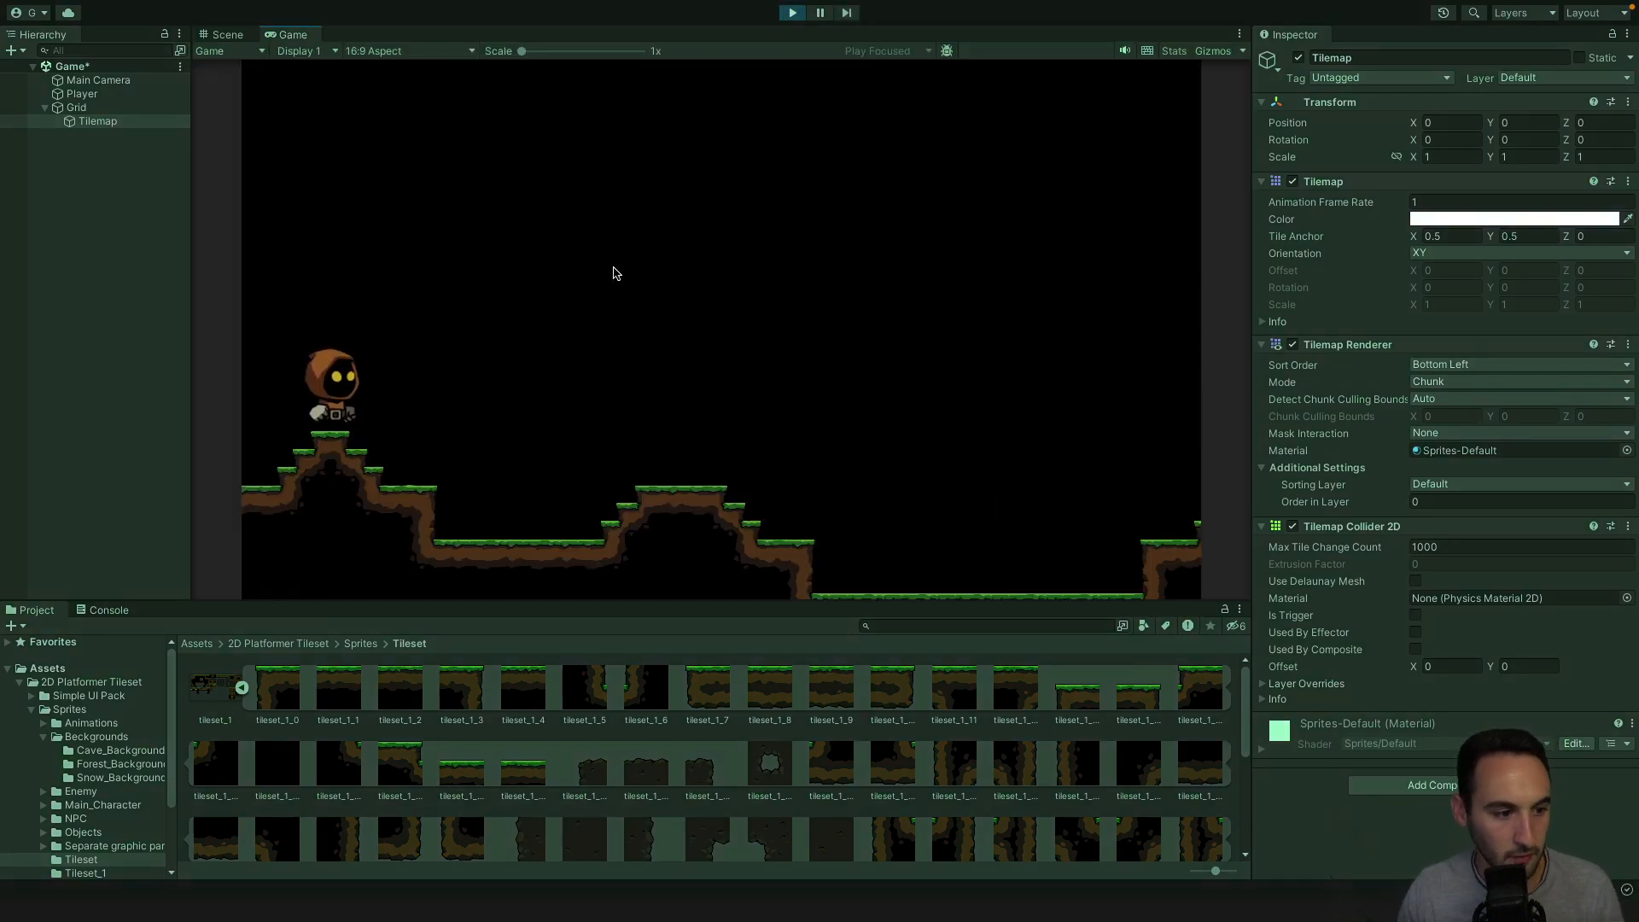
key("d")
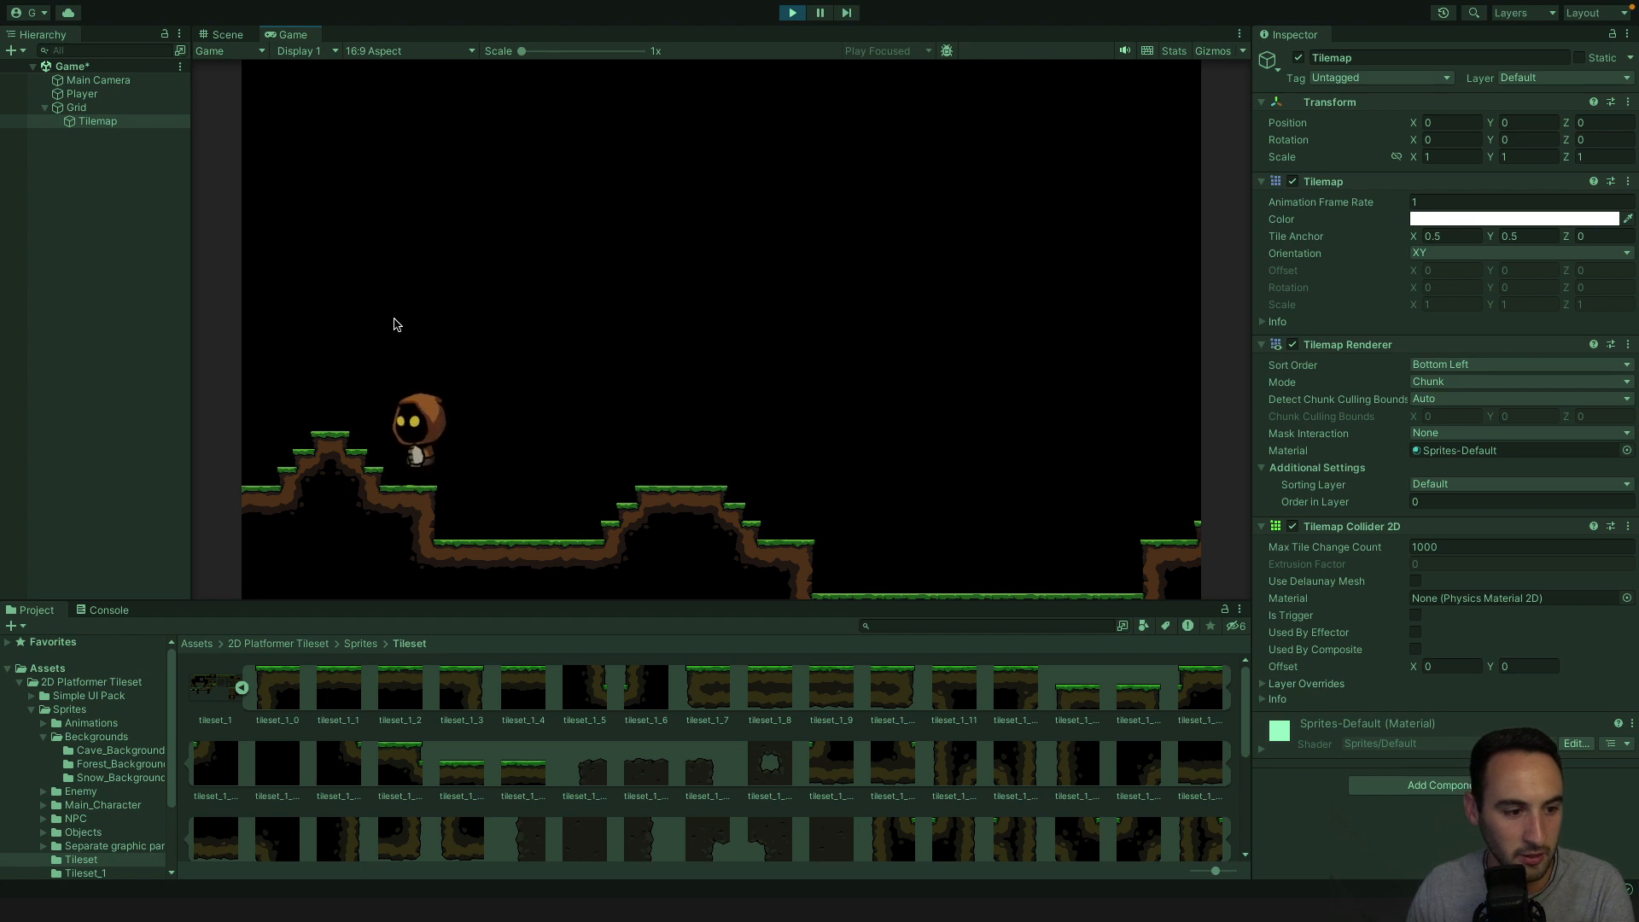
key("a")
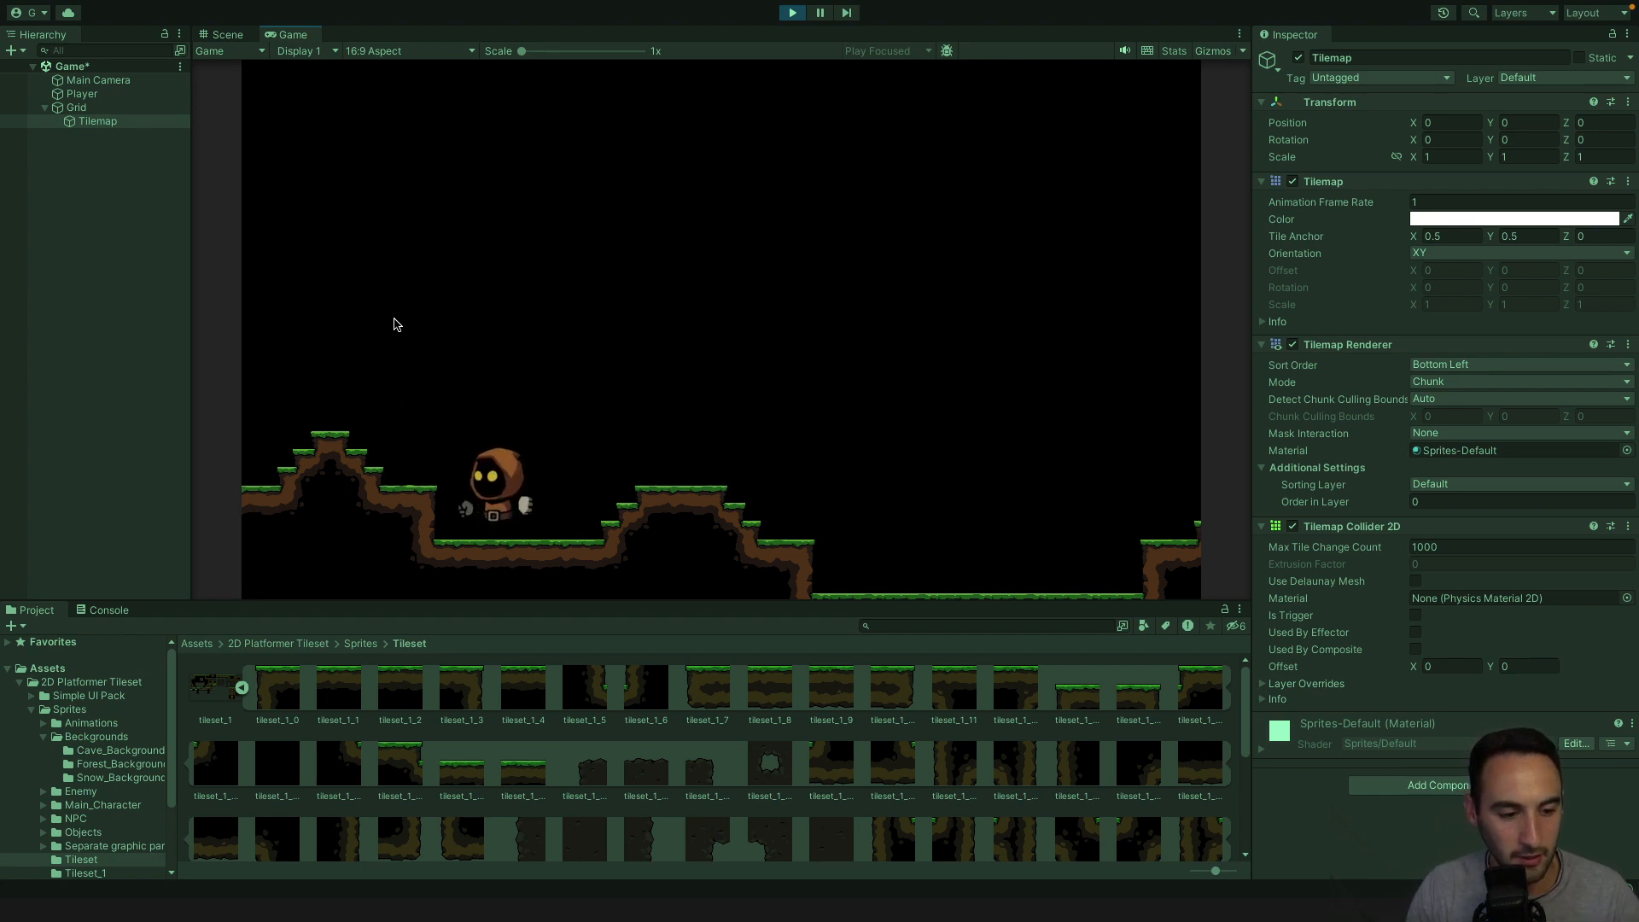
key("d")
key("space")
key("a")
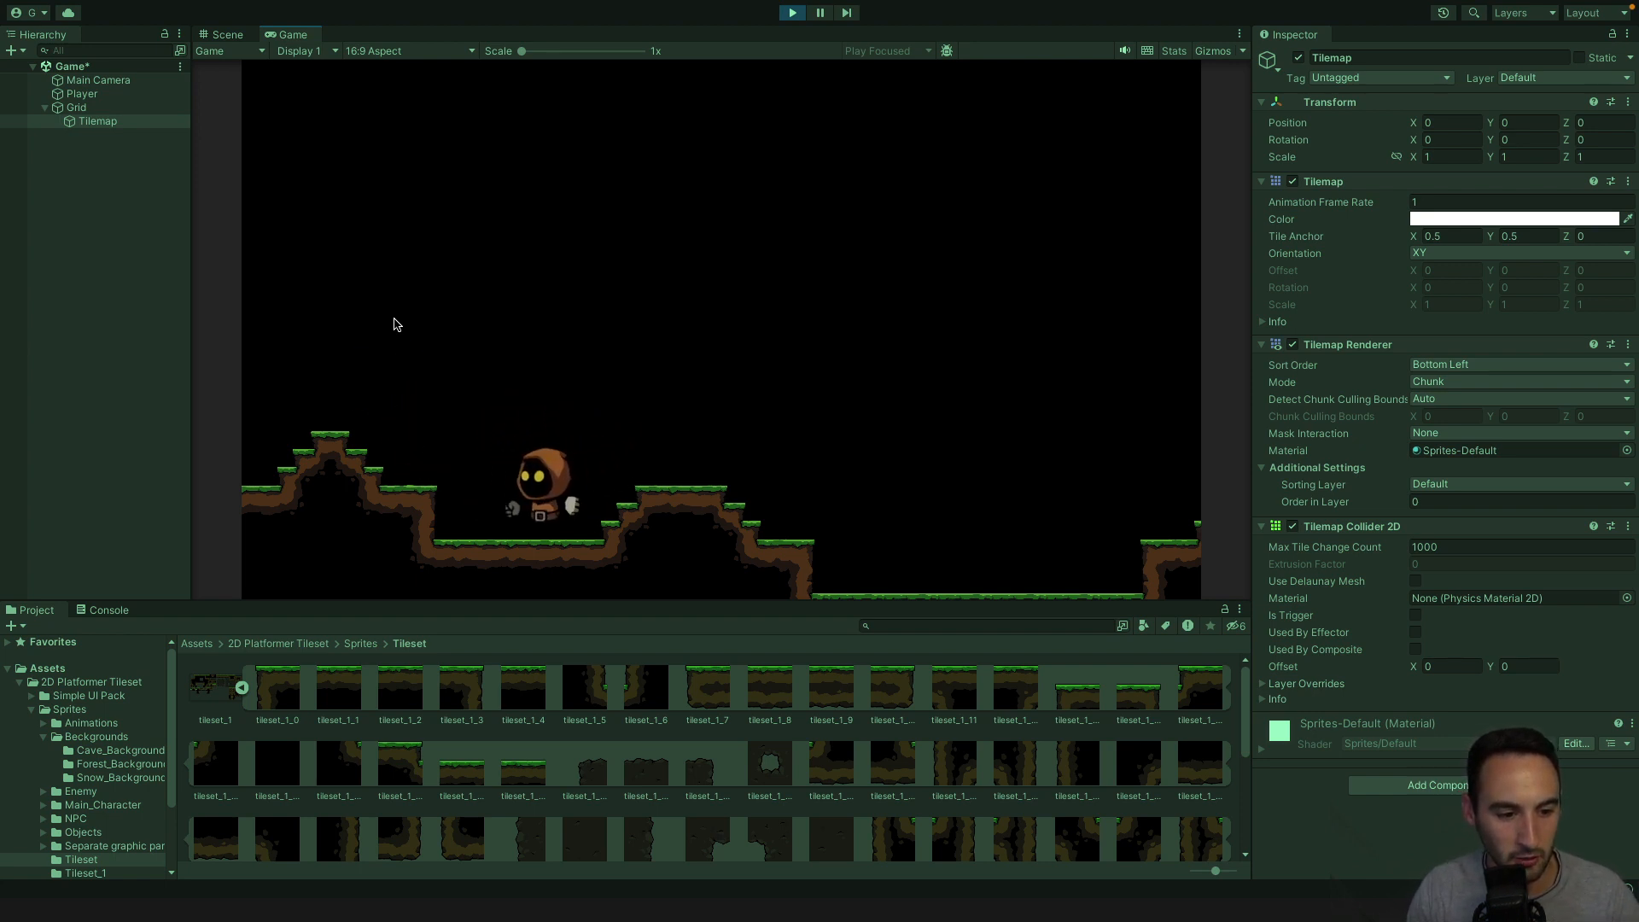
key("d")
key("space")
key("a")
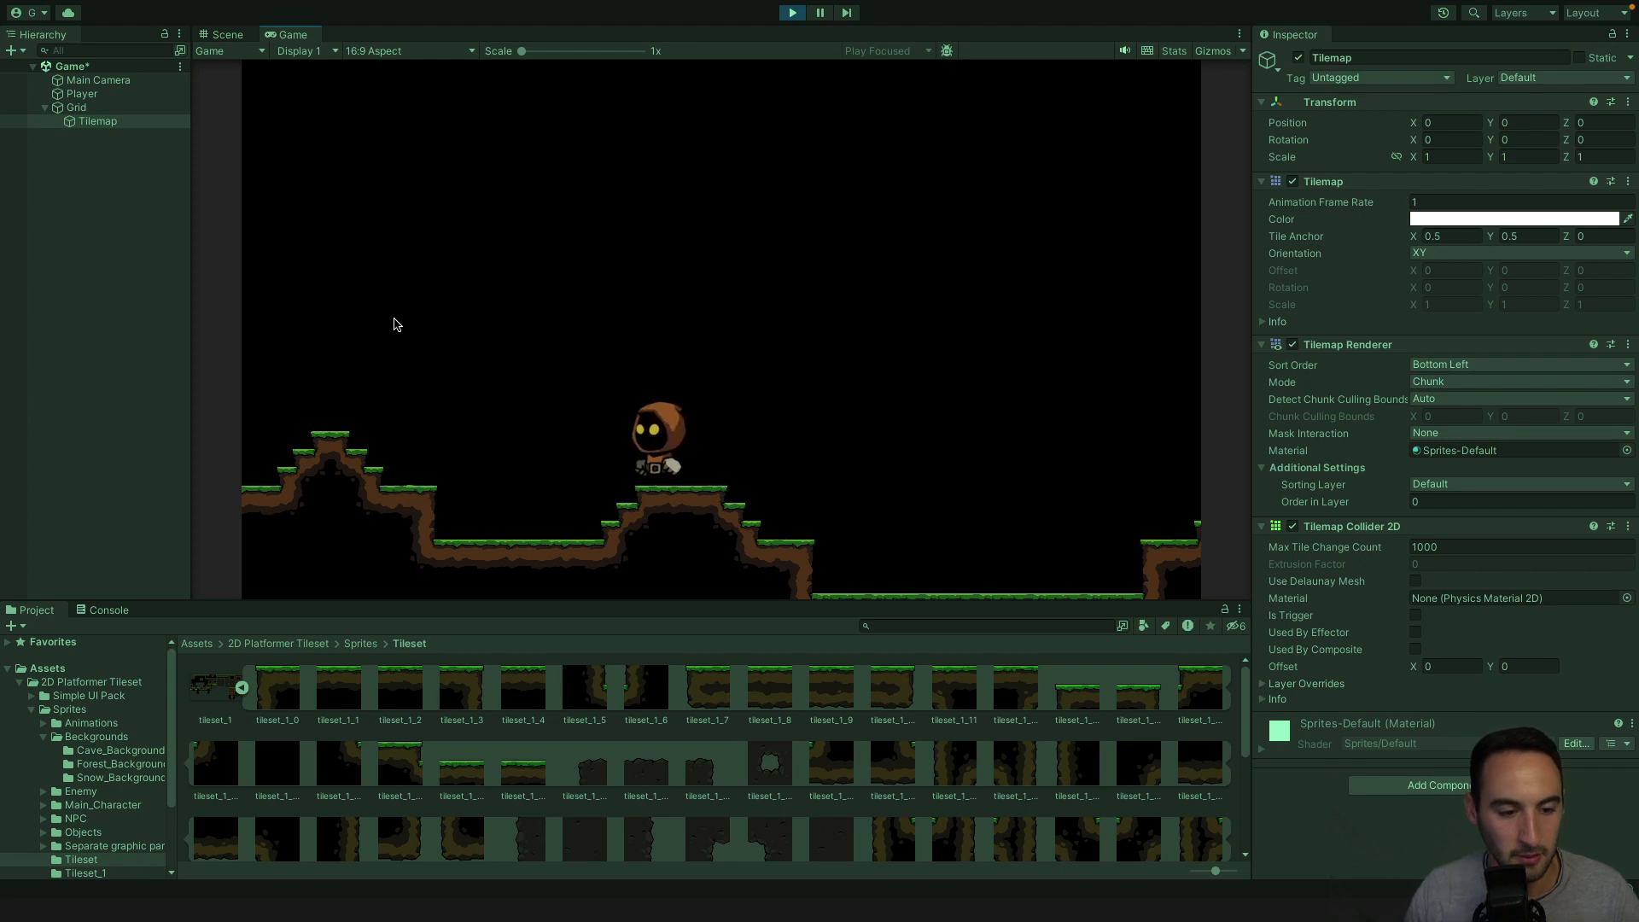
left_click(793, 16)
Switch to the code editor, set jumpForce to 10 in Player.cs, and save the script.
key("ctrl+Right")
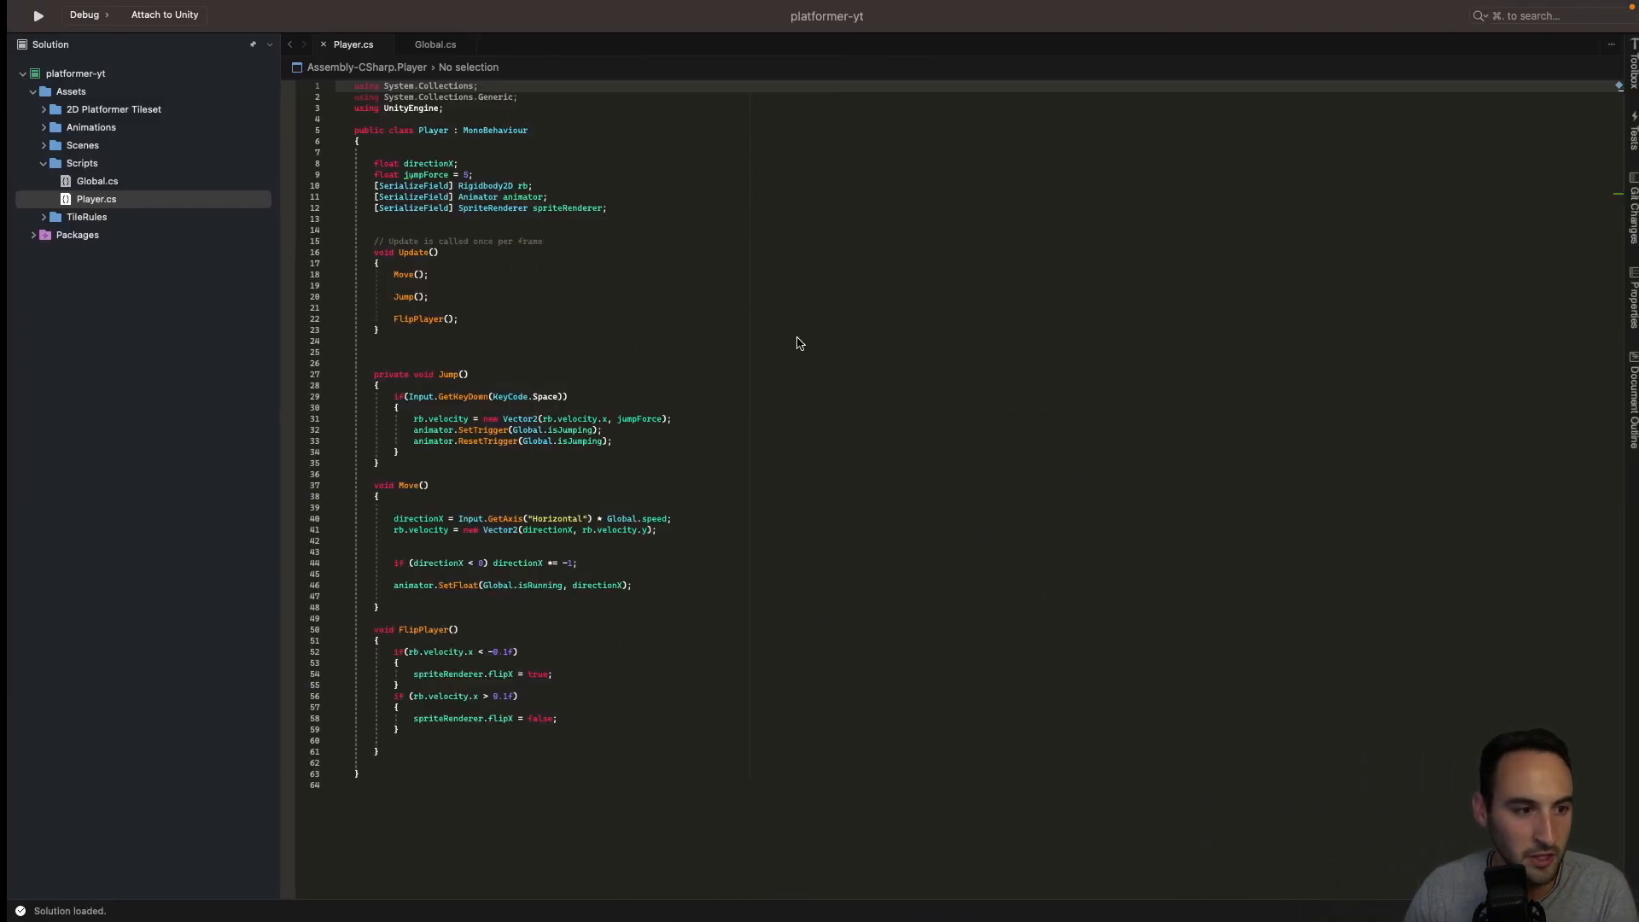
left_click(683, 297)
left_click(466, 175)
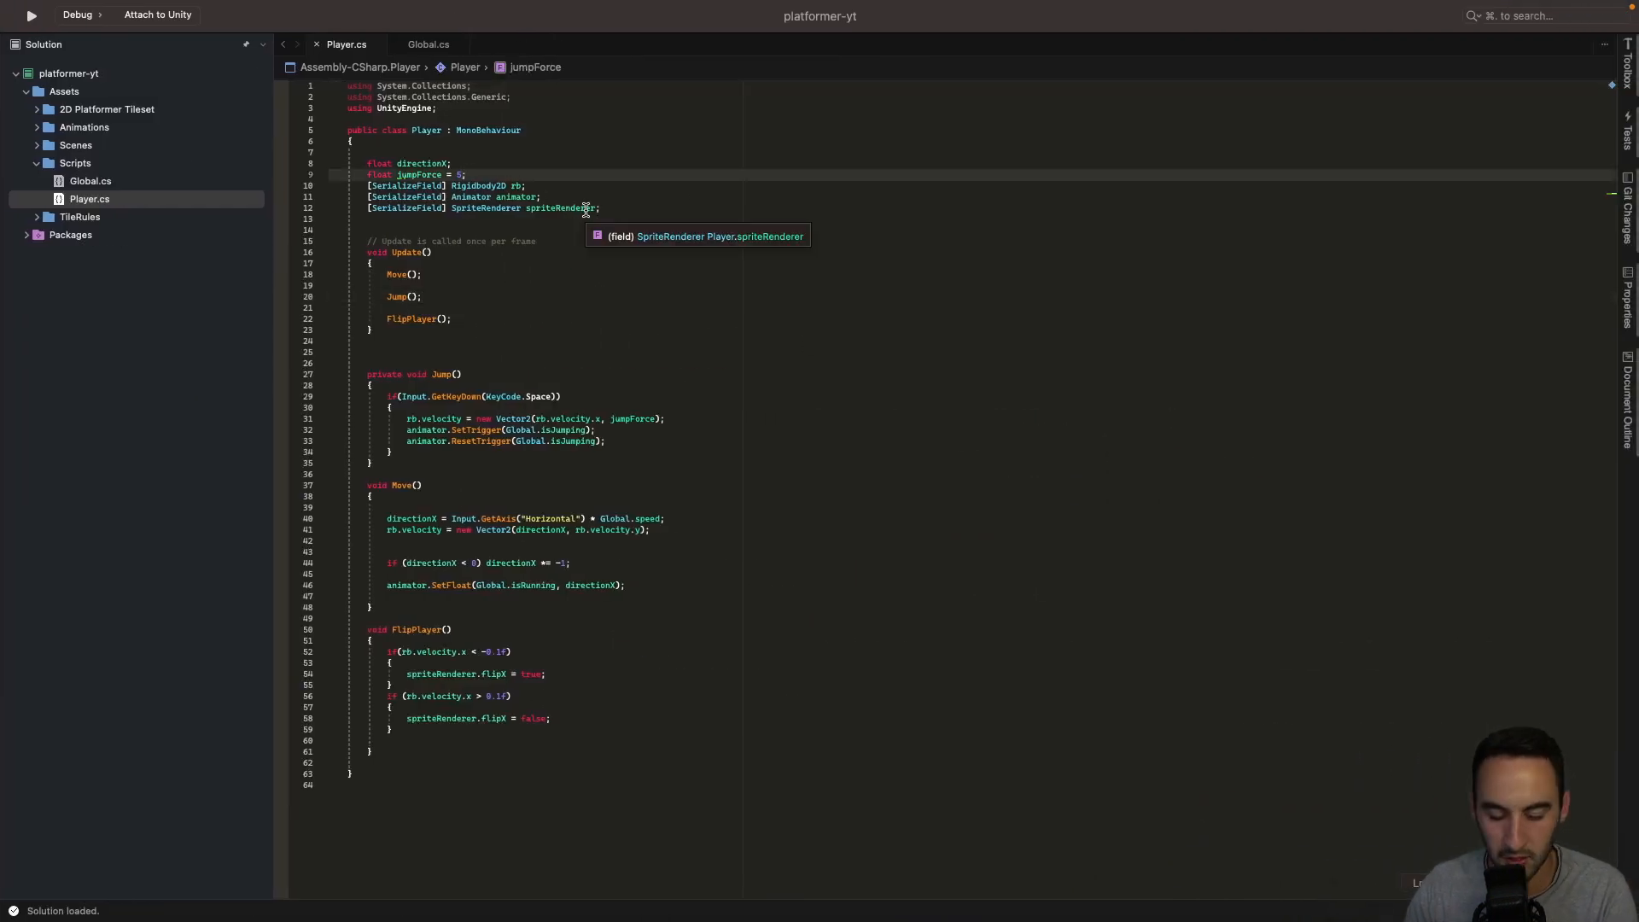
key("BackSpace")
key("super+s")
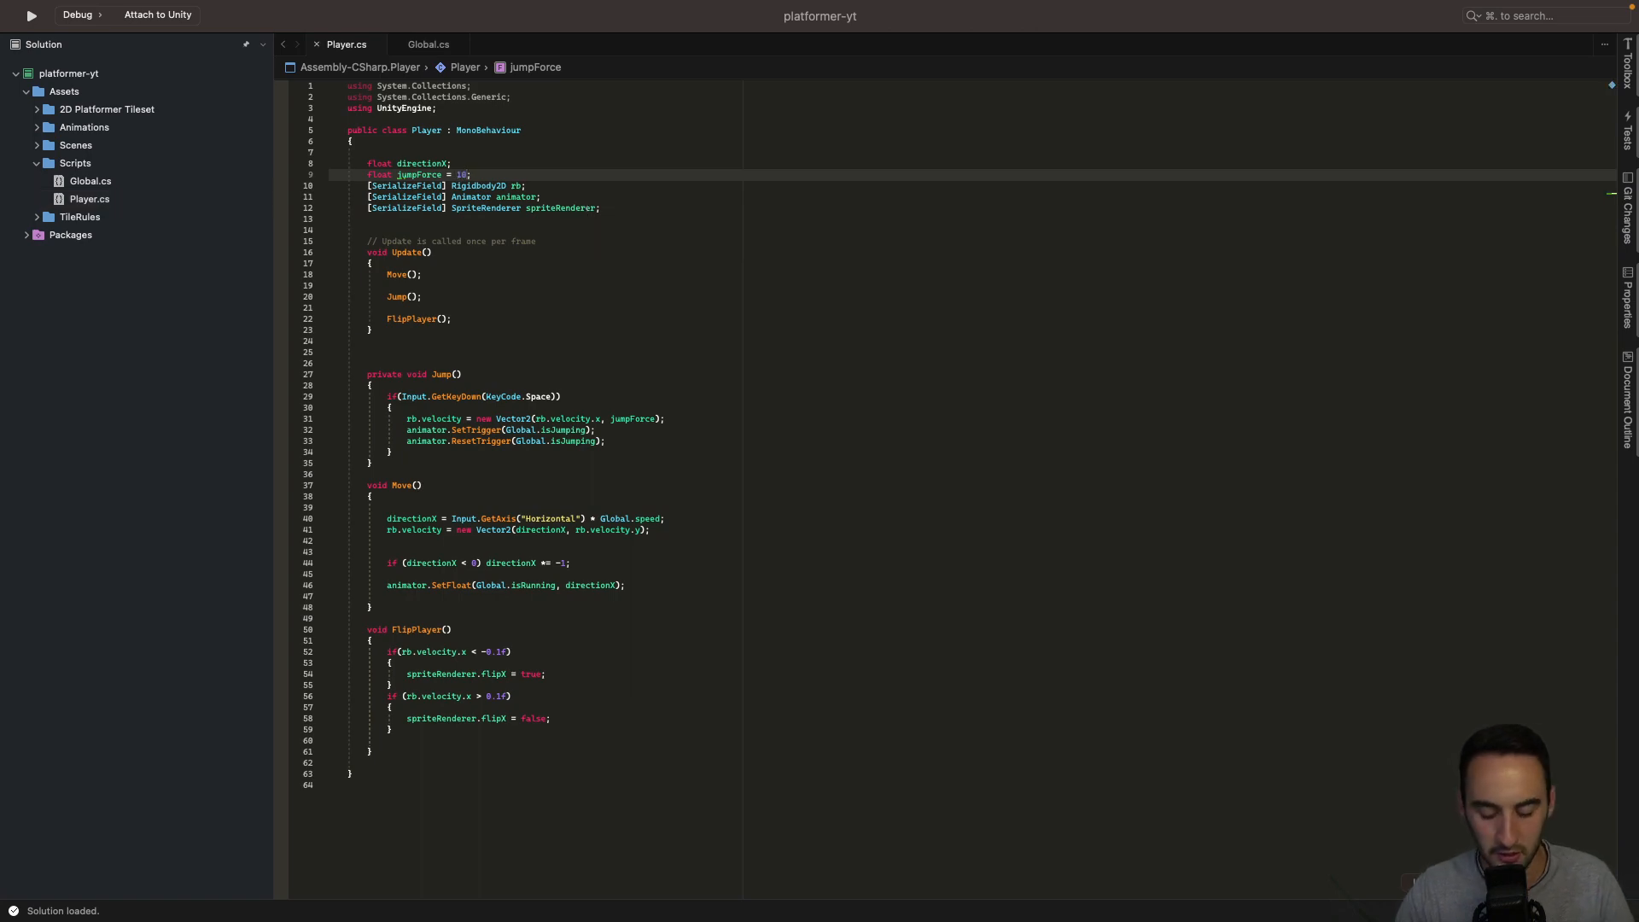
Return to Unity and play-test the Player's jumps over the terrain with the new jump force.
key("ctrl+Left")
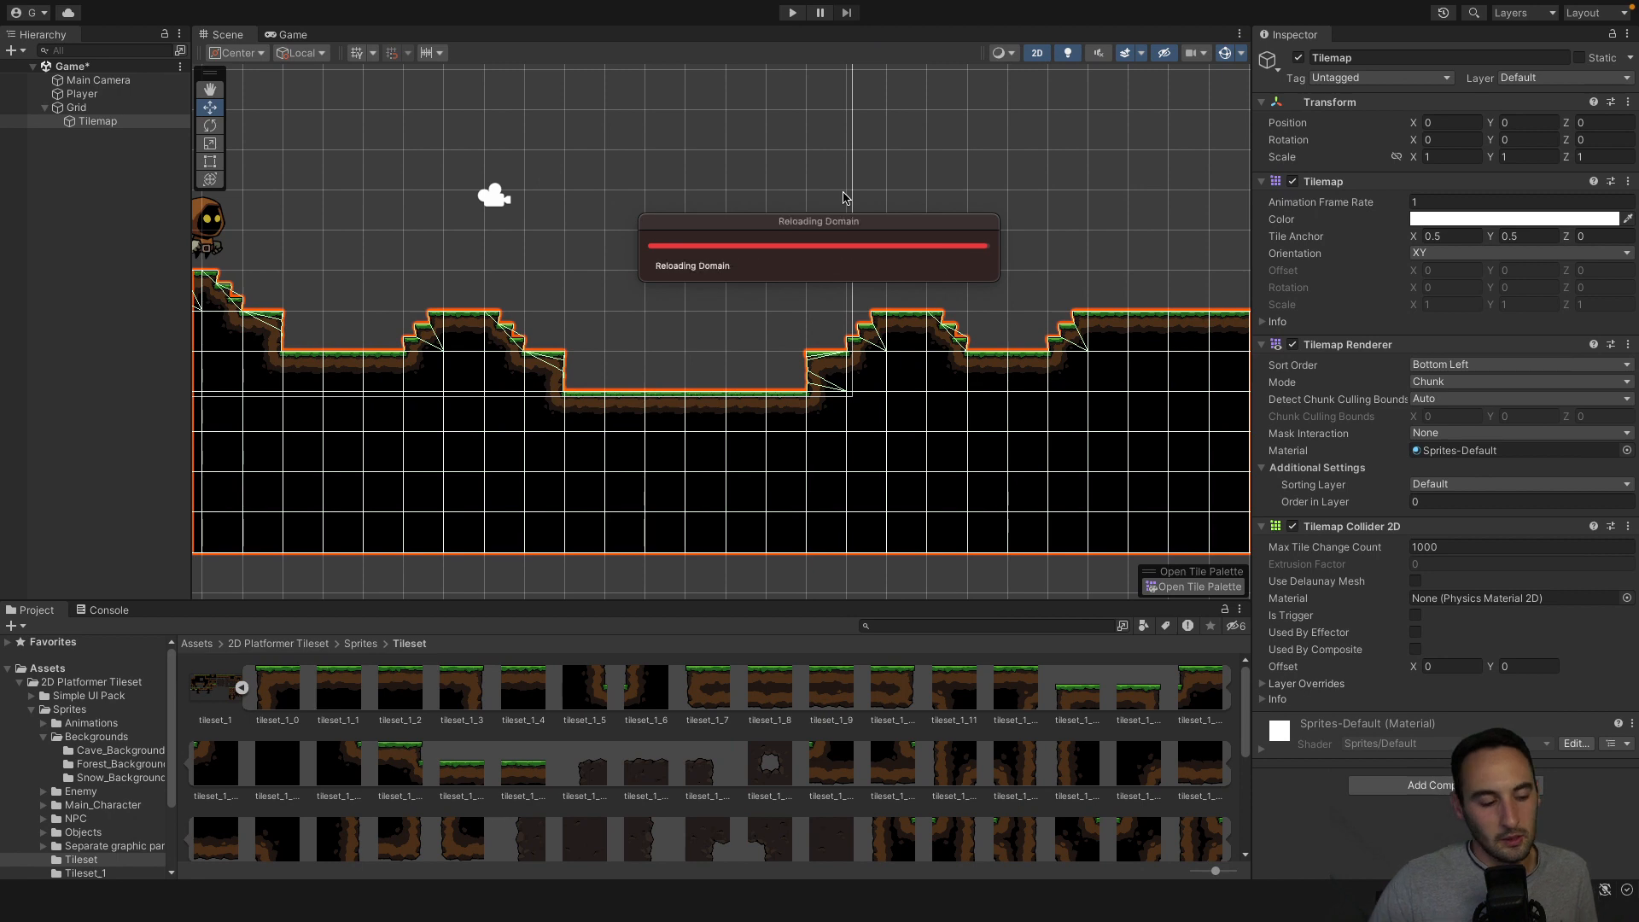
left_click(792, 13)
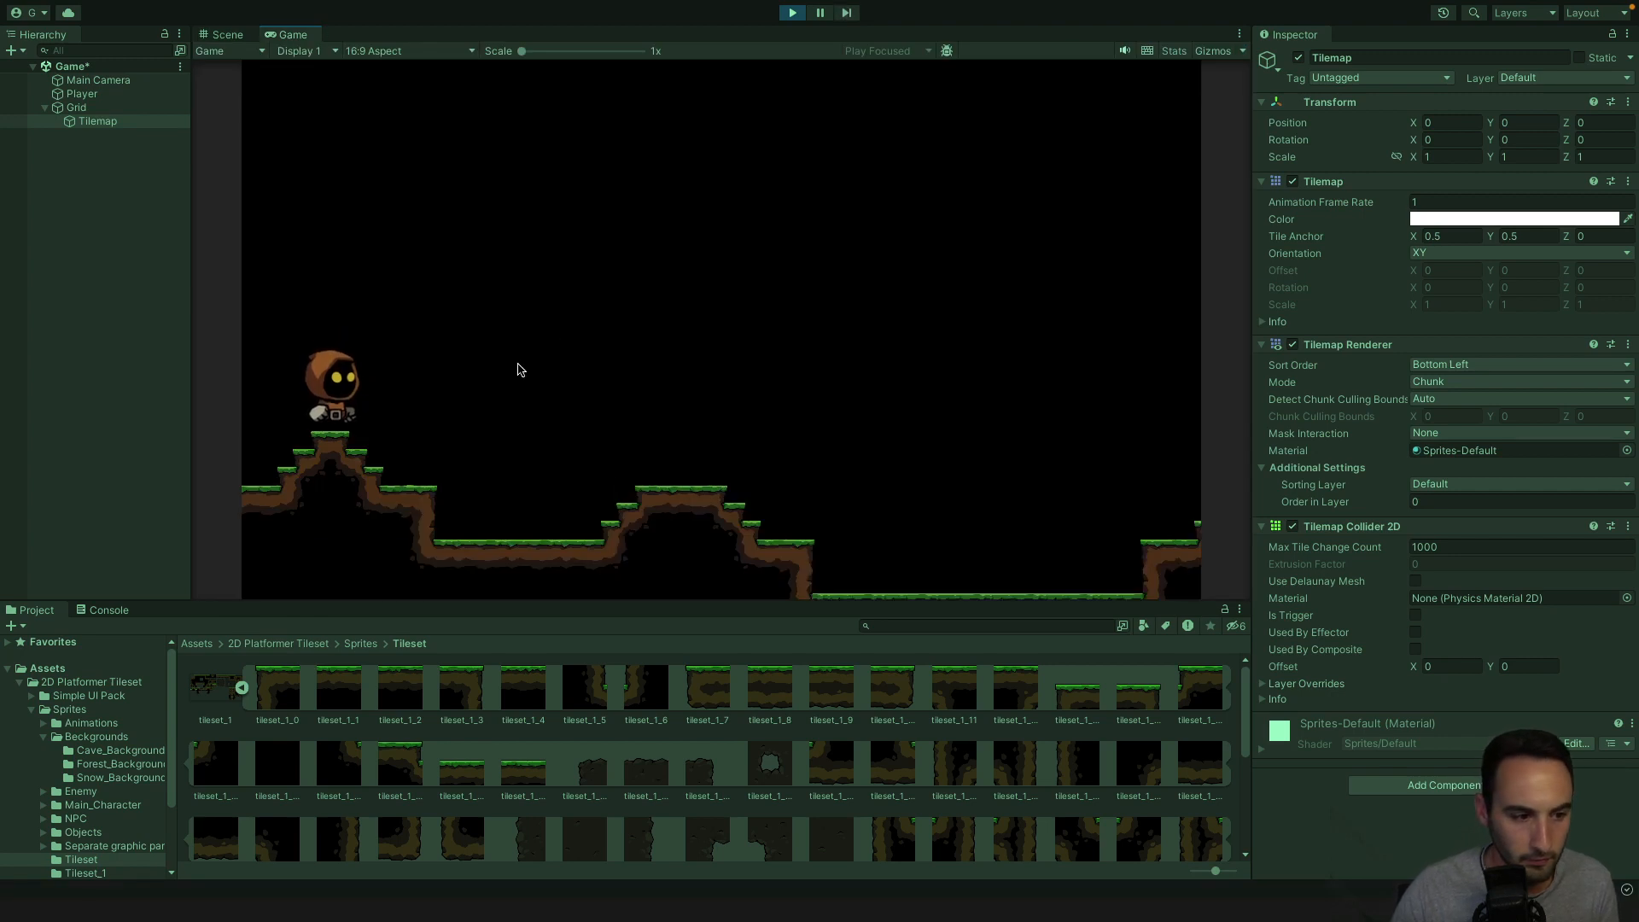
key("Right")
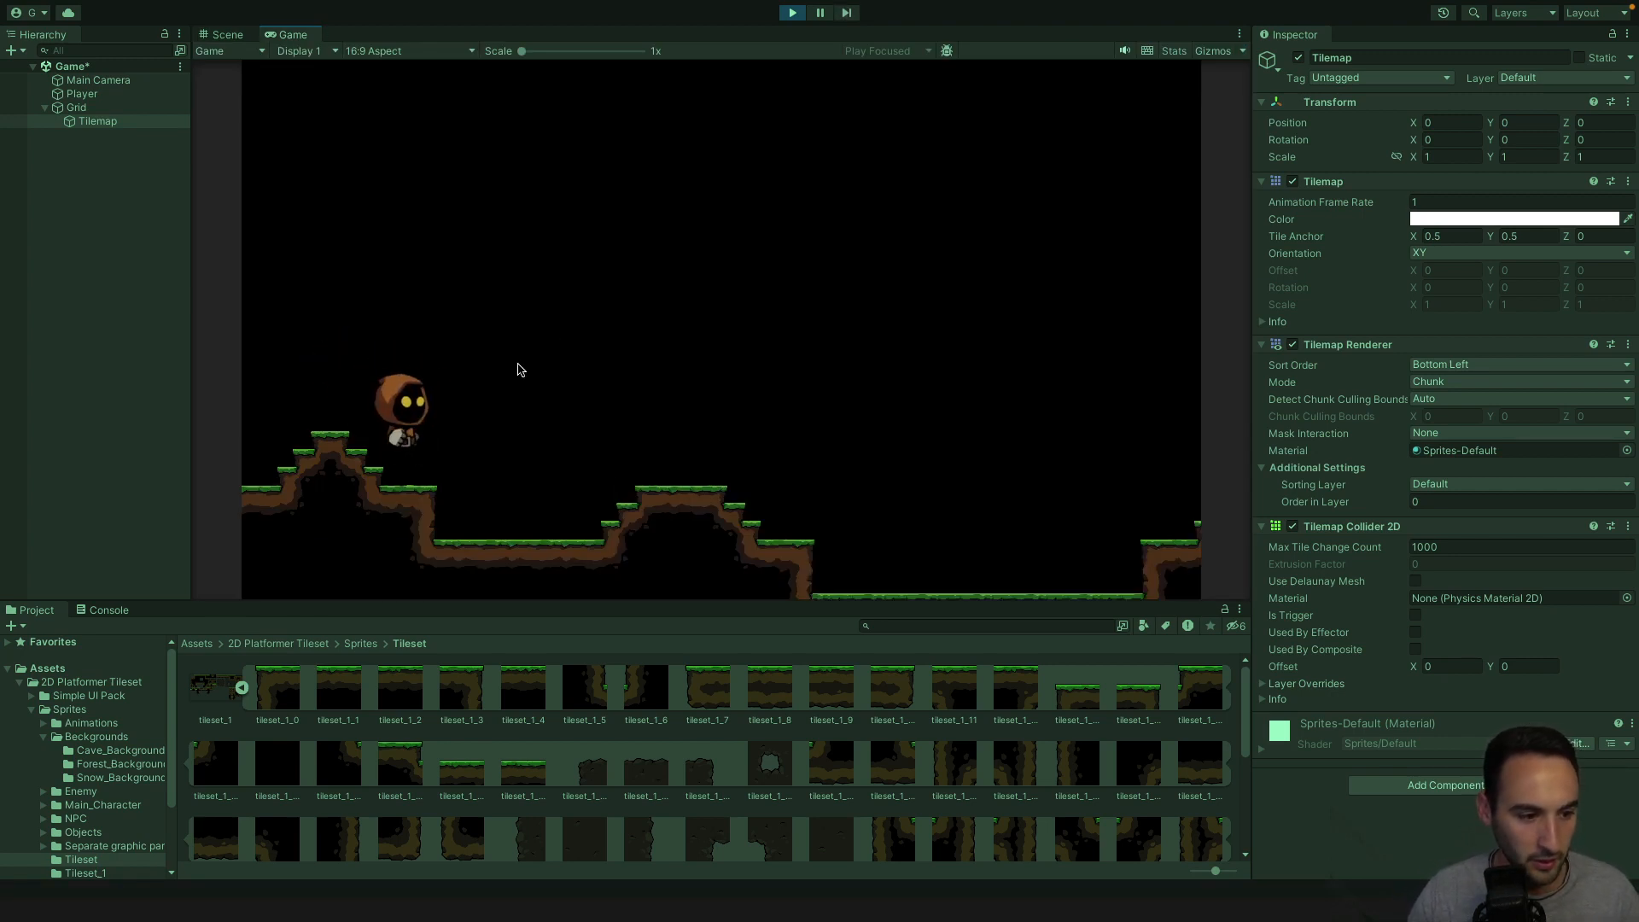
key("space")
key("Right")
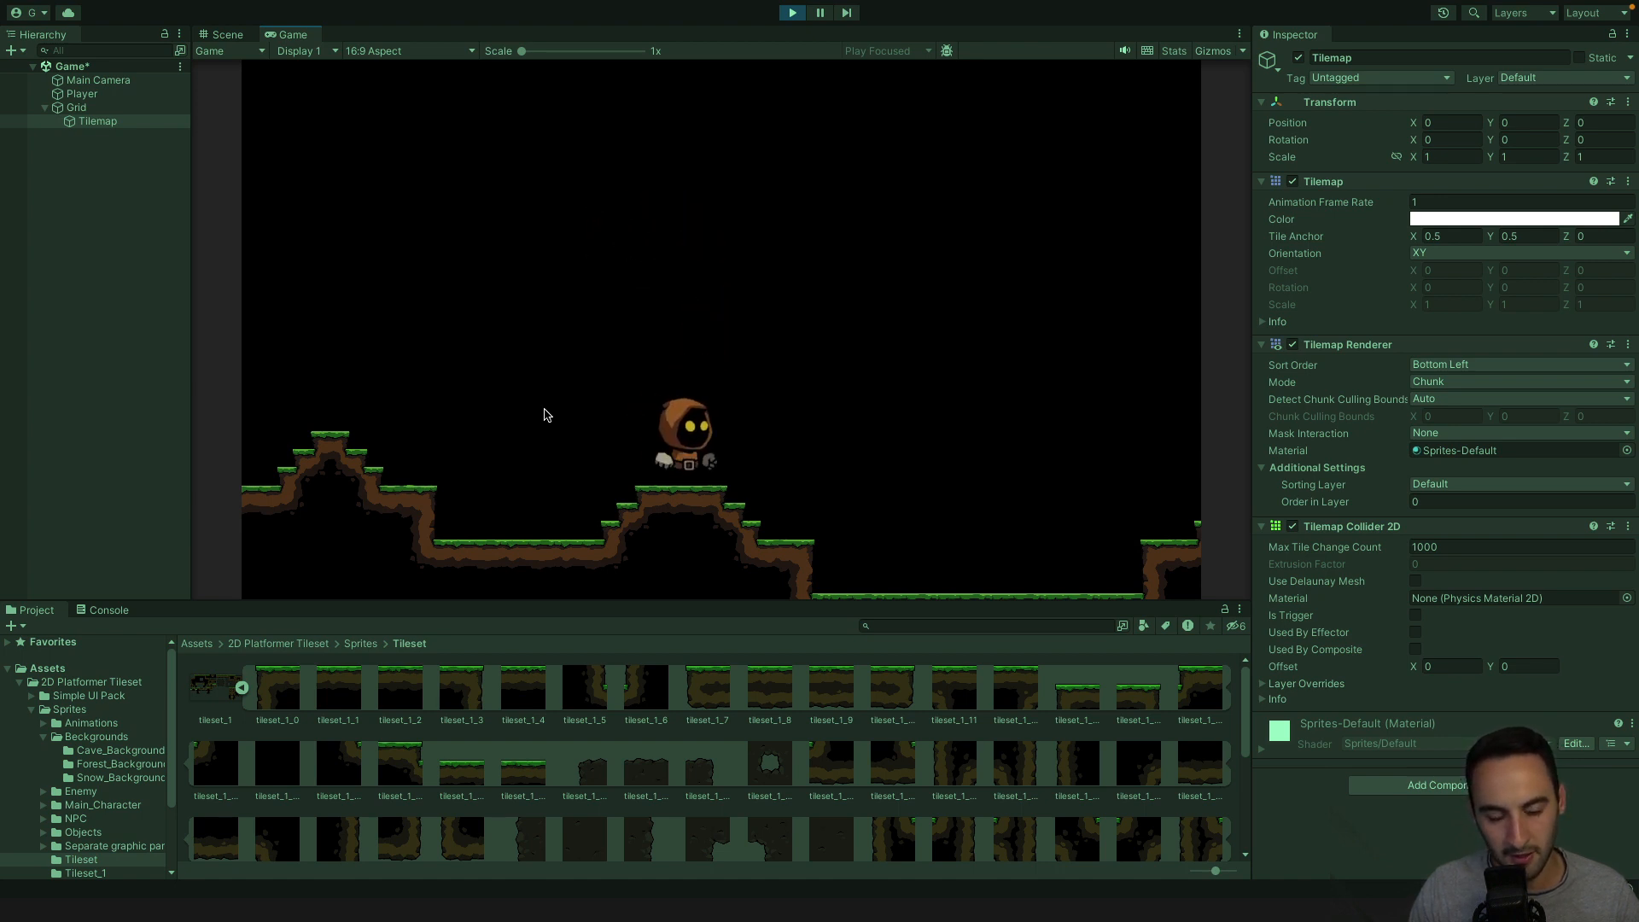
key("Left")
key("space")
key("Right")
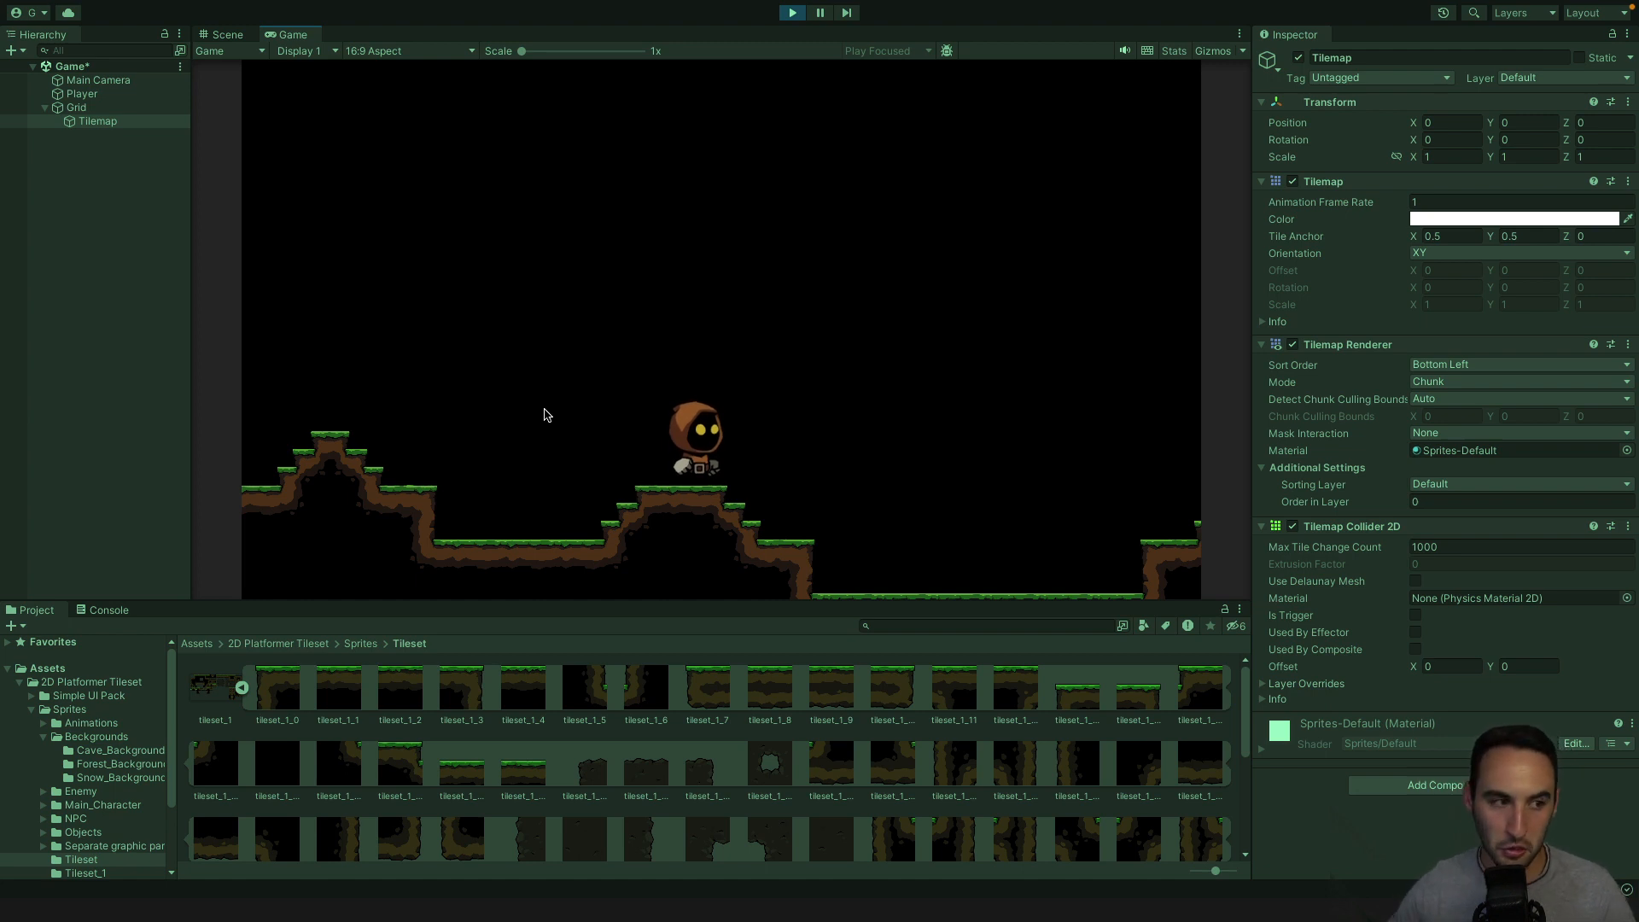
Select the Player during play mode and set its Rigidbody 2D mass to 2.
left_click(76, 107)
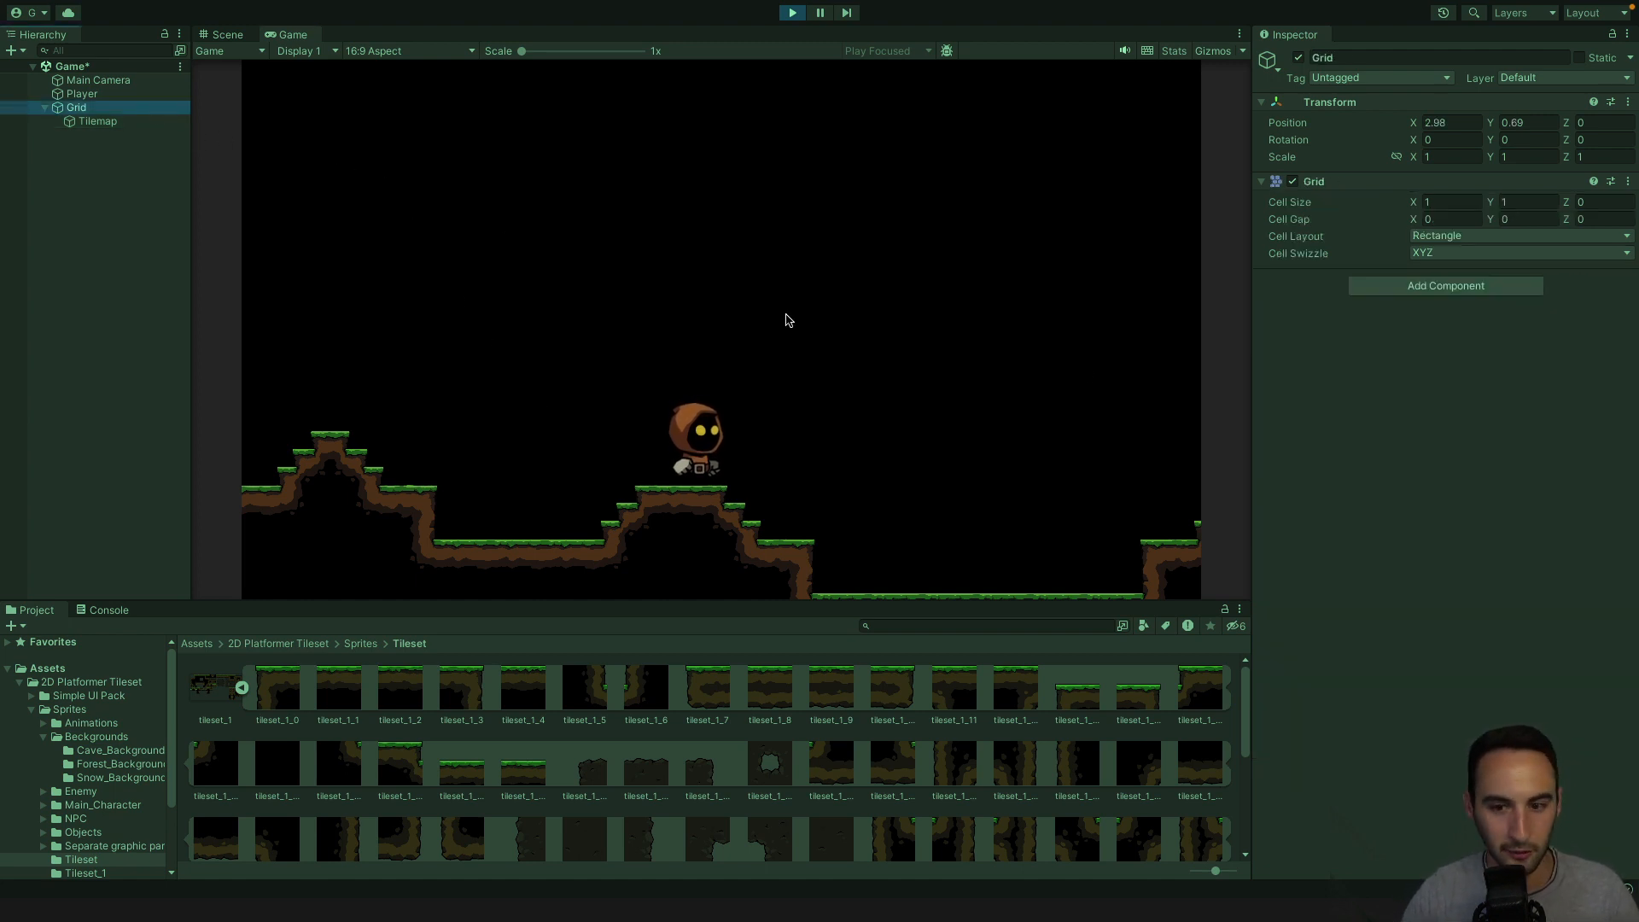
key("Up")
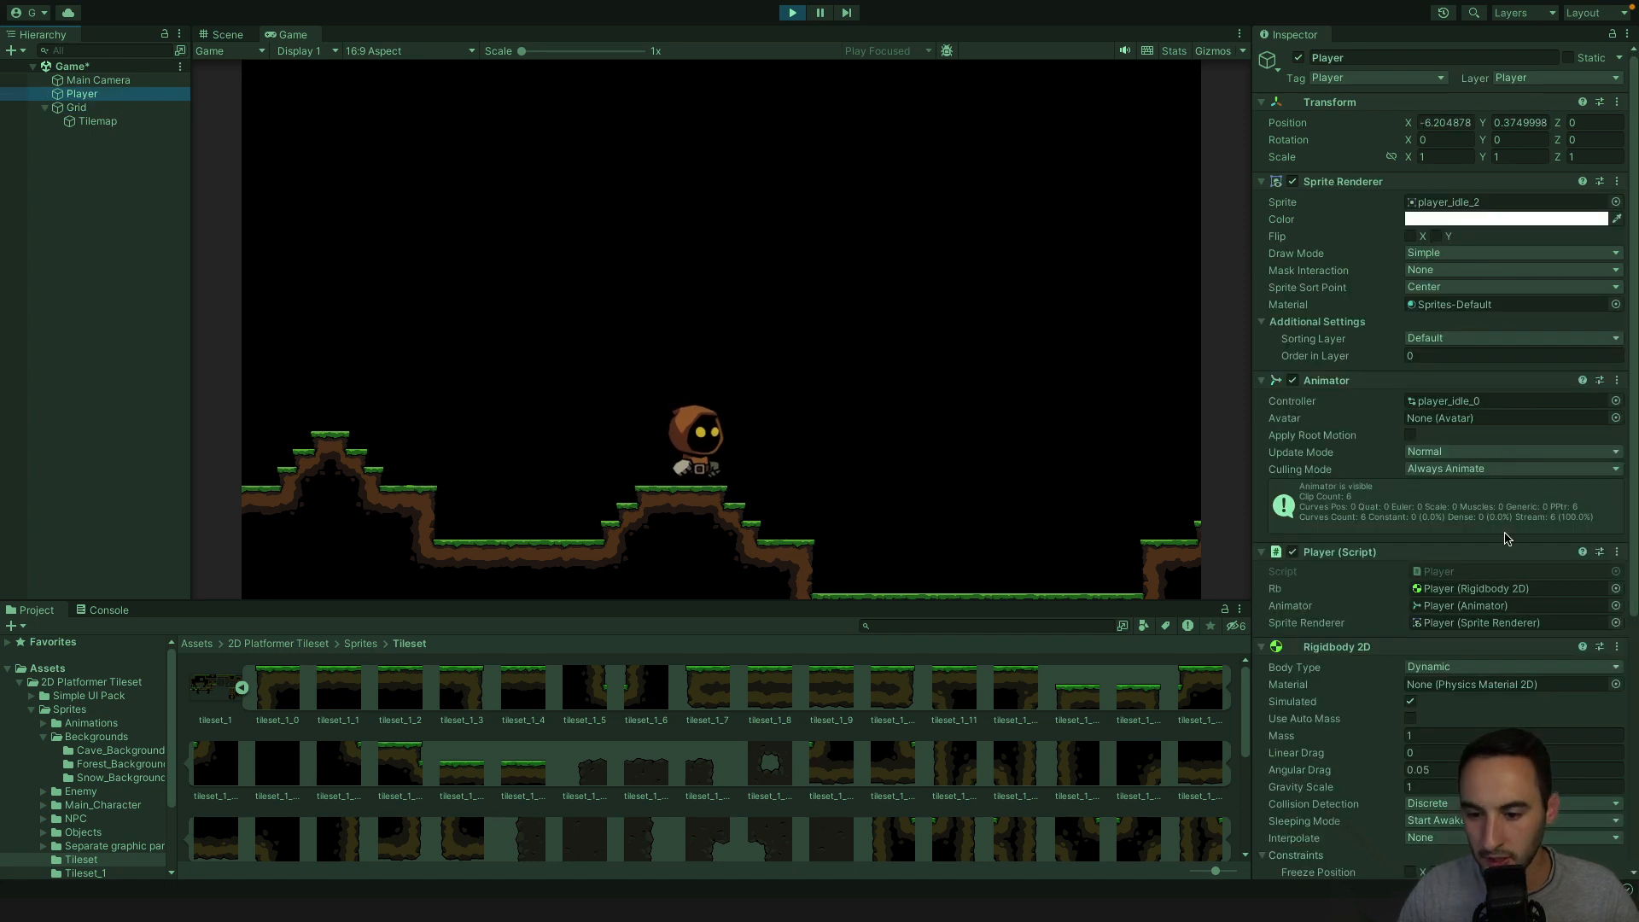
scroll(1463, 726, "down", 3)
left_click(1448, 647)
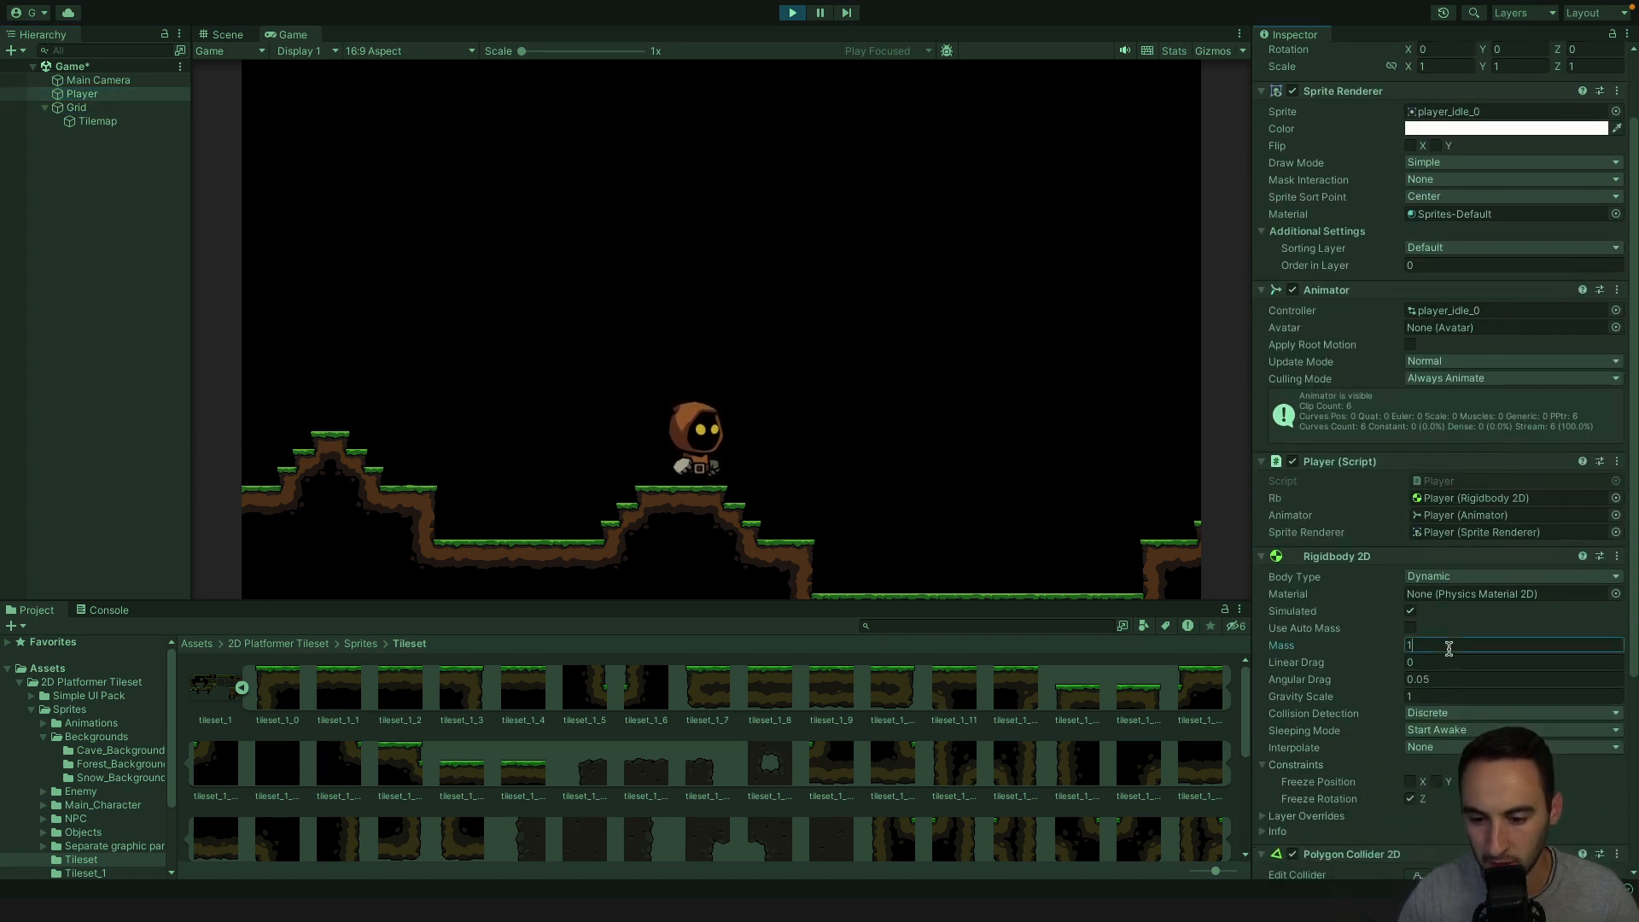
scroll(1457, 666, "down", 2)
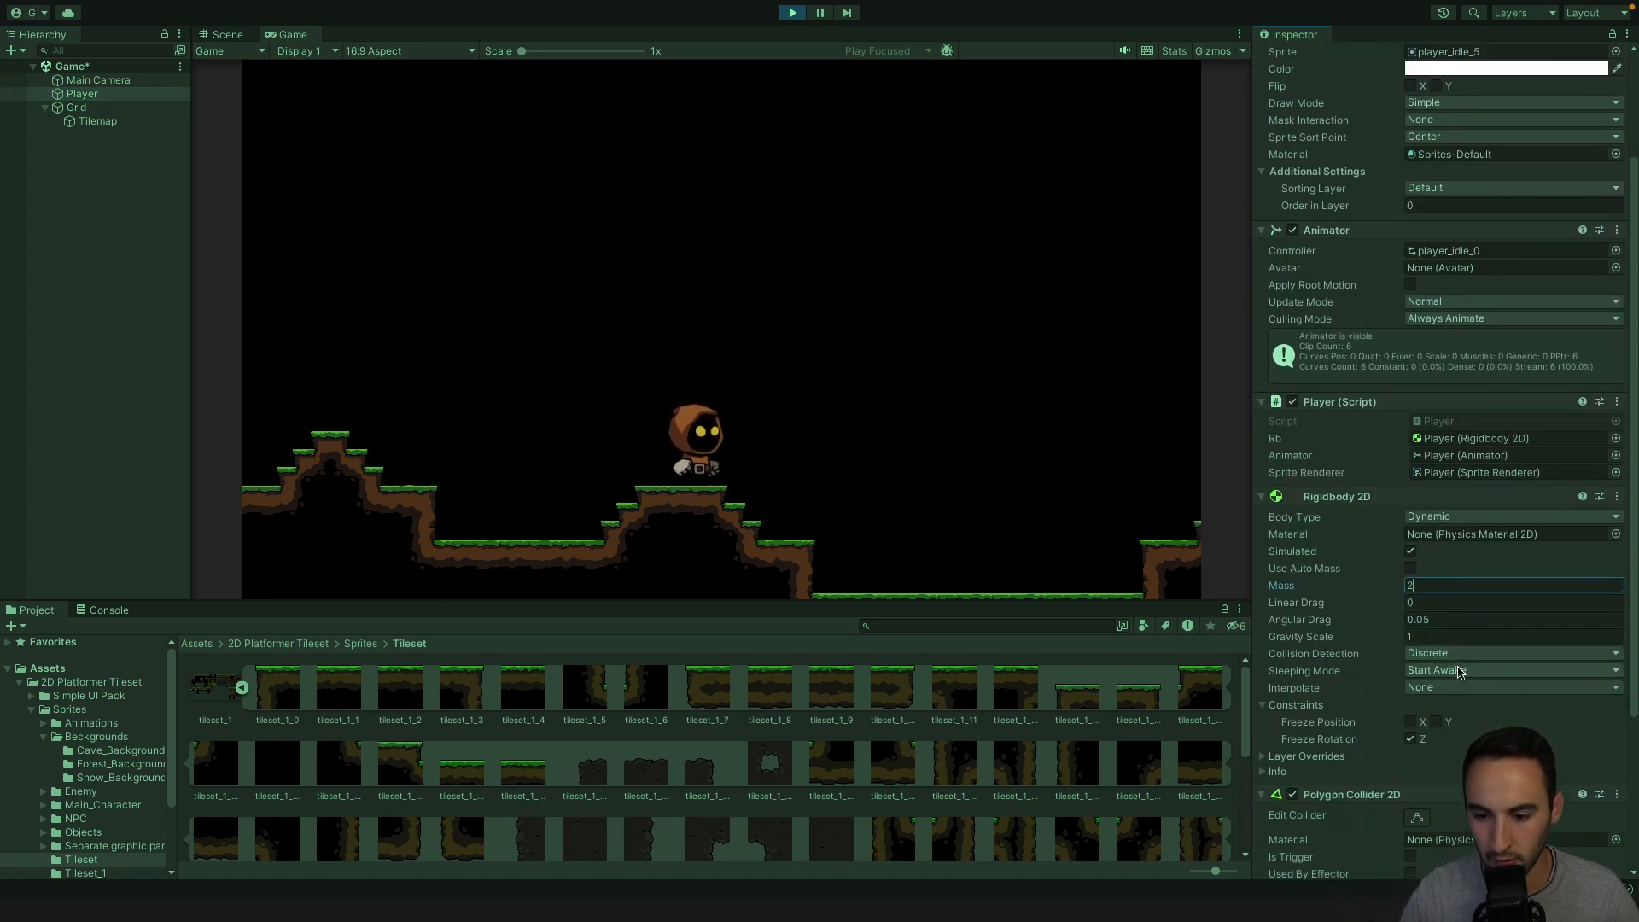
Play-test the Player's walking and jumping in both directions over the terrain with a mass of 2.
left_click(1459, 668)
left_click(1456, 636)
left_click(760, 434)
key("a")
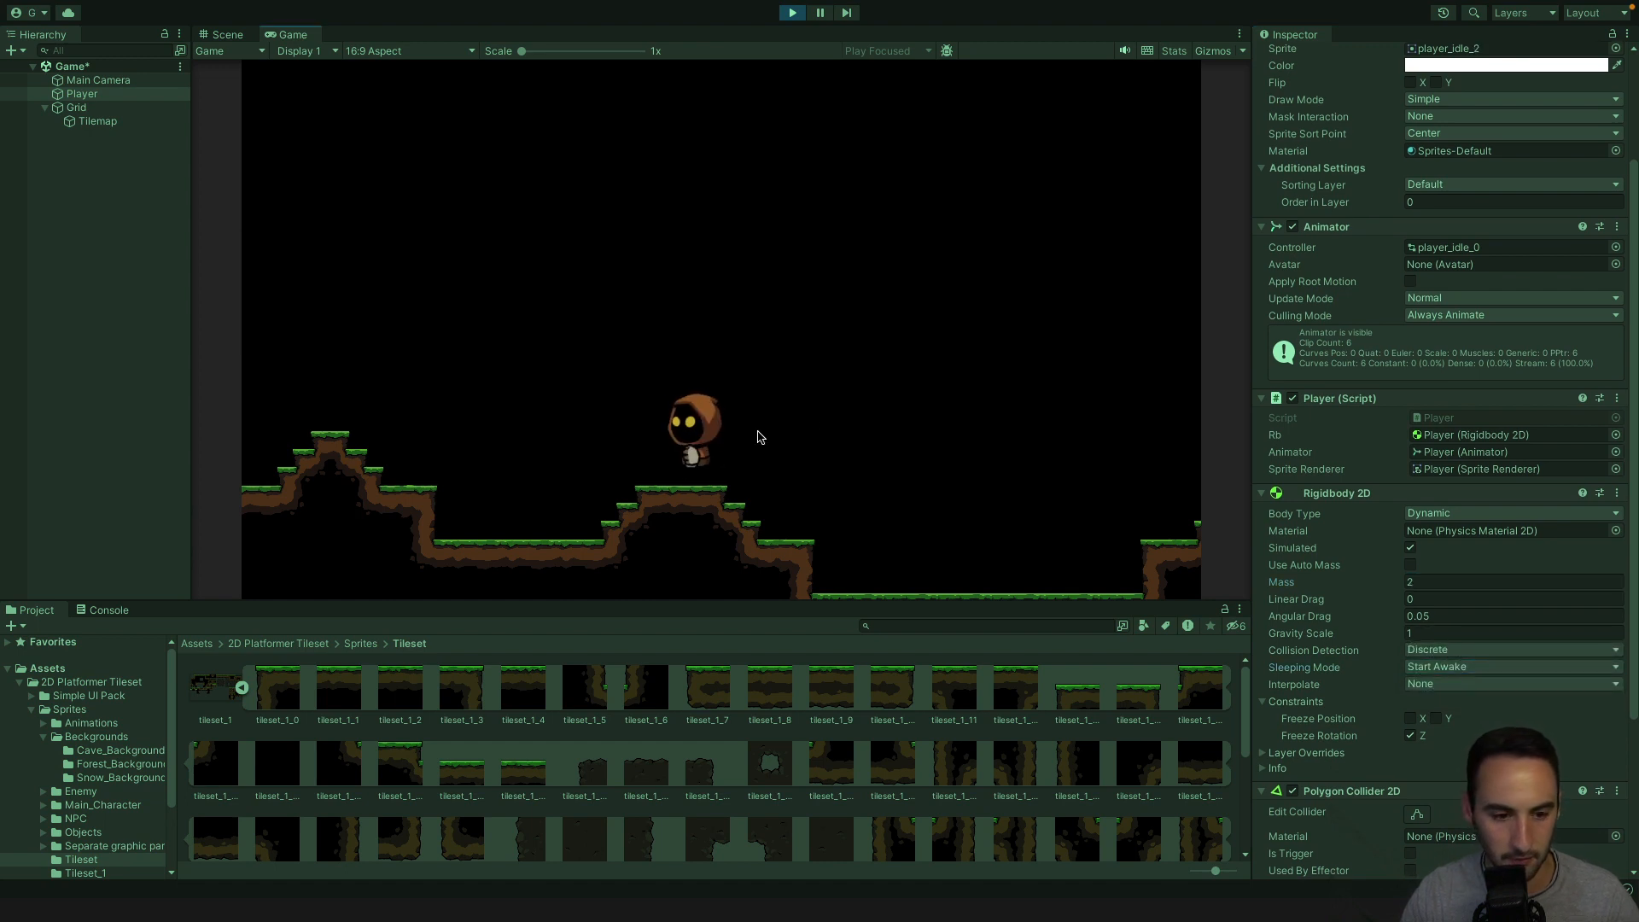
key("d")
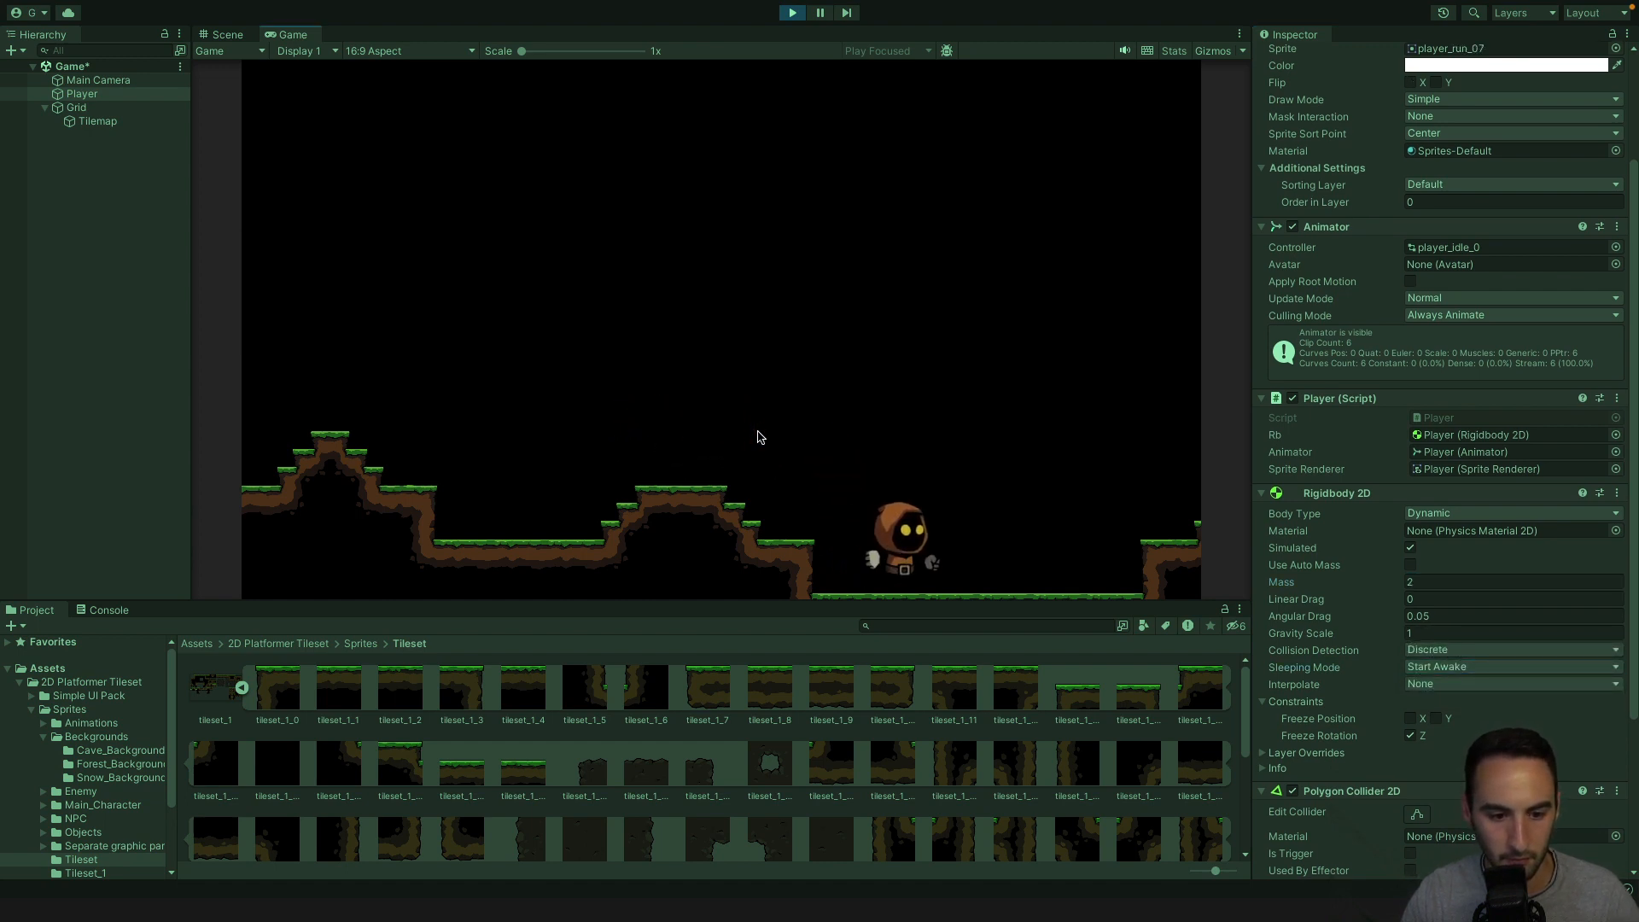
key("space")
key("a")
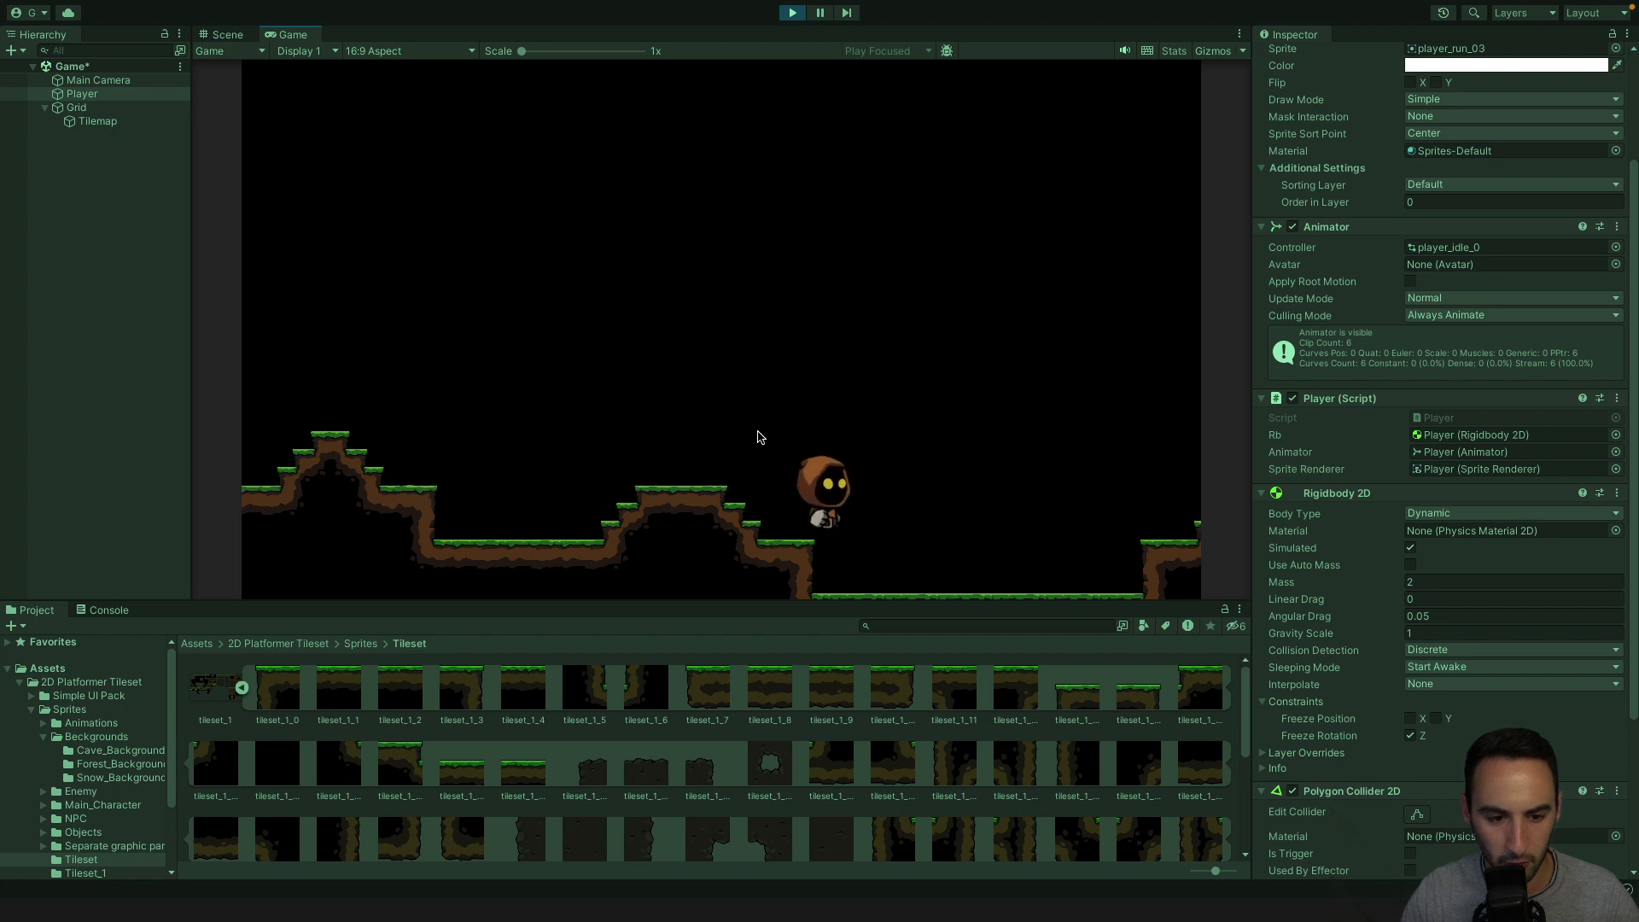
key("d")
key("space")
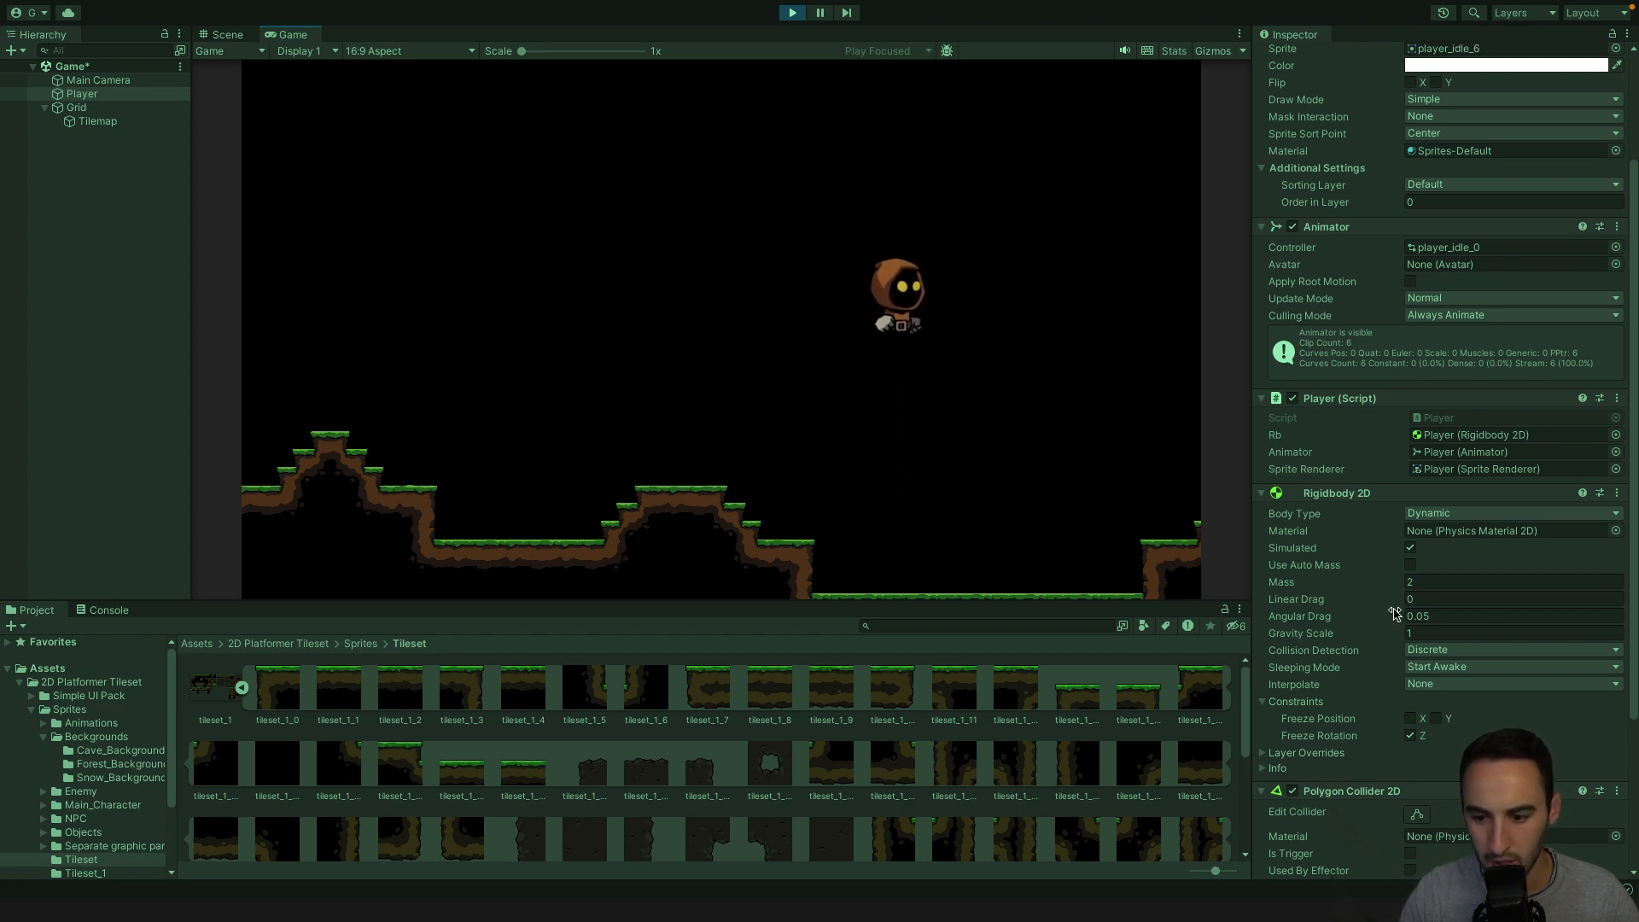
Set the Player's Rigidbody 2D Gravity Scale to 2 and mass to 1, and play-test its jumps.
left_click(1425, 634)
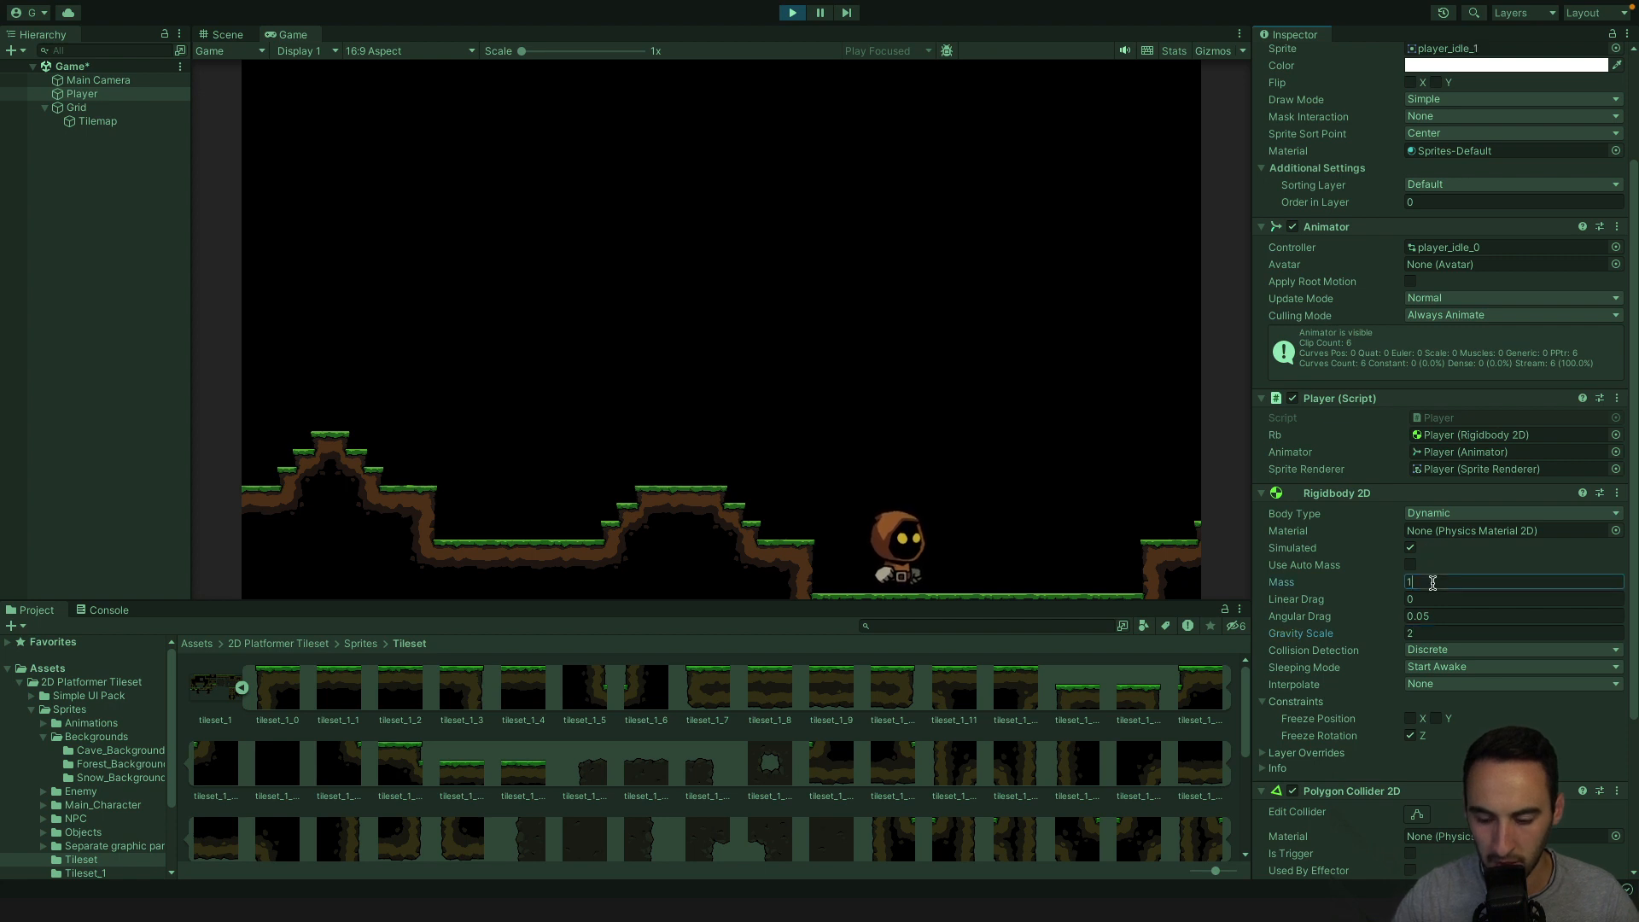
left_click(807, 452)
key("a")
key("space")
key("d")
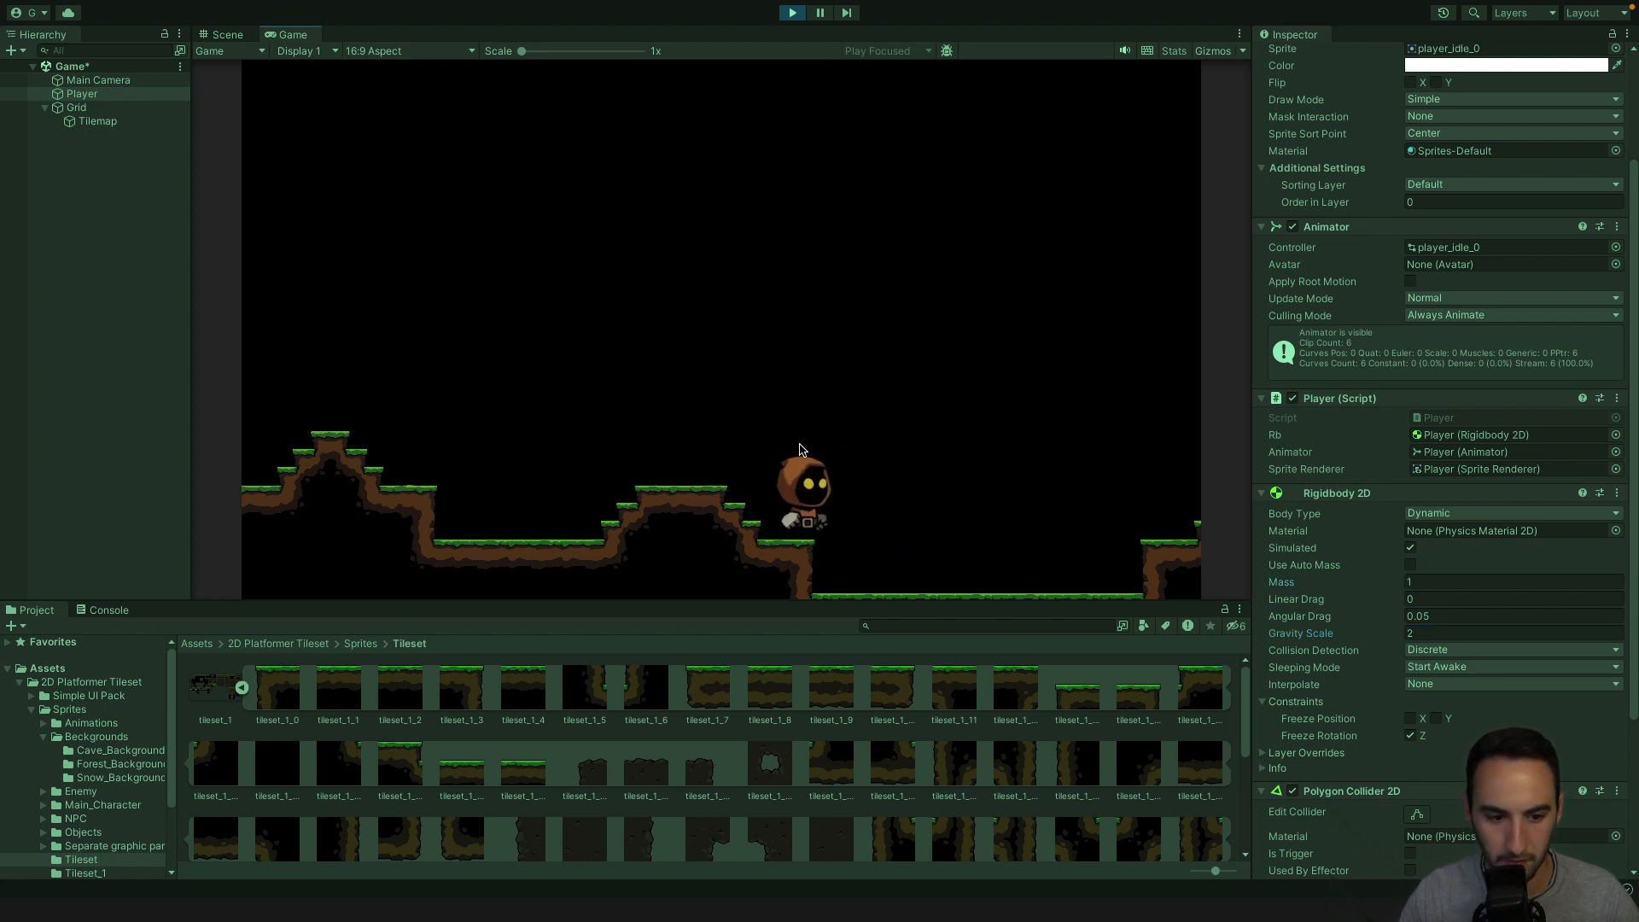
key("space")
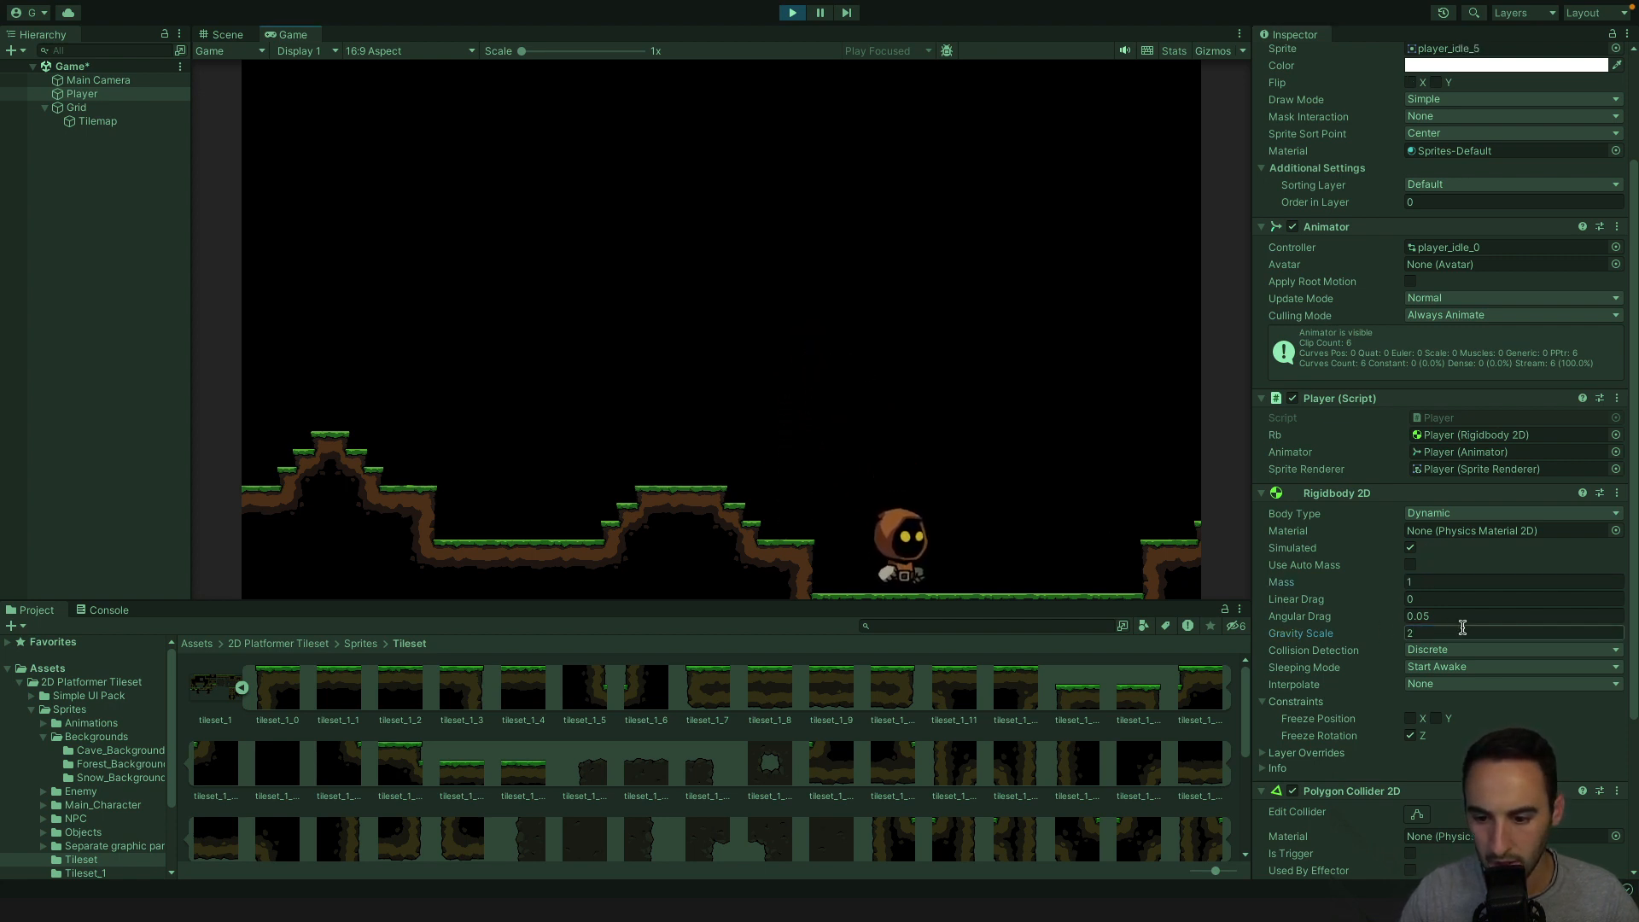
Set the Player's Rigidbody 2D mass to 2 and play-test jumping back over the middle hill.
left_click(912, 427)
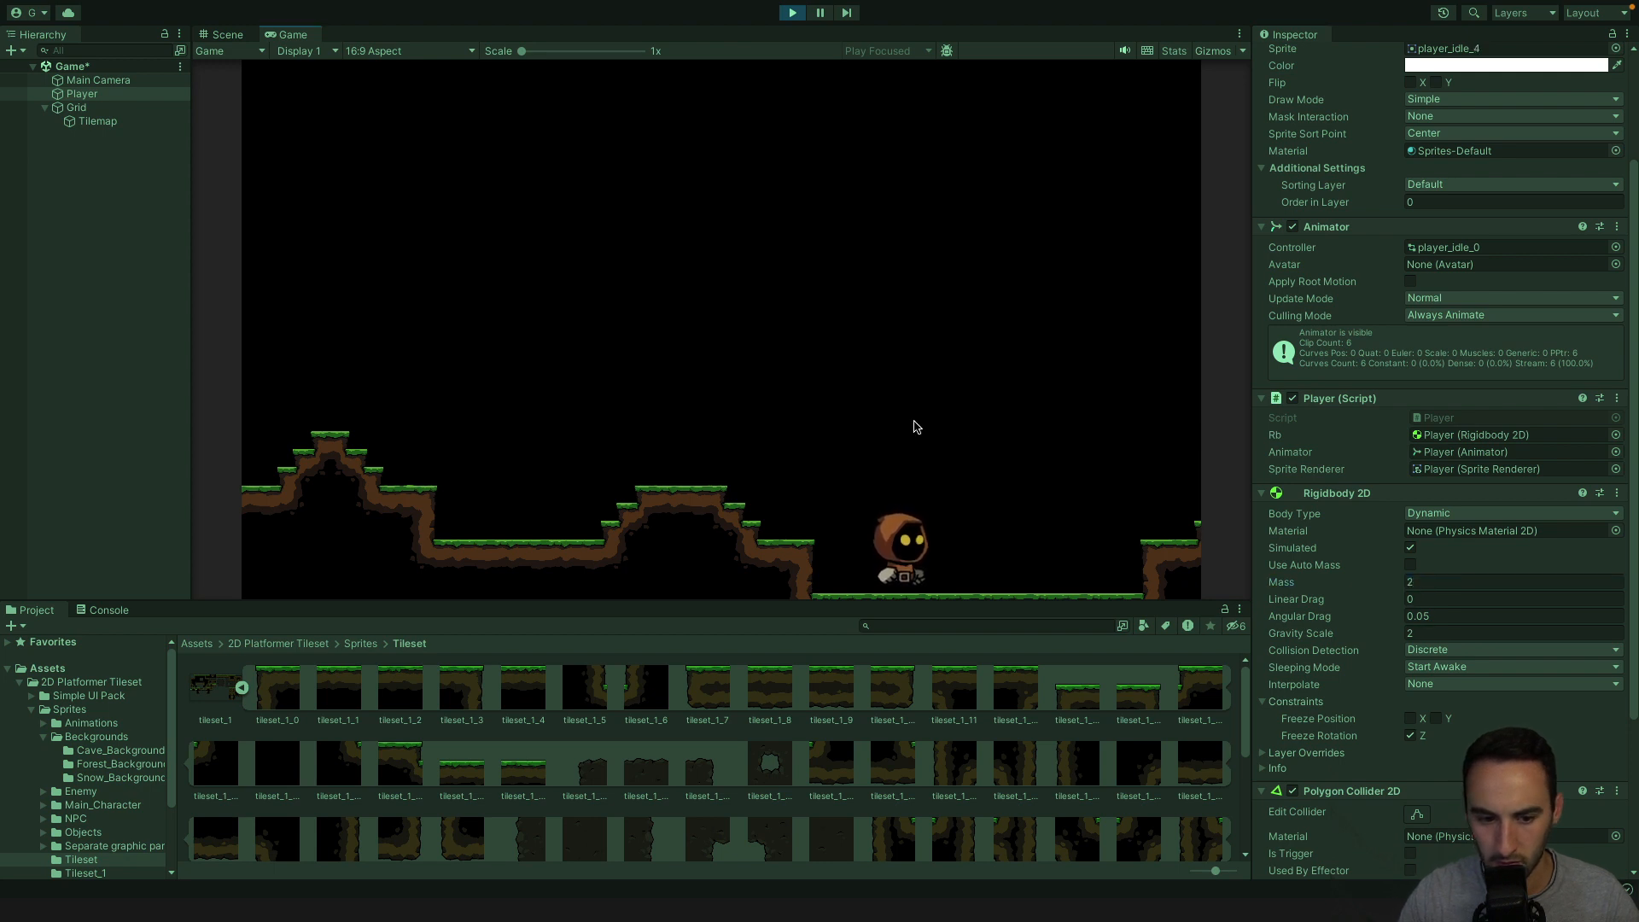
key("space")
key("a")
key("space")
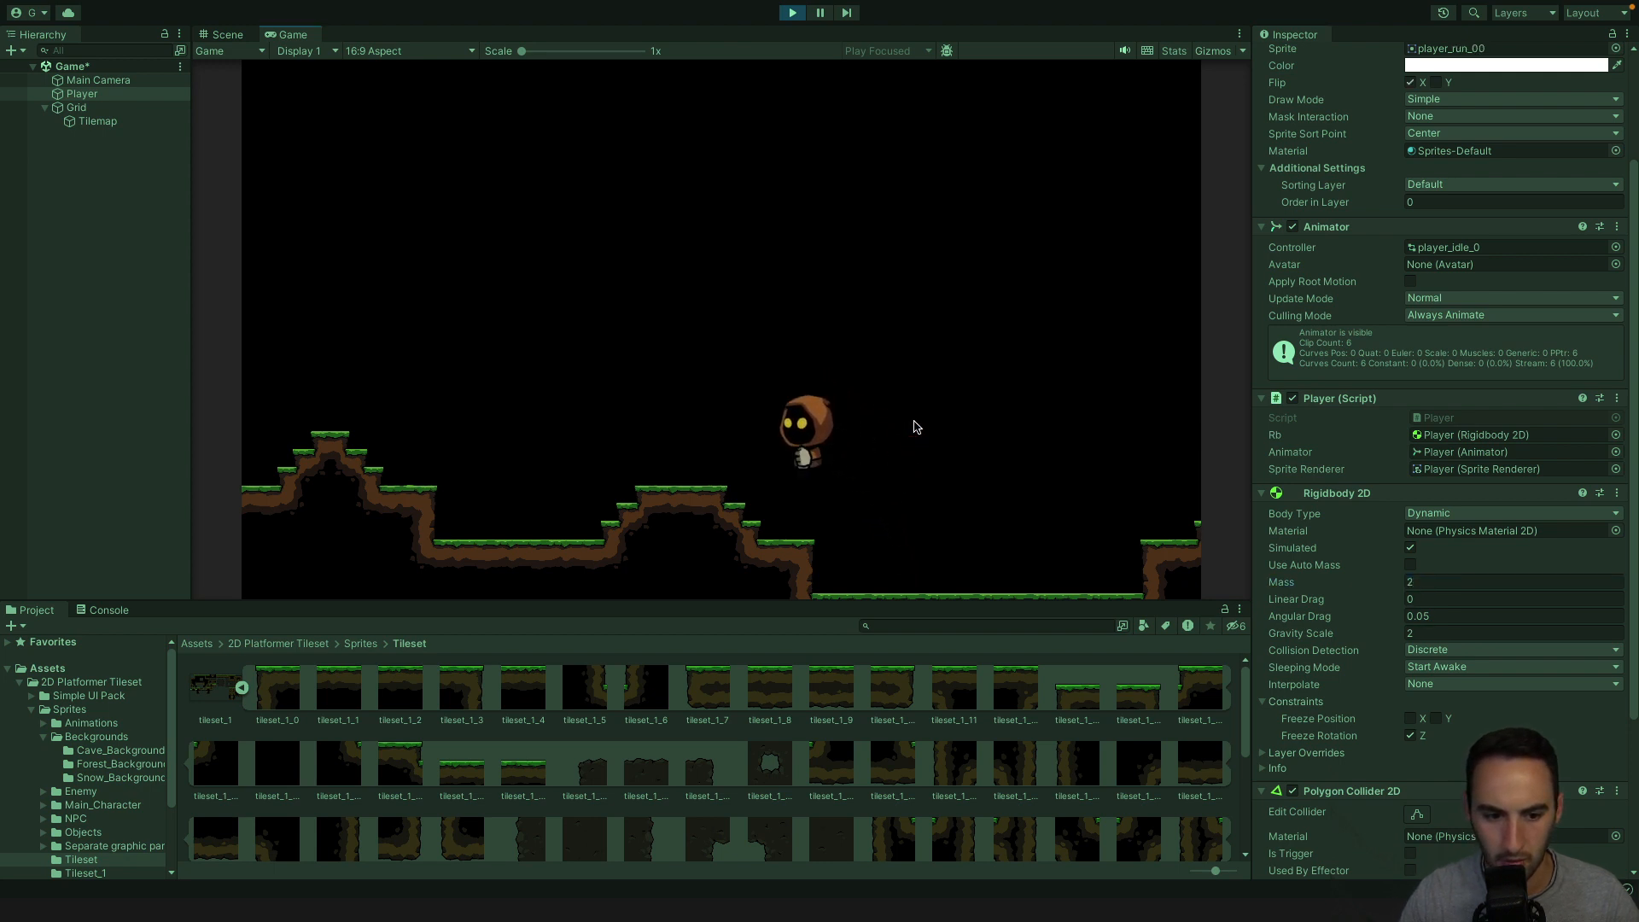
key("space")
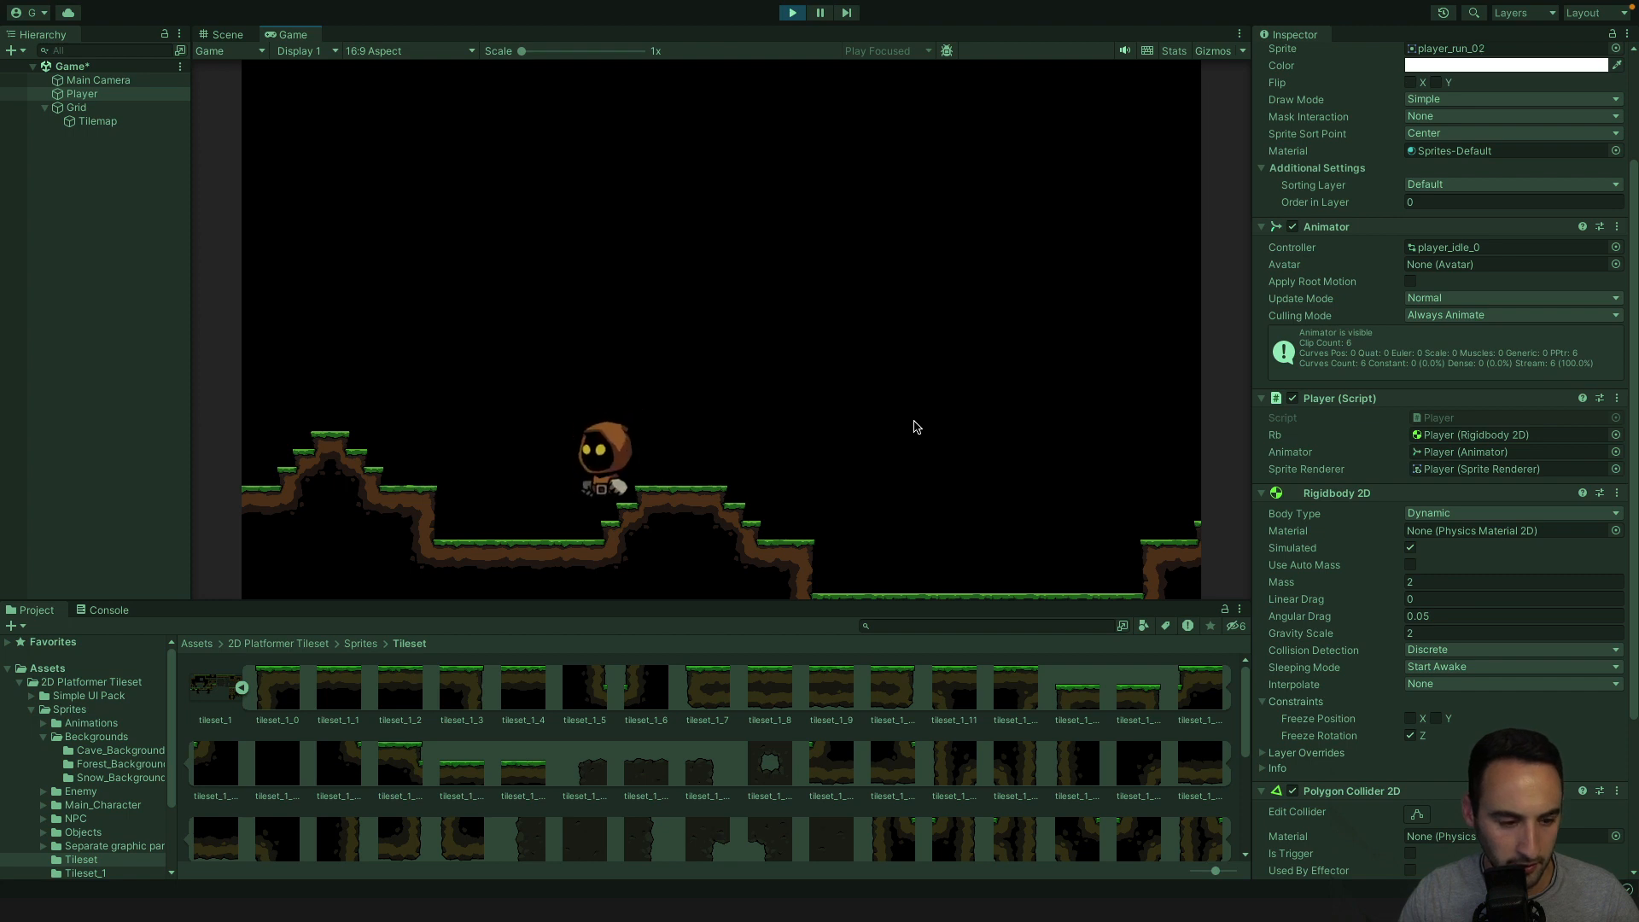
key("space")
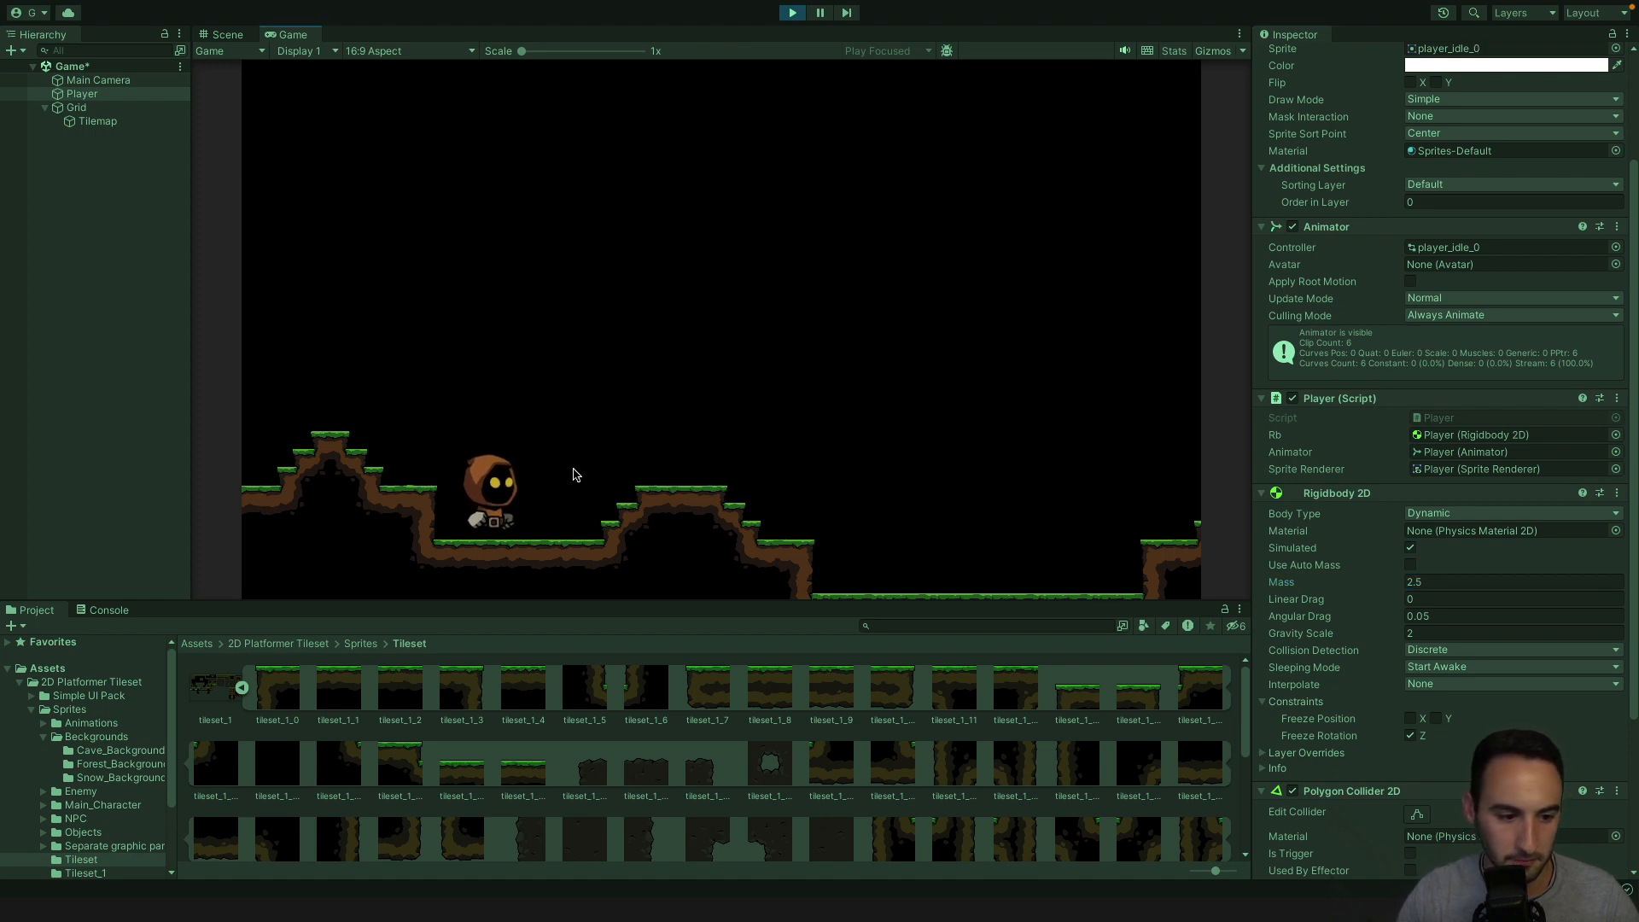
Raise the Player's mass to 2.5 and test jumping over the middle hill toward the pit.
key("Right")
key("space")
key("space")
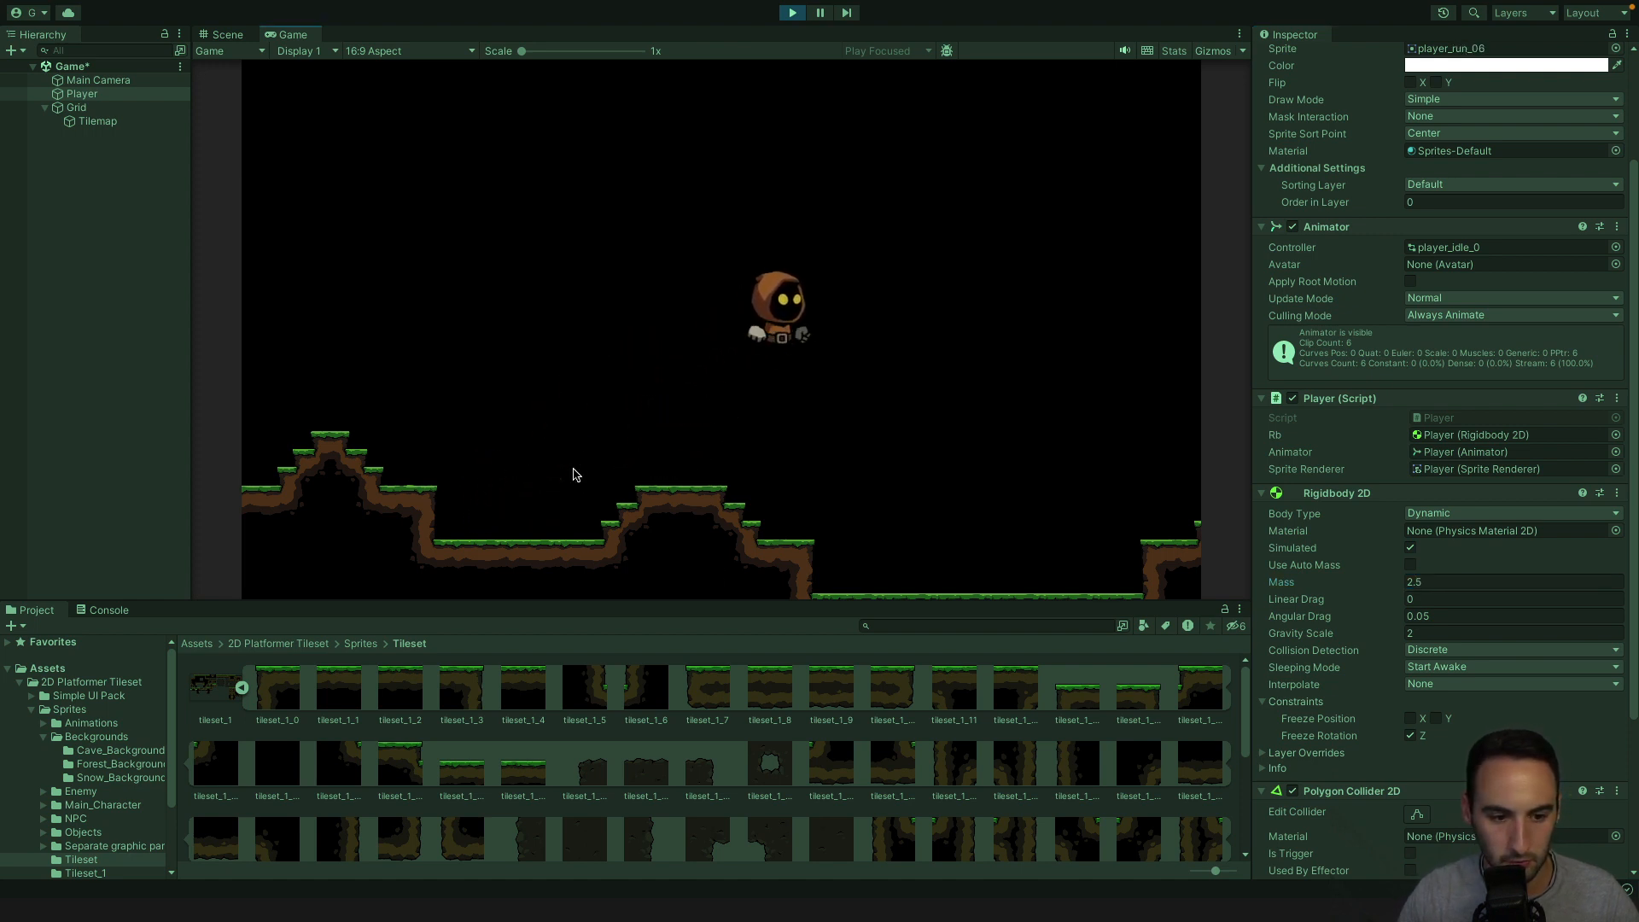
Set the Player's Rigidbody 2D mass to 4 and play-test jumps out of the pit and onto the hill.
left_click(1443, 583)
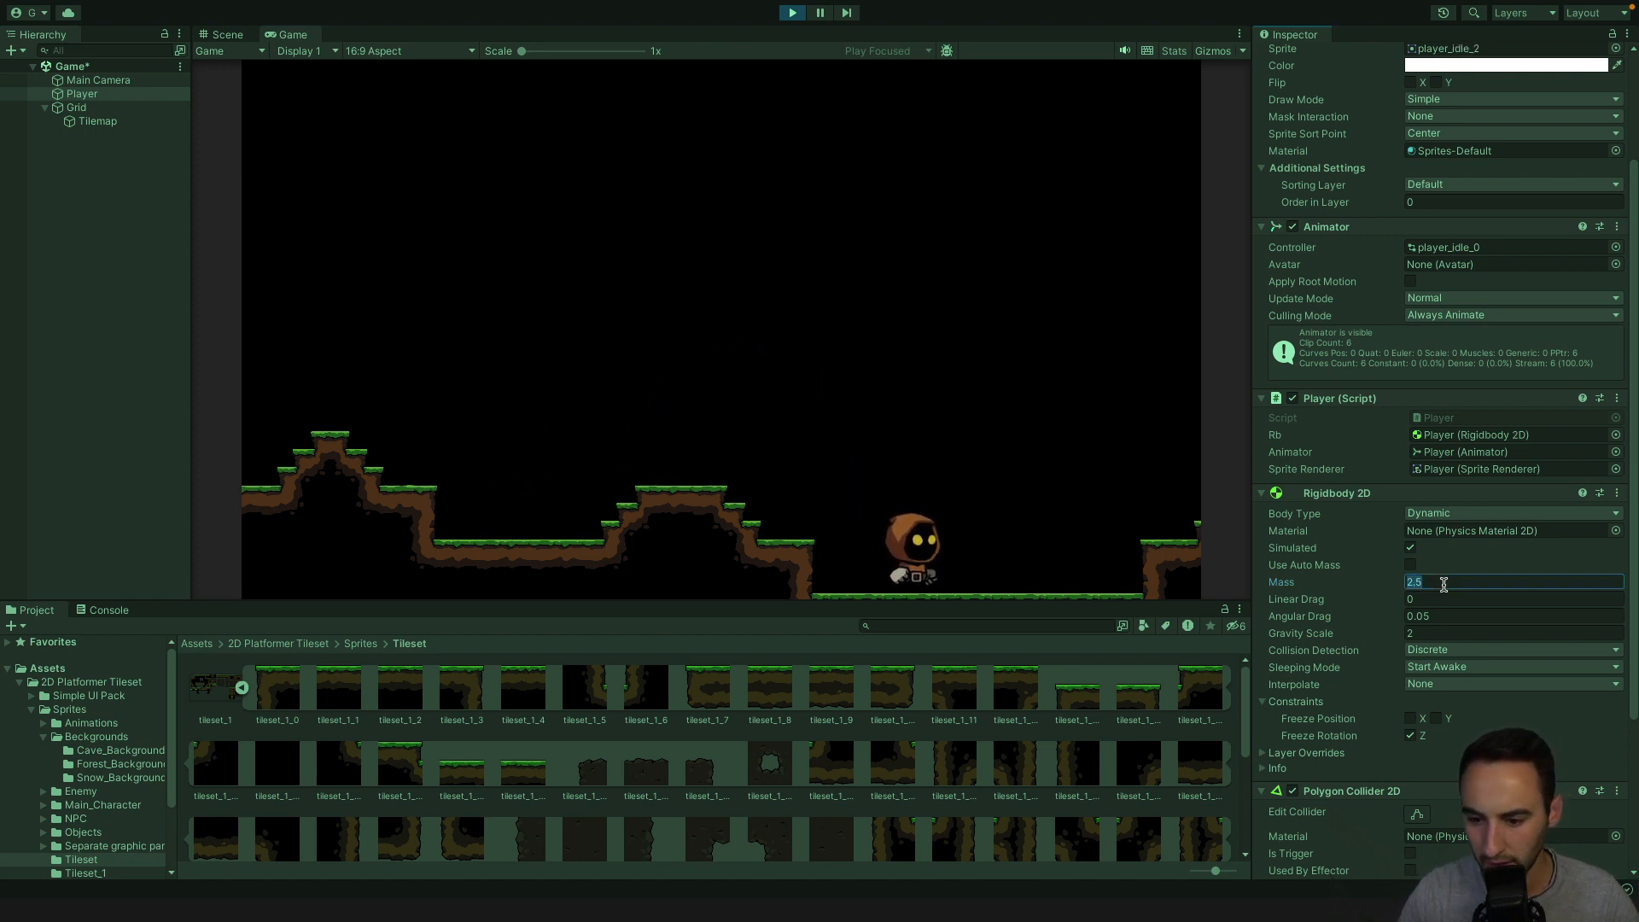
left_click(832, 454)
key("Left")
key("space")
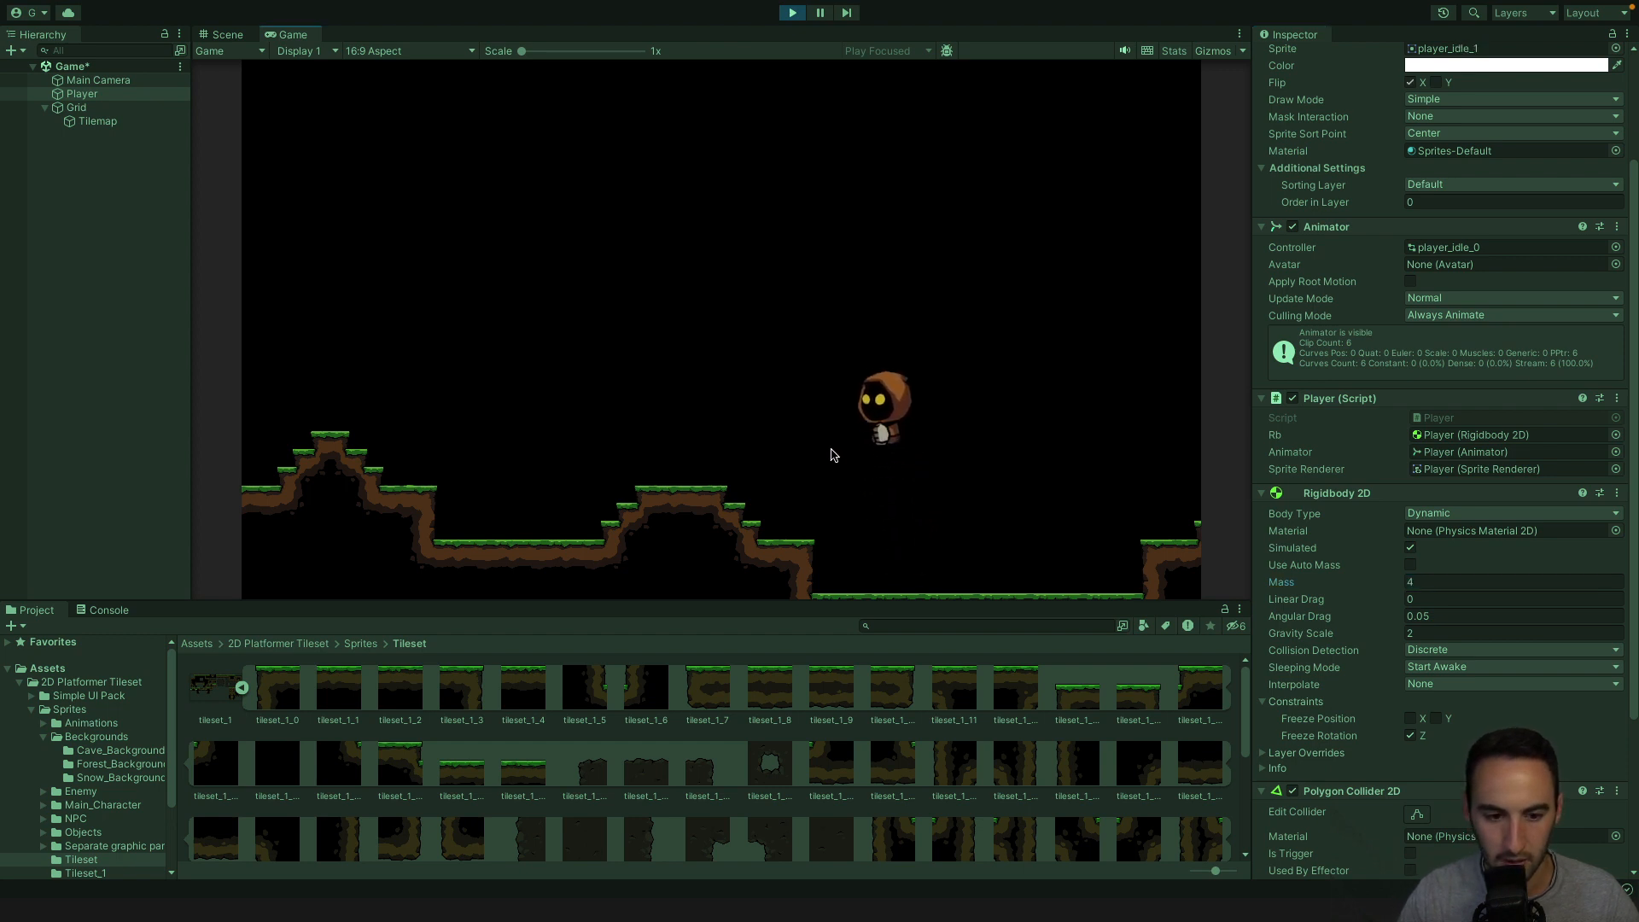
key("Right")
key("Right")
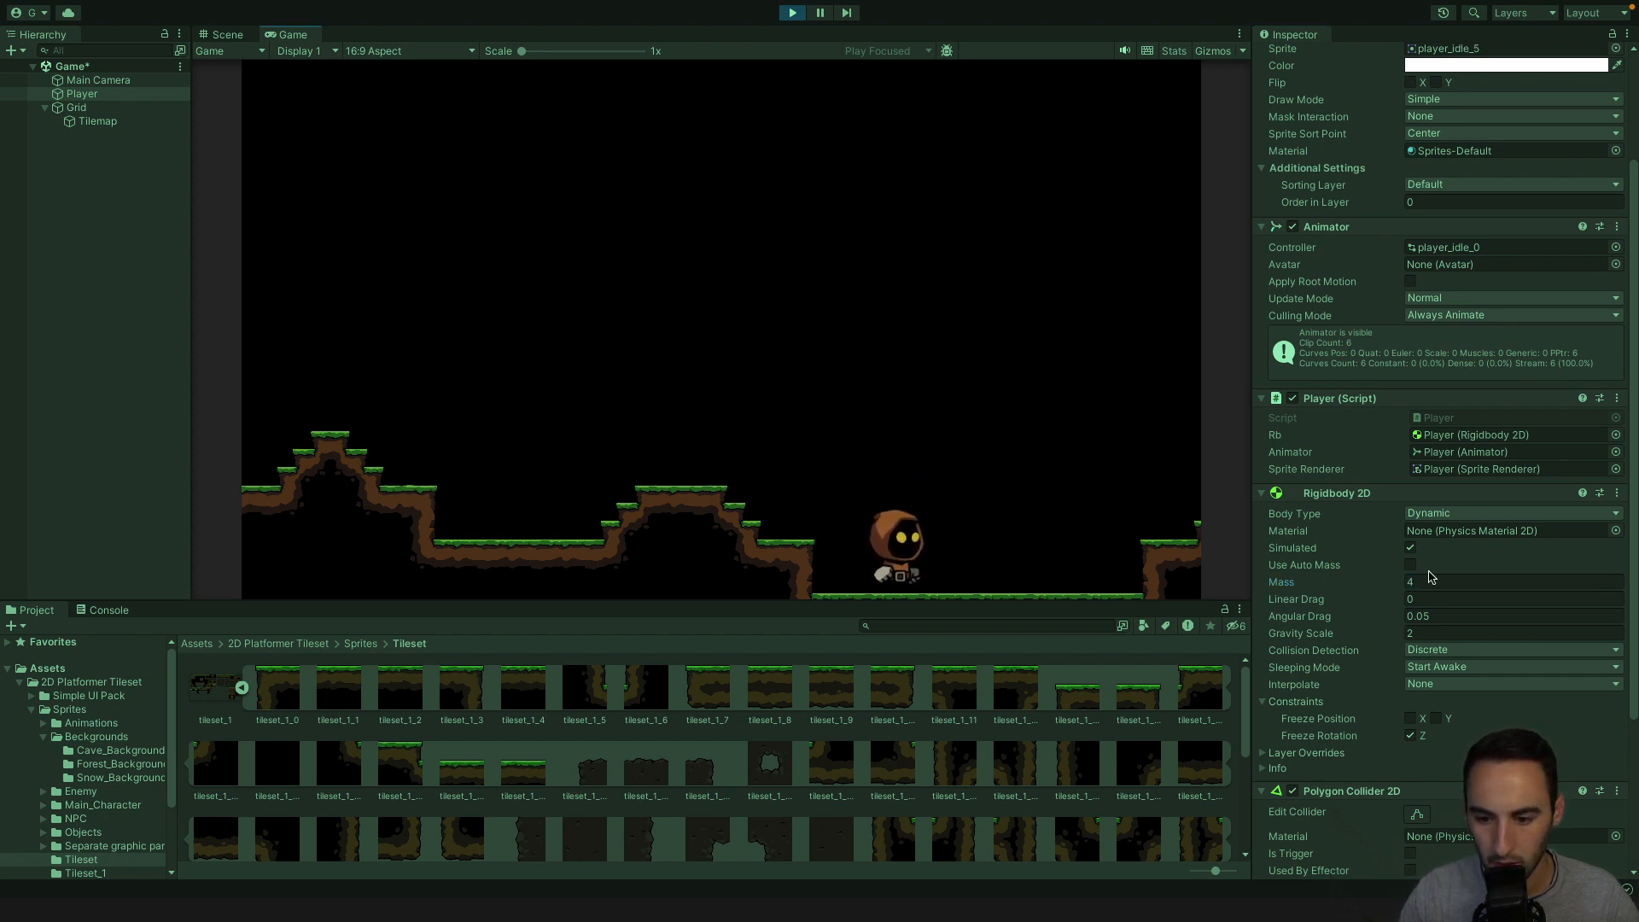
key("Left")
key("space")
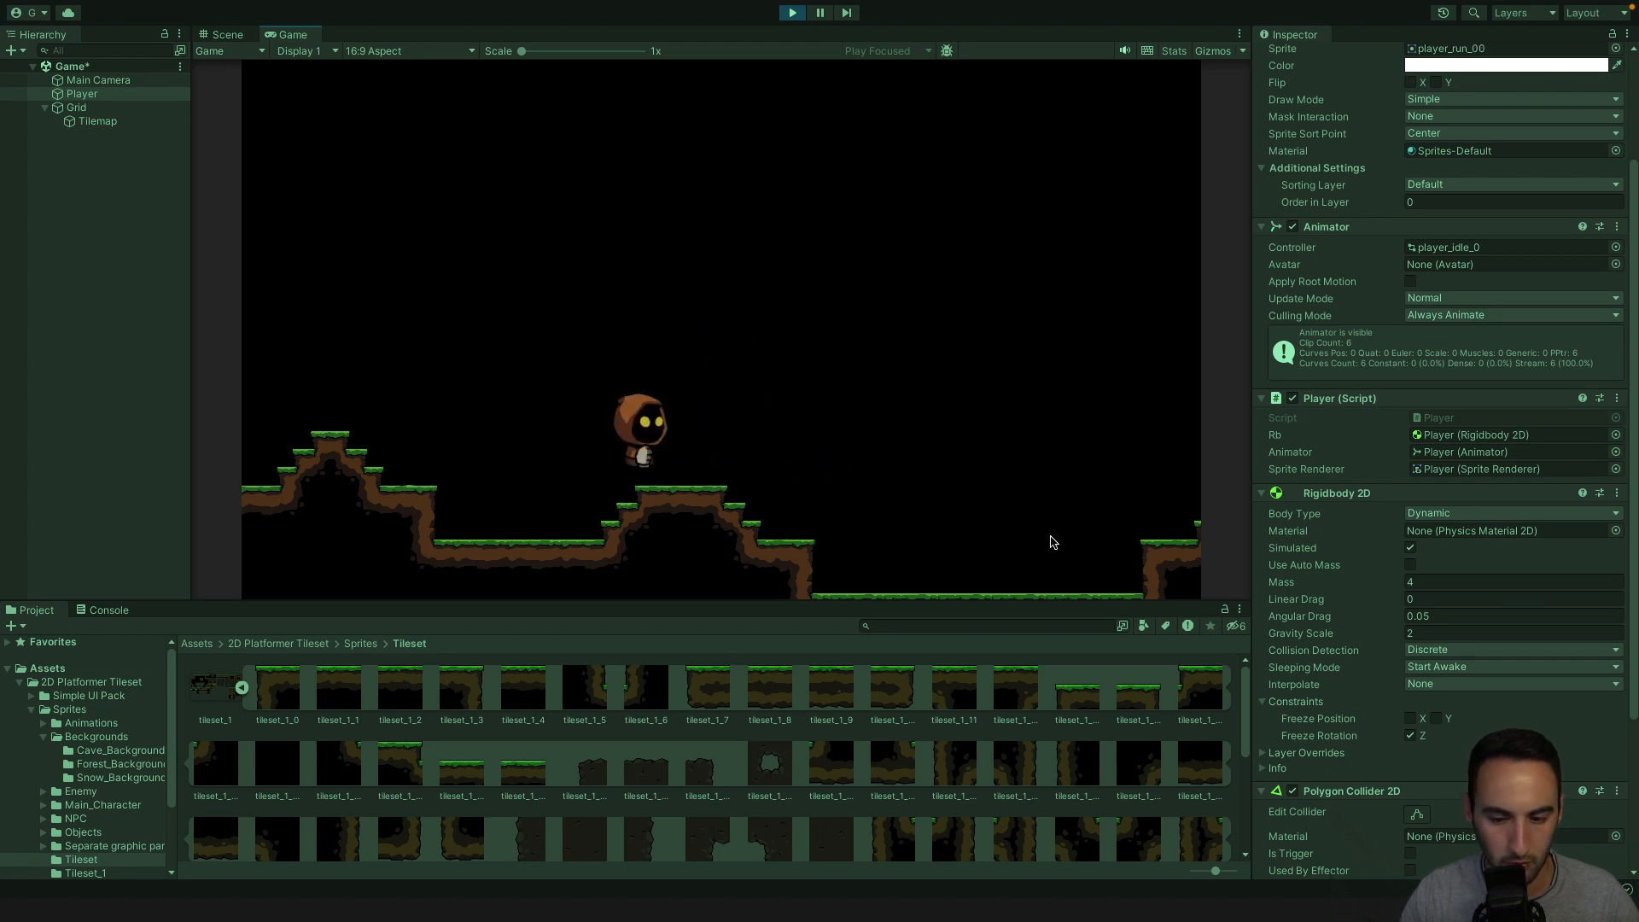
key("Right")
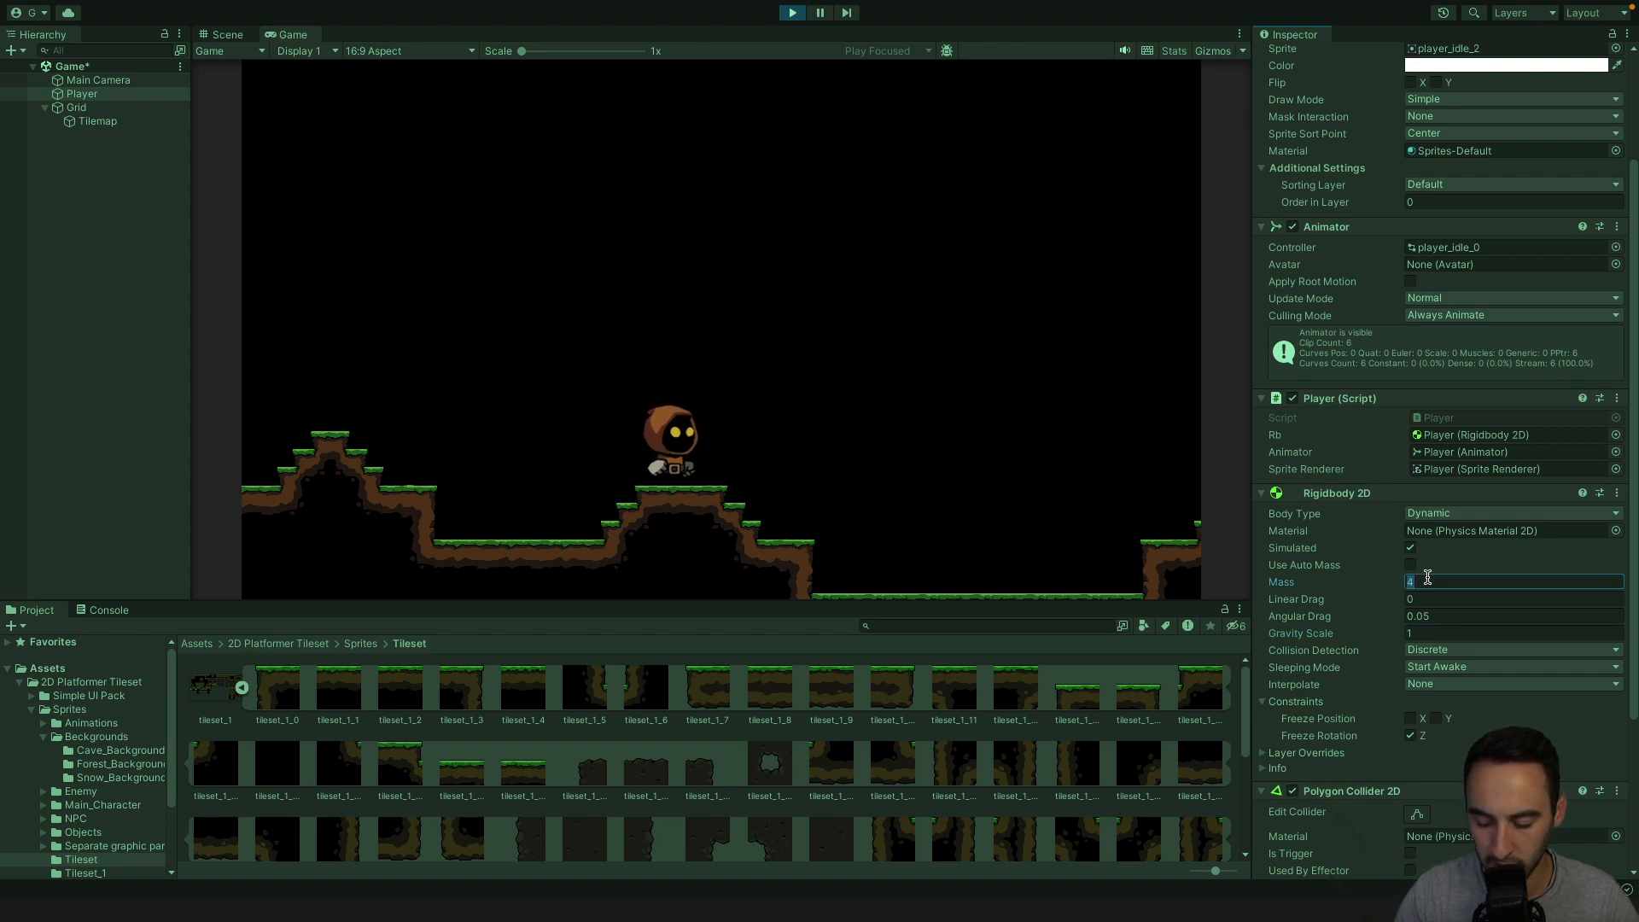
Set the Player's Gravity Scale to 1 and mass to 10, and test a jump off the hill.
key("Right")
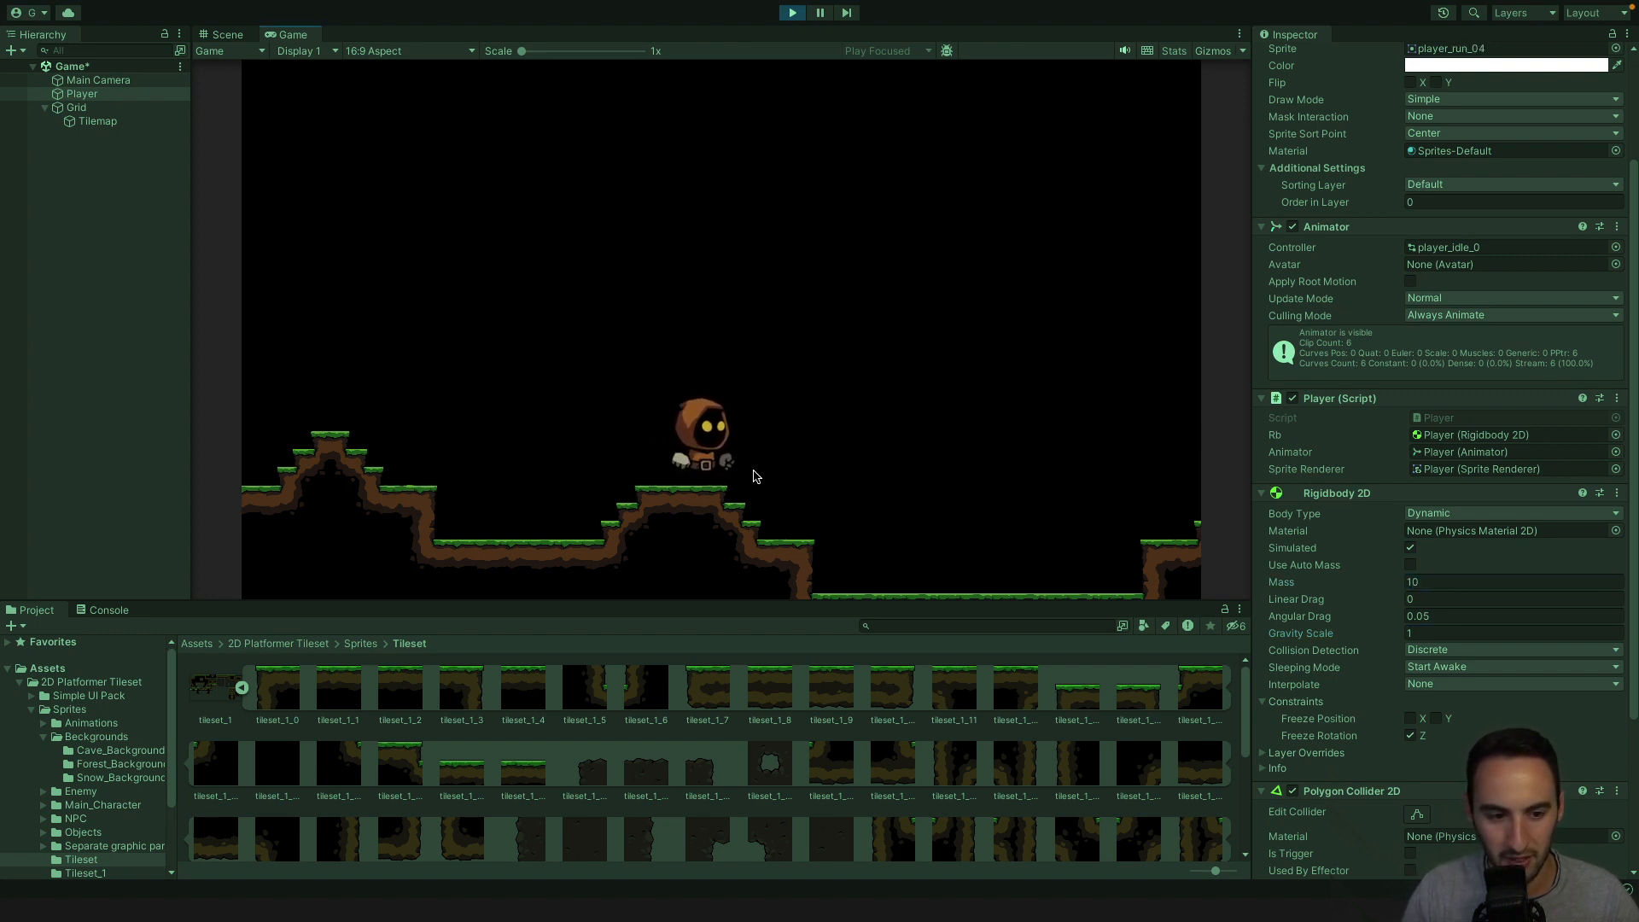
key("space")
key("Left")
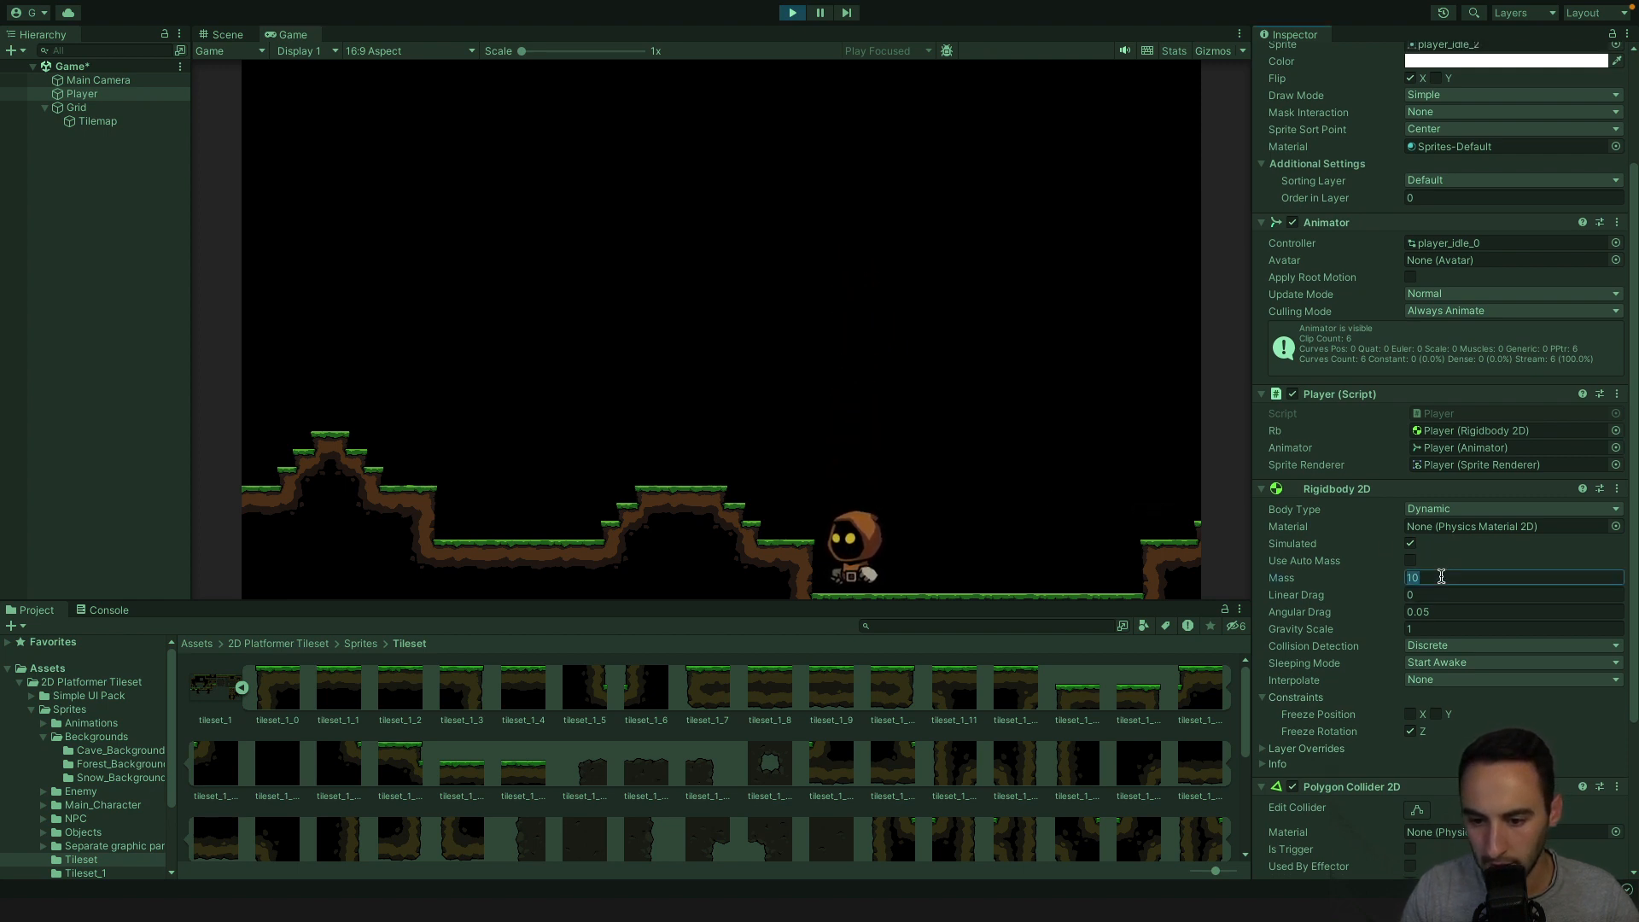
Enable Use Auto Mass on the Player's Rigidbody 2D and test a jump.
left_click(1411, 561)
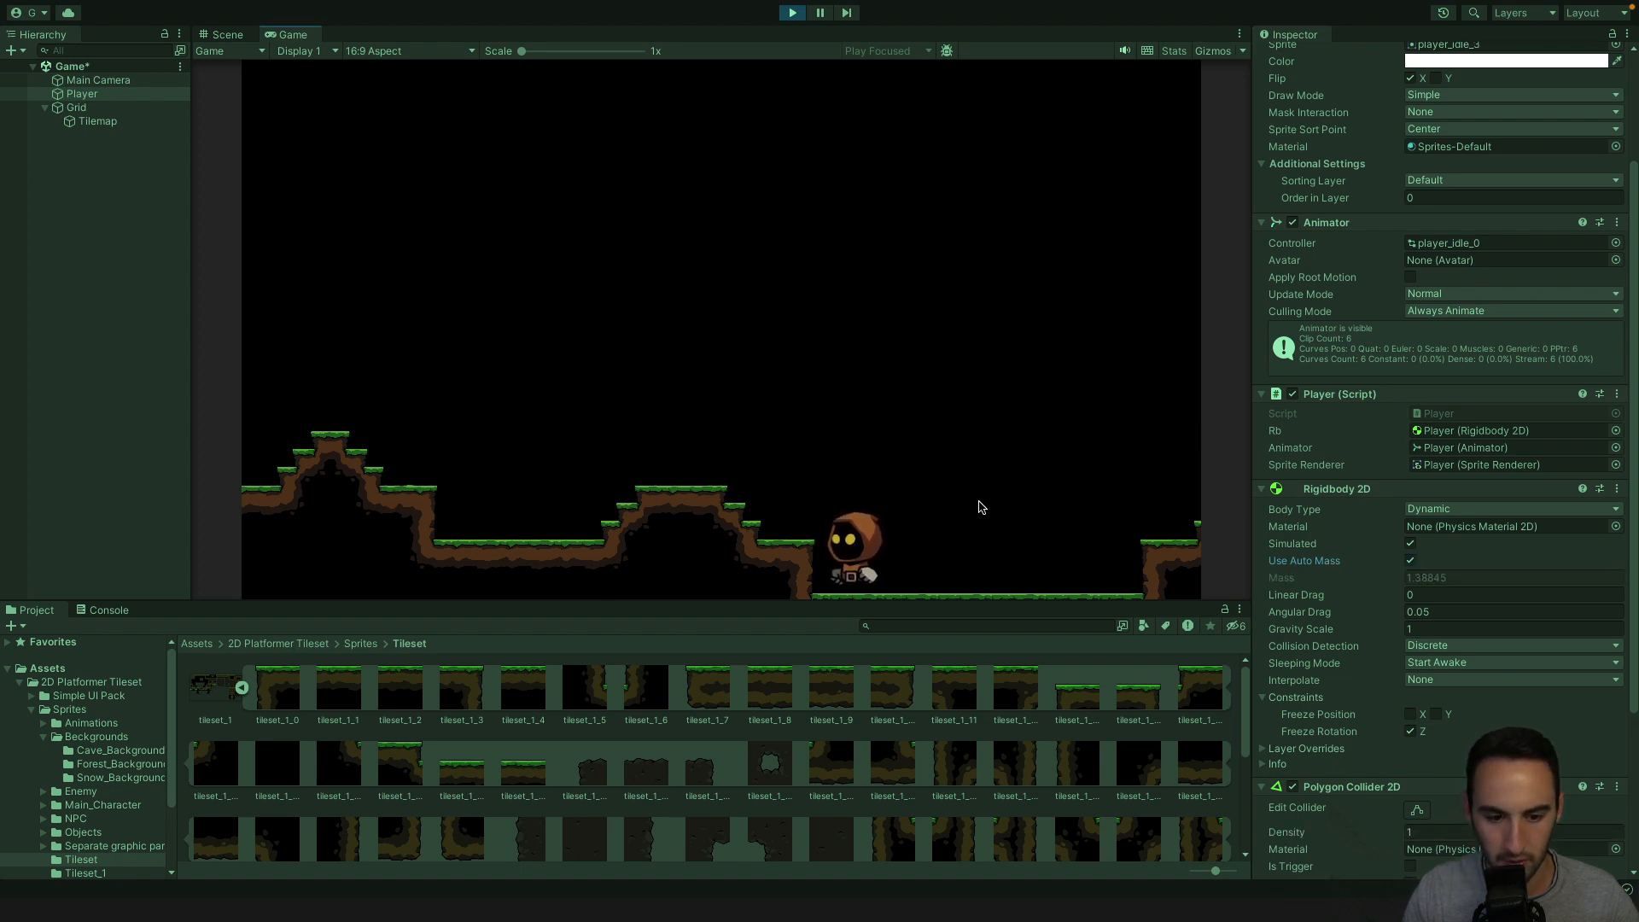
key("space")
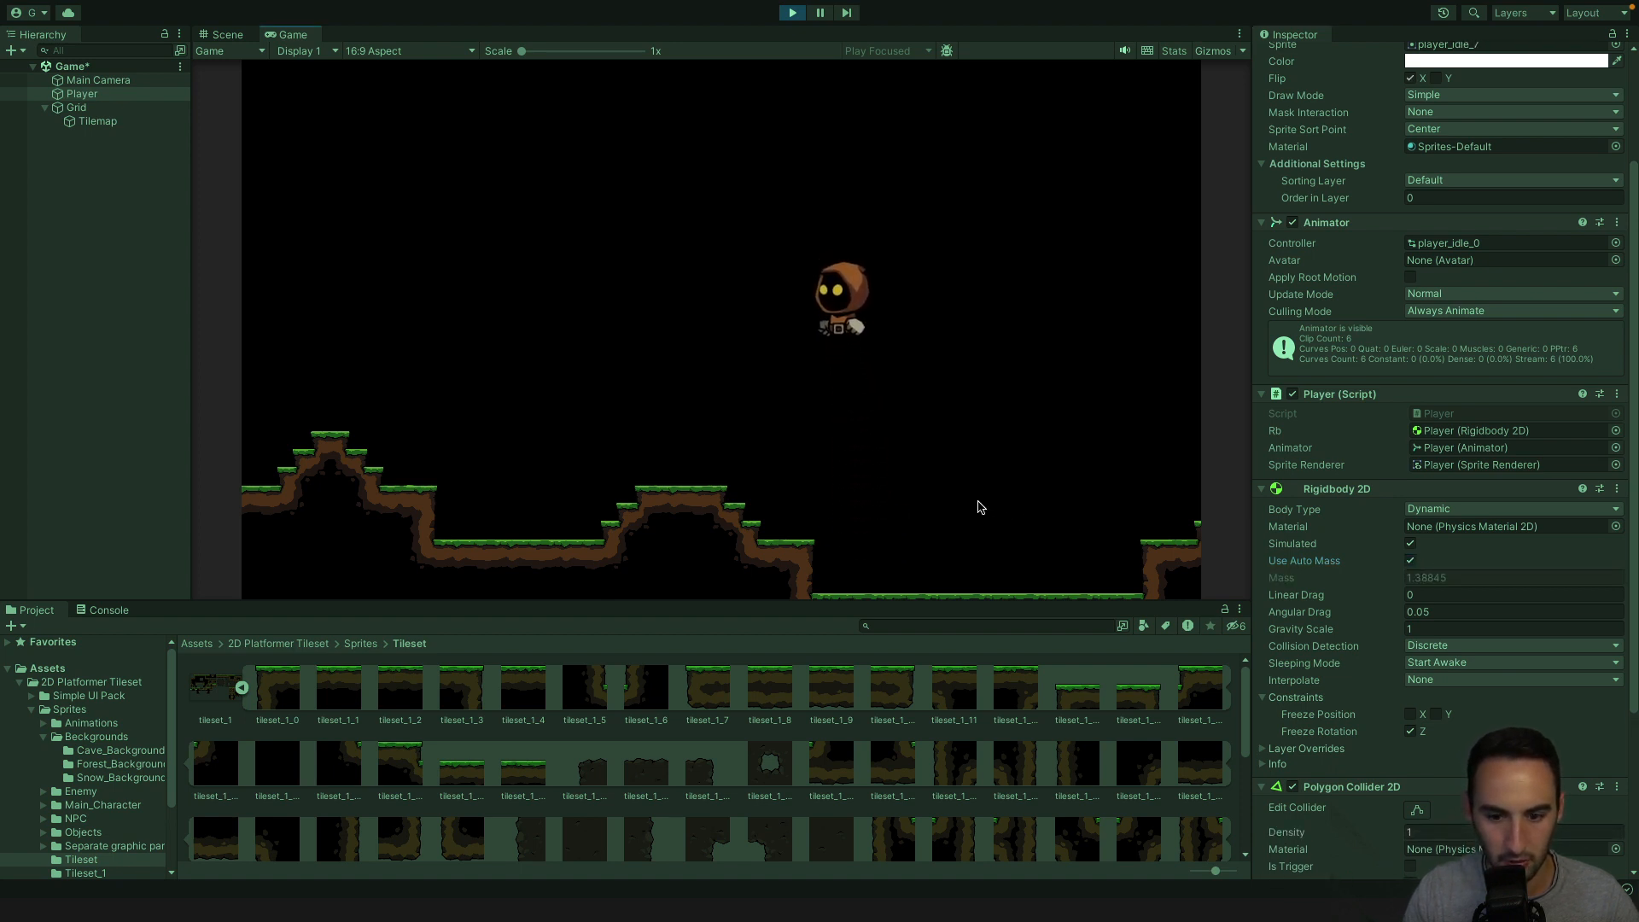
Set the Player's Gravity Scale to 3 and play-test jumps from the pit back over the hill.
left_click(1437, 629)
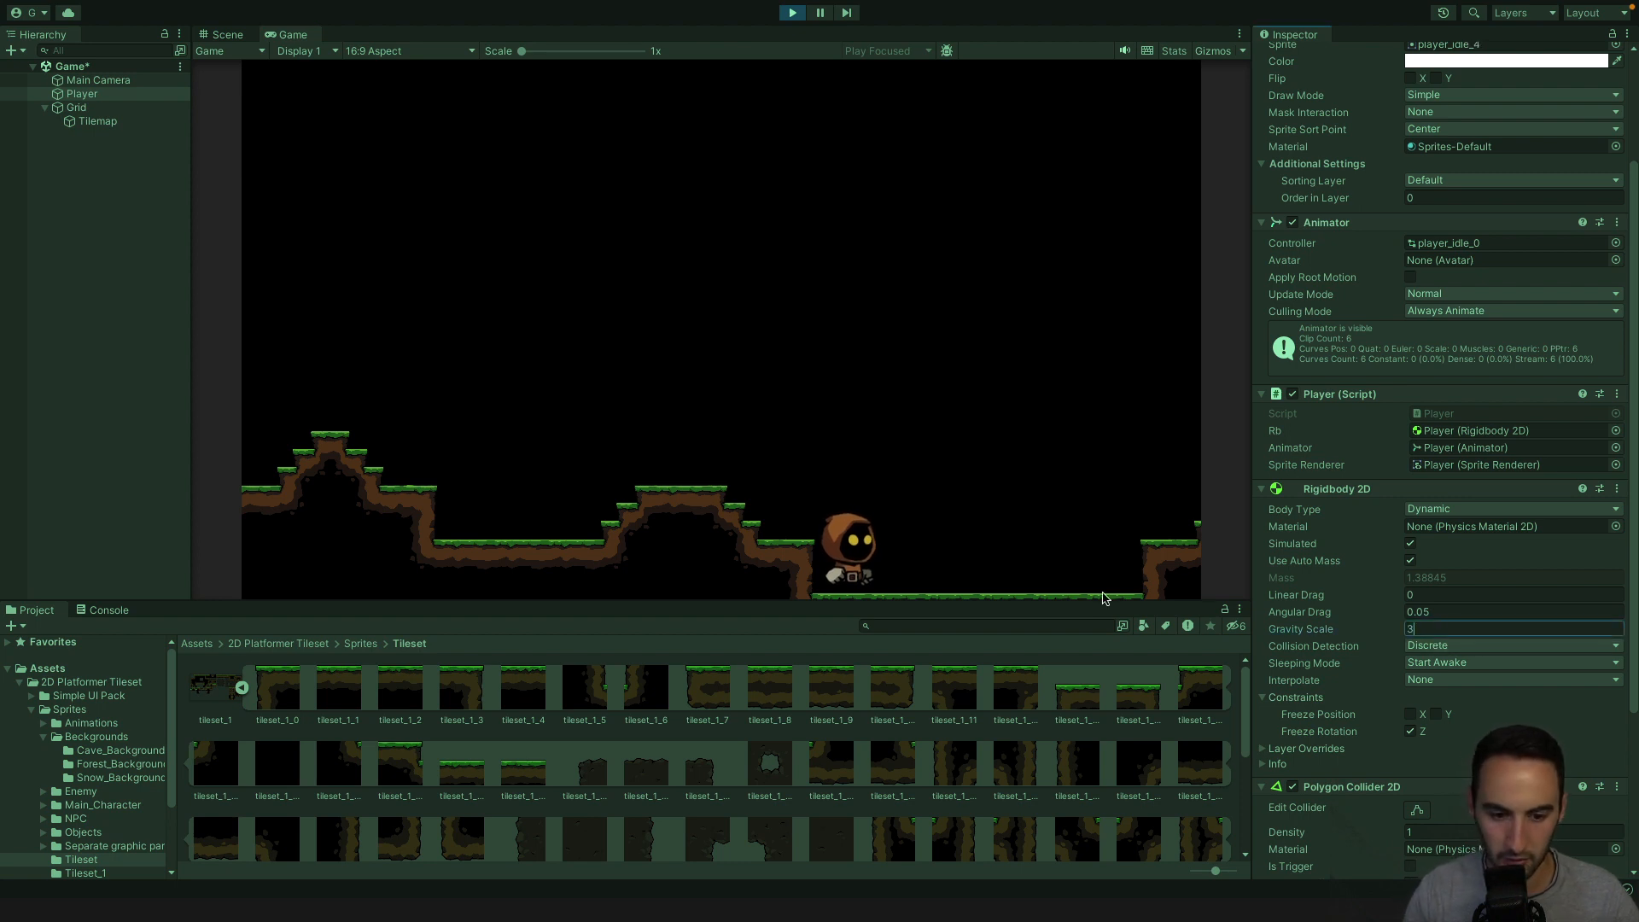
left_click(949, 524)
key("space")
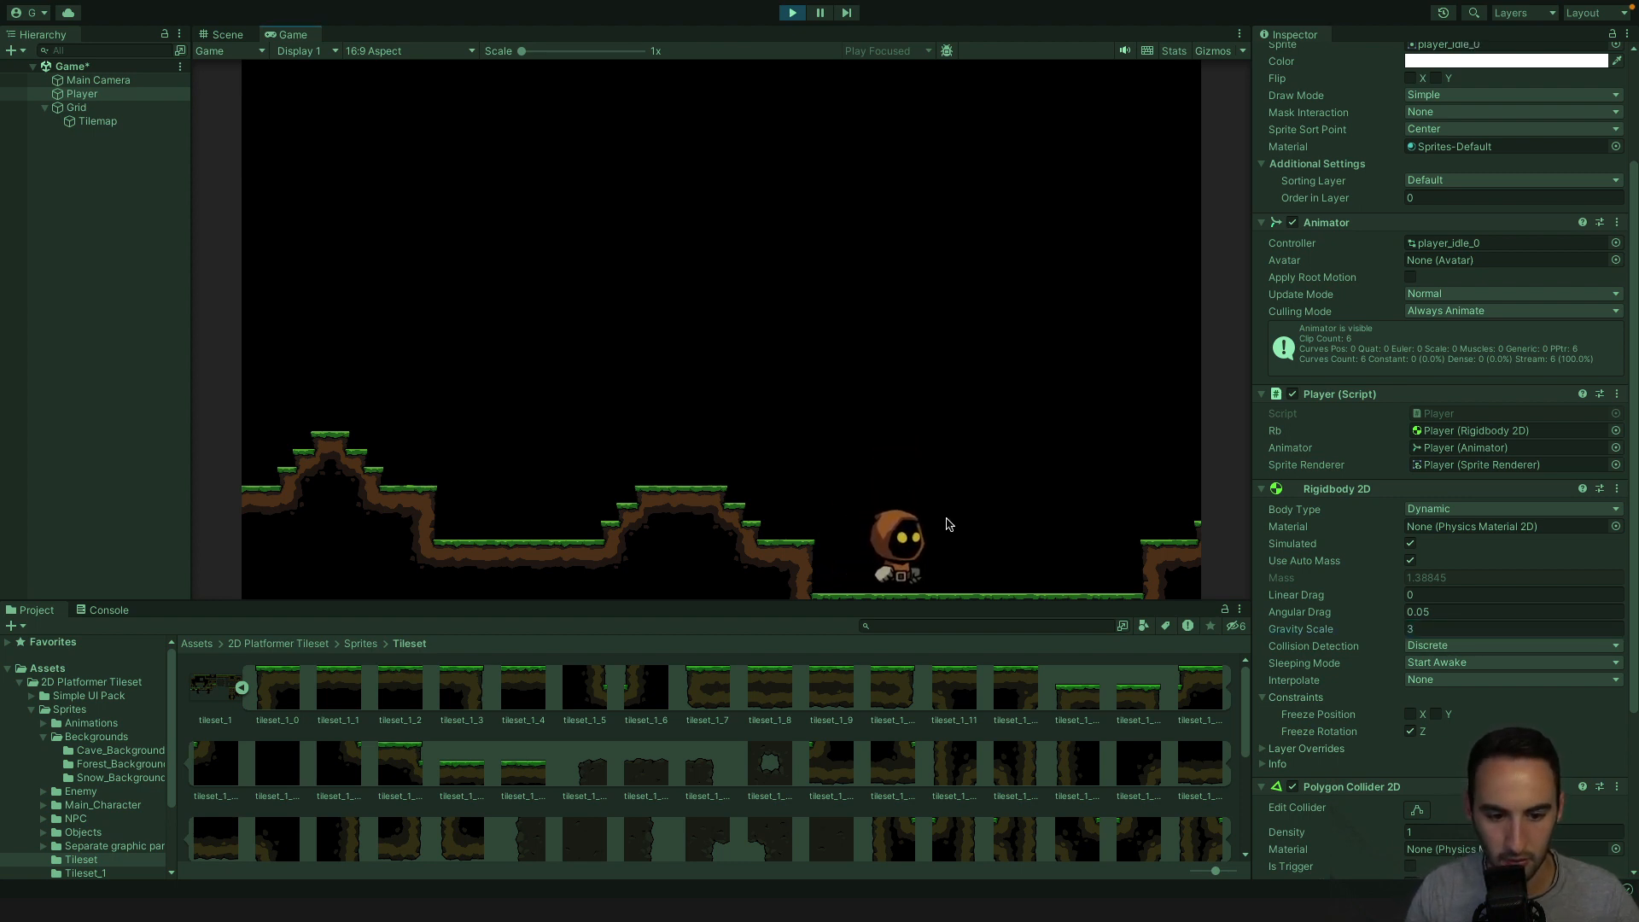
key("a")
key("space")
key("a")
key("space")
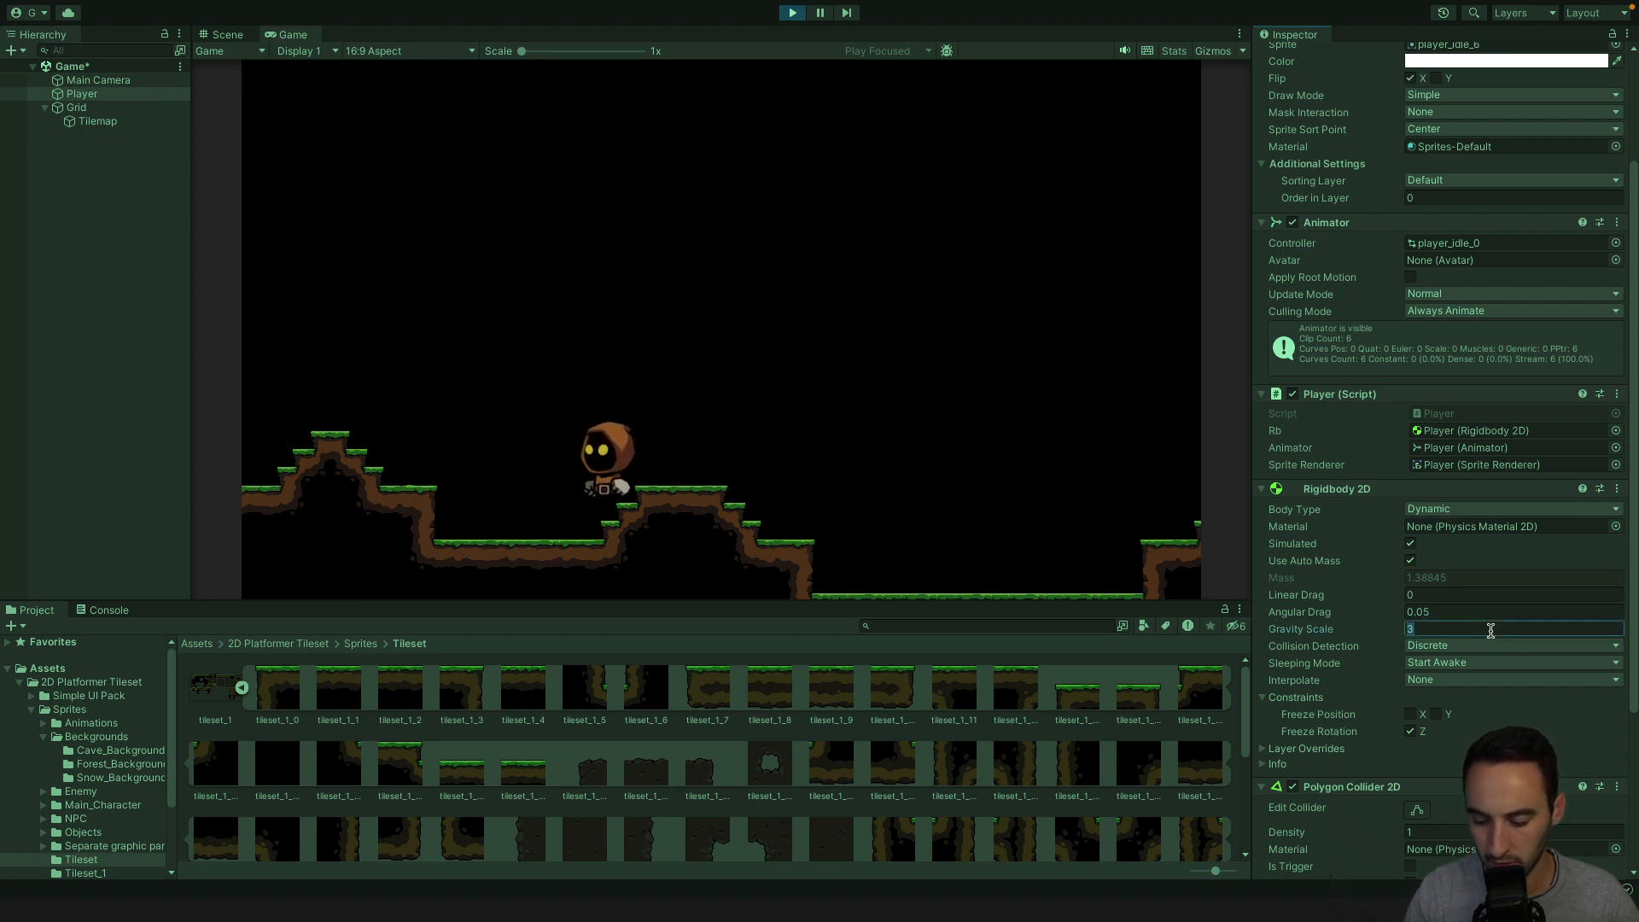
Set the Player's Gravity Scale to 2.5 and play-test jumps across the whole terrain in both directions.
key("a")
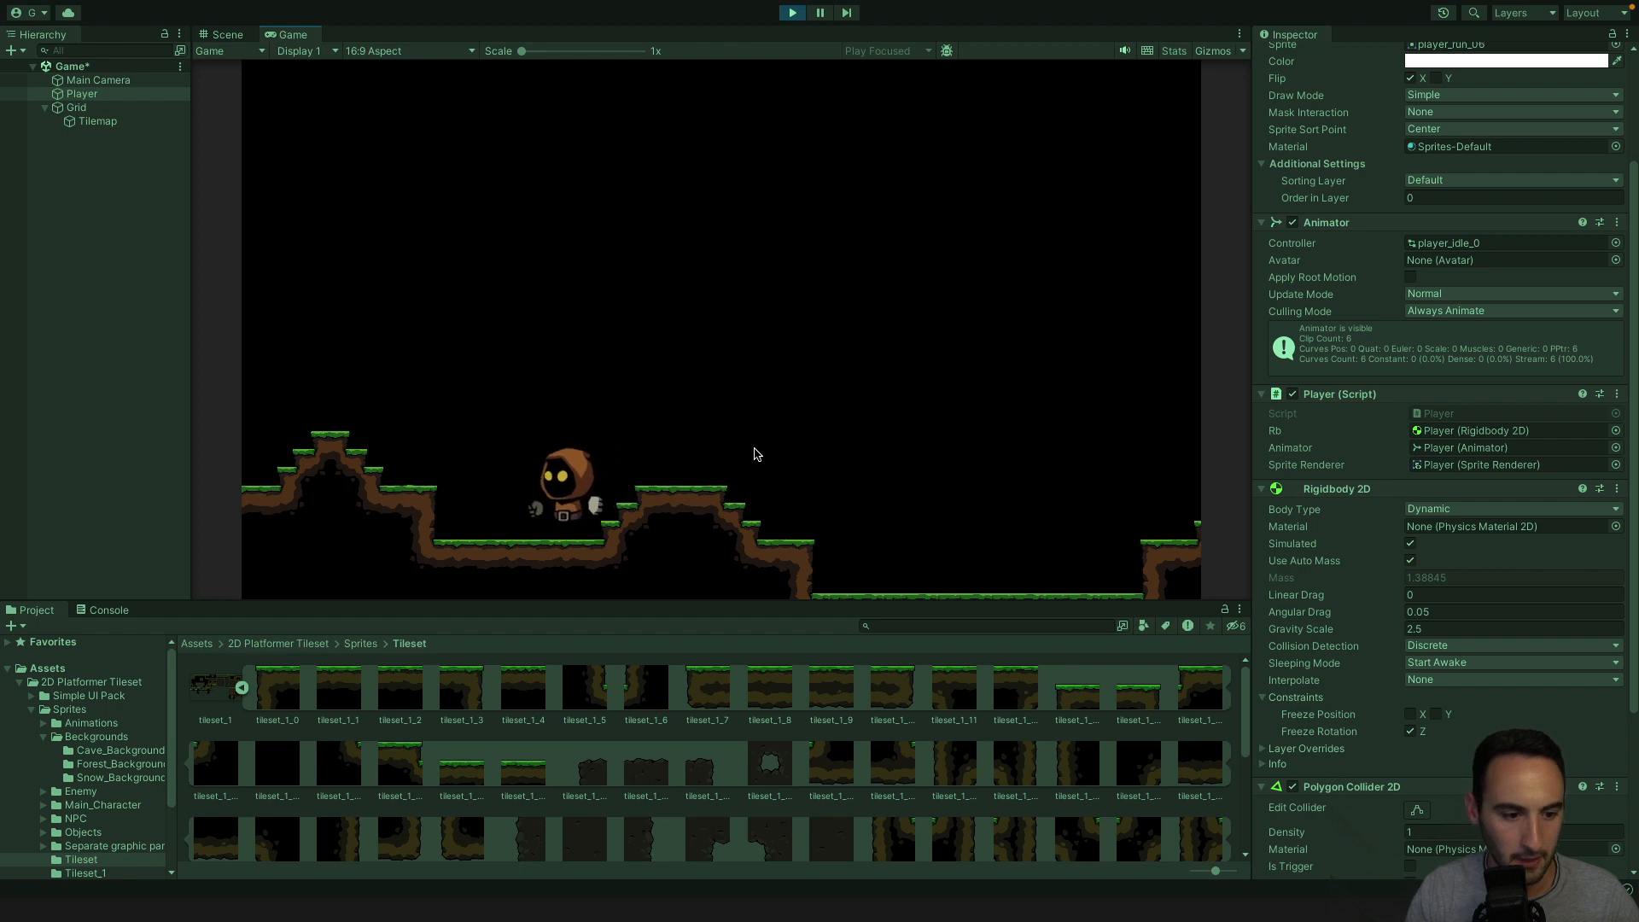
key("space")
key("d")
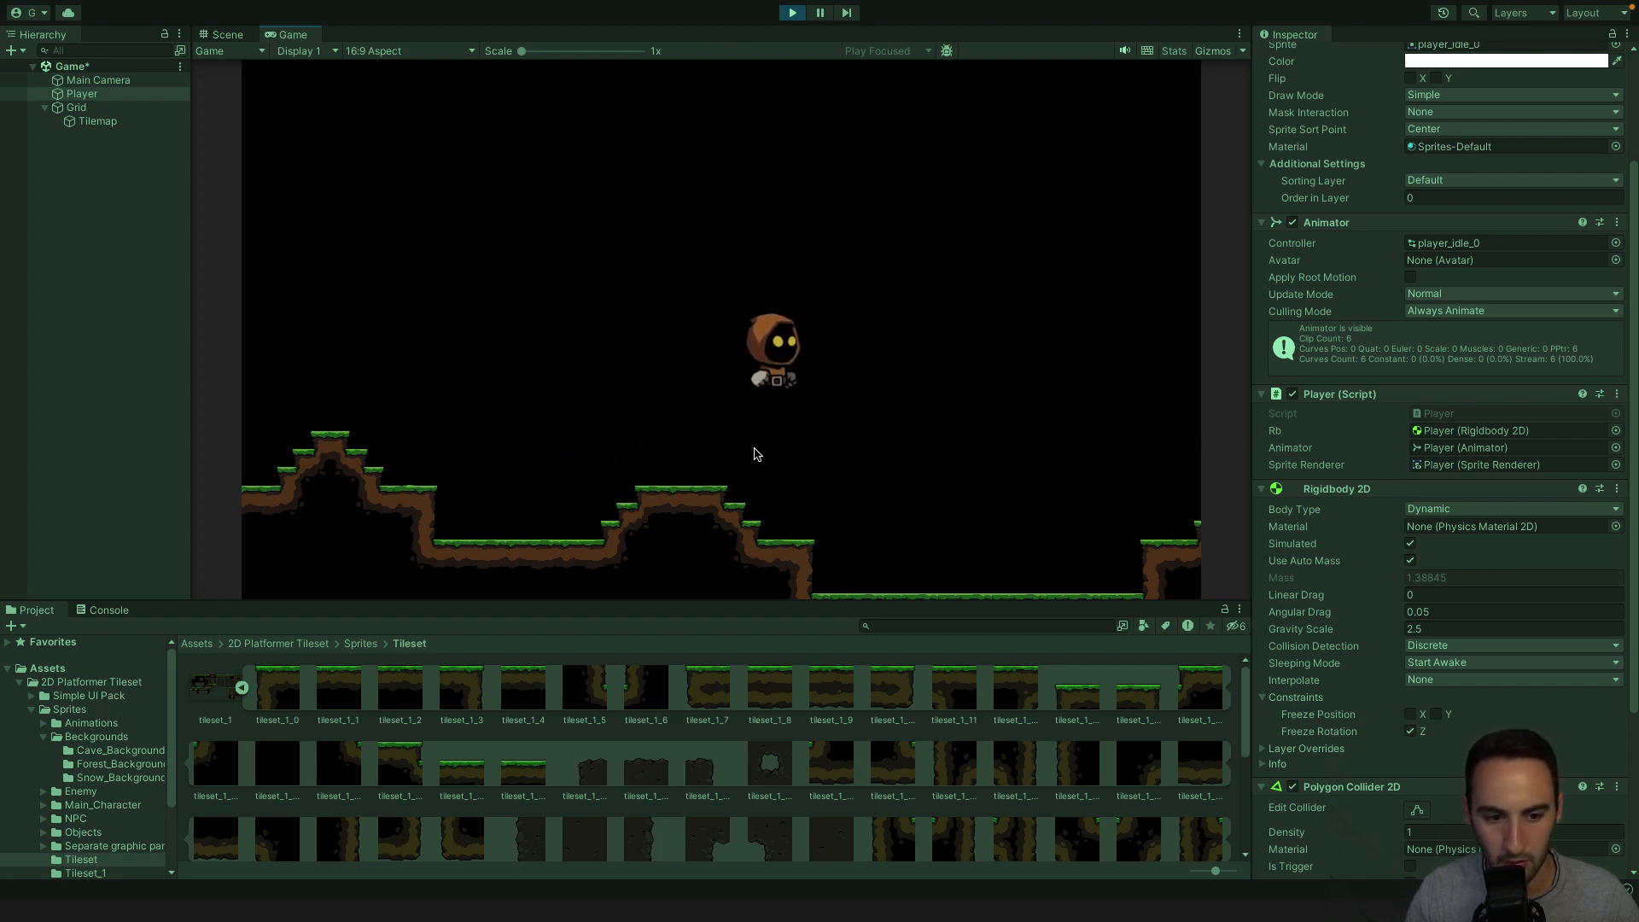
key("space")
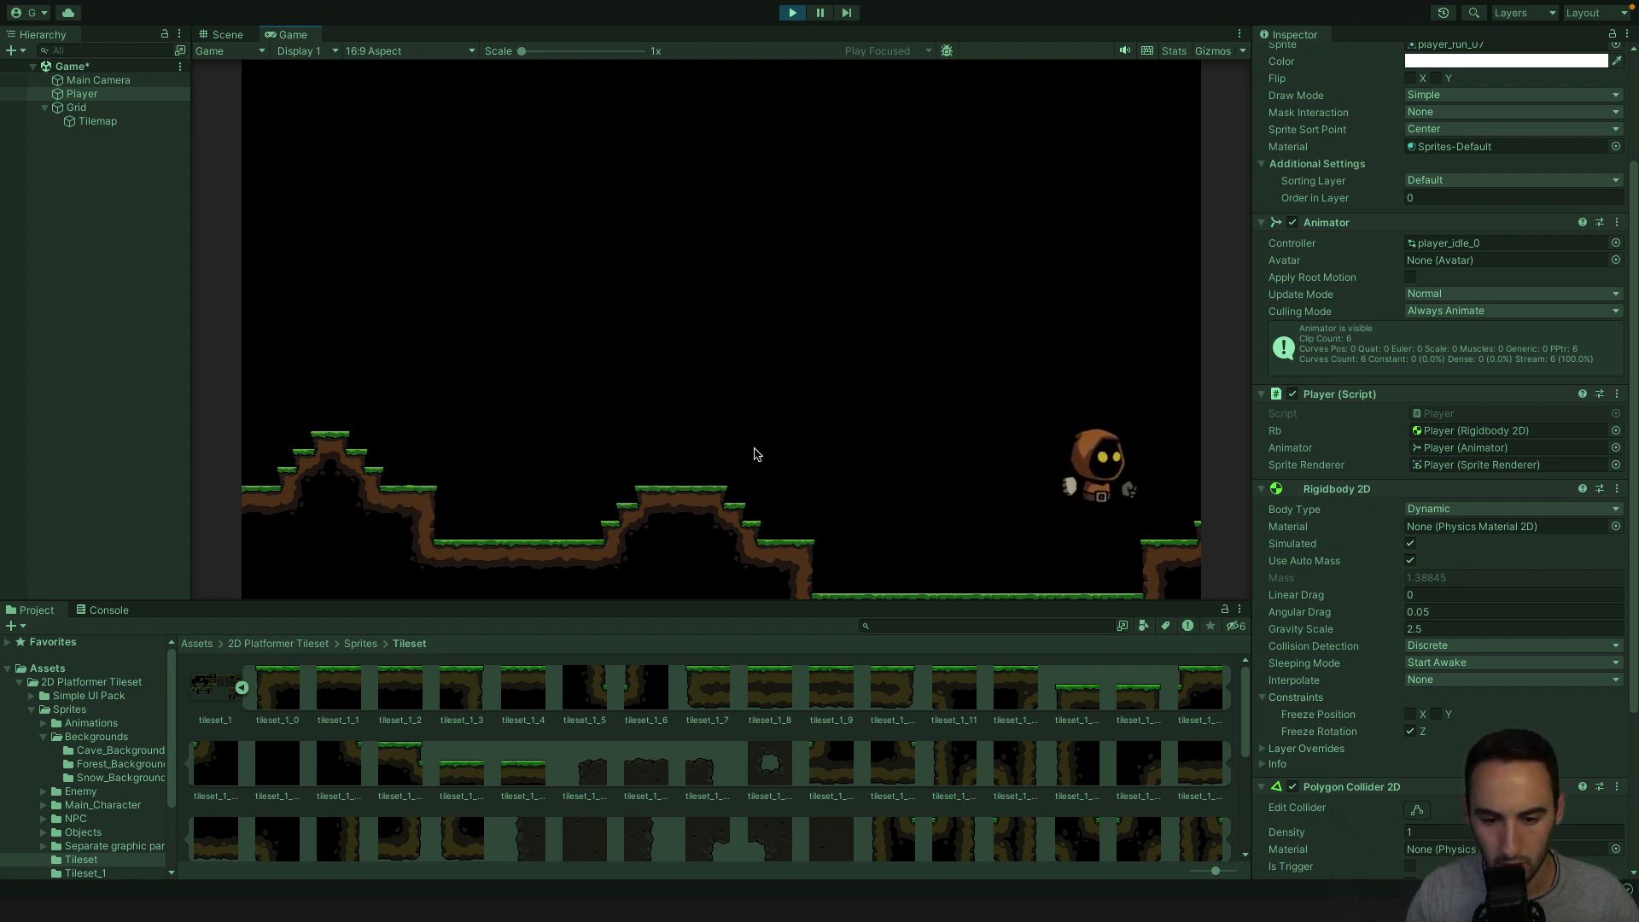
key("a")
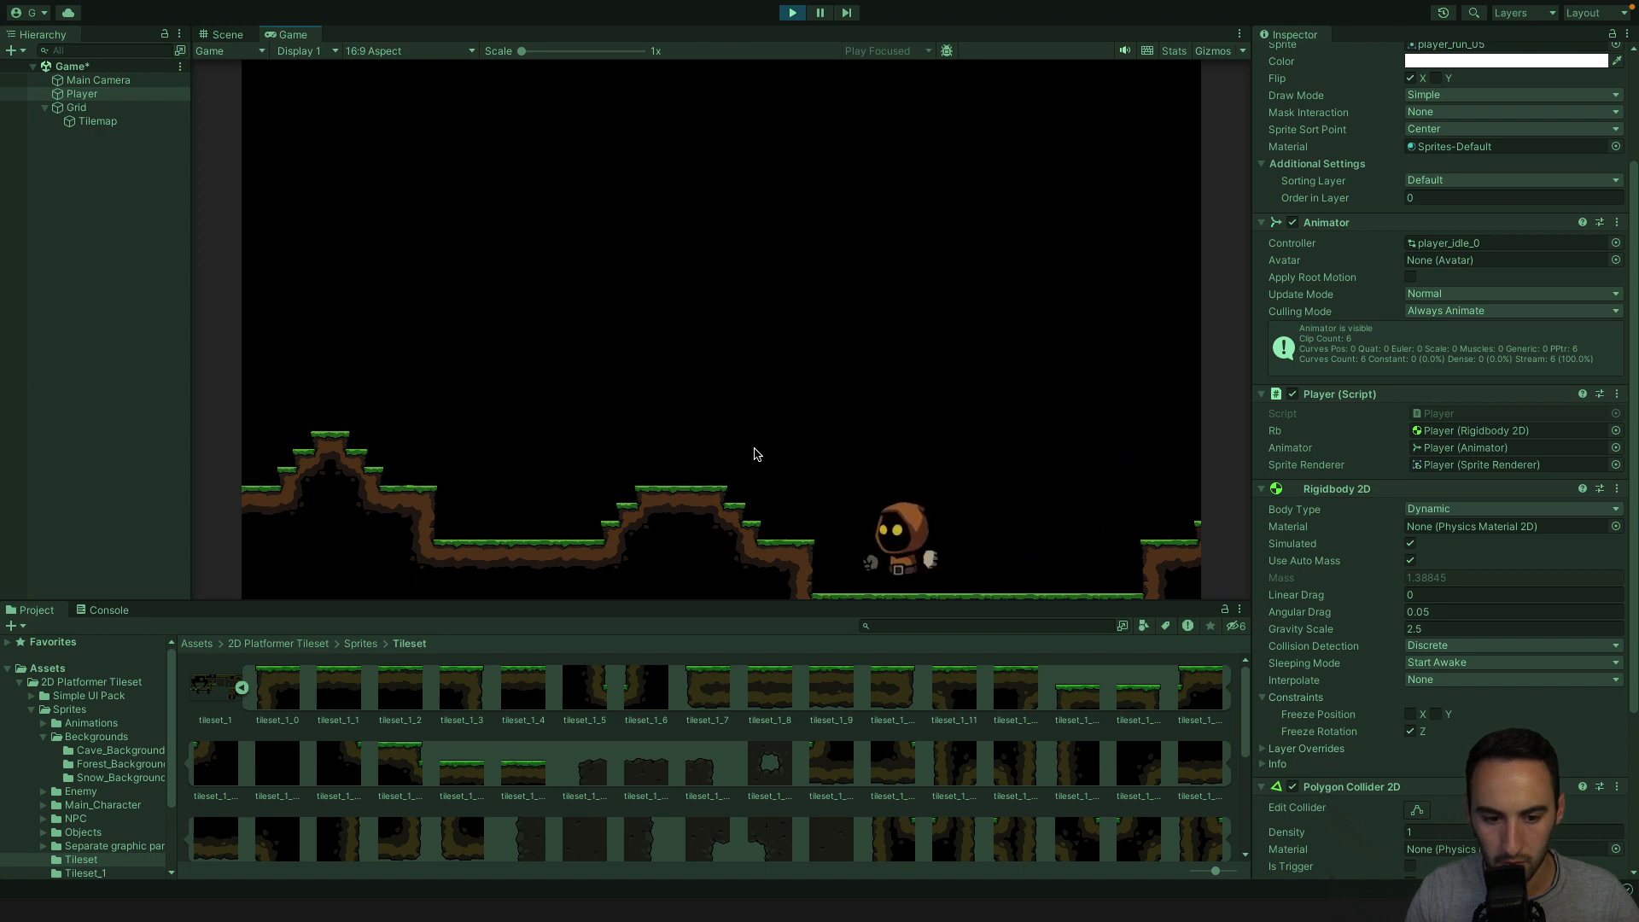
key("space")
key("d")
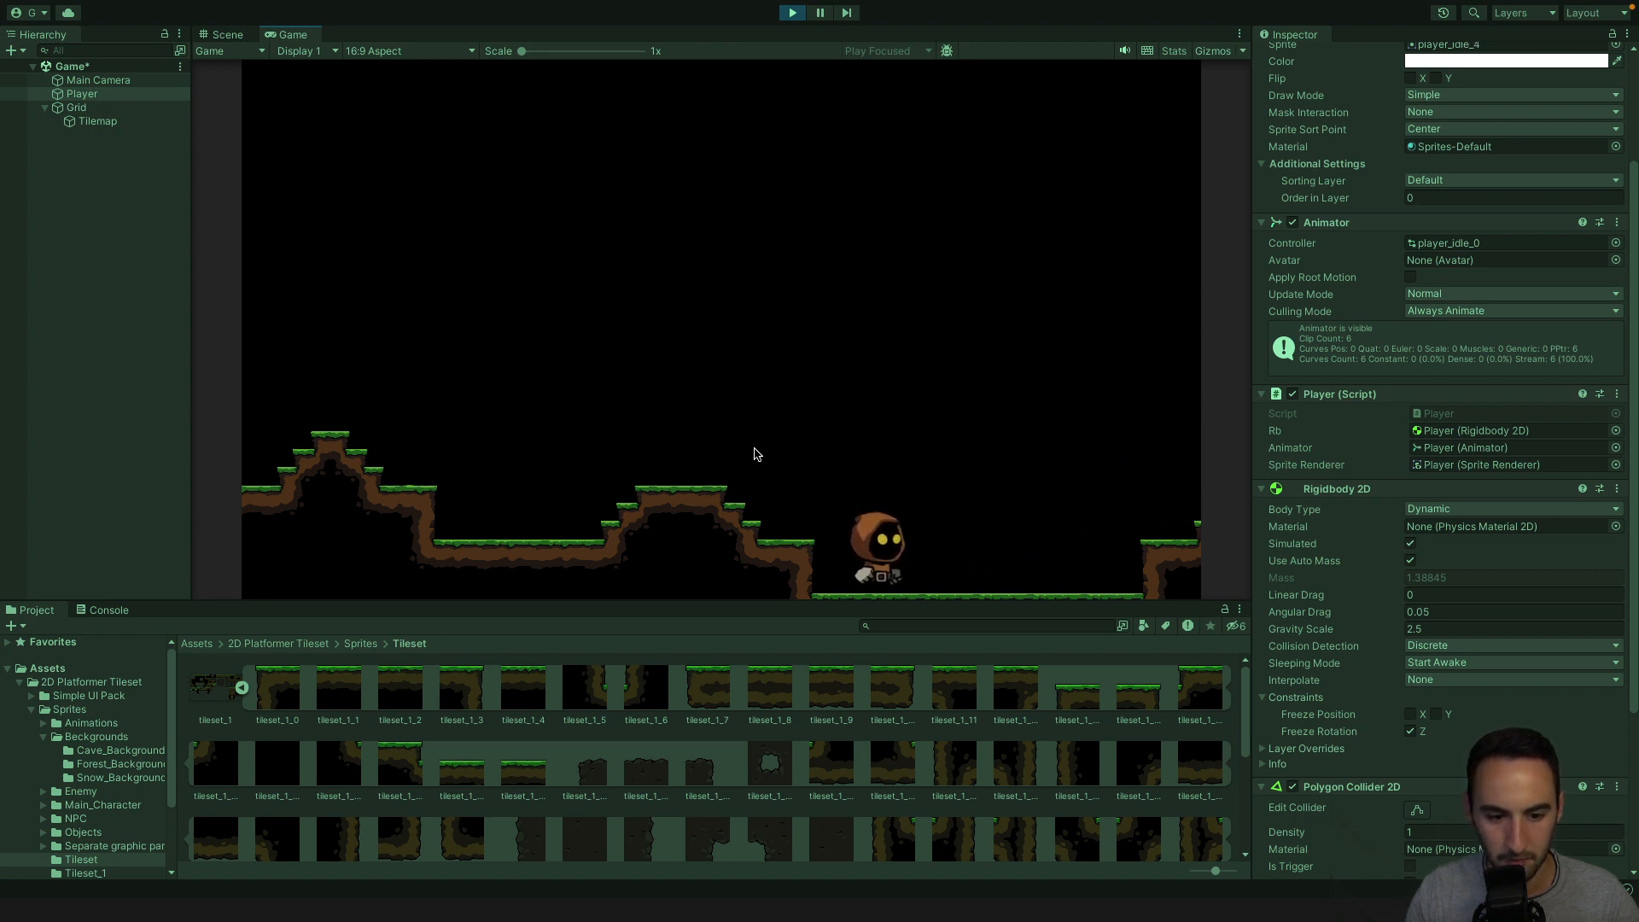
key("a")
key("space")
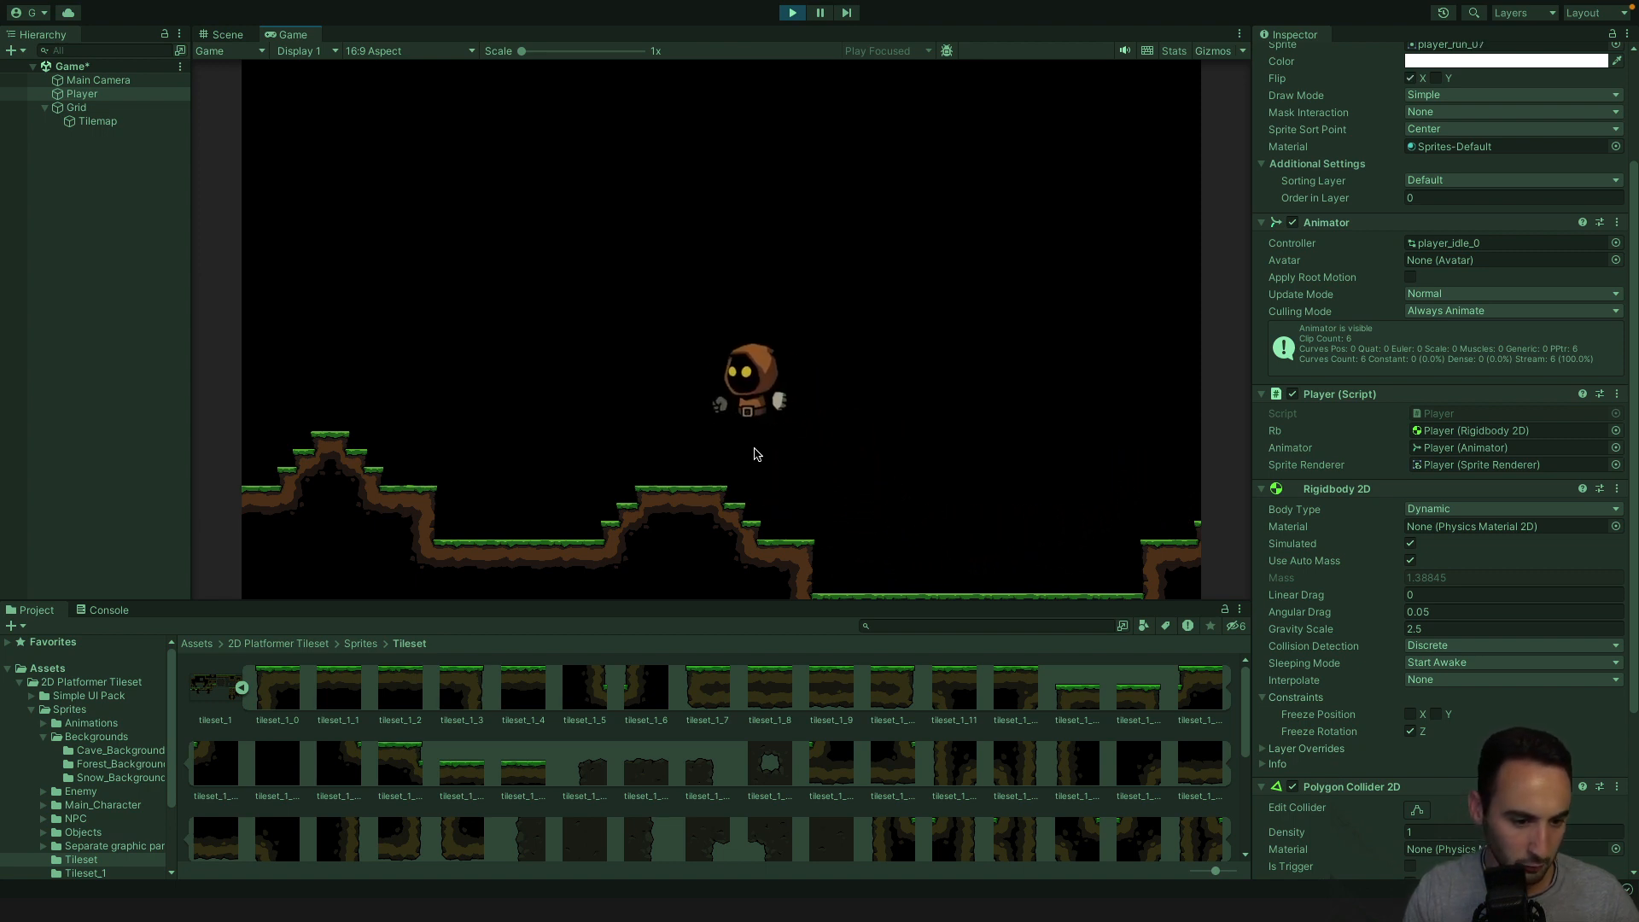
key("space")
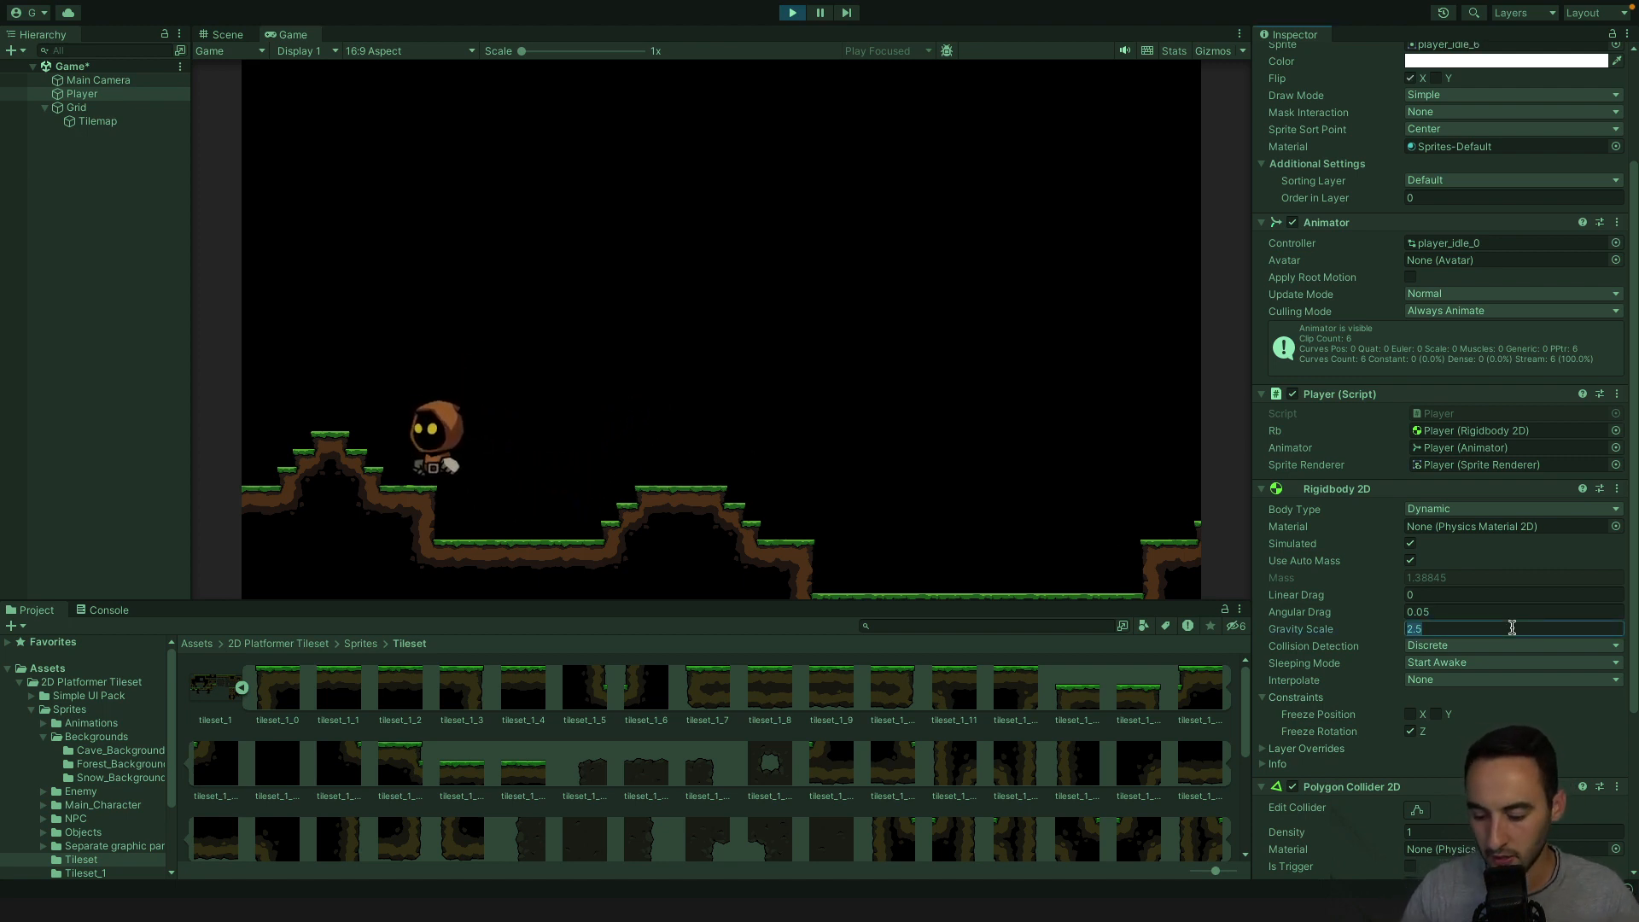
Try the Player's jumps with a Gravity Scale of 2.7, and set the value back to 2.5.
left_click(798, 476)
key("d")
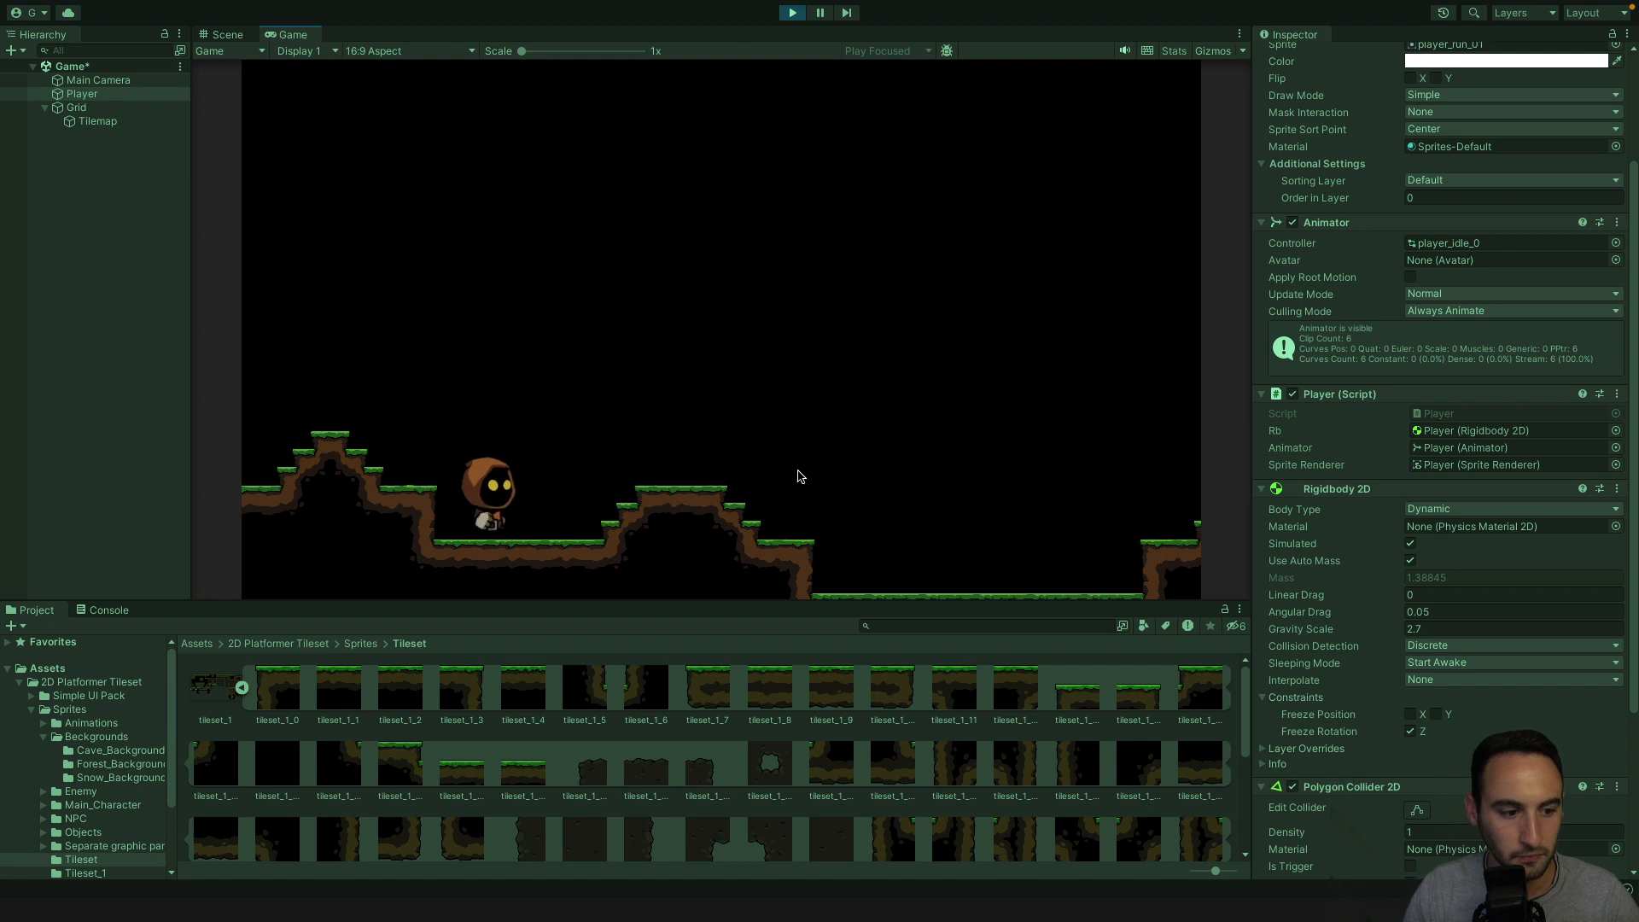
key("a")
key("space")
key("d")
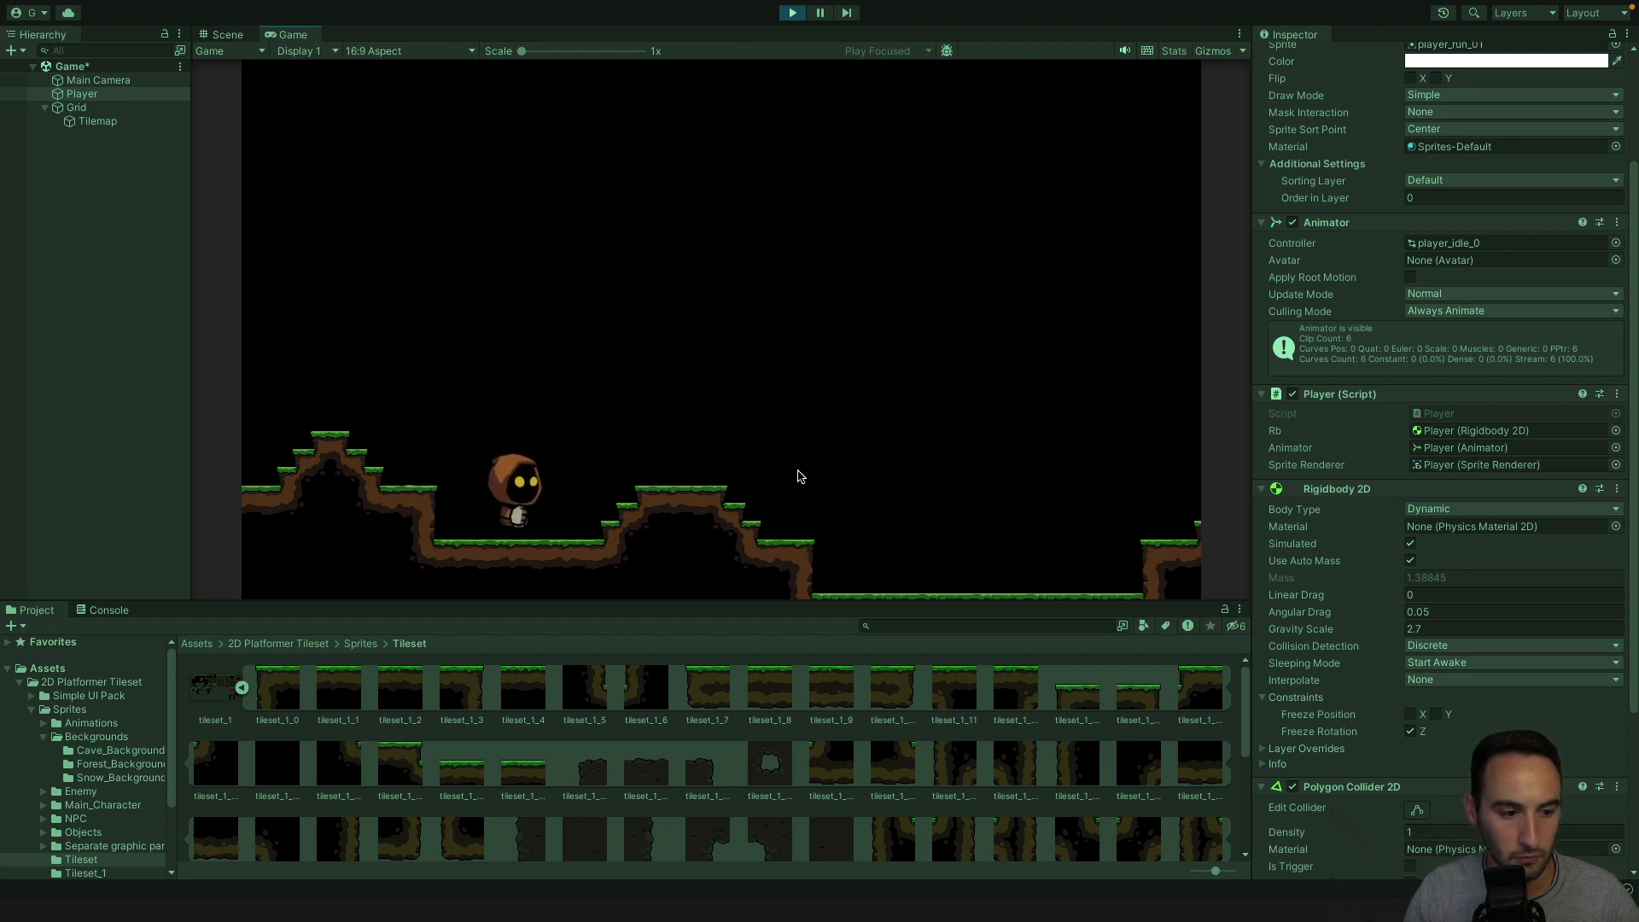
key("space")
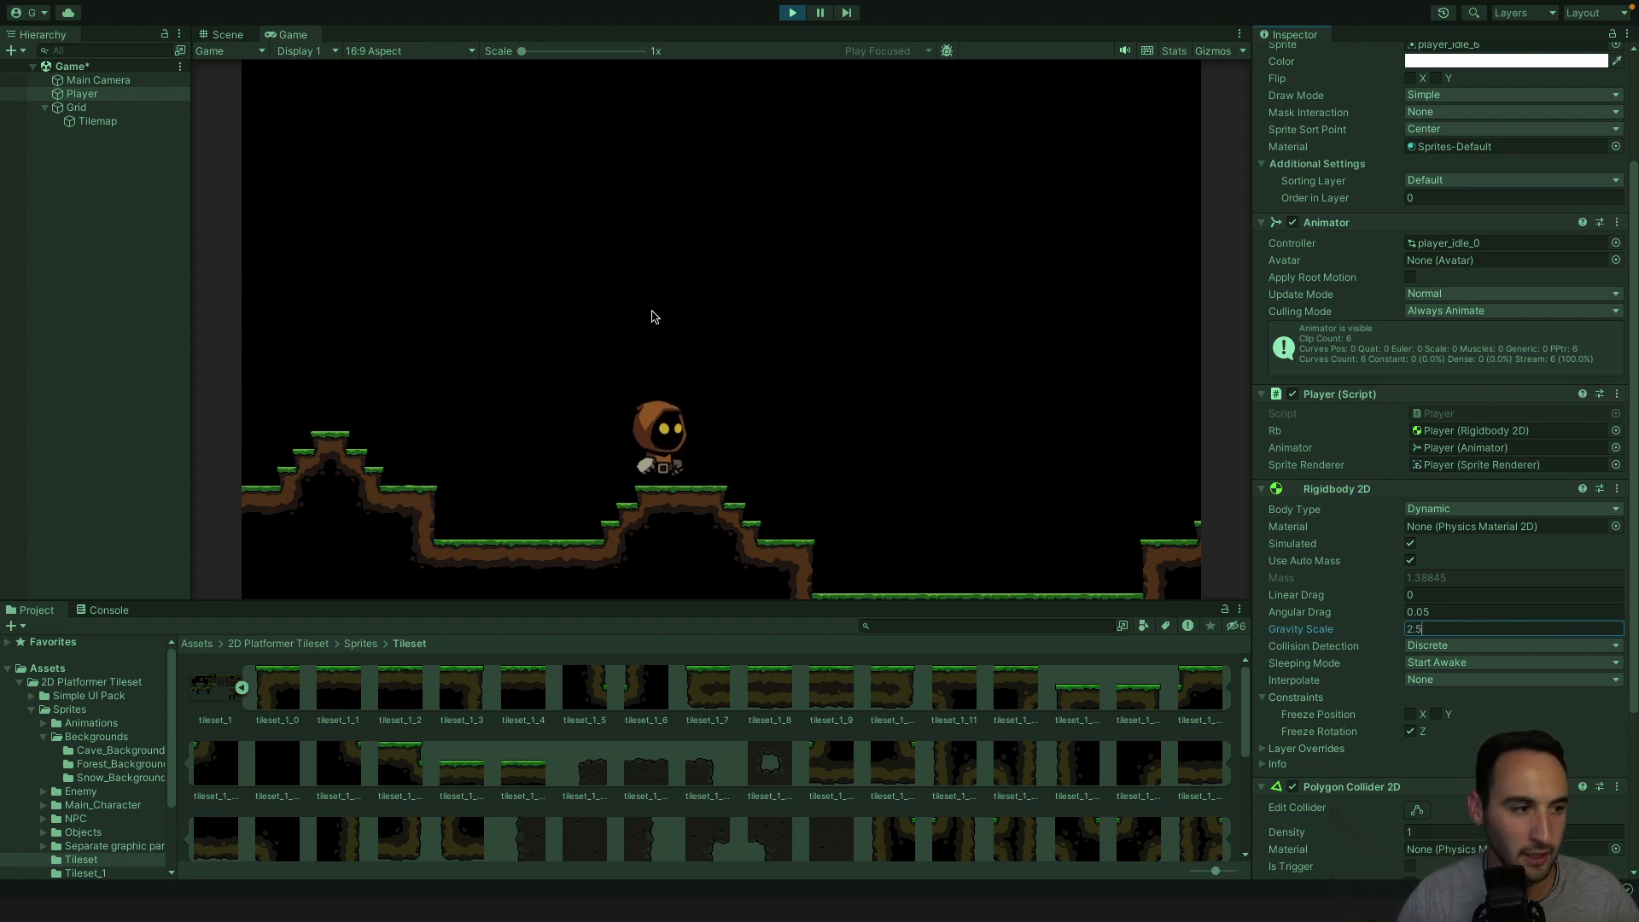
scroll(1408, 248, "up", 4)
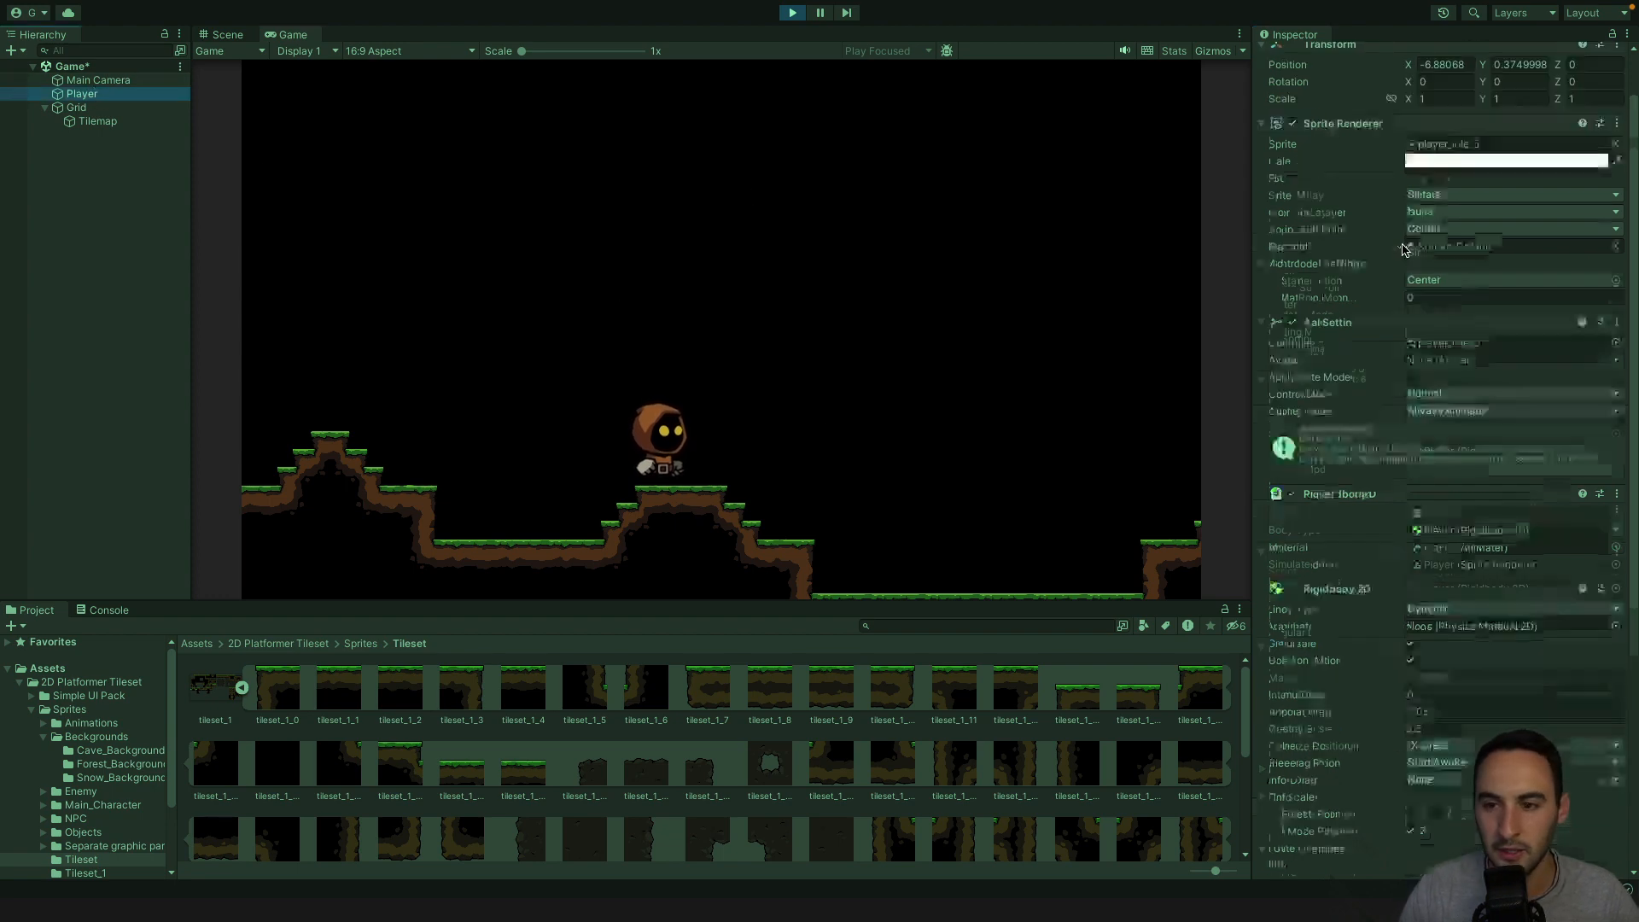
Stop the play test, then set the Player's Rigidbody 2D Gravity Scale to 2.5 and enable Use Auto Mass.
scroll(1496, 409, "down", 6)
scroll(1496, 409, "down", 3)
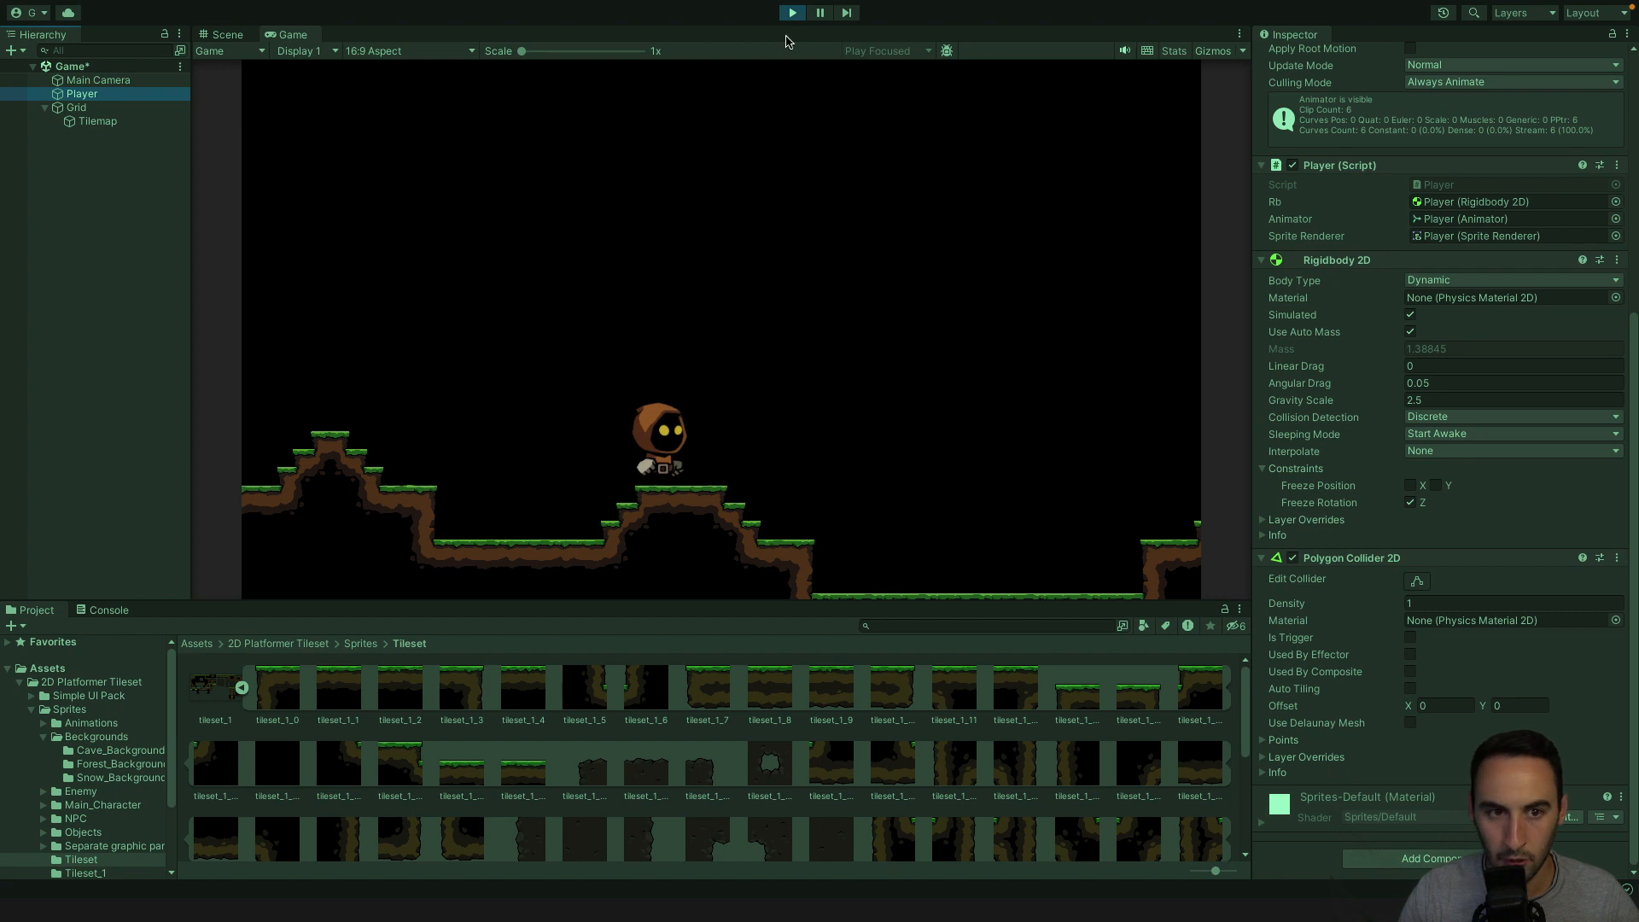
left_click(792, 13)
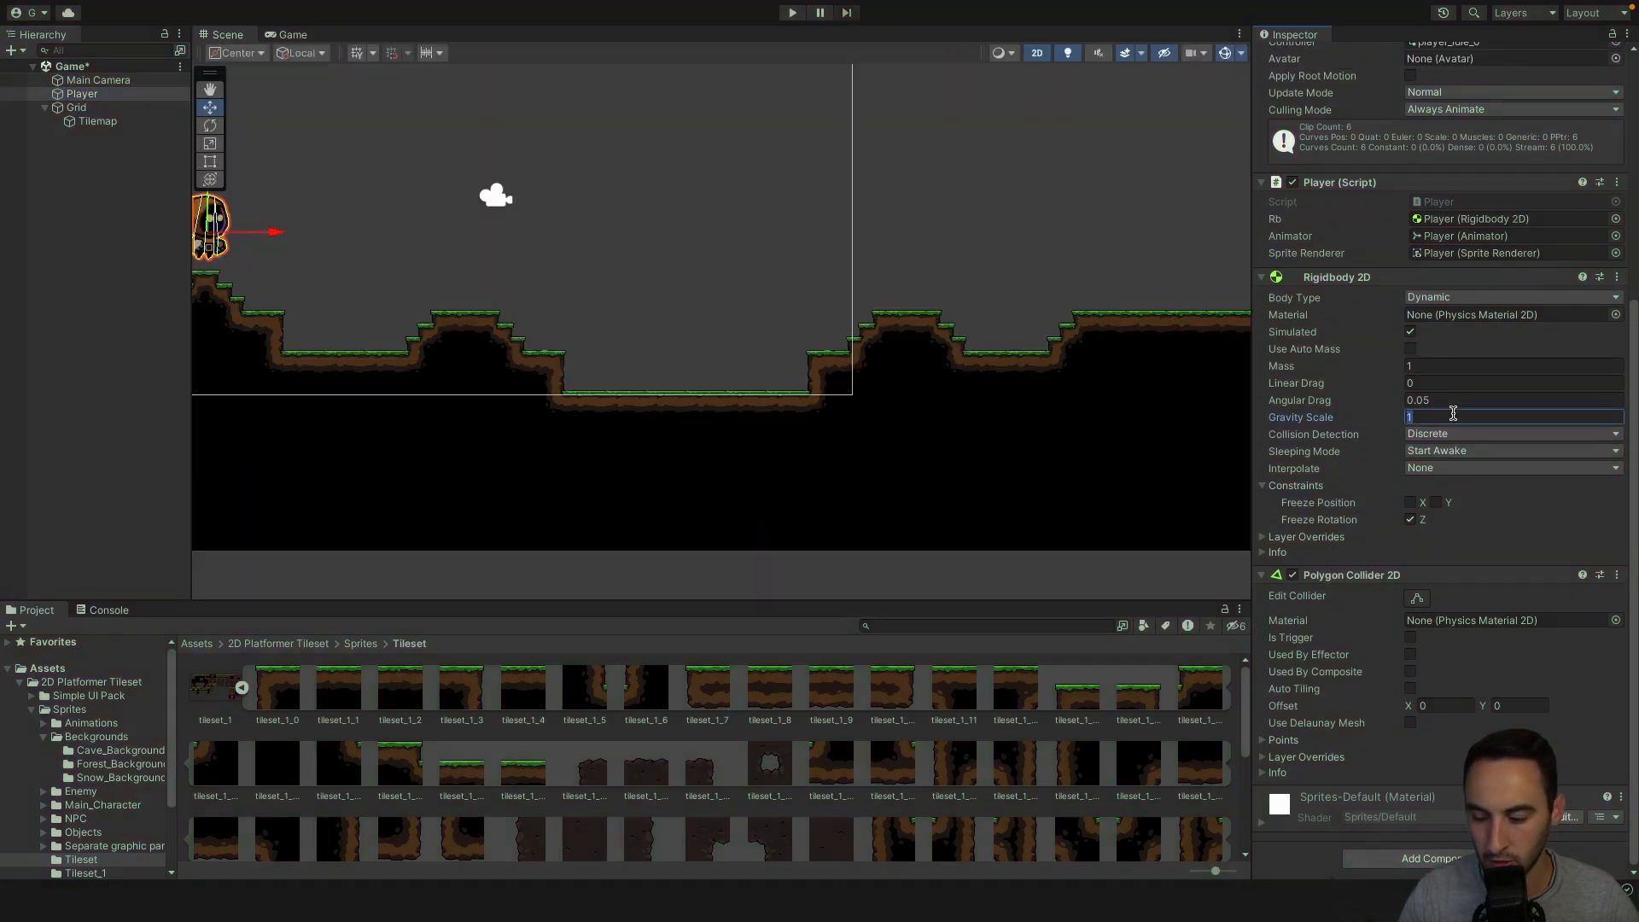
left_click(1410, 350)
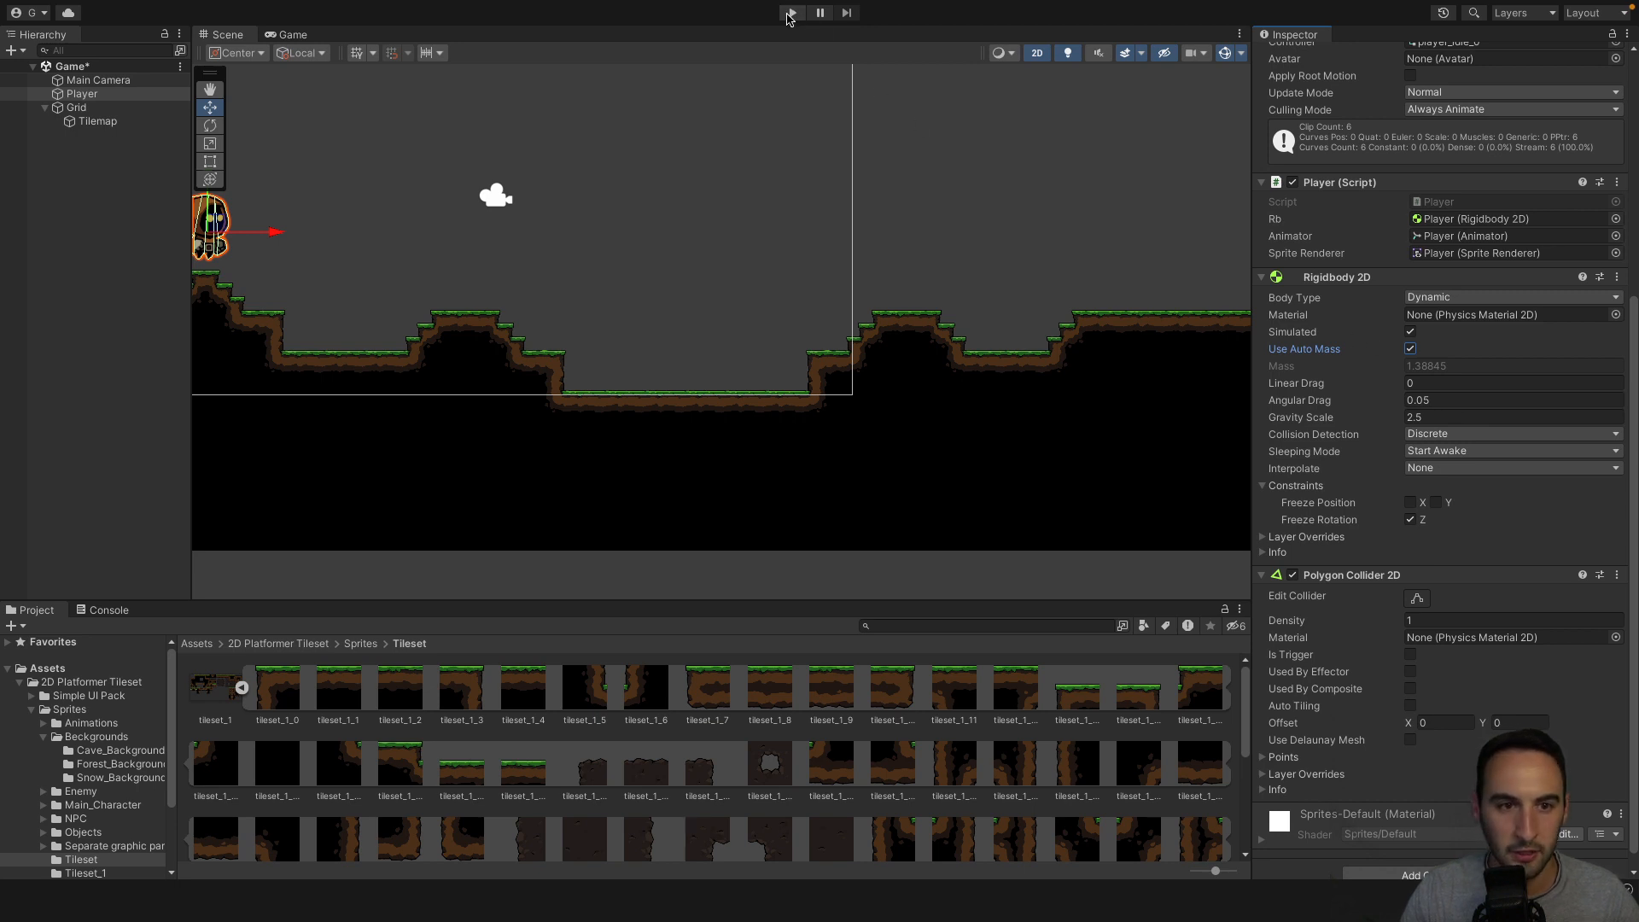
Start a play test and run and jump the Player over the middle hill and back to the first valley.
left_click(791, 13)
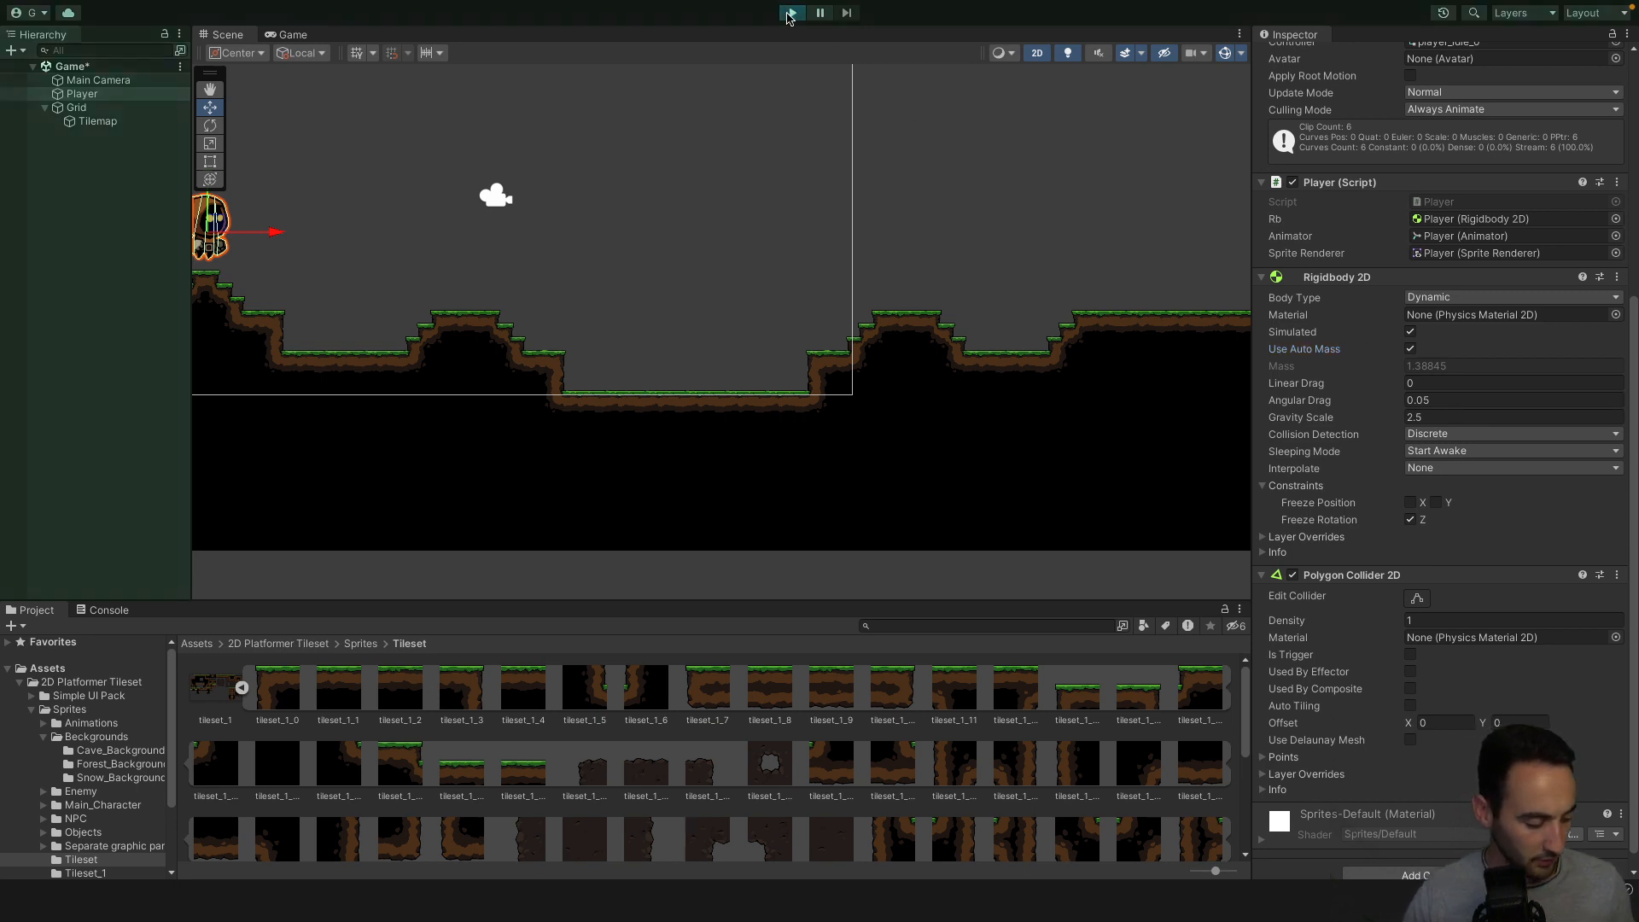
key("d")
key("a")
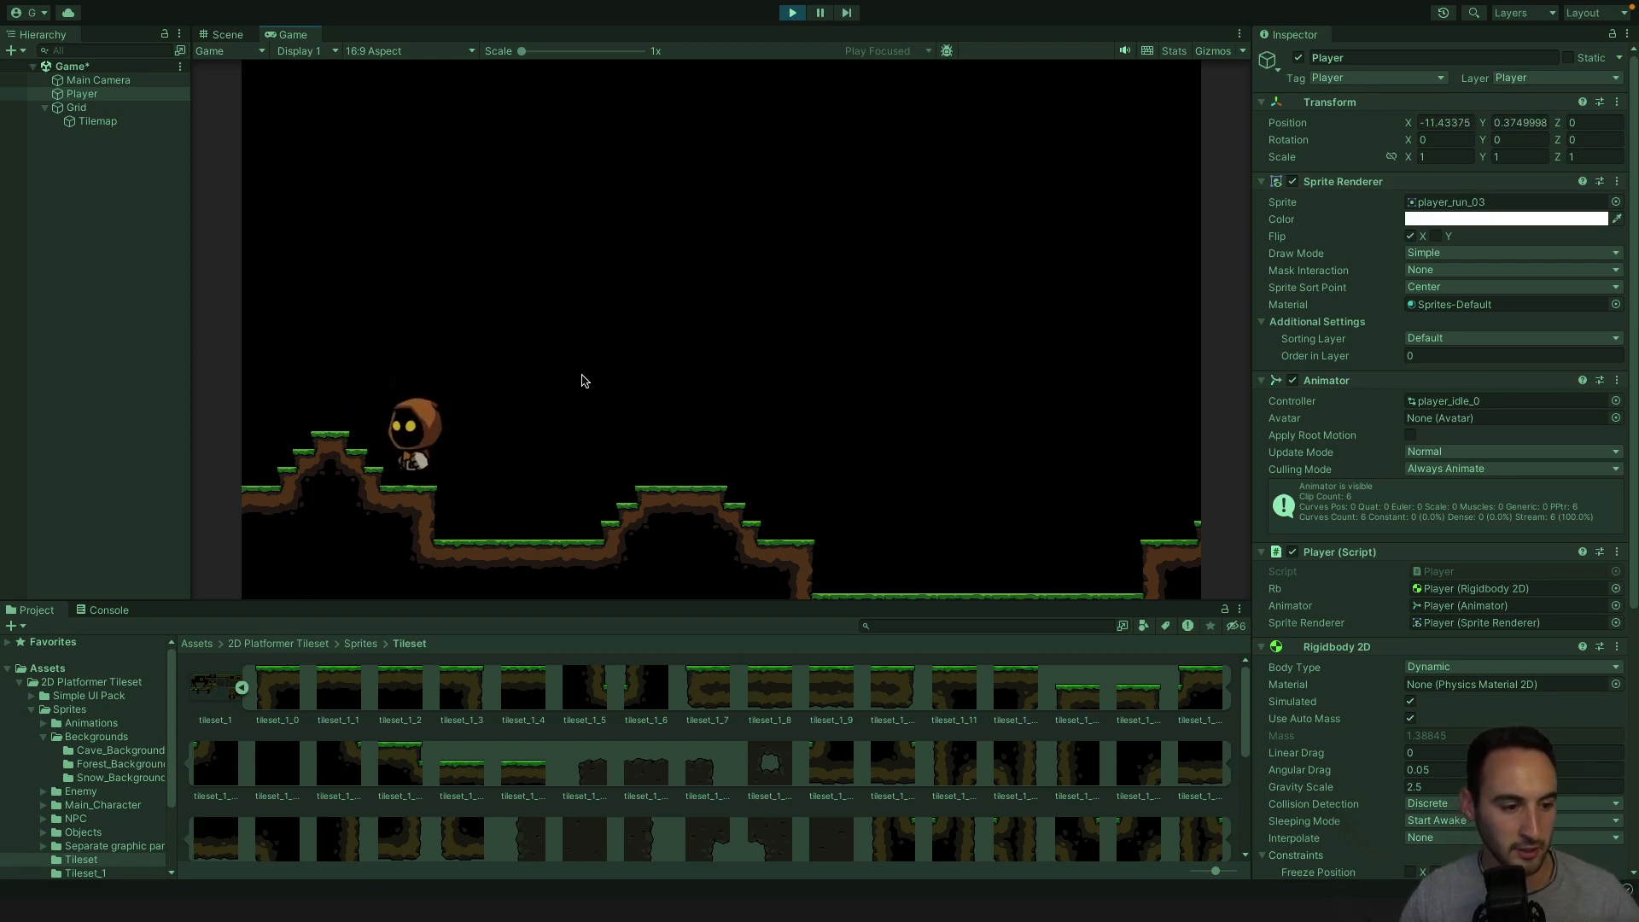
key("d")
key("a")
key("d")
key("space")
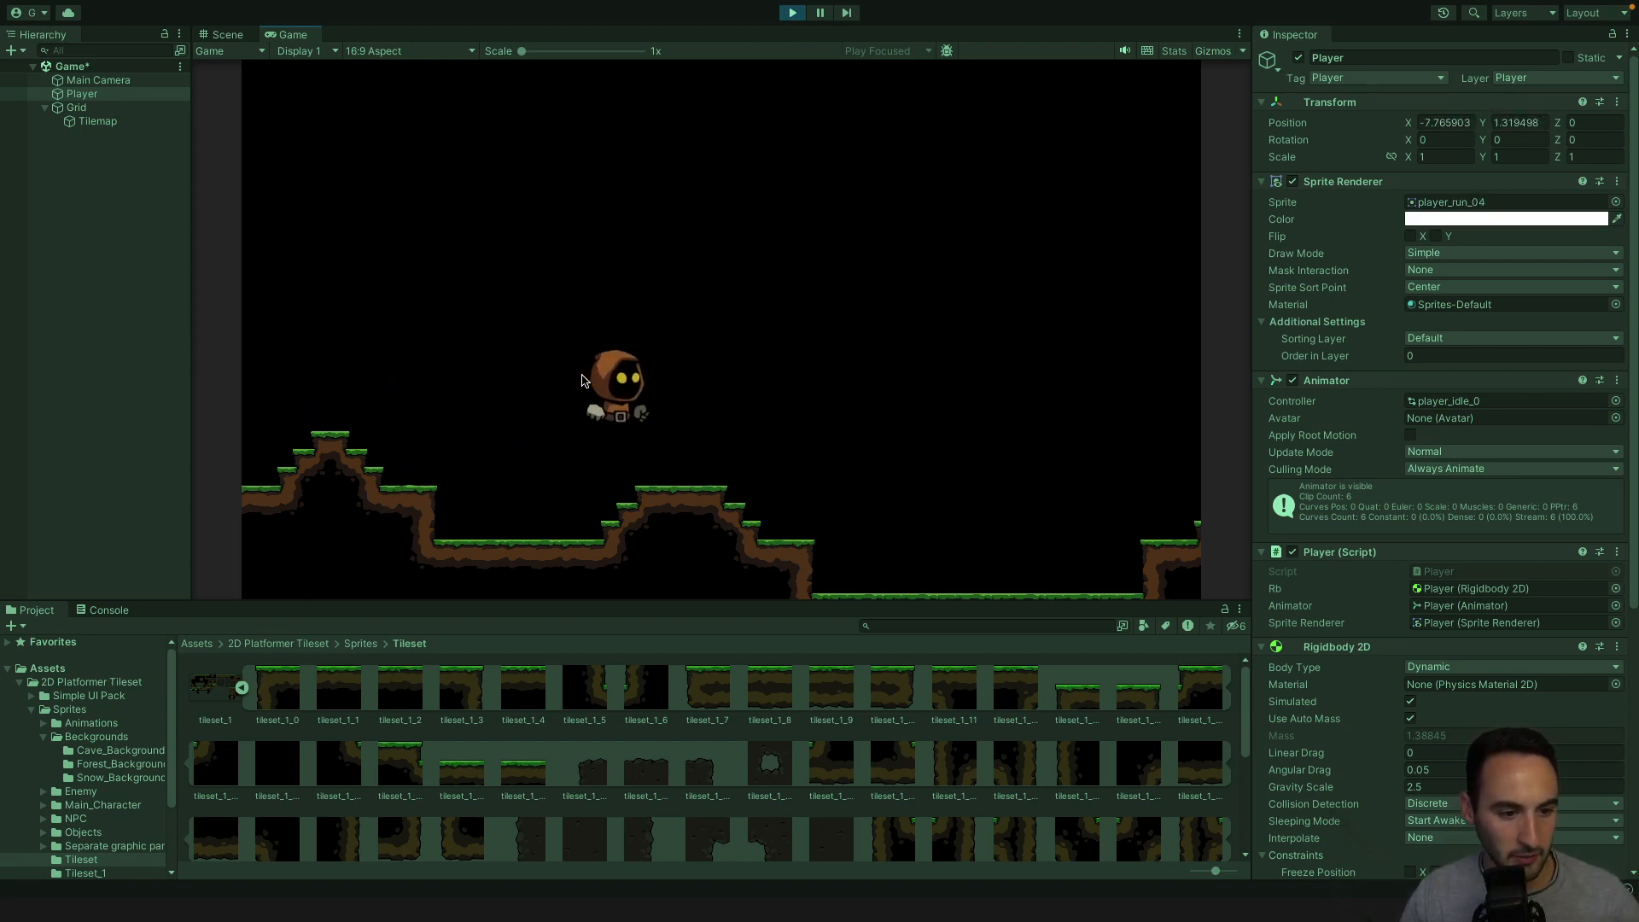
key("d")
key("space")
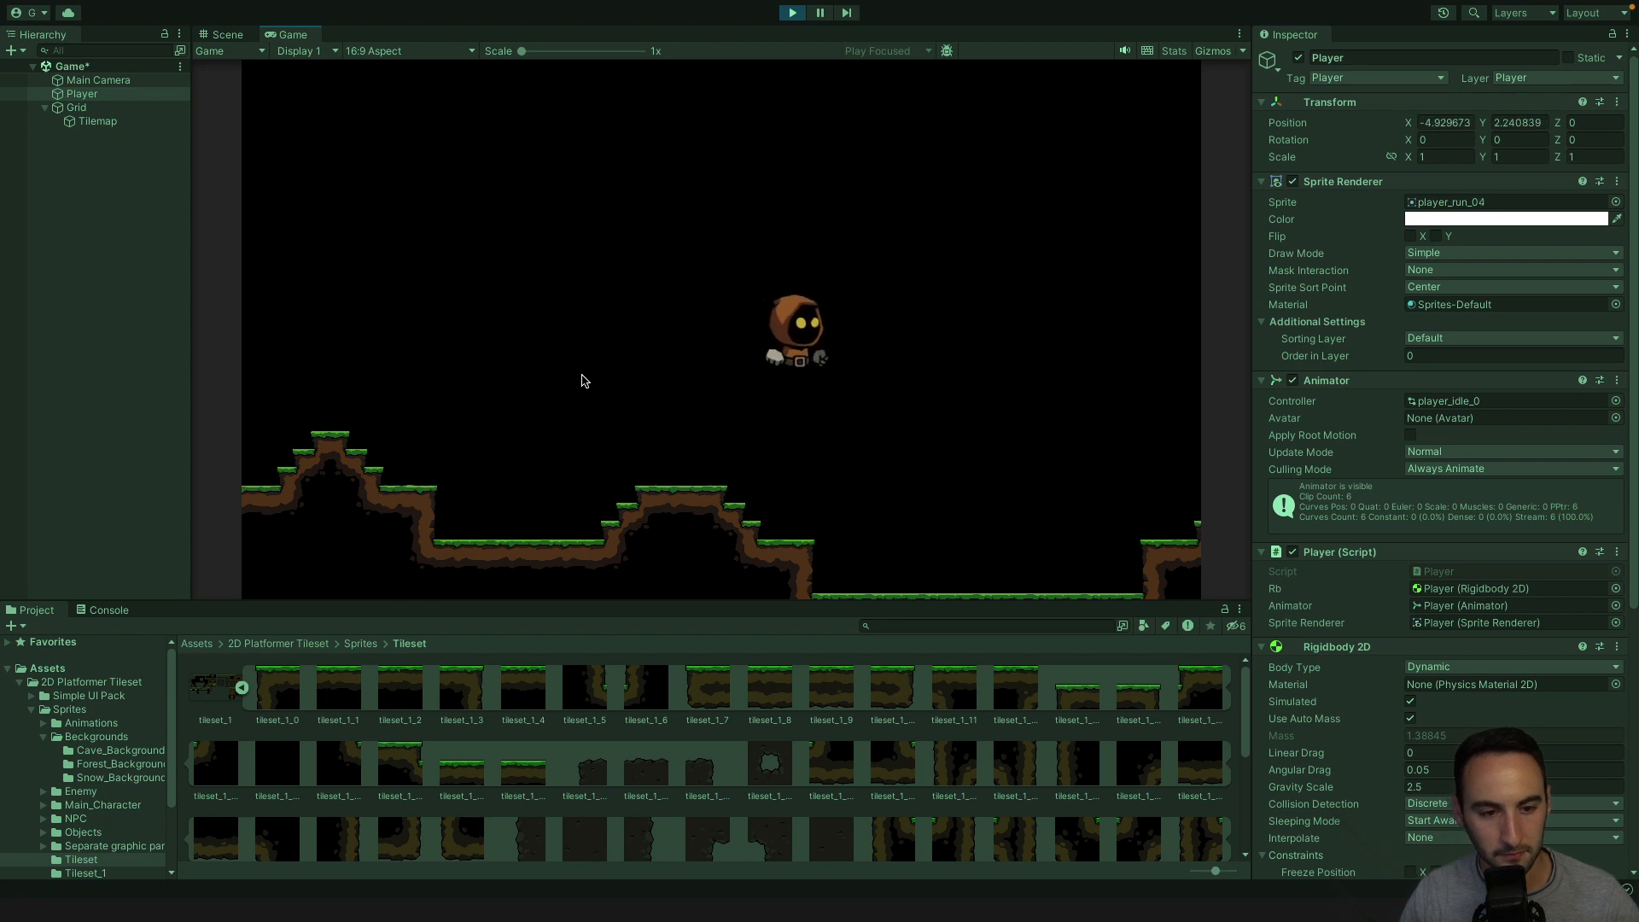
key("a")
key("space")
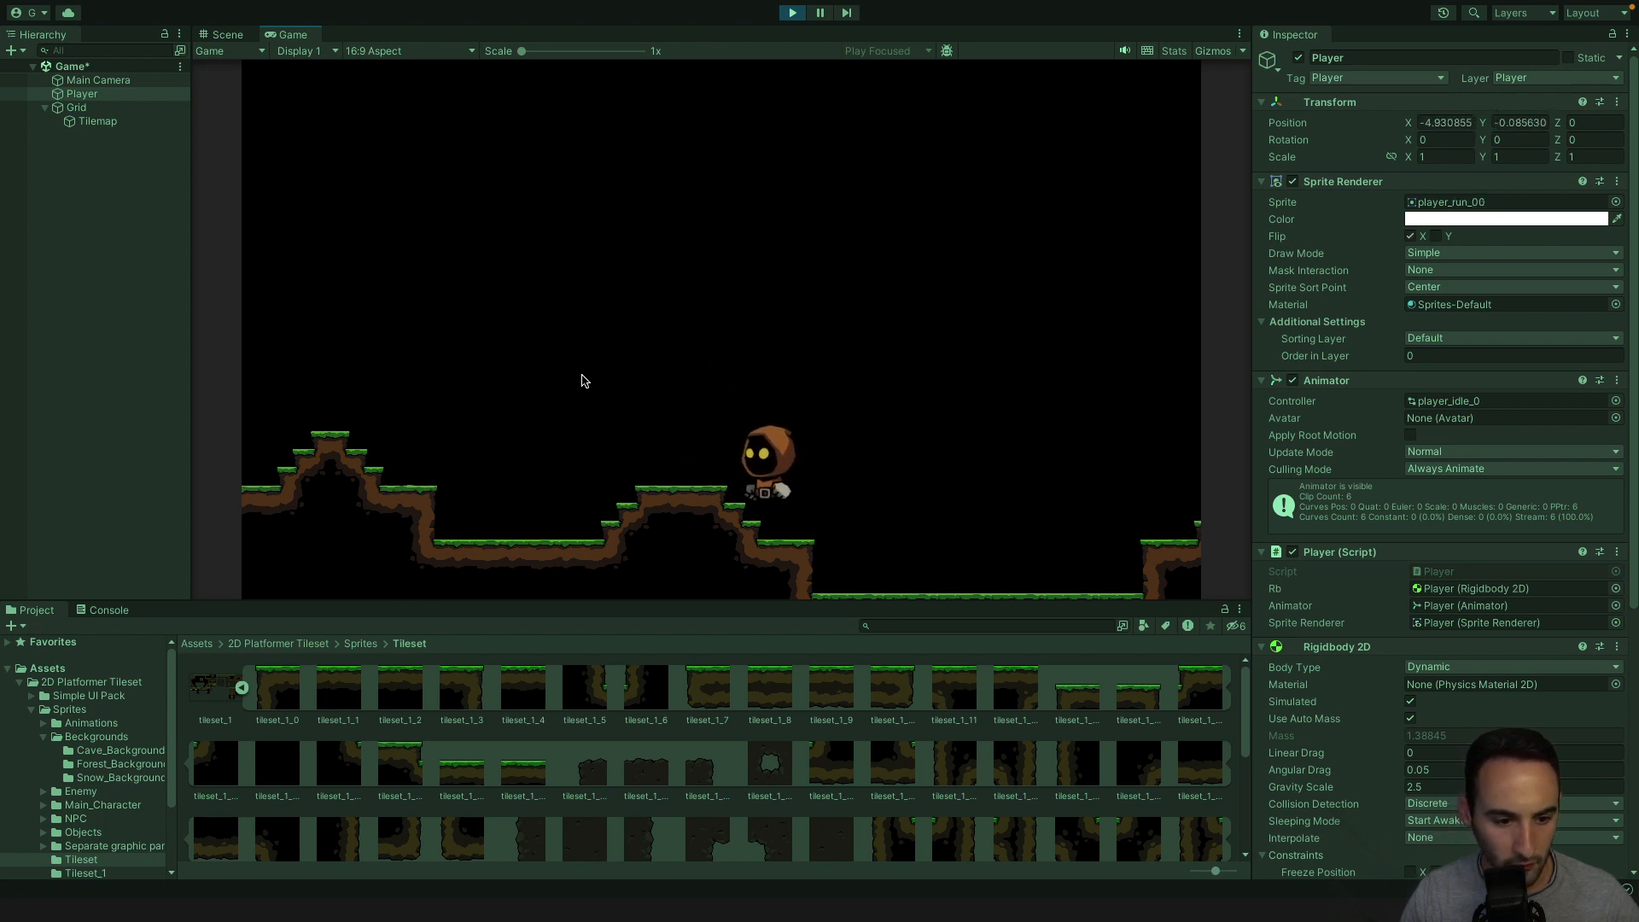
key("space")
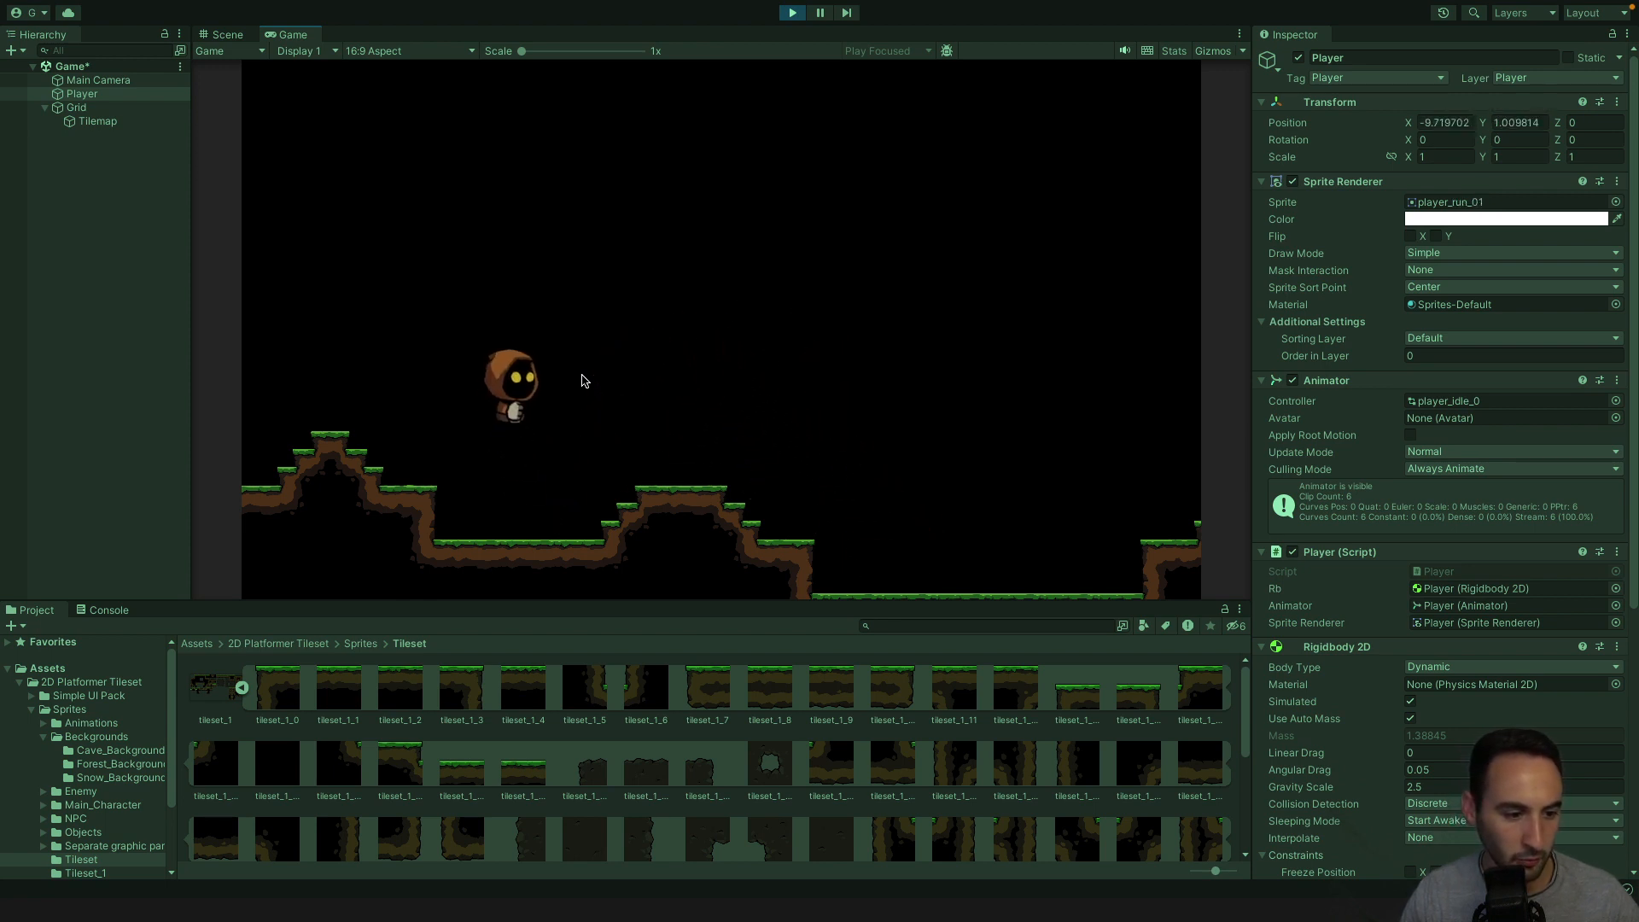
key("d")
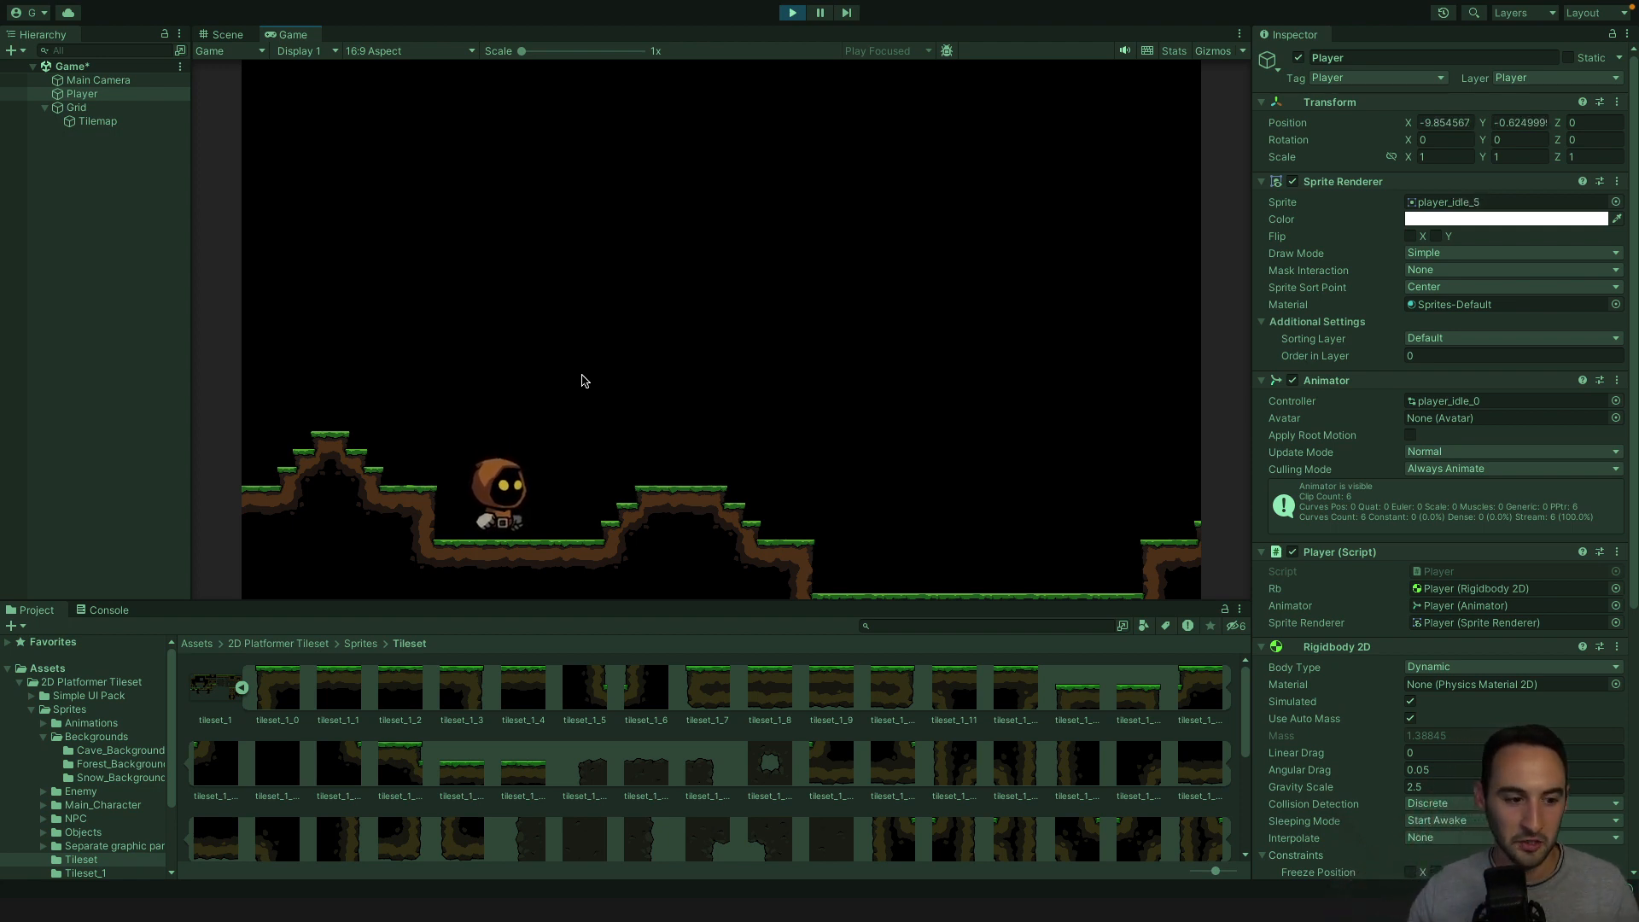
Test jumps from the first valley onto the middle hill, down into the pit and back over the hill.
key("d")
key("space")
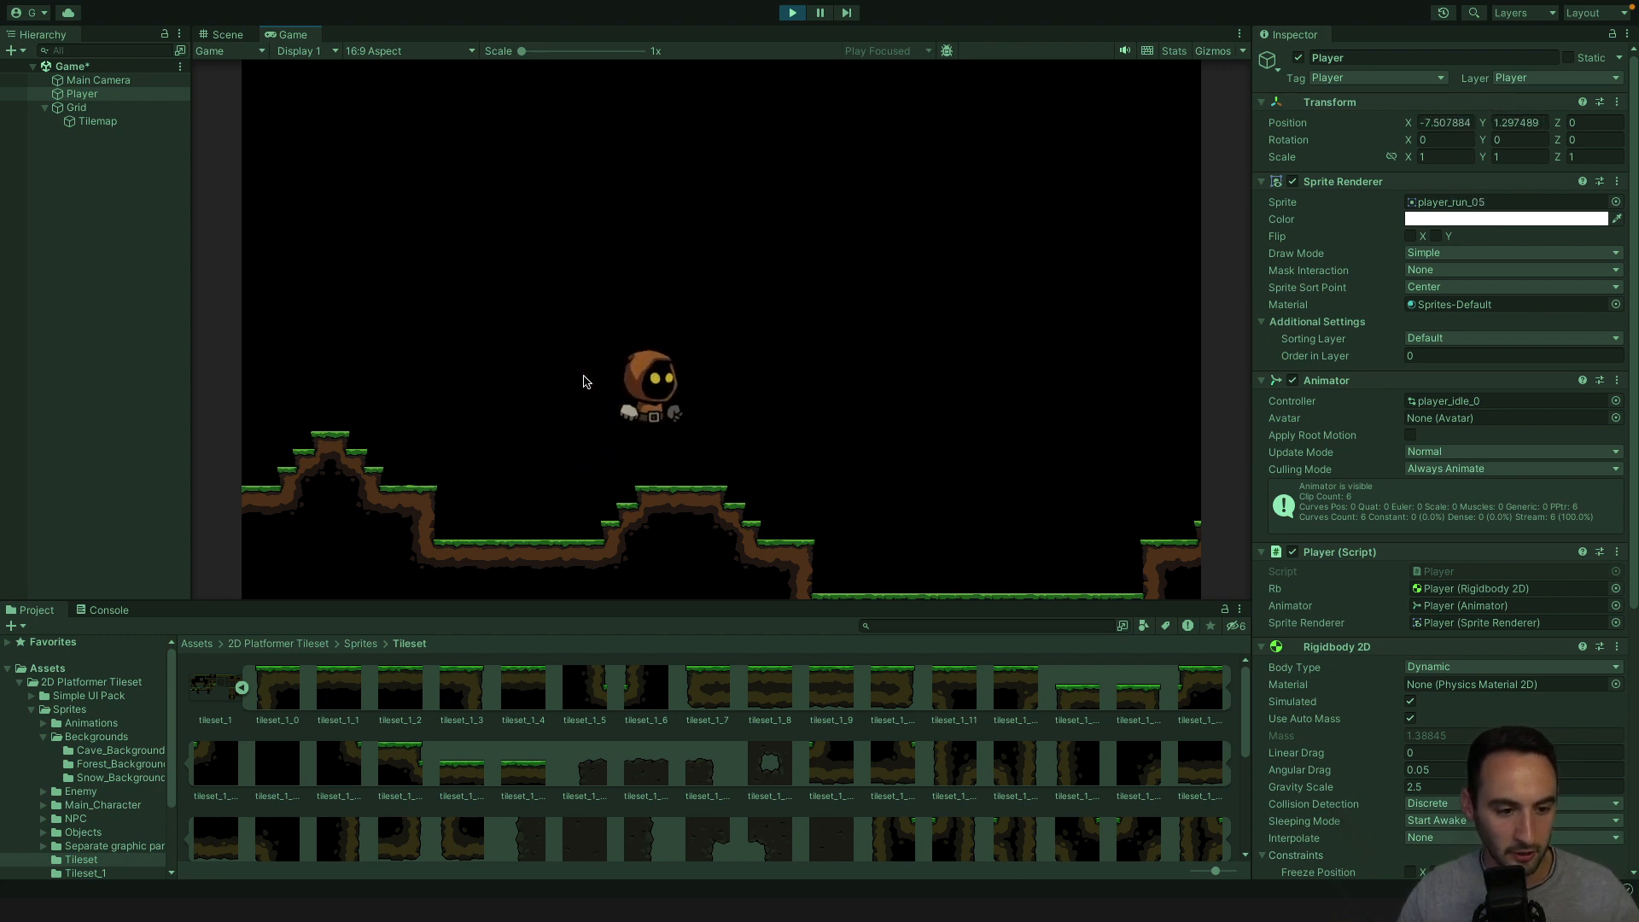
key("d")
key("a")
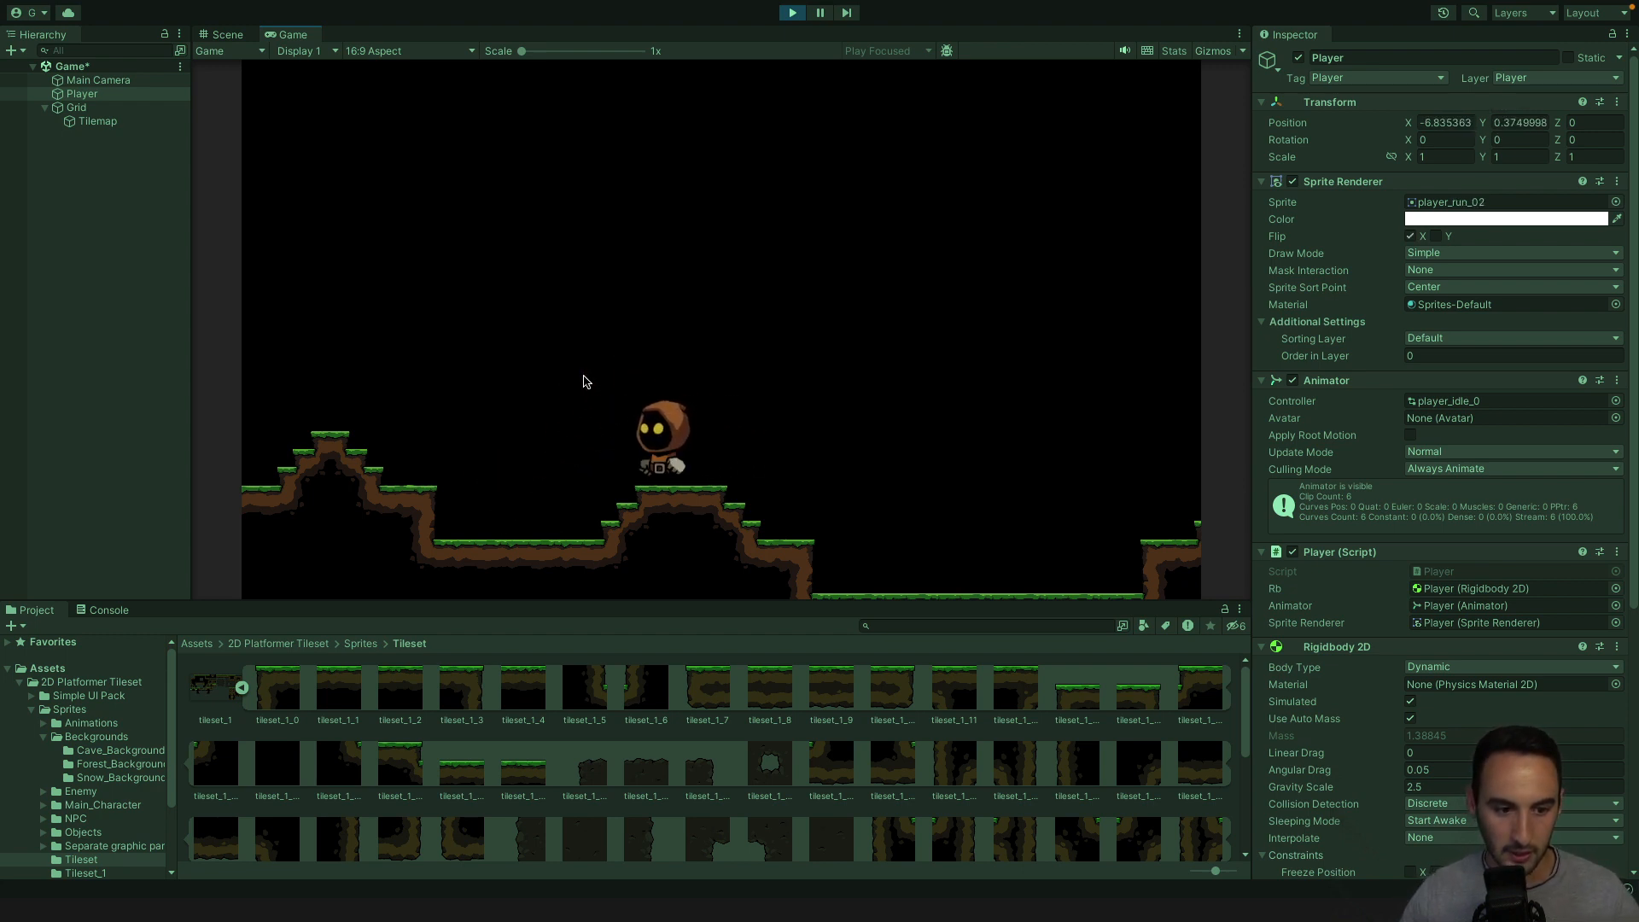
key("d")
key("space")
key("a")
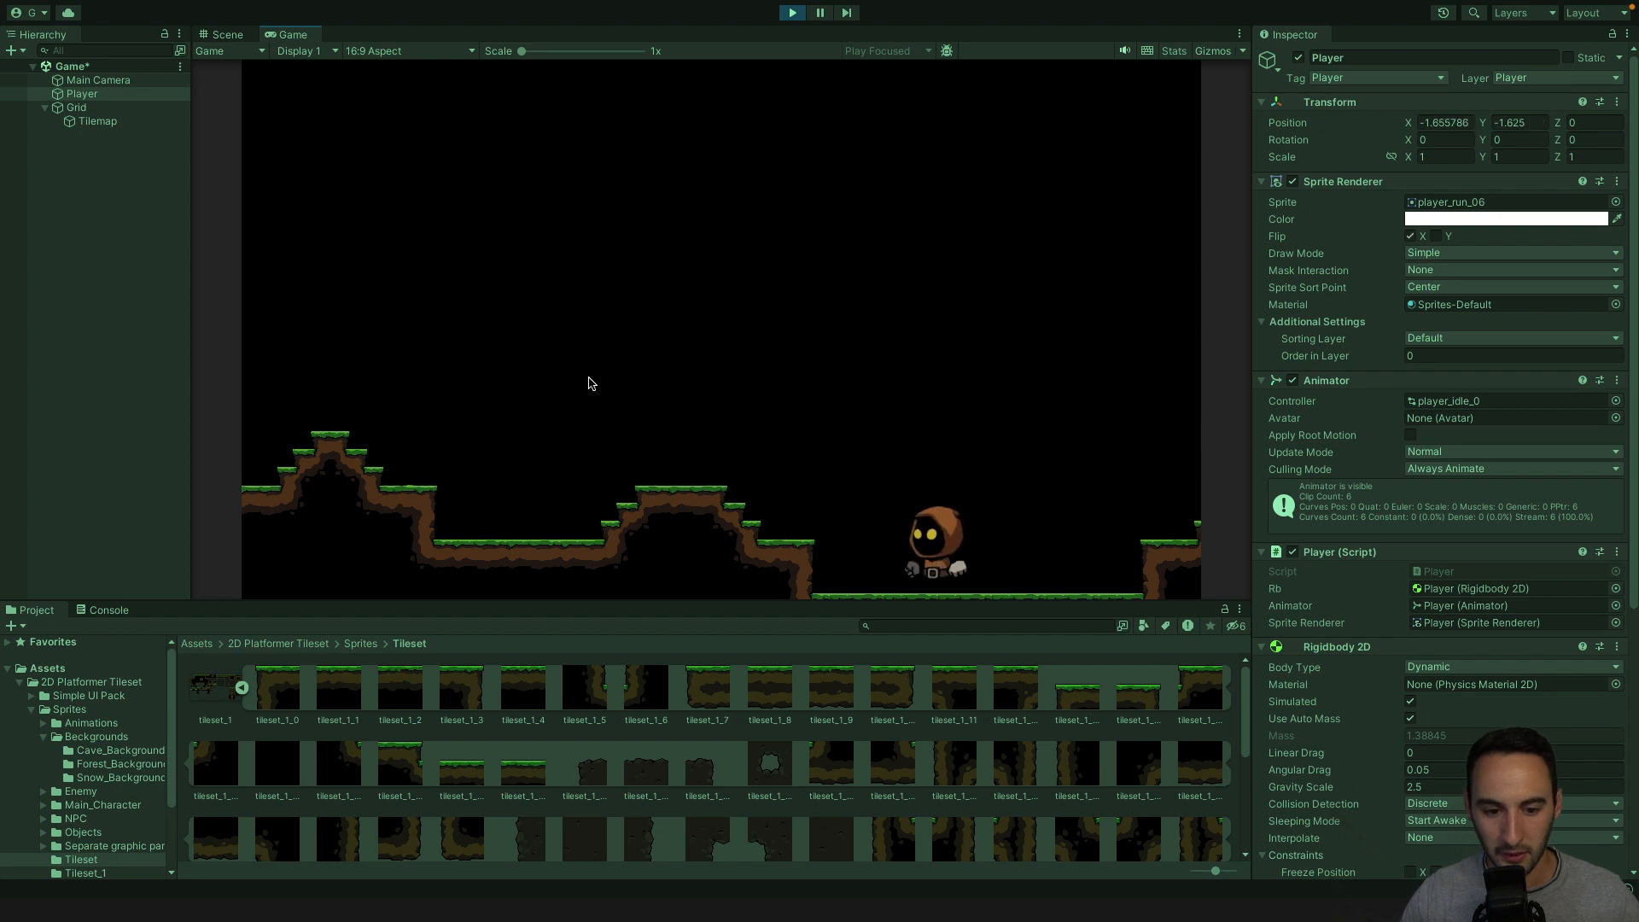
key("space")
key("space")
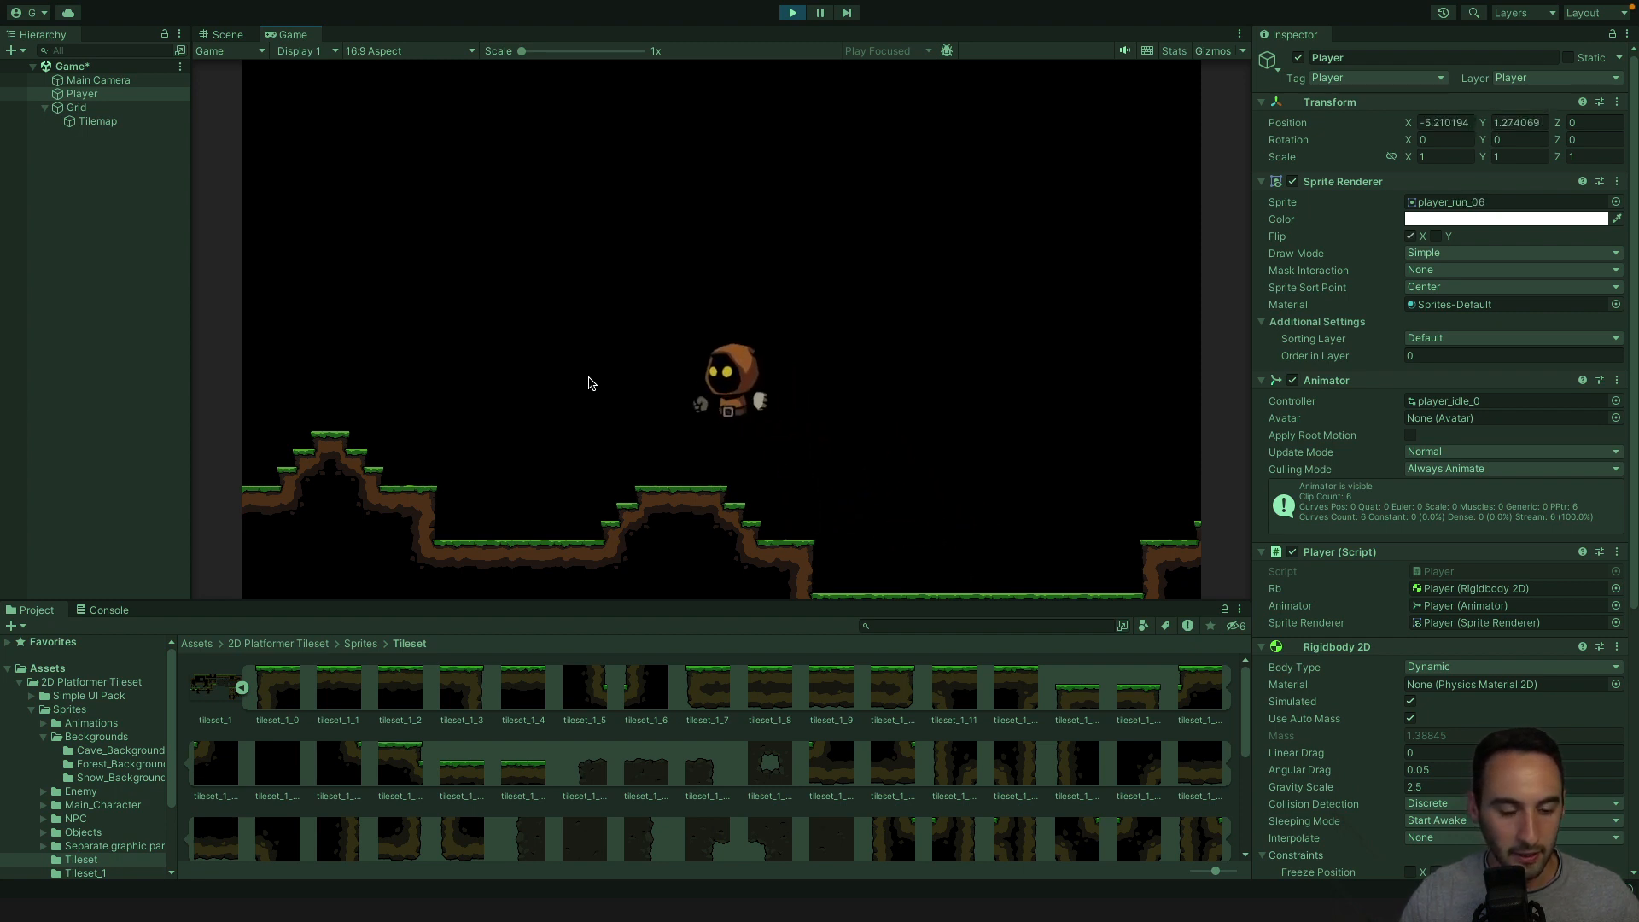
key("a")
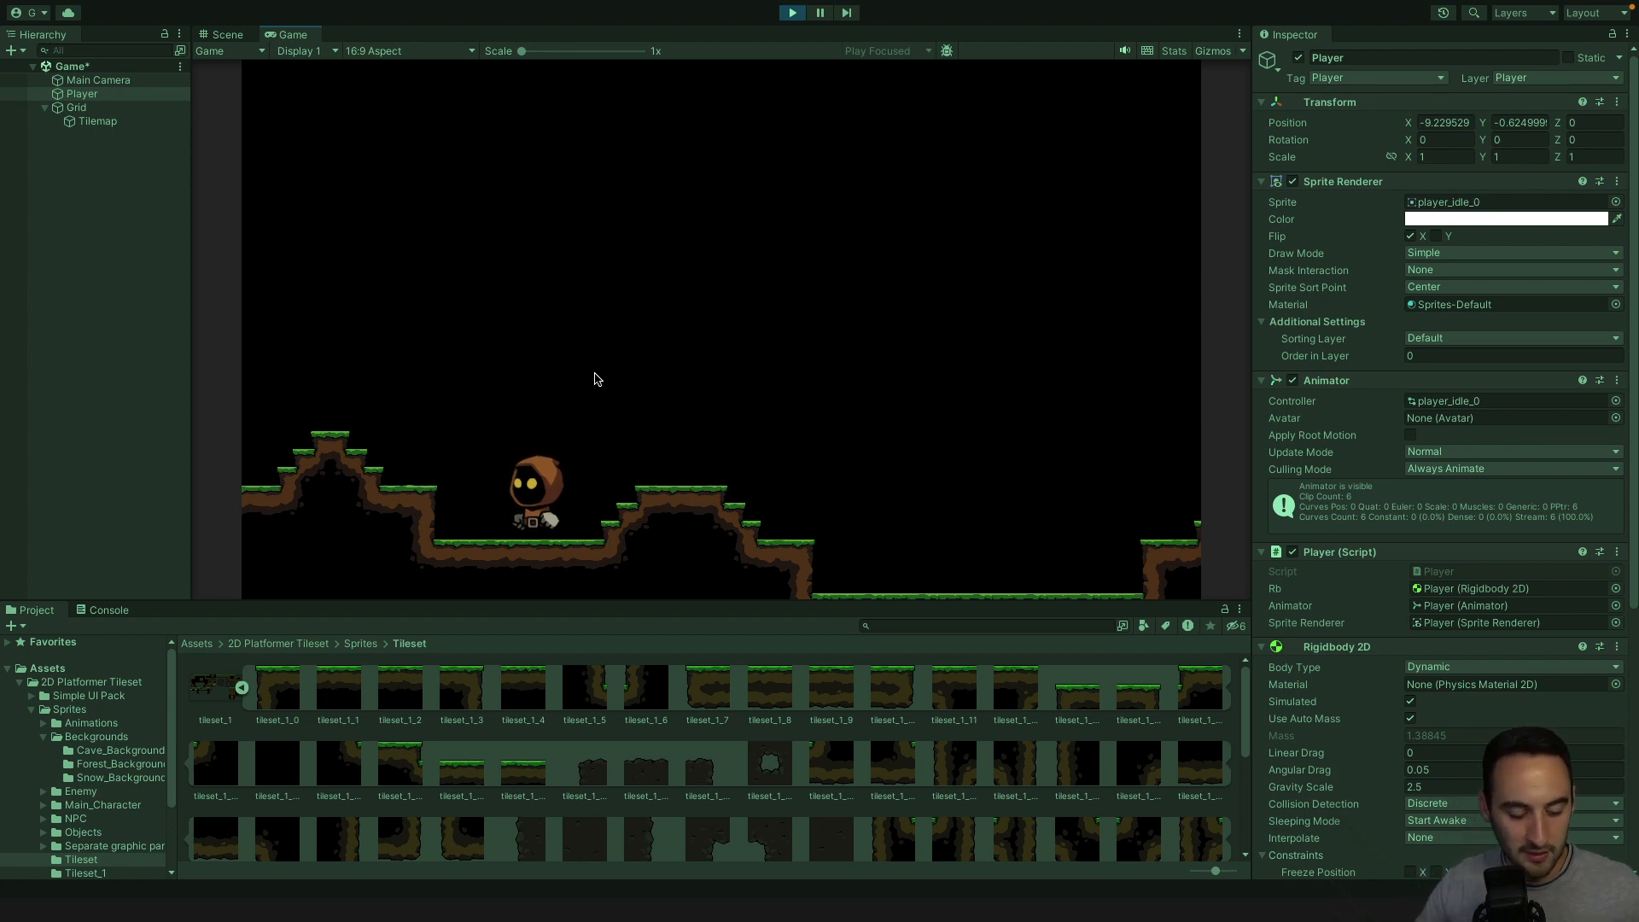
Run the Player over the middle hill and through the pit, jumping out onto its far side.
key("d")
key("space")
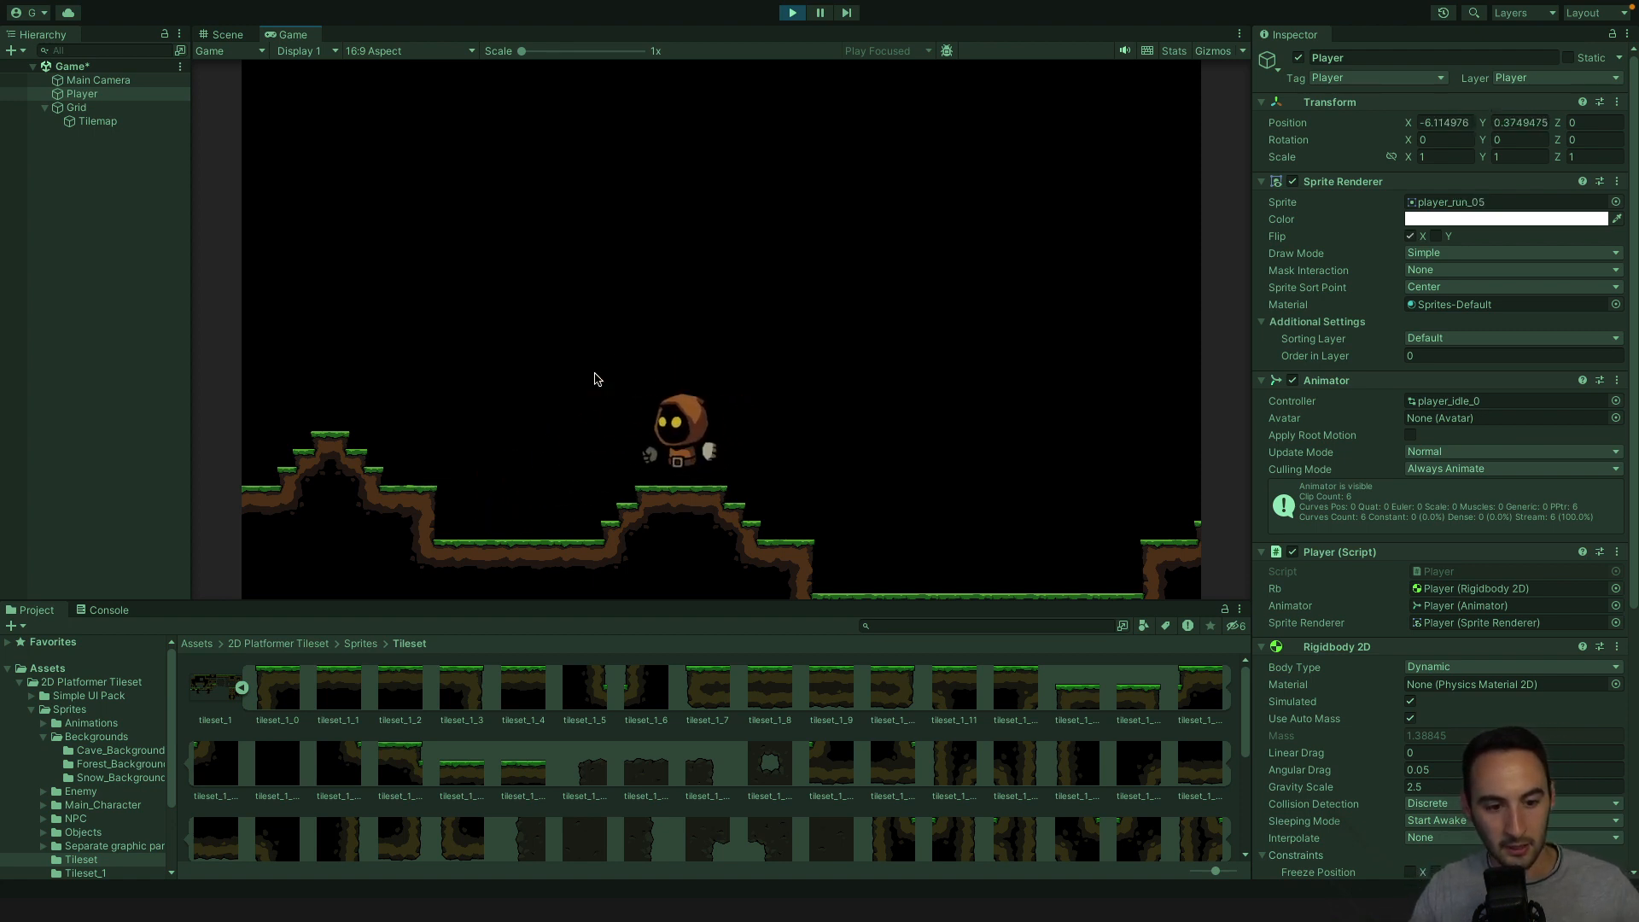
key("d")
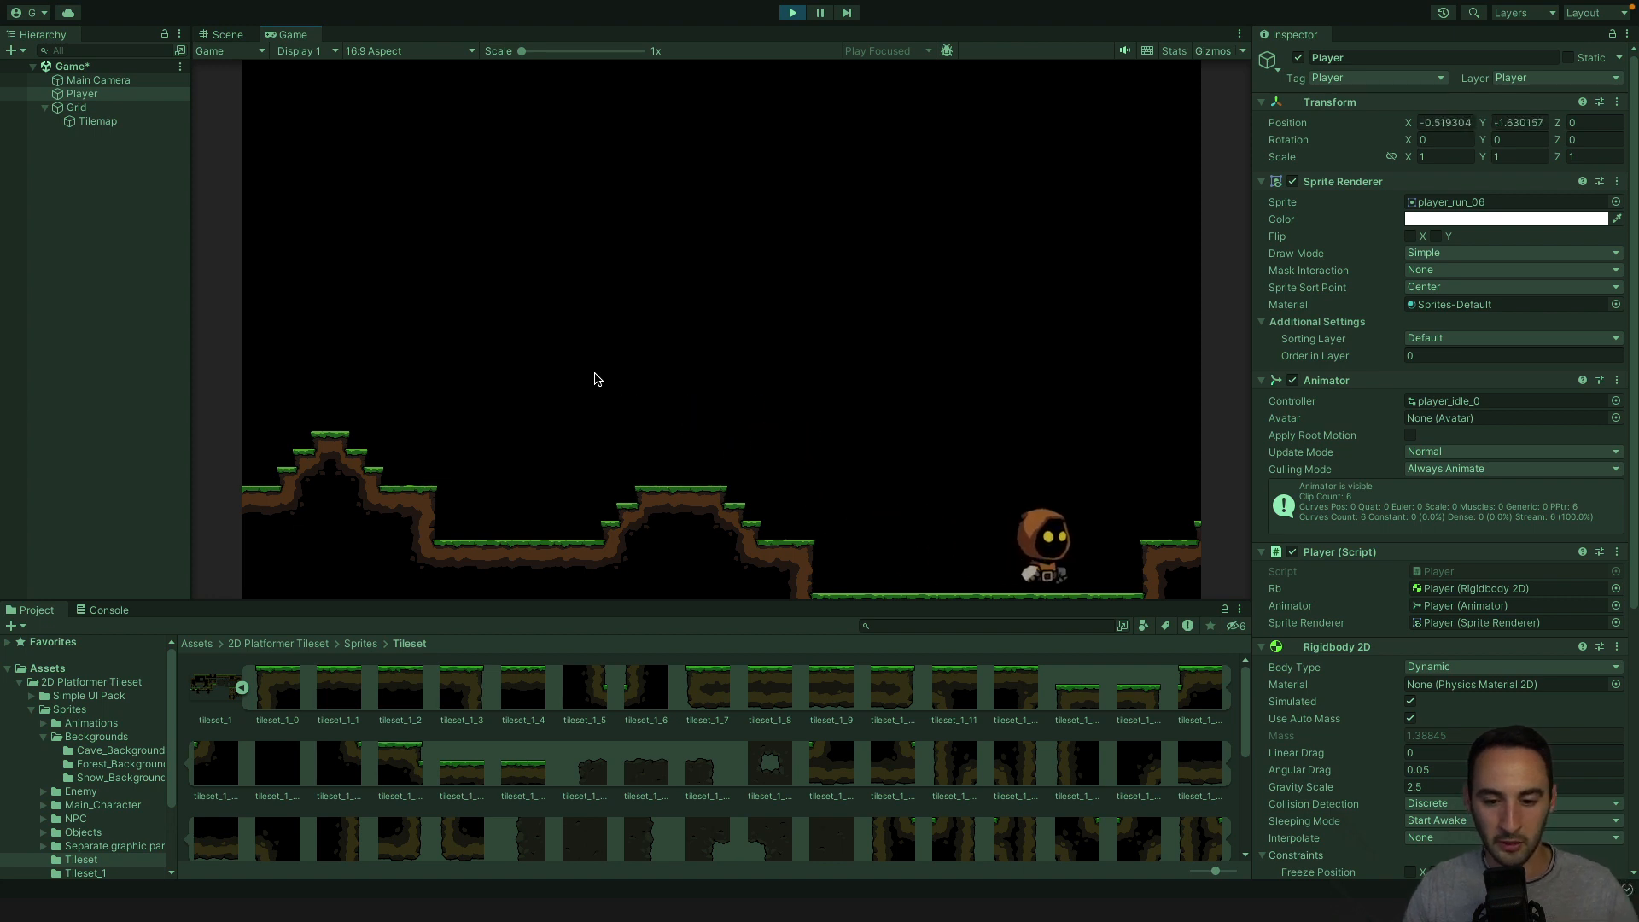
key("space")
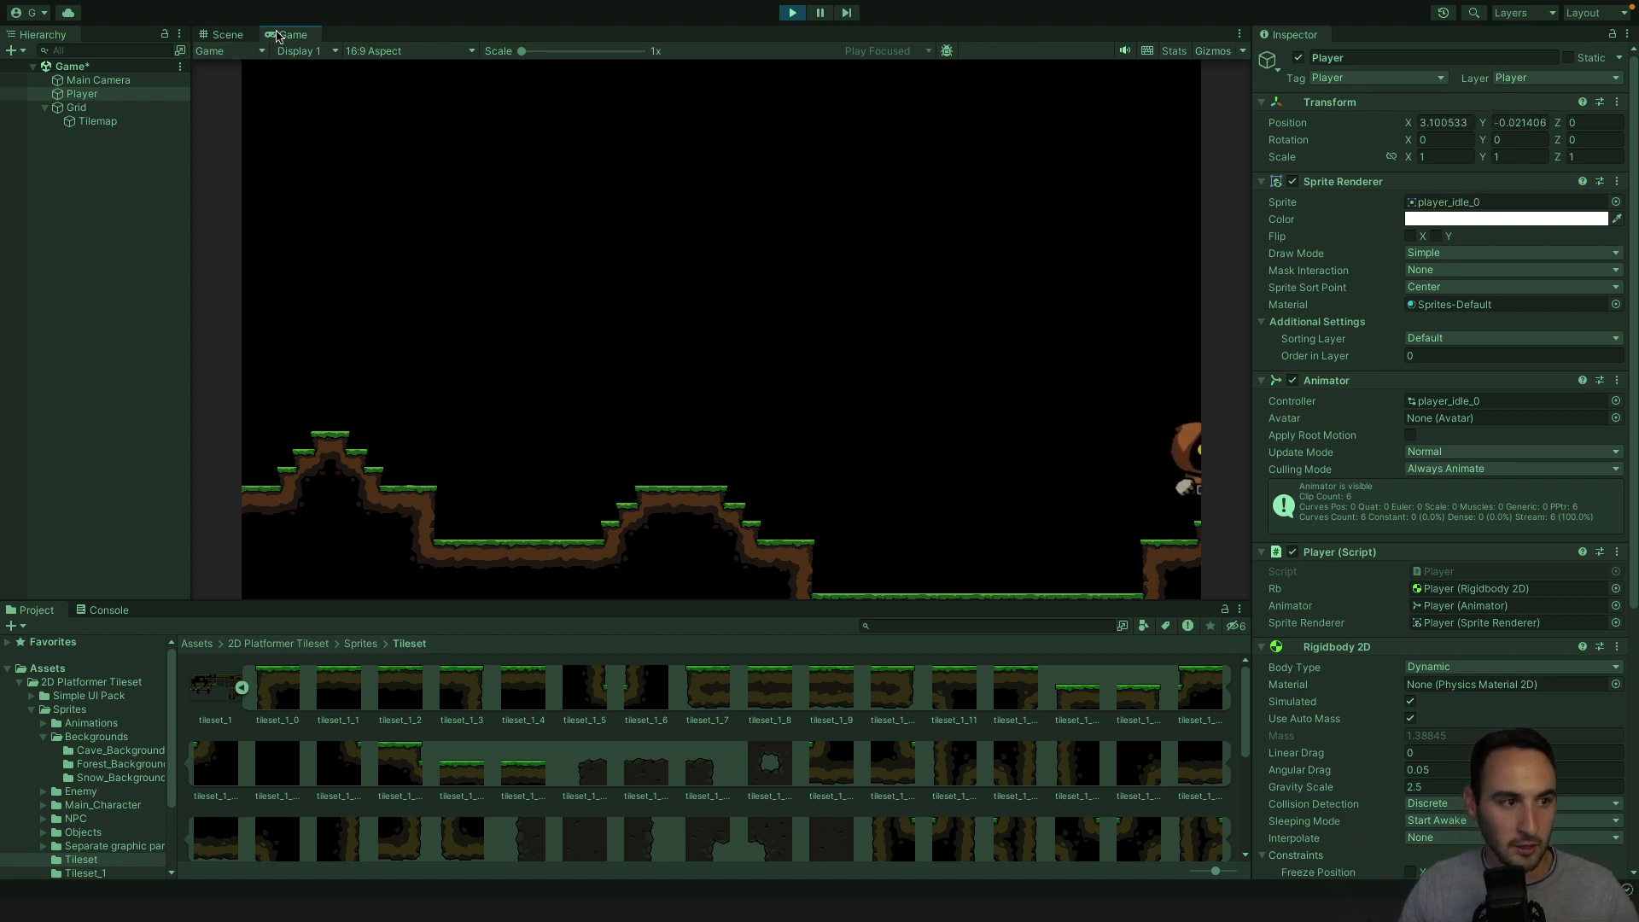
Dock the Game view above the Scene view and jump the Player over the small valley onto the long plateau.
left_click_drag(293, 34, 1042, 159)
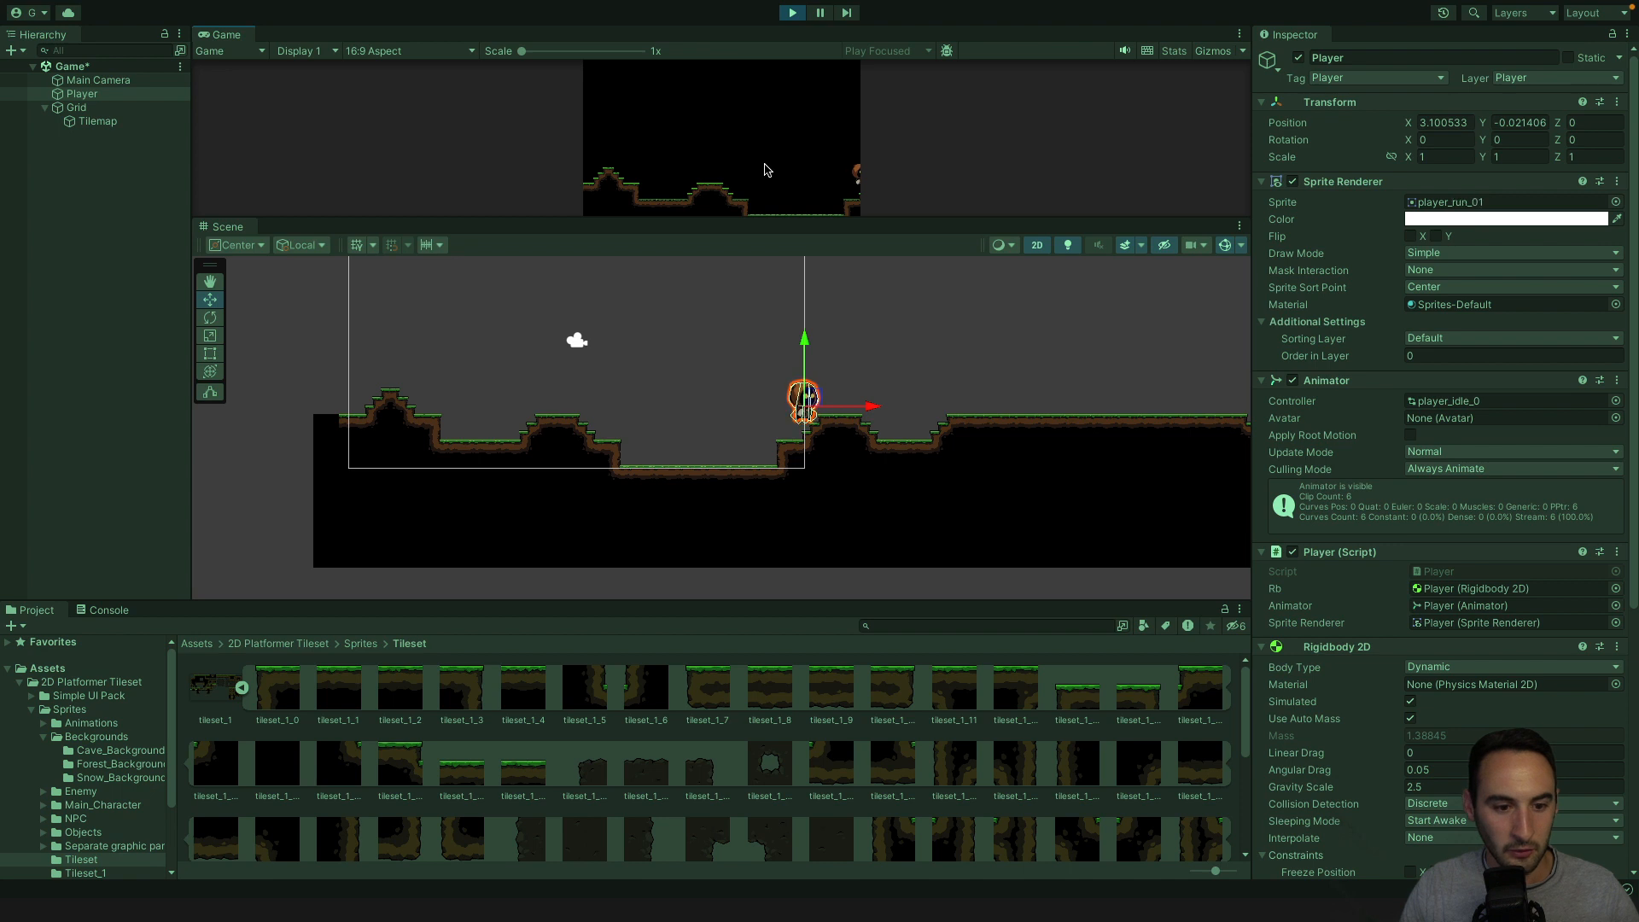
key("a")
key("space")
key("d")
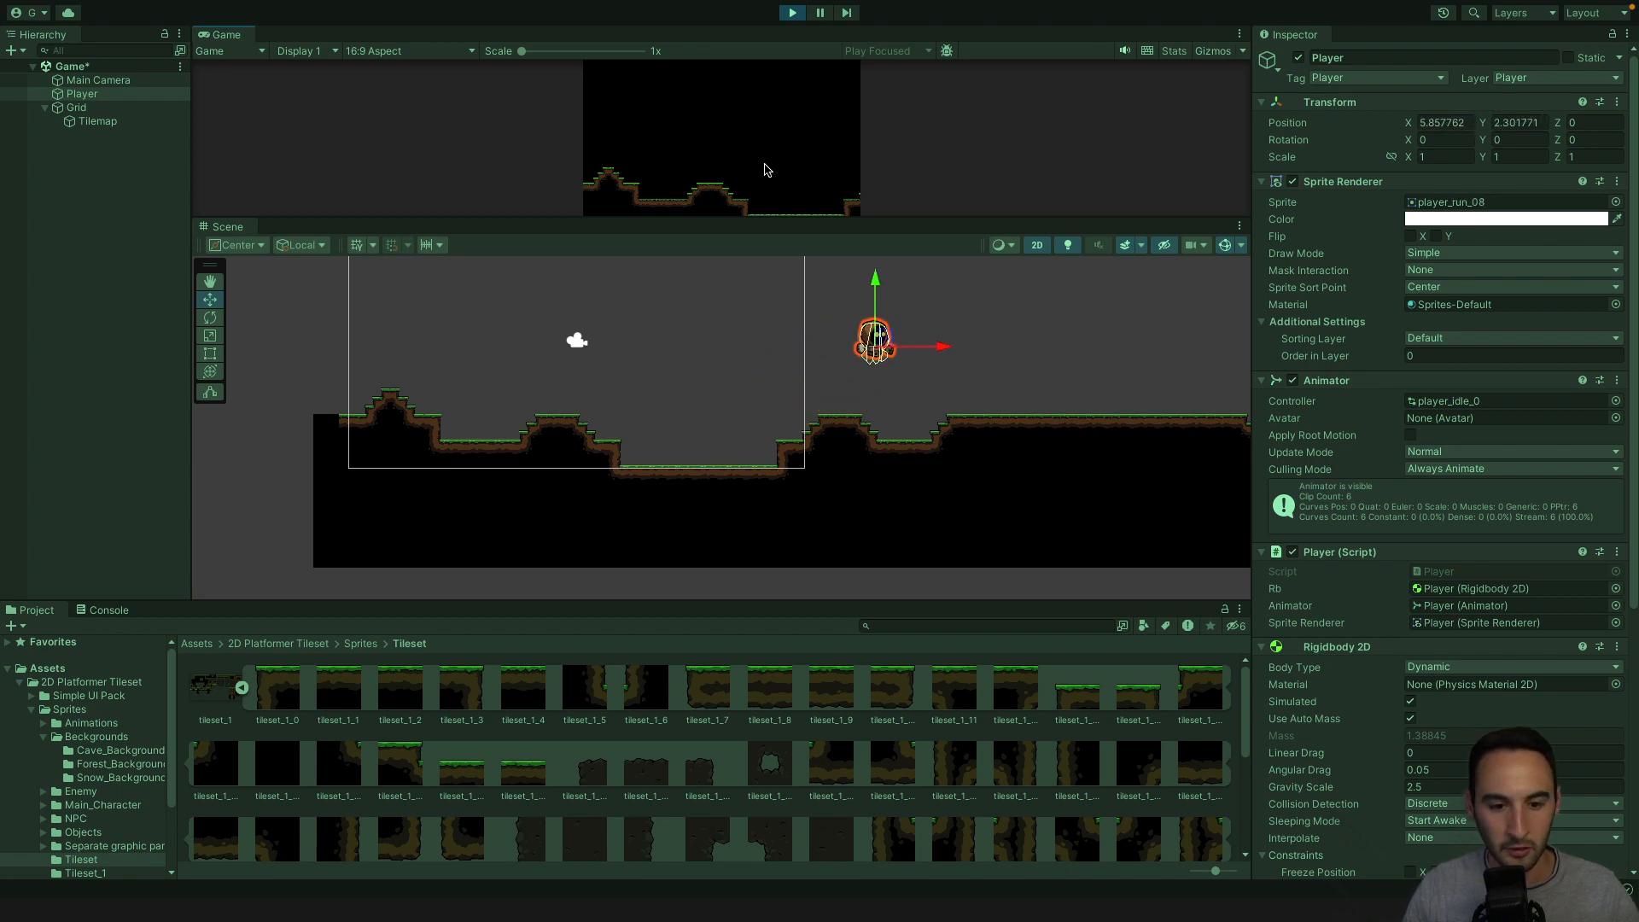
key("d")
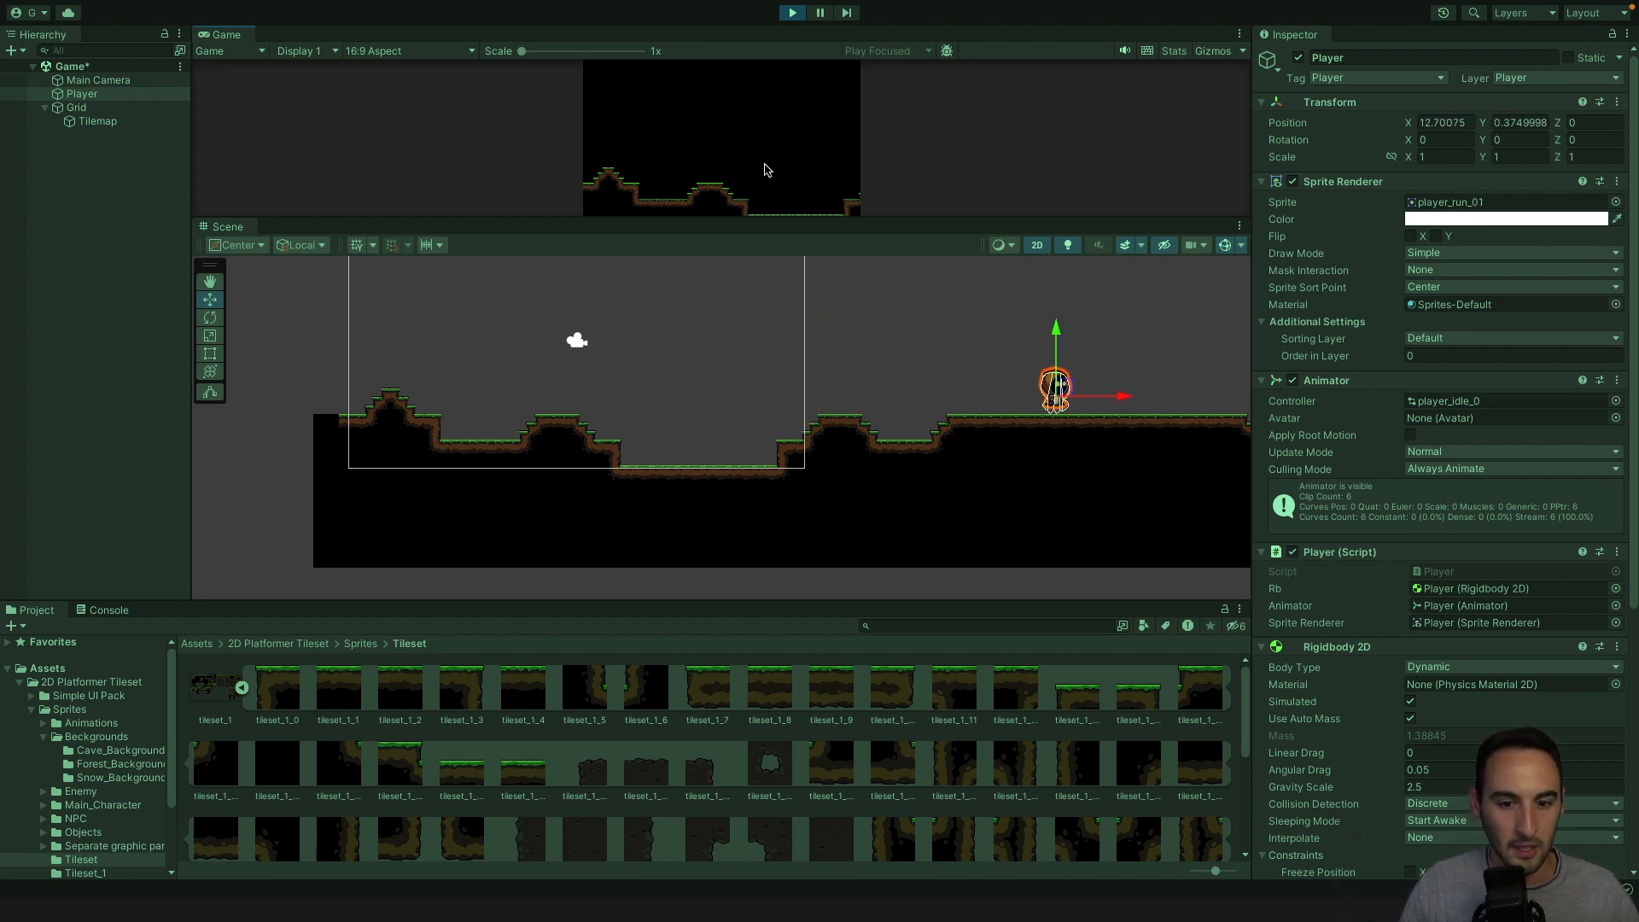
Follow the Player in the Scene view while running through the wide basin and jumping up the steps at the terrain's far end.
middle_click_drag(1105, 313, 362, 359)
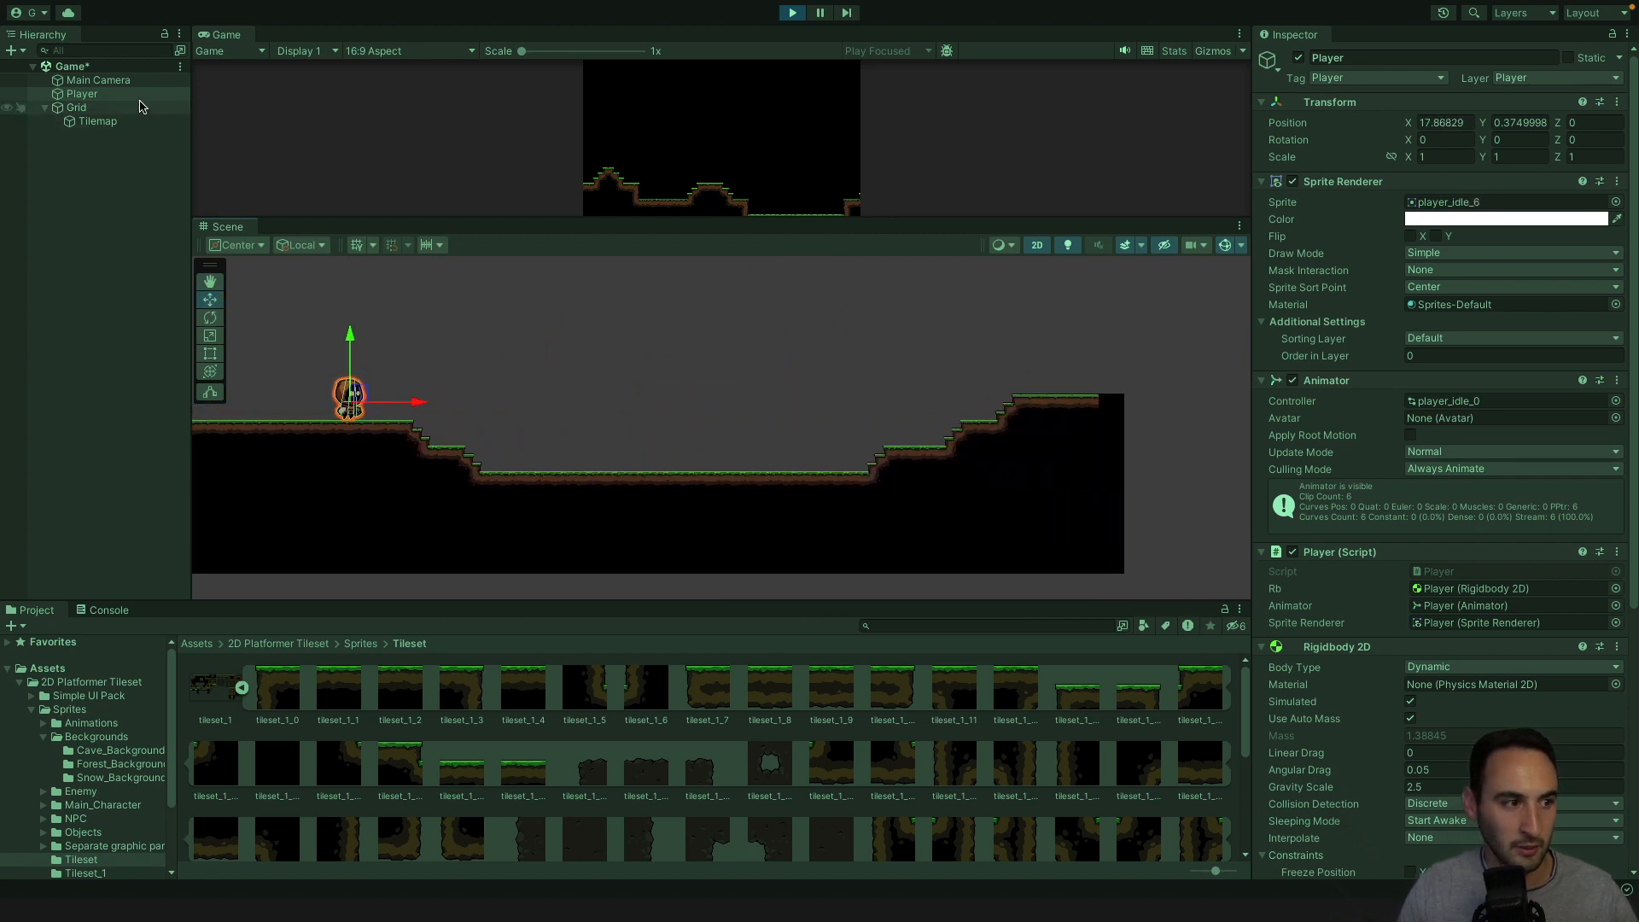
key("d")
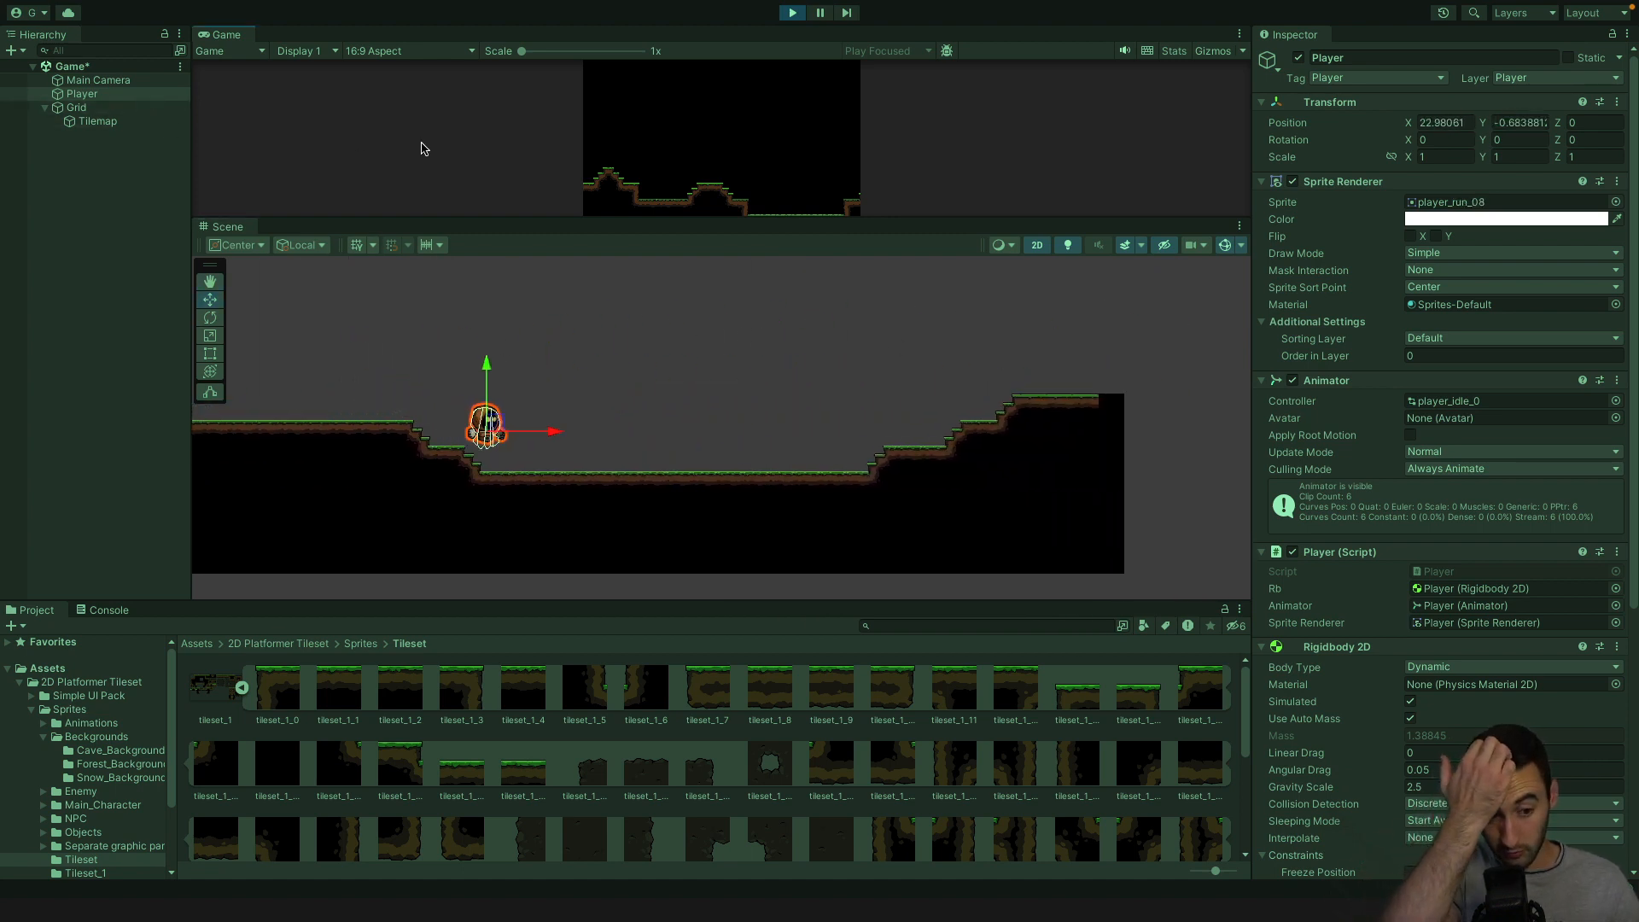
key("d")
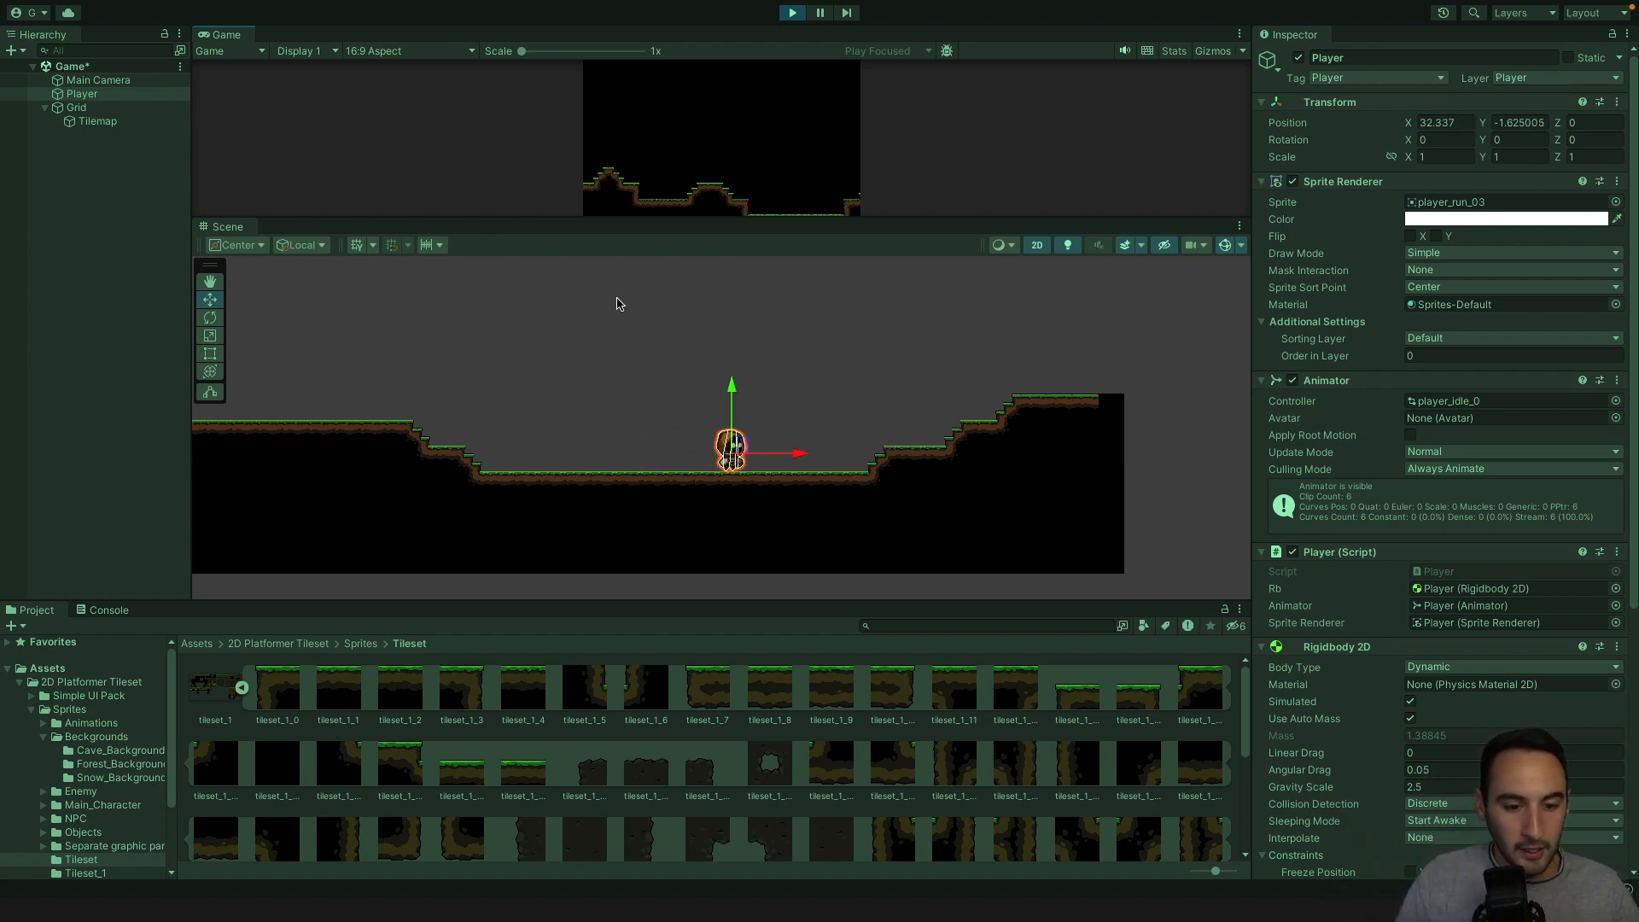
key("space")
key("space")
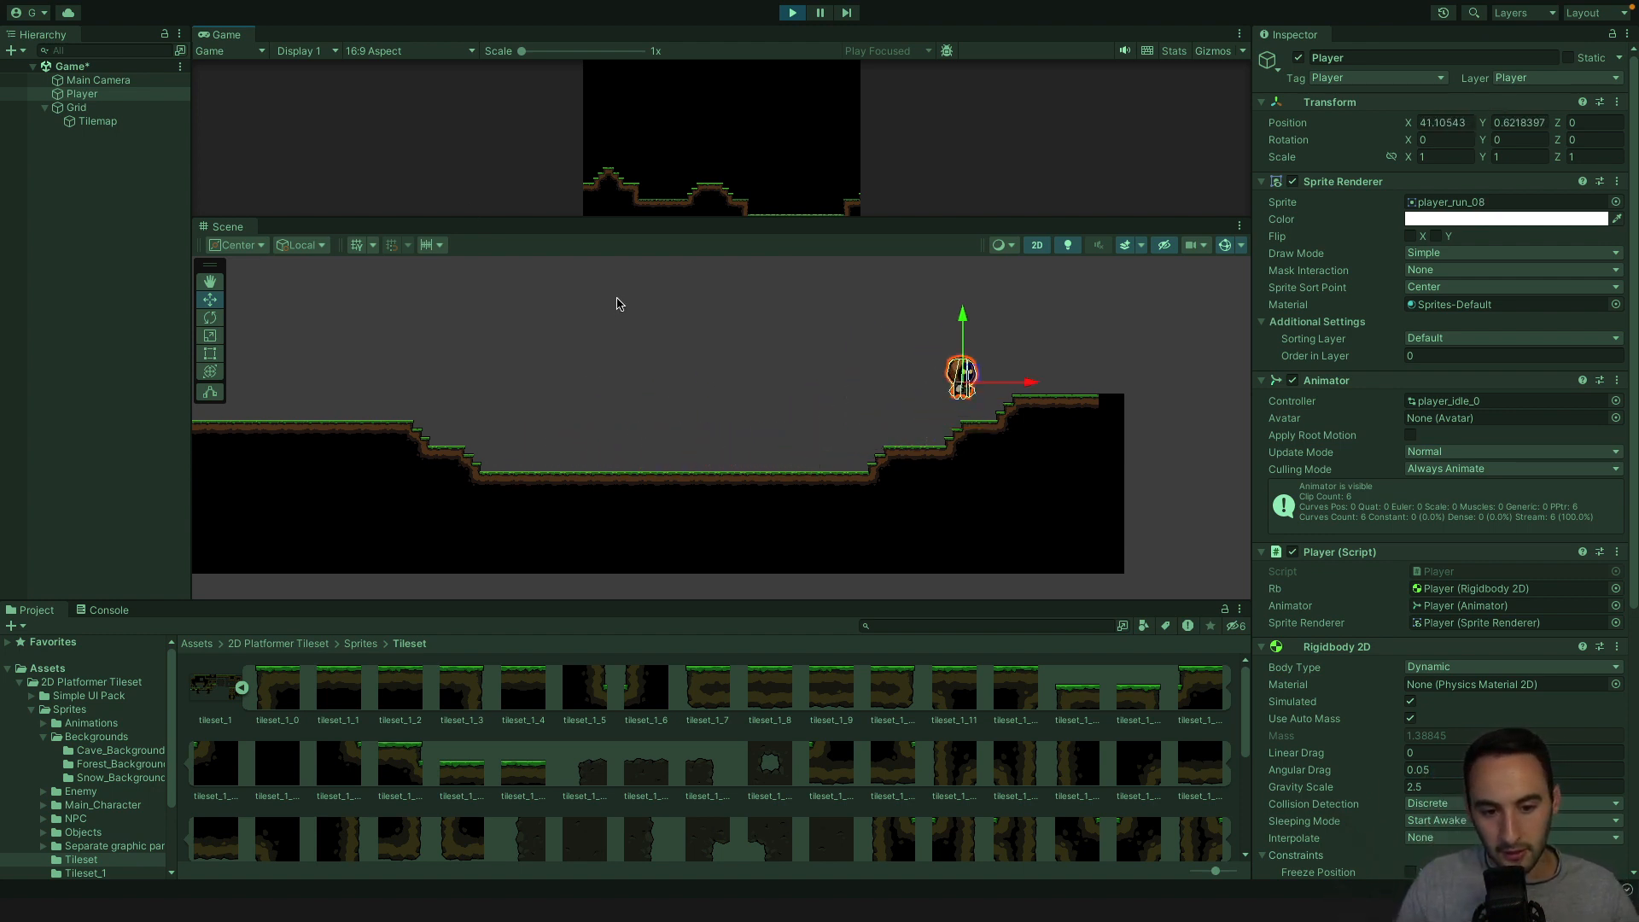
key("space")
Run and jump the Player back across the wide basin to the long plateau, following it in the Scene view.
key("a")
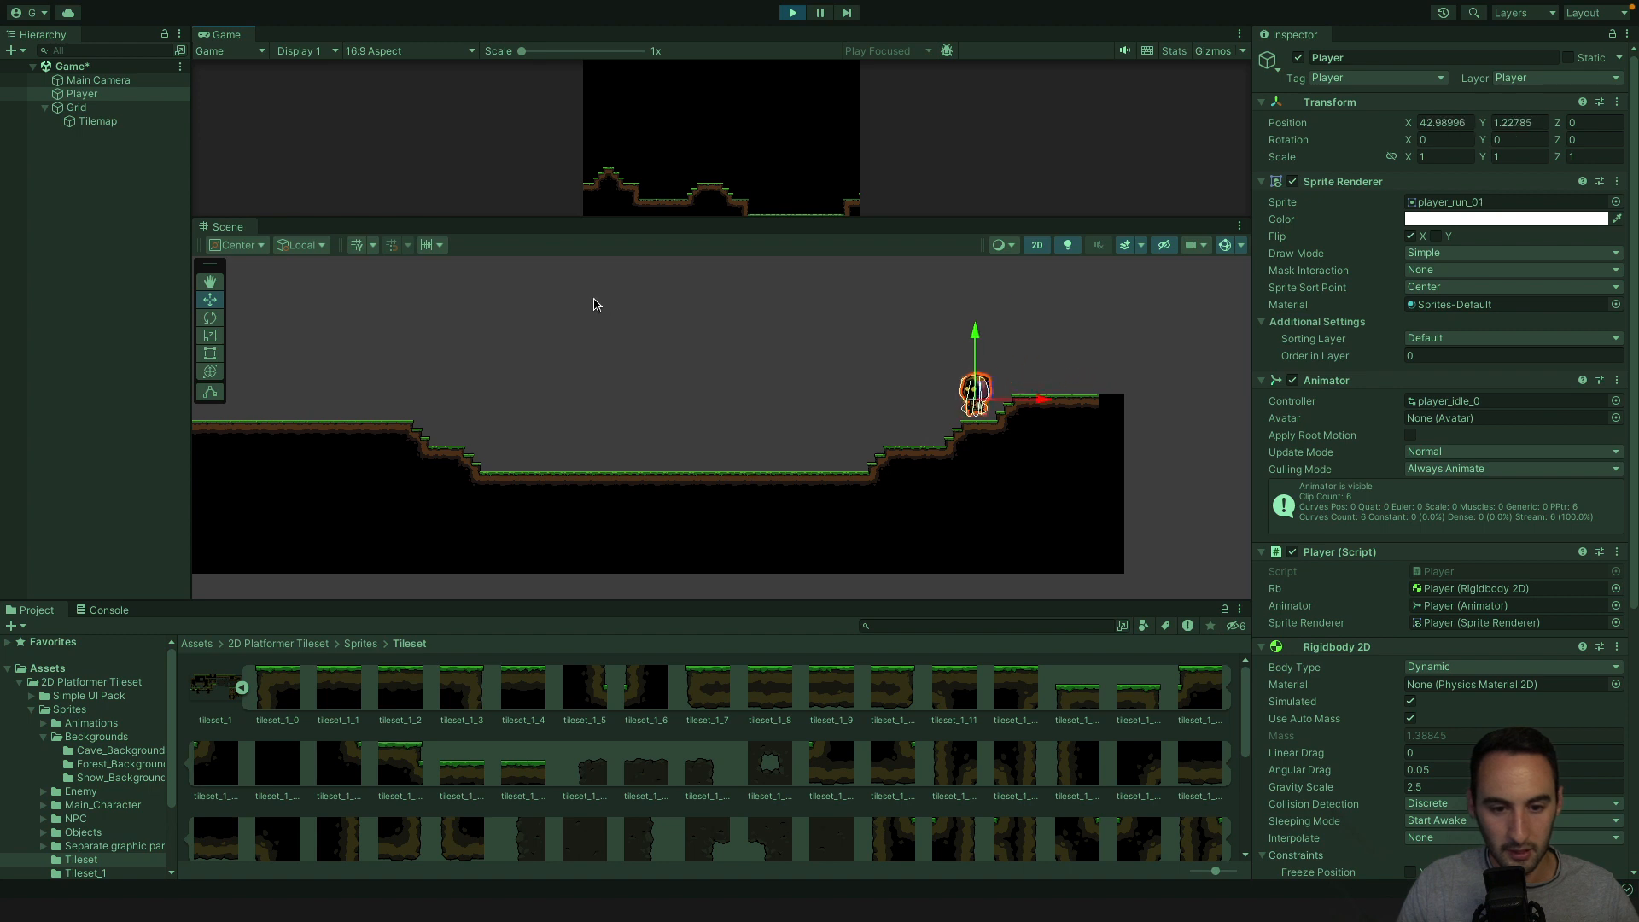
key("a")
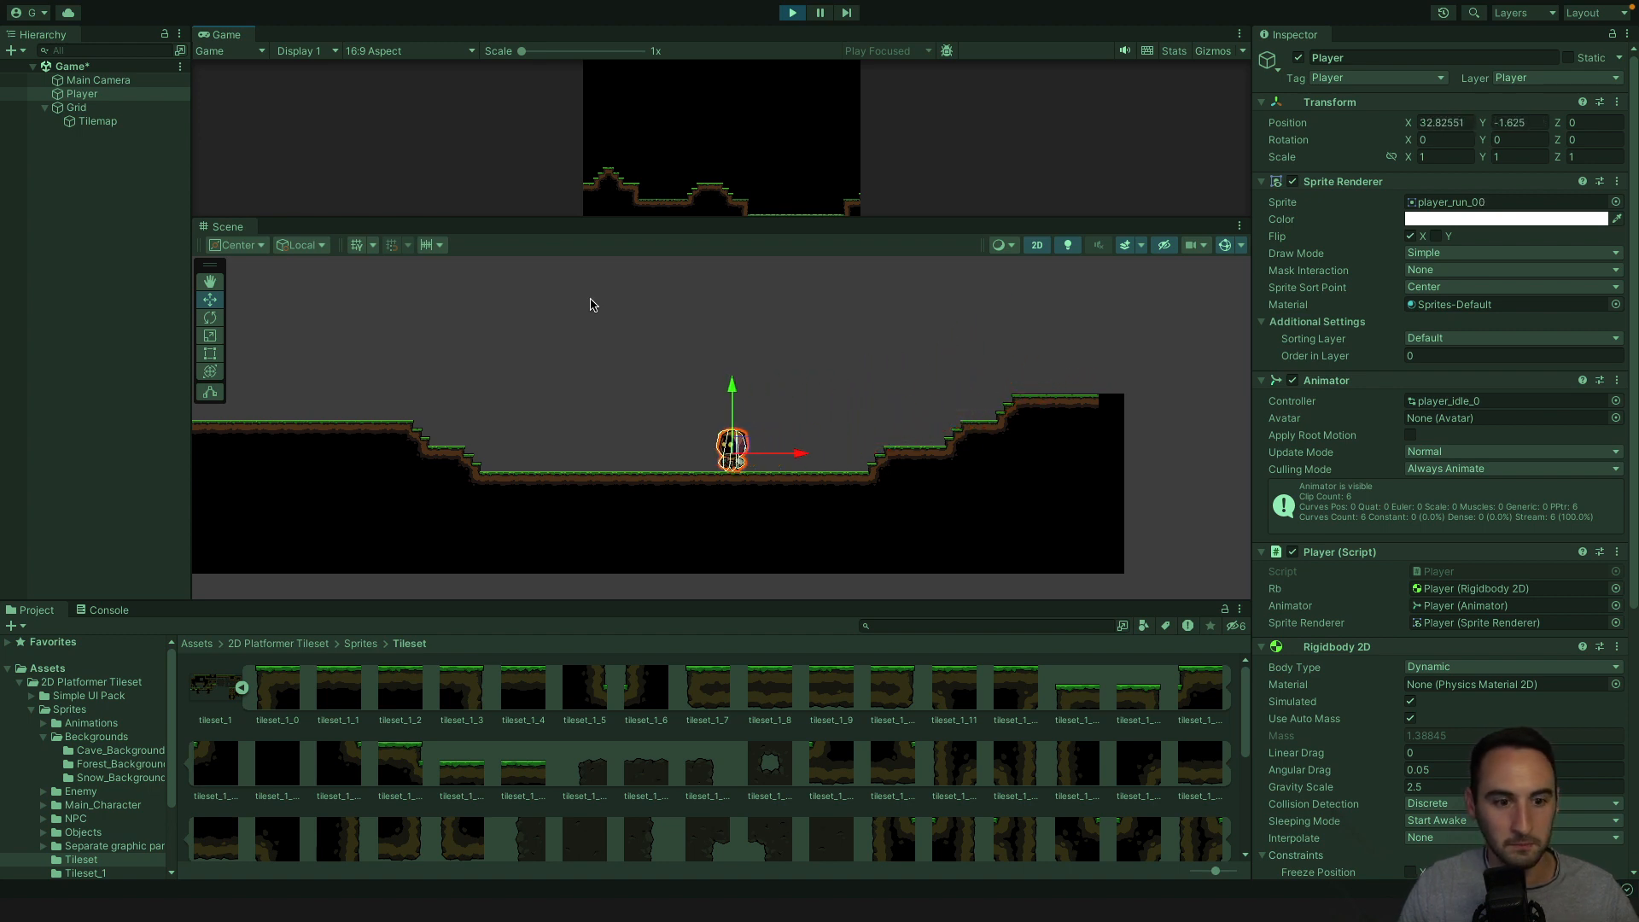
key("a")
key("space")
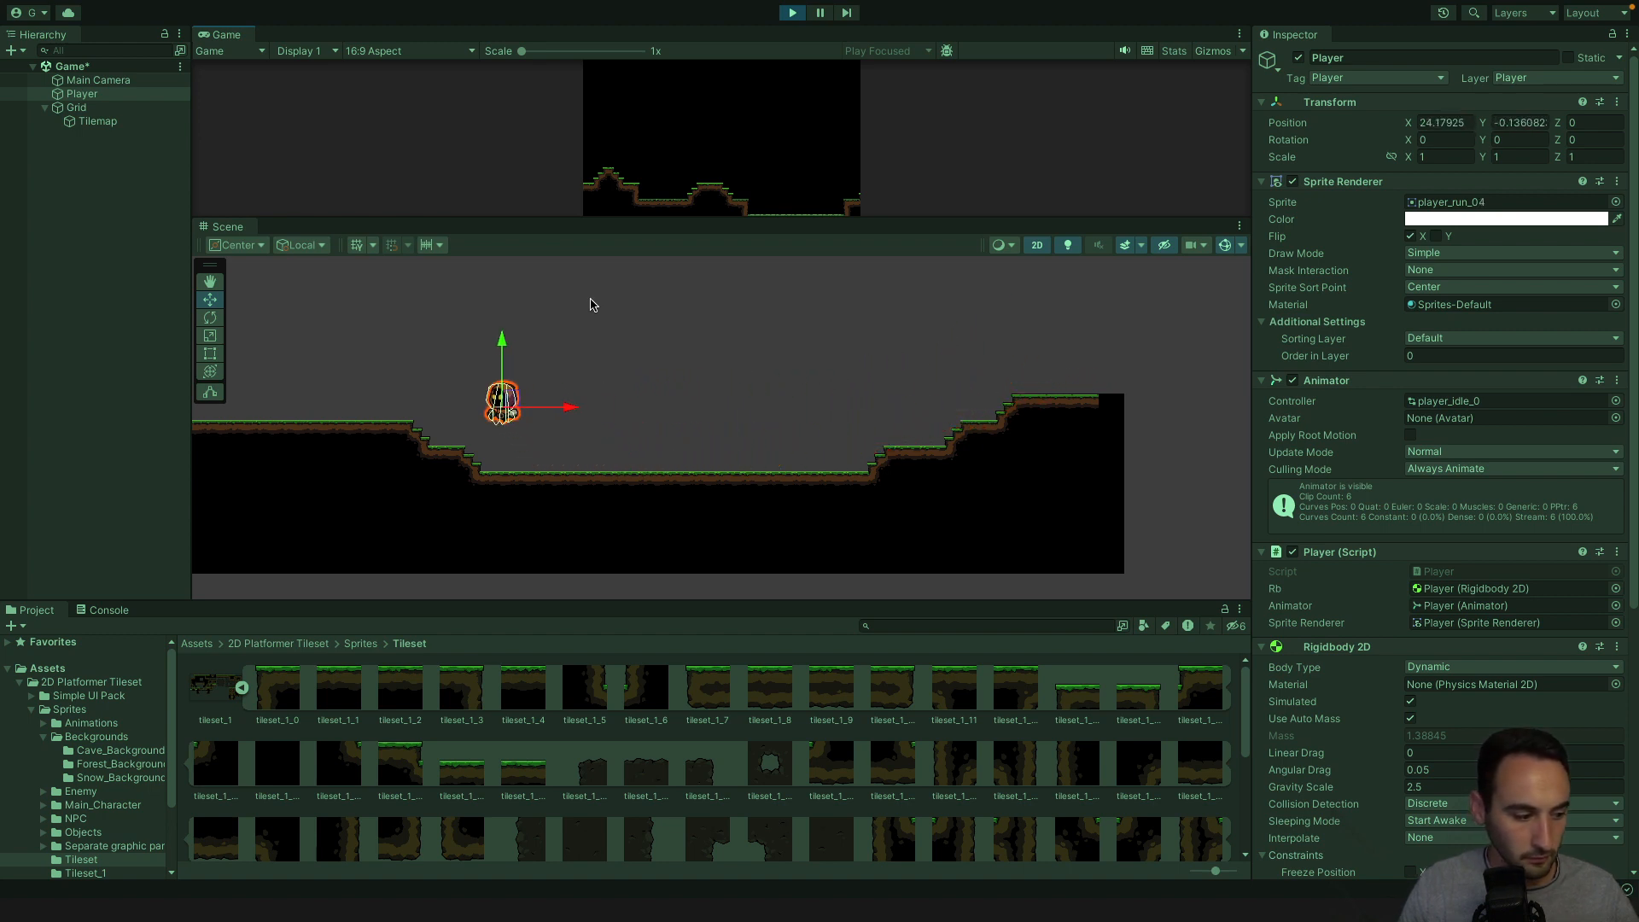
key("a")
middle_click_drag(282, 350, 794, 371)
middle_click_drag(316, 397, 441, 391)
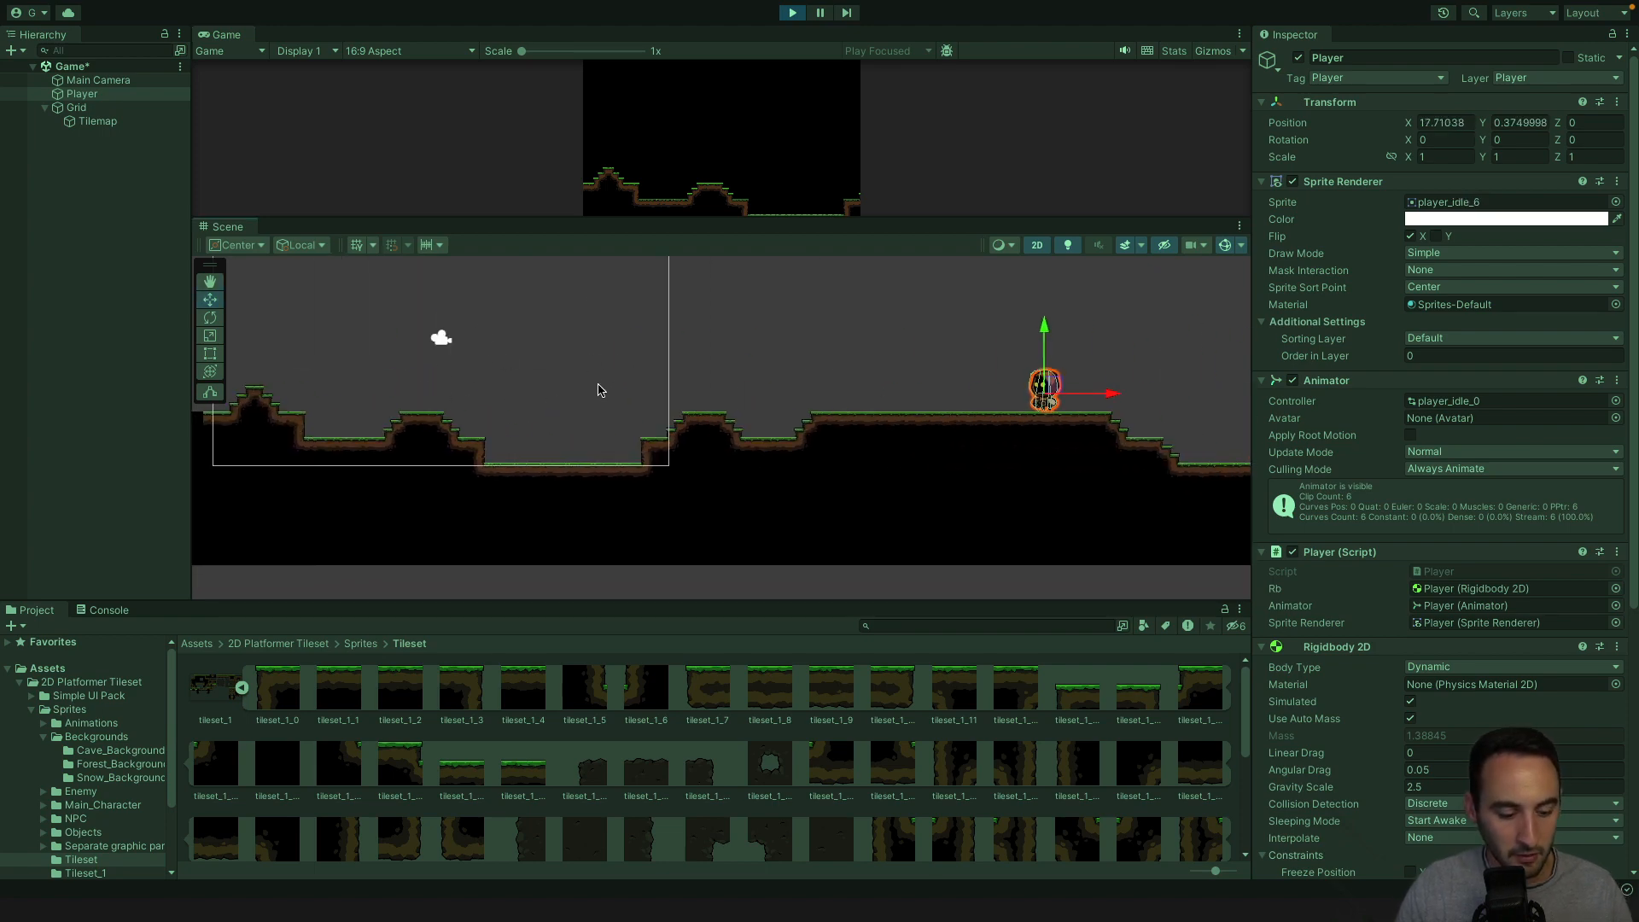